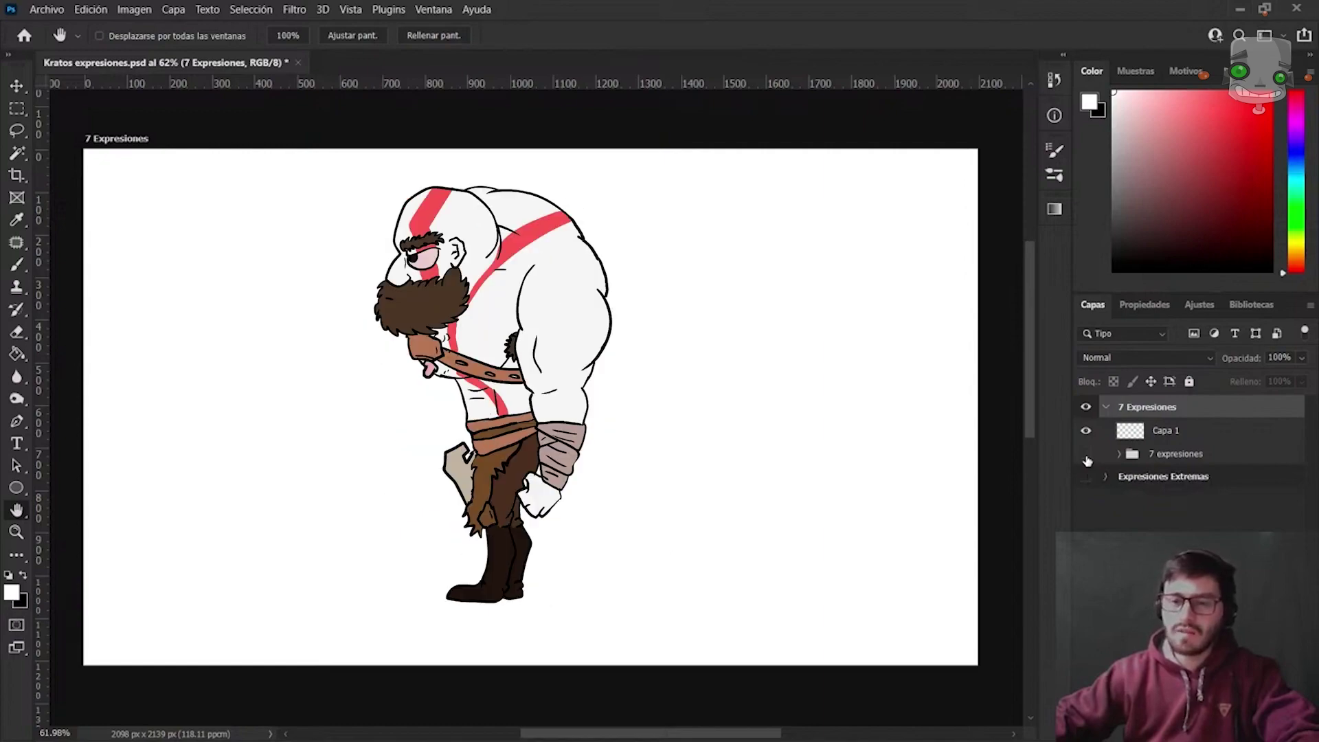
Show the '7 expresiones' group with its sheet of seven labelled blank bearded heads.
{"action": "left_click", "coordinate": [1086, 455]}
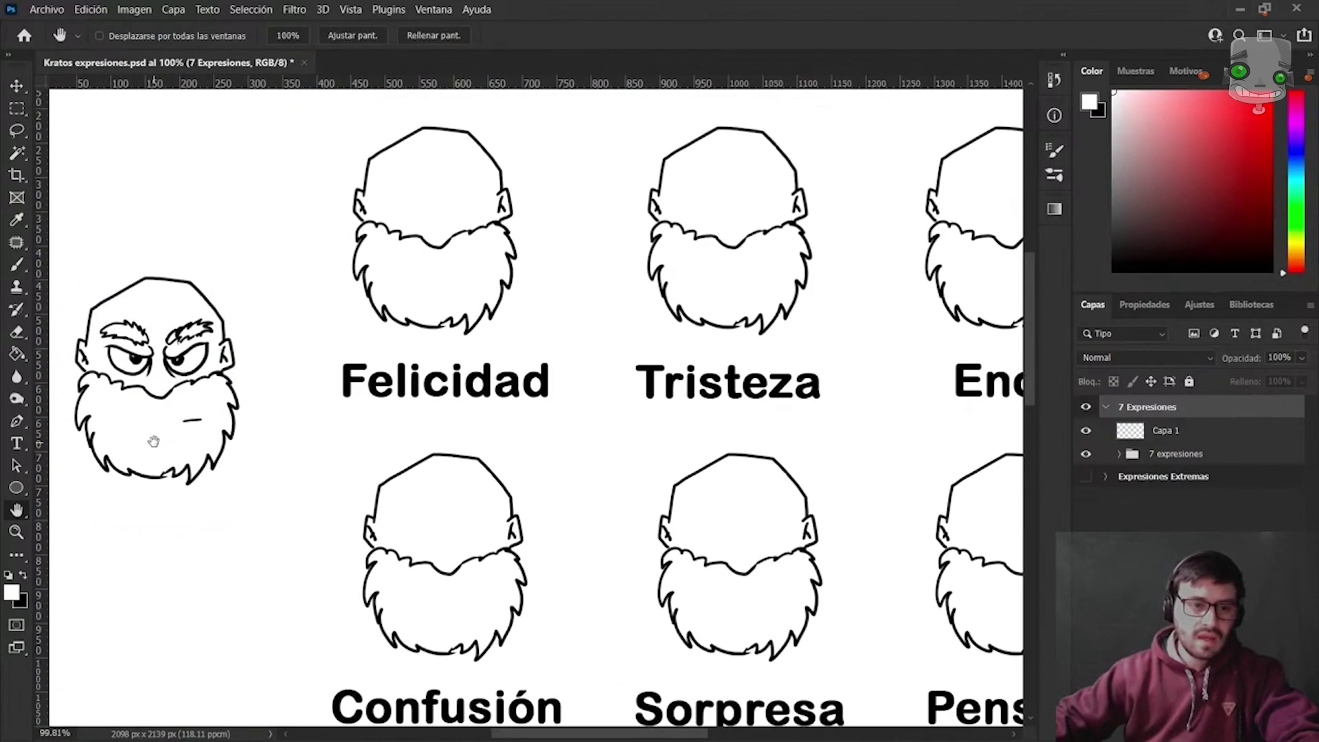
Zoom and pan around the sheet to see the angry reference head and all labelled heads.
{"action": "scroll", "coordinate": [153, 441], "scroll_direction": "up", "scroll_amount": 3}
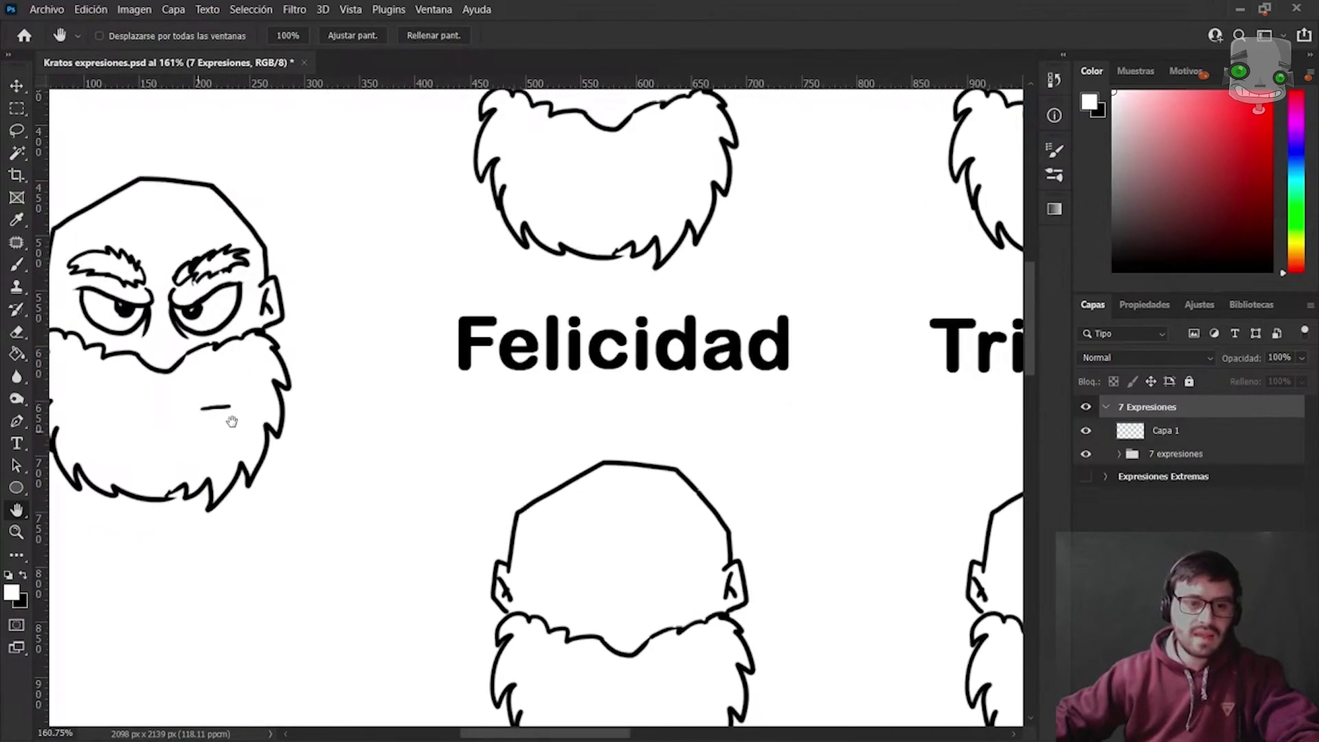
{"action": "mouse_move", "coordinate": [229, 421]}
{"action": "left_mouse_down"}
{"action": "mouse_move", "coordinate": [854, 421]}
{"action": "mouse_move", "coordinate": [654, 430]}
{"action": "mouse_move", "coordinate": [657, 404]}
{"action": "mouse_move", "coordinate": [670, 415]}
{"action": "mouse_move", "coordinate": [657, 414]}
{"action": "left_mouse_up"}
{"action": "scroll", "coordinate": [656, 404], "scroll_direction": "up", "scroll_amount": 1}
{"action": "scroll", "coordinate": [666, 439], "scroll_direction": "up", "scroll_amount": 2}
{"action": "scroll", "coordinate": [530, 347], "scroll_direction": "down", "scroll_amount": 1}
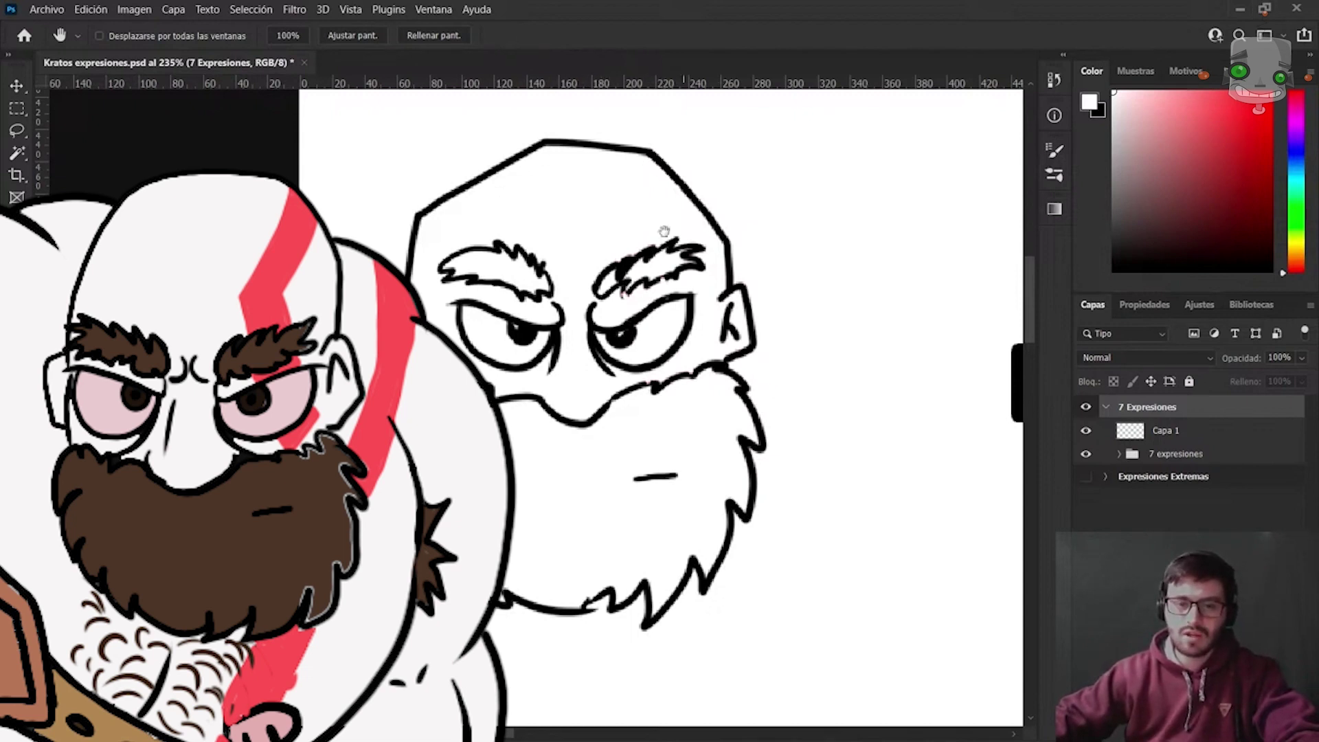
{"action": "scroll", "coordinate": [656, 399], "scroll_direction": "down", "scroll_amount": 2}
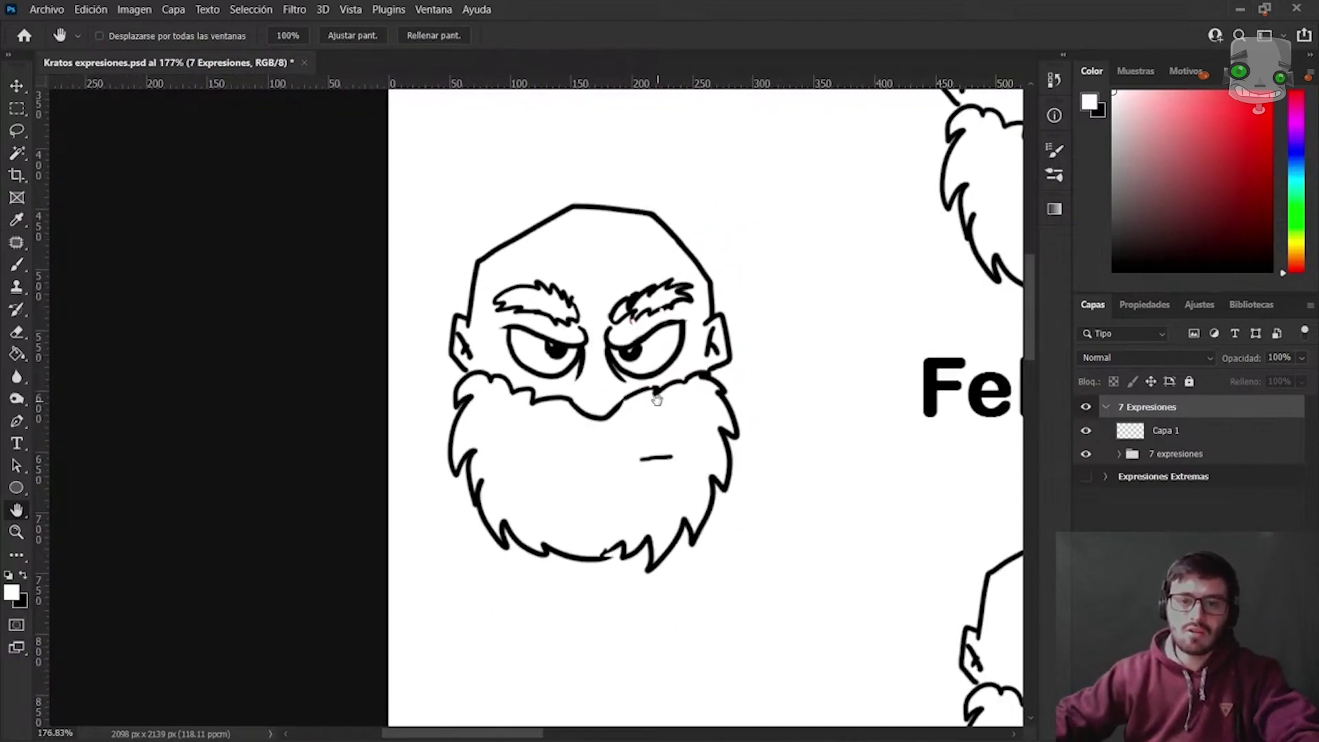
{"action": "scroll", "coordinate": [657, 400], "scroll_direction": "down", "scroll_amount": 1}
{"action": "scroll", "coordinate": [657, 400], "scroll_direction": "down", "scroll_amount": 1}
{"action": "scroll", "coordinate": [657, 400], "scroll_direction": "down", "scroll_amount": 2}
{"action": "scroll", "coordinate": [657, 399], "scroll_direction": "down", "scroll_amount": 1}
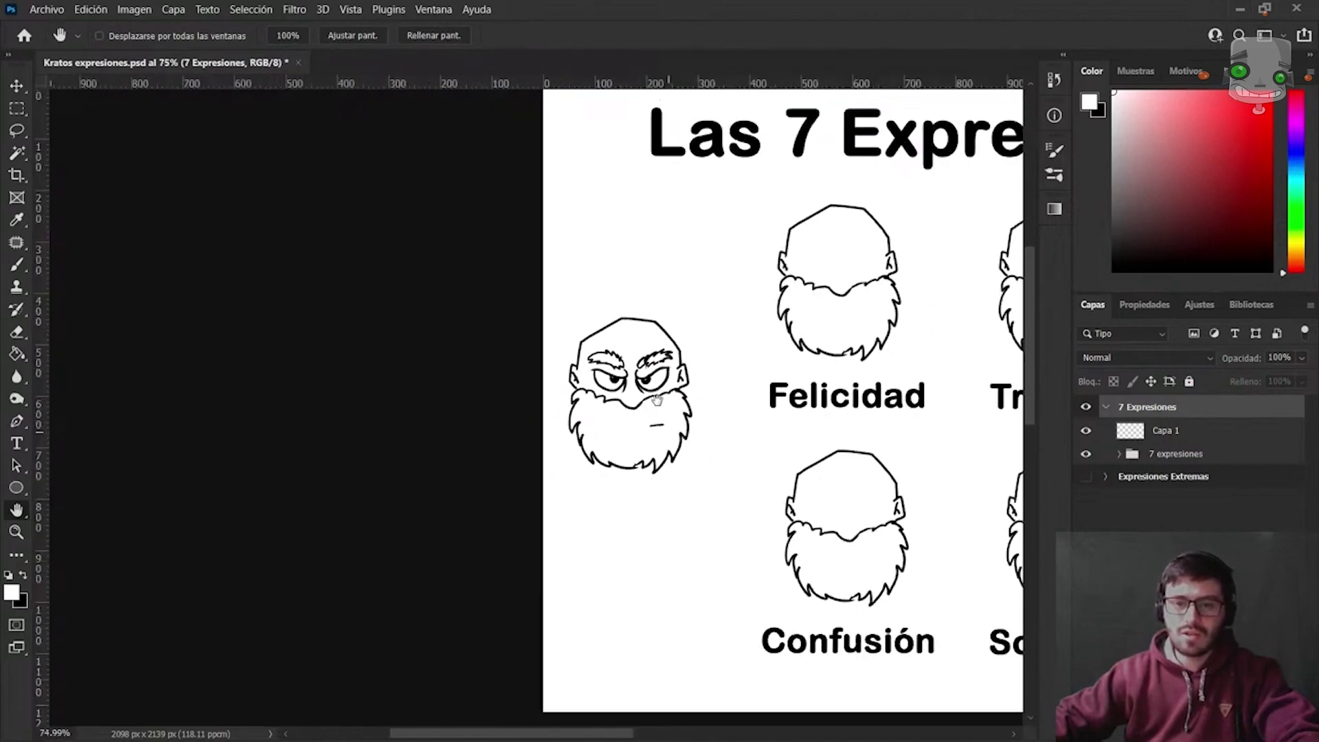
{"action": "scroll", "coordinate": [657, 399], "scroll_direction": "down", "scroll_amount": 1}
{"action": "scroll", "coordinate": [657, 400], "scroll_direction": "up", "scroll_amount": 1}
{"action": "mouse_move", "coordinate": [656, 399]}
{"action": "left_mouse_down"}
{"action": "mouse_move", "coordinate": [616, 368]}
{"action": "mouse_move", "coordinate": [387, 353]}
{"action": "left_mouse_up"}
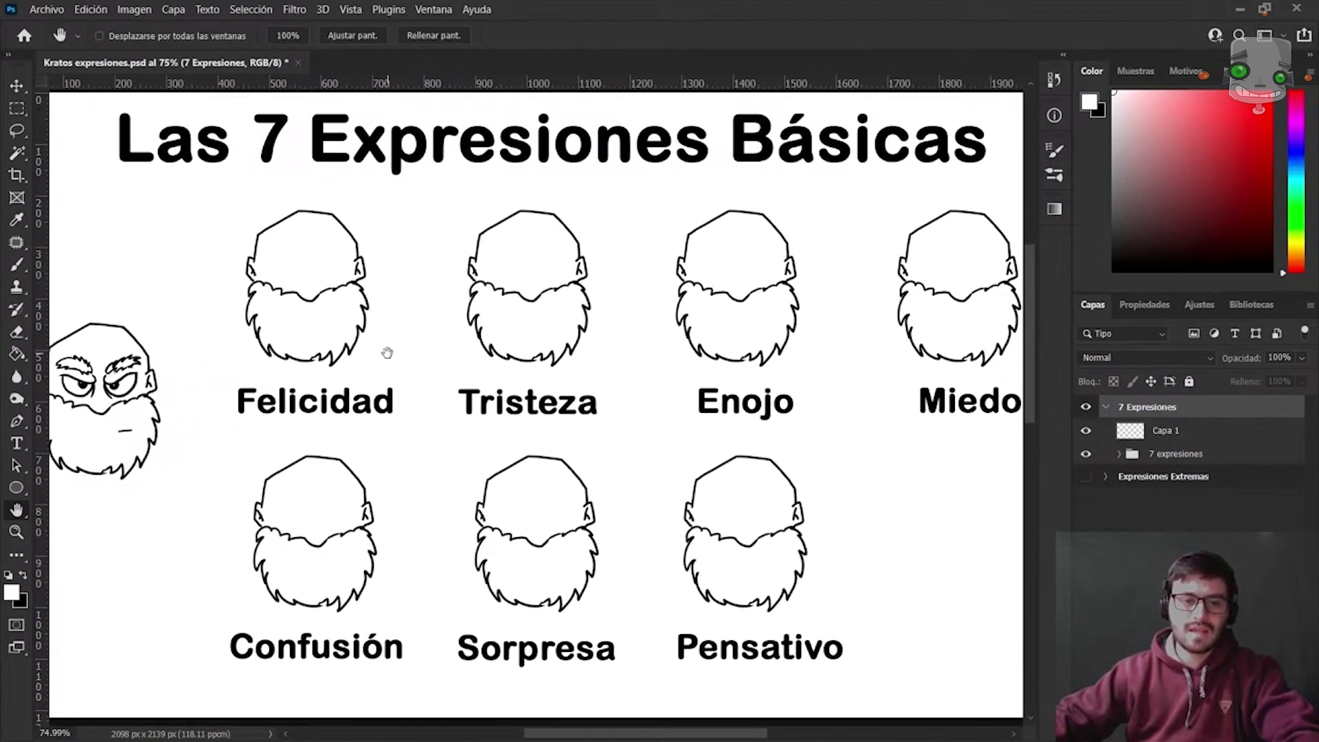
{"action": "key", "text": "ctrl+0"}
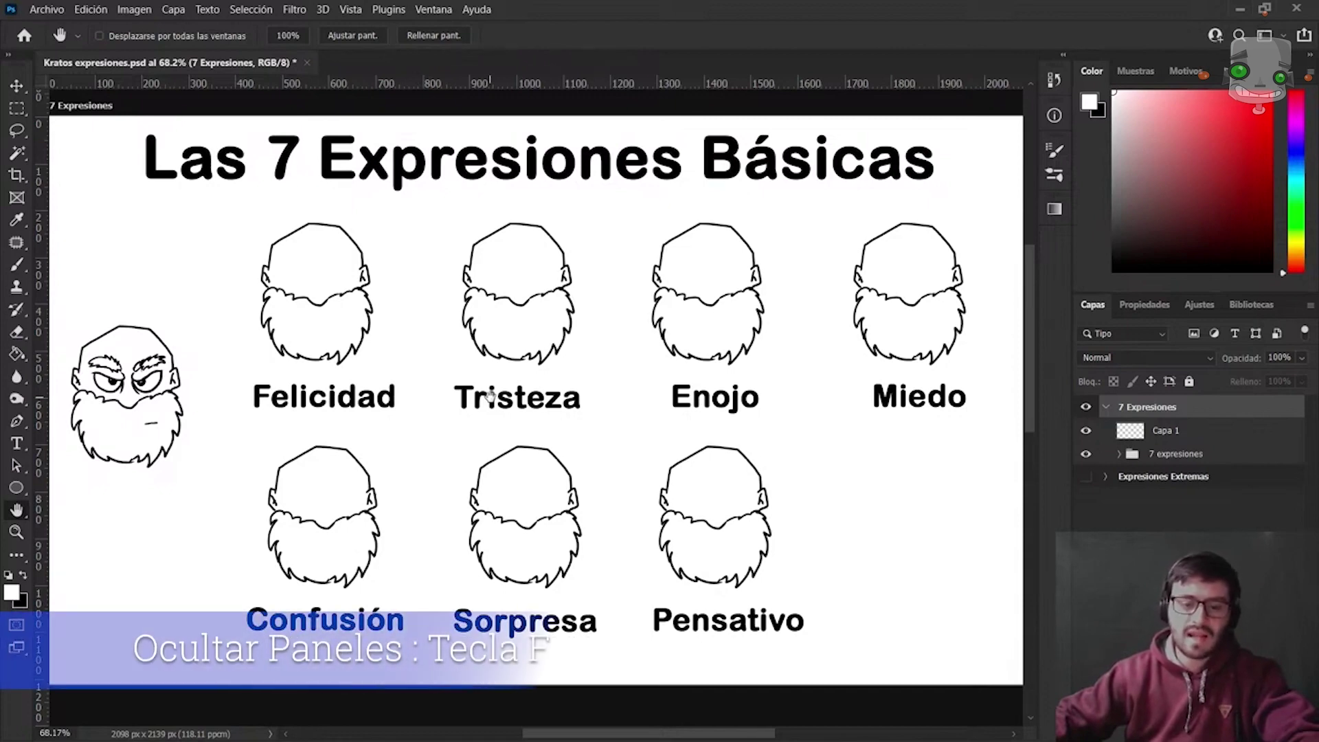
{"action": "key", "text": "f"}
{"action": "key", "text": "f"}
{"action": "key", "text": "f"}
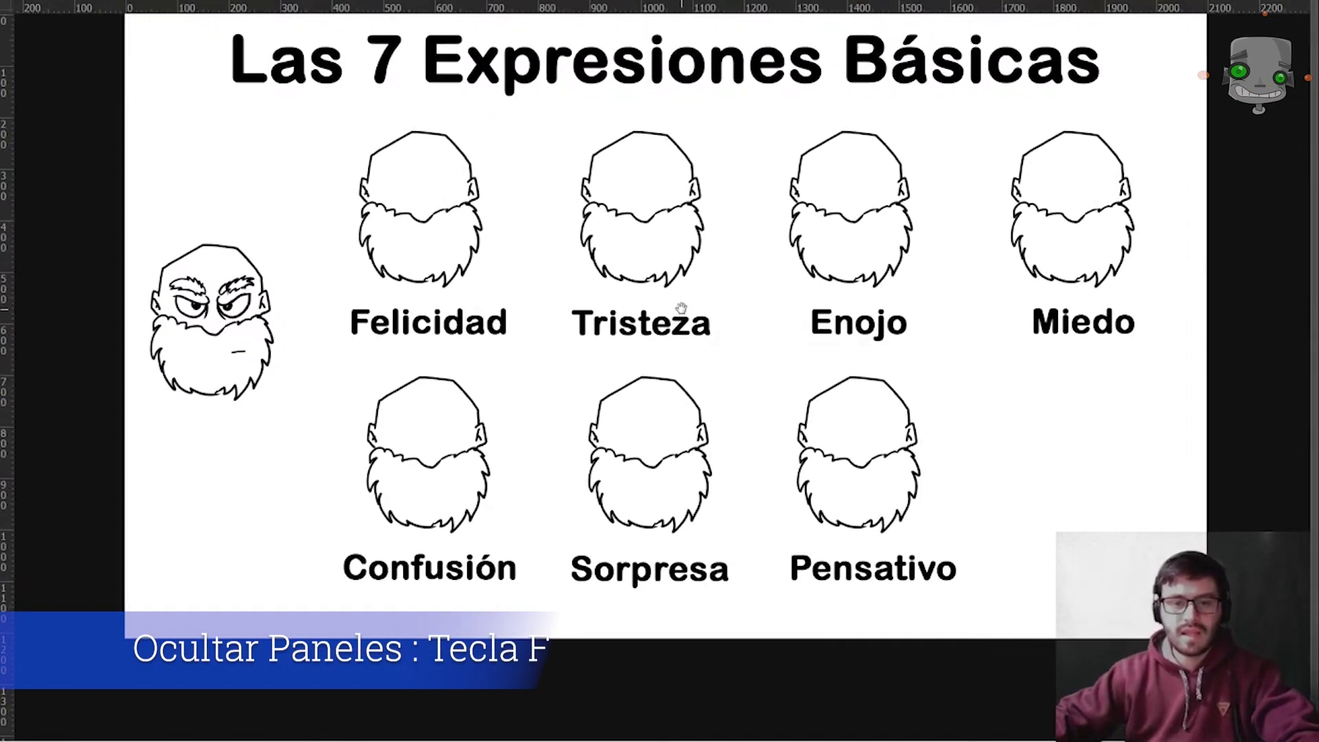
{"action": "left_click_drag", "start_coordinate": [807, 188], "coordinate": [791, 228]}
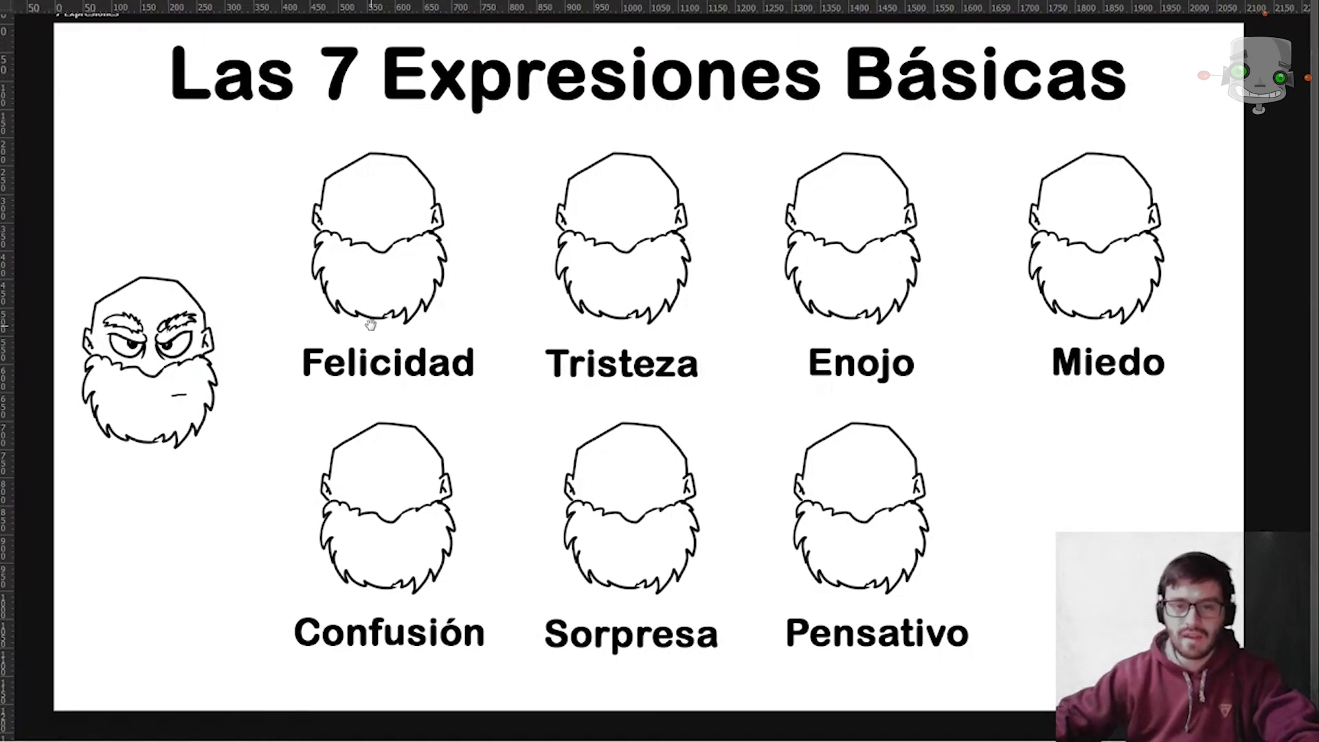
{"action": "key", "text": "f"}
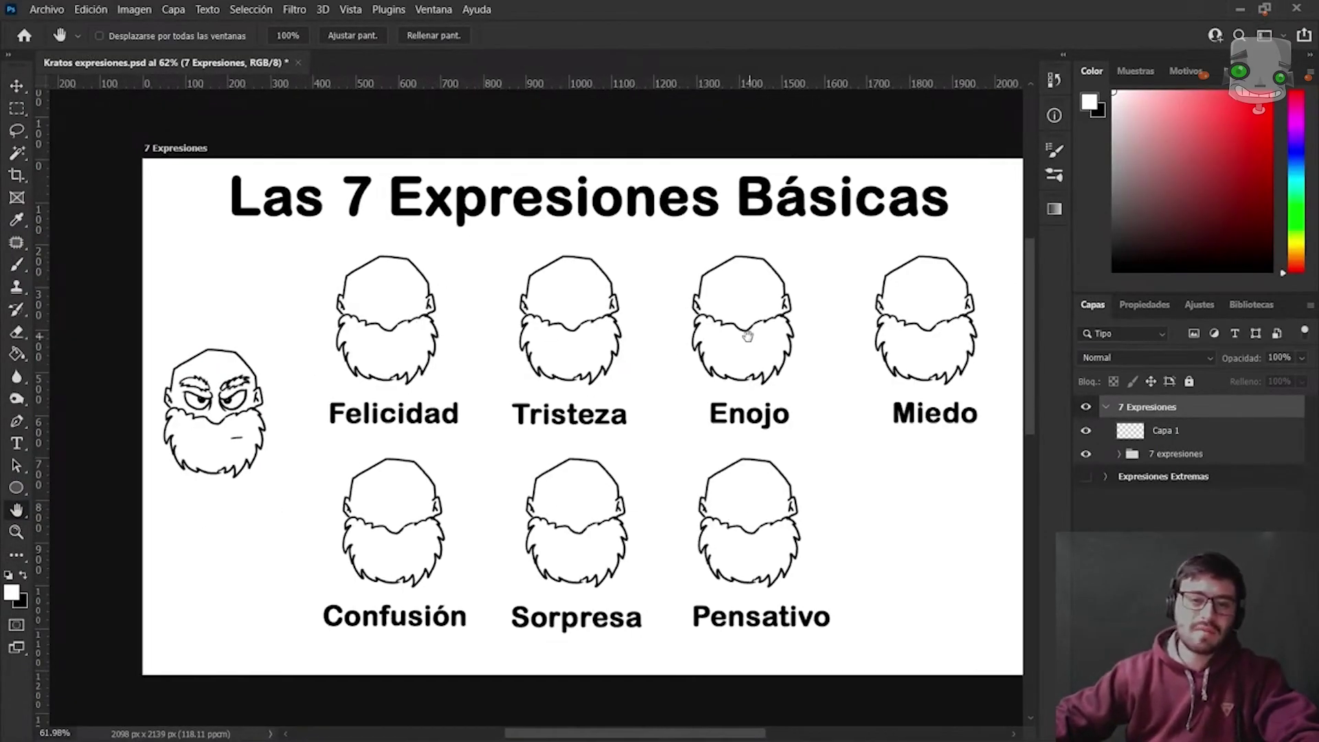
Zoom in close on the blank Felicidad head and select the Brush tool.
{"action": "left_click_drag", "start_coordinate": [747, 335], "coordinate": [708, 311]}
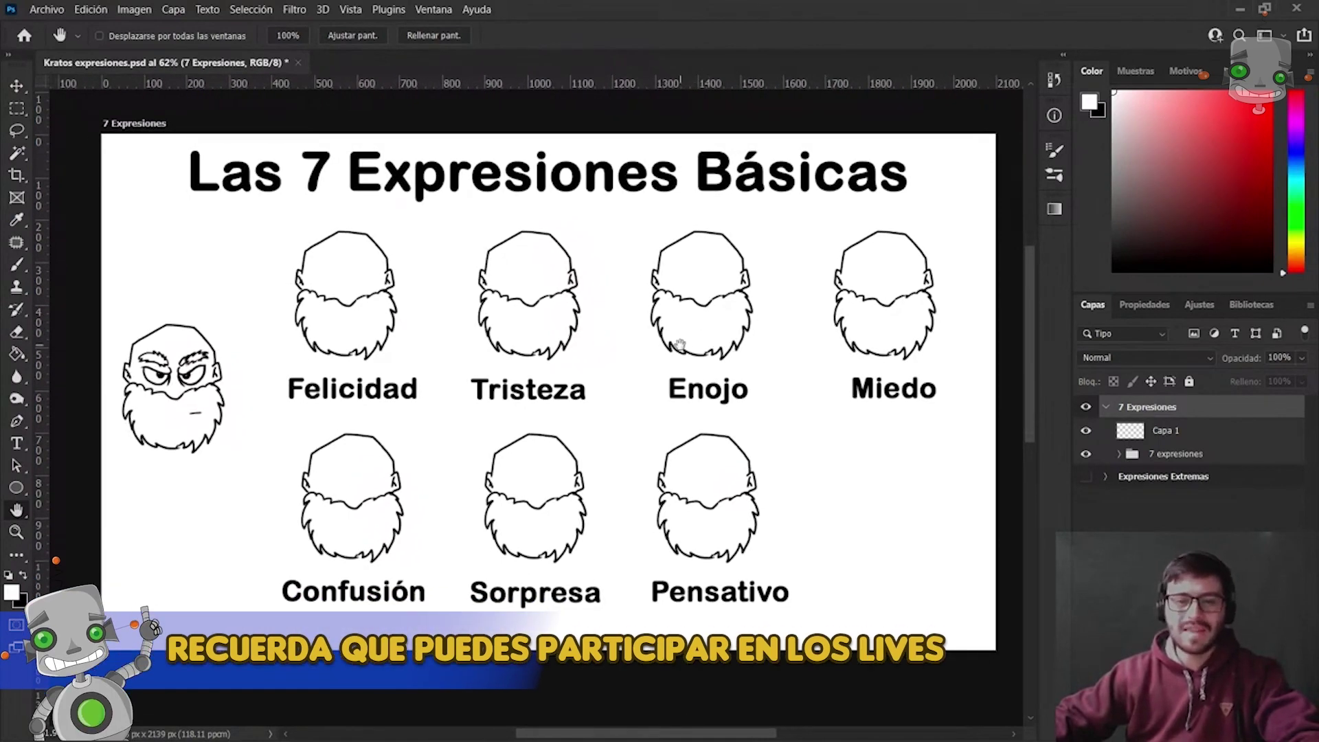
{"action": "left_click_drag", "start_coordinate": [679, 344], "coordinate": [686, 465]}
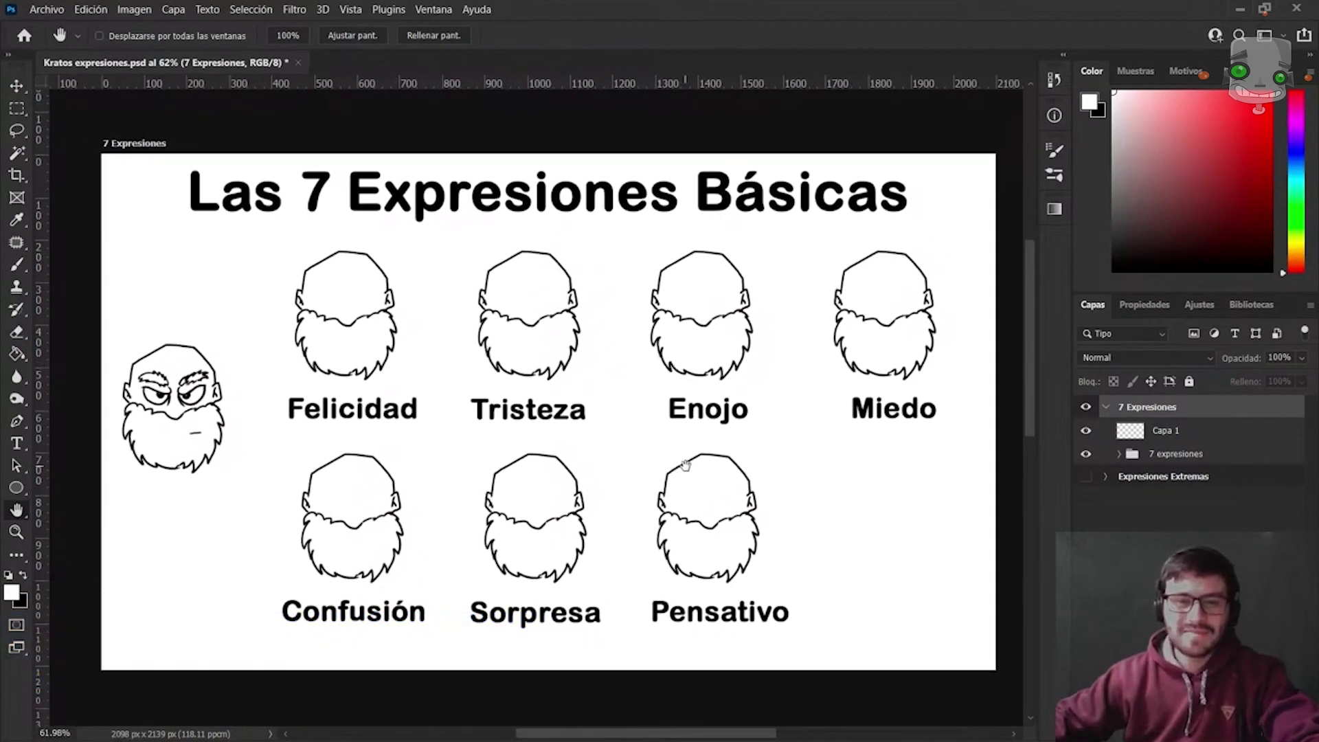
{"action": "scroll", "coordinate": [401, 423], "scroll_direction": "up", "scroll_amount": 3}
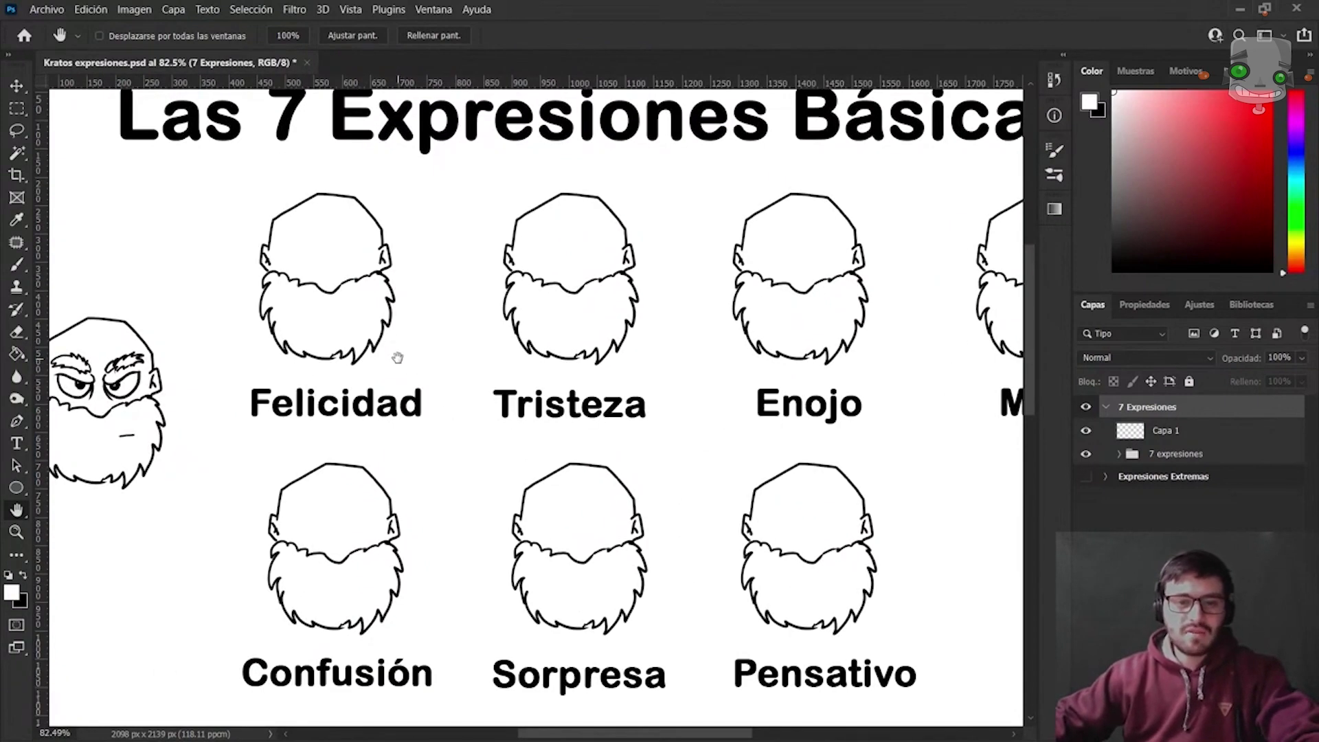
{"action": "left_click_drag", "start_coordinate": [397, 357], "coordinate": [511, 382]}
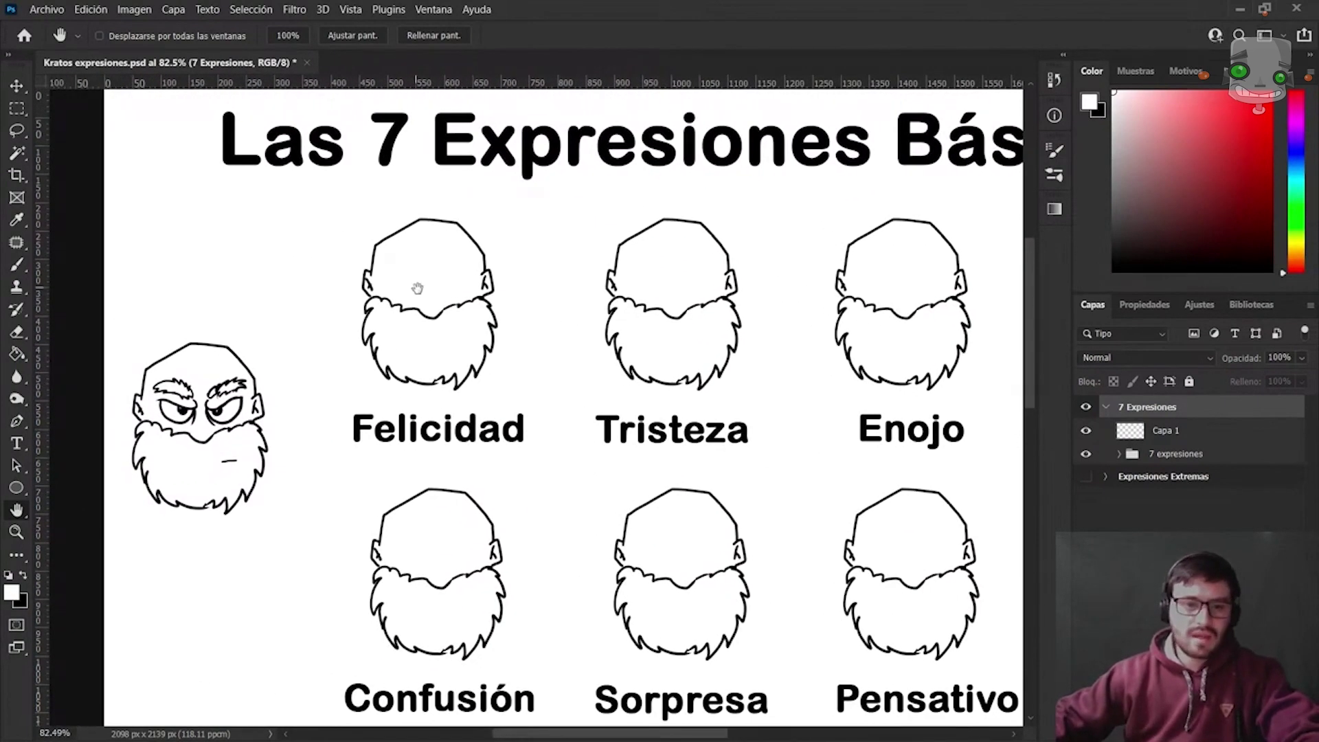
{"action": "scroll", "coordinate": [420, 291], "scroll_direction": "up", "scroll_amount": 2}
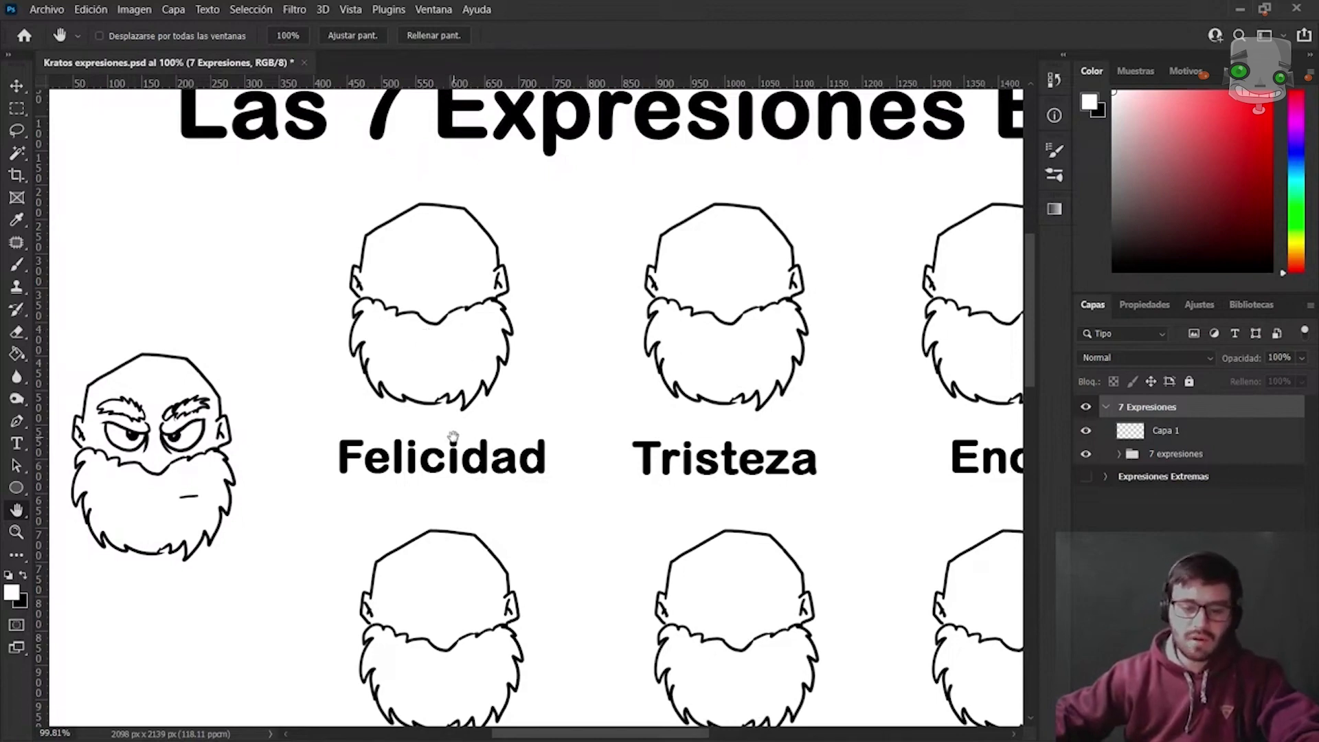
{"action": "key", "text": "b"}
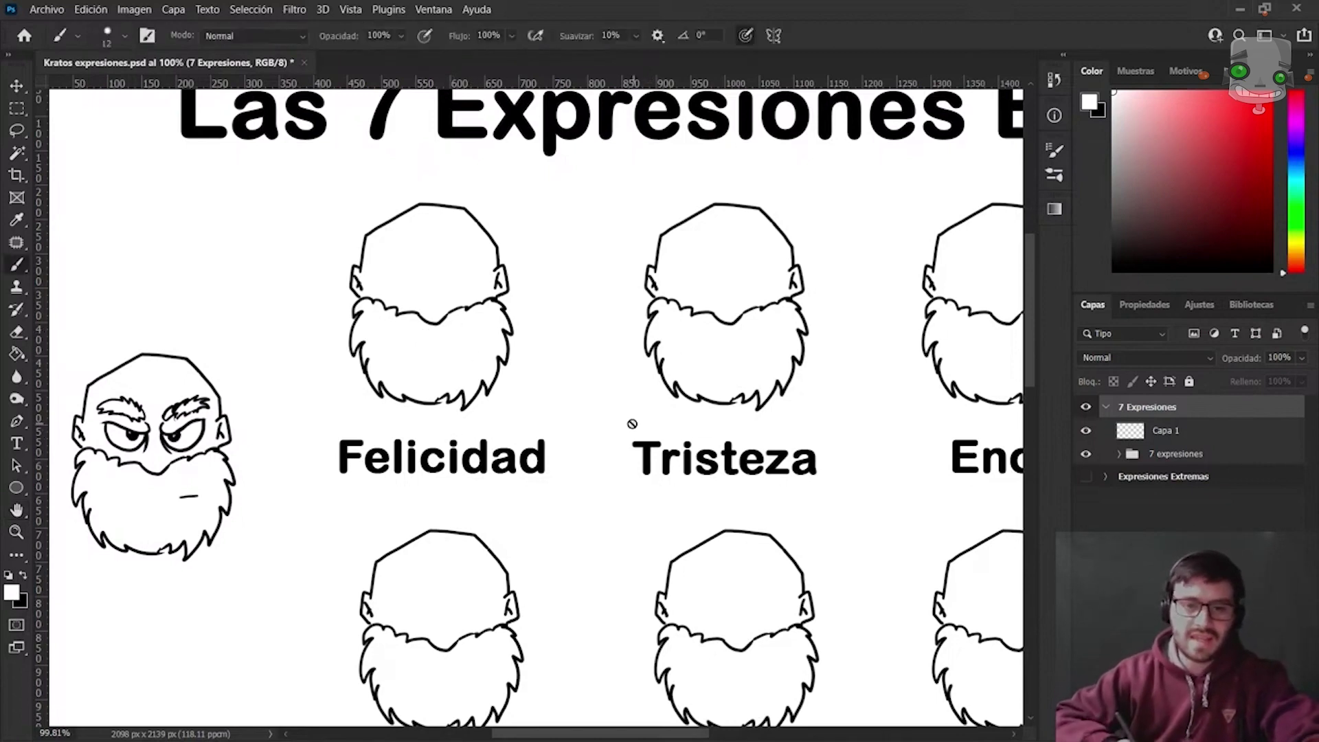
Select Capa 1, zoom in on the Felicidad head and set black as the foreground colour.
{"action": "left_click", "coordinate": [1188, 437]}
{"action": "scroll", "coordinate": [414, 347], "scroll_direction": "up", "scroll_amount": 1}
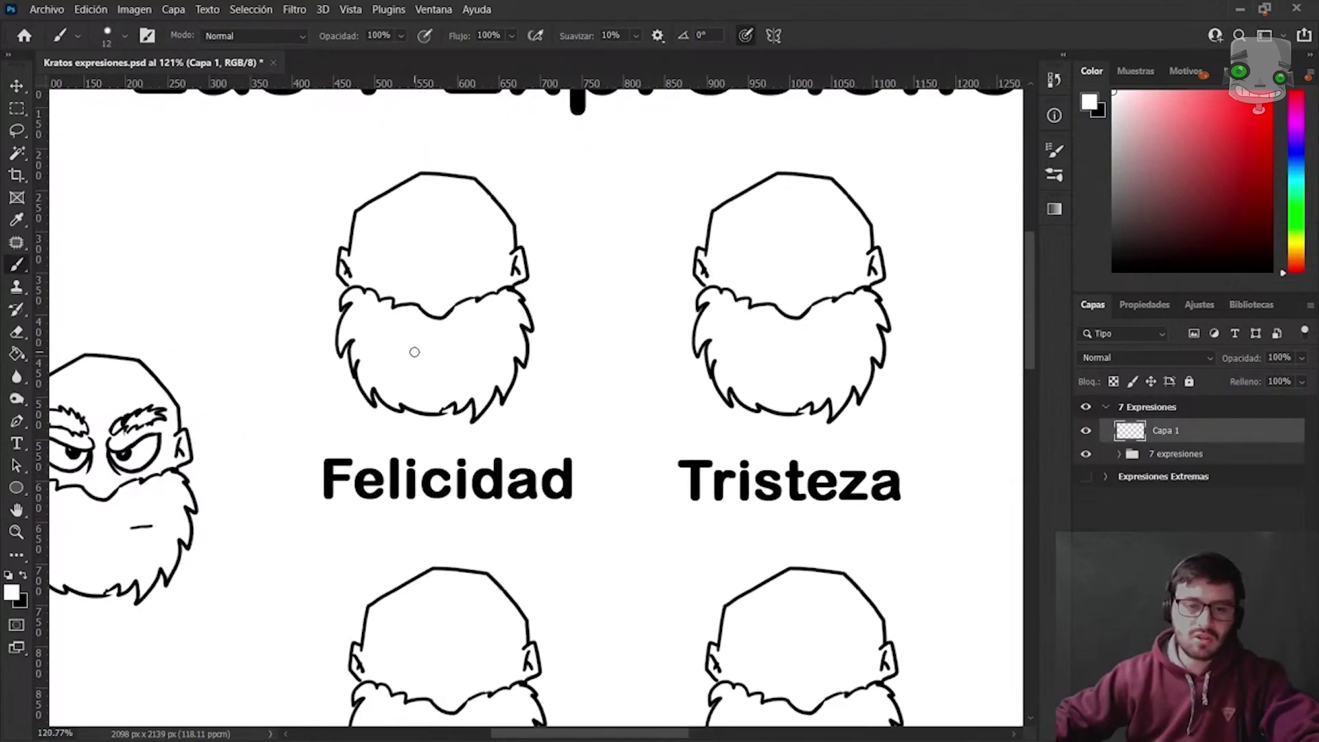
{"action": "scroll", "coordinate": [412, 358], "scroll_direction": "up", "scroll_amount": 2}
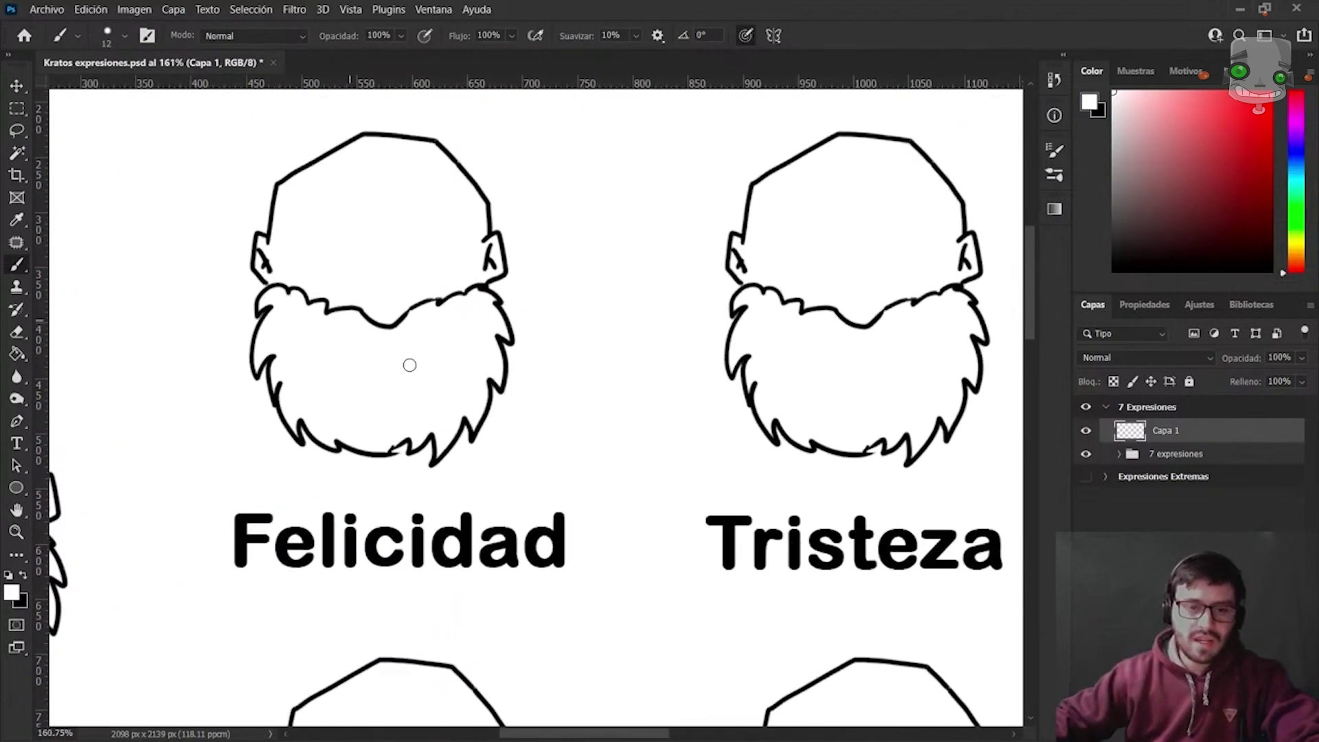
{"action": "scroll", "coordinate": [410, 365], "scroll_direction": "up", "scroll_amount": 1}
{"action": "left_click_drag", "start_coordinate": [391, 403], "coordinate": [471, 462]}
{"action": "scroll", "coordinate": [471, 460], "scroll_direction": "up", "scroll_amount": 3}
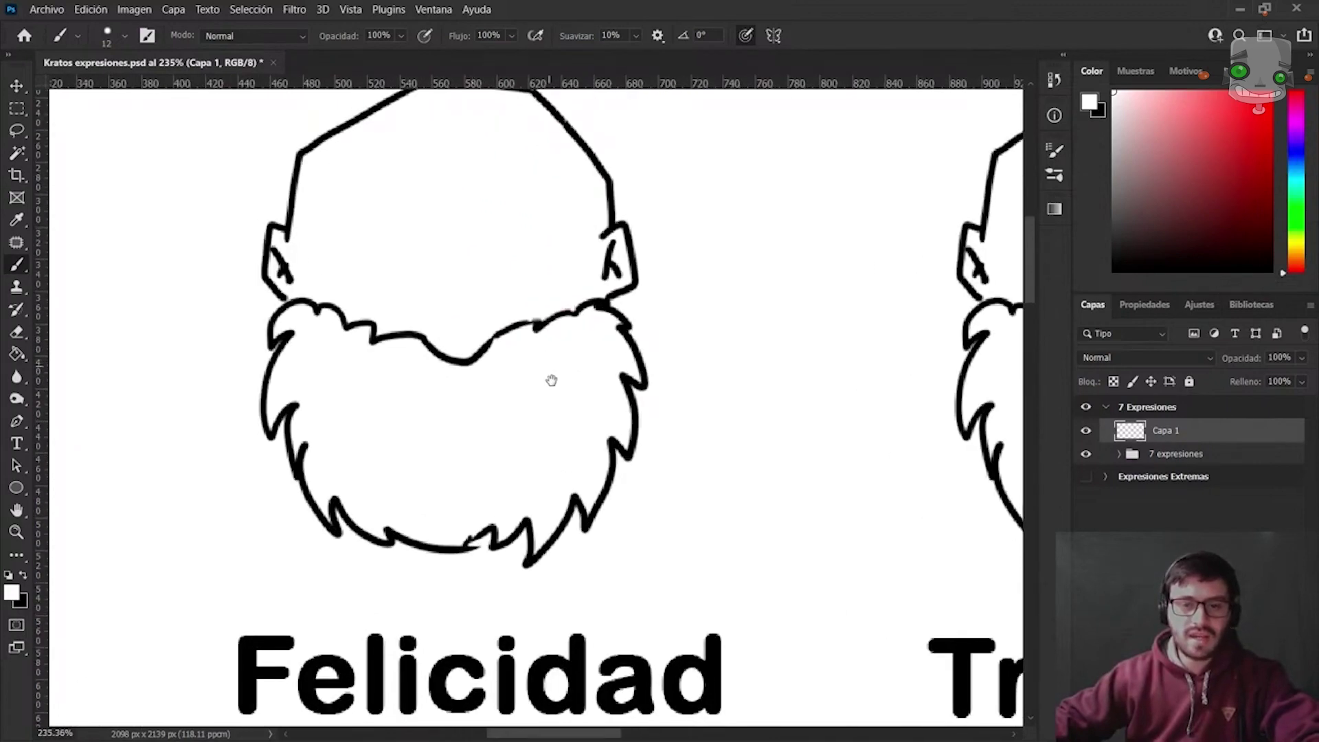
{"action": "left_click_drag", "start_coordinate": [551, 380], "coordinate": [573, 438]}
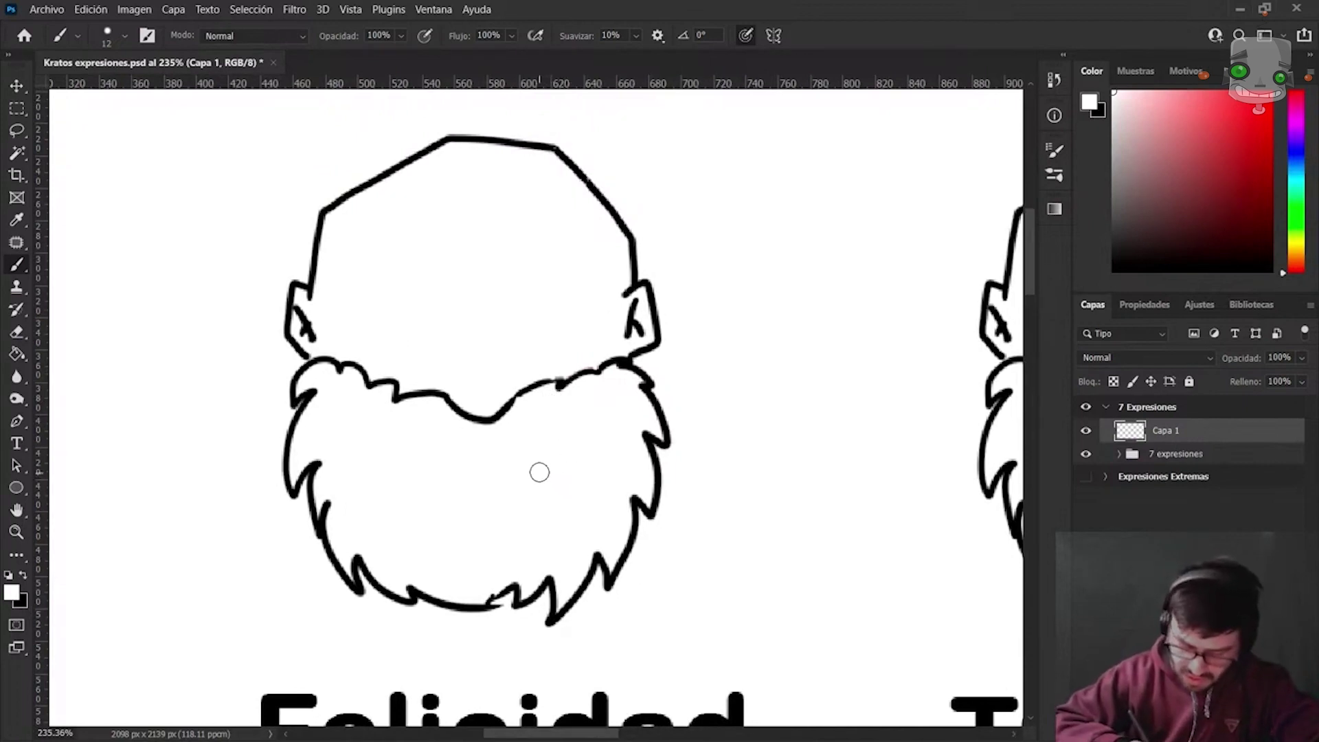
{"action": "key", "text": "x"}
Paint a small smile, round eyes with a pupil and bushy eyebrows on the Felicidad head.
{"action": "left_click_drag", "start_coordinate": [548, 468], "coordinate": [586, 444]}
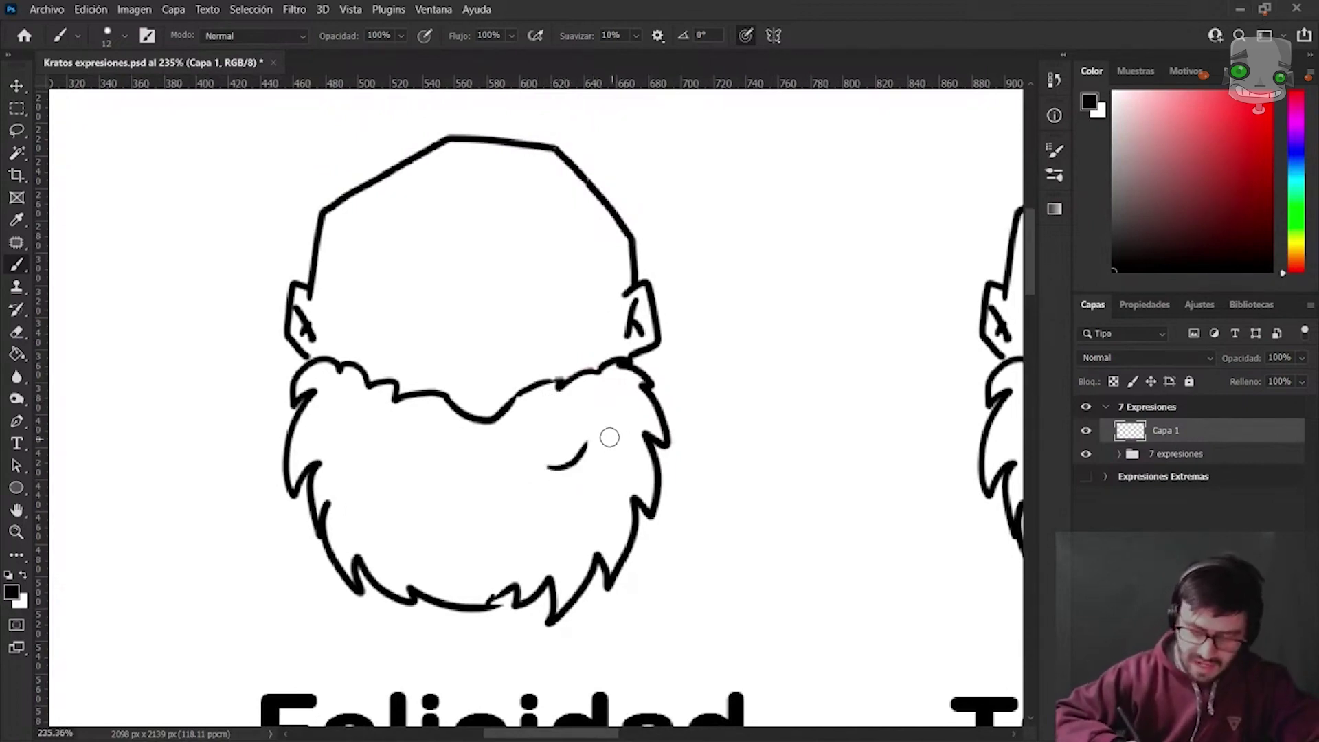
{"action": "mouse_move", "coordinate": [527, 351]}
{"action": "left_mouse_down"}
{"action": "mouse_move", "coordinate": [581, 349]}
{"action": "mouse_move", "coordinate": [586, 310]}
{"action": "left_mouse_up"}
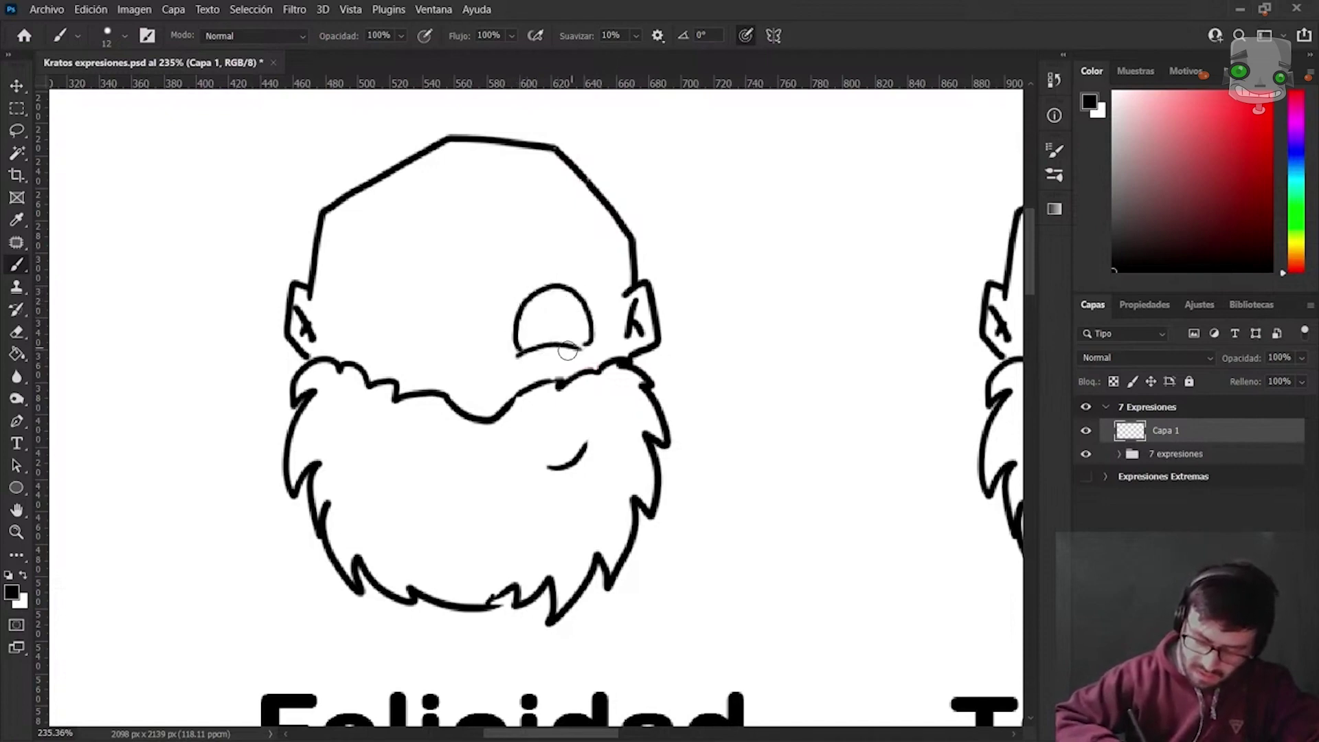
{"action": "mouse_move", "coordinate": [376, 358]}
{"action": "left_mouse_down"}
{"action": "mouse_move", "coordinate": [414, 347]}
{"action": "mouse_move", "coordinate": [448, 359]}
{"action": "mouse_move", "coordinate": [368, 334]}
{"action": "mouse_move", "coordinate": [412, 282]}
{"action": "mouse_move", "coordinate": [445, 343]}
{"action": "mouse_move", "coordinate": [401, 334]}
{"action": "left_mouse_up"}
{"action": "left_click_drag", "start_coordinate": [552, 329], "coordinate": [555, 322]}
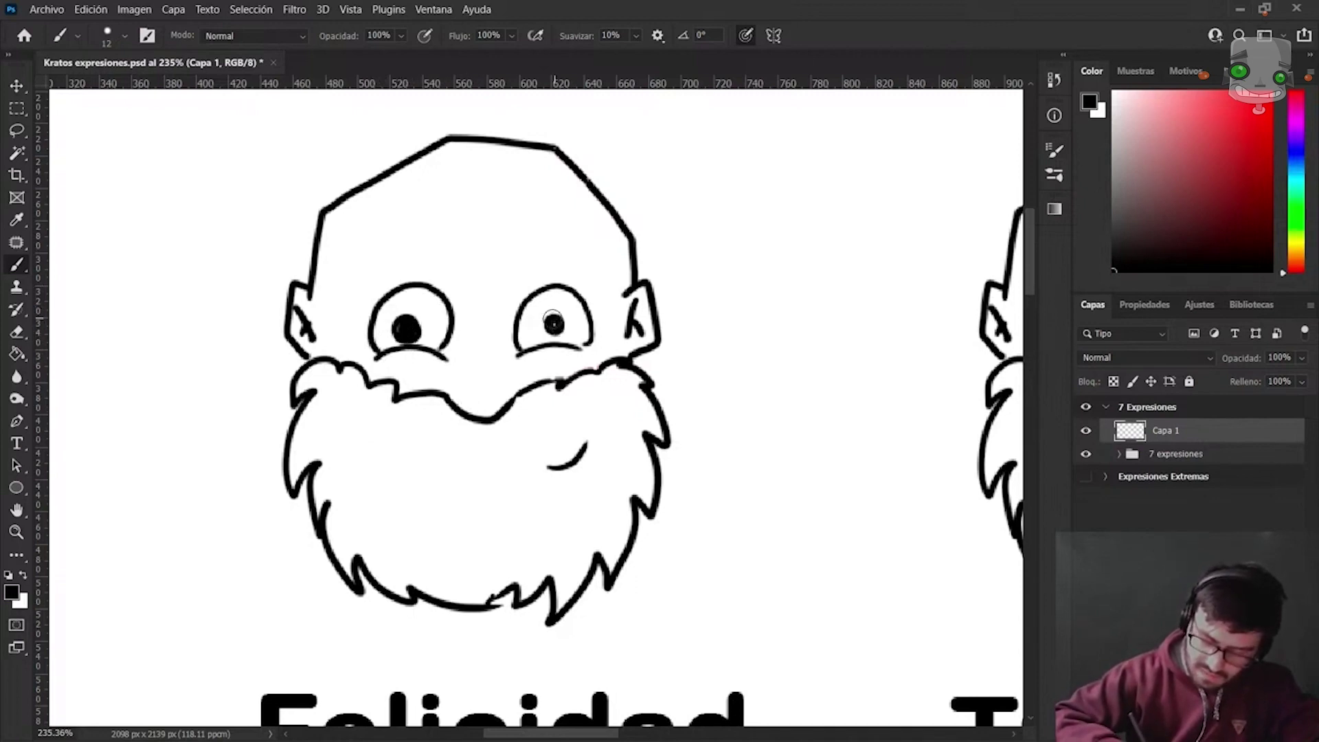
{"action": "mouse_move", "coordinate": [375, 242]}
{"action": "left_mouse_down"}
{"action": "mouse_move", "coordinate": [350, 270]}
{"action": "mouse_move", "coordinate": [363, 302]}
{"action": "left_mouse_up"}
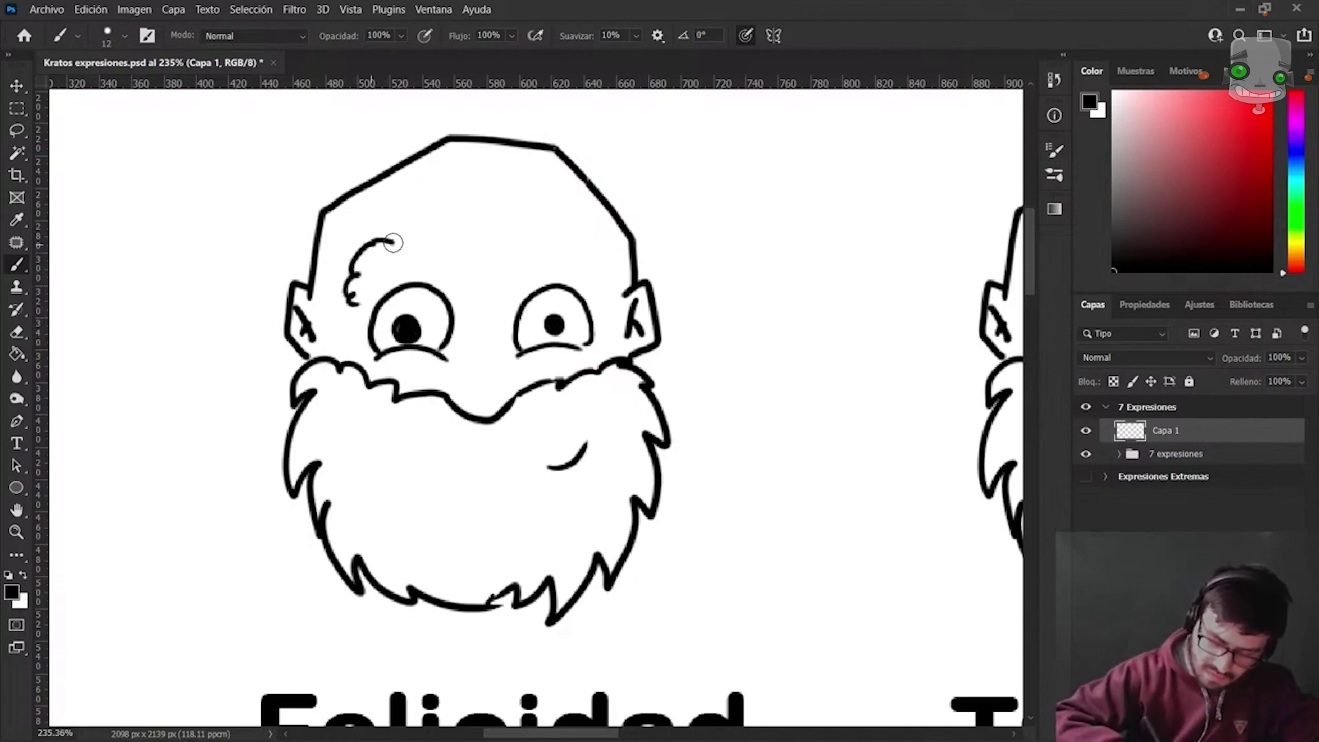
{"action": "mouse_move", "coordinate": [394, 242]}
{"action": "left_mouse_down"}
{"action": "mouse_move", "coordinate": [447, 236]}
{"action": "mouse_move", "coordinate": [363, 306]}
{"action": "mouse_move", "coordinate": [406, 259]}
{"action": "mouse_move", "coordinate": [445, 247]}
{"action": "left_mouse_up"}
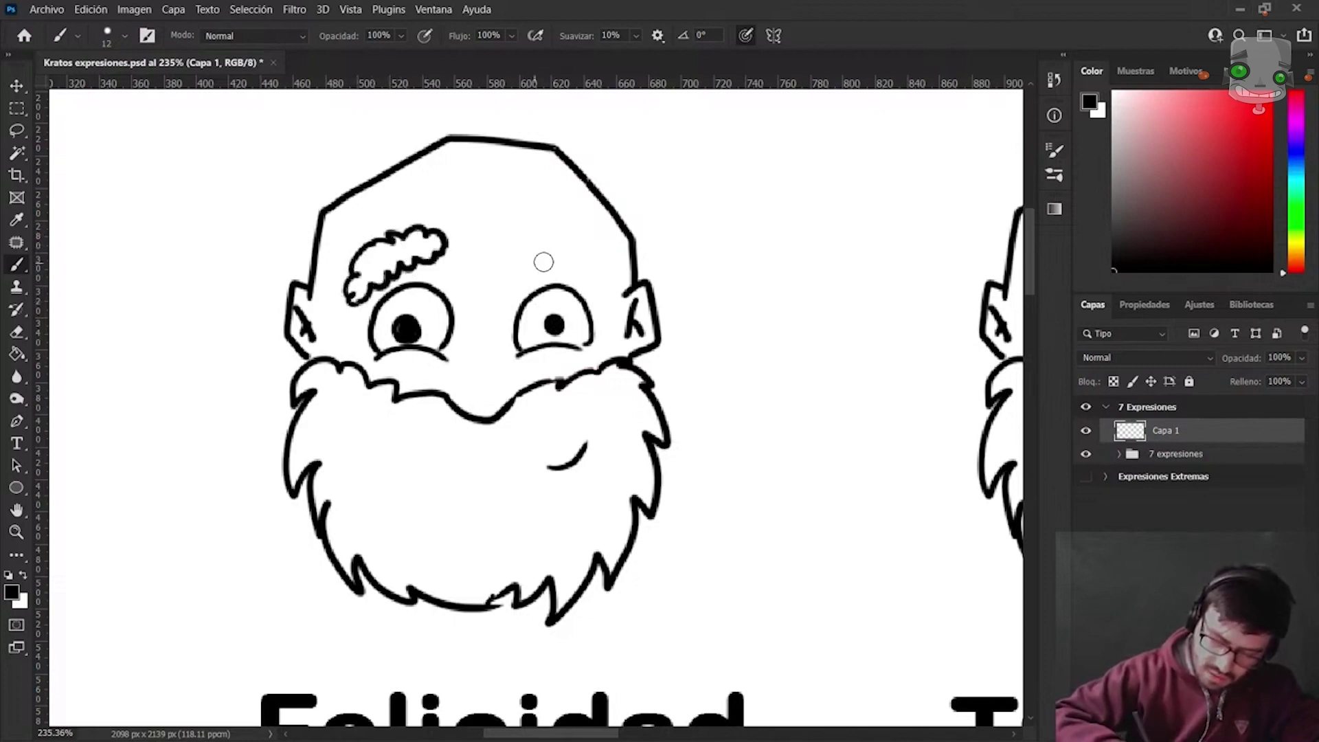
{"action": "mouse_move", "coordinate": [549, 230]}
{"action": "left_mouse_down"}
{"action": "mouse_move", "coordinate": [522, 235]}
{"action": "mouse_move", "coordinate": [526, 272]}
{"action": "mouse_move", "coordinate": [558, 269]}
{"action": "mouse_move", "coordinate": [590, 242]}
{"action": "mouse_move", "coordinate": [619, 287]}
{"action": "mouse_move", "coordinate": [613, 268]}
{"action": "mouse_move", "coordinate": [595, 289]}
{"action": "left_mouse_up"}
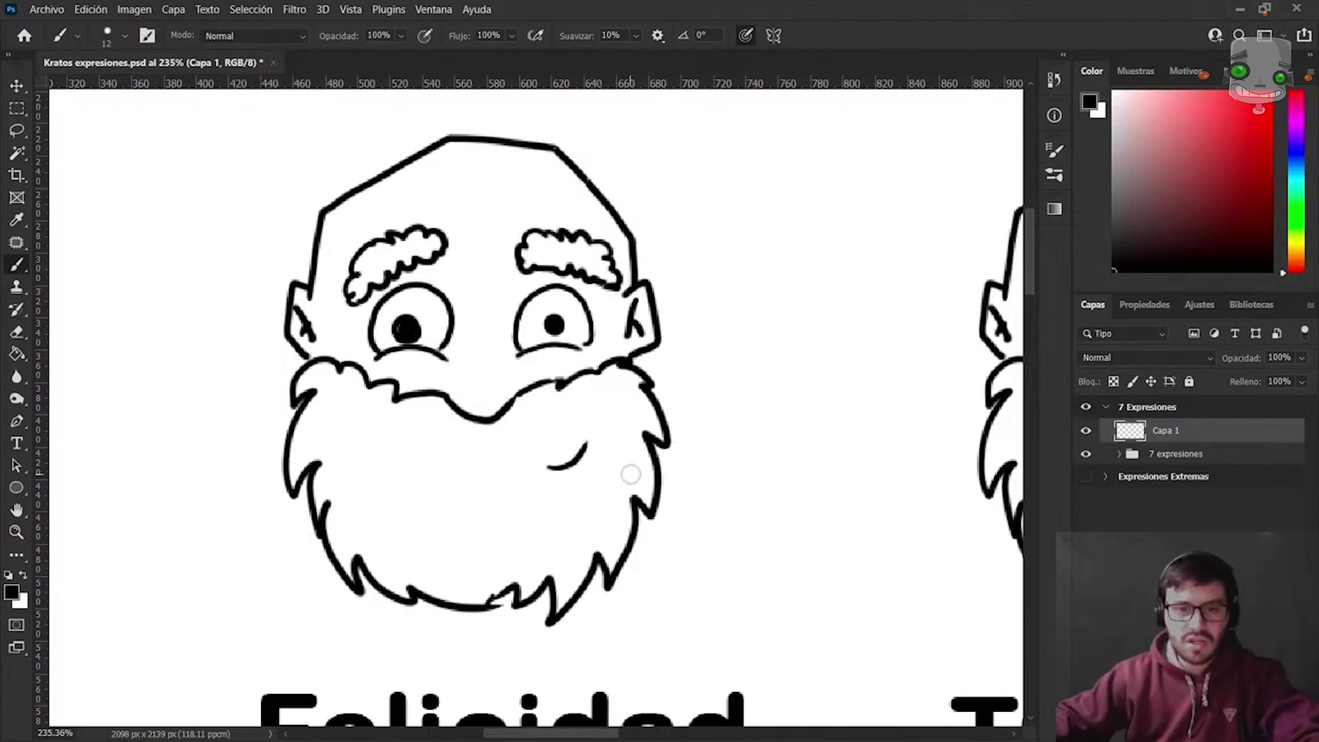
{"action": "key", "text": "v"}
{"action": "left_click", "coordinate": [577, 472]}
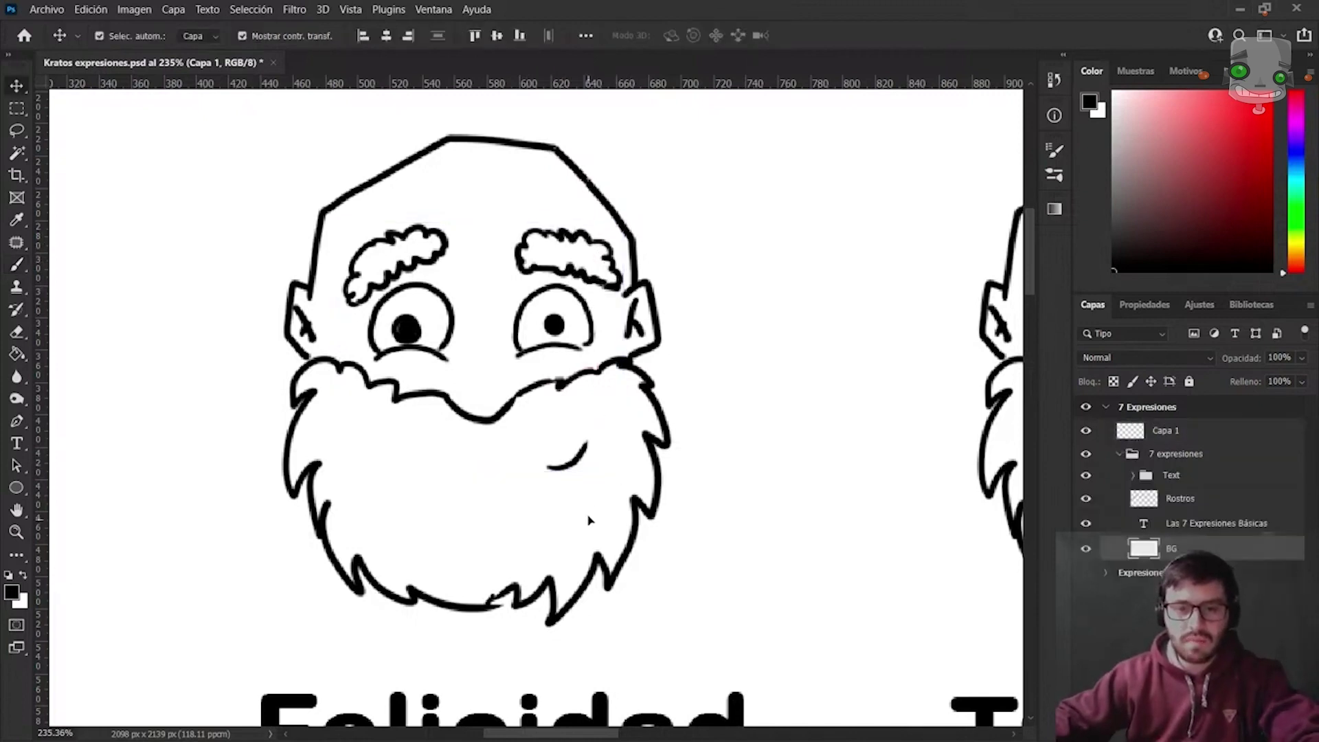
Erase most of the small smile from the Felicidad beard.
{"action": "left_click", "coordinate": [577, 467]}
{"action": "key", "text": "e"}
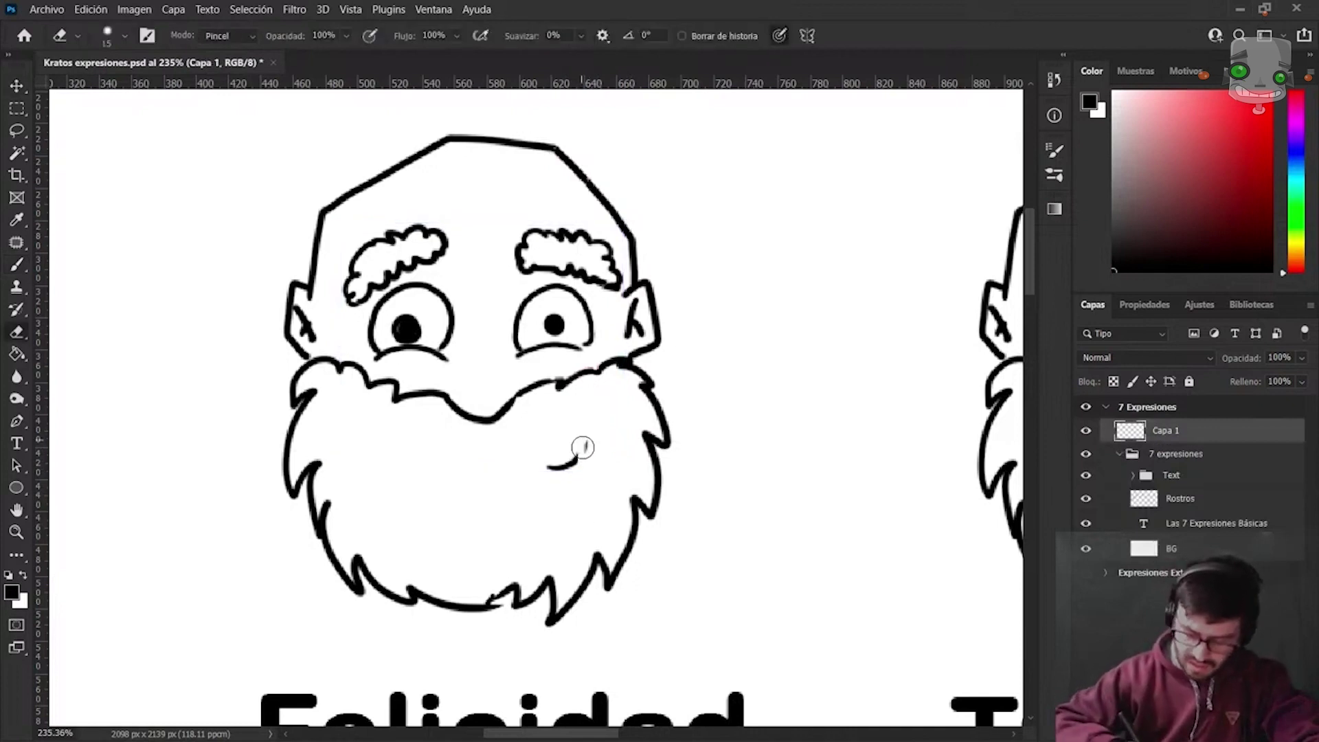
{"action": "left_click_drag", "start_coordinate": [568, 460], "coordinate": [574, 475]}
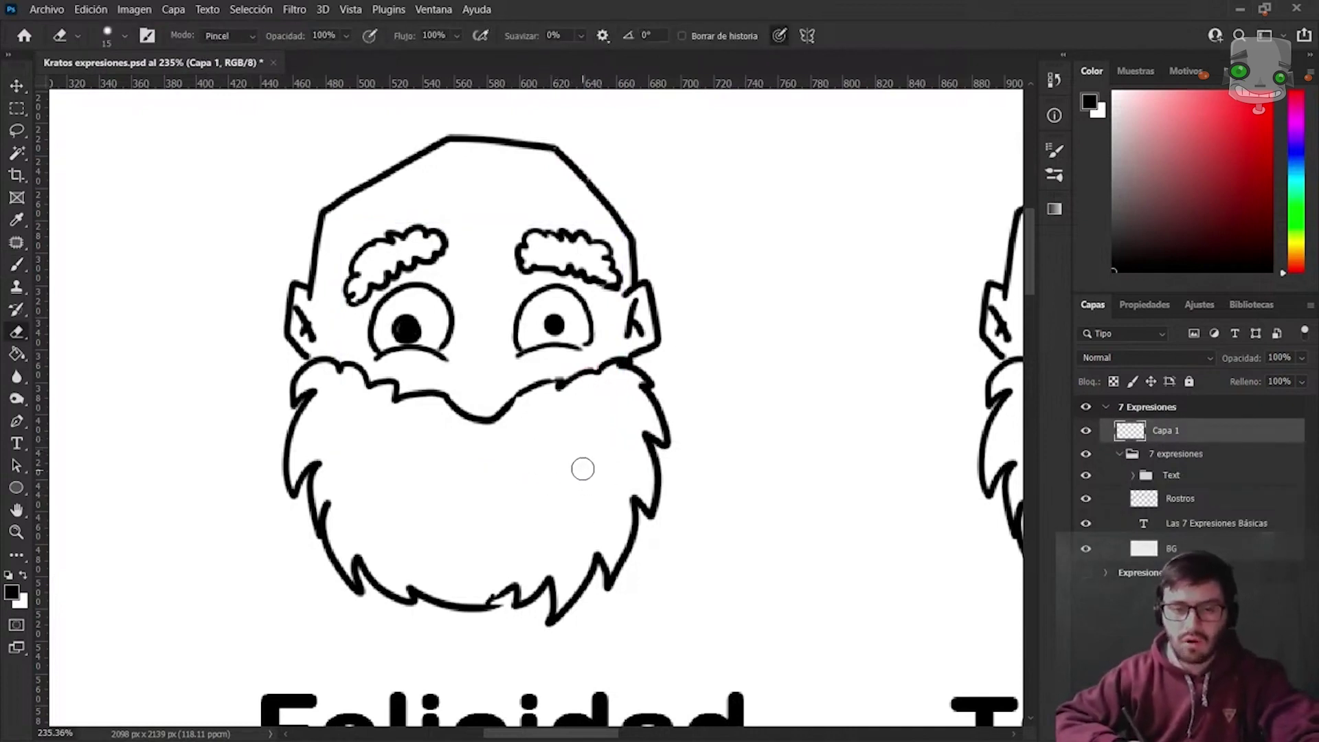
{"action": "key", "text": "b"}
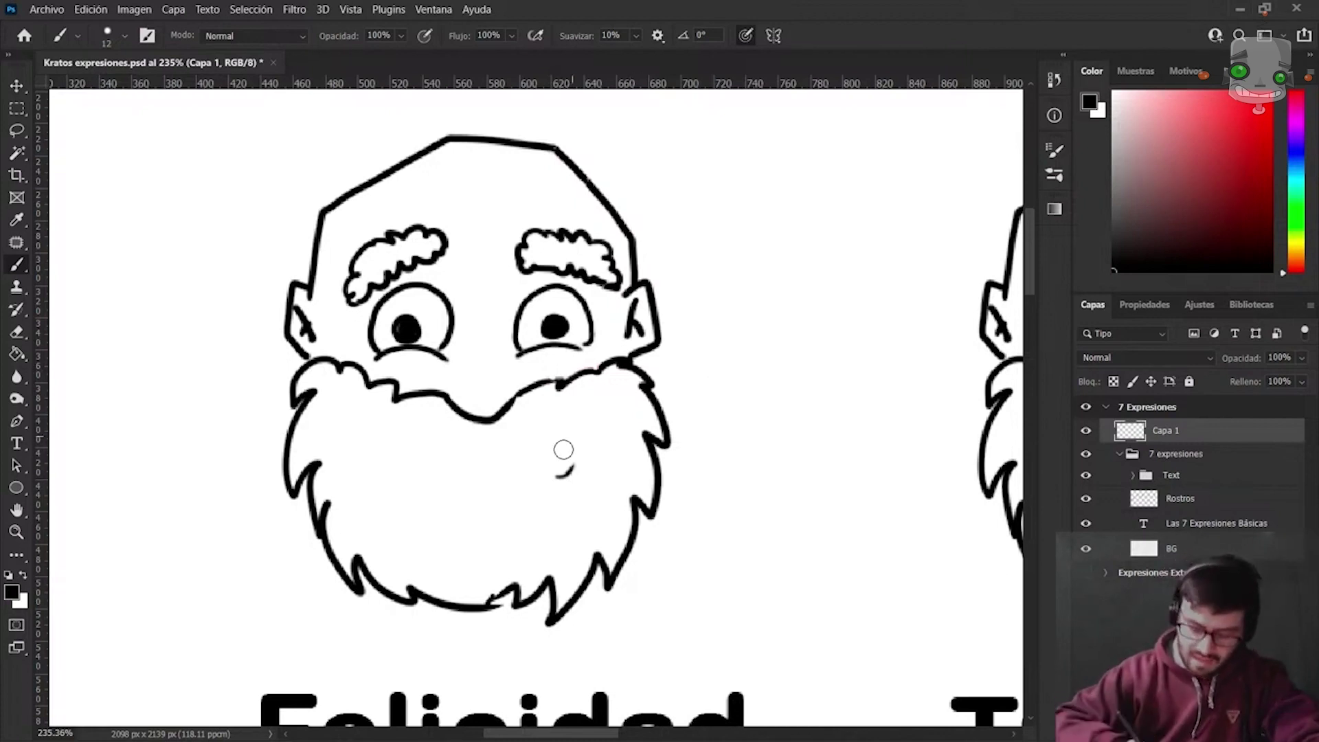
Erase the stray beard stroke and draw a wide open smile with lower lip and cheek fold.
{"action": "key", "text": "e"}
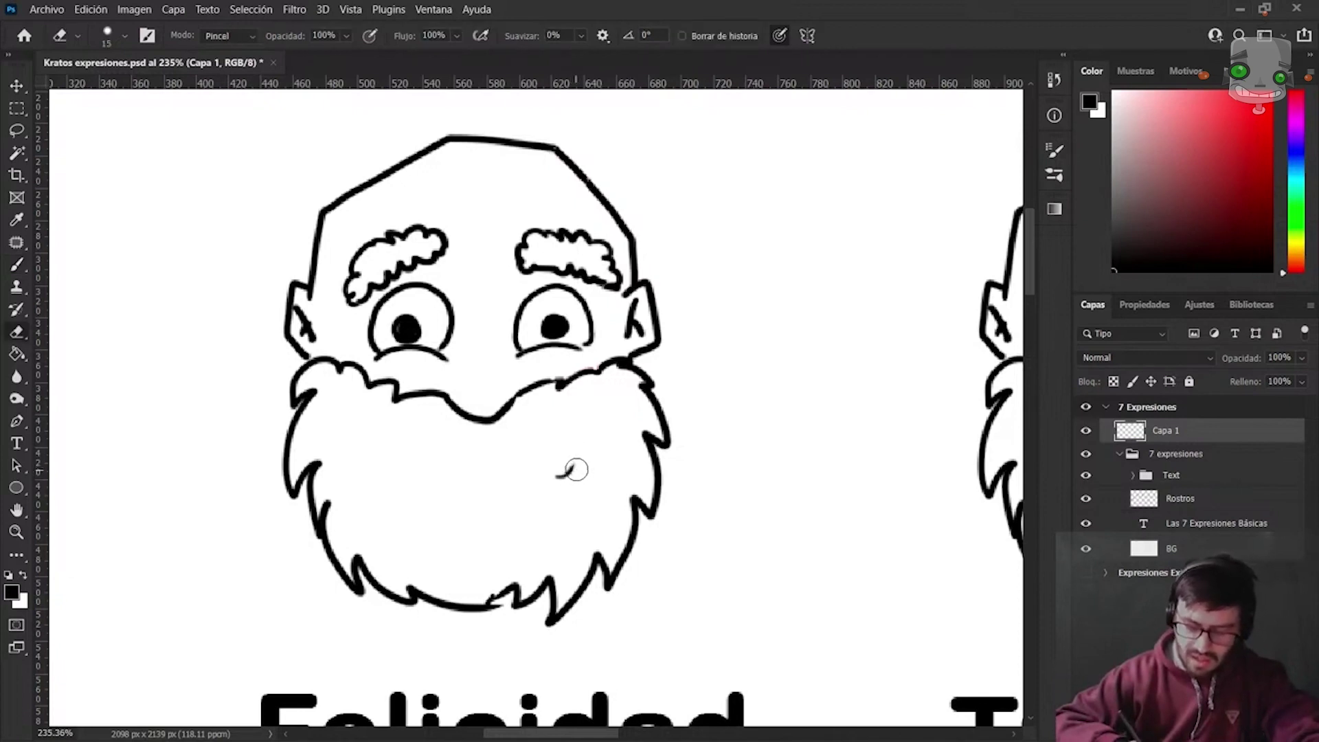
{"action": "left_click_drag", "start_coordinate": [570, 467], "coordinate": [565, 461]}
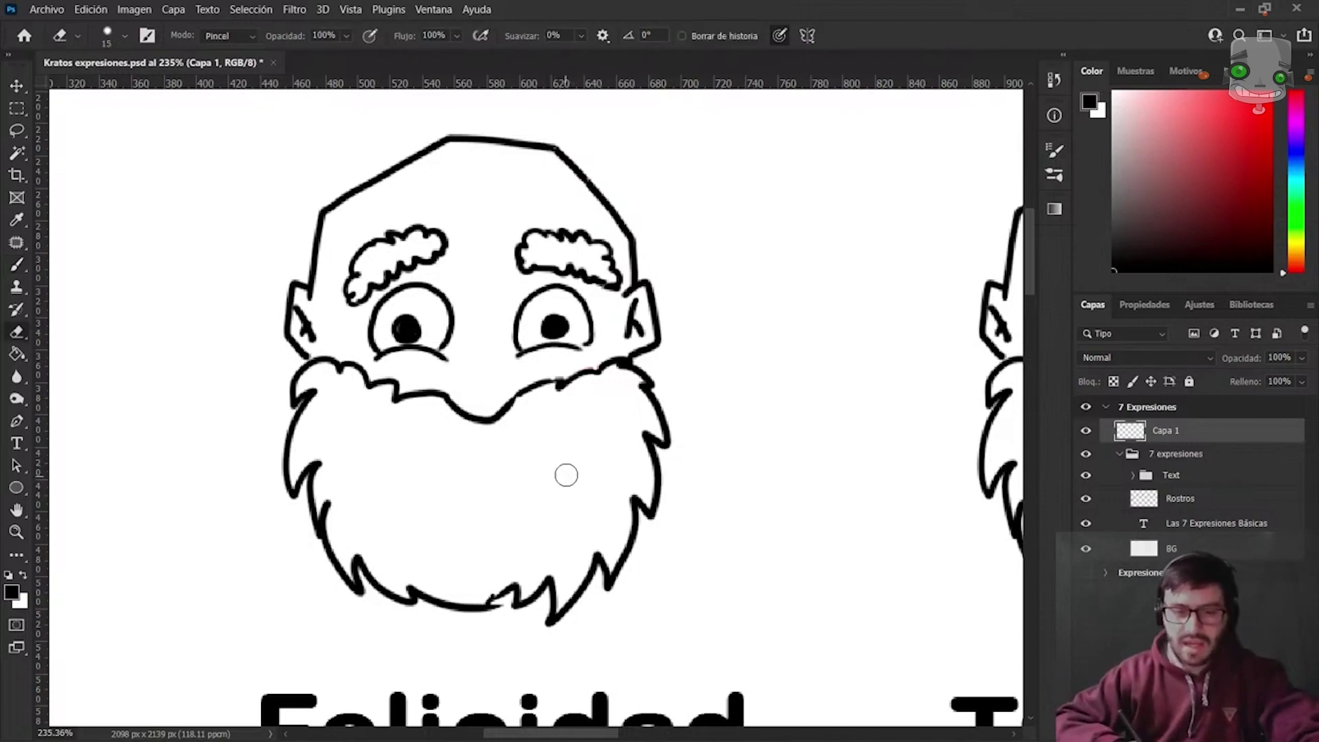
{"action": "key", "text": "b"}
{"action": "mouse_move", "coordinate": [401, 455]}
{"action": "left_mouse_down"}
{"action": "mouse_move", "coordinate": [427, 474]}
{"action": "mouse_move", "coordinate": [614, 423]}
{"action": "left_mouse_up"}
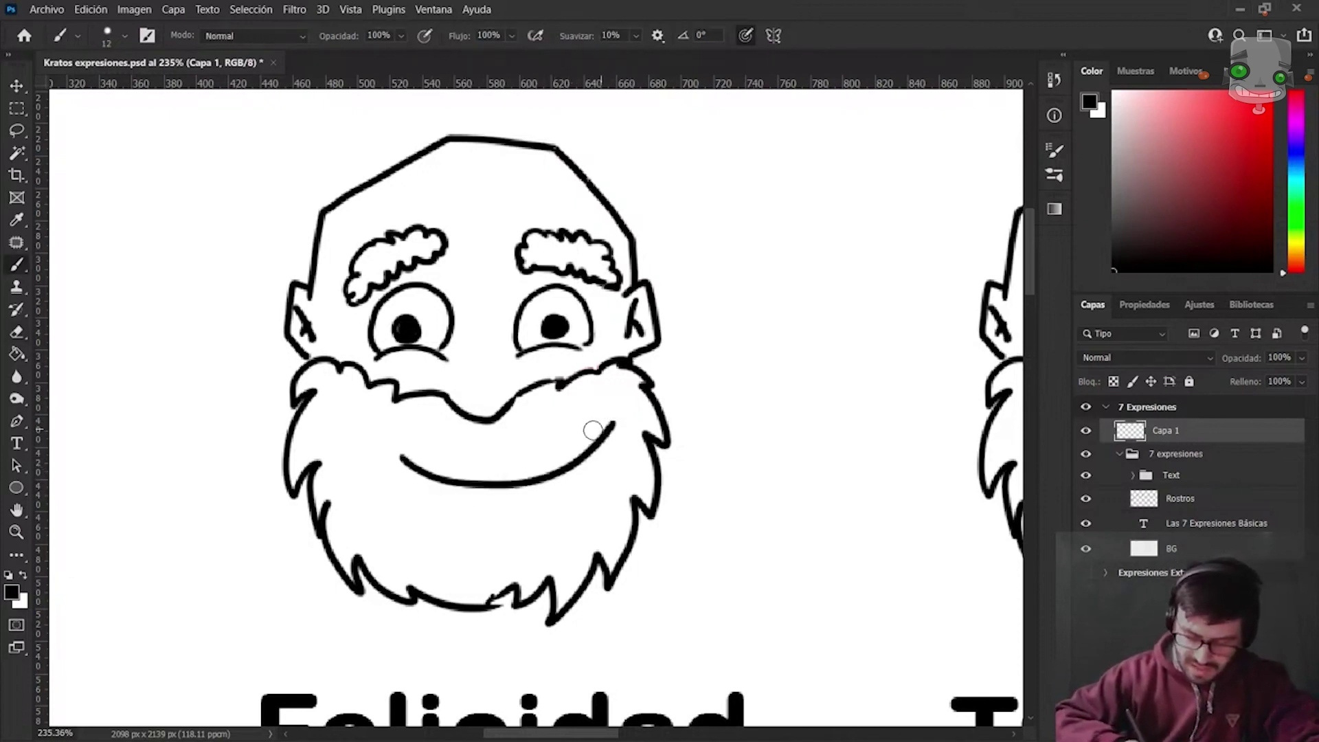
{"action": "mouse_move", "coordinate": [400, 458]}
{"action": "left_mouse_down"}
{"action": "mouse_move", "coordinate": [481, 548]}
{"action": "mouse_move", "coordinate": [587, 529]}
{"action": "left_mouse_up"}
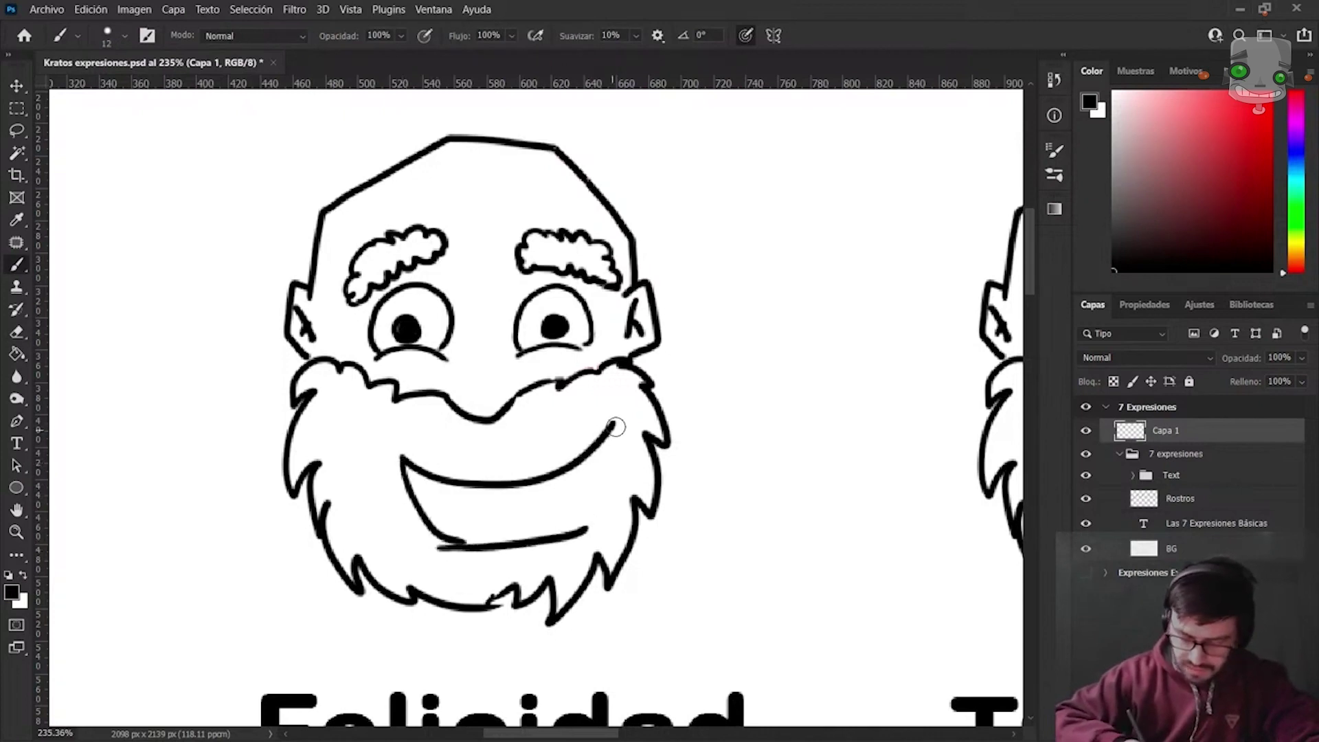
{"action": "left_click_drag", "start_coordinate": [613, 426], "coordinate": [572, 531]}
{"action": "left_click_drag", "start_coordinate": [601, 395], "coordinate": [637, 434]}
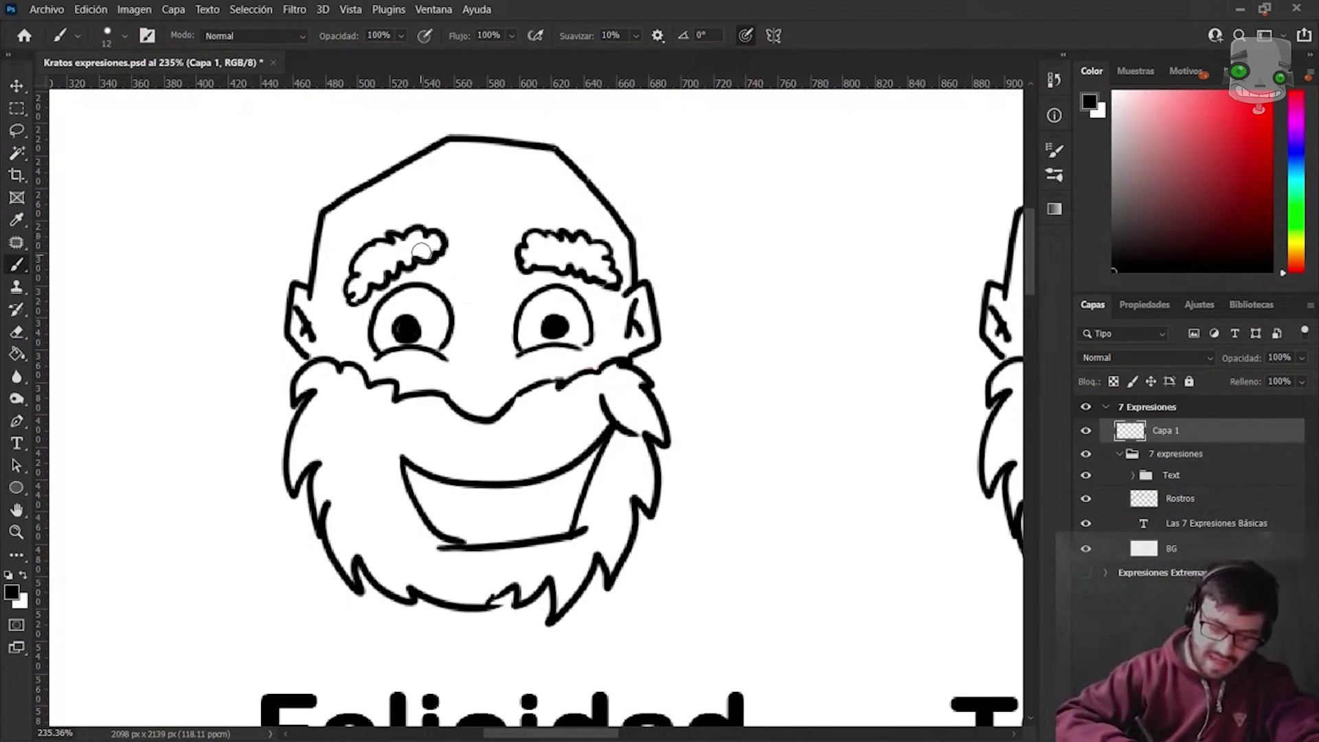
Erase both bushy eyebrows from the Felicidad head.
{"action": "key", "text": "e"}
{"action": "mouse_move", "coordinate": [431, 230]}
{"action": "left_mouse_down"}
{"action": "mouse_move", "coordinate": [447, 262]}
{"action": "mouse_move", "coordinate": [371, 249]}
{"action": "mouse_move", "coordinate": [361, 285]}
{"action": "mouse_move", "coordinate": [408, 273]}
{"action": "mouse_move", "coordinate": [418, 250]}
{"action": "mouse_move", "coordinate": [361, 239]}
{"action": "left_mouse_up"}
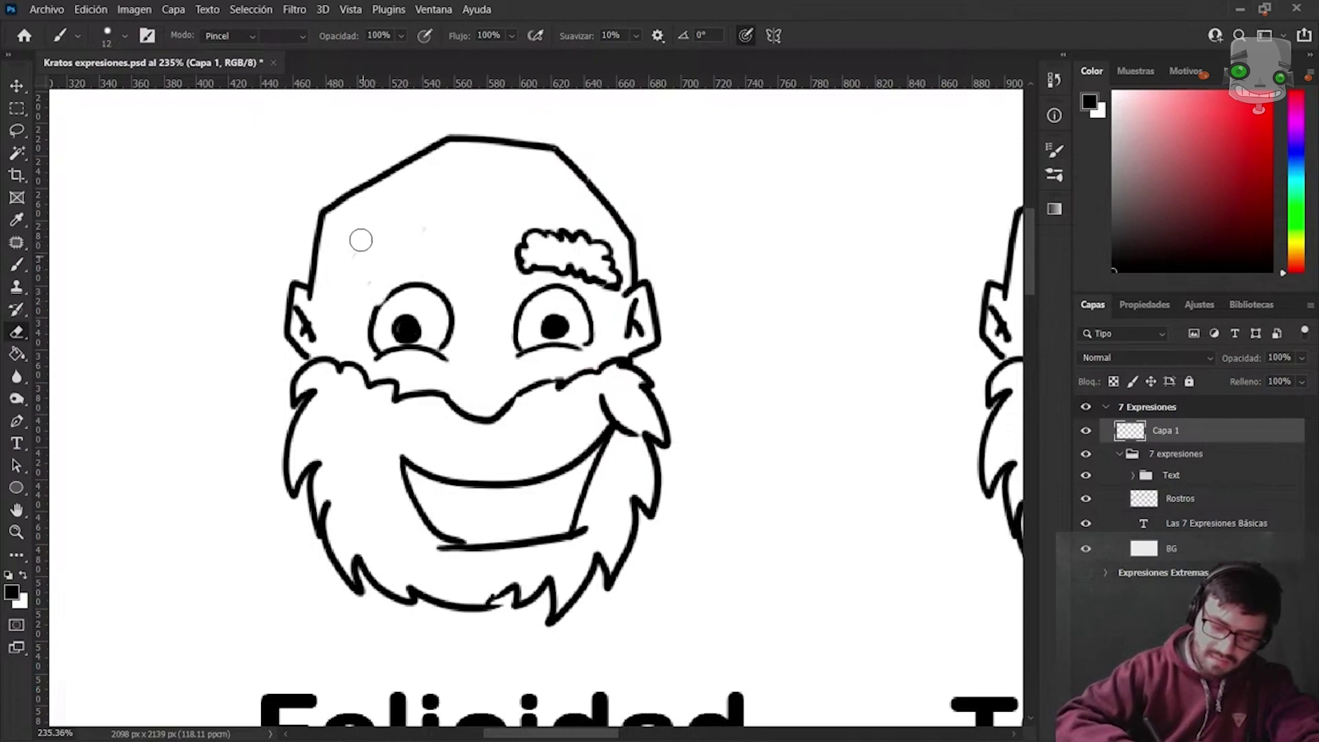
{"action": "mouse_move", "coordinate": [570, 271]}
{"action": "left_mouse_down"}
{"action": "mouse_move", "coordinate": [526, 234]}
{"action": "mouse_move", "coordinate": [605, 242]}
{"action": "mouse_move", "coordinate": [615, 292]}
{"action": "mouse_move", "coordinate": [591, 289]}
{"action": "left_mouse_up"}
{"action": "key", "text": "e"}
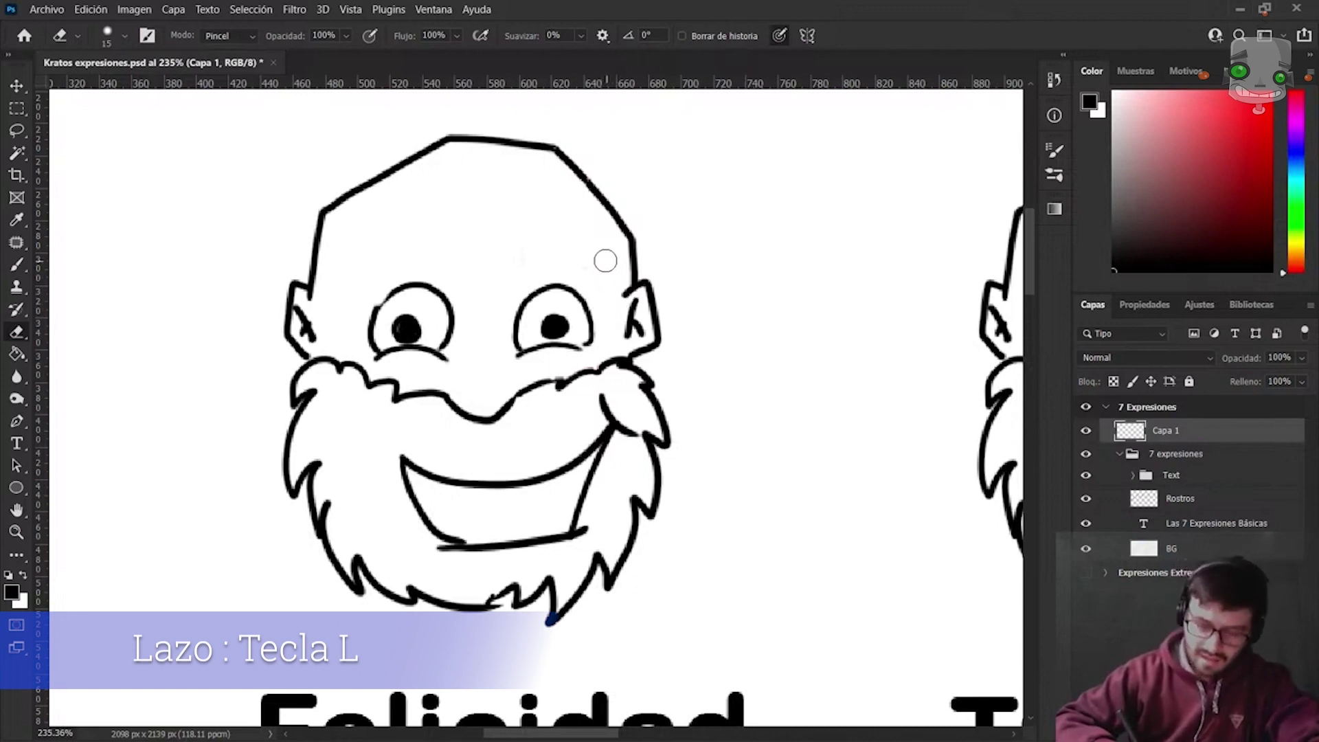
Redraw raised, scalloped eyebrows over both Felicidad eyes and add a curved tongue line in the mouth.
{"action": "key", "text": "b"}
{"action": "left_click_drag", "start_coordinate": [378, 245], "coordinate": [336, 303]}
{"action": "left_click_drag", "start_coordinate": [380, 242], "coordinate": [426, 237]}
{"action": "left_click_drag", "start_coordinate": [336, 305], "coordinate": [451, 237]}
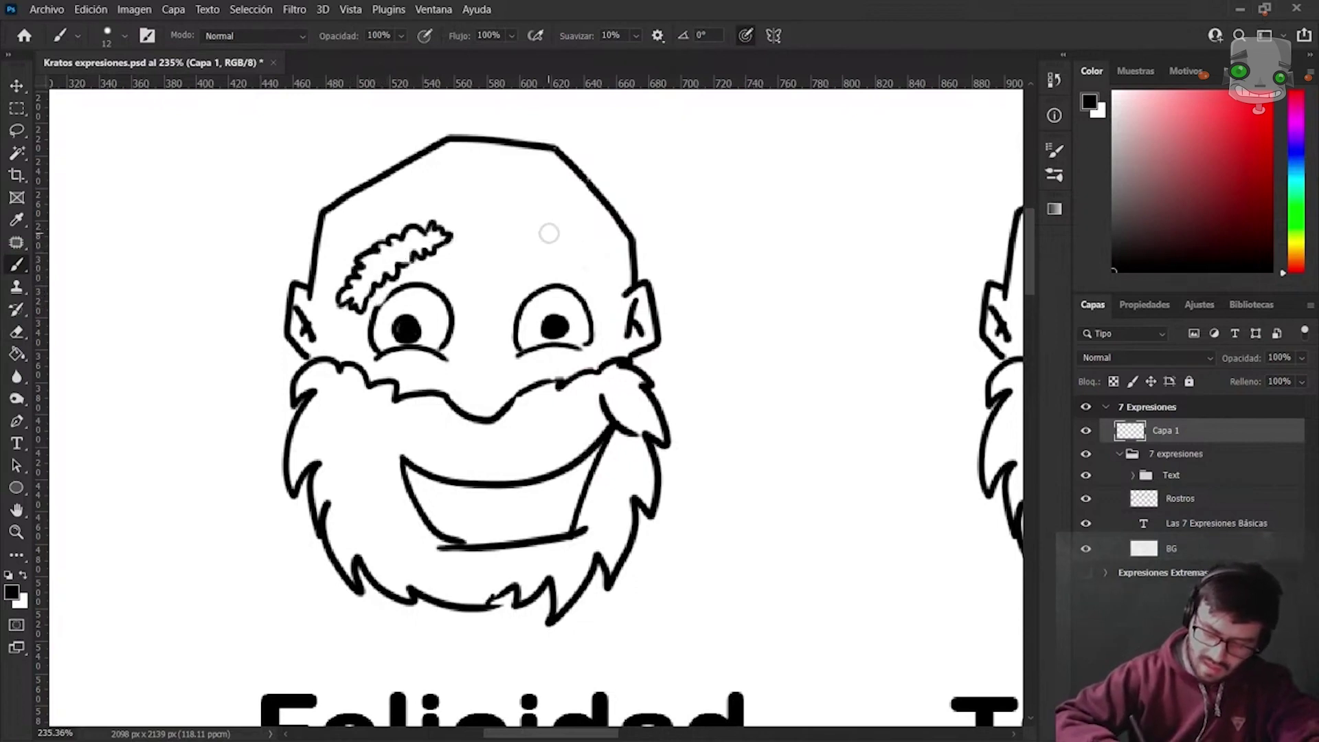
{"action": "mouse_move", "coordinate": [544, 216]}
{"action": "left_mouse_down"}
{"action": "mouse_move", "coordinate": [581, 237]}
{"action": "mouse_move", "coordinate": [608, 279]}
{"action": "left_mouse_up"}
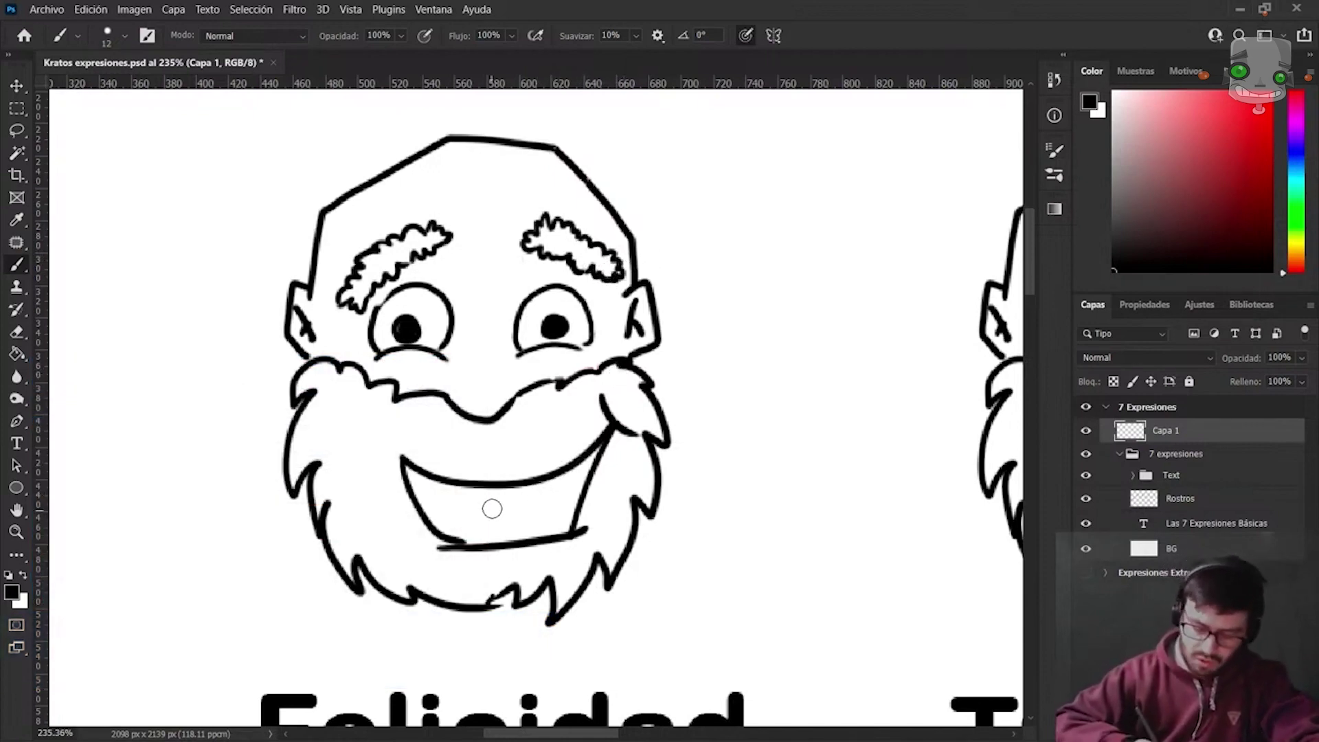
{"action": "left_click_drag", "start_coordinate": [472, 509], "coordinate": [579, 504]}
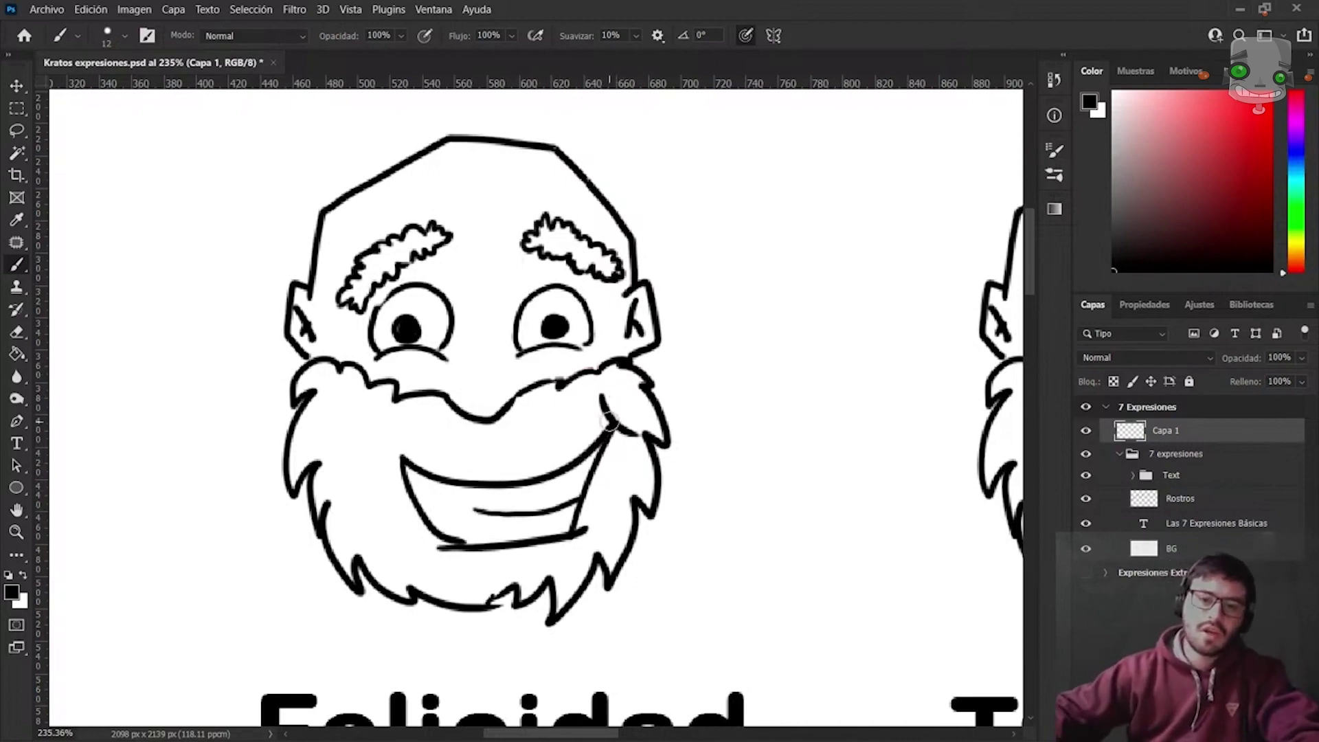
{"action": "scroll", "coordinate": [608, 422], "scroll_direction": "down", "scroll_amount": 1}
{"action": "scroll", "coordinate": [608, 421], "scroll_direction": "down", "scroll_amount": 1}
{"action": "scroll", "coordinate": [607, 421], "scroll_direction": "down", "scroll_amount": 1}
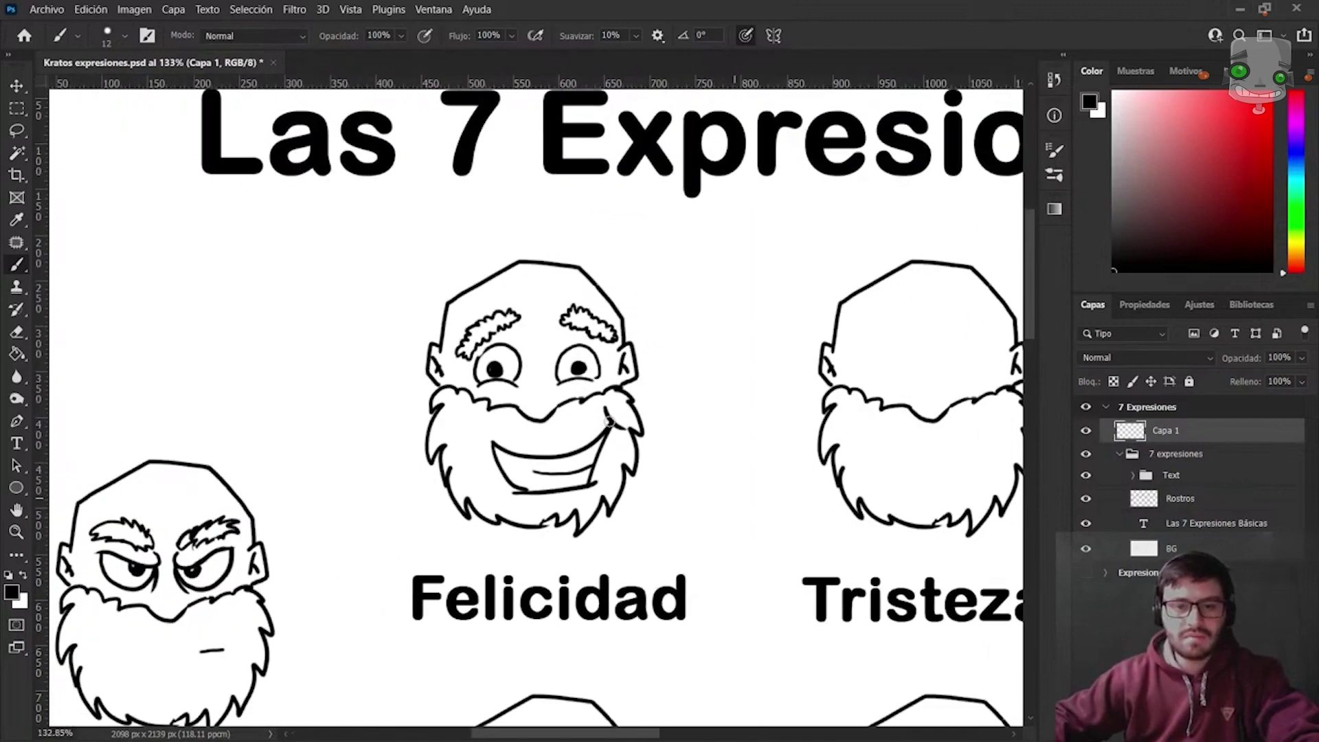
{"action": "scroll", "coordinate": [607, 420], "scroll_direction": "down", "scroll_amount": 1}
{"action": "scroll", "coordinate": [608, 419], "scroll_direction": "up", "scroll_amount": 1}
{"action": "mouse_move", "coordinate": [413, 507]}
{"action": "left_mouse_down"}
{"action": "mouse_move", "coordinate": [627, 374]}
{"action": "mouse_move", "coordinate": [519, 324]}
{"action": "left_mouse_up"}
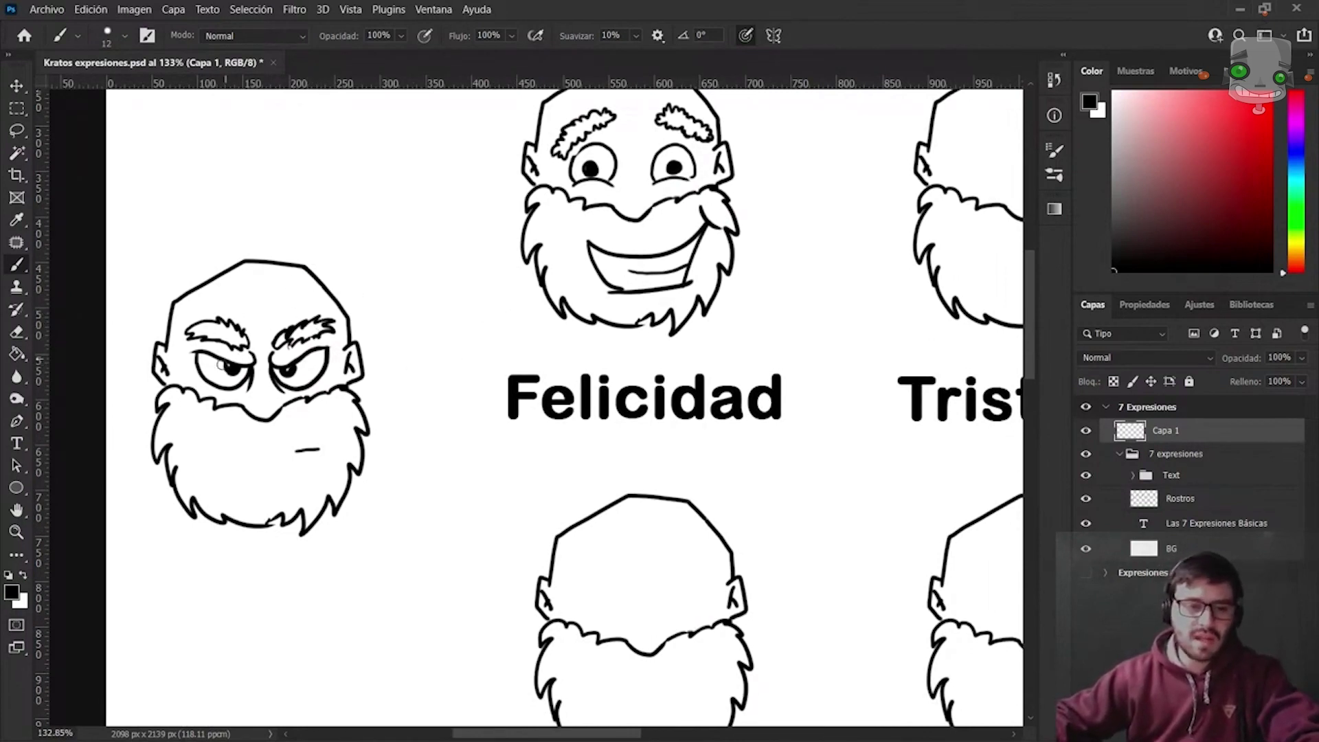
{"action": "scroll", "coordinate": [259, 430], "scroll_direction": "up", "scroll_amount": 2}
{"action": "scroll", "coordinate": [260, 437], "scroll_direction": "up", "scroll_amount": 2}
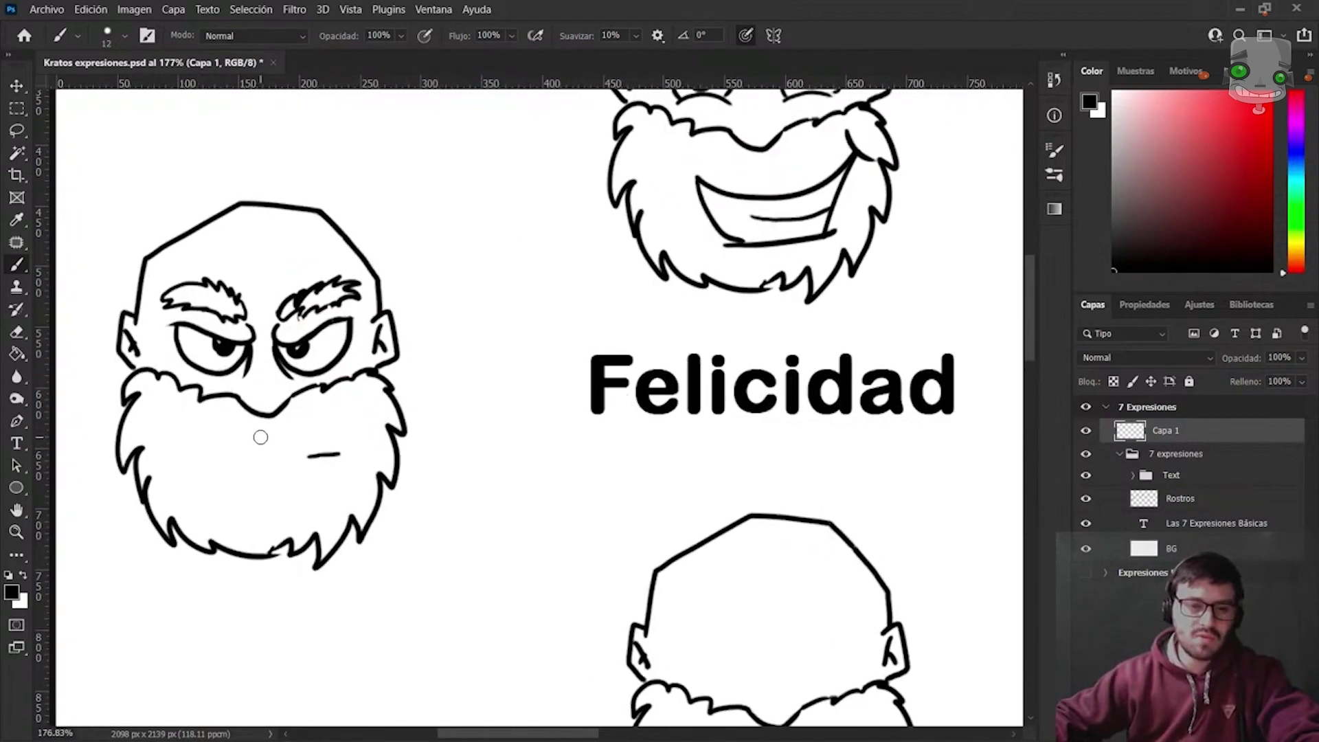
{"action": "left_click_drag", "start_coordinate": [829, 220], "coordinate": [788, 344]}
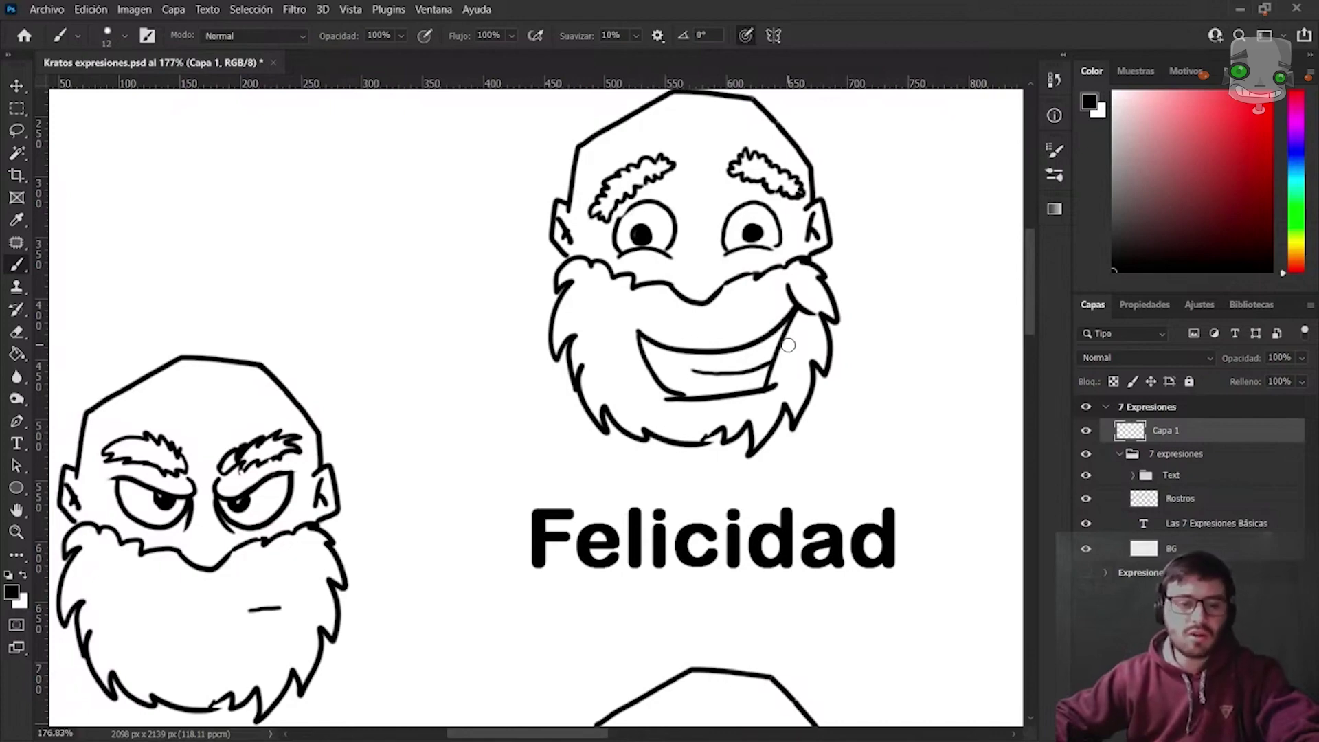
{"action": "scroll", "coordinate": [788, 344], "scroll_direction": "up", "scroll_amount": 1}
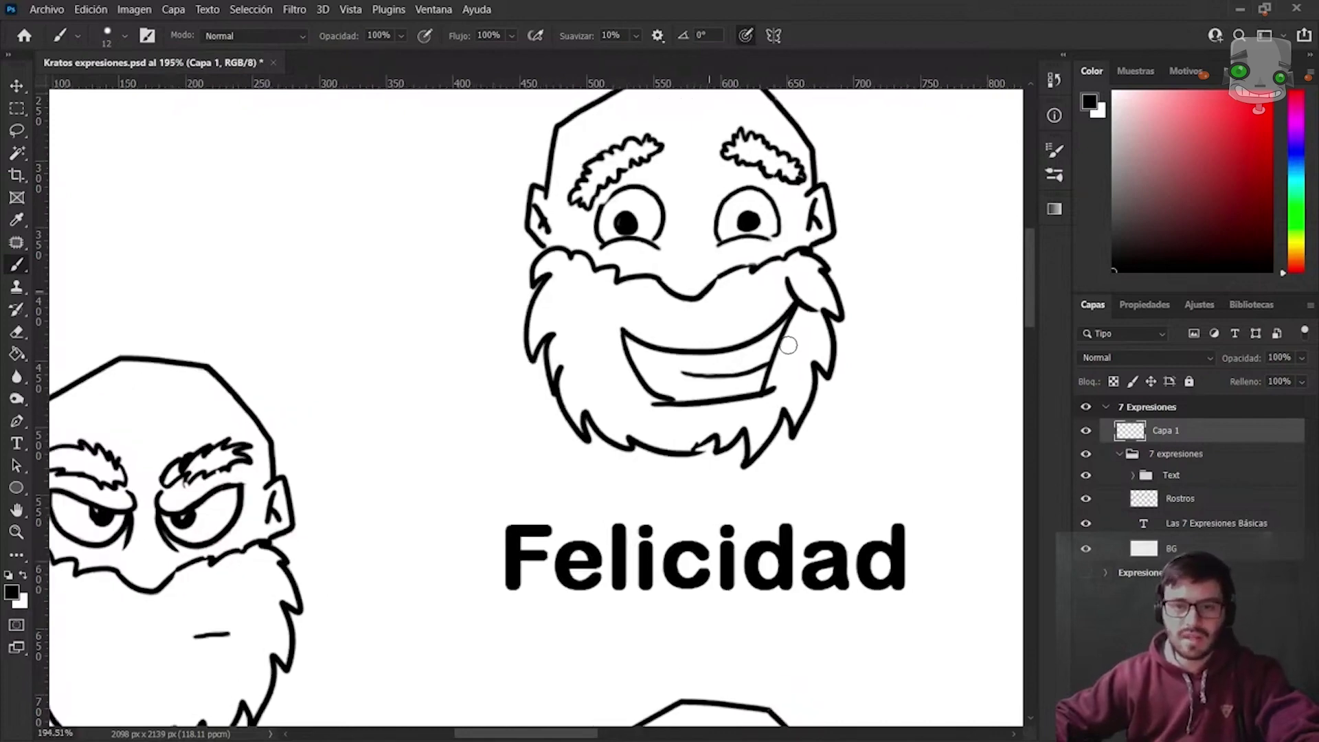
{"action": "scroll", "coordinate": [788, 345], "scroll_direction": "up", "scroll_amount": 1}
{"action": "scroll", "coordinate": [788, 345], "scroll_direction": "down", "scroll_amount": 1}
{"action": "mouse_move", "coordinate": [786, 341]}
{"action": "left_mouse_down"}
{"action": "mouse_move", "coordinate": [689, 381]}
{"action": "mouse_move", "coordinate": [666, 408]}
{"action": "left_mouse_up"}
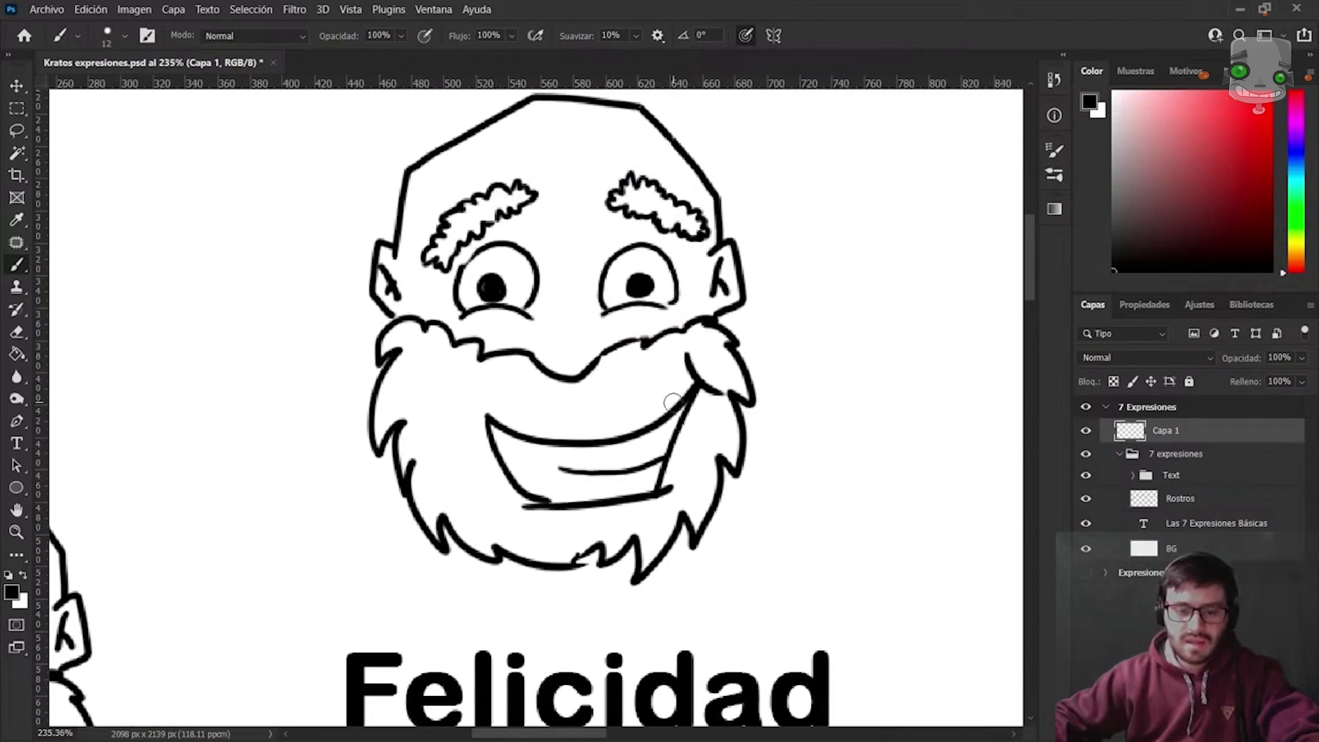
Lasso and delete the Felicidad head's eyes, eyebrows and mouth, then clear the selection.
{"action": "key", "text": "l"}
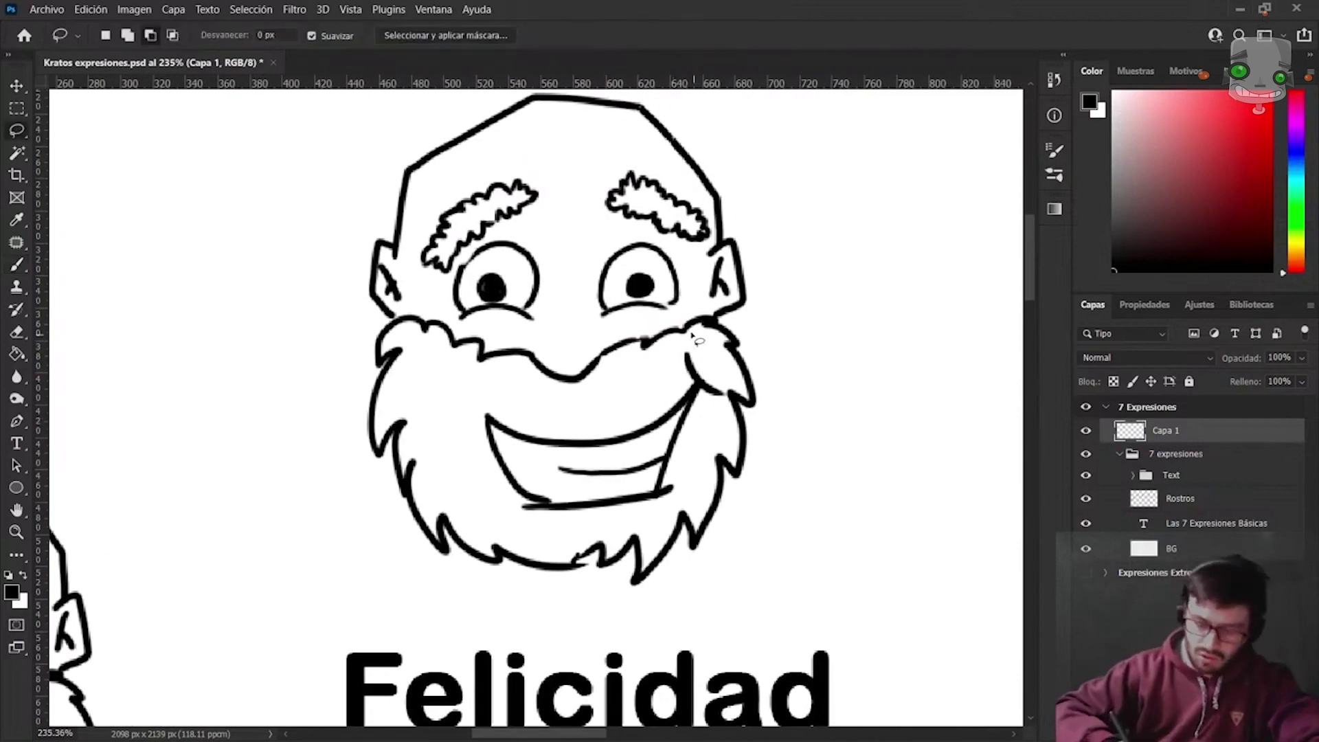
{"action": "mouse_move", "coordinate": [695, 272]}
{"action": "left_mouse_down"}
{"action": "mouse_move", "coordinate": [661, 170]}
{"action": "mouse_move", "coordinate": [680, 320]}
{"action": "left_mouse_up"}
{"action": "key", "text": "Delete"}
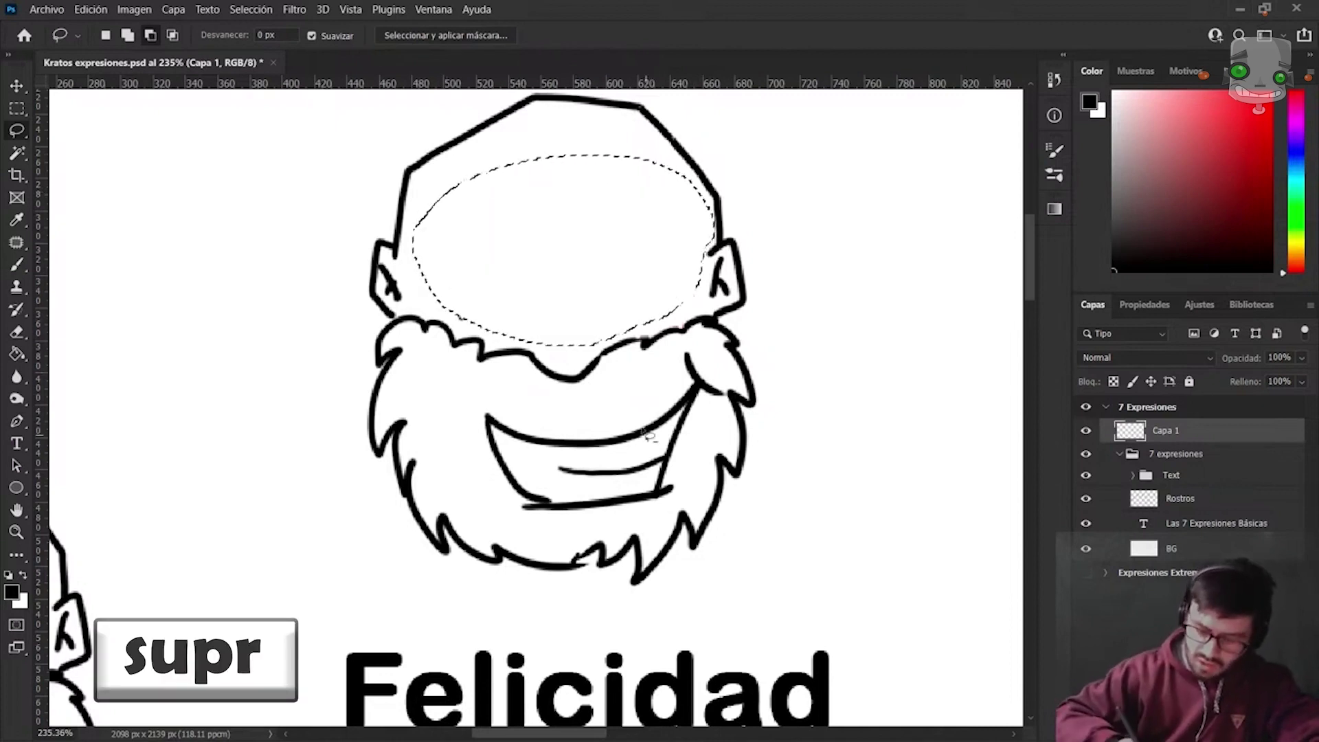
{"action": "left_click_drag", "start_coordinate": [618, 408], "coordinate": [692, 483]}
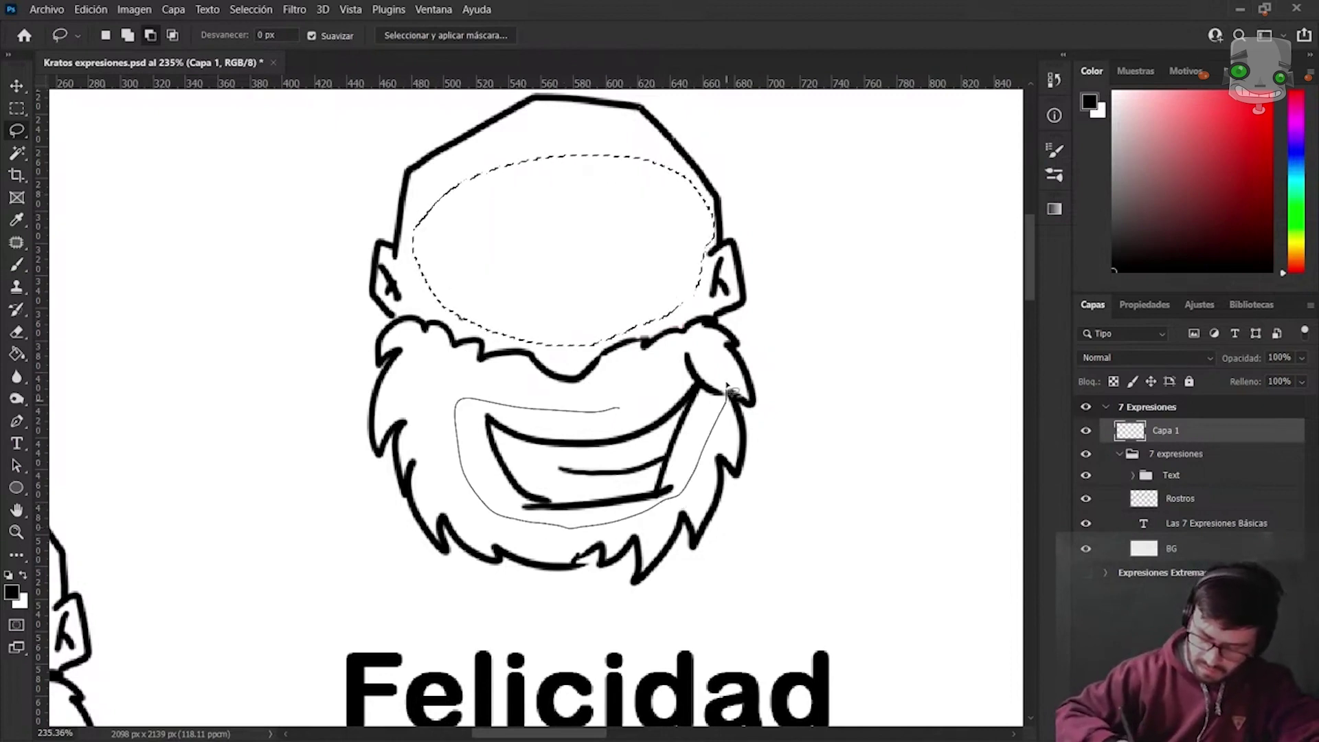
{"action": "left_click_drag", "start_coordinate": [666, 358], "coordinate": [583, 527]}
{"action": "key", "text": "Delete"}
{"action": "key", "text": "ctrl+d"}
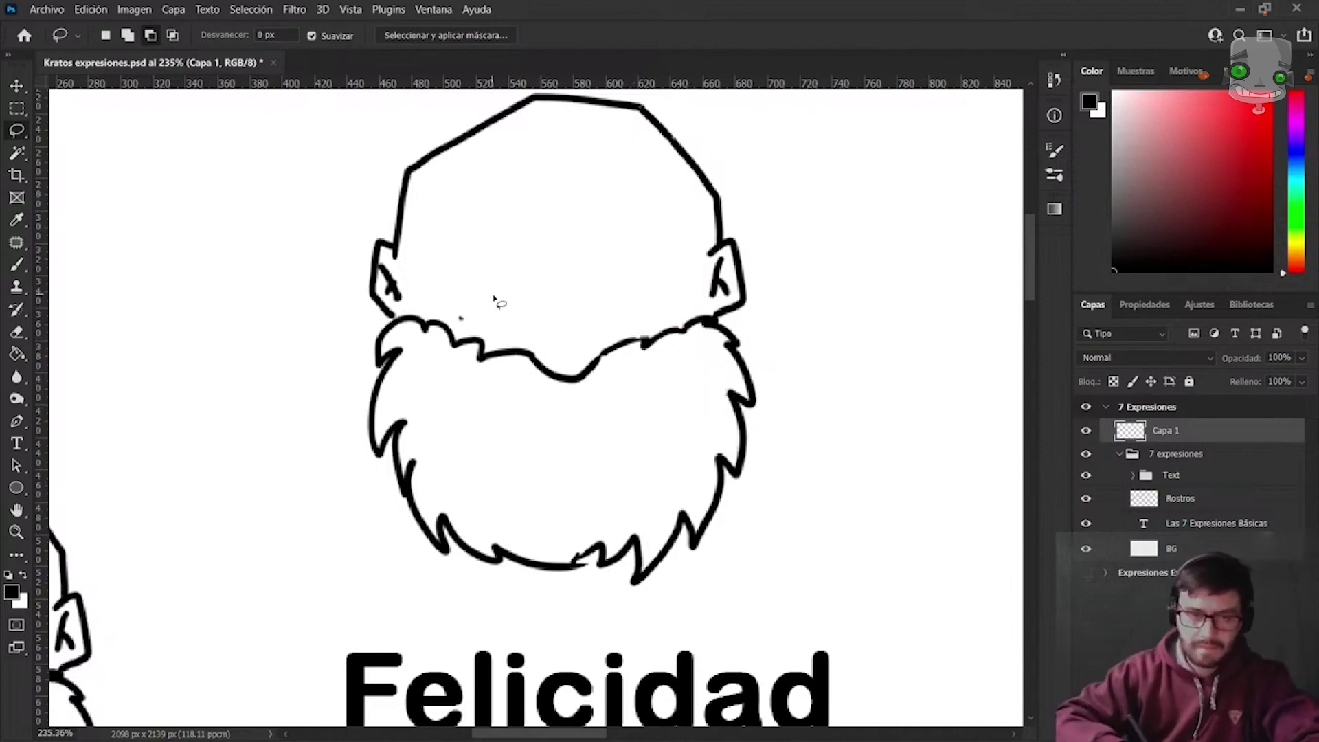
{"action": "key", "text": "e"}
{"action": "key", "text": "b"}
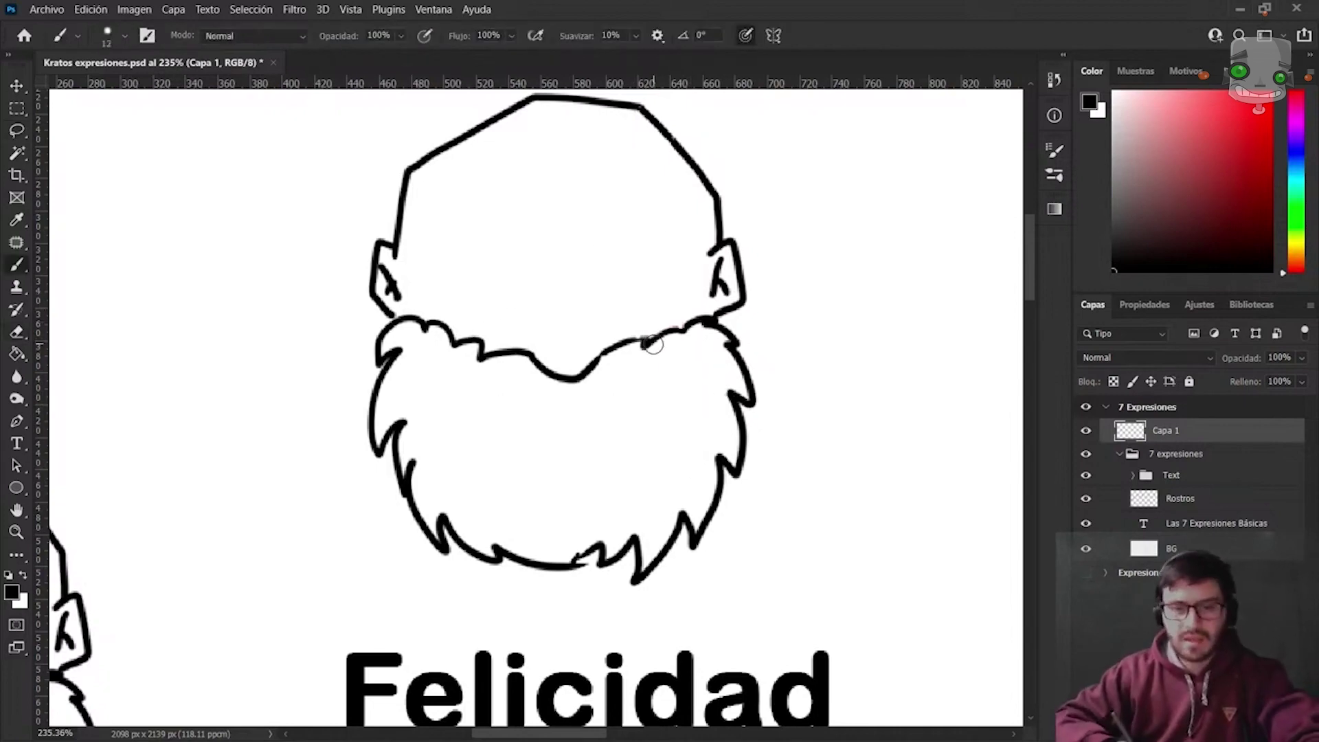
{"action": "scroll", "coordinate": [653, 344], "scroll_direction": "down", "scroll_amount": 3}
Zoom and pan to bring the blank Felicidad head back into view beside the angry head.
{"action": "scroll", "coordinate": [653, 343], "scroll_direction": "down", "scroll_amount": 3}
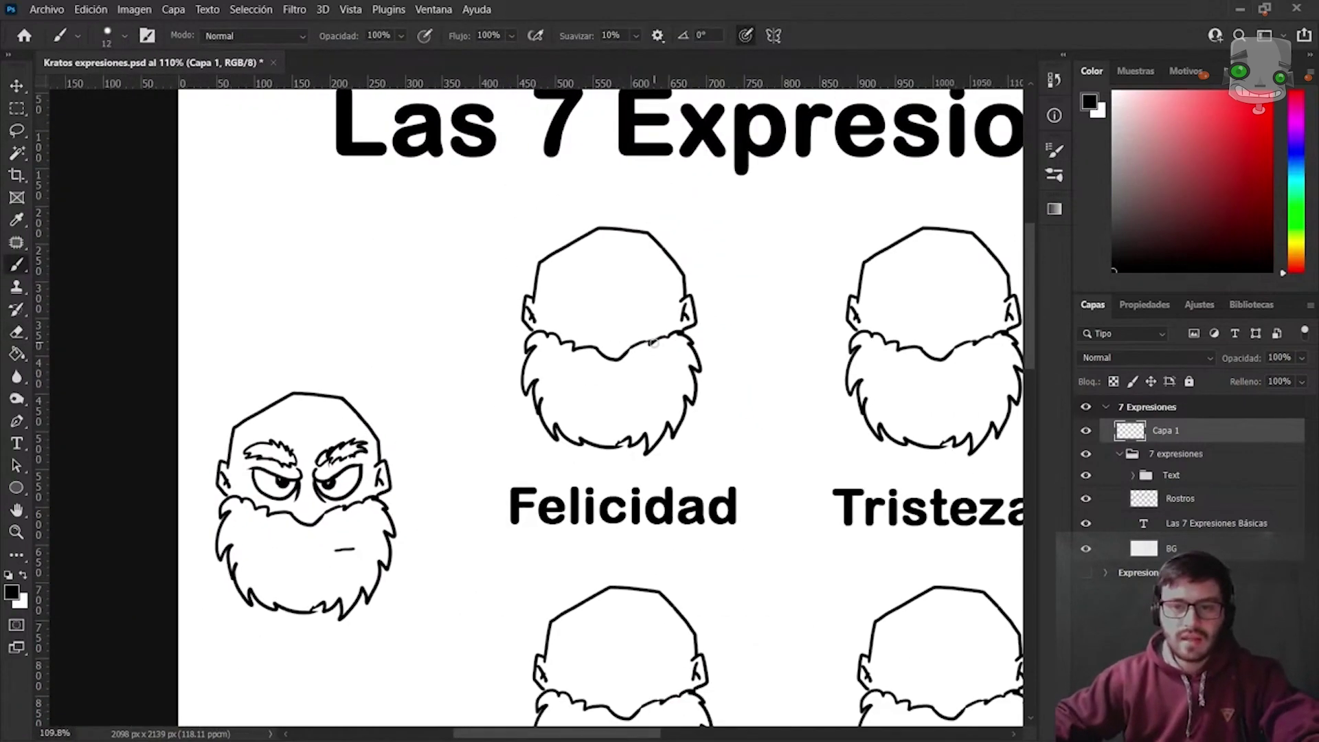
{"action": "scroll", "coordinate": [652, 342], "scroll_direction": "up", "scroll_amount": 2}
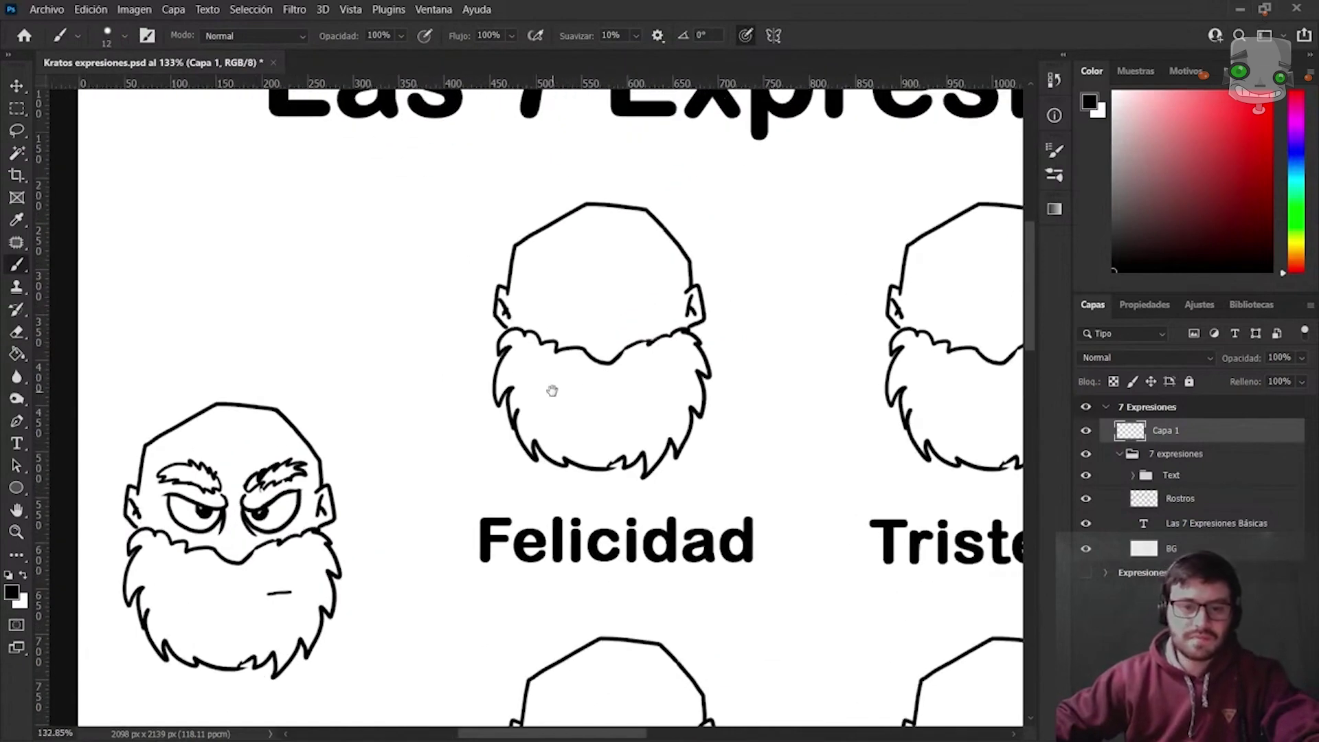
{"action": "left_click_drag", "start_coordinate": [552, 390], "coordinate": [564, 385]}
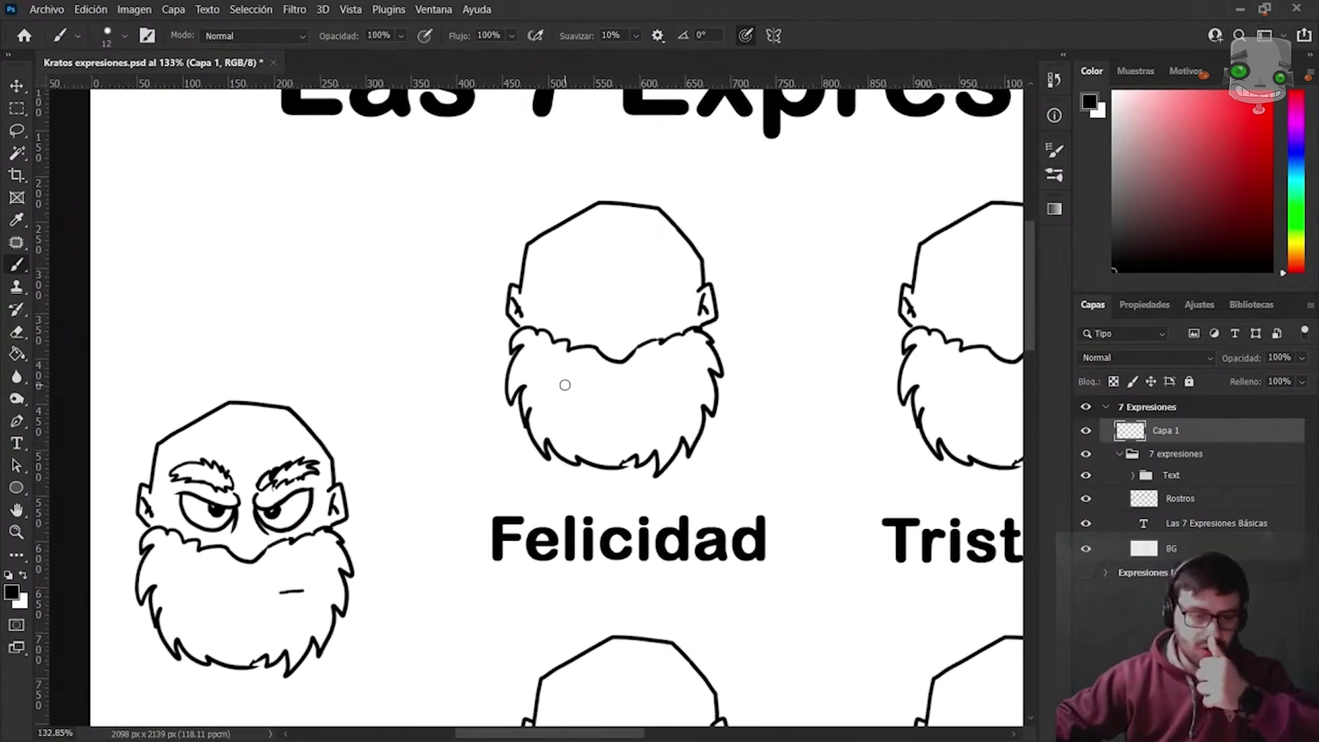
{"action": "scroll", "coordinate": [564, 384], "scroll_direction": "up", "scroll_amount": 2}
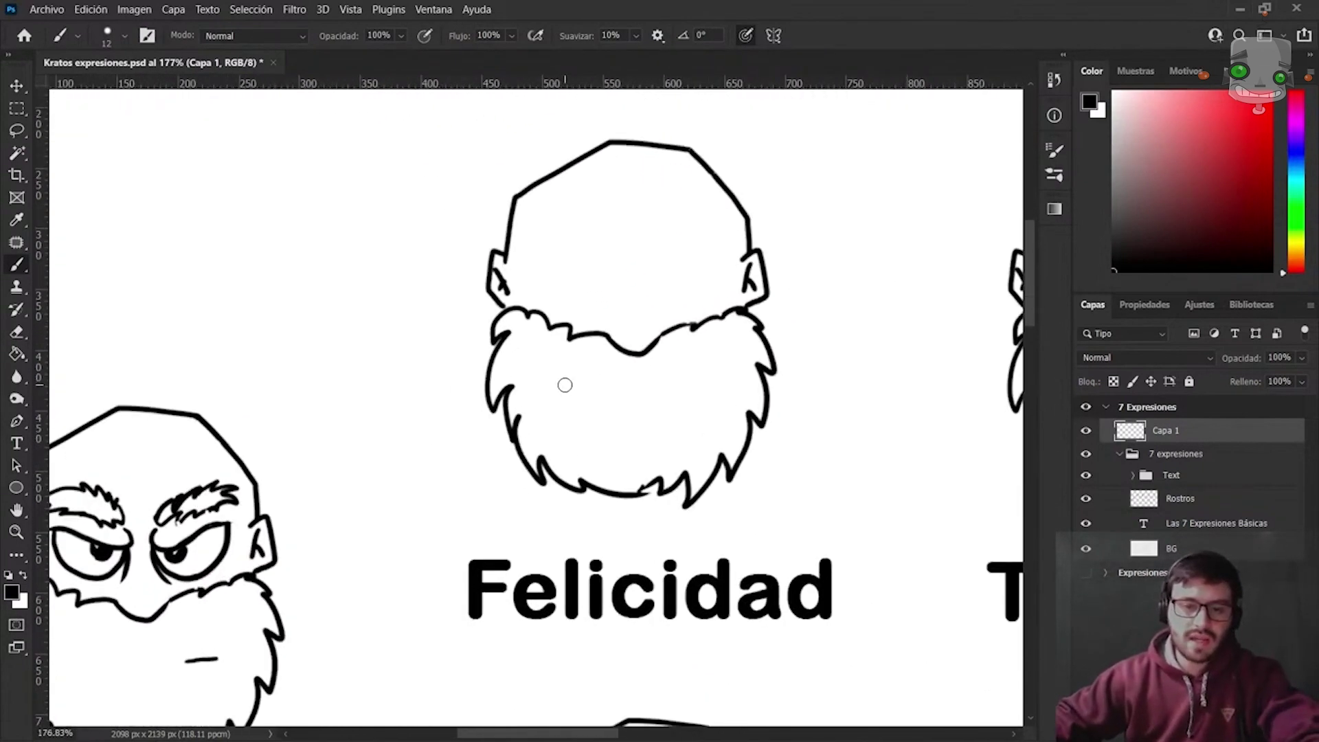
{"action": "scroll", "coordinate": [564, 385], "scroll_direction": "down", "scroll_amount": 2}
{"action": "scroll", "coordinate": [564, 385], "scroll_direction": "up", "scroll_amount": 1}
{"action": "scroll", "coordinate": [564, 385], "scroll_direction": "up", "scroll_amount": 1}
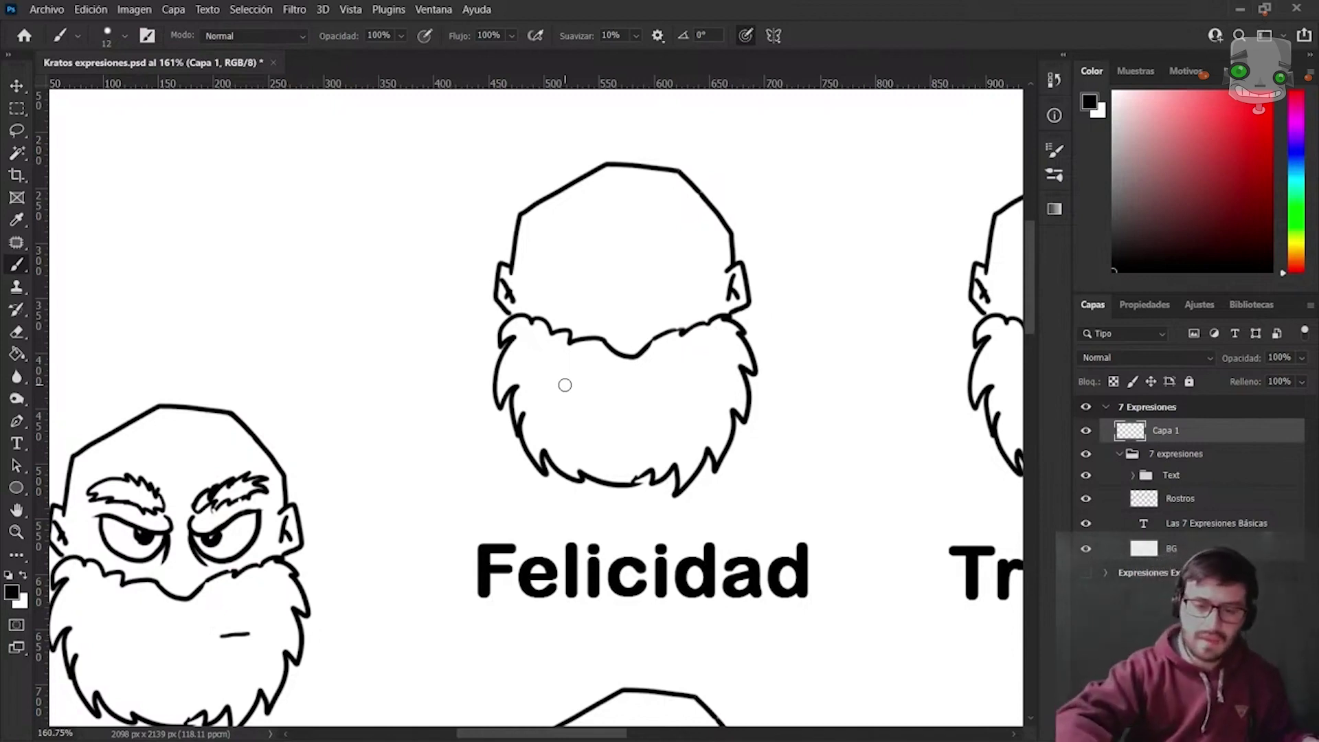
{"action": "scroll", "coordinate": [565, 385], "scroll_direction": "up", "scroll_amount": 1}
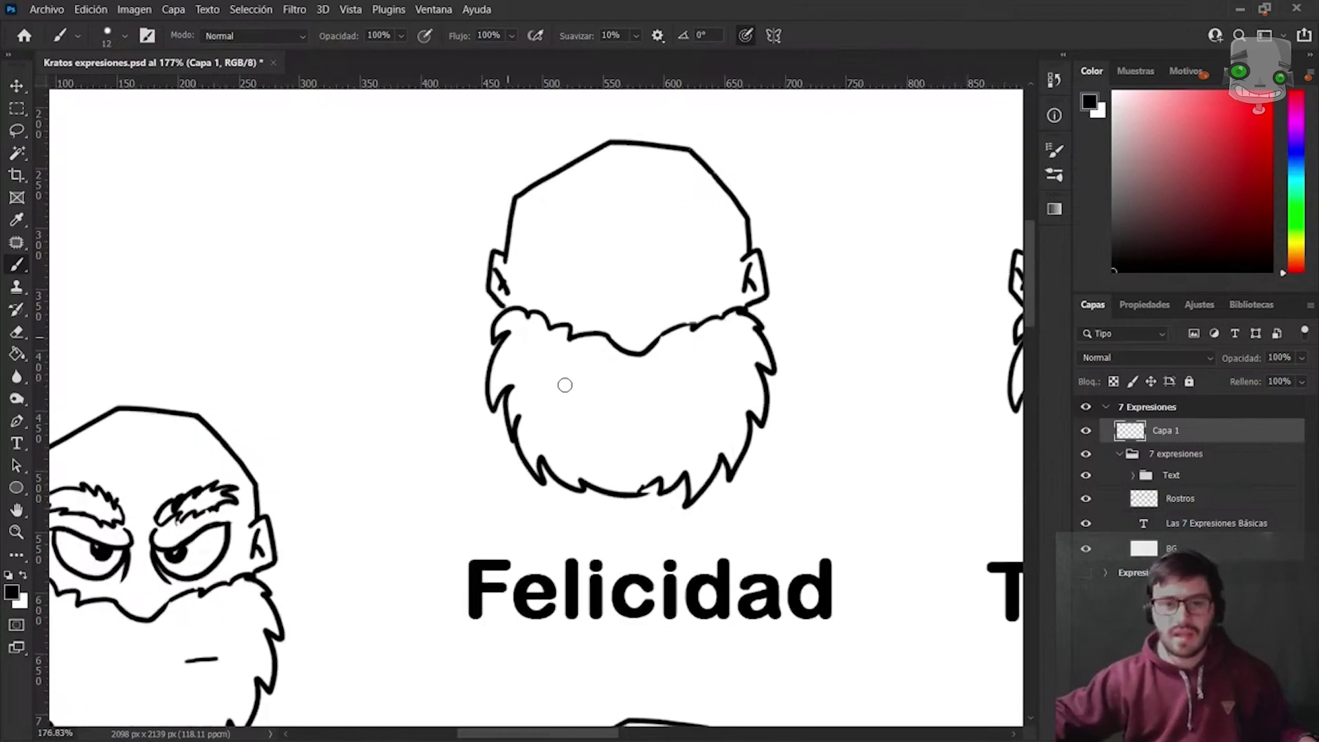
{"action": "scroll", "coordinate": [564, 385], "scroll_direction": "up", "scroll_amount": 2}
{"action": "left_click_drag", "start_coordinate": [722, 286], "coordinate": [544, 374]}
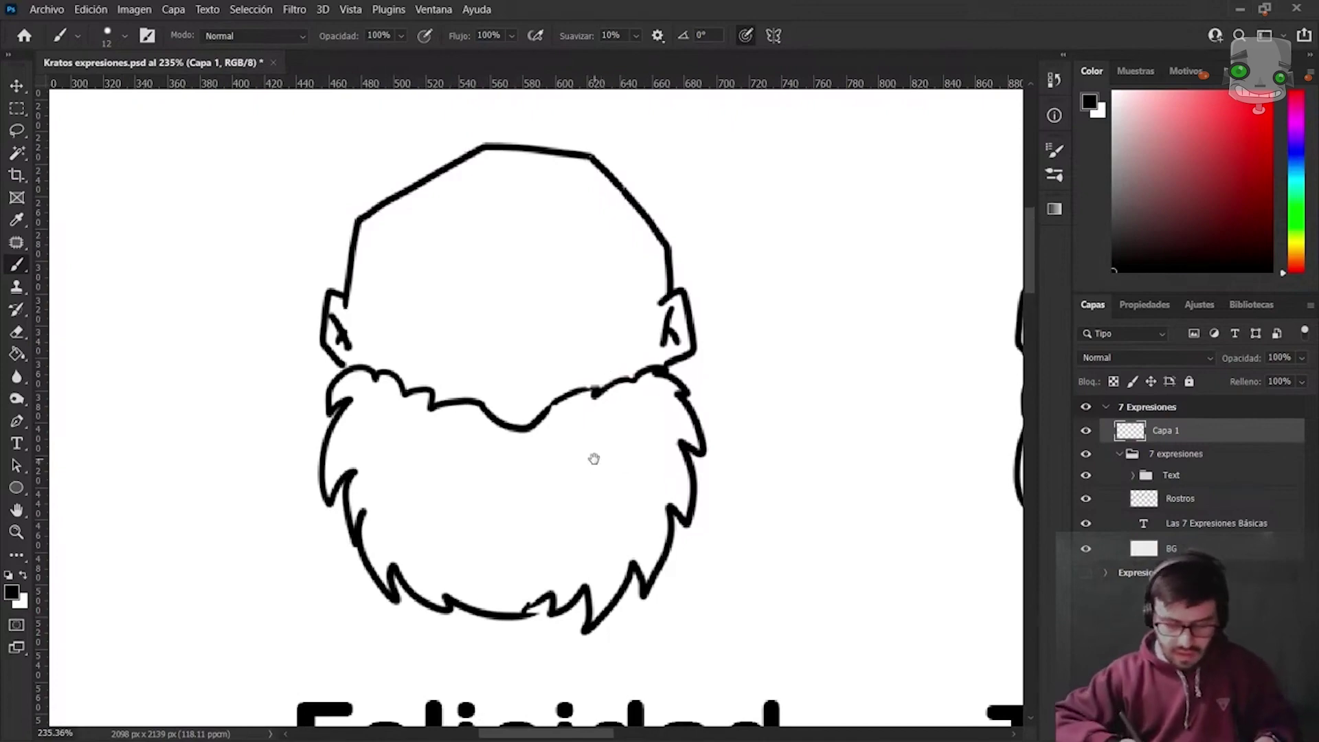
{"action": "left_click_drag", "start_coordinate": [593, 458], "coordinate": [851, 440]}
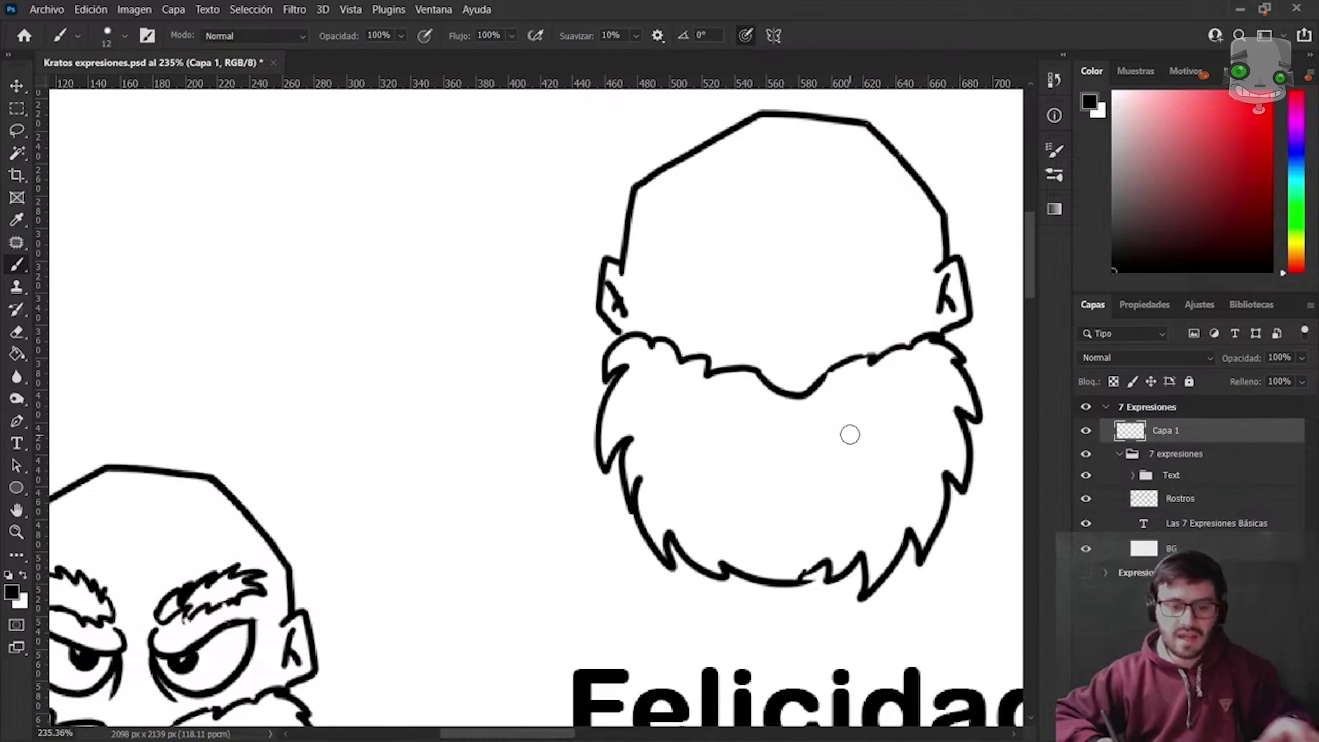
{"action": "scroll", "coordinate": [758, 385], "scroll_direction": "down", "scroll_amount": 2}
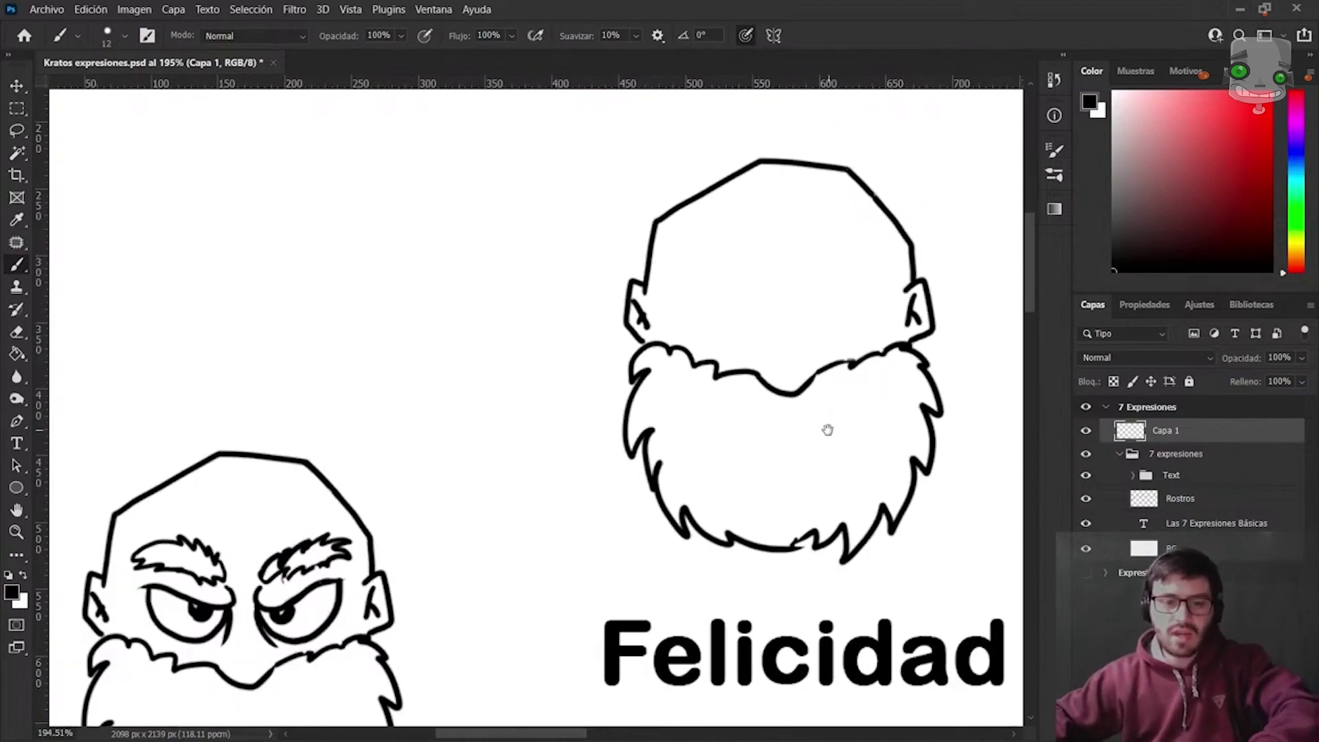
{"action": "left_click_drag", "start_coordinate": [830, 430], "coordinate": [809, 354]}
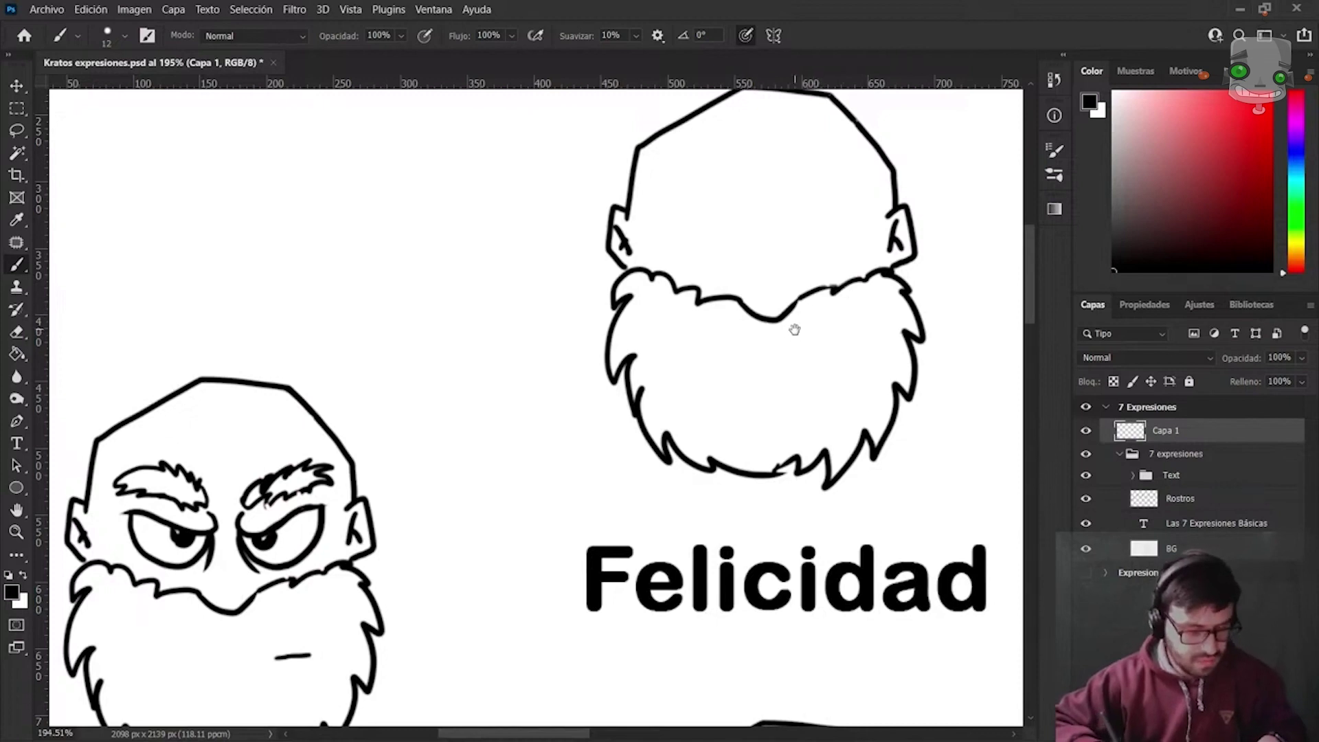
{"action": "scroll", "coordinate": [793, 340], "scroll_direction": "right", "scroll_amount": 2}
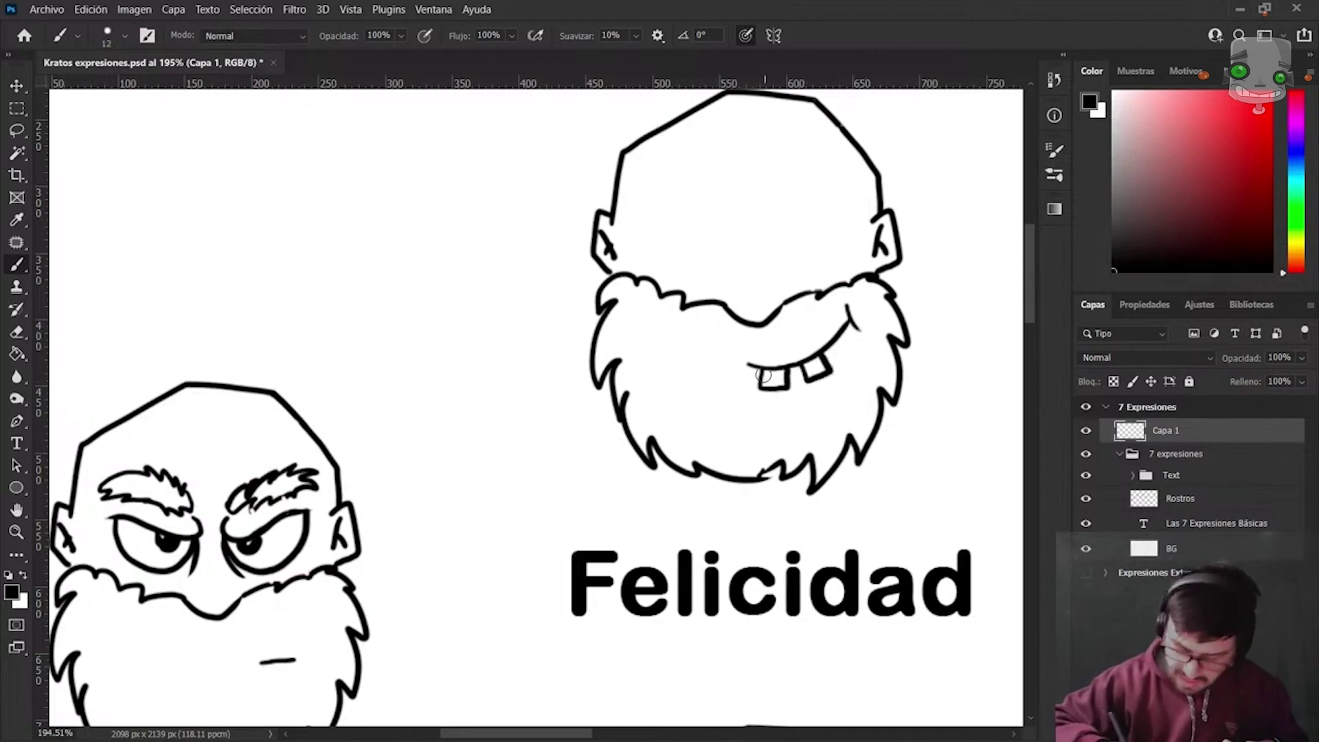
Draw the open grin with lower teeth and fill the mouth interior black with the Paint Bucket.
{"action": "left_click_drag", "start_coordinate": [751, 396], "coordinate": [849, 329]}
{"action": "left_click_drag", "start_coordinate": [774, 413], "coordinate": [819, 387]}
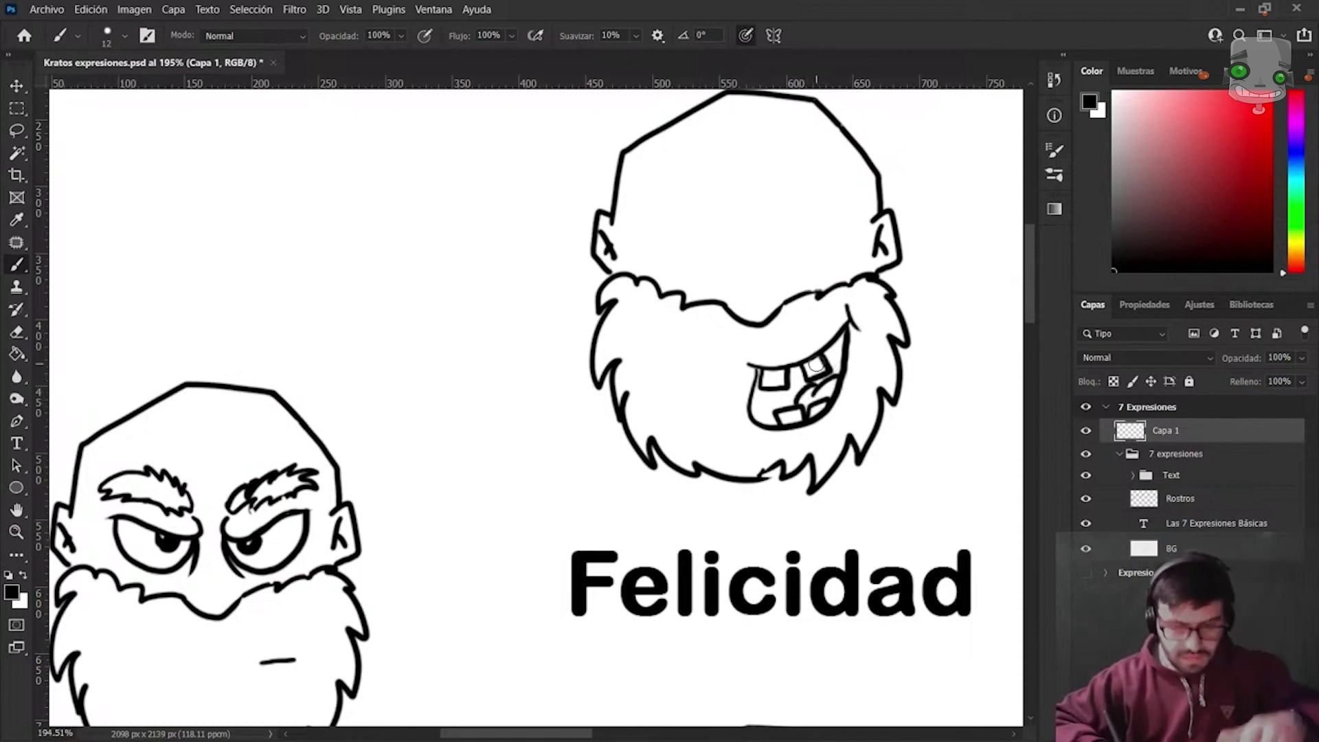
{"action": "key", "text": "g"}
{"action": "left_click", "coordinate": [810, 397]}
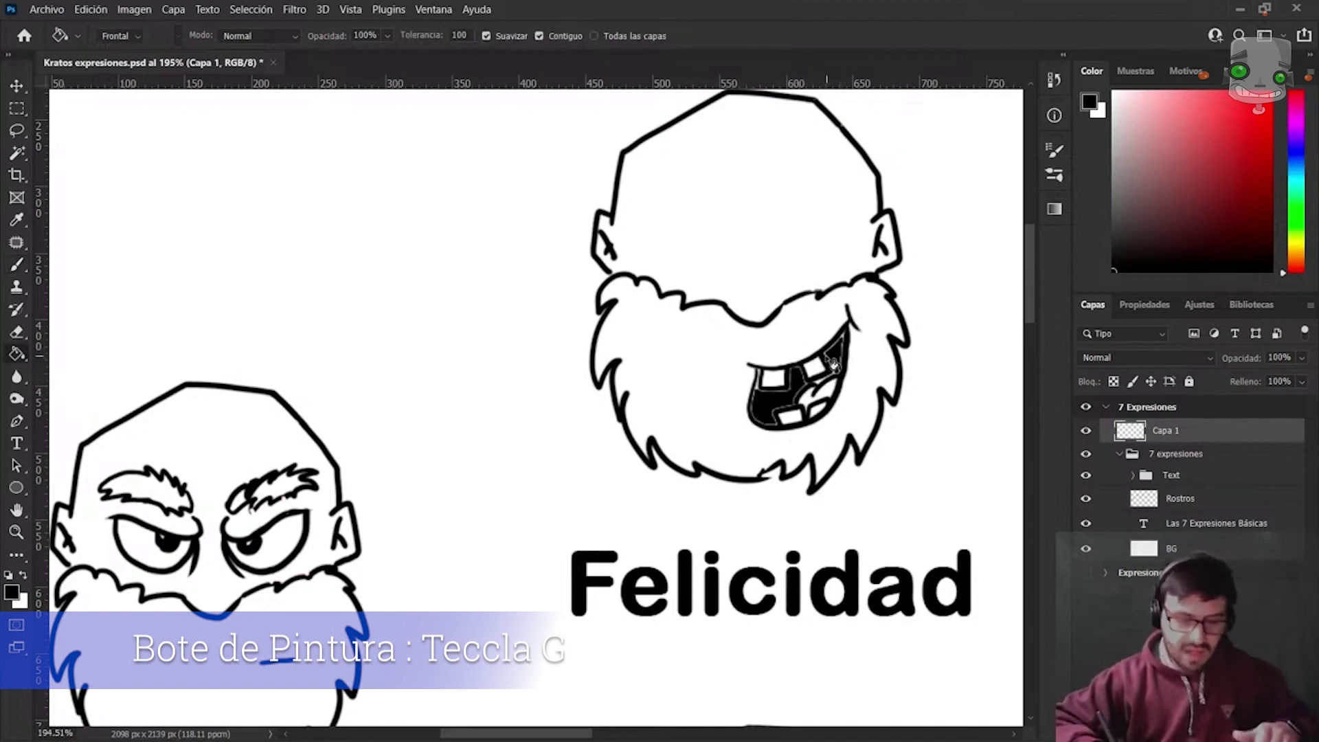
{"action": "key", "text": "b"}
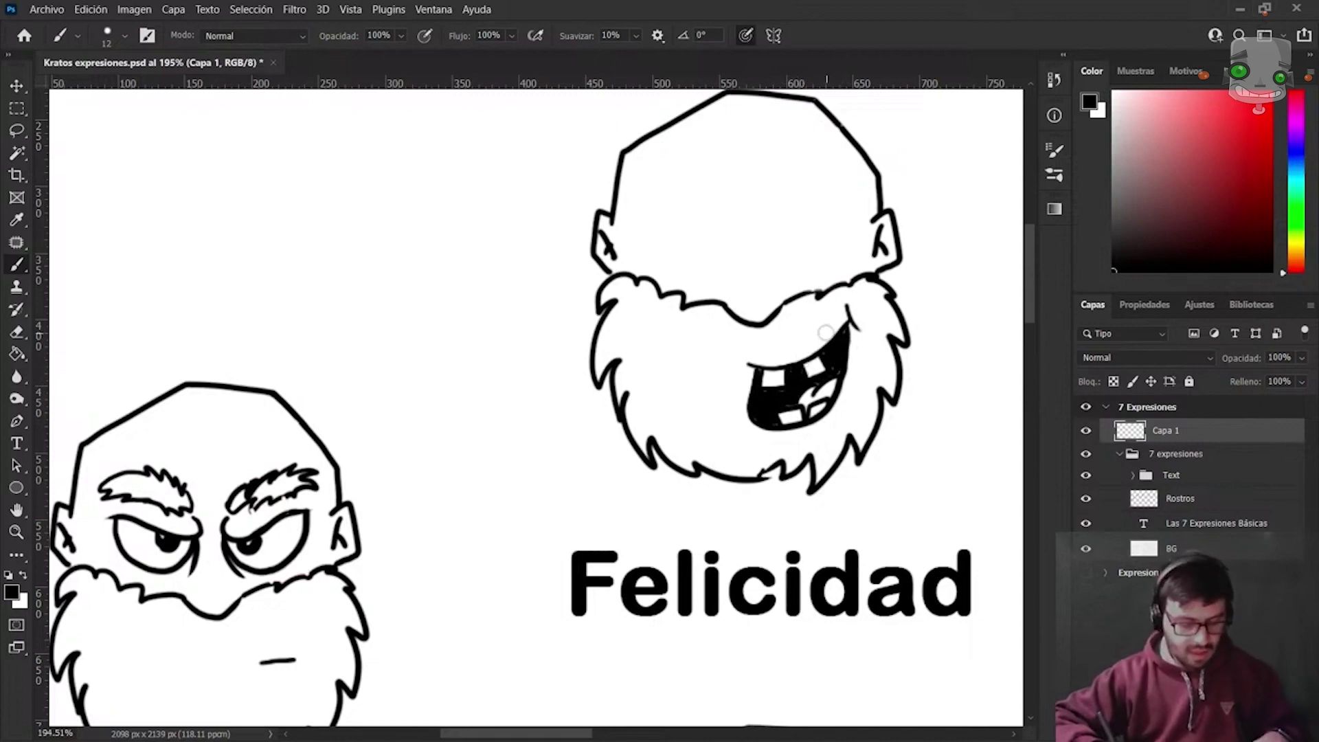
Draw the Felicidad head's left eye as a half-lidded outline with a solid black pupil.
{"action": "left_click_drag", "start_coordinate": [849, 346], "coordinate": [803, 419]}
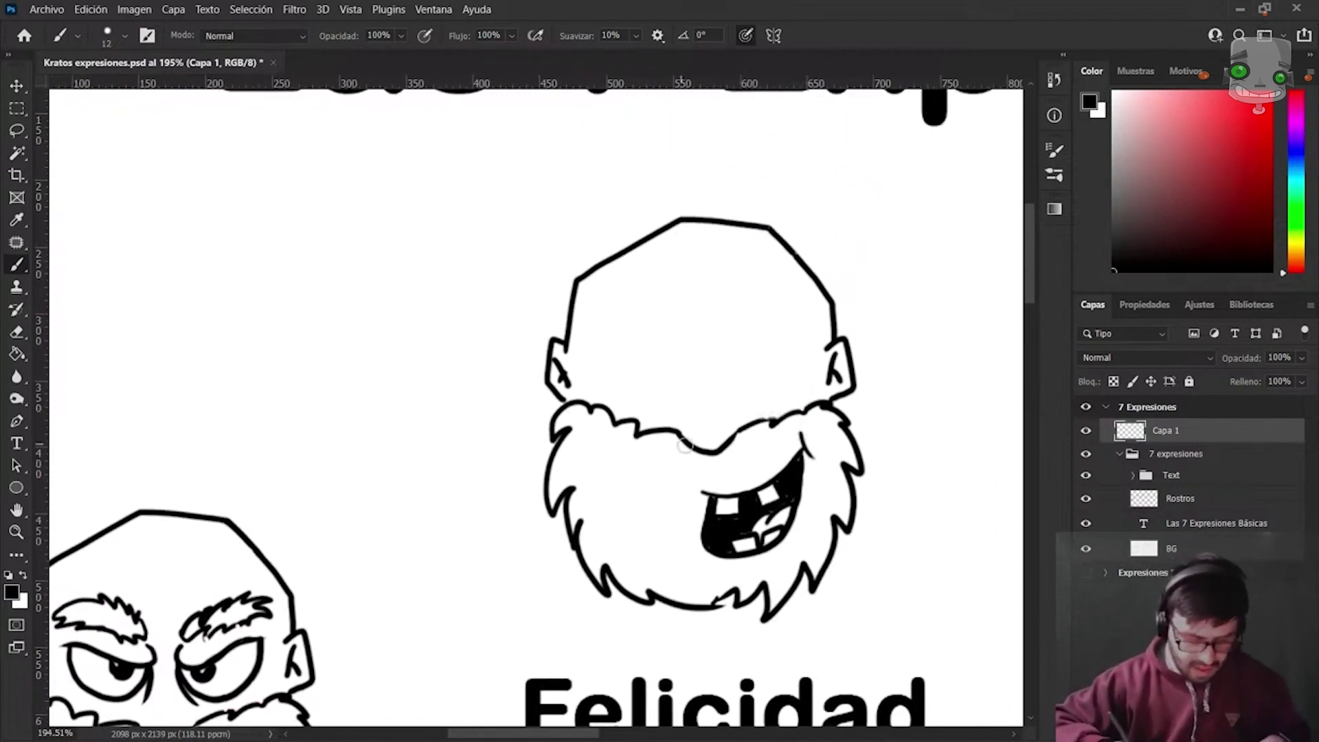
{"action": "left_click_drag", "start_coordinate": [762, 501], "coordinate": [807, 386]}
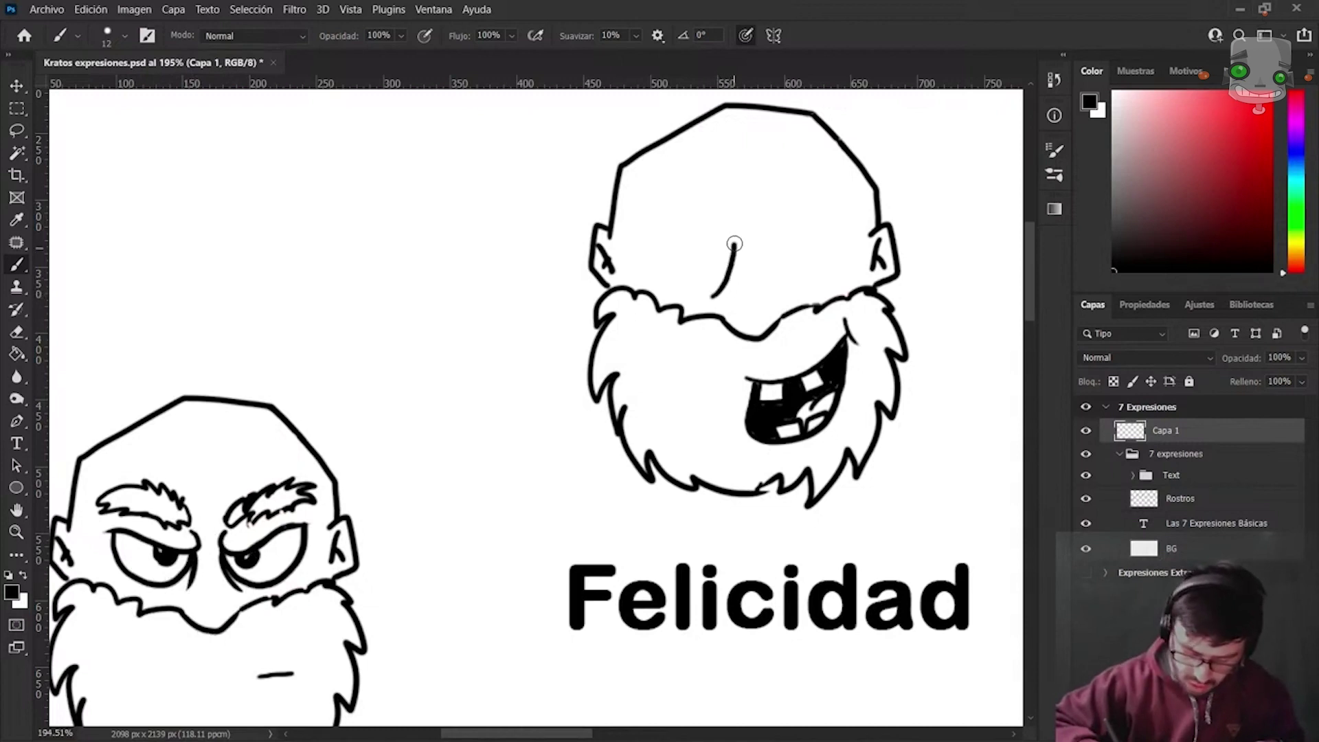
{"action": "mouse_move", "coordinate": [734, 239]}
{"action": "left_mouse_down"}
{"action": "mouse_move", "coordinate": [649, 247]}
{"action": "mouse_move", "coordinate": [707, 274]}
{"action": "mouse_move", "coordinate": [729, 226]}
{"action": "mouse_move", "coordinate": [708, 270]}
{"action": "left_mouse_up"}
{"action": "key", "text": "ctrl+z"}
{"action": "key", "text": "ctrl+z"}
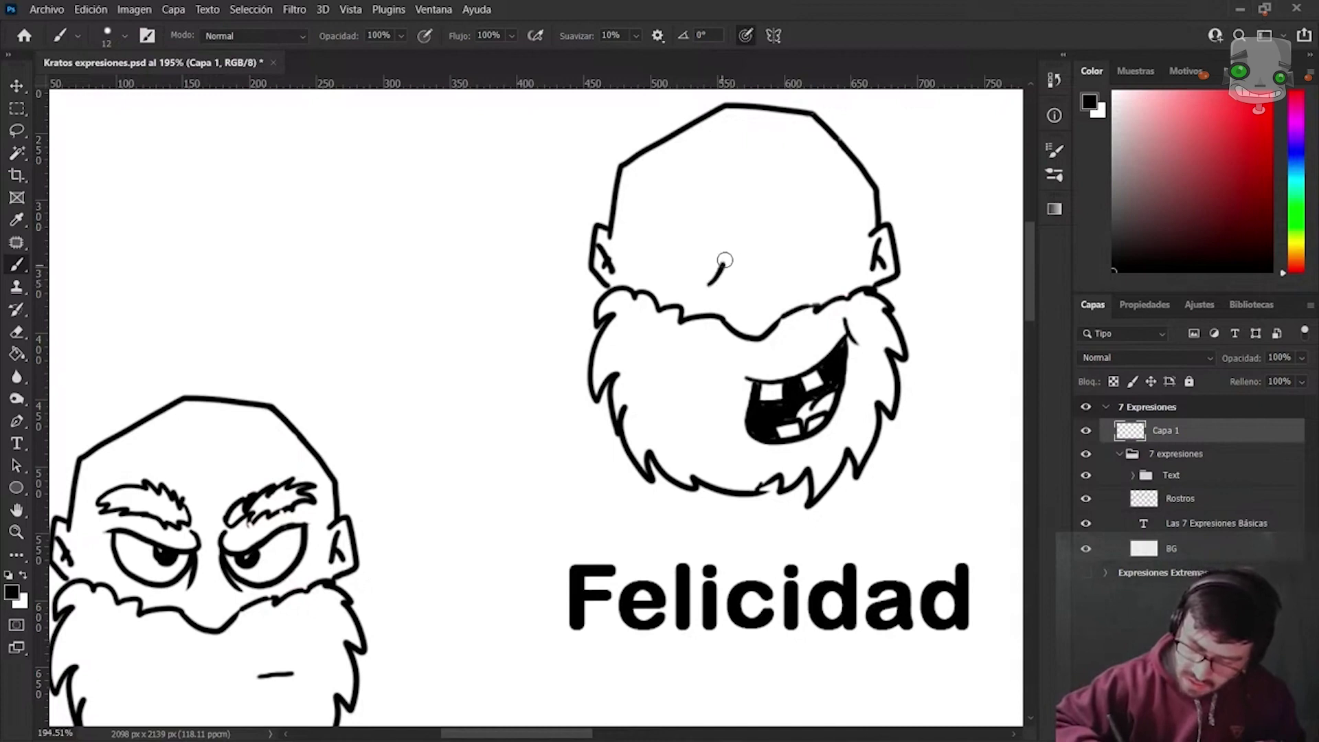
{"action": "mouse_move", "coordinate": [725, 261]}
{"action": "left_mouse_down"}
{"action": "mouse_move", "coordinate": [730, 219]}
{"action": "mouse_move", "coordinate": [667, 235]}
{"action": "left_mouse_up"}
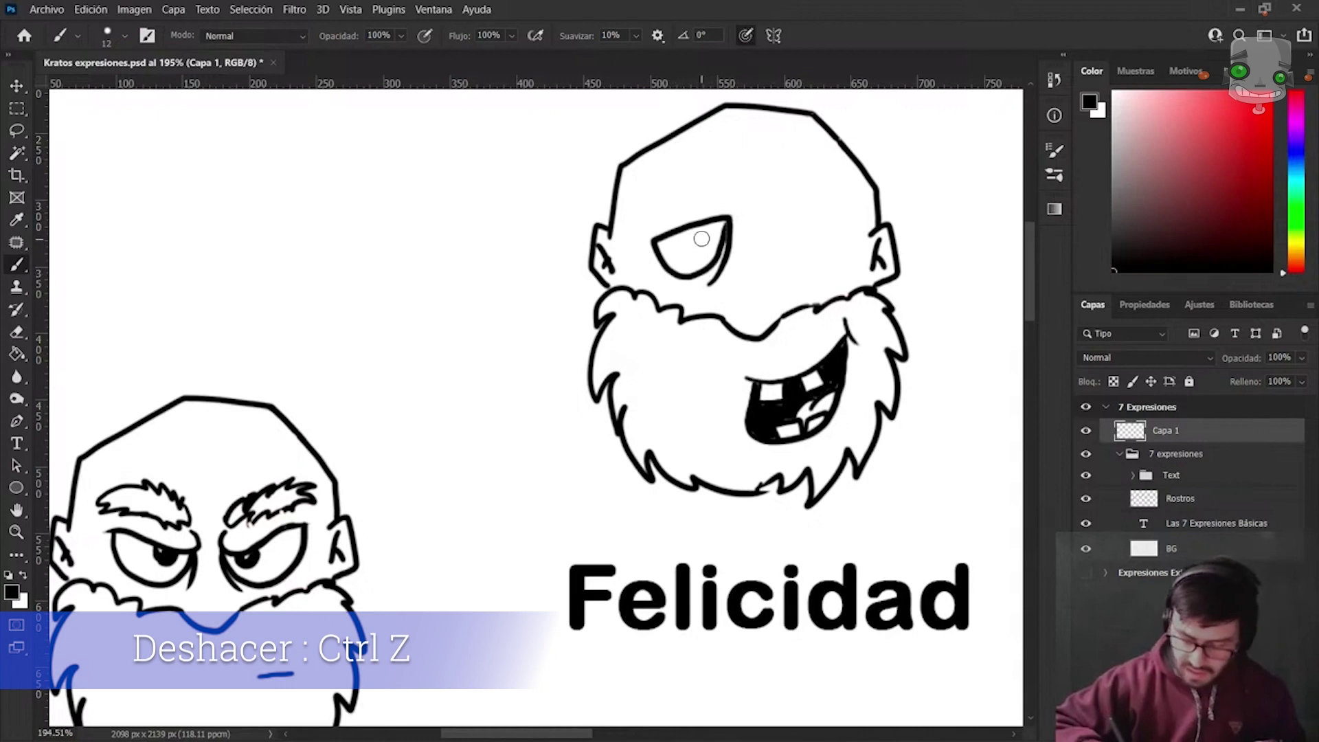
{"action": "left_click_drag", "start_coordinate": [699, 242], "coordinate": [699, 251]}
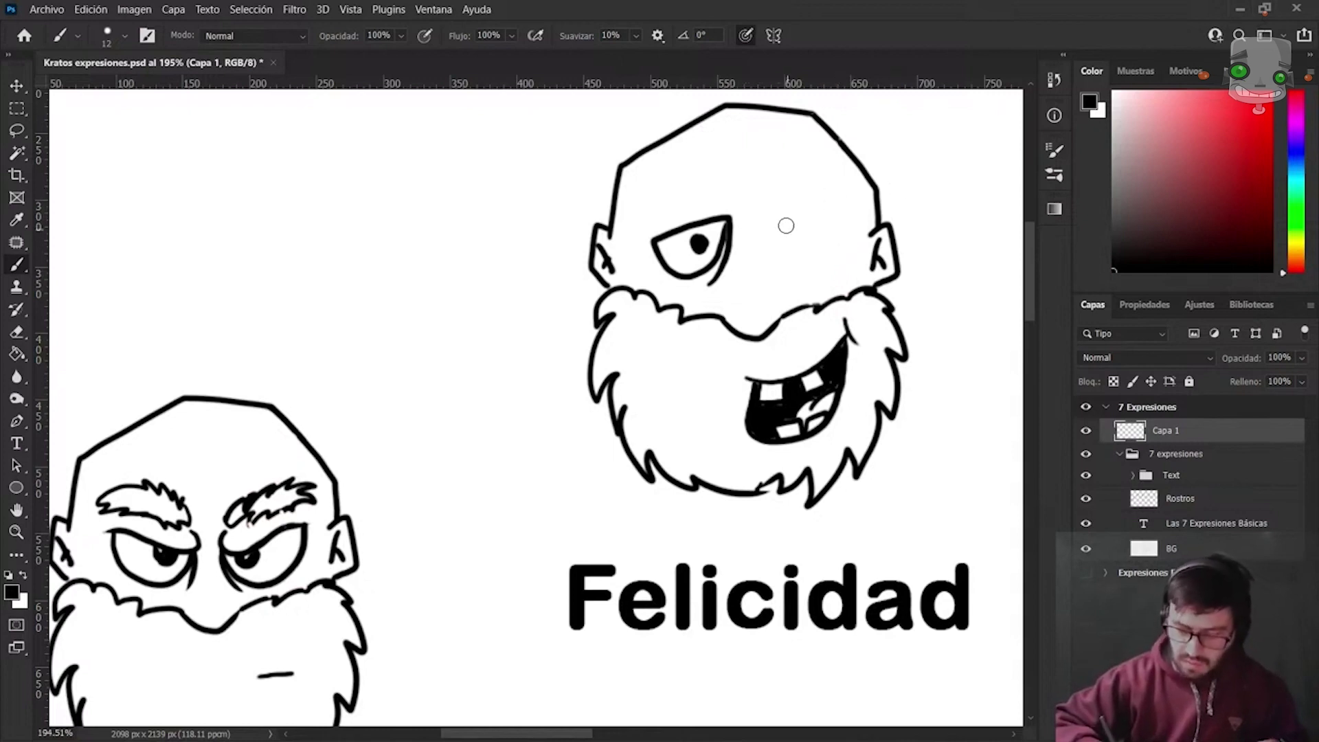
Lasso the left eye and Alt-drag a copy over to the right side of the face.
{"action": "key", "text": "l"}
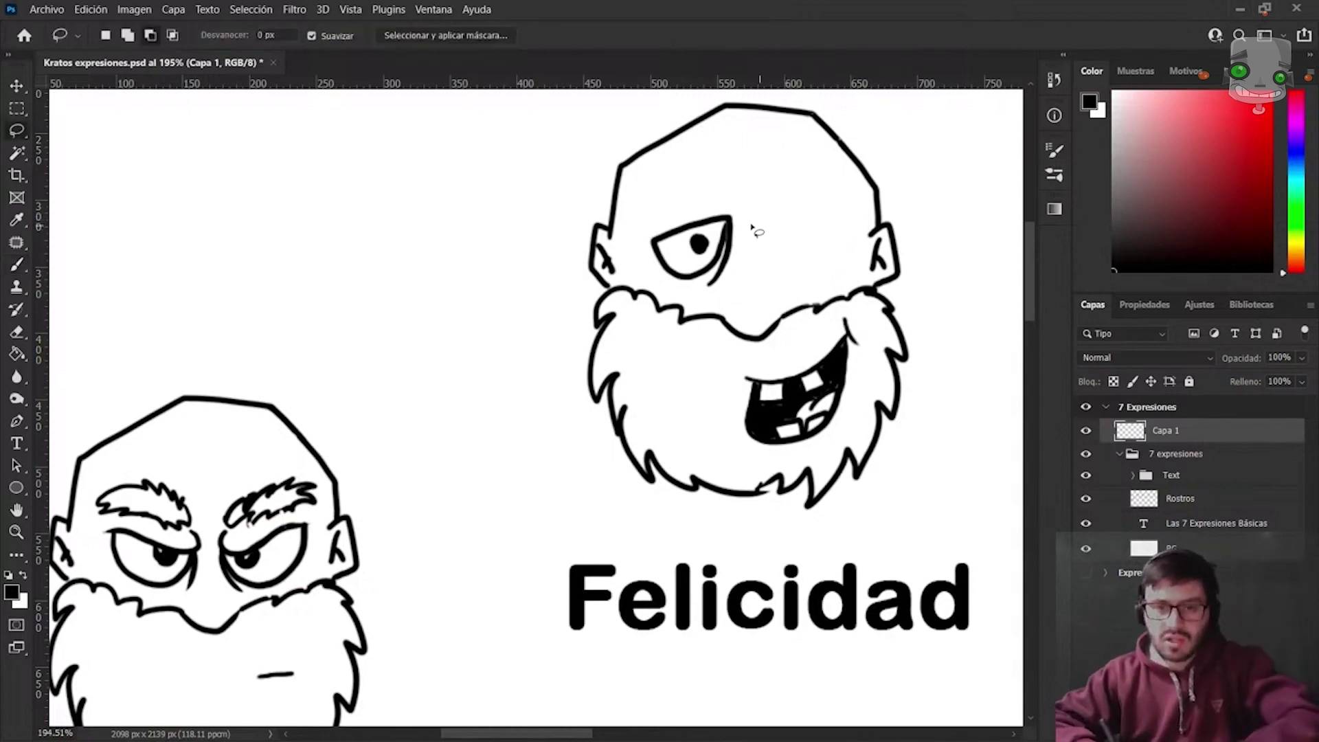
{"action": "mouse_move", "coordinate": [752, 200]}
{"action": "left_mouse_down"}
{"action": "mouse_move", "coordinate": [718, 197]}
{"action": "mouse_move", "coordinate": [716, 297]}
{"action": "left_mouse_up"}
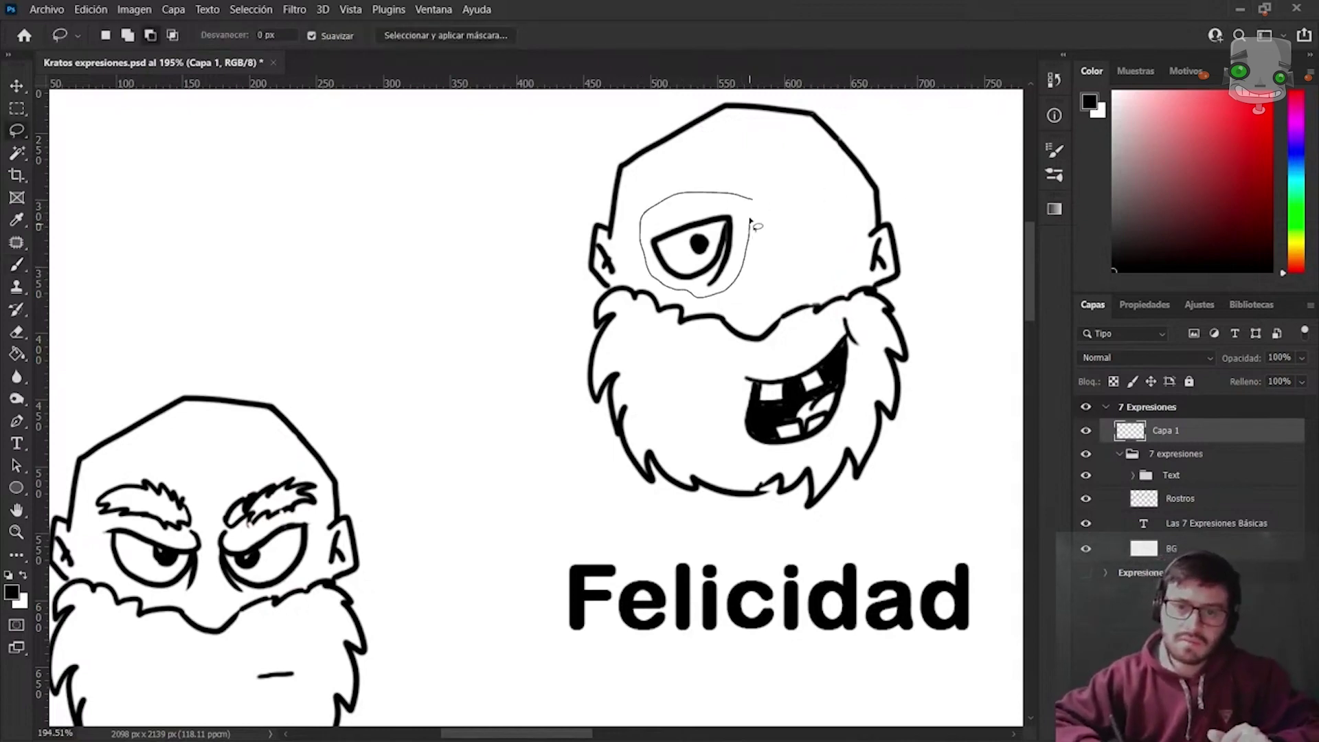
{"action": "left_click_drag", "start_coordinate": [751, 221], "coordinate": [751, 209]}
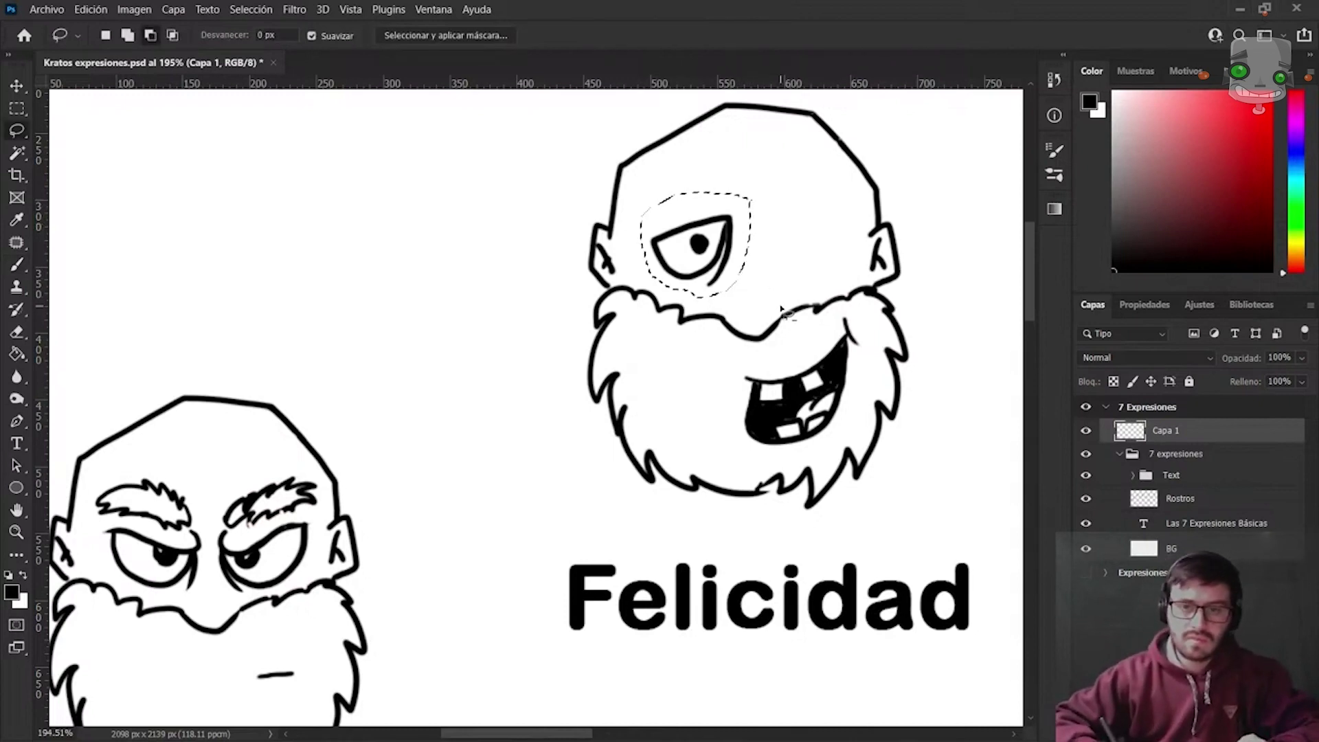
{"action": "key", "text": "alt"}
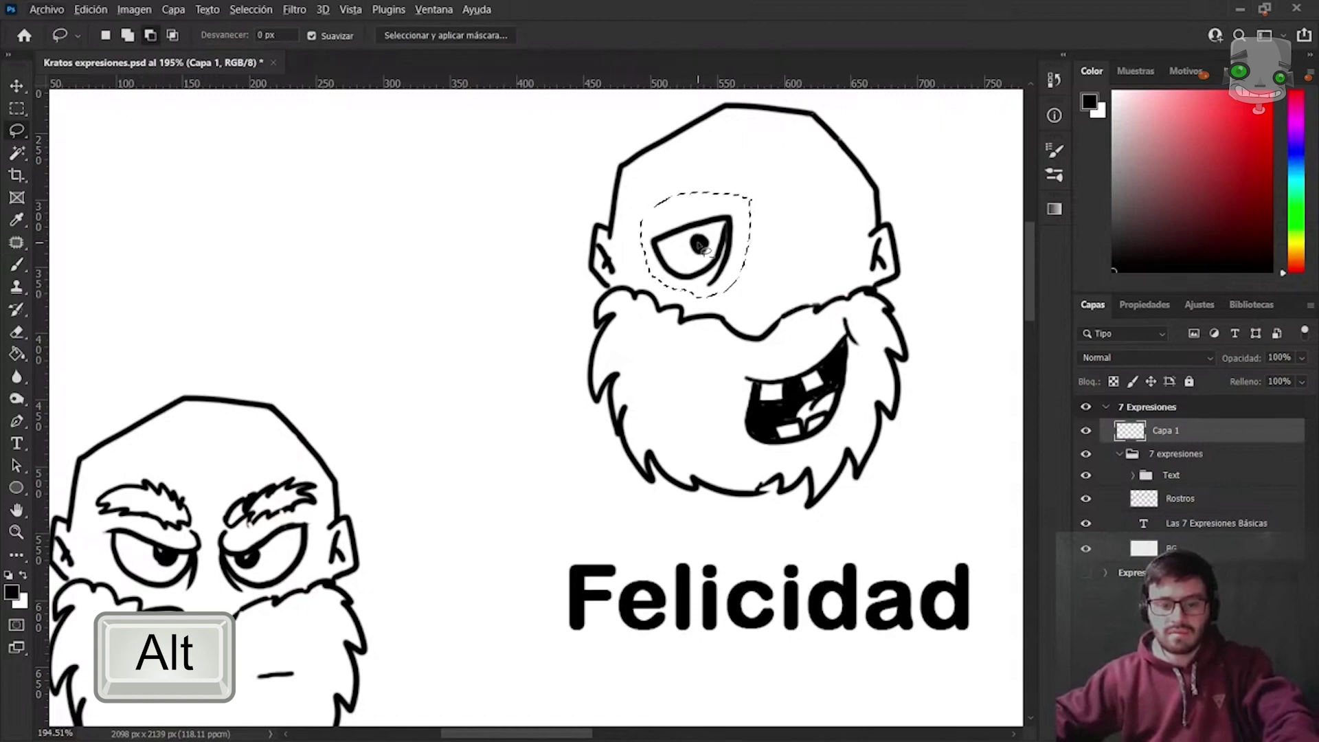
{"action": "key", "text": "v"}
{"action": "left_click_drag", "start_coordinate": [699, 247], "coordinate": [803, 240]}
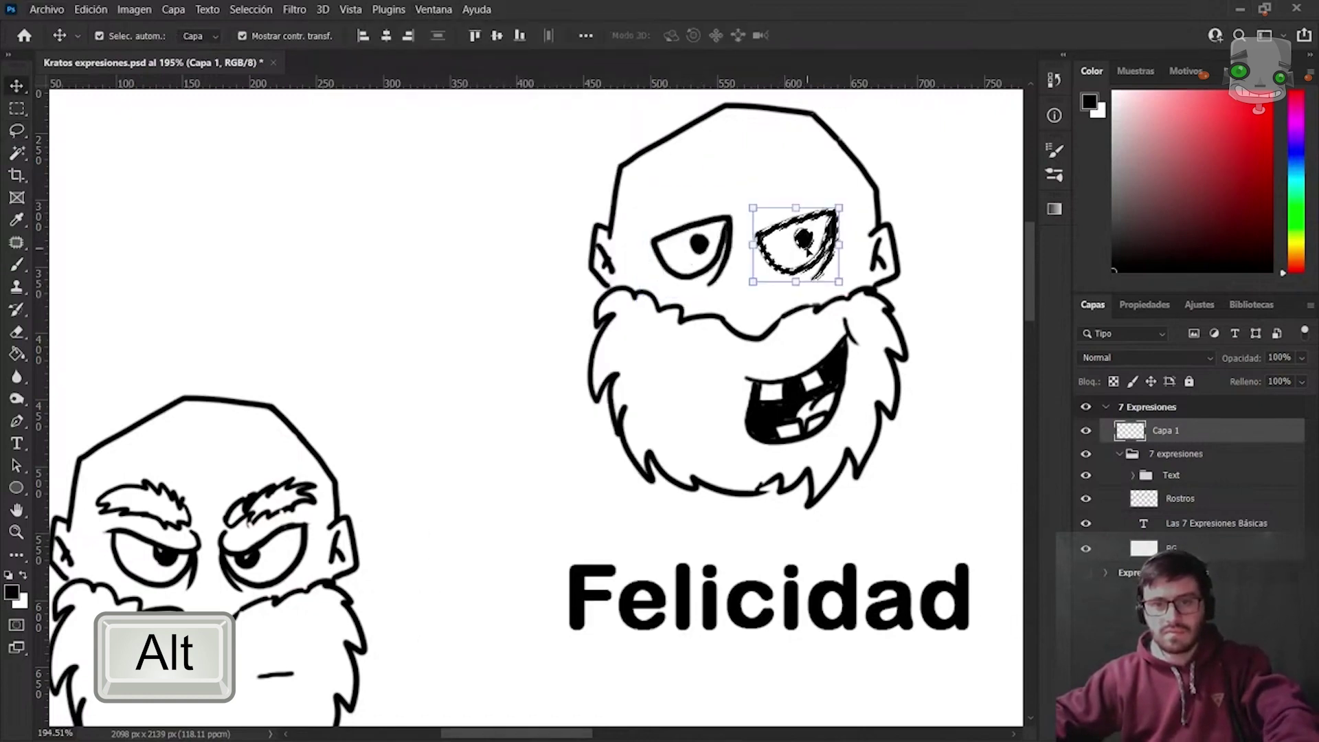
Flip the copied eye horizontally, settle it into the right socket and drop the selection.
{"action": "left_click", "coordinate": [1158, 307]}
{"action": "left_click", "coordinate": [1210, 426]}
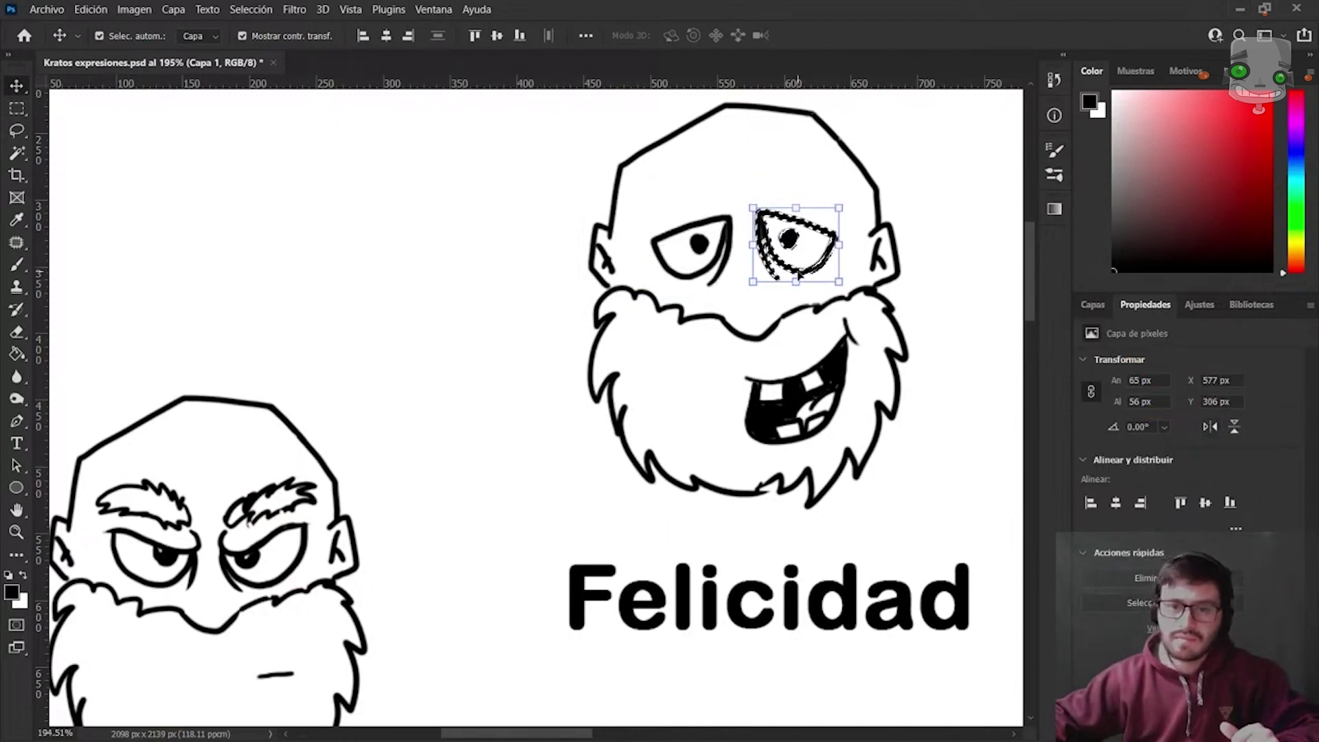
{"action": "left_click_drag", "start_coordinate": [799, 275], "coordinate": [813, 282]}
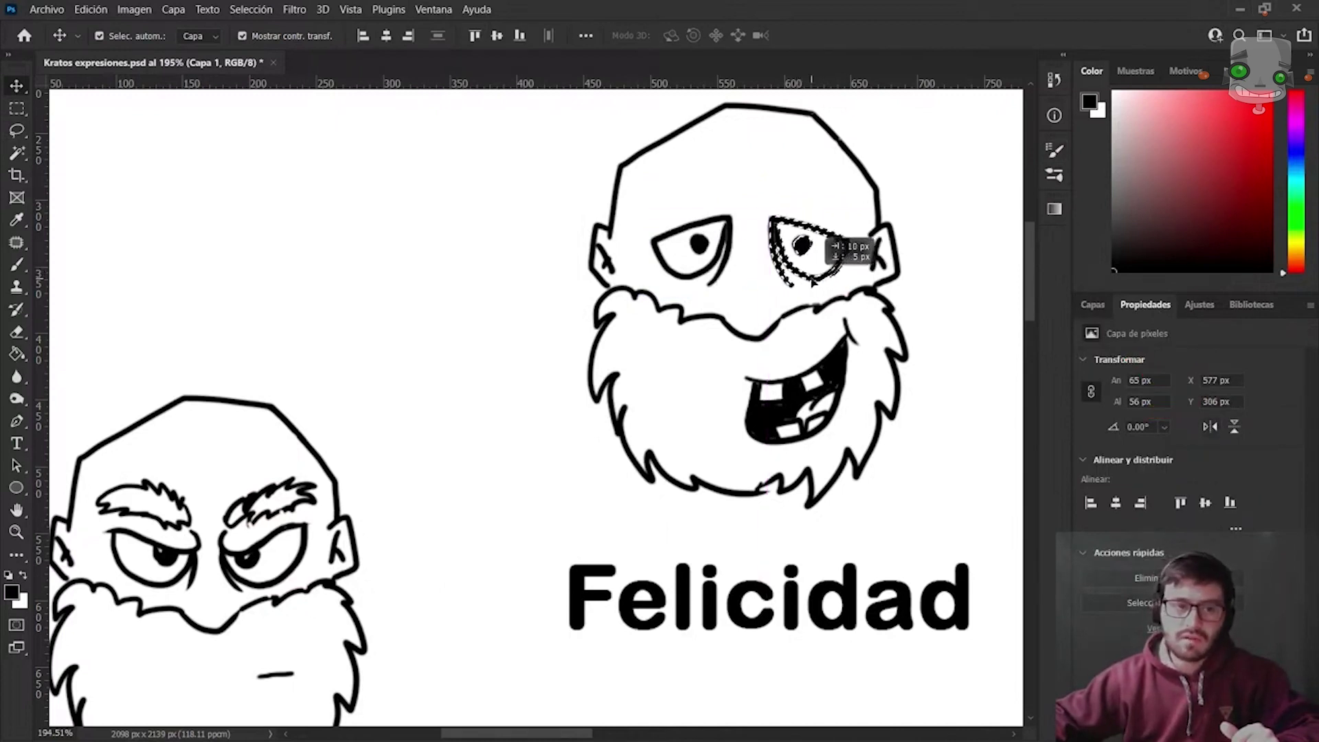
{"action": "left_click_drag", "start_coordinate": [812, 281], "coordinate": [814, 283]}
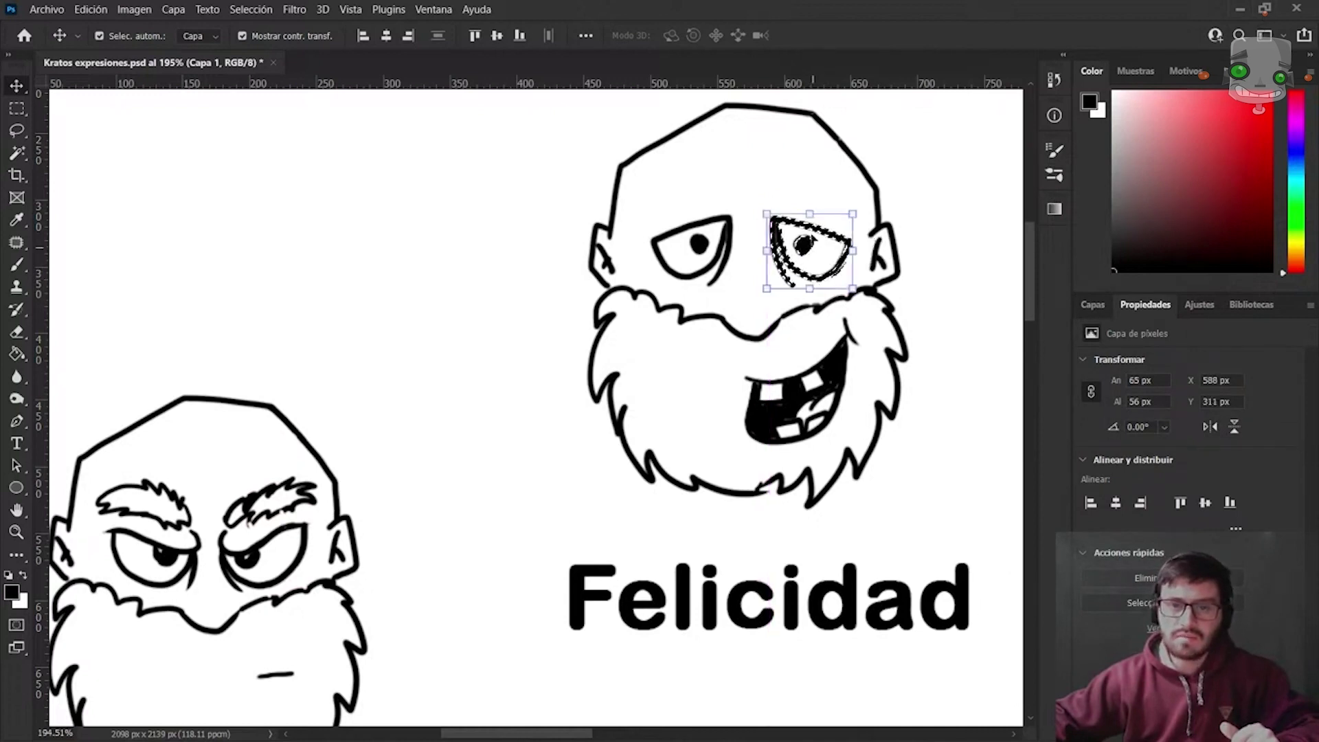
{"action": "key", "text": "ctrl+e"}
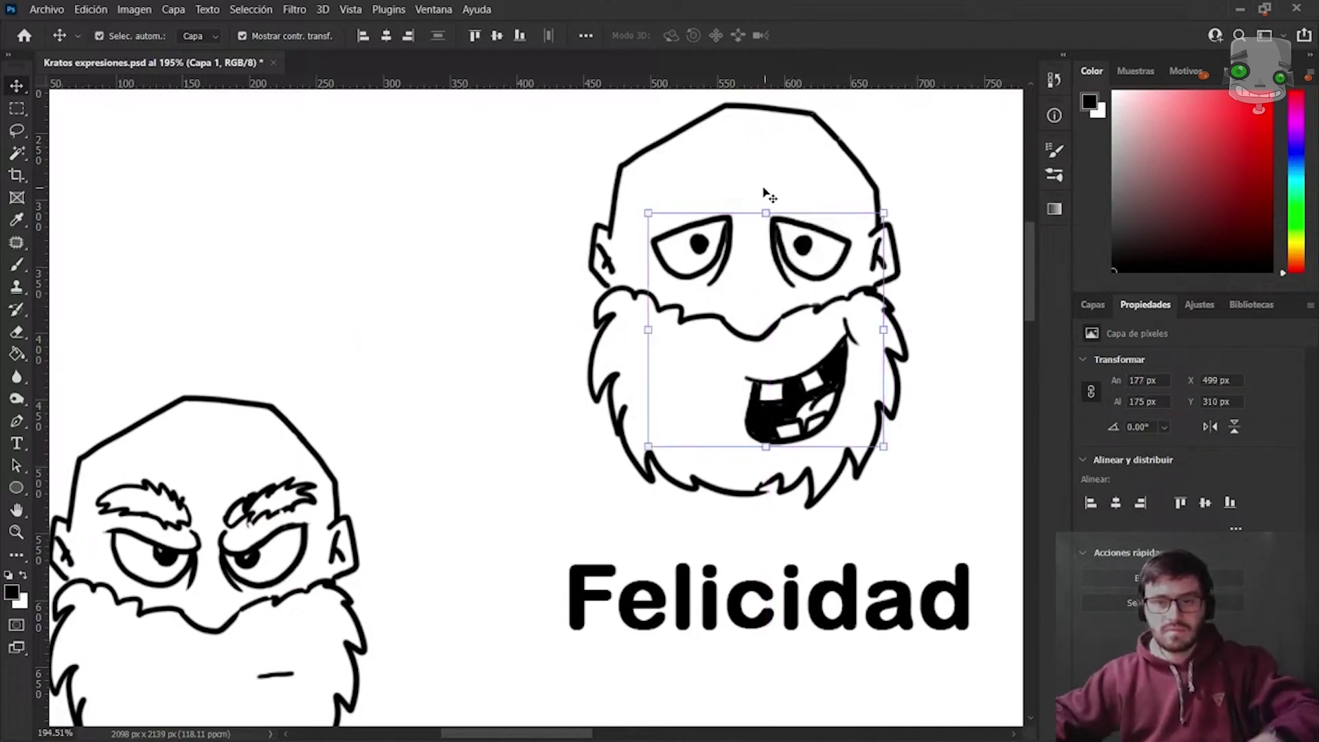
{"action": "left_click", "coordinate": [751, 195]}
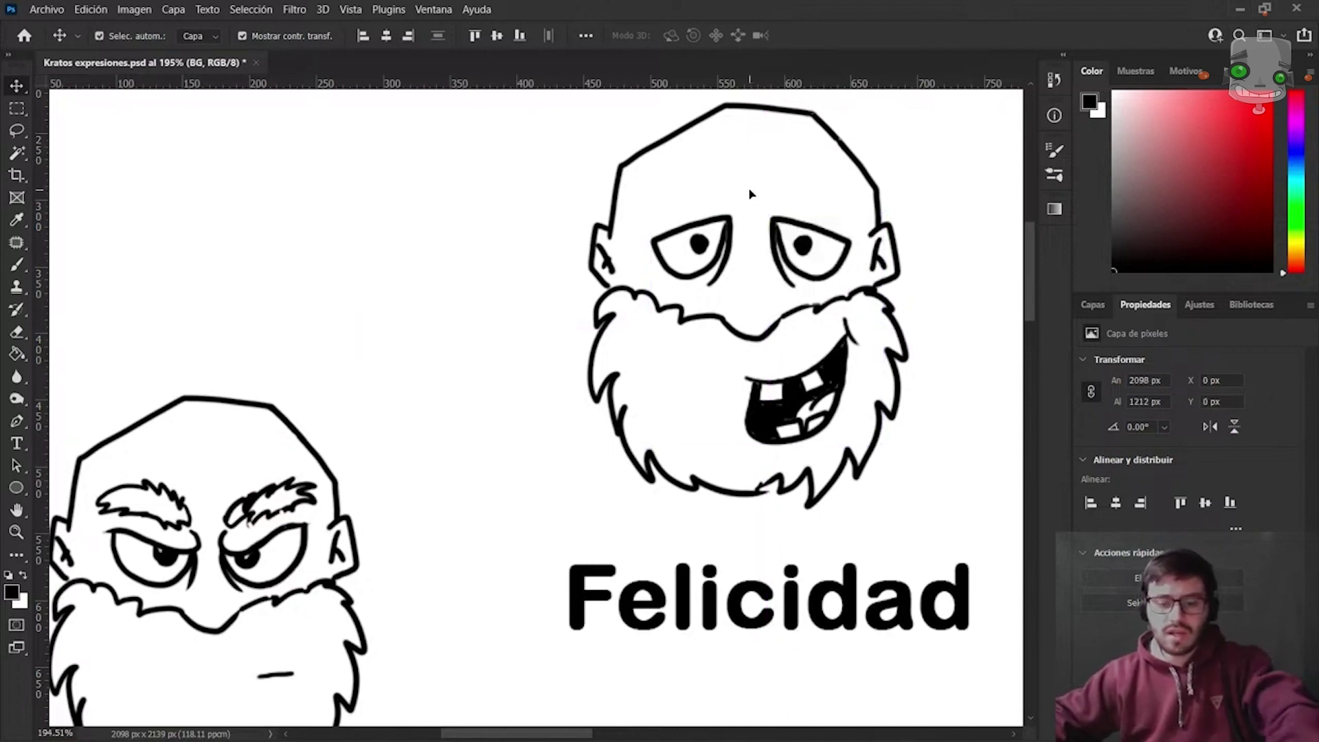
Brush bushy eyebrows above both Felicidad eyes, then pan over to the blank Tristeza head.
{"action": "key", "text": "b"}
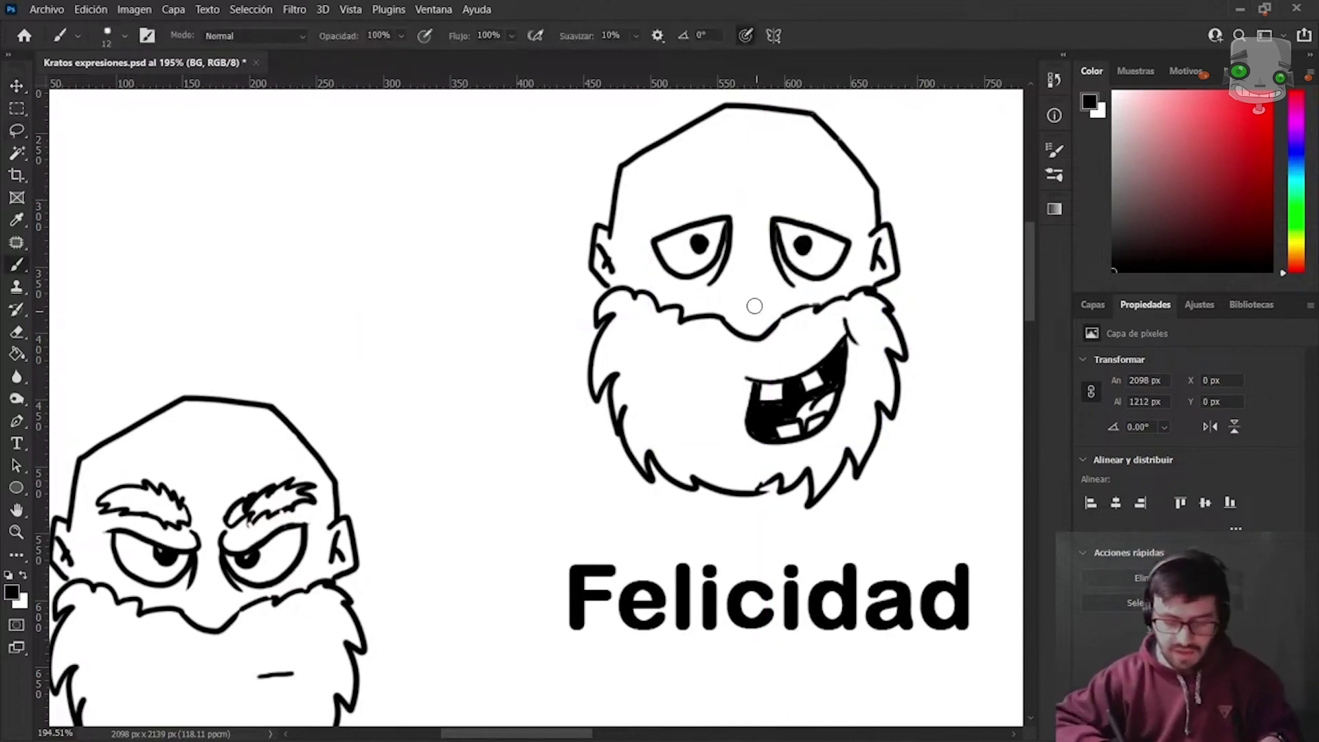
{"action": "scroll", "coordinate": [732, 298], "scroll_direction": "up", "scroll_amount": 2}
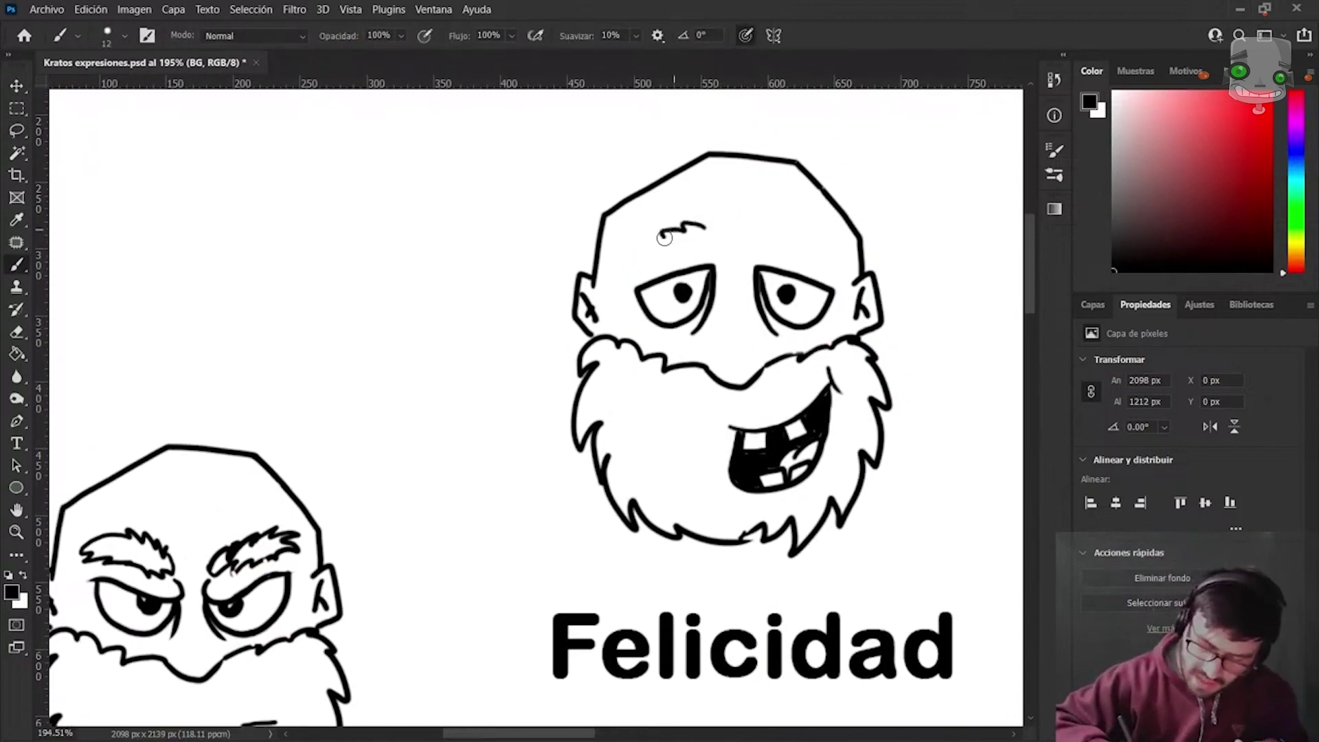
{"action": "mouse_move", "coordinate": [635, 245]}
{"action": "left_mouse_down"}
{"action": "mouse_move", "coordinate": [620, 261]}
{"action": "mouse_move", "coordinate": [774, 215]}
{"action": "mouse_move", "coordinate": [795, 256]}
{"action": "mouse_move", "coordinate": [835, 241]}
{"action": "mouse_move", "coordinate": [854, 272]}
{"action": "left_mouse_up"}
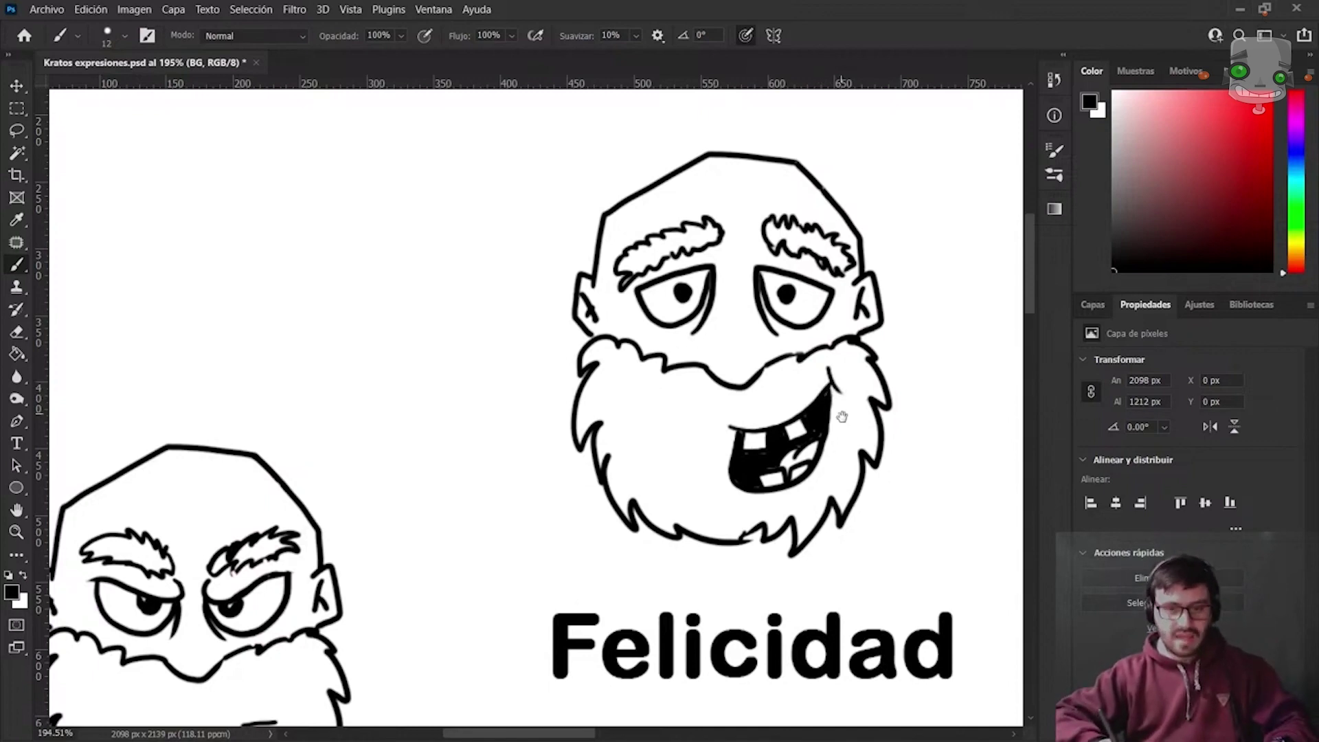
{"action": "mouse_move", "coordinate": [841, 417]}
{"action": "left_mouse_down"}
{"action": "mouse_move", "coordinate": [757, 420]}
{"action": "mouse_move", "coordinate": [812, 413]}
{"action": "left_mouse_up"}
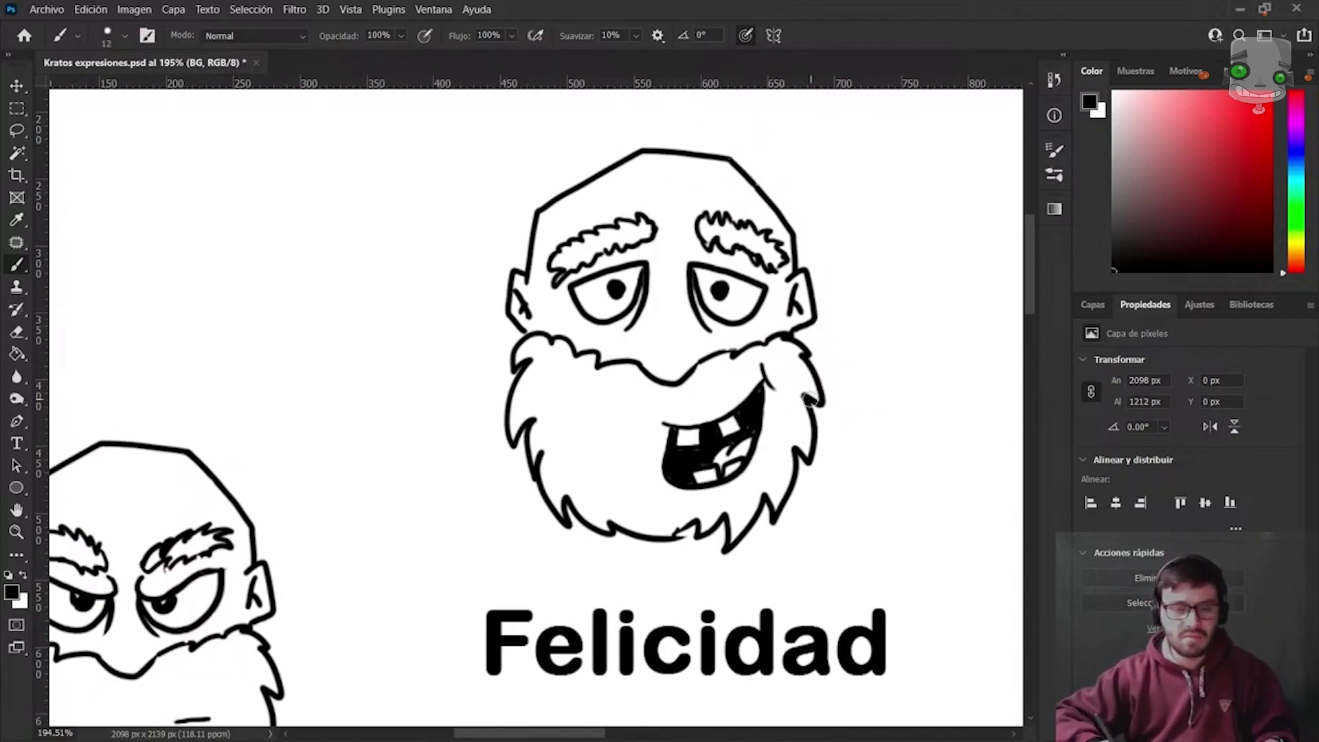
{"action": "left_click_drag", "start_coordinate": [863, 457], "coordinate": [627, 427]}
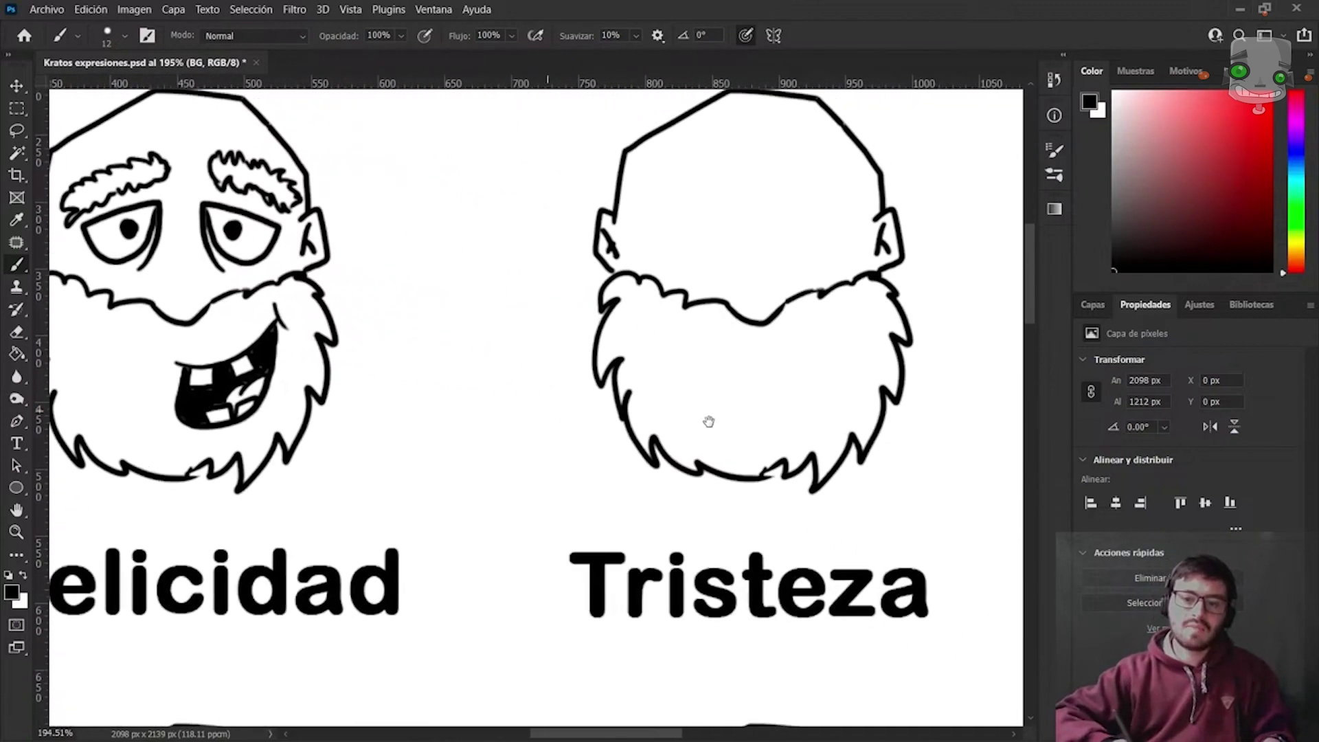
Draw a large round eye on the Tristeza head and bucket-fill its pupil solid black.
{"action": "left_click_drag", "start_coordinate": [712, 421], "coordinate": [737, 472]}
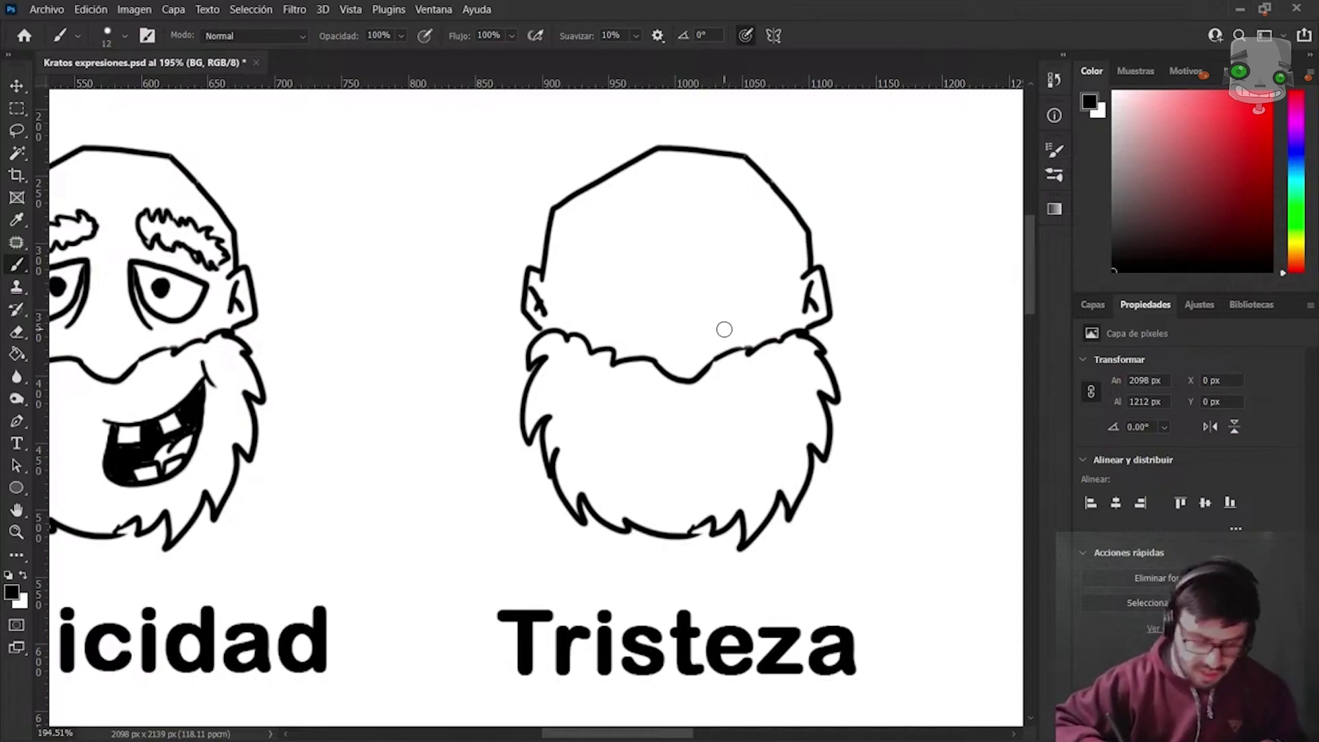
{"action": "mouse_move", "coordinate": [722, 330]}
{"action": "left_mouse_down"}
{"action": "mouse_move", "coordinate": [774, 241]}
{"action": "mouse_move", "coordinate": [770, 322]}
{"action": "mouse_move", "coordinate": [780, 306]}
{"action": "mouse_move", "coordinate": [714, 267]}
{"action": "mouse_move", "coordinate": [770, 282]}
{"action": "mouse_move", "coordinate": [762, 306]}
{"action": "mouse_move", "coordinate": [766, 286]}
{"action": "left_mouse_up"}
{"action": "key", "text": "ctrl+z"}
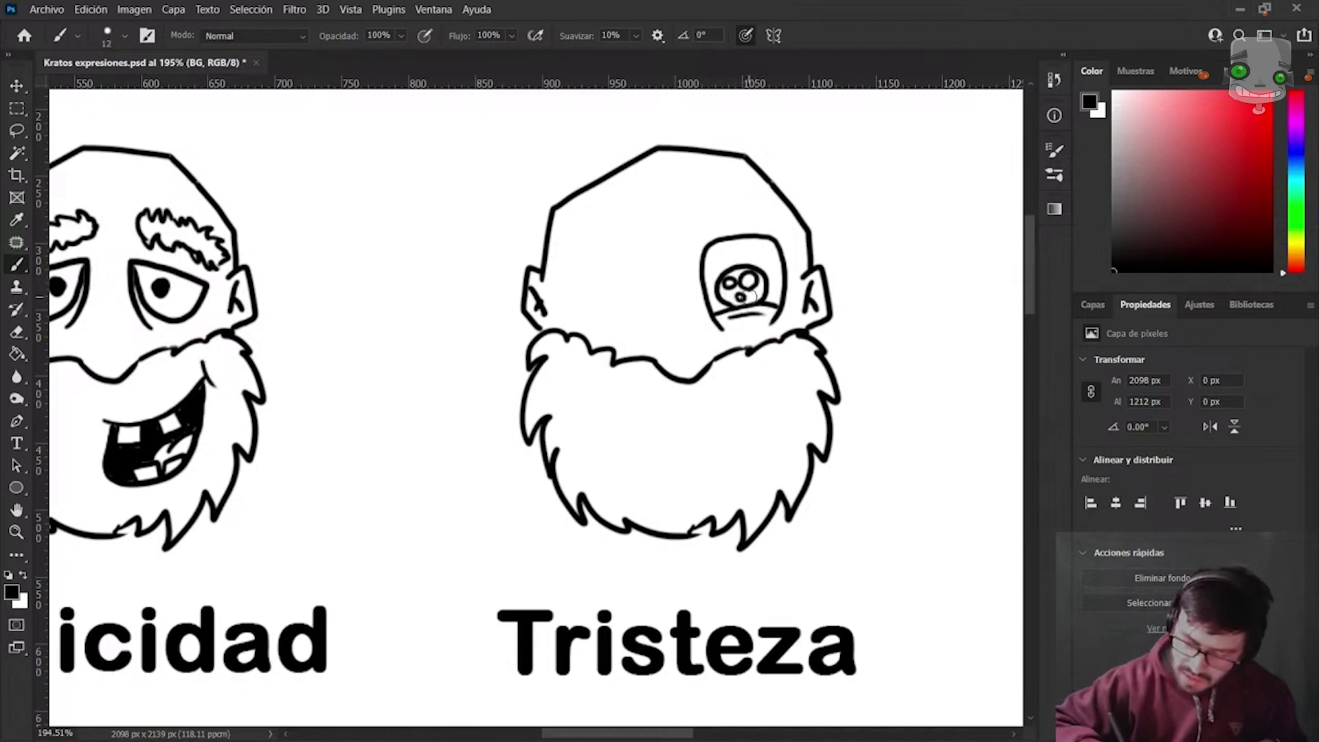
{"action": "key", "text": "g"}
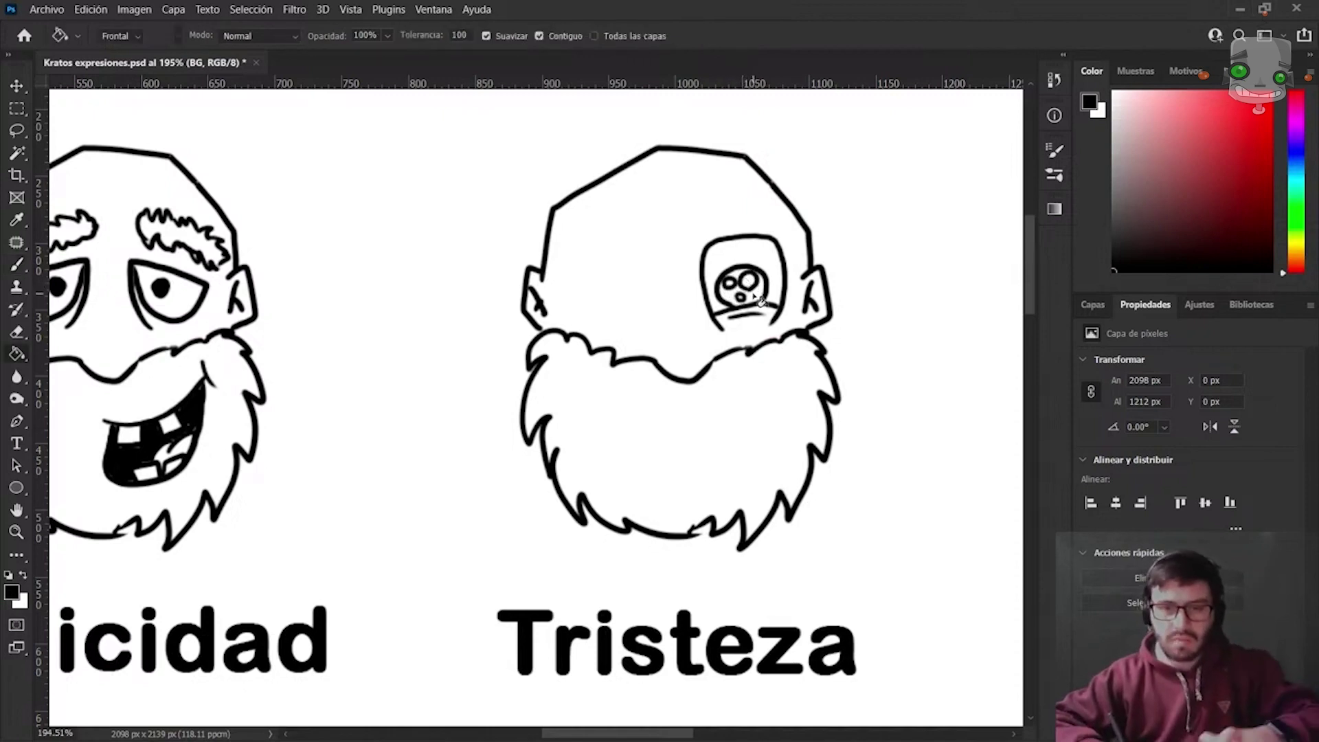
{"action": "left_click", "coordinate": [757, 296]}
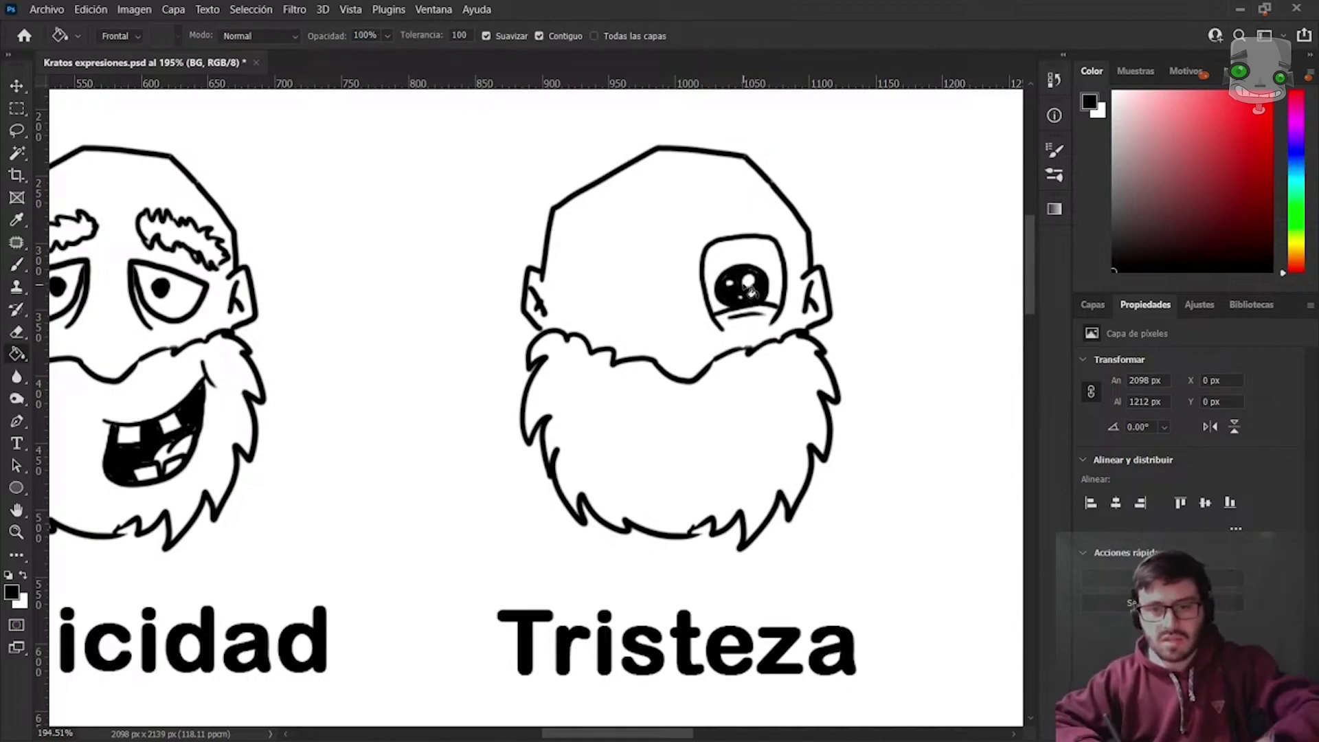
{"action": "key", "text": "b"}
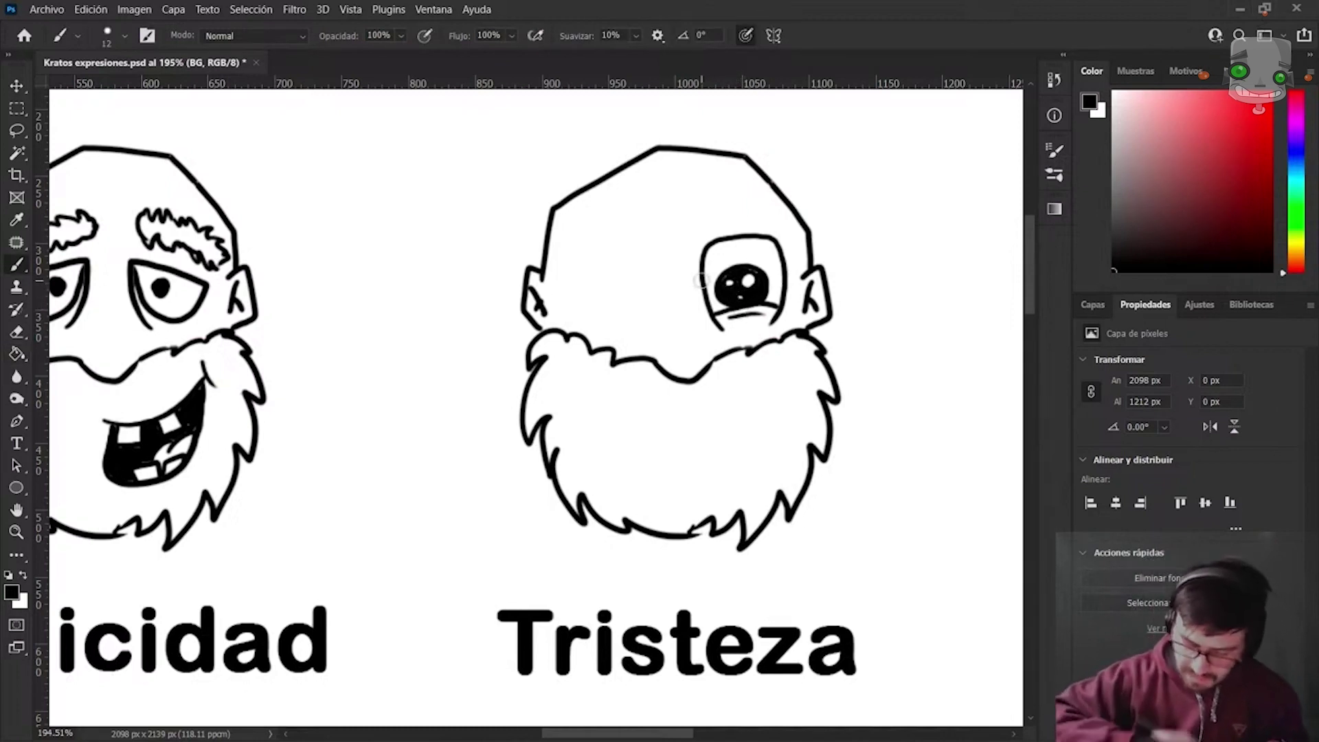
Draw the Tristeza head's left eye outline and highlight, filling its pupil black.
{"action": "mouse_move", "coordinate": [593, 245]}
{"action": "left_mouse_down"}
{"action": "mouse_move", "coordinate": [660, 248]}
{"action": "mouse_move", "coordinate": [583, 286]}
{"action": "mouse_move", "coordinate": [617, 326]}
{"action": "left_mouse_up"}
{"action": "mouse_move", "coordinate": [658, 247]}
{"action": "left_mouse_down"}
{"action": "mouse_move", "coordinate": [653, 318]}
{"action": "mouse_move", "coordinate": [627, 271]}
{"action": "left_mouse_up"}
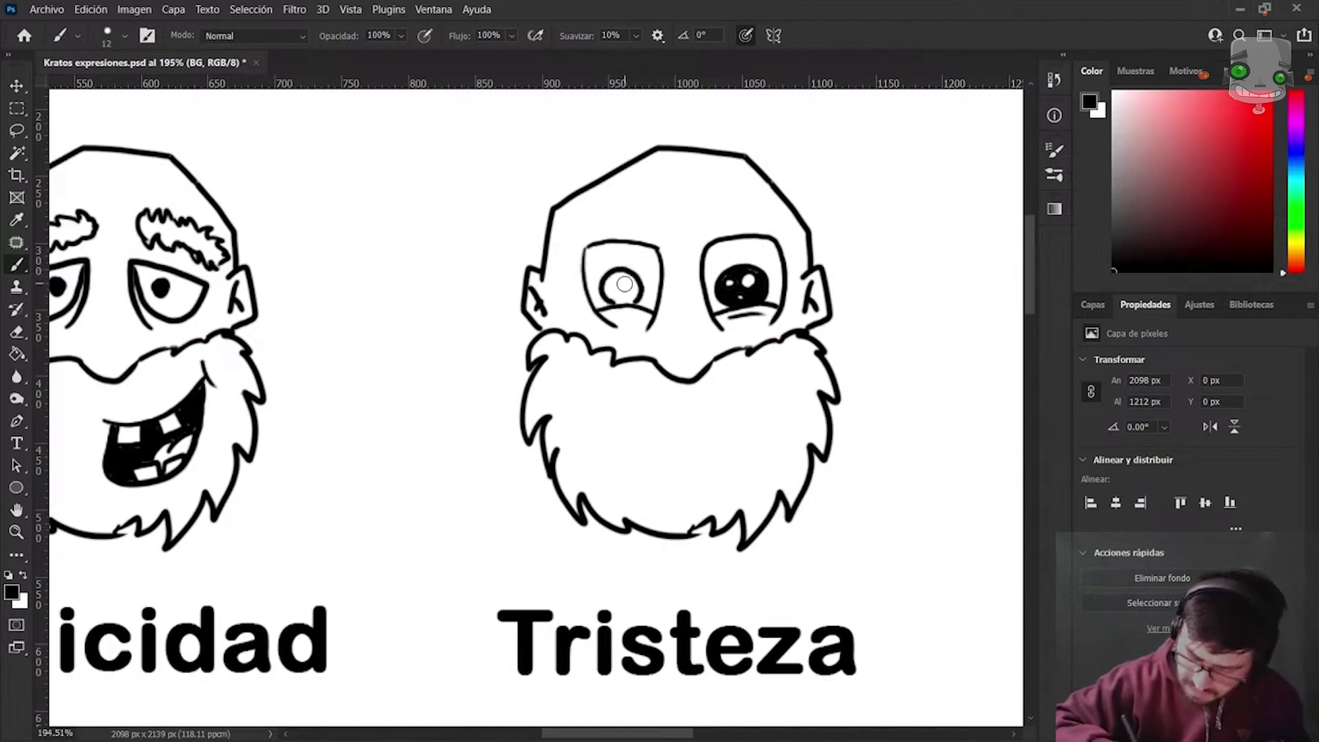
{"action": "left_click_drag", "start_coordinate": [621, 275], "coordinate": [630, 283]}
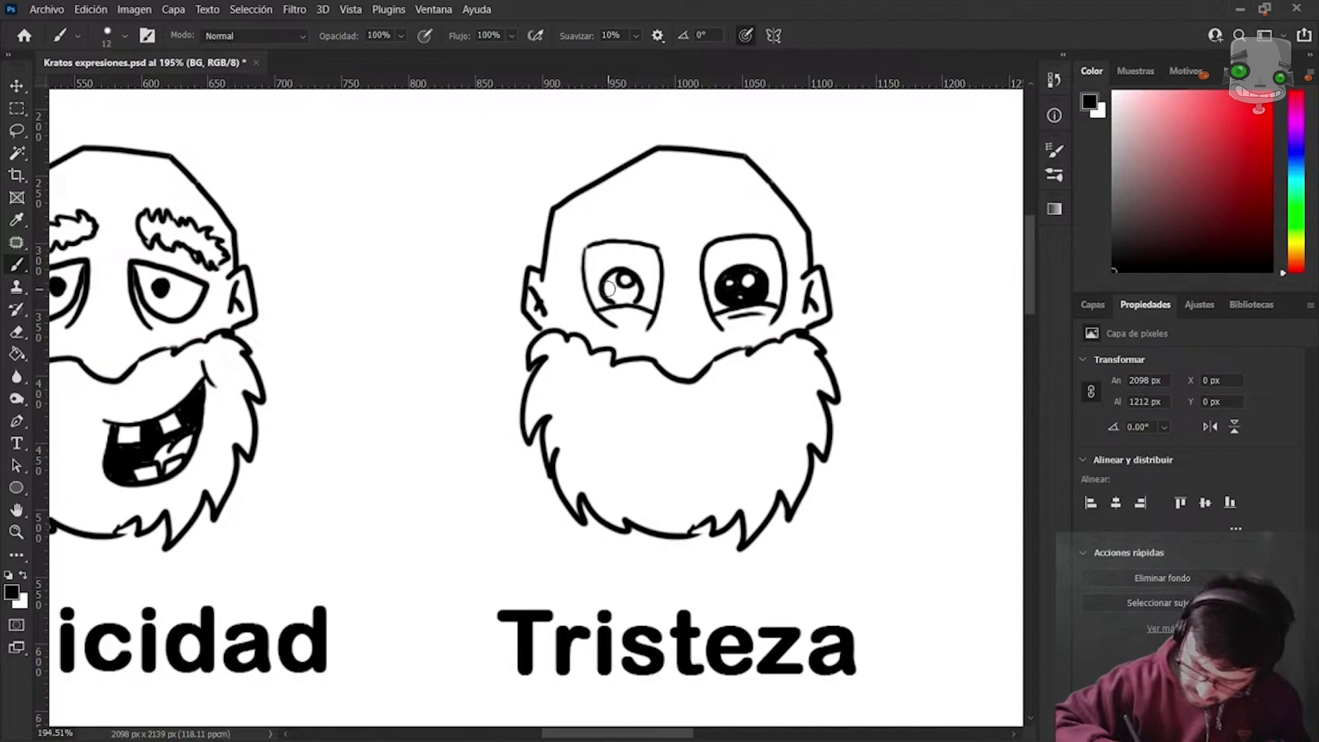
{"action": "key", "text": "g"}
{"action": "left_click", "coordinate": [622, 289]}
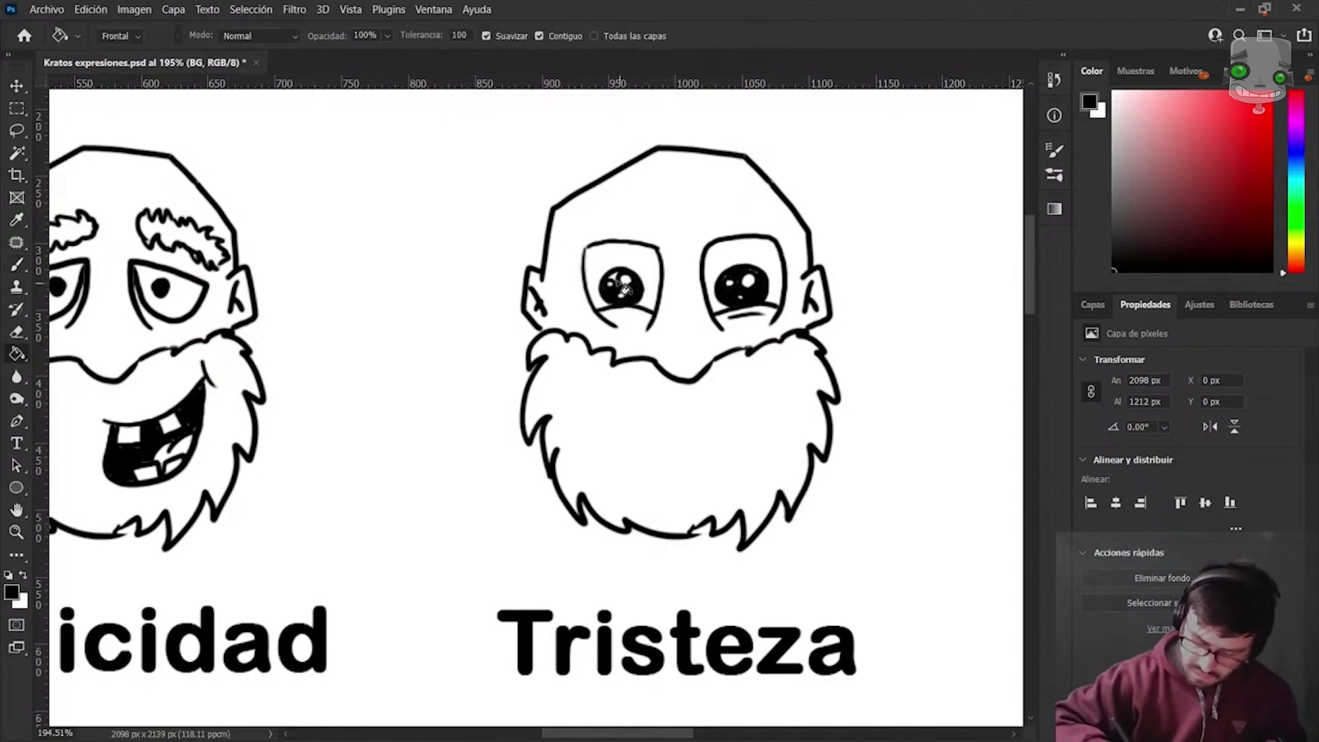
{"action": "key", "text": "b"}
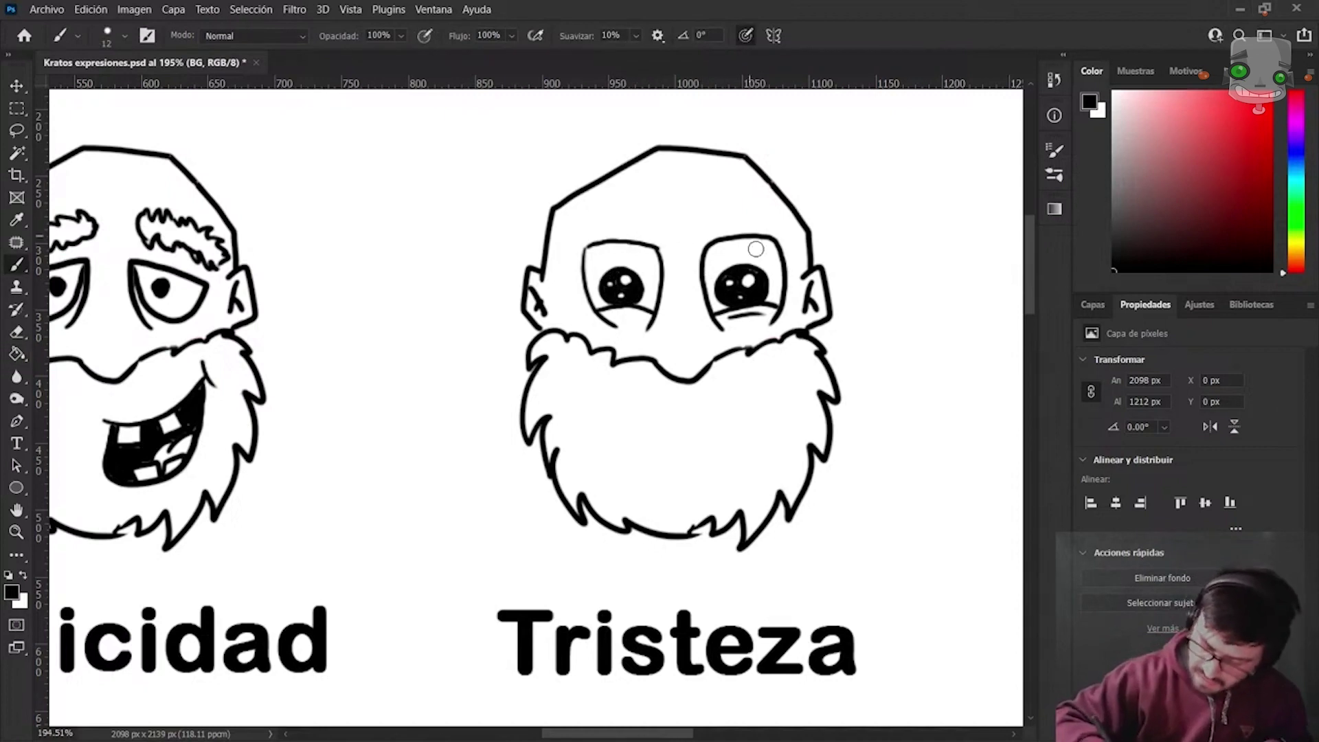
Erase the top lines of both Tristeza eyes and brush new drooping, slanted upper lids.
{"action": "key", "text": "e"}
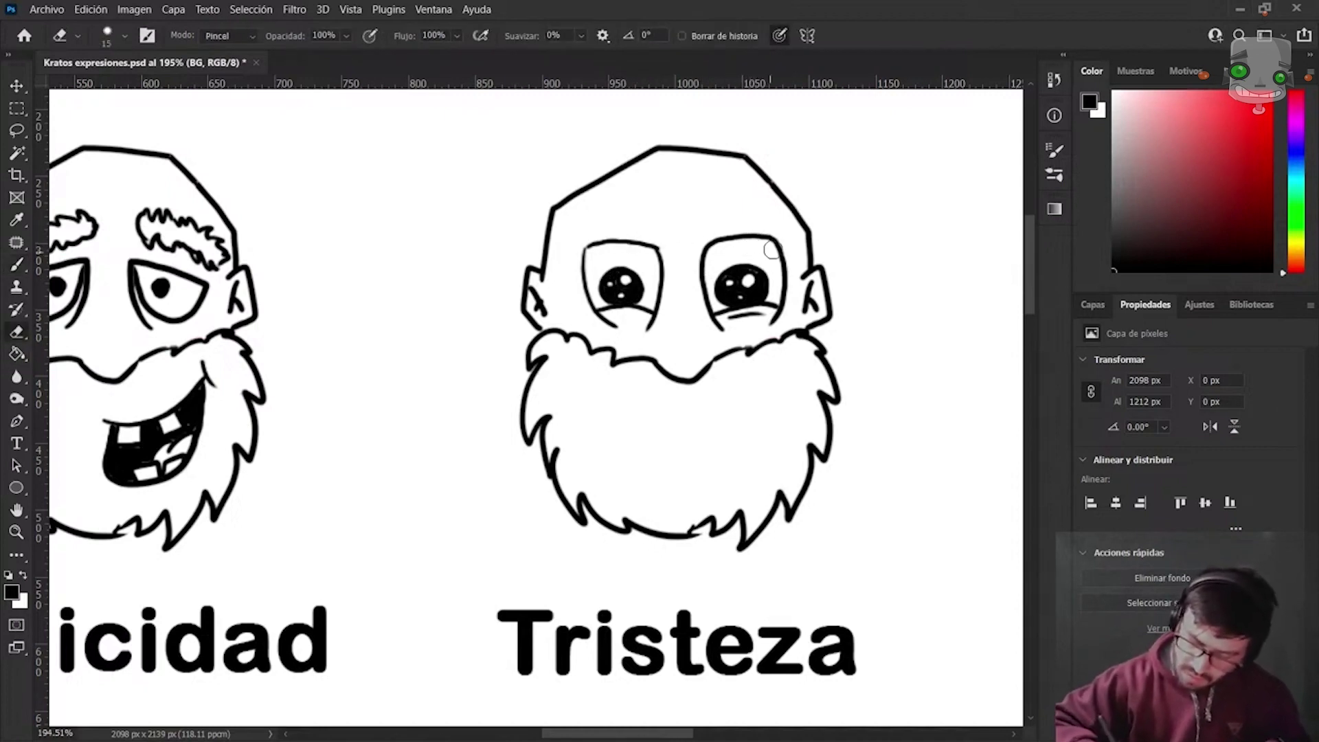
{"action": "left_click_drag", "start_coordinate": [708, 244], "coordinate": [782, 247]}
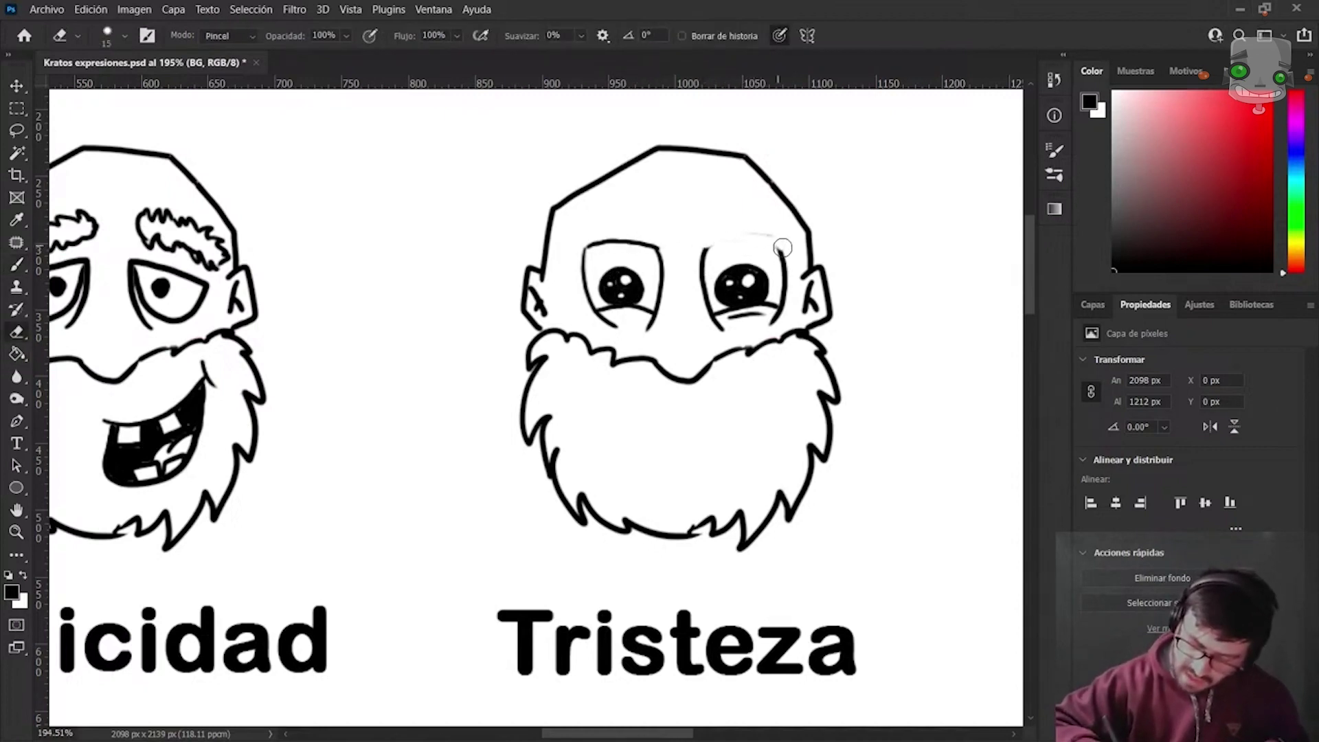
{"action": "left_click_drag", "start_coordinate": [595, 242], "coordinate": [671, 246]}
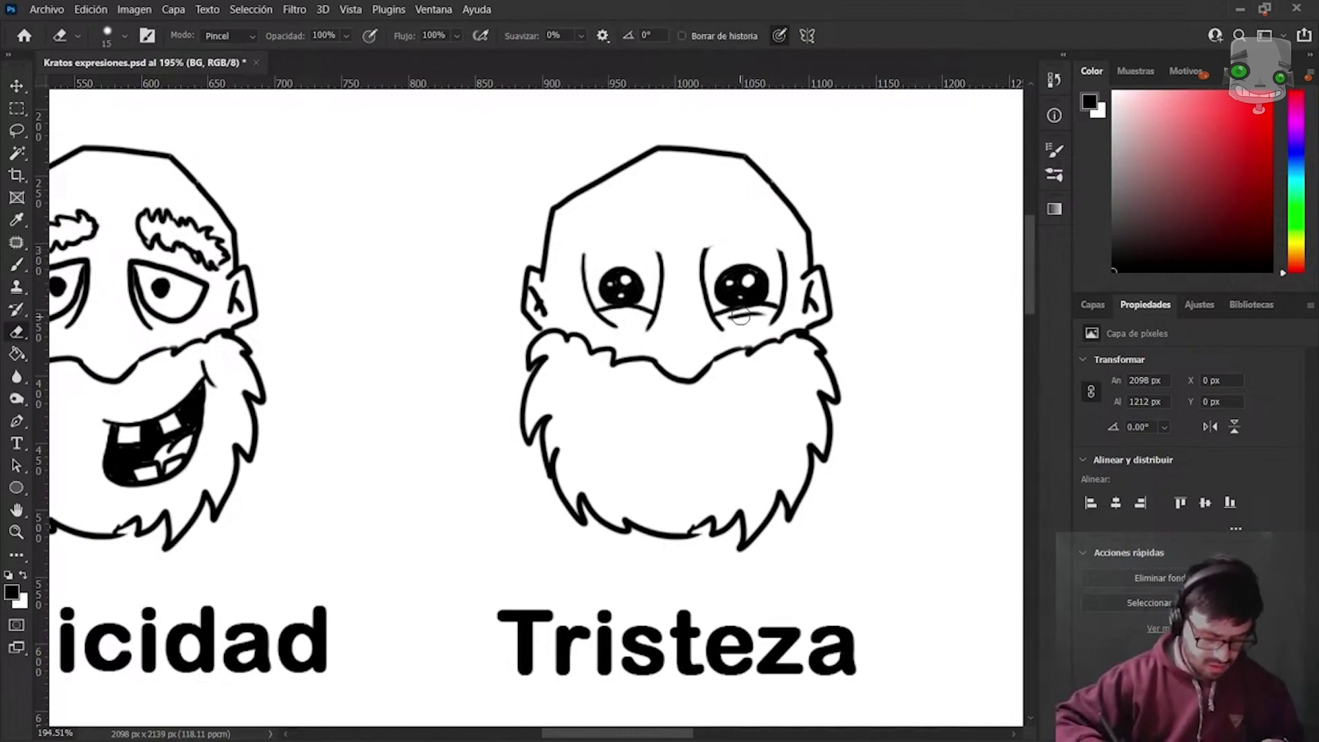
{"action": "key", "text": "b"}
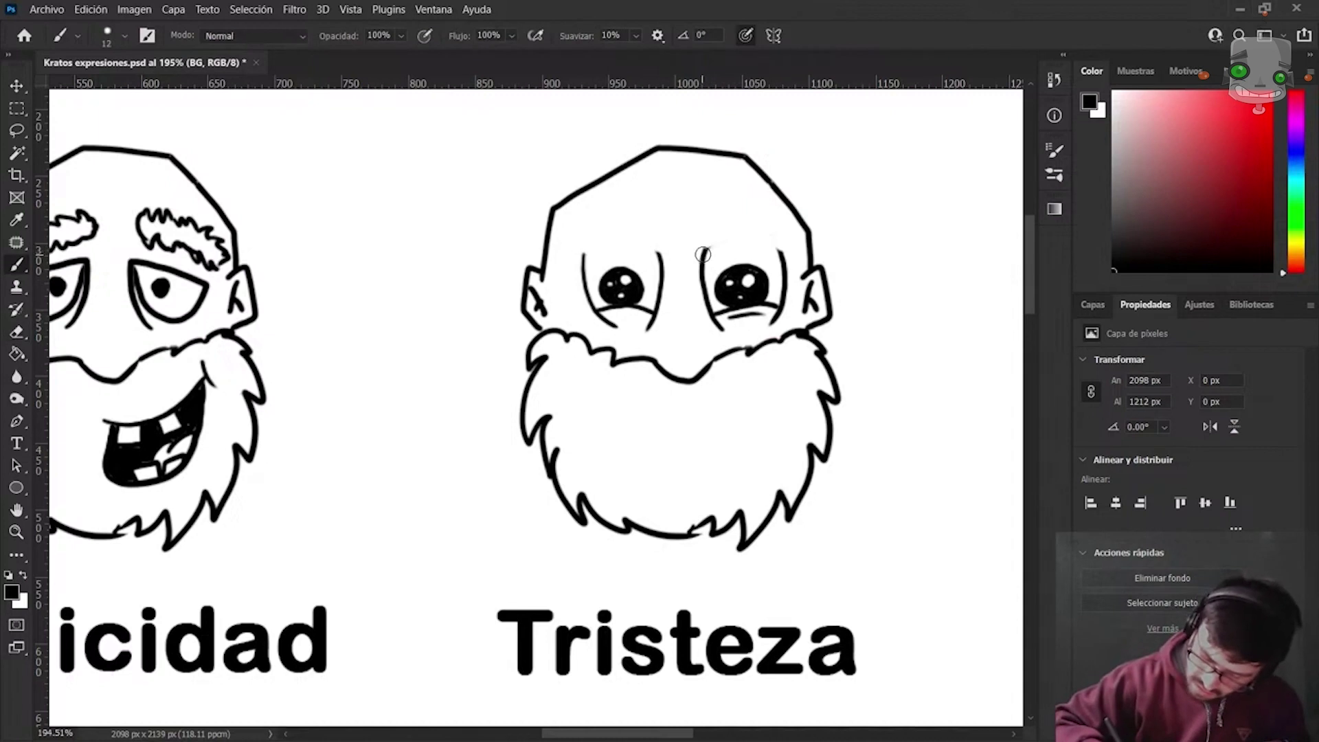
{"action": "mouse_move", "coordinate": [702, 261]}
{"action": "left_mouse_down"}
{"action": "mouse_move", "coordinate": [725, 234]}
{"action": "mouse_move", "coordinate": [752, 239]}
{"action": "left_mouse_up"}
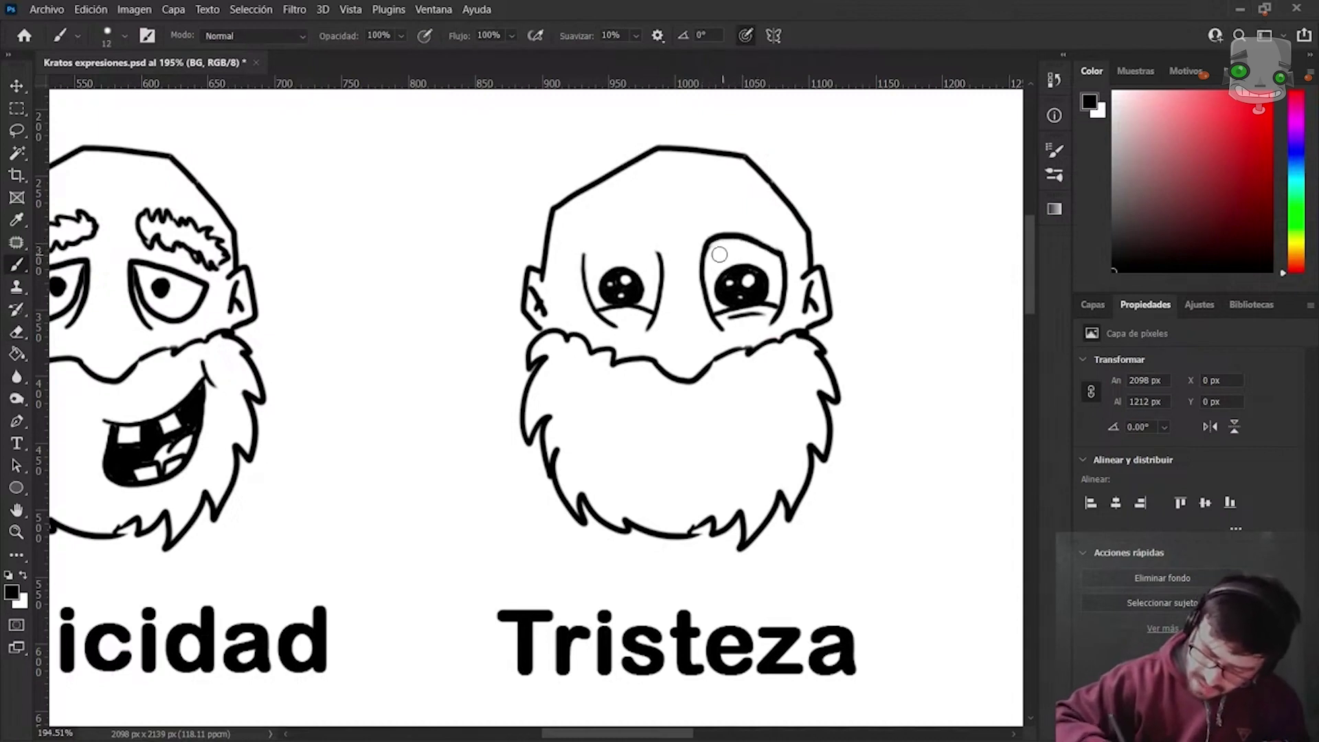
{"action": "left_click_drag", "start_coordinate": [582, 253], "coordinate": [654, 239]}
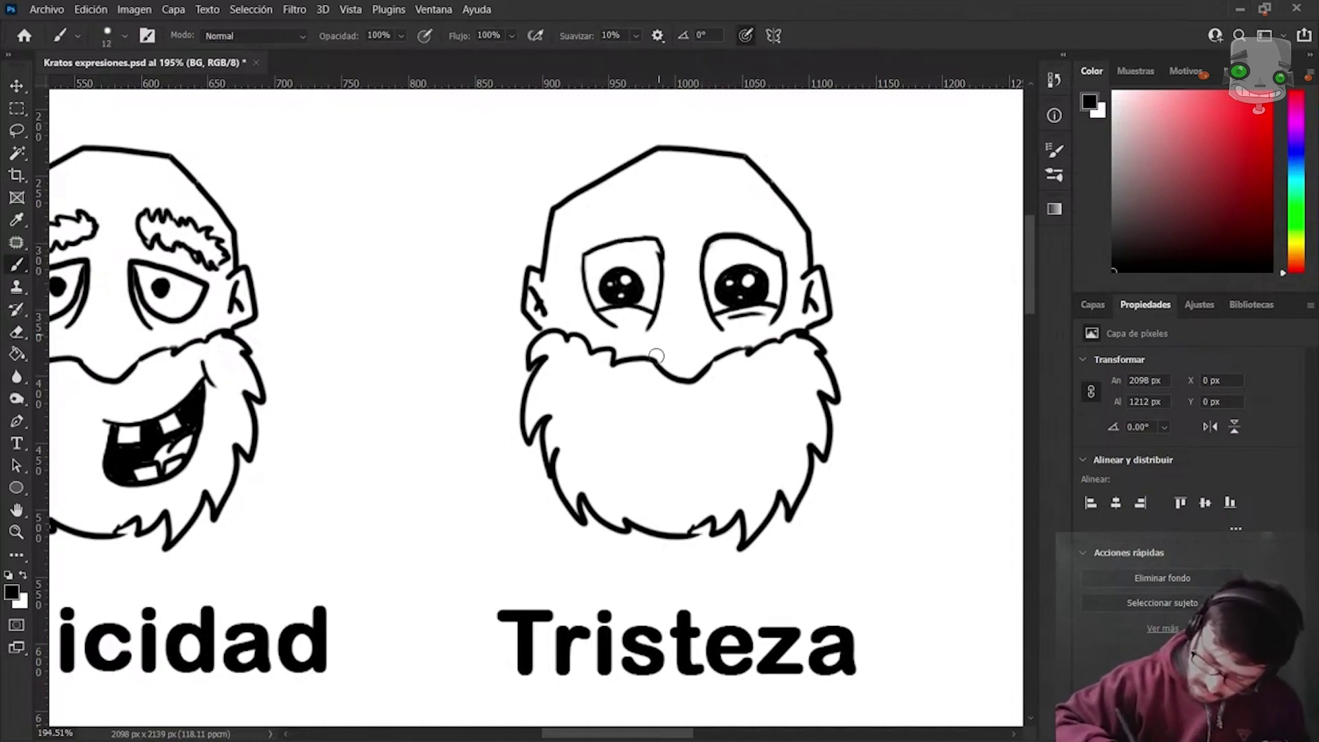
{"action": "key", "text": "e"}
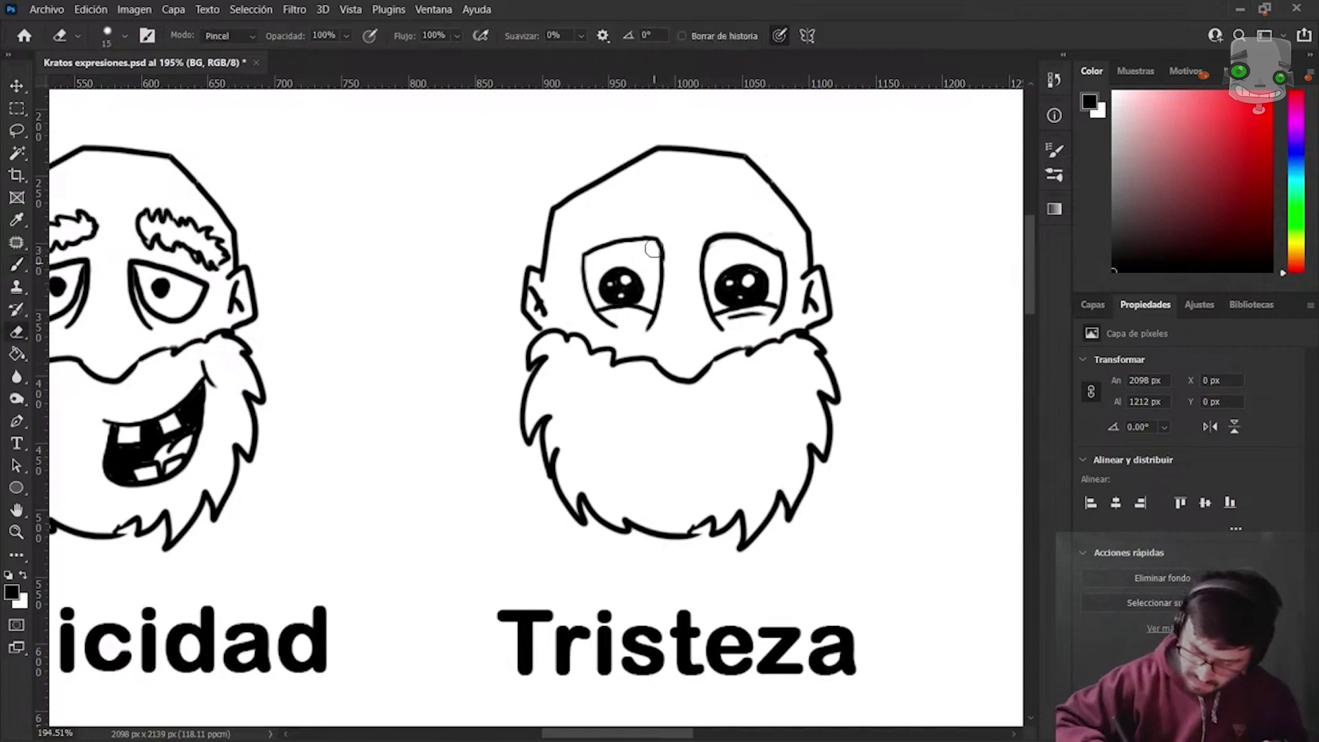
{"action": "key", "text": "b"}
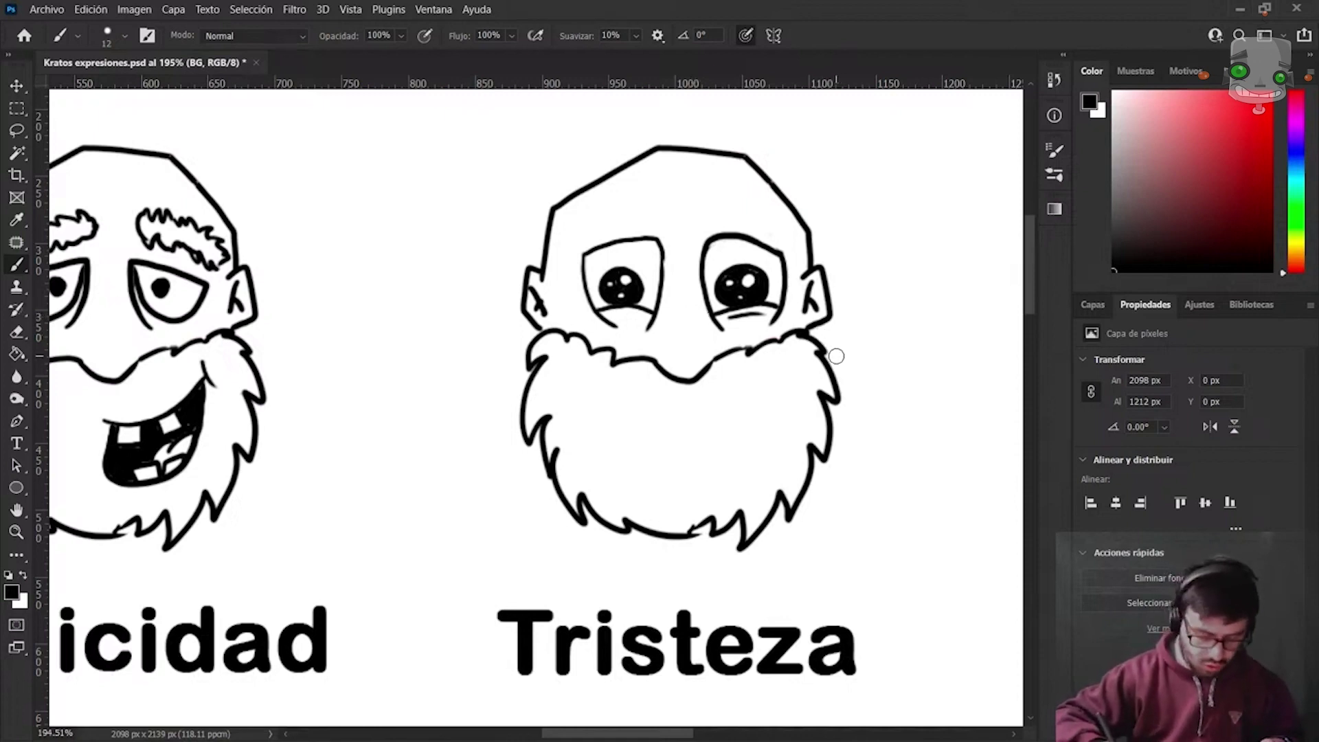
Sketch pinkish-red guide arcs for both Tristeza eyebrows.
{"action": "key", "text": "x"}
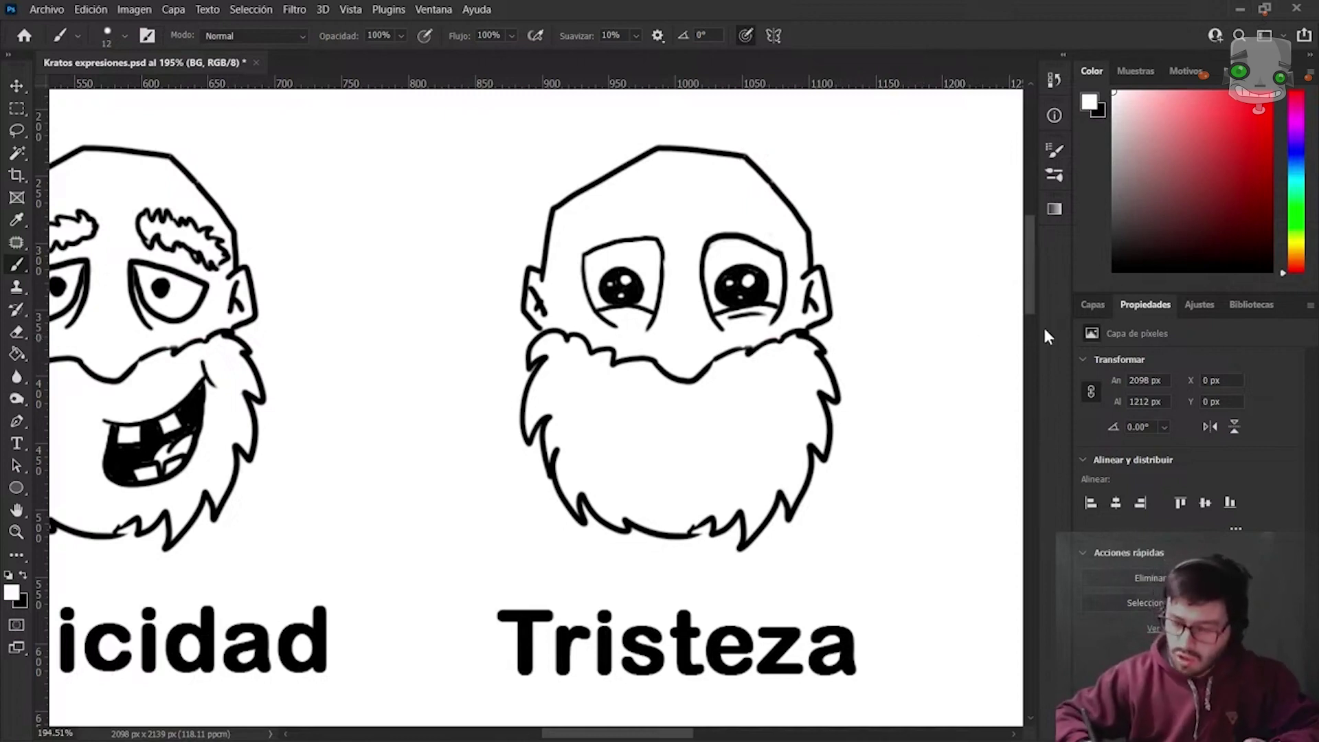
{"action": "left_click", "coordinate": [1211, 110]}
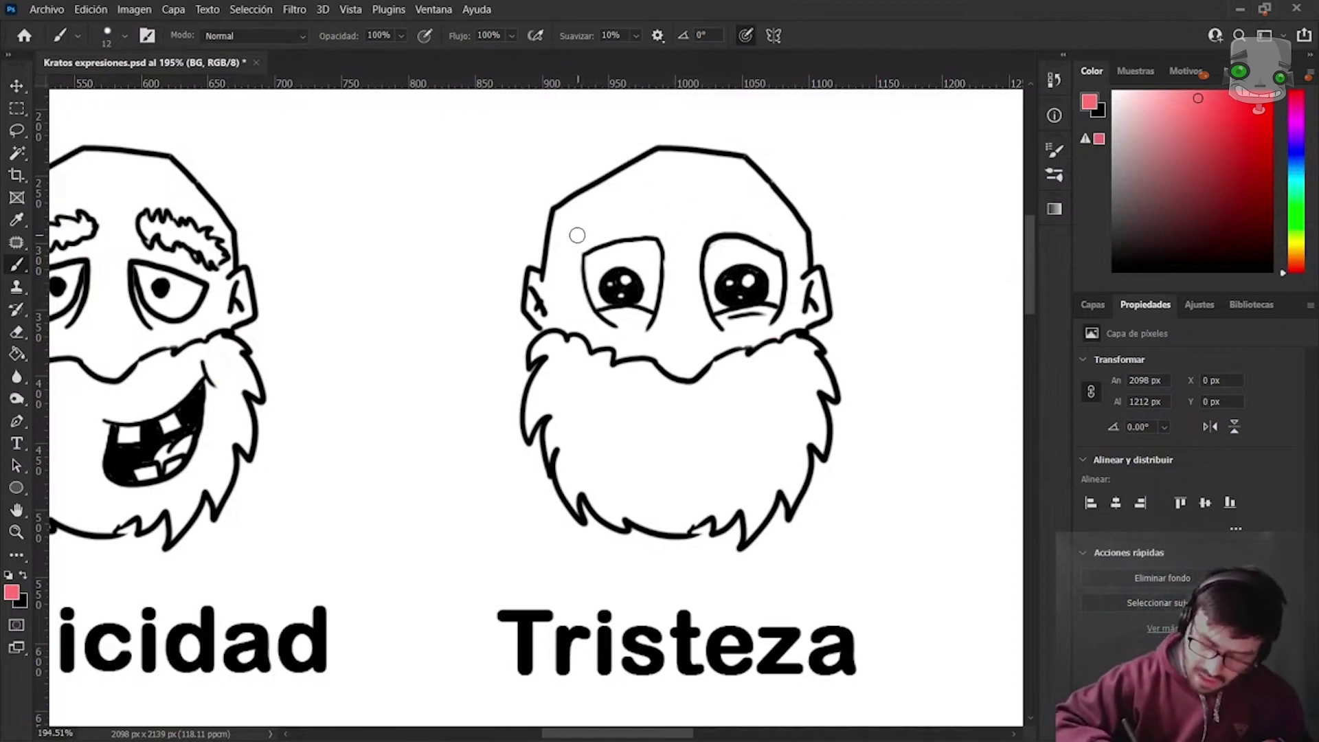
{"action": "left_click_drag", "start_coordinate": [577, 233], "coordinate": [657, 194]}
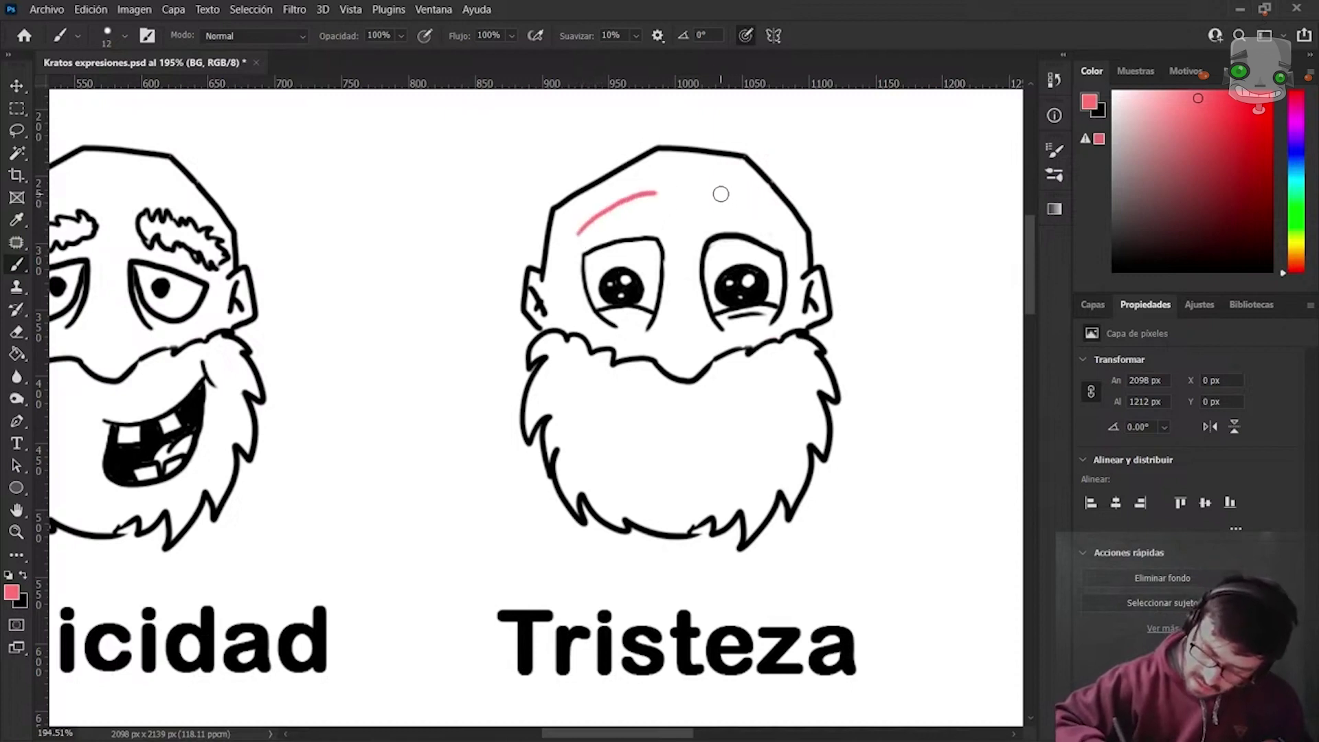
{"action": "left_click_drag", "start_coordinate": [783, 229], "coordinate": [793, 239]}
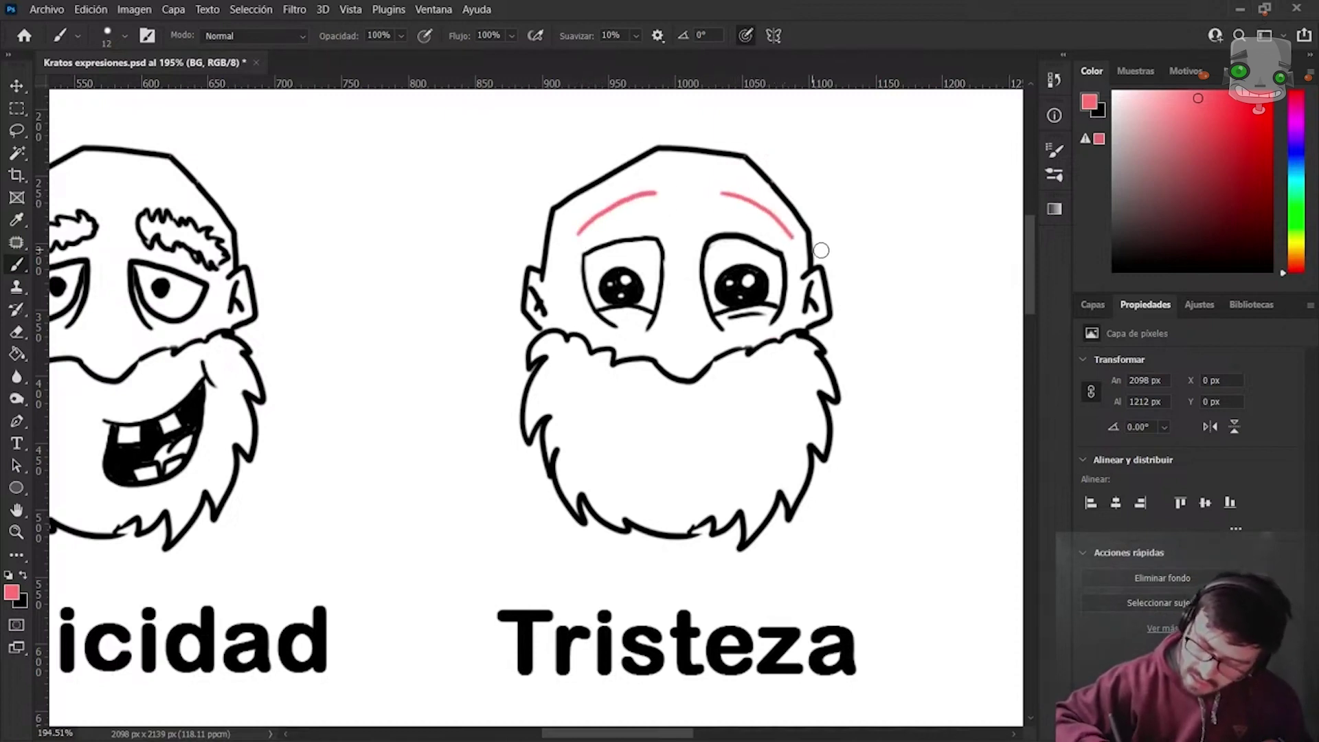
Ink bushy black eyebrows over the pink guides, slanting up toward the middle.
{"action": "key", "text": "x"}
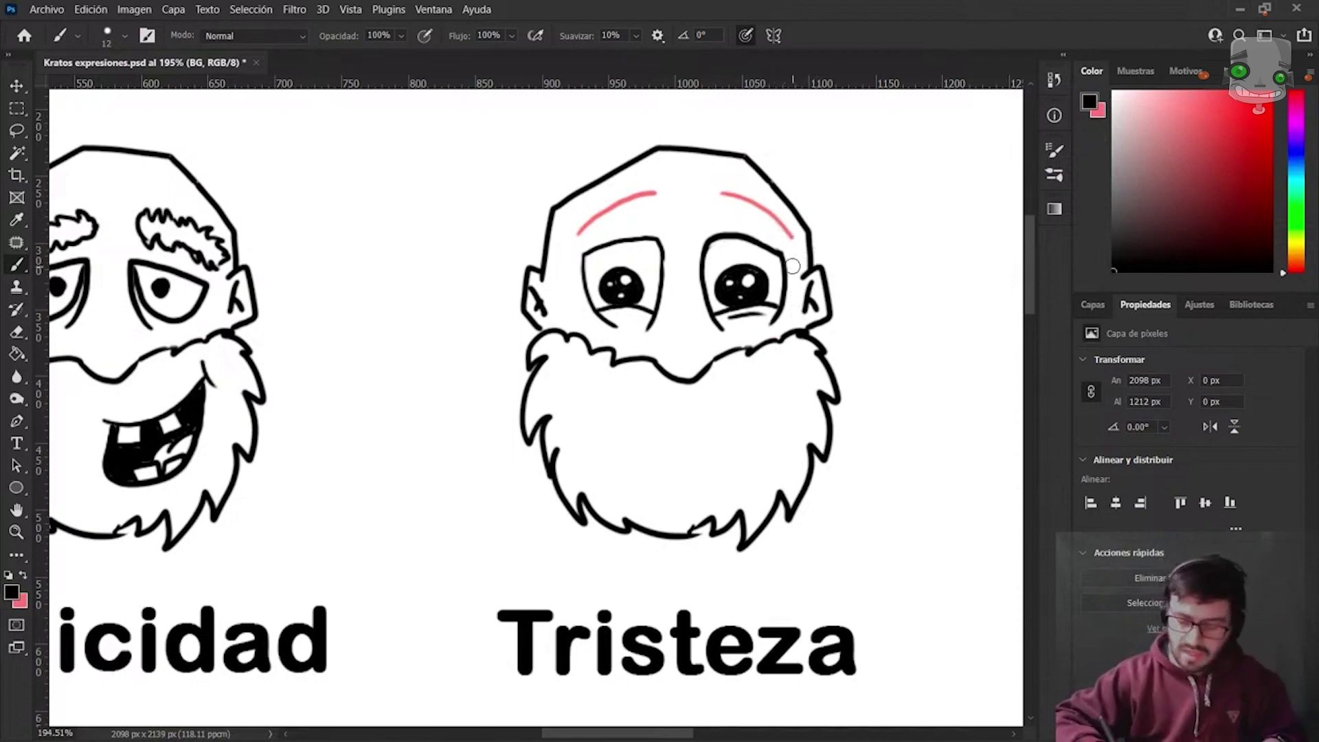
{"action": "left_click_drag", "start_coordinate": [563, 234], "coordinate": [584, 226]}
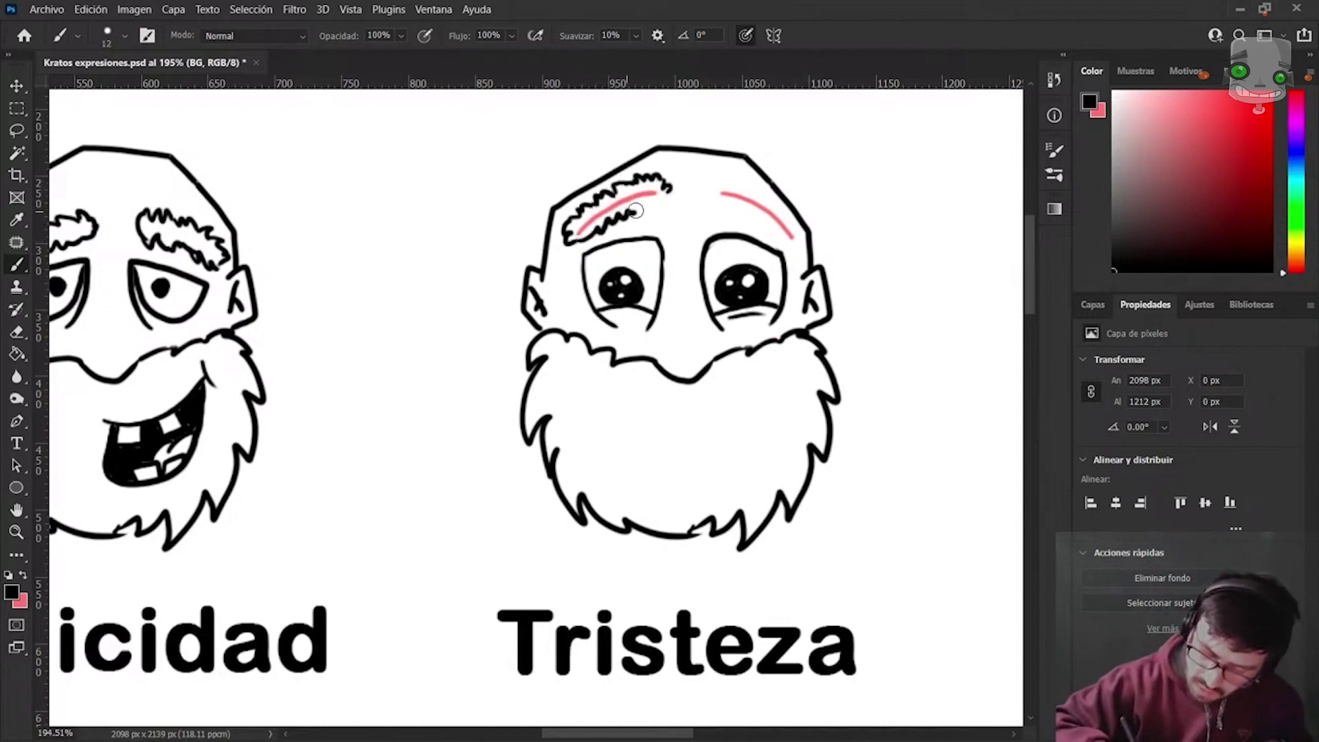
{"action": "mouse_move", "coordinate": [635, 211]}
{"action": "left_mouse_down"}
{"action": "mouse_move", "coordinate": [669, 194]}
{"action": "mouse_move", "coordinate": [737, 213]}
{"action": "left_mouse_up"}
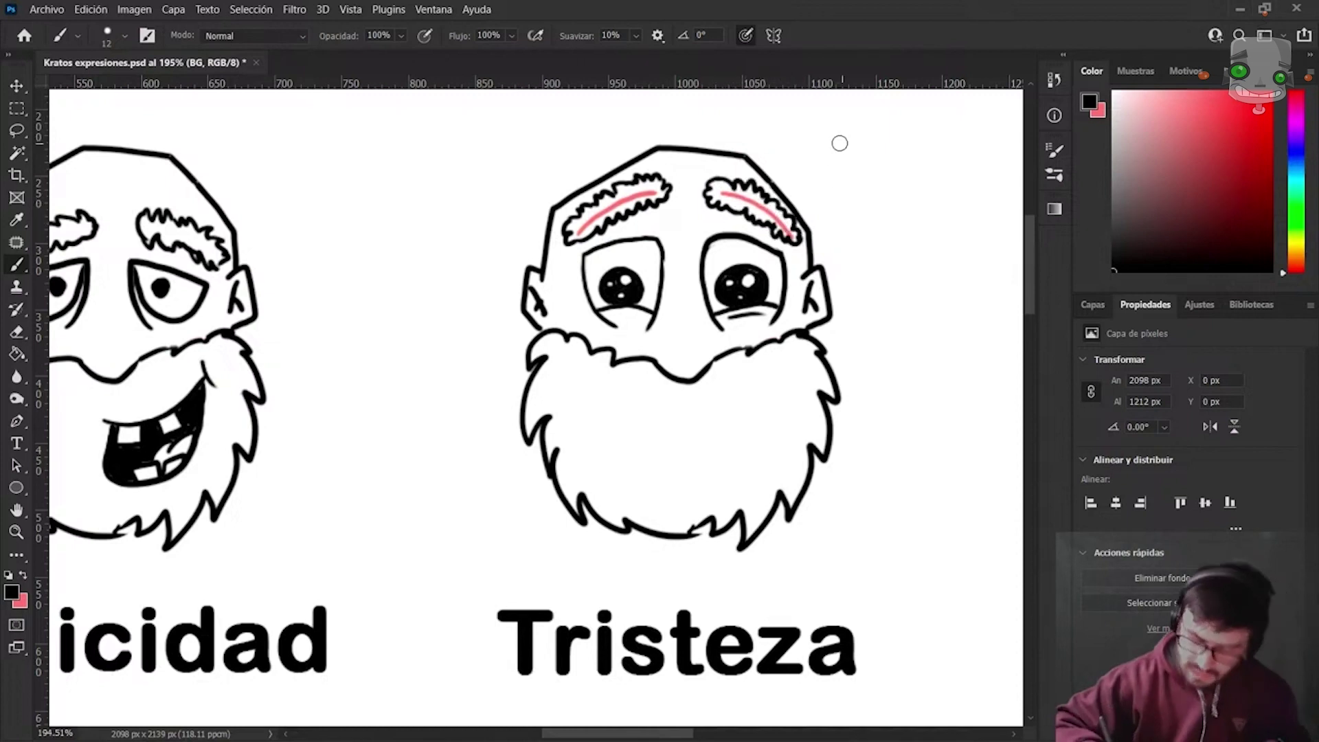
Select and delete the pink guide lines in both eyebrows using the Magic Wand.
{"action": "key", "text": "w"}
{"action": "left_click", "coordinate": [772, 219]}
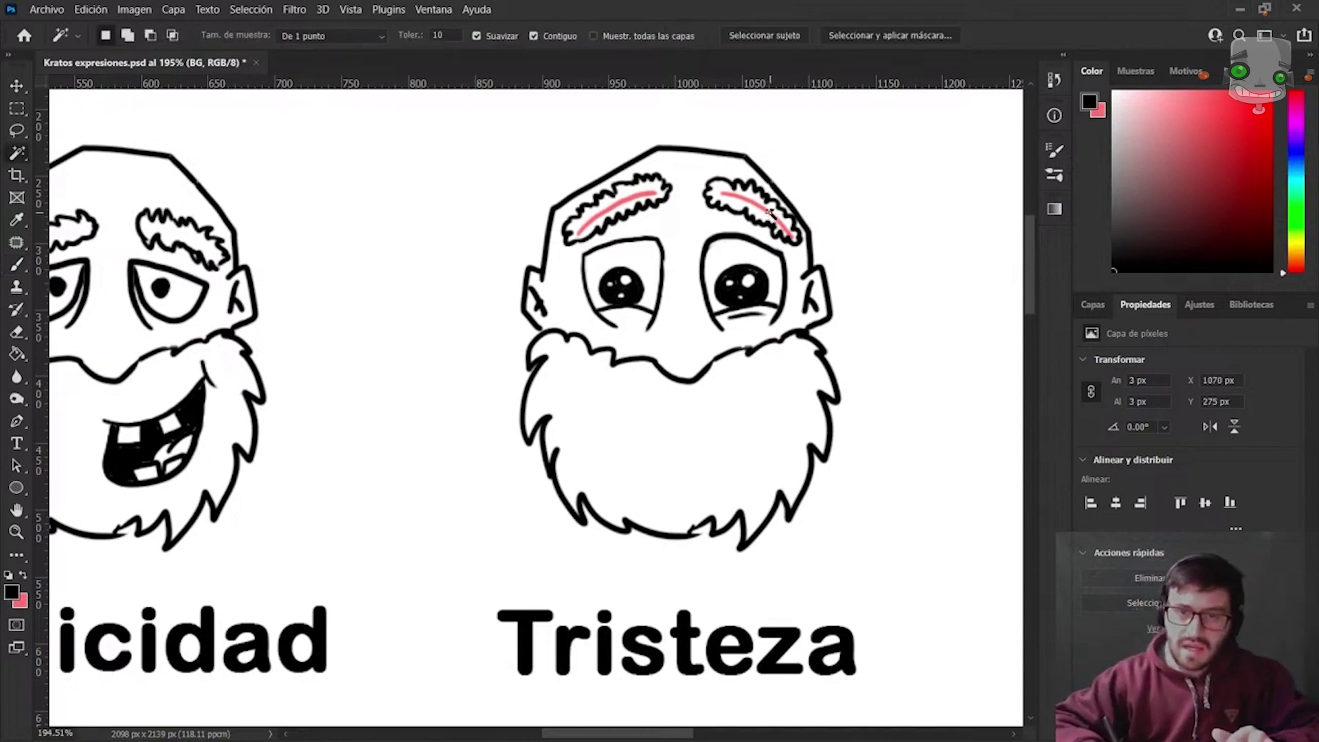
{"action": "left_click", "coordinate": [769, 215]}
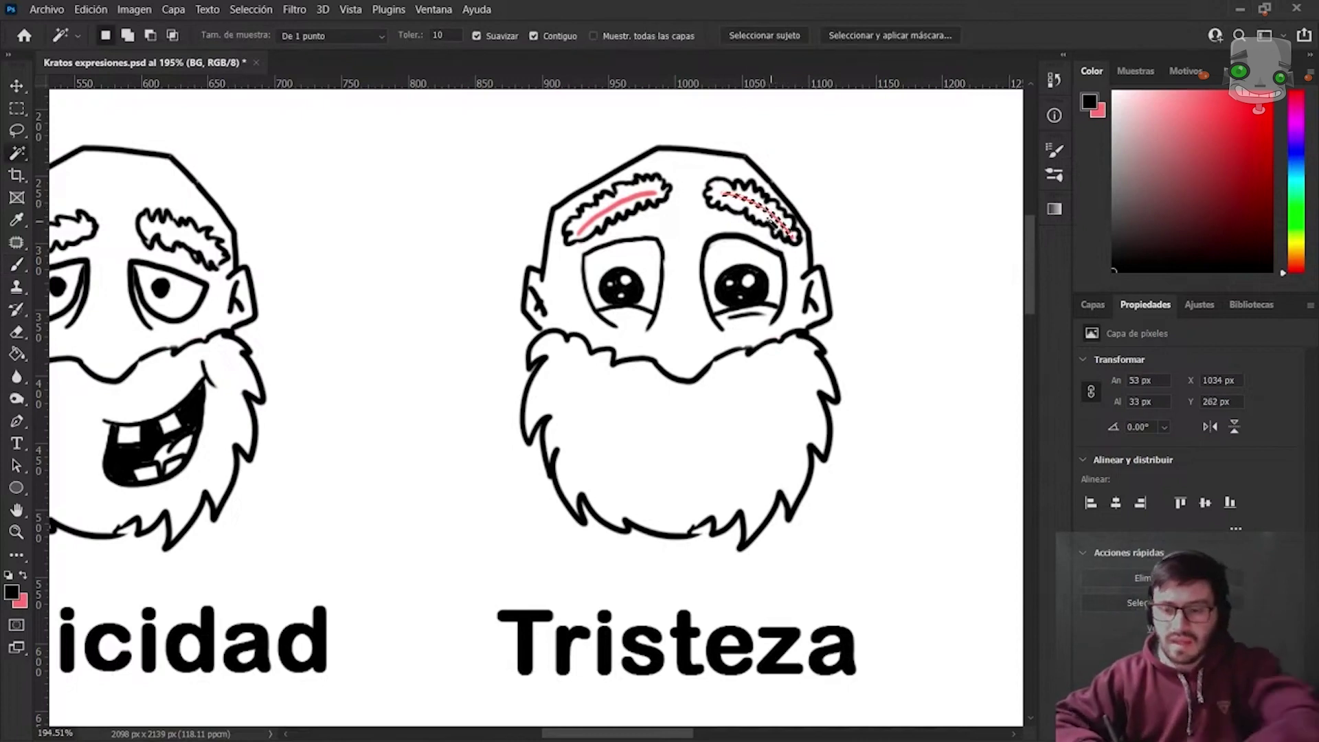
{"action": "key", "text": "Delete"}
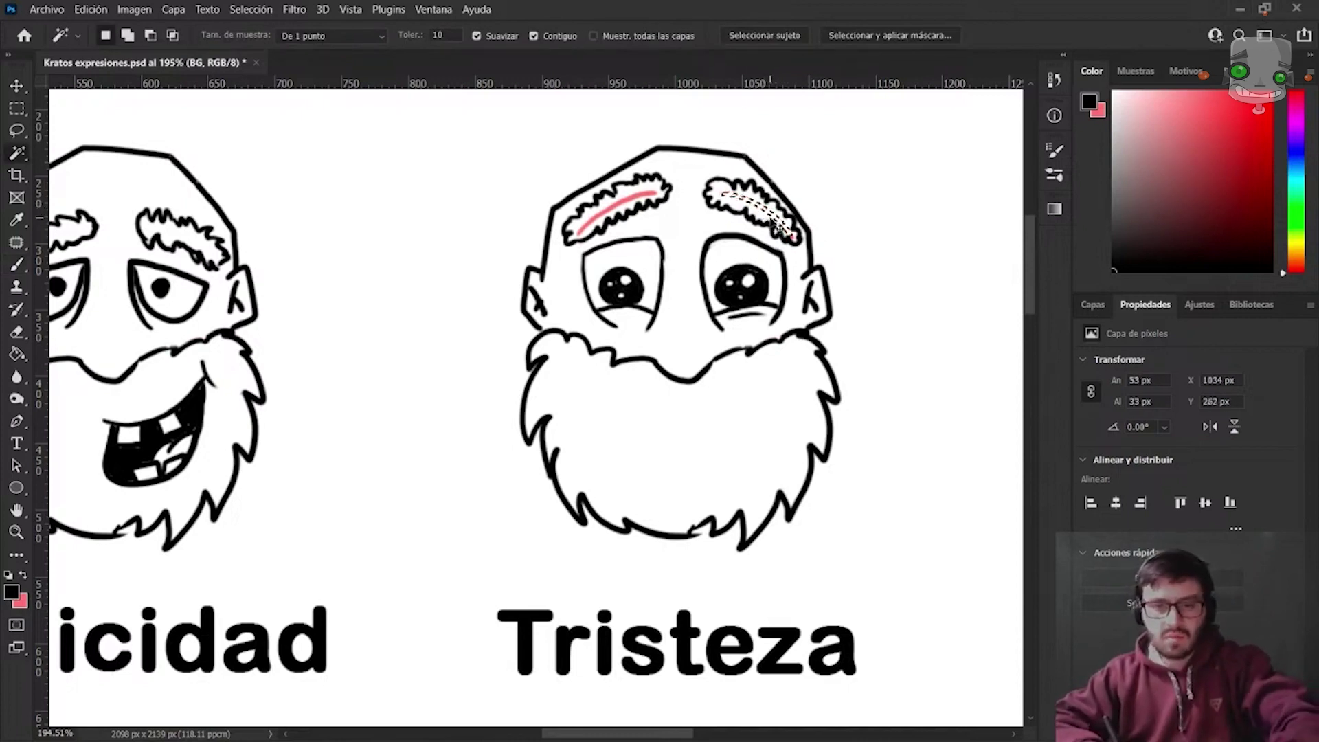
{"action": "key", "text": "ctrl+d"}
{"action": "left_click", "coordinate": [651, 199]}
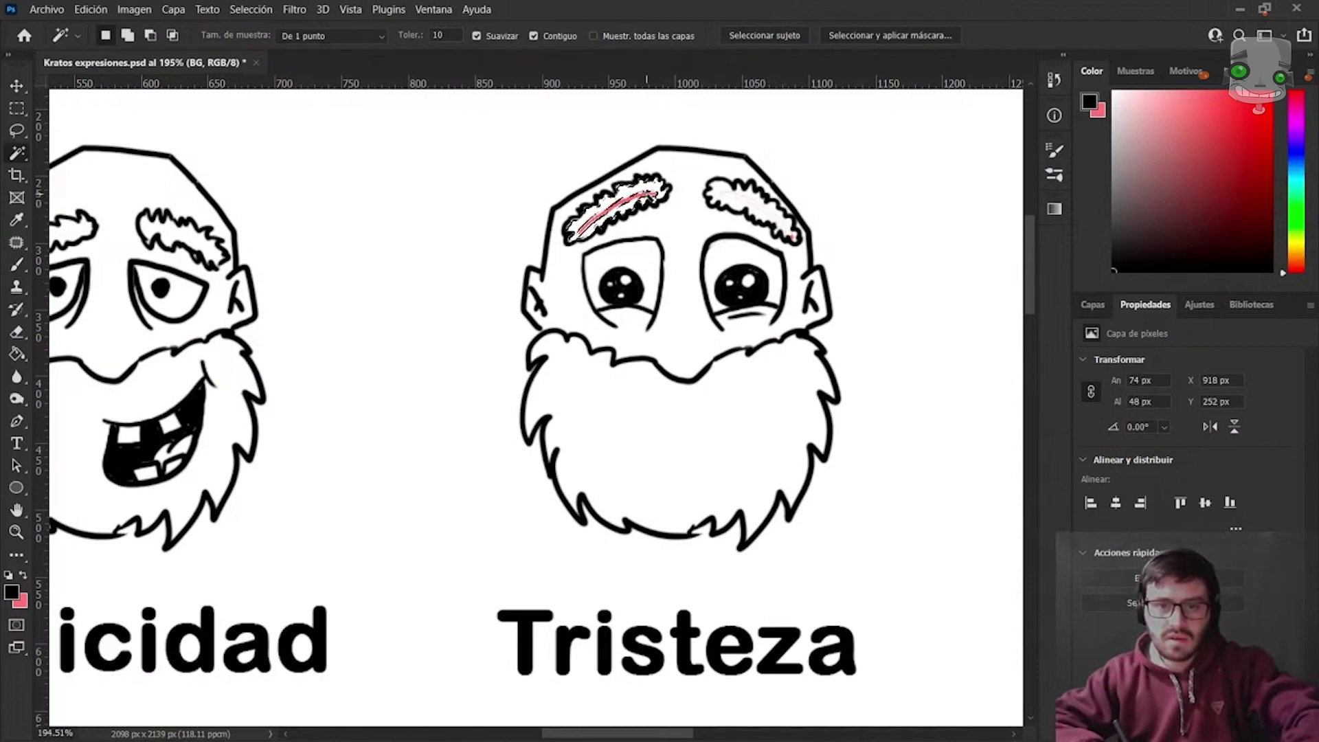
{"action": "key", "text": "Delete"}
{"action": "key", "text": "ctrl+d"}
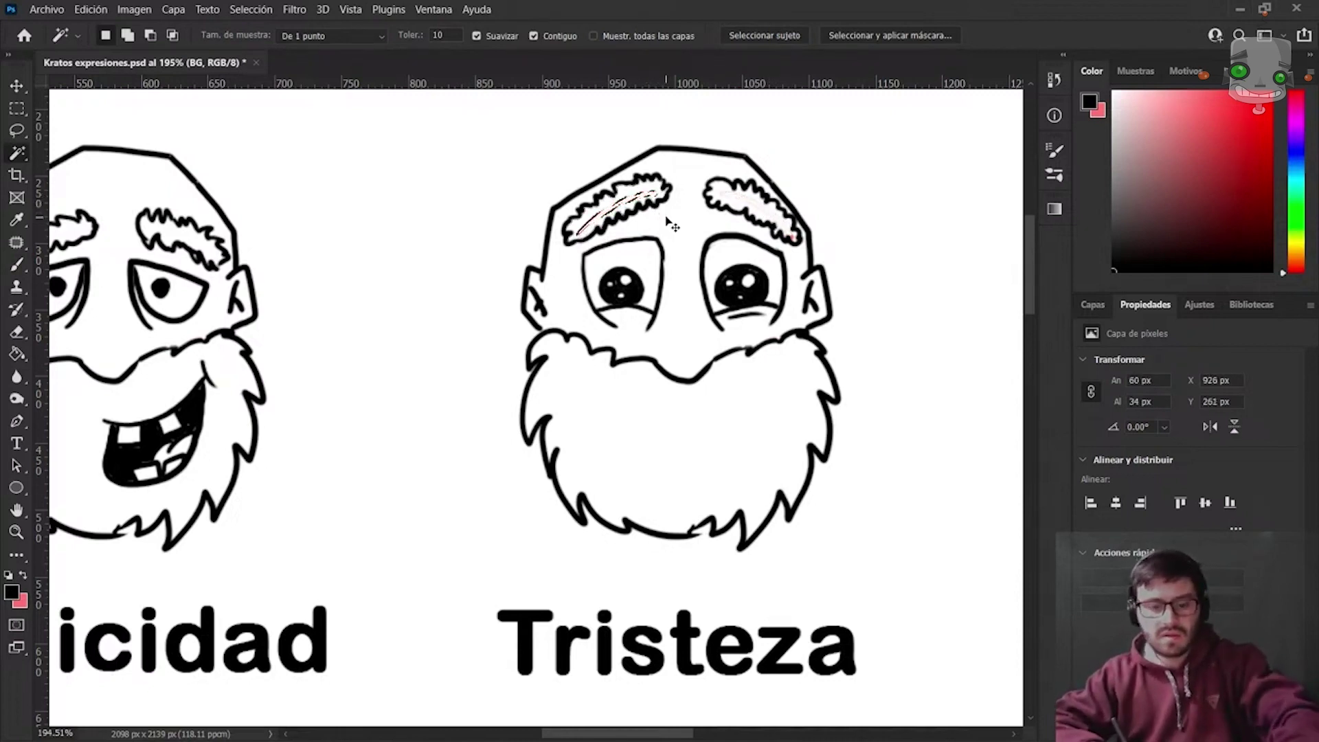
{"action": "key", "text": "e"}
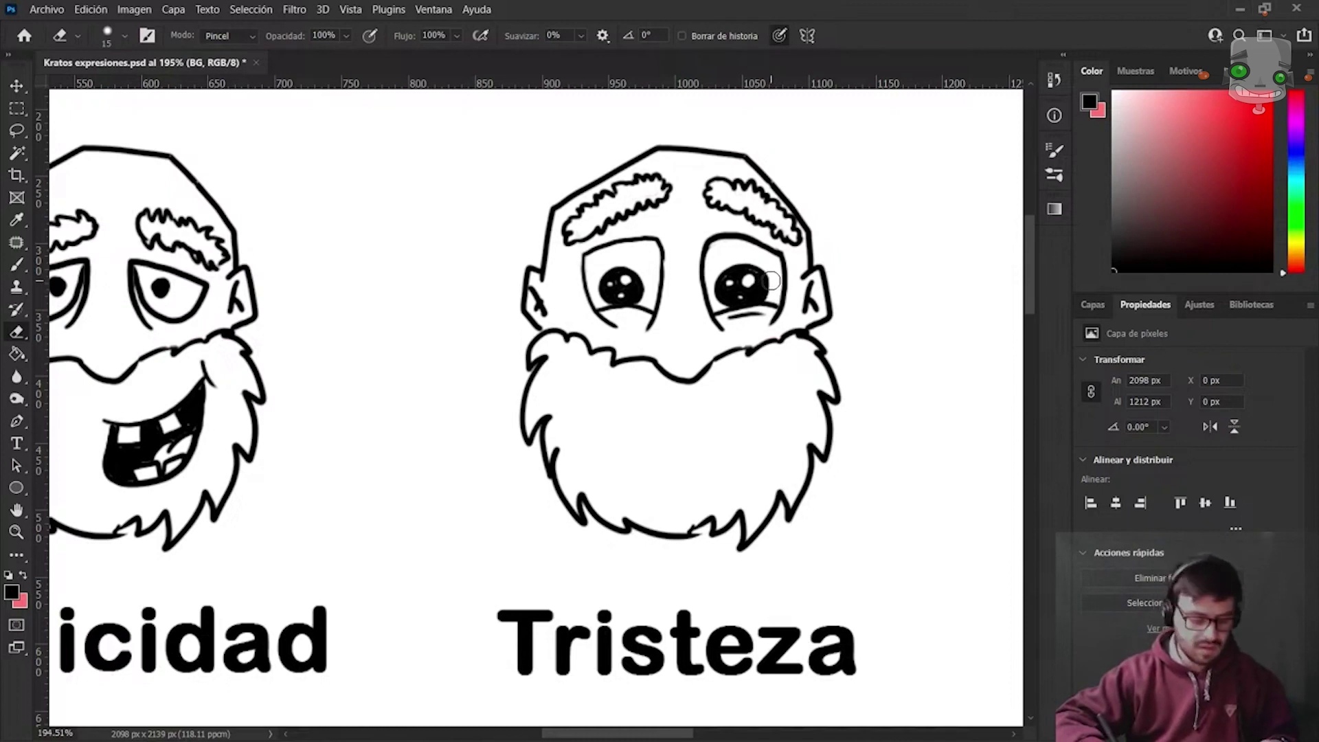
Draw a small downturned frown with a short side stroke inside the Tristeza beard.
{"action": "key", "text": "b"}
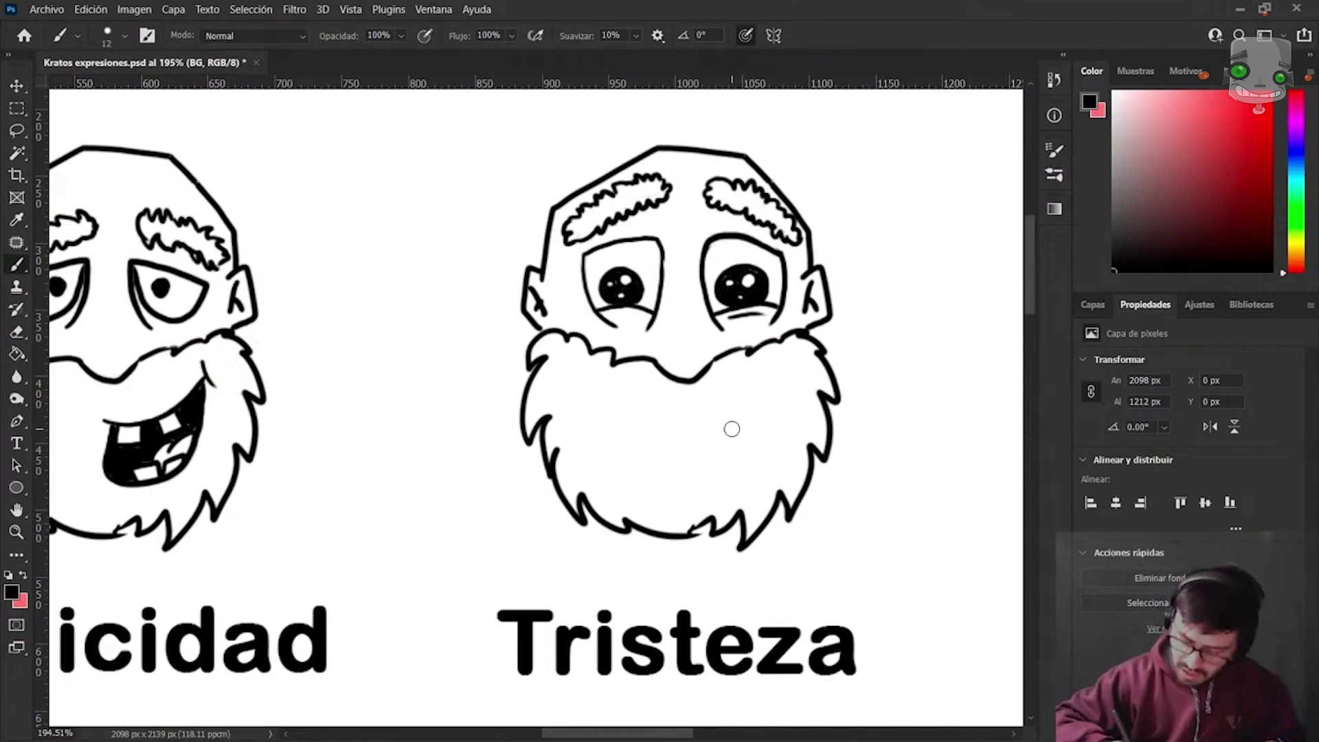
{"action": "mouse_move", "coordinate": [753, 424]}
{"action": "left_mouse_down"}
{"action": "mouse_move", "coordinate": [774, 450]}
{"action": "mouse_move", "coordinate": [739, 395]}
{"action": "left_mouse_up"}
{"action": "left_click", "coordinate": [745, 442]}
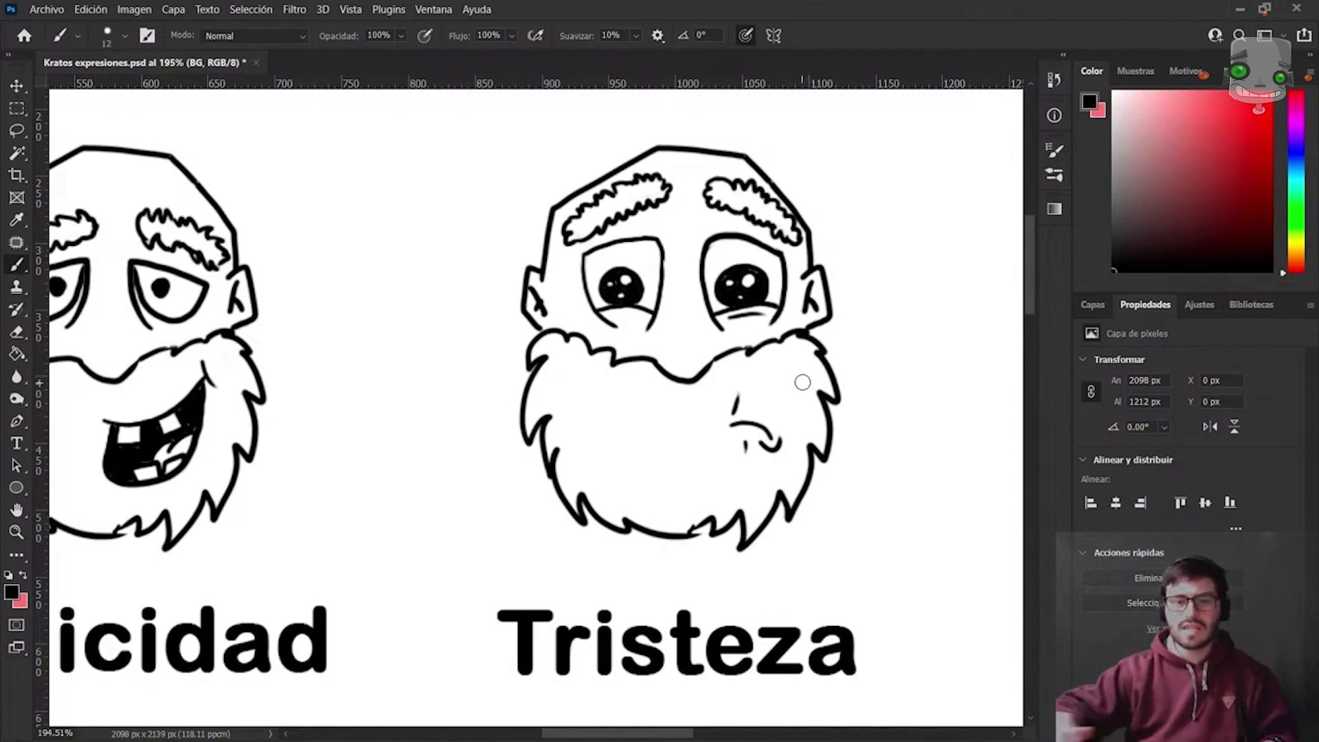
{"action": "scroll", "coordinate": [802, 382], "scroll_direction": "down", "scroll_amount": 2}
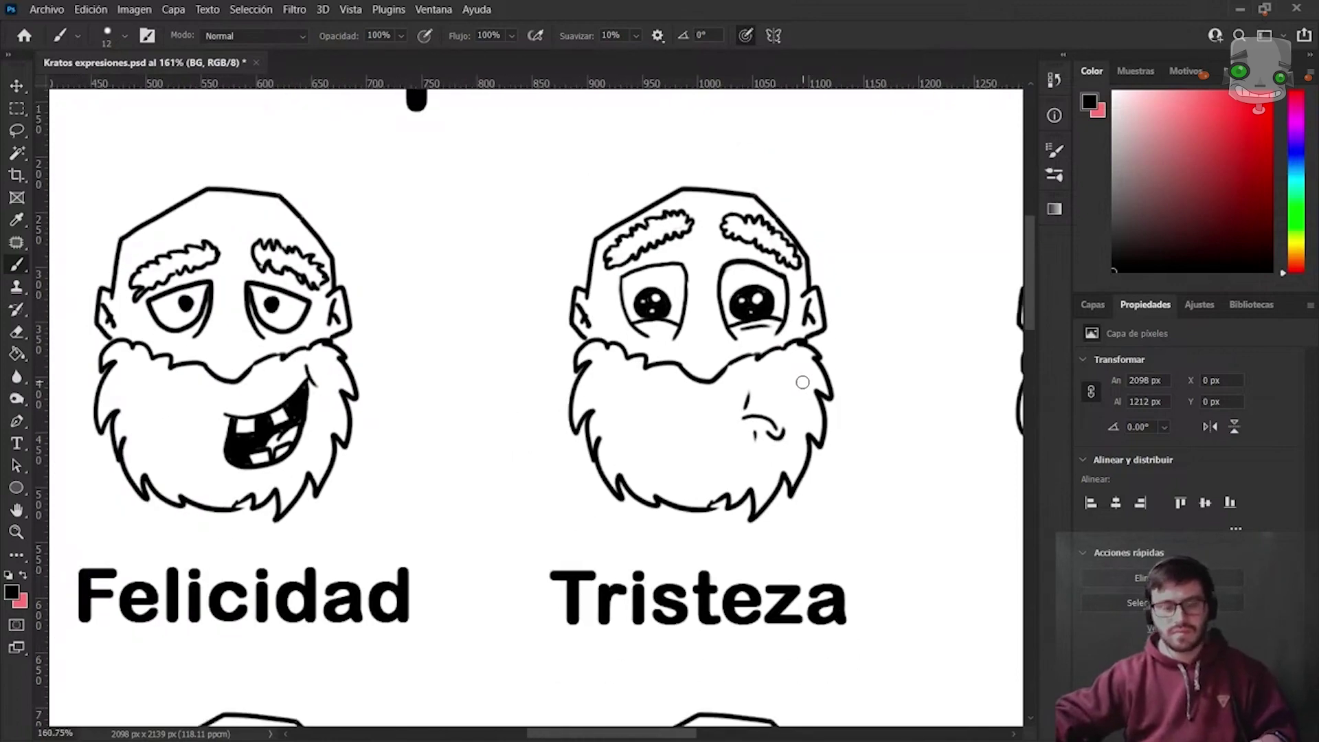
{"action": "mouse_move", "coordinate": [842, 337]}
{"action": "left_mouse_down"}
{"action": "mouse_move", "coordinate": [395, 339]}
{"action": "mouse_move", "coordinate": [422, 335]}
{"action": "left_mouse_up"}
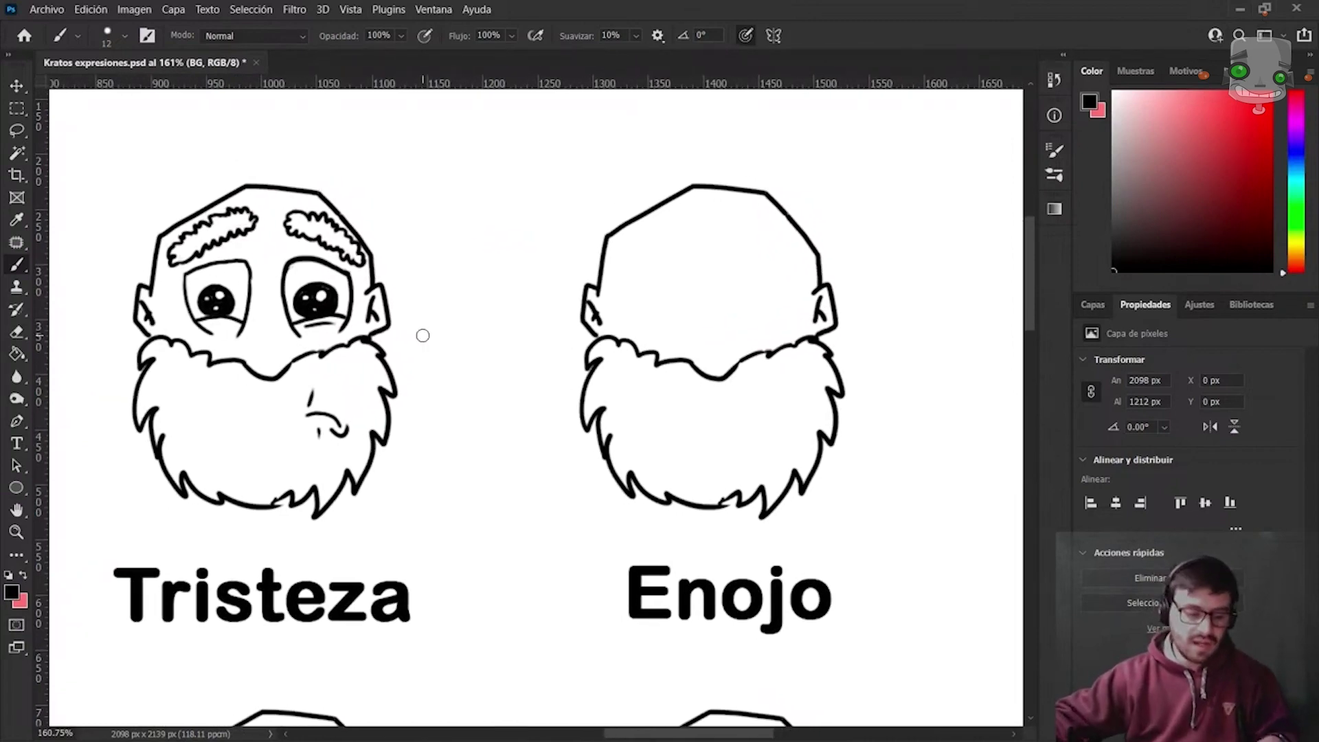
{"action": "scroll", "coordinate": [422, 335], "scroll_direction": "down", "scroll_amount": 3}
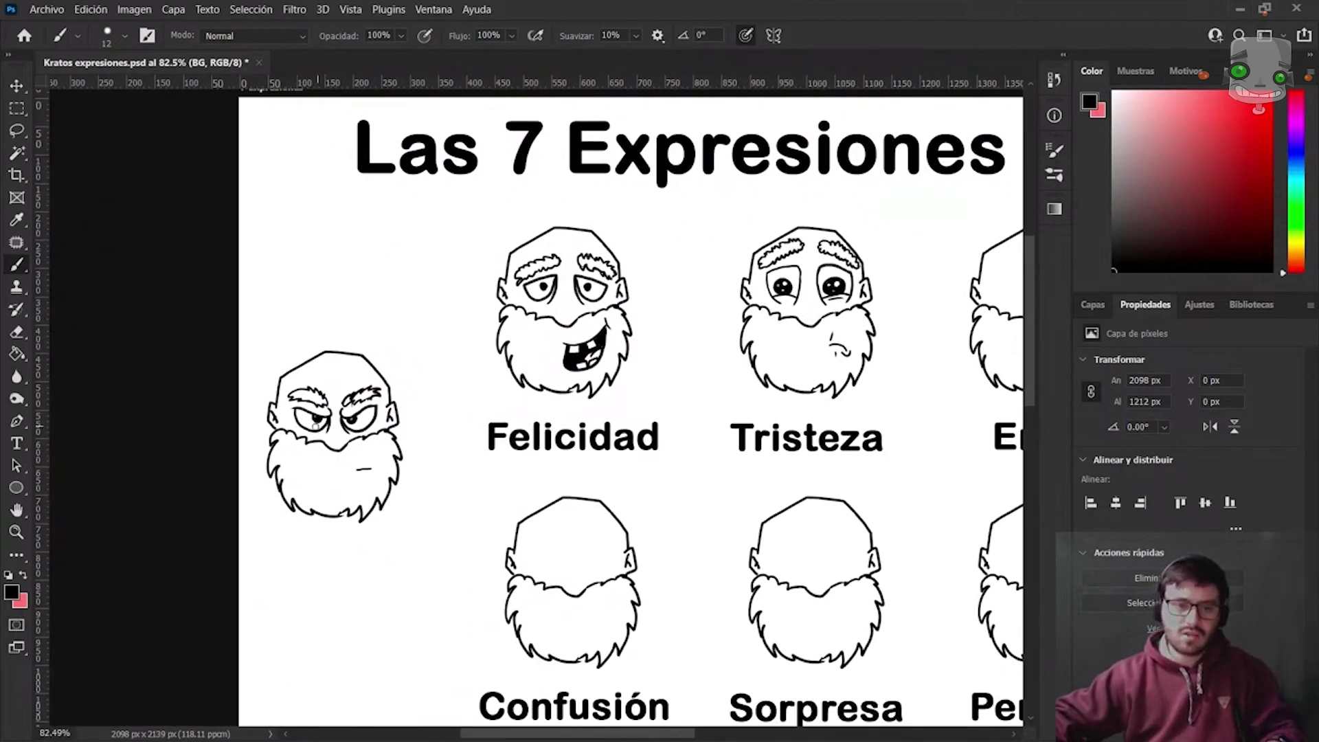
{"action": "scroll", "coordinate": [297, 488], "scroll_direction": "up", "scroll_amount": 1}
{"action": "scroll", "coordinate": [297, 488], "scroll_direction": "up", "scroll_amount": 2}
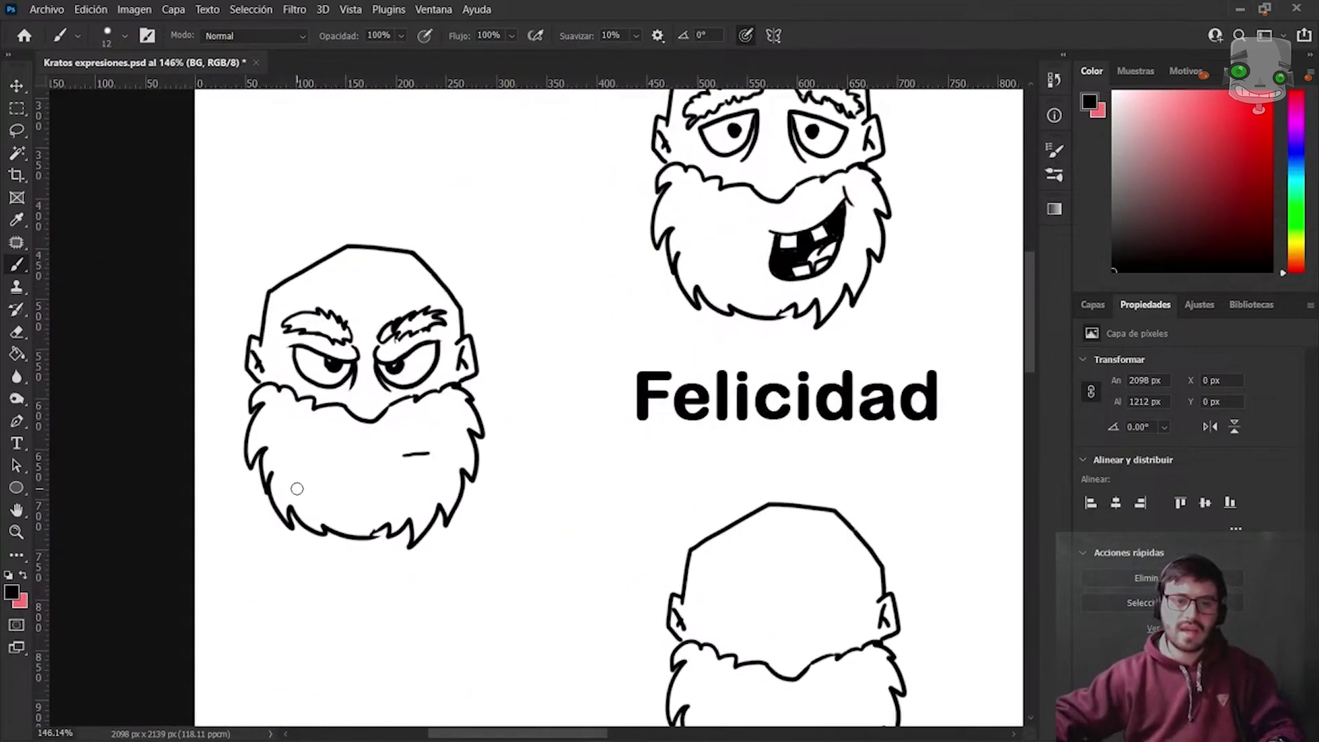
{"action": "scroll", "coordinate": [297, 489], "scroll_direction": "up", "scroll_amount": 1}
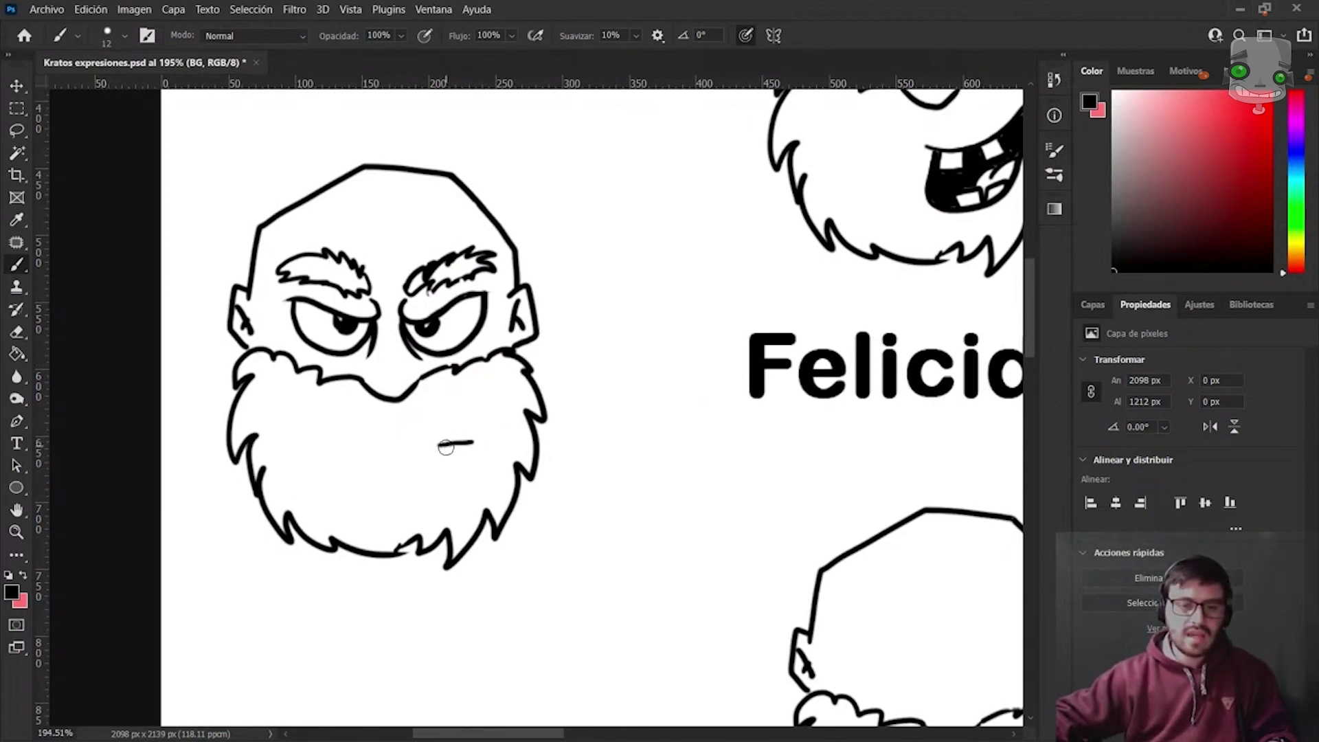
{"action": "scroll", "coordinate": [479, 436], "scroll_direction": "down", "scroll_amount": 2}
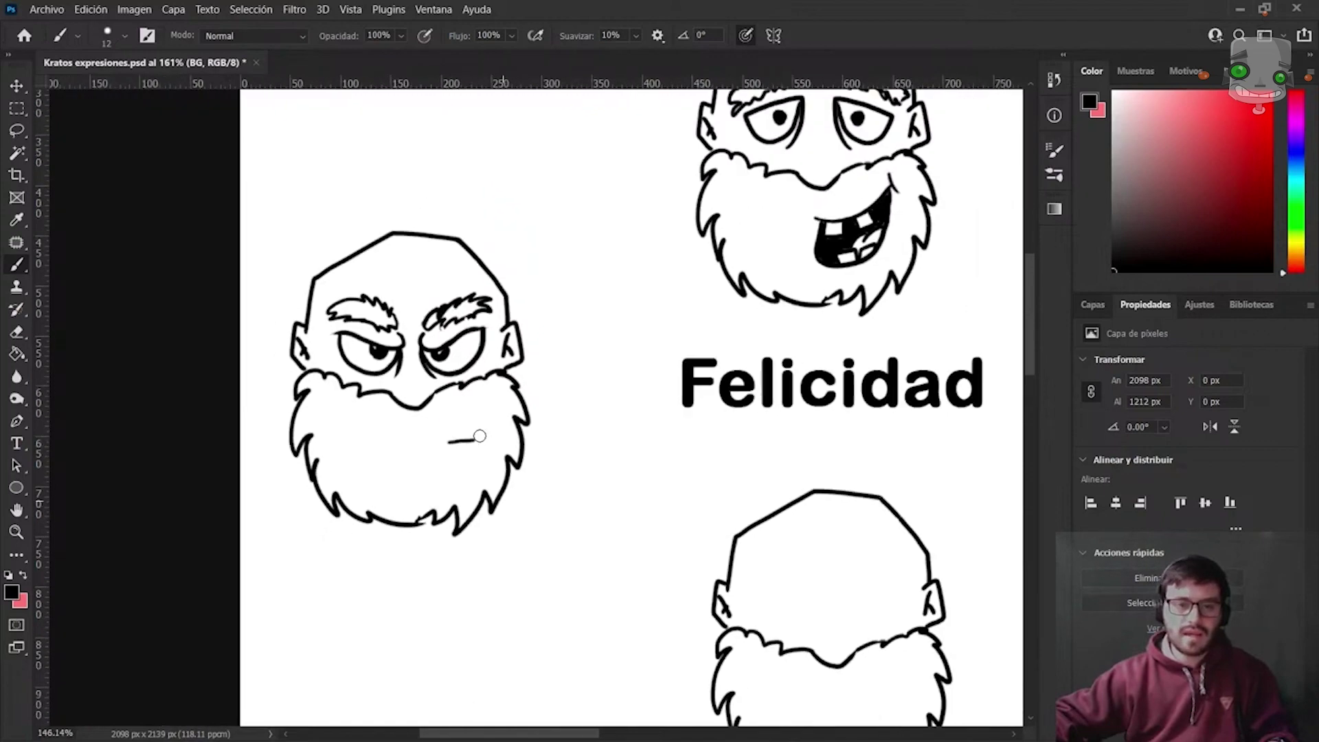
{"action": "scroll", "coordinate": [479, 436], "scroll_direction": "down", "scroll_amount": 2}
{"action": "left_click_drag", "start_coordinate": [650, 396], "coordinate": [519, 406]}
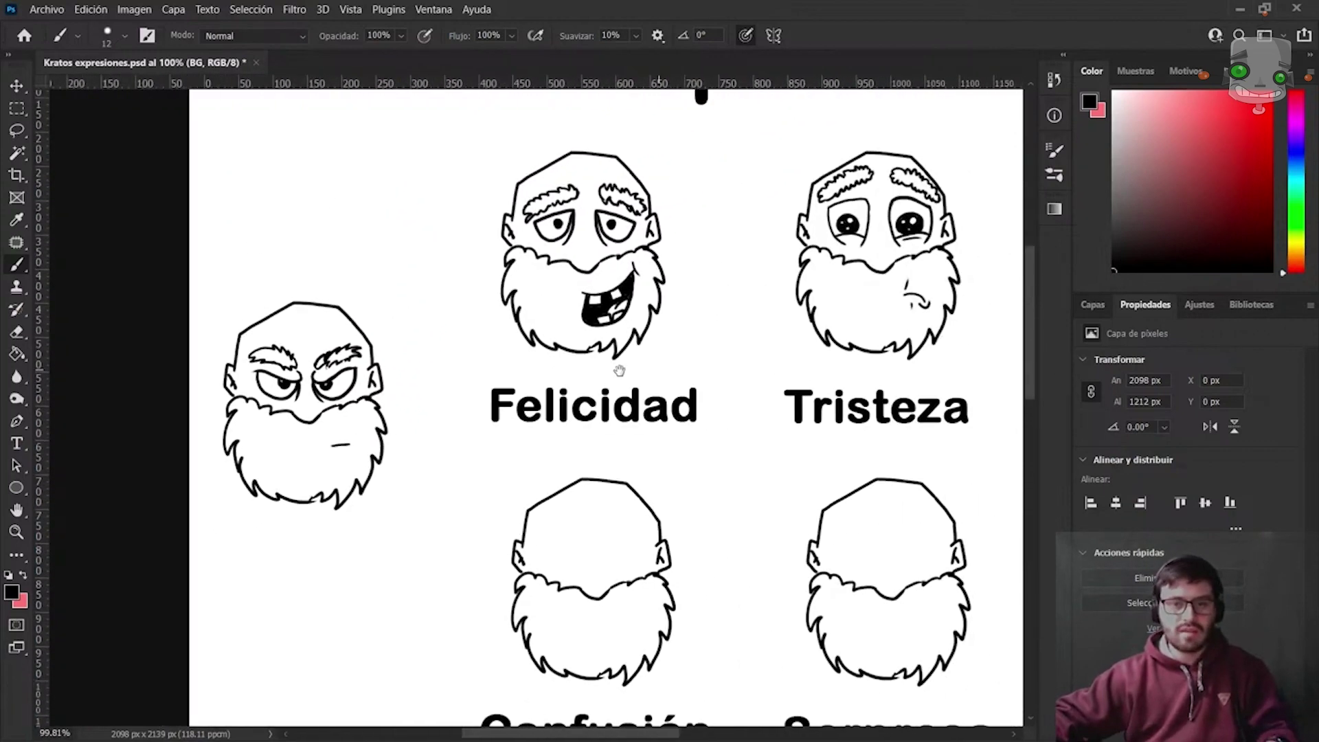
{"action": "left_click_drag", "start_coordinate": [725, 395], "coordinate": [438, 398]}
{"action": "left_click_drag", "start_coordinate": [864, 321], "coordinate": [755, 369]}
{"action": "mouse_move", "coordinate": [845, 372]}
{"action": "left_mouse_down"}
{"action": "mouse_move", "coordinate": [744, 424]}
{"action": "mouse_move", "coordinate": [857, 438]}
{"action": "left_mouse_up"}
{"action": "scroll", "coordinate": [732, 321], "scroll_direction": "up", "scroll_amount": 2}
{"action": "scroll", "coordinate": [735, 323], "scroll_direction": "up", "scroll_amount": 3}
{"action": "scroll", "coordinate": [735, 323], "scroll_direction": "down", "scroll_amount": 1}
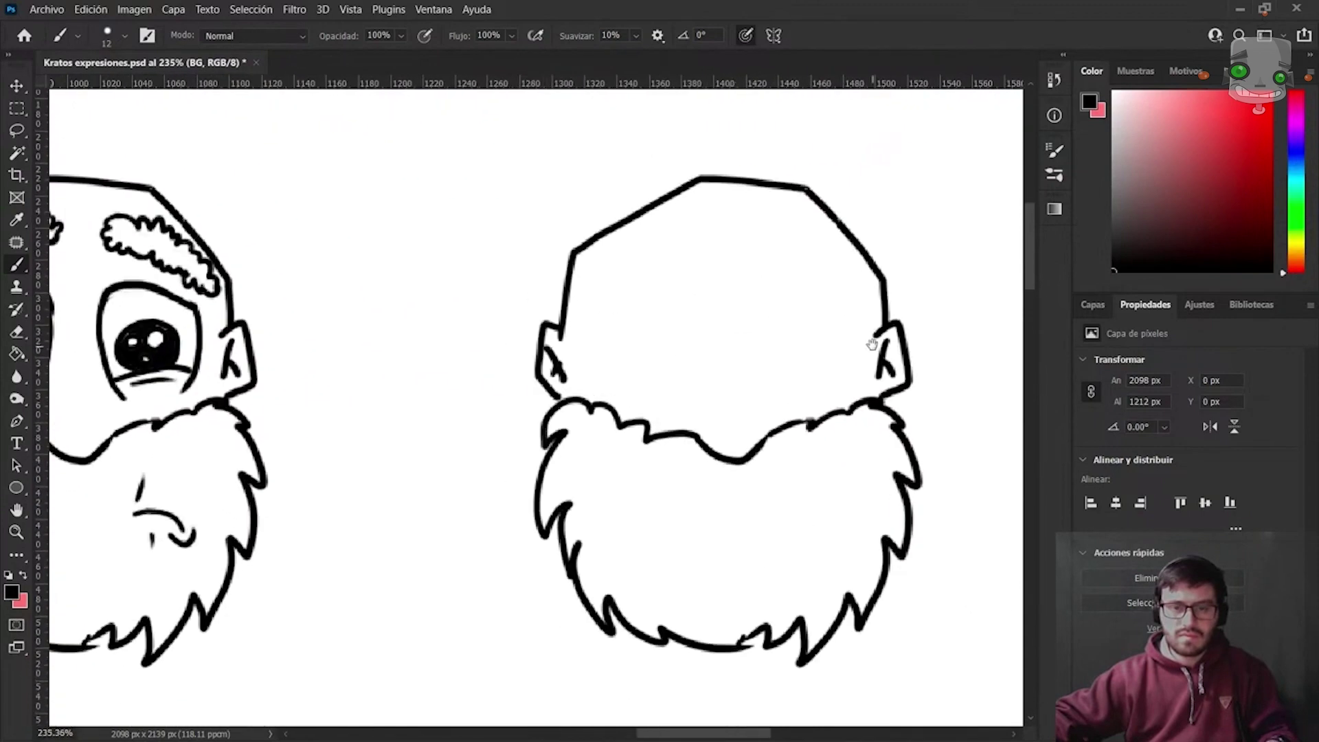
{"action": "scroll", "coordinate": [721, 330], "scroll_direction": "up", "scroll_amount": 2}
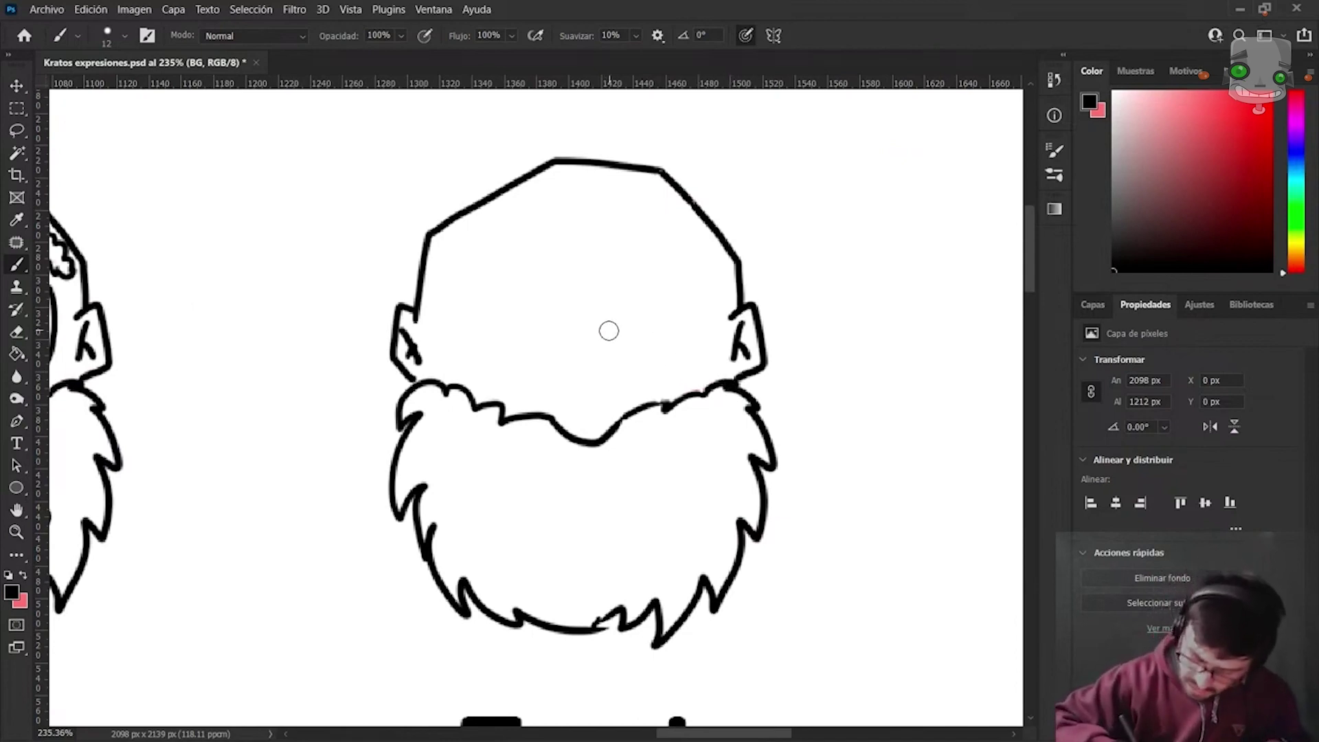
Draw two glaring Enojo eyes with sharply slanted upper lids, redoing the left eye's outline.
{"action": "left_click_drag", "start_coordinate": [637, 338], "coordinate": [707, 298]}
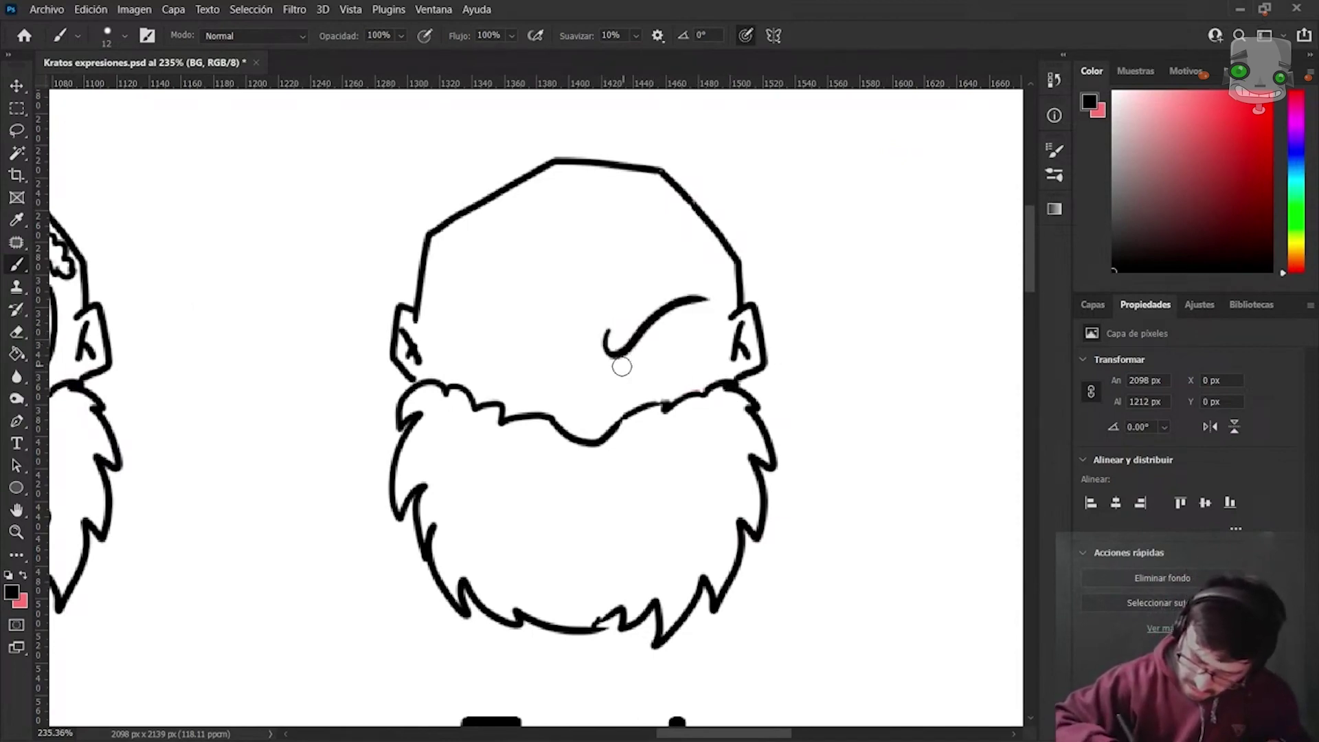
{"action": "mouse_move", "coordinate": [645, 387]}
{"action": "left_mouse_down"}
{"action": "mouse_move", "coordinate": [707, 350]}
{"action": "mouse_move", "coordinate": [710, 298]}
{"action": "left_mouse_up"}
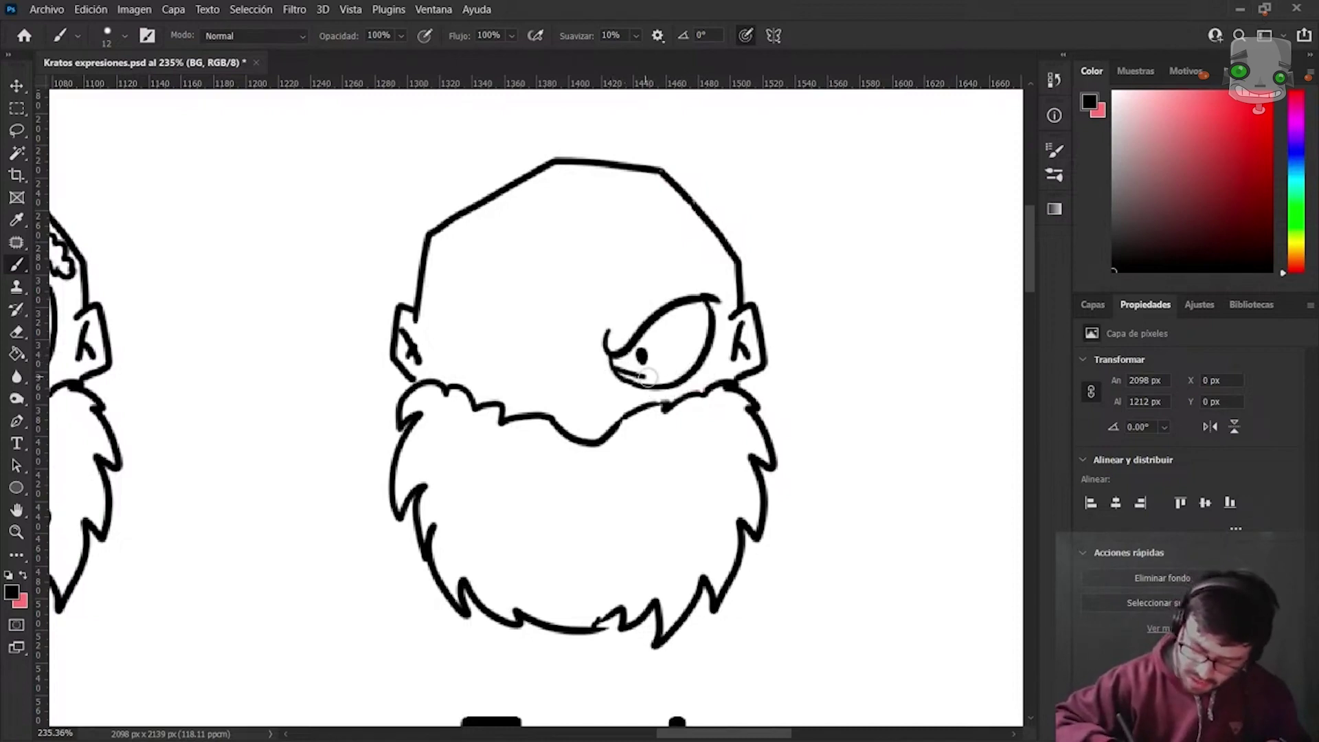
{"action": "key", "text": "e"}
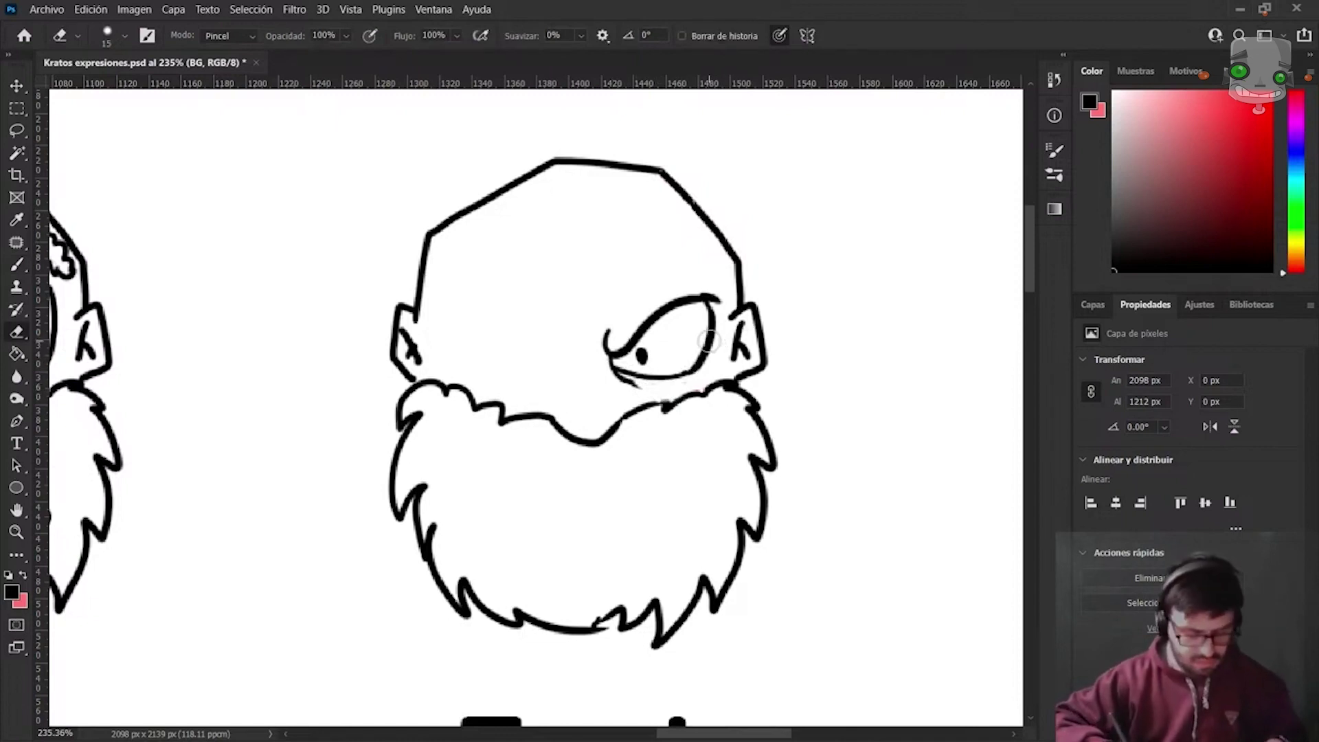
{"action": "key", "text": "b"}
{"action": "left_click_drag", "start_coordinate": [631, 385], "coordinate": [711, 340]}
{"action": "left_click_drag", "start_coordinate": [574, 343], "coordinate": [483, 300]}
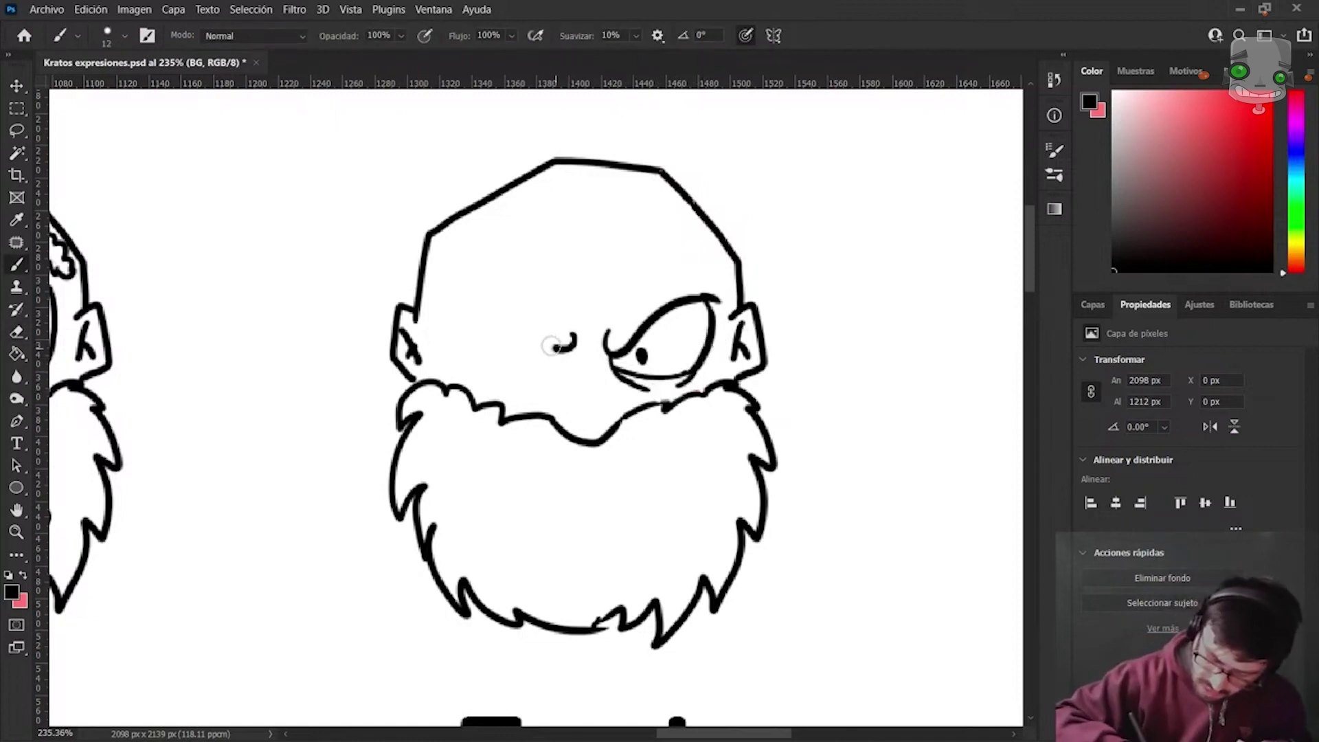
{"action": "key", "text": "ctrl+z"}
{"action": "mouse_move", "coordinate": [579, 338]}
{"action": "left_mouse_down"}
{"action": "mouse_move", "coordinate": [472, 302]}
{"action": "mouse_move", "coordinate": [576, 349]}
{"action": "mouse_move", "coordinate": [526, 395]}
{"action": "mouse_move", "coordinate": [474, 374]}
{"action": "left_mouse_up"}
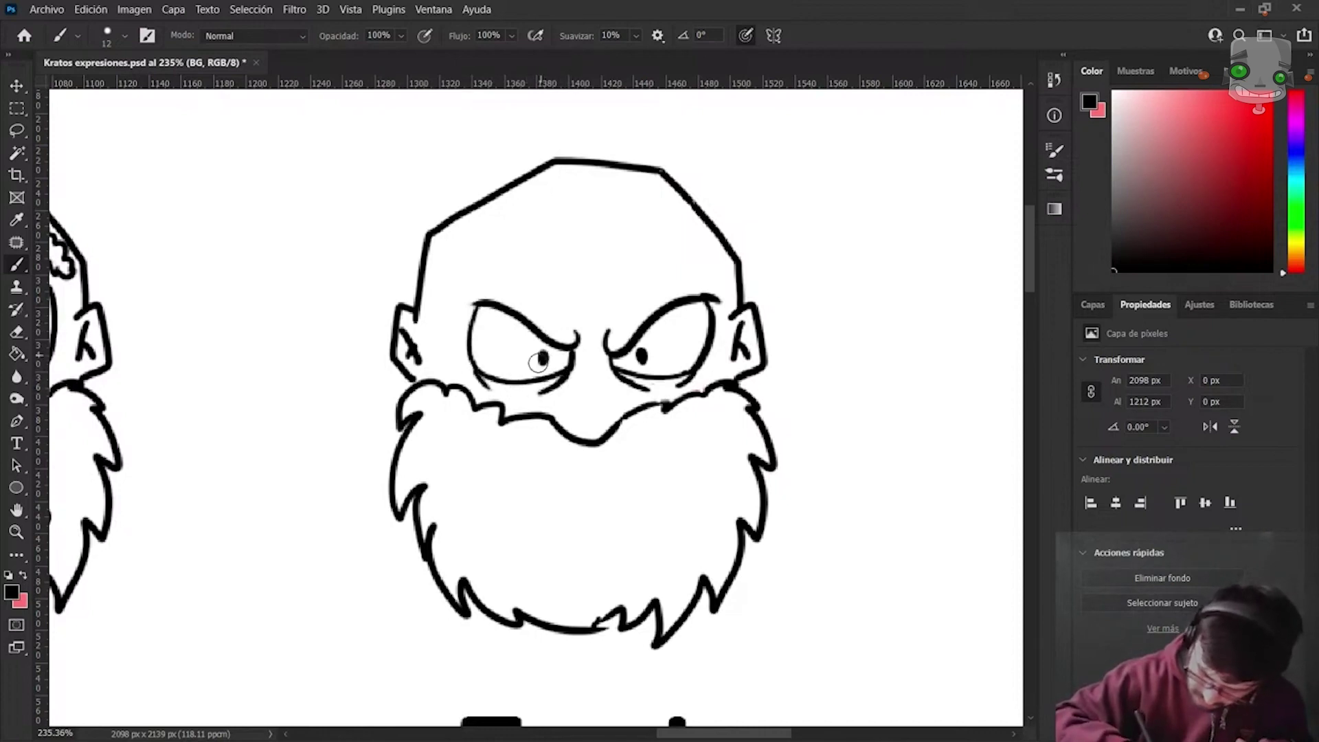
{"action": "mouse_move", "coordinate": [644, 398]}
{"action": "left_mouse_down"}
{"action": "mouse_move", "coordinate": [636, 382]}
{"action": "mouse_move", "coordinate": [738, 408]}
{"action": "left_mouse_up"}
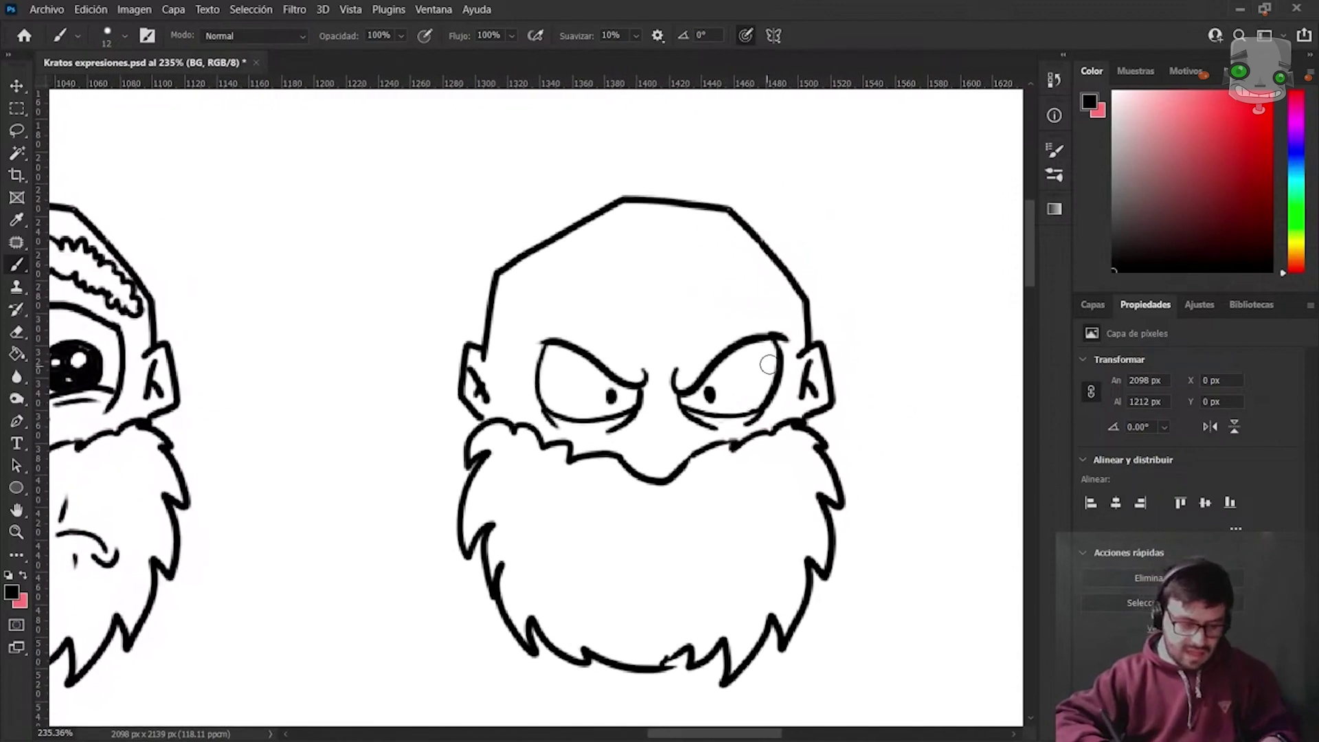
Draw bushy eyebrows on the Enojo head, with a frown crease between them and forehead wrinkles.
{"action": "mouse_move", "coordinate": [681, 342]}
{"action": "left_mouse_down"}
{"action": "mouse_move", "coordinate": [683, 361]}
{"action": "mouse_move", "coordinate": [690, 334]}
{"action": "left_mouse_up"}
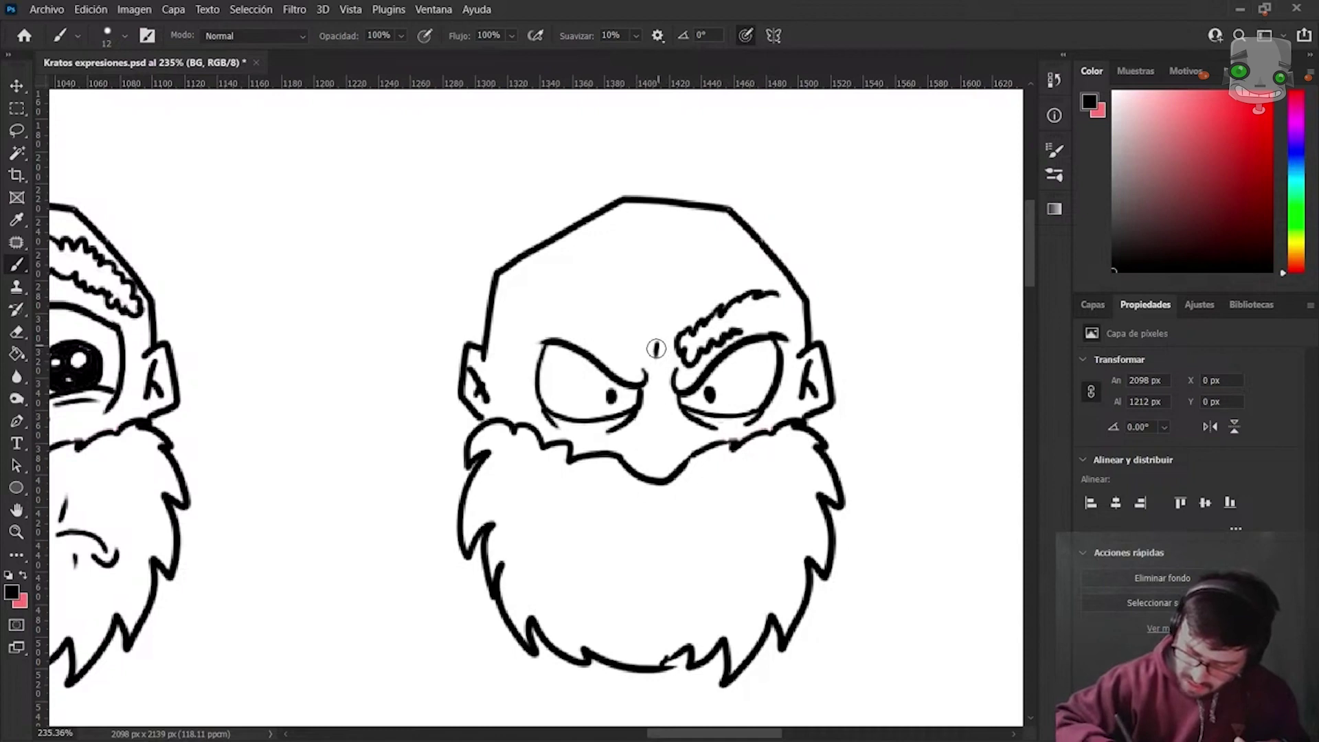
{"action": "left_click_drag", "start_coordinate": [739, 333], "coordinate": [773, 319]}
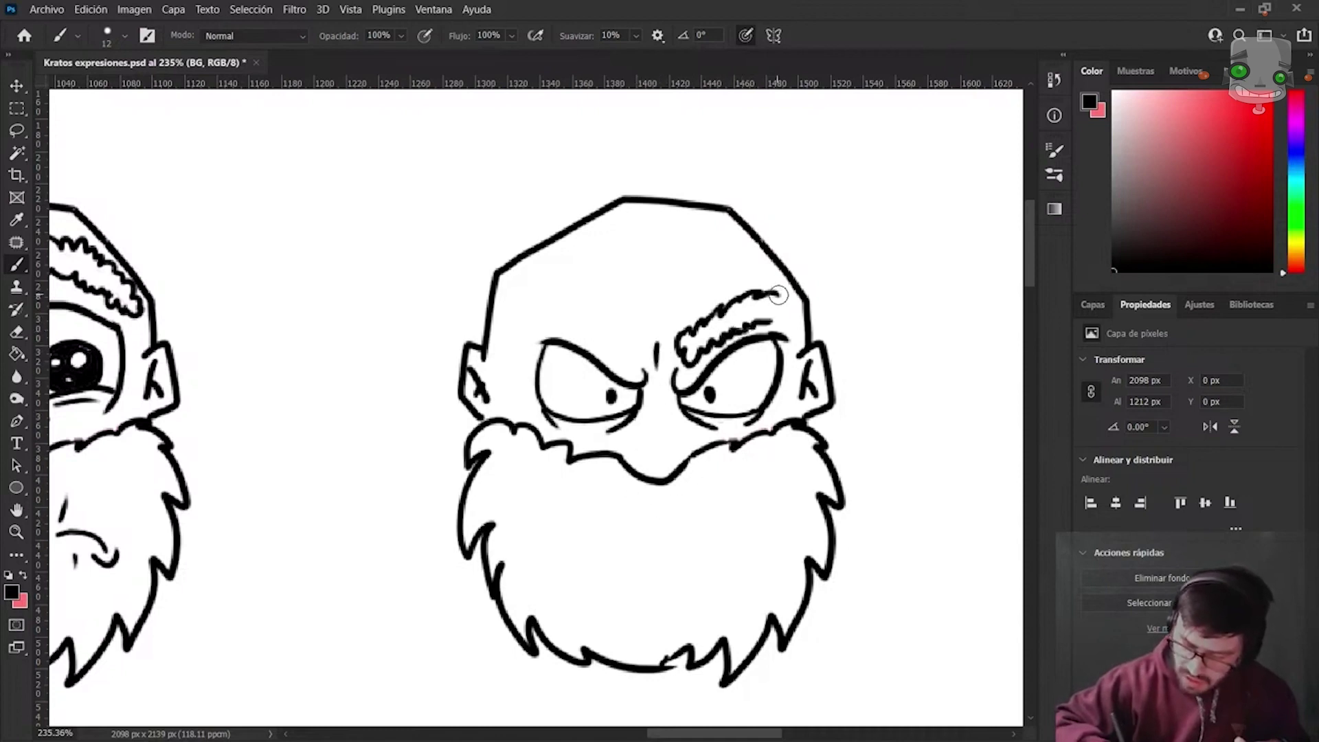
{"action": "mouse_move", "coordinate": [644, 338]}
{"action": "left_mouse_down"}
{"action": "mouse_move", "coordinate": [621, 361]}
{"action": "mouse_move", "coordinate": [597, 339]}
{"action": "mouse_move", "coordinate": [595, 311]}
{"action": "mouse_move", "coordinate": [645, 340]}
{"action": "left_mouse_up"}
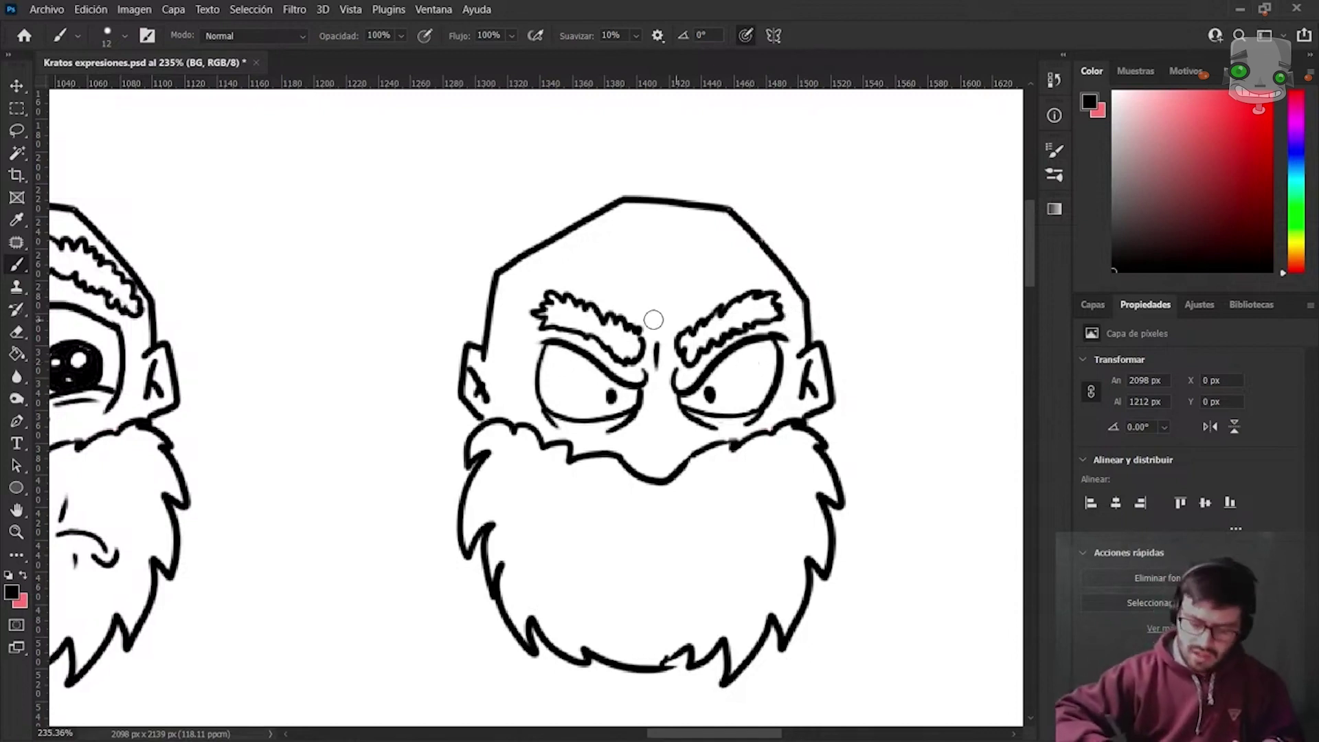
{"action": "mouse_move", "coordinate": [584, 269]}
{"action": "left_mouse_down"}
{"action": "mouse_move", "coordinate": [652, 307]}
{"action": "mouse_move", "coordinate": [708, 283]}
{"action": "left_mouse_up"}
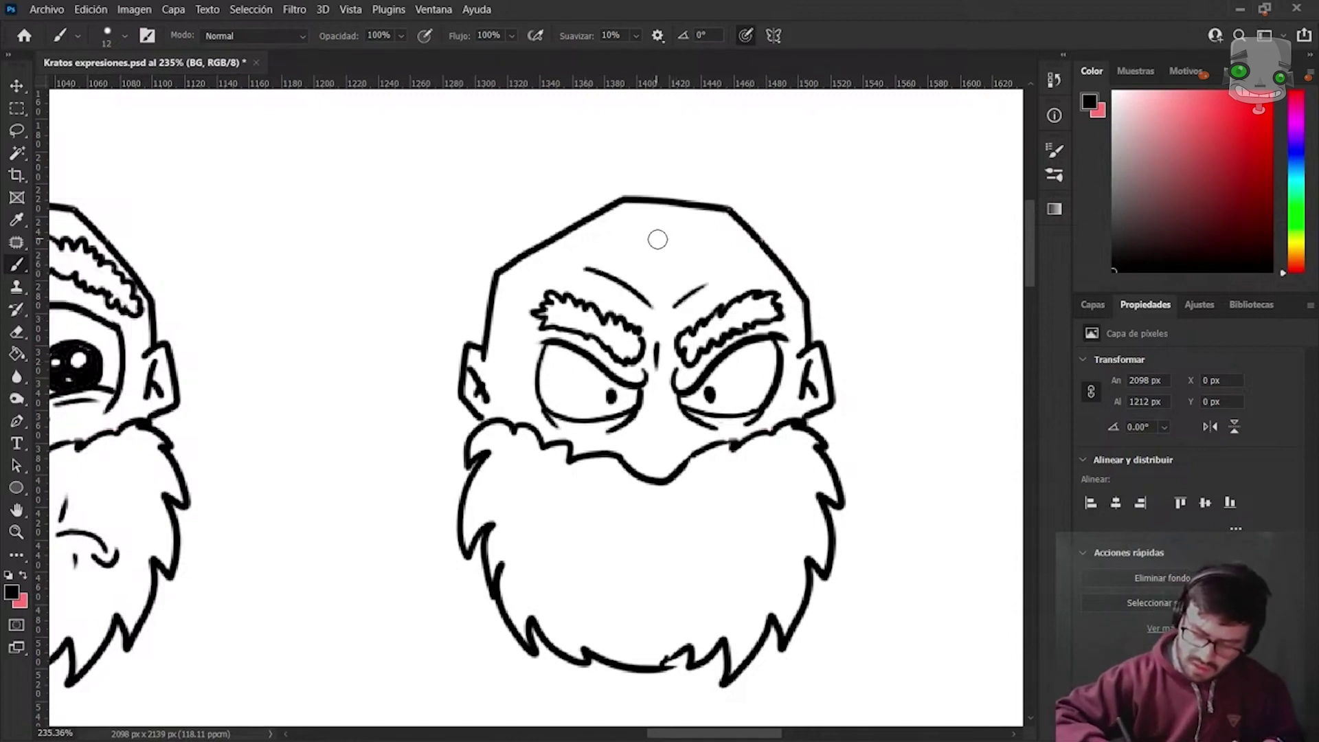
{"action": "mouse_move", "coordinate": [657, 239]}
{"action": "left_mouse_down"}
{"action": "mouse_move", "coordinate": [658, 271]}
{"action": "mouse_move", "coordinate": [640, 261]}
{"action": "mouse_move", "coordinate": [699, 263]}
{"action": "left_mouse_up"}
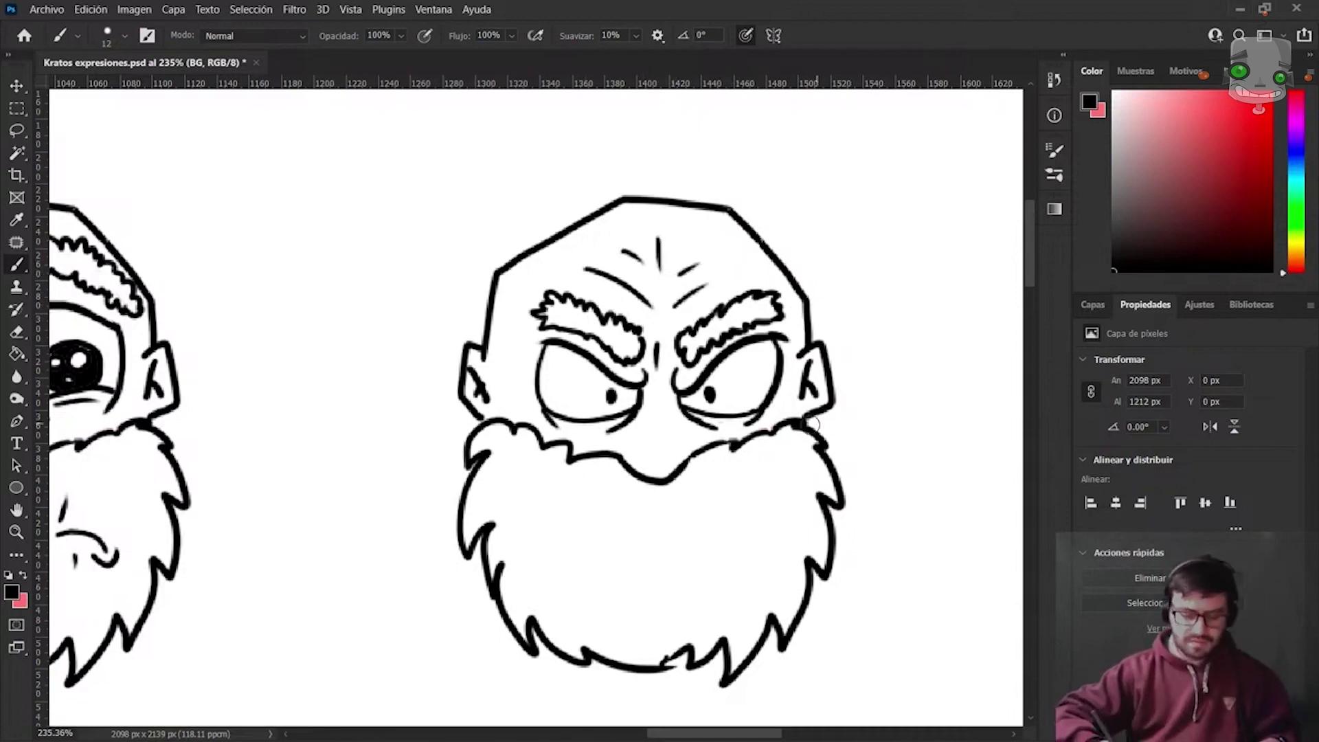
Try square and rounded snarling mouth shapes in the Enojo beard, undoing the rejected strokes.
{"action": "scroll", "coordinate": [809, 462], "scroll_direction": "down", "scroll_amount": 3}
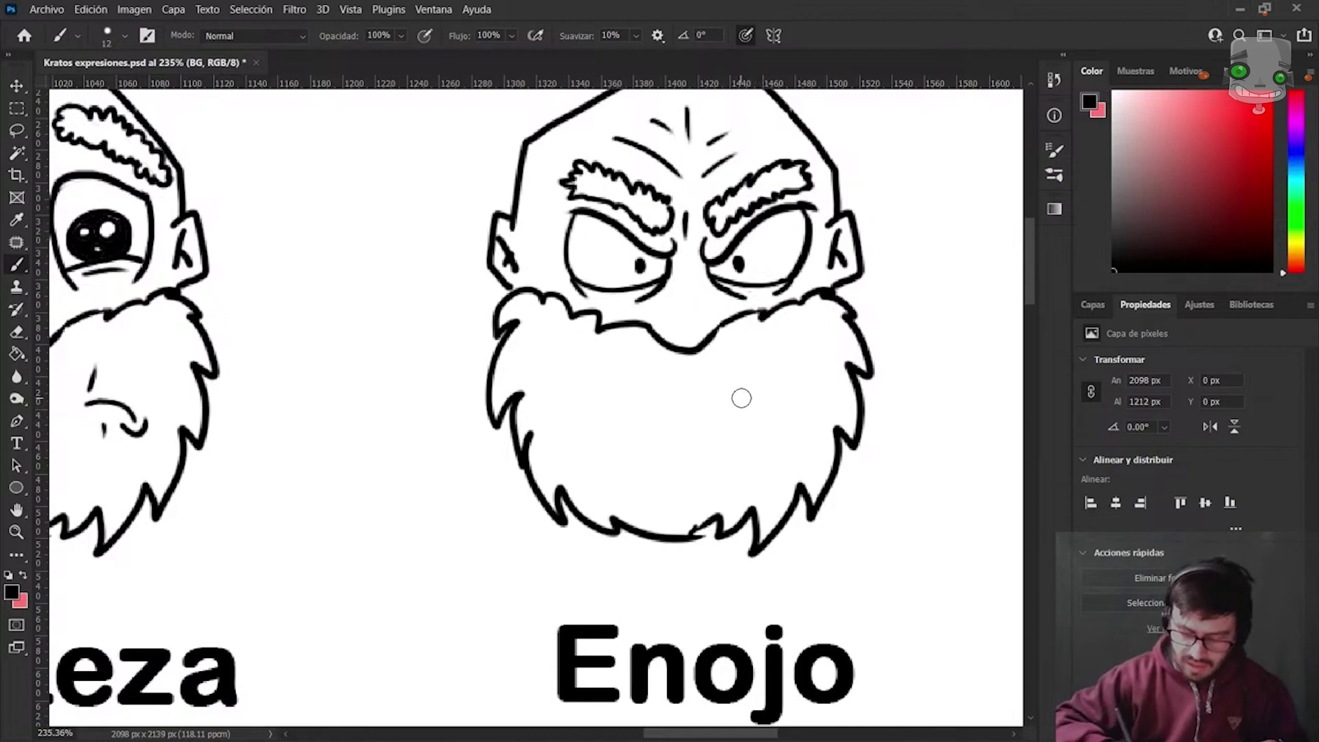
{"action": "mouse_move", "coordinate": [709, 379]}
{"action": "left_mouse_down"}
{"action": "mouse_move", "coordinate": [793, 363]}
{"action": "mouse_move", "coordinate": [801, 428]}
{"action": "mouse_move", "coordinate": [707, 395]}
{"action": "mouse_move", "coordinate": [716, 376]}
{"action": "mouse_move", "coordinate": [791, 405]}
{"action": "left_mouse_up"}
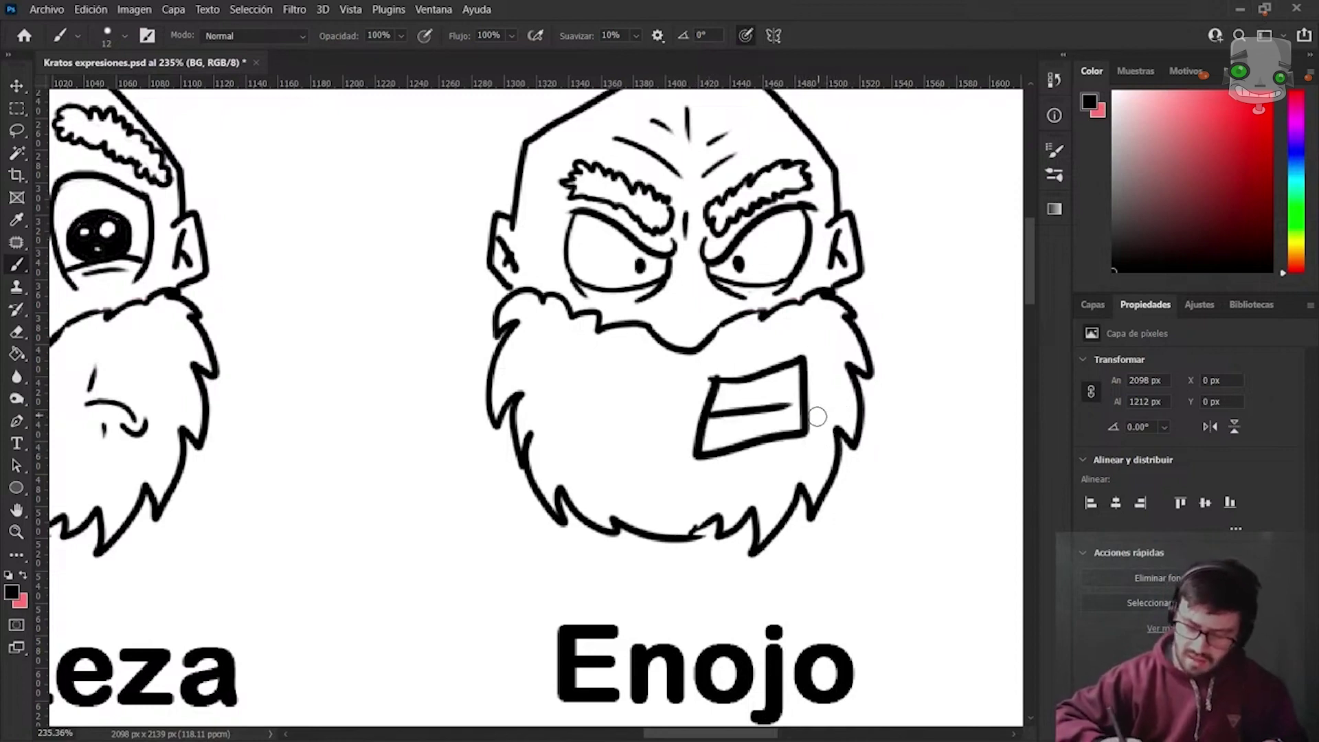
{"action": "key", "text": "ctrl+z"}
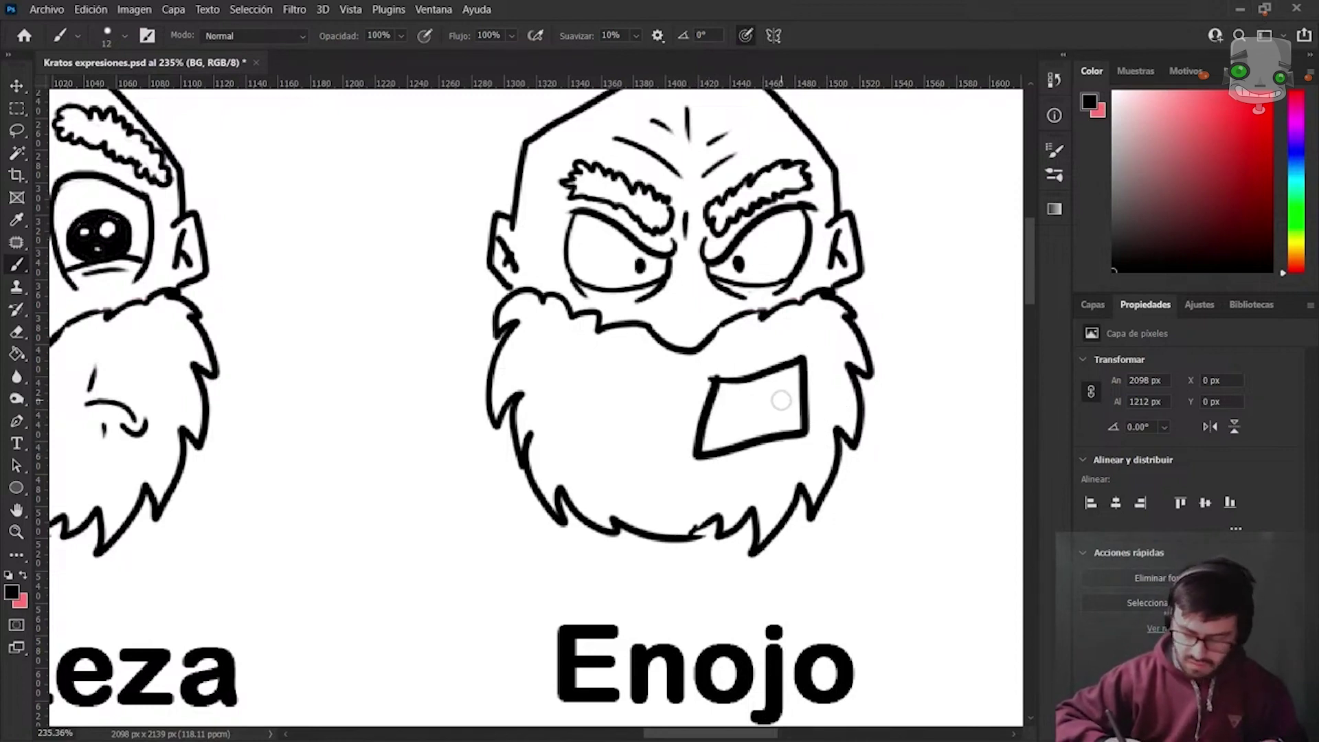
{"action": "key", "text": "ctrl+z"}
{"action": "key", "text": "ctrl+z"}
{"action": "key", "text": "ctrl+z"}
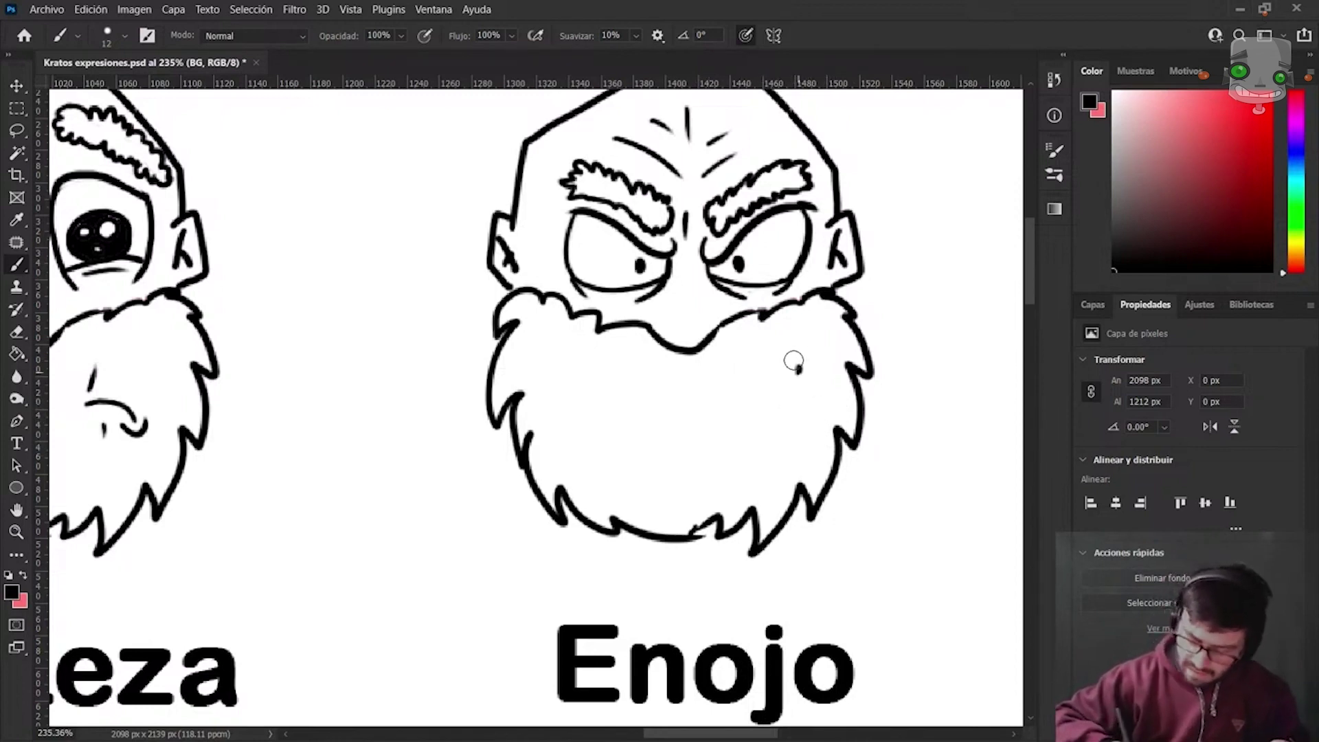
{"action": "mouse_move", "coordinate": [789, 362]}
{"action": "left_mouse_down"}
{"action": "mouse_move", "coordinate": [633, 397]}
{"action": "mouse_move", "coordinate": [803, 385]}
{"action": "mouse_move", "coordinate": [800, 366]}
{"action": "left_mouse_up"}
{"action": "left_click_drag", "start_coordinate": [684, 428], "coordinate": [805, 380]}
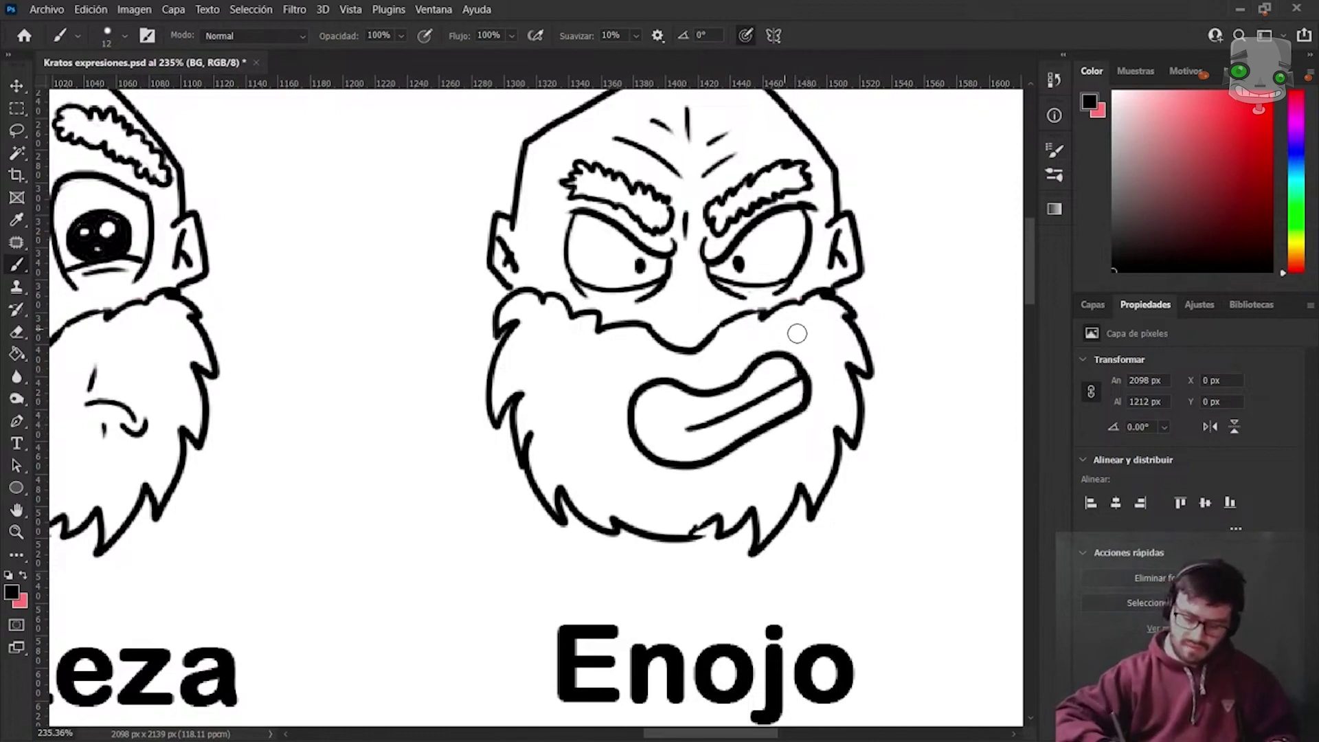
{"action": "left_click_drag", "start_coordinate": [780, 331], "coordinate": [814, 362]}
{"action": "left_click_drag", "start_coordinate": [628, 371], "coordinate": [616, 434]}
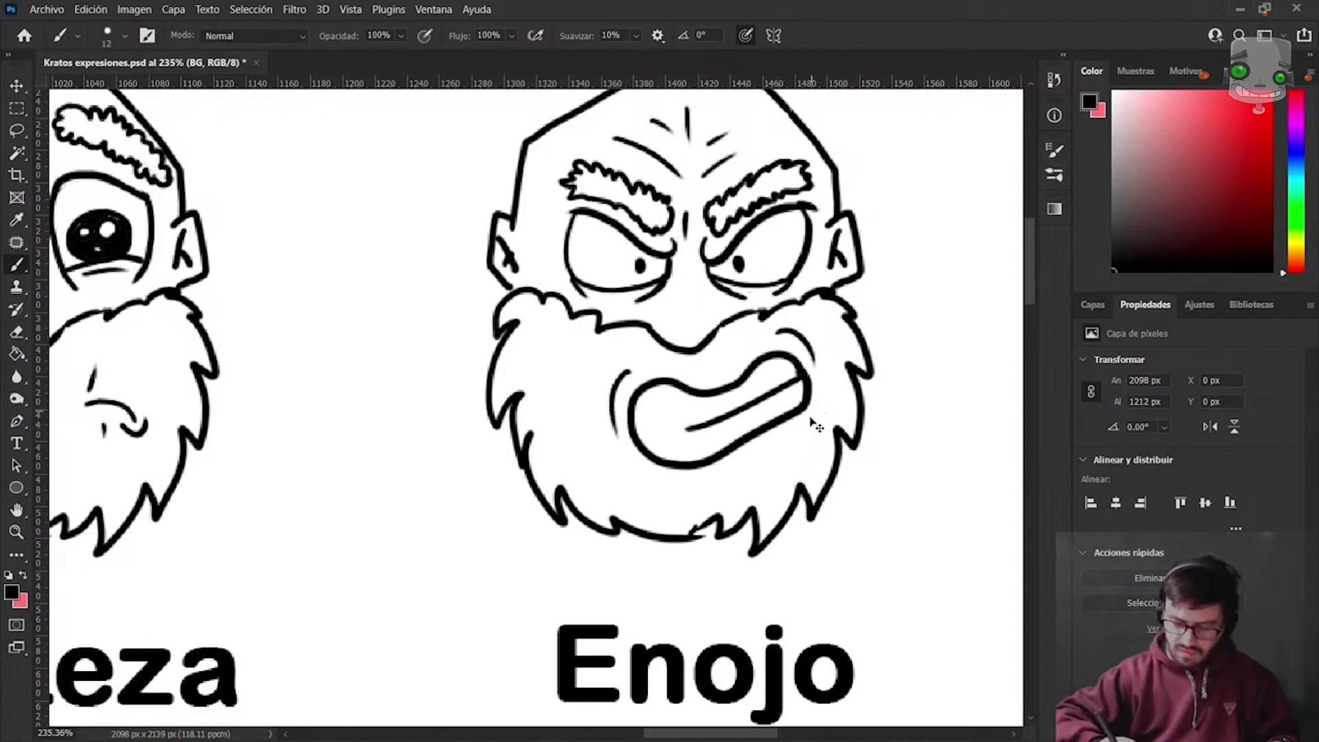
{"action": "key", "text": "ctrl+z"}
{"action": "key", "text": "ctrl+z"}
{"action": "key", "text": "ctrl+z"}
{"action": "key", "text": "ctrl+z"}
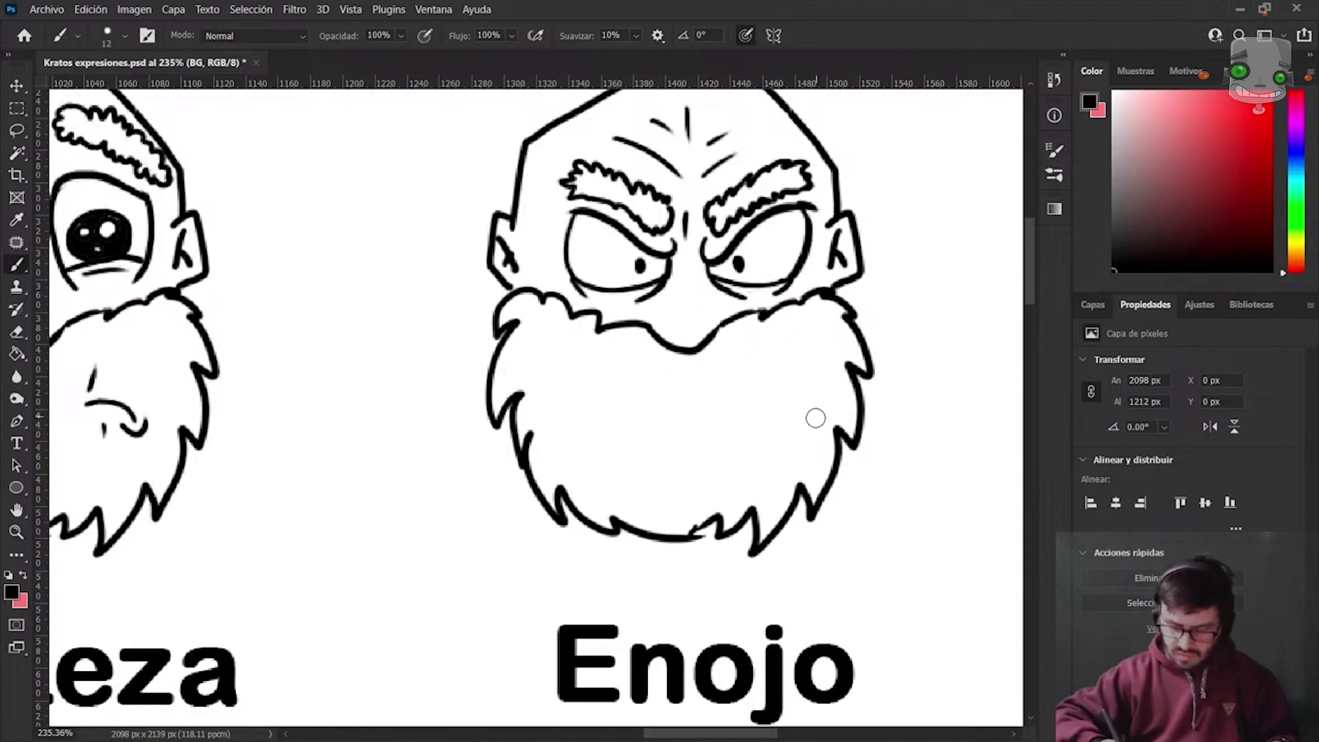
Outline a new lopsided mouth shape in the beard, retrying the tongue and cheek strokes.
{"action": "mouse_move", "coordinate": [810, 343]}
{"action": "left_mouse_down"}
{"action": "mouse_move", "coordinate": [798, 325]}
{"action": "mouse_move", "coordinate": [715, 443]}
{"action": "mouse_move", "coordinate": [827, 359]}
{"action": "mouse_move", "coordinate": [759, 402]}
{"action": "mouse_move", "coordinate": [832, 323]}
{"action": "left_mouse_up"}
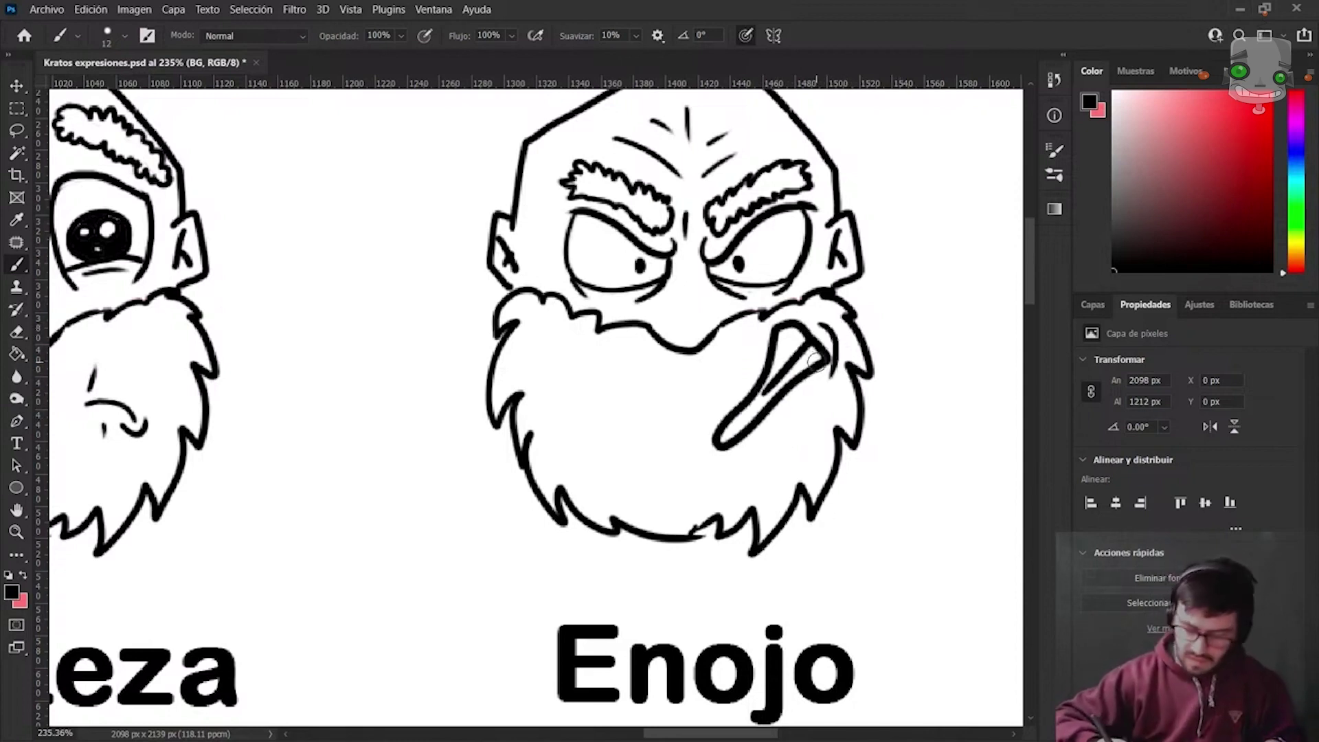
{"action": "key", "text": "ctrl+z"}
{"action": "key", "text": "ctrl+z"}
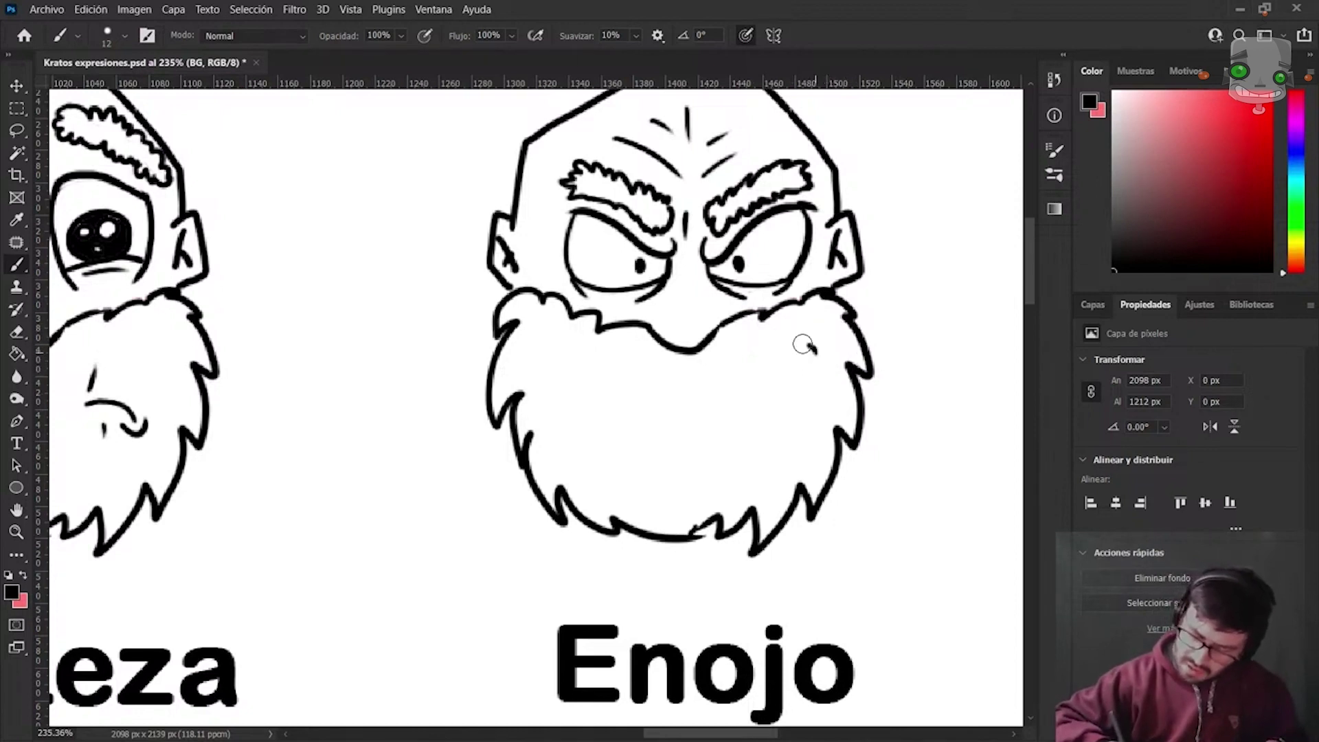
{"action": "mouse_move", "coordinate": [803, 344]}
{"action": "left_mouse_down"}
{"action": "mouse_move", "coordinate": [684, 415]}
{"action": "mouse_move", "coordinate": [750, 433]}
{"action": "mouse_move", "coordinate": [772, 402]}
{"action": "left_mouse_up"}
{"action": "key", "text": "ctrl+z"}
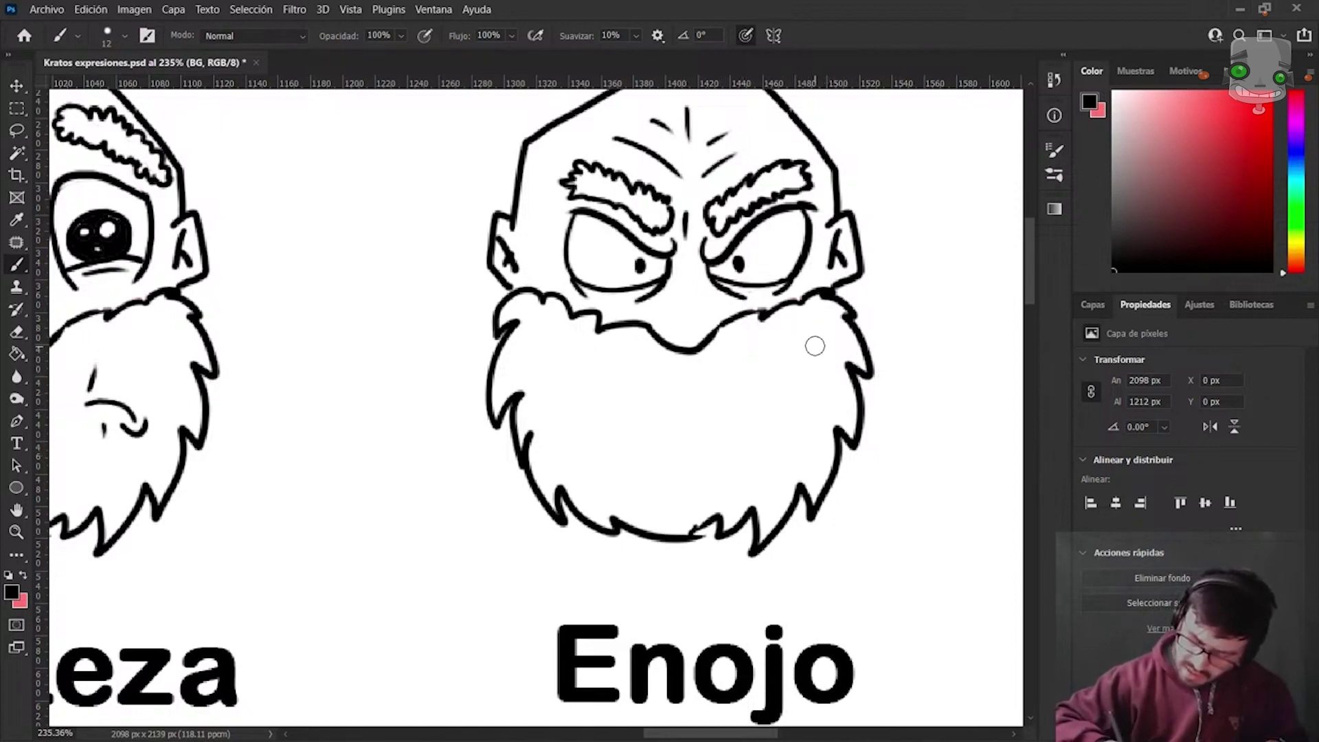
{"action": "mouse_move", "coordinate": [814, 346]}
{"action": "left_mouse_down"}
{"action": "mouse_move", "coordinate": [730, 377]}
{"action": "mouse_move", "coordinate": [719, 480]}
{"action": "mouse_move", "coordinate": [783, 405]}
{"action": "mouse_move", "coordinate": [822, 402]}
{"action": "left_mouse_up"}
{"action": "left_click_drag", "start_coordinate": [725, 411], "coordinate": [824, 347]}
{"action": "mouse_move", "coordinate": [814, 319]}
{"action": "left_mouse_down"}
{"action": "mouse_move", "coordinate": [827, 360]}
{"action": "mouse_move", "coordinate": [817, 391]}
{"action": "left_mouse_up"}
{"action": "left_click_drag", "start_coordinate": [669, 374], "coordinate": [649, 467]}
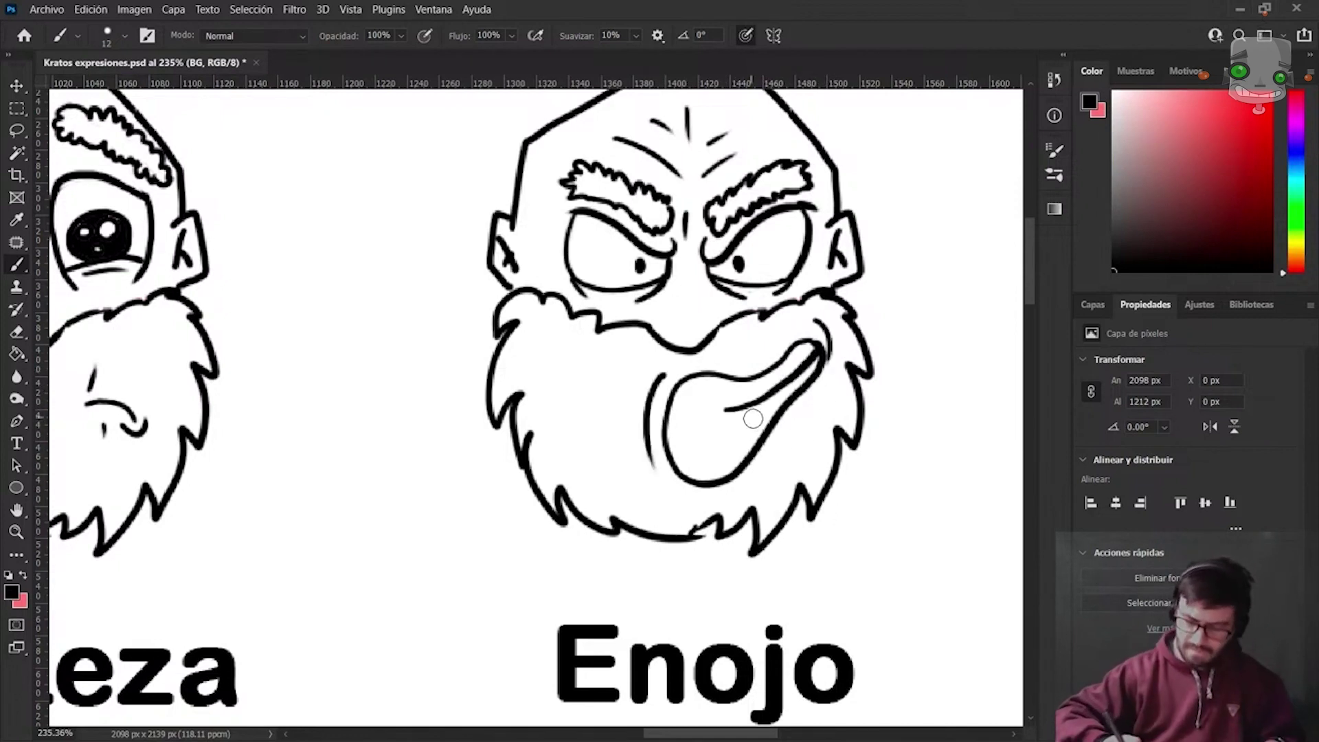
{"action": "key", "text": "ctrl+z"}
{"action": "key", "text": "ctrl+z"}
{"action": "key", "text": "ctrl+z"}
Redraw the tongue line and cheek curve, and add a stitch mark across the tongue scar.
{"action": "left_click_drag", "start_coordinate": [710, 429], "coordinate": [828, 358]}
{"action": "left_click_drag", "start_coordinate": [661, 376], "coordinate": [647, 457]}
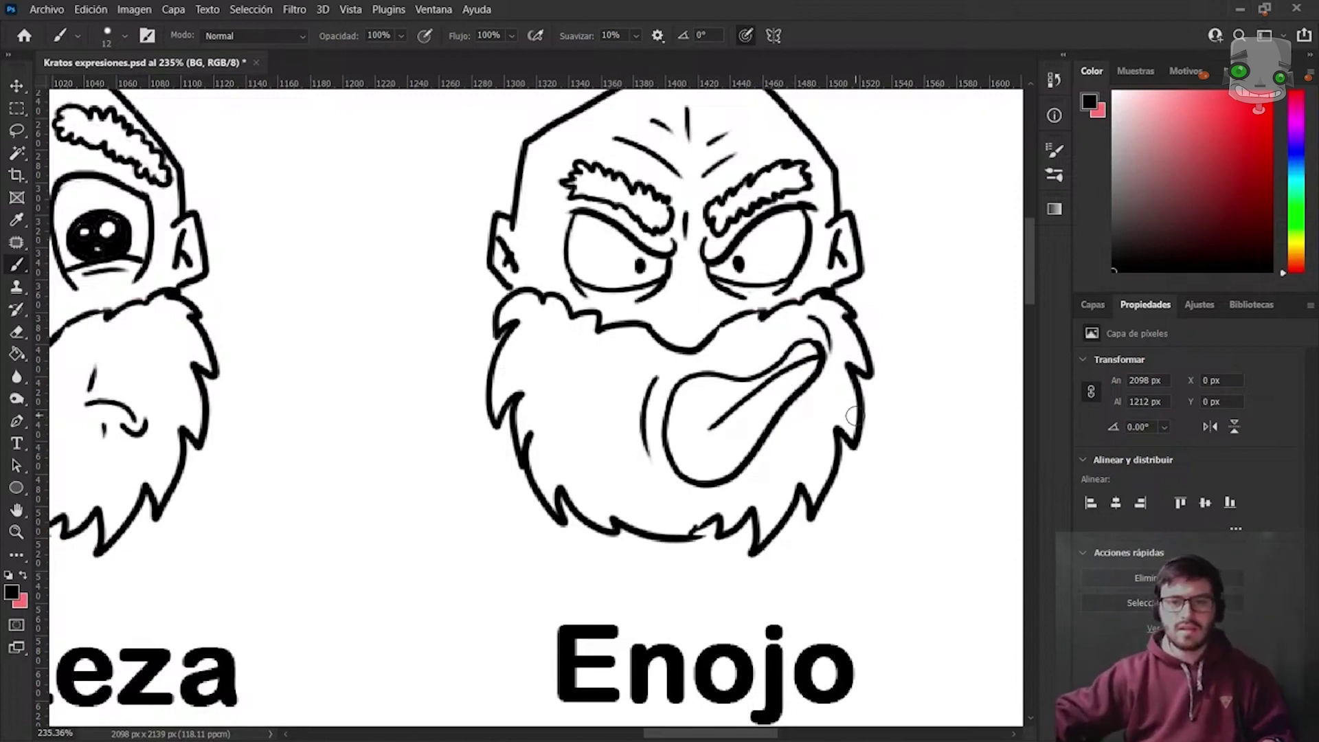
{"action": "scroll", "coordinate": [854, 415], "scroll_direction": "down", "scroll_amount": 1}
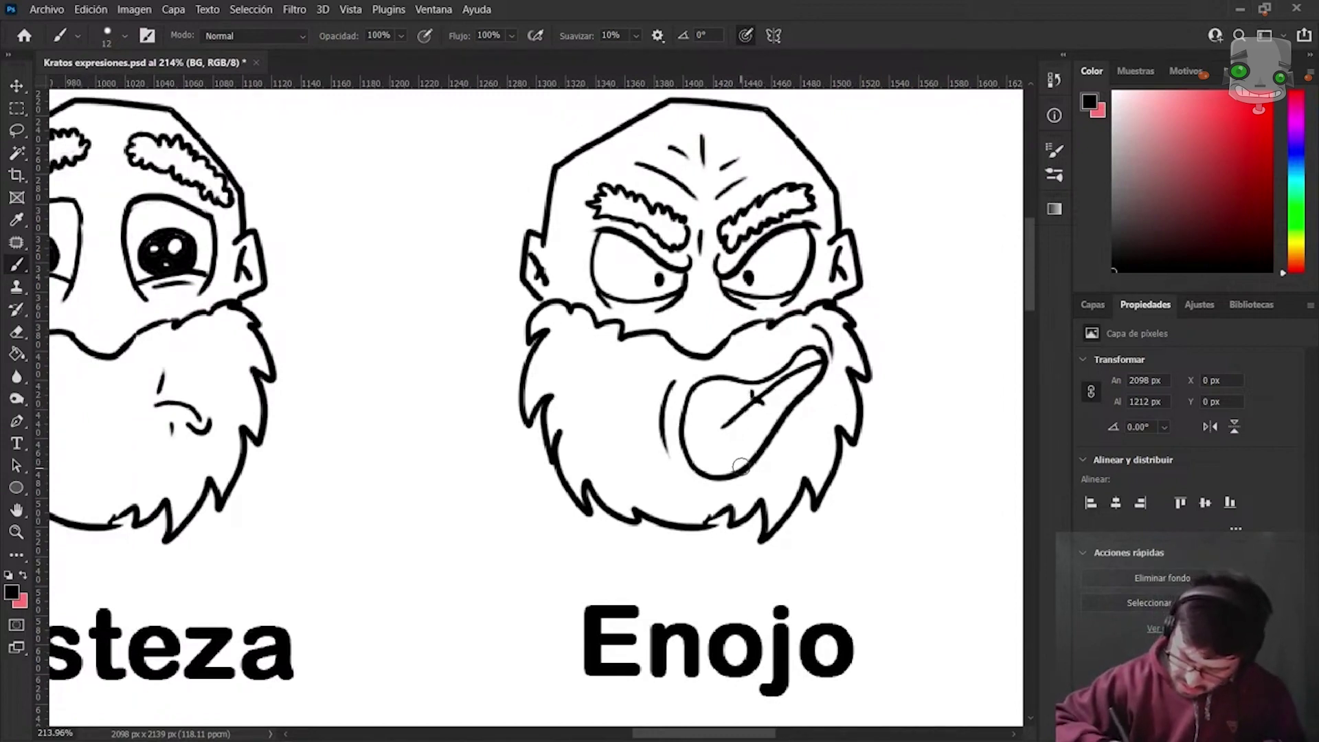
{"action": "left_click_drag", "start_coordinate": [728, 417], "coordinate": [736, 428]}
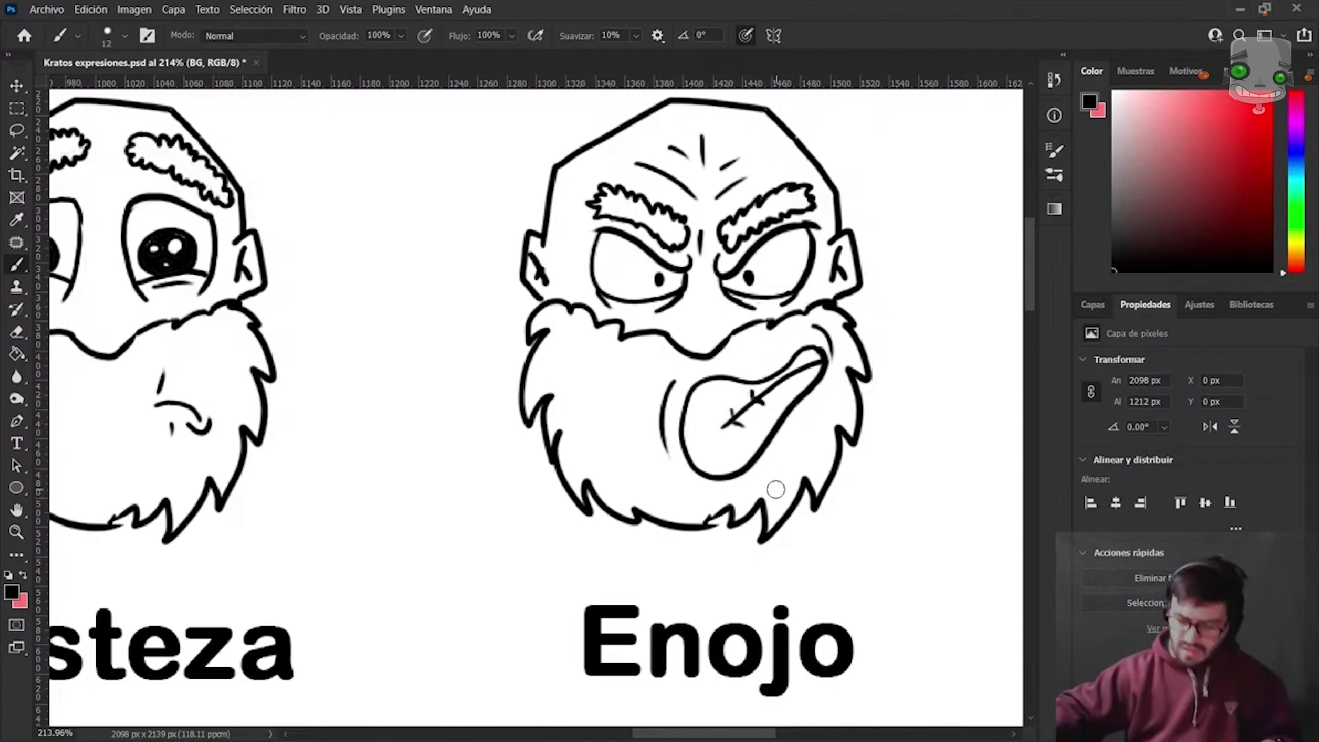
{"action": "scroll", "coordinate": [776, 489], "scroll_direction": "down", "scroll_amount": 2}
{"action": "scroll", "coordinate": [776, 489], "scroll_direction": "down", "scroll_amount": 2}
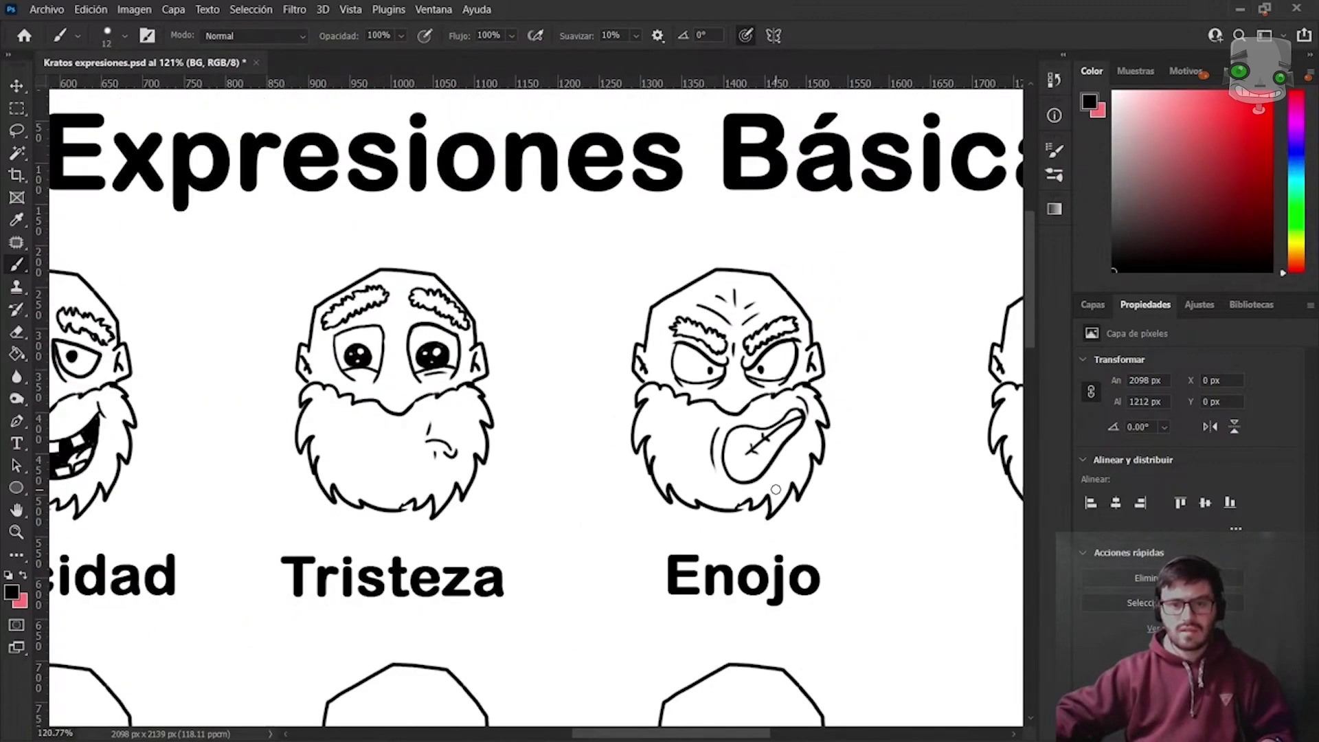
{"action": "scroll", "coordinate": [775, 489], "scroll_direction": "up", "scroll_amount": 1}
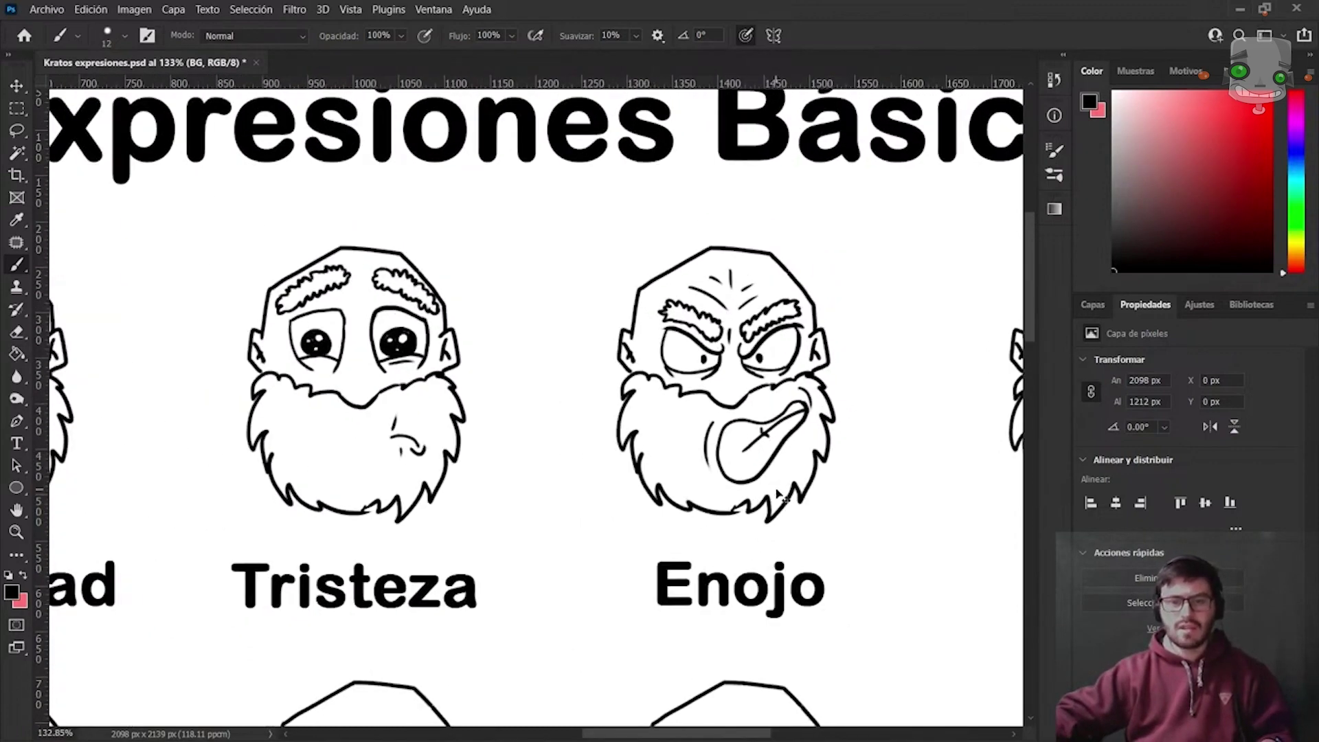
{"action": "scroll", "coordinate": [775, 489], "scroll_direction": "down", "scroll_amount": 2}
{"action": "scroll", "coordinate": [775, 489], "scroll_direction": "down", "scroll_amount": 1}
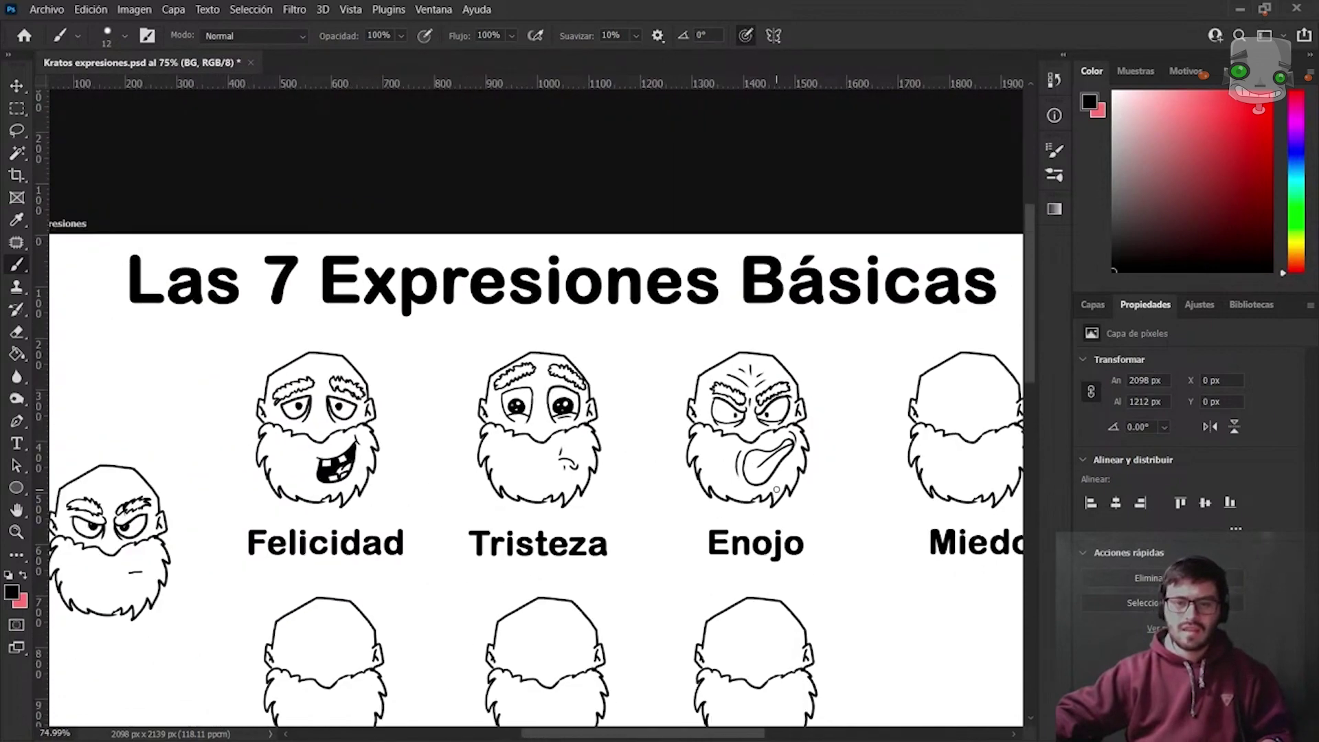
{"action": "scroll", "coordinate": [776, 489], "scroll_direction": "up", "scroll_amount": 2}
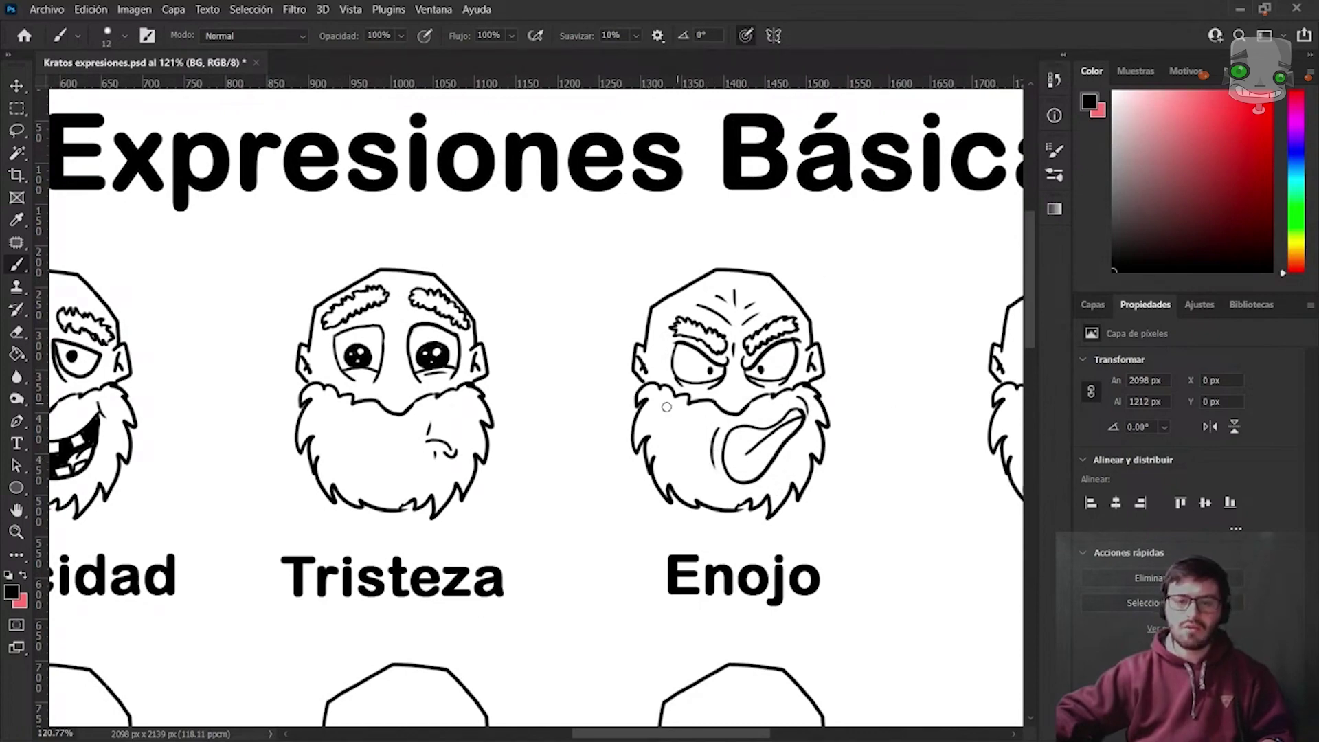
{"action": "scroll", "coordinate": [656, 438], "scroll_direction": "down", "scroll_amount": 2}
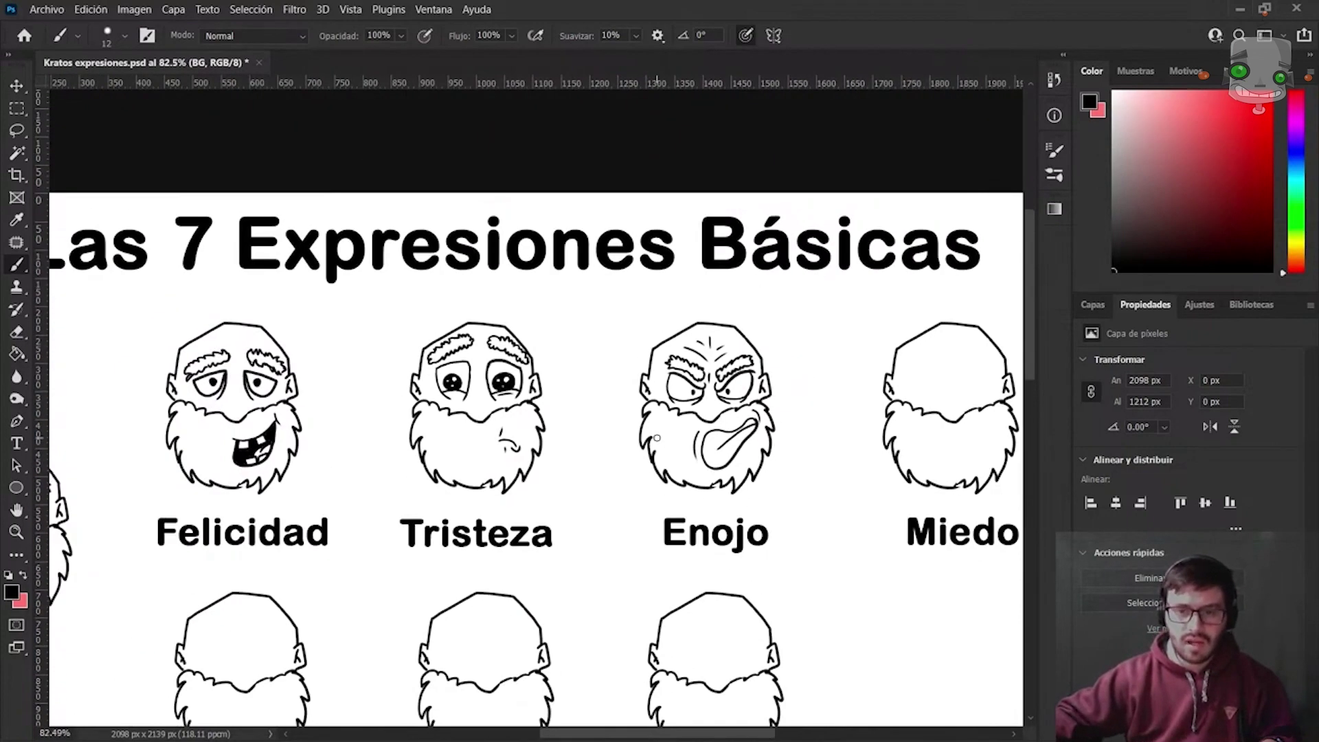
{"action": "mouse_move", "coordinate": [870, 403]}
{"action": "left_mouse_down"}
{"action": "mouse_move", "coordinate": [604, 384]}
{"action": "mouse_move", "coordinate": [653, 404]}
{"action": "left_mouse_up"}
{"action": "scroll", "coordinate": [770, 419], "scroll_direction": "up", "scroll_amount": 3}
{"action": "scroll", "coordinate": [774, 425], "scroll_direction": "up", "scroll_amount": 2}
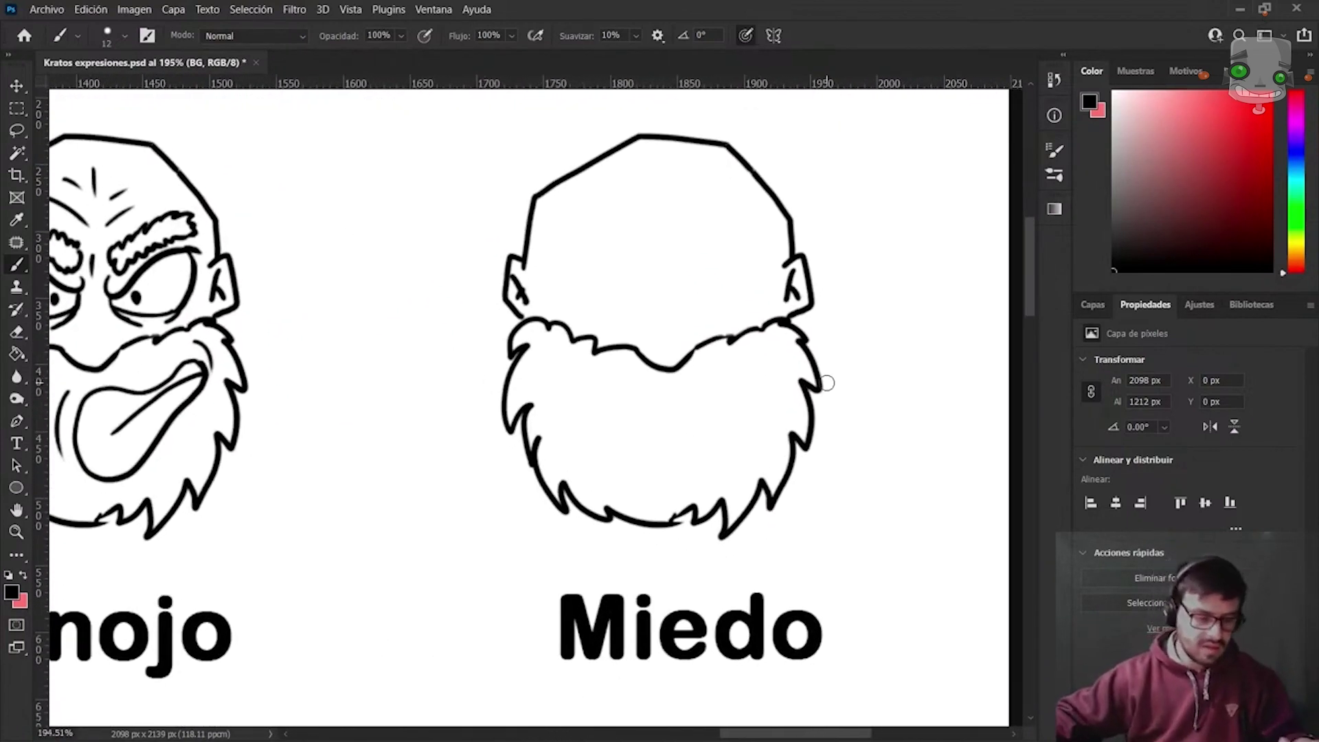
{"action": "scroll", "coordinate": [700, 371], "scroll_direction": "up", "scroll_amount": 1}
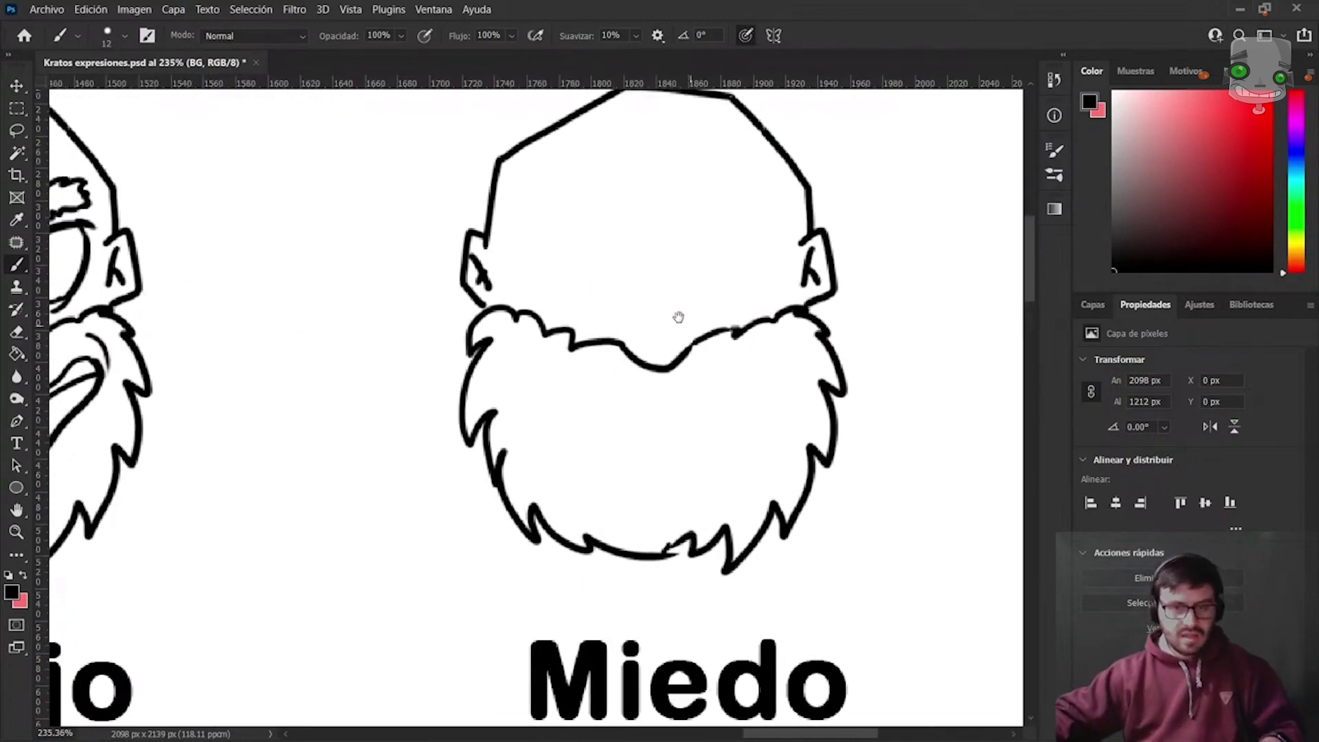
Undo the curved eyebrow stroke and outline a wide crescent eye on the Miedo head.
{"action": "left_click_drag", "start_coordinate": [677, 315], "coordinate": [658, 352]}
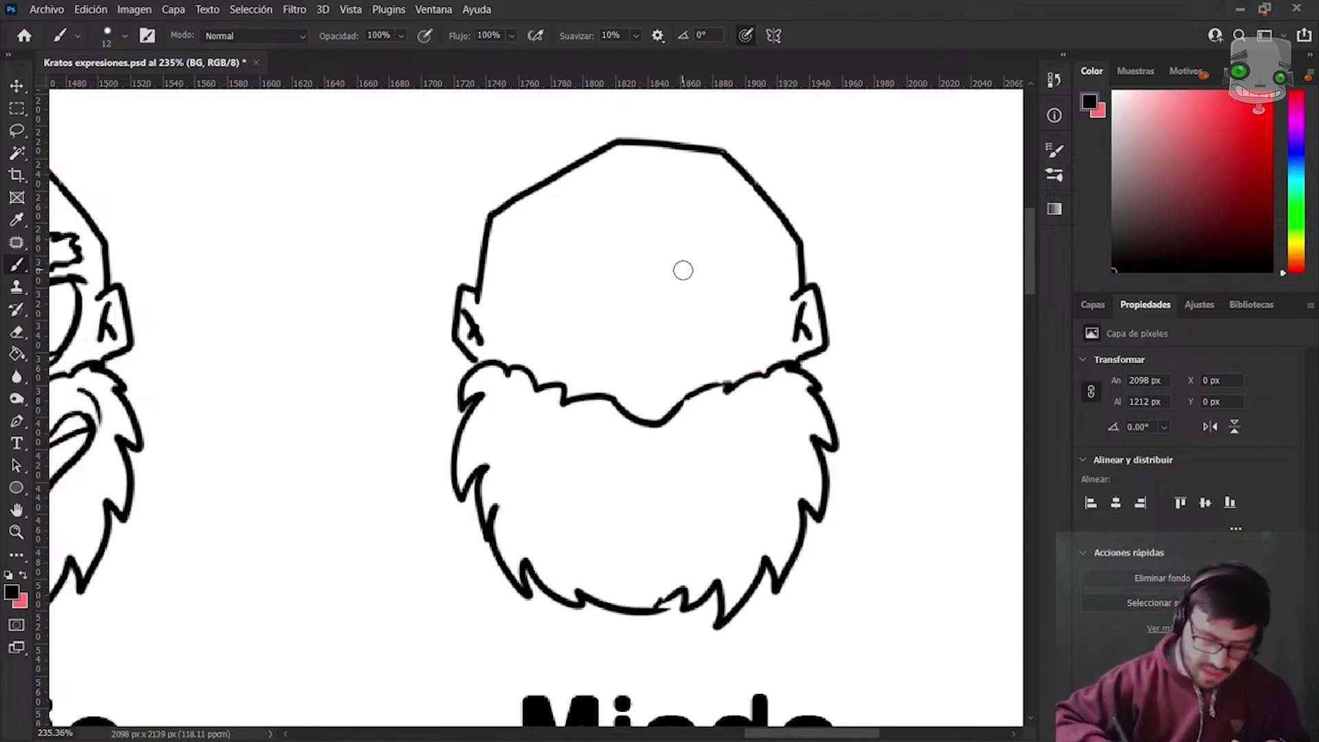
{"action": "key", "text": "ctrl+z"}
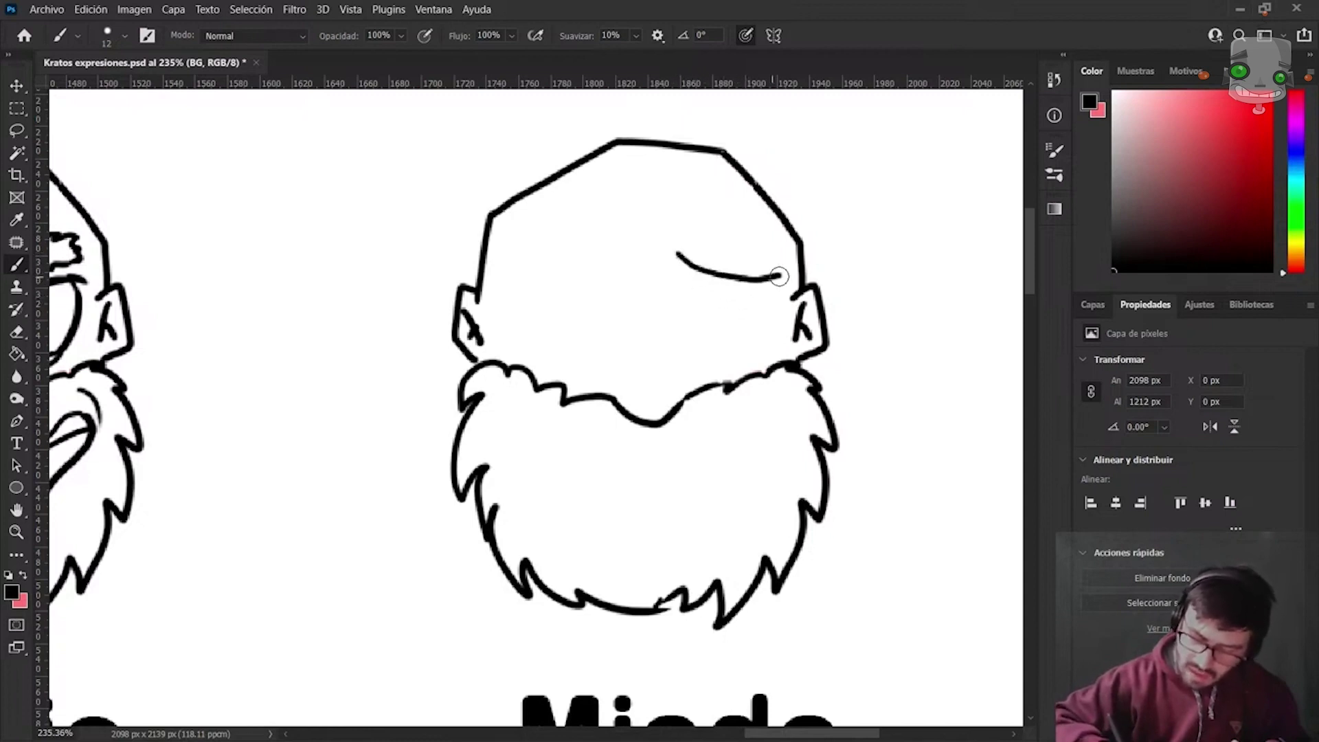
{"action": "left_click_drag", "start_coordinate": [677, 254], "coordinate": [693, 353]}
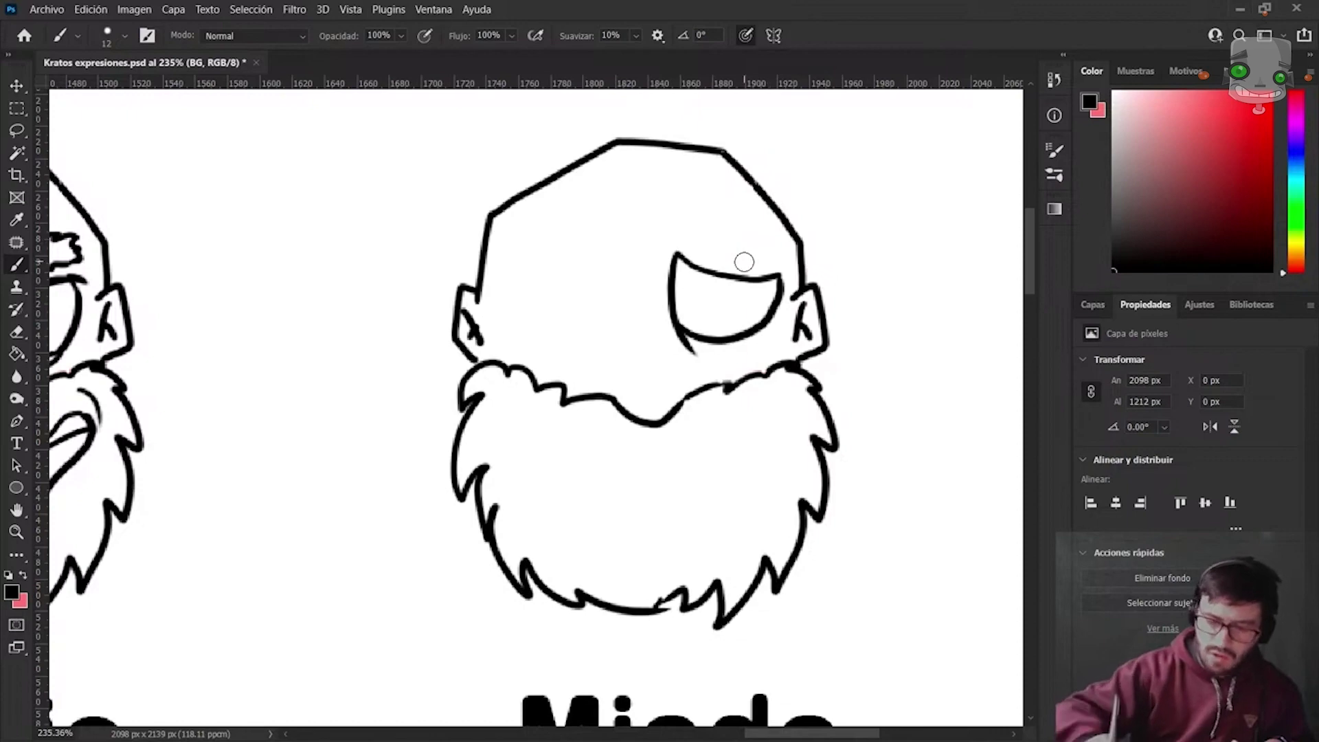
{"action": "scroll", "coordinate": [834, 451], "scroll_direction": "down", "scroll_amount": 2}
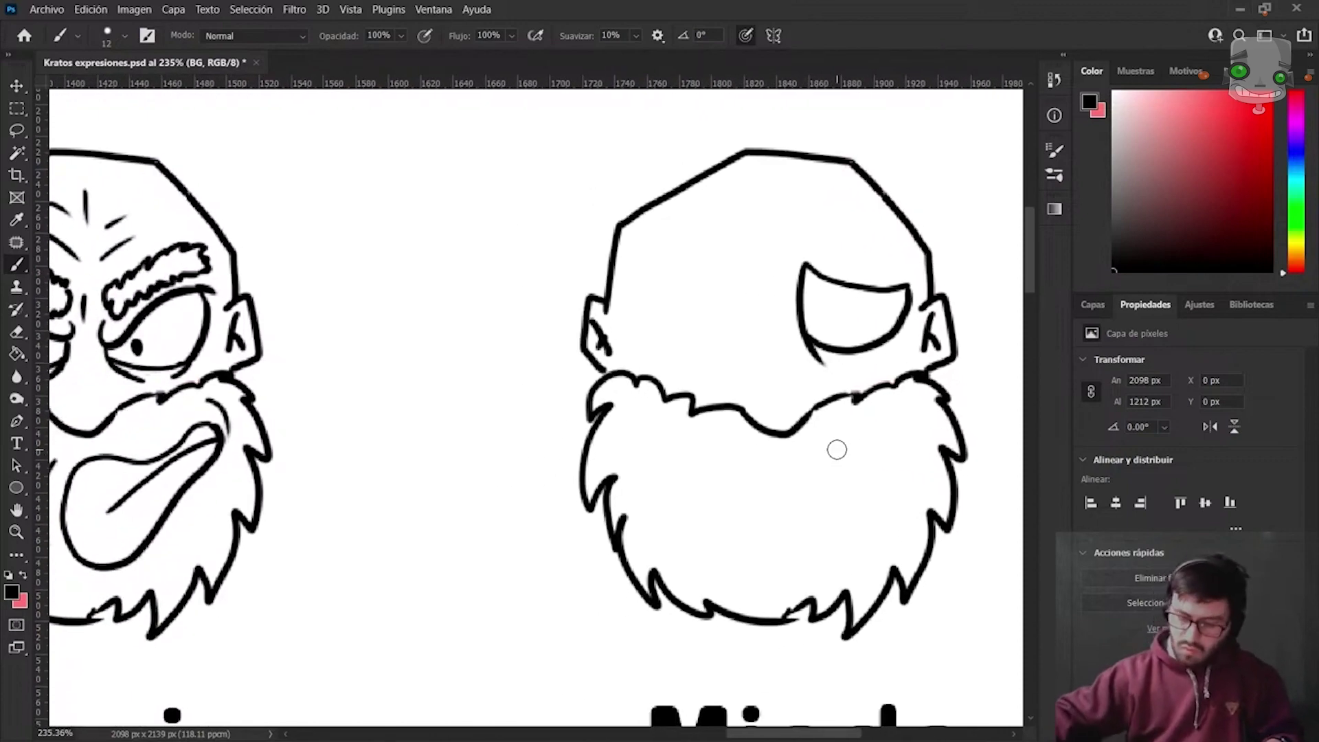
{"action": "scroll", "coordinate": [837, 449], "scroll_direction": "left", "scroll_amount": 2}
{"action": "scroll", "coordinate": [836, 449], "scroll_direction": "down", "scroll_amount": 1}
{"action": "scroll", "coordinate": [836, 449], "scroll_direction": "down", "scroll_amount": 1}
{"action": "scroll", "coordinate": [837, 449], "scroll_direction": "down", "scroll_amount": 2}
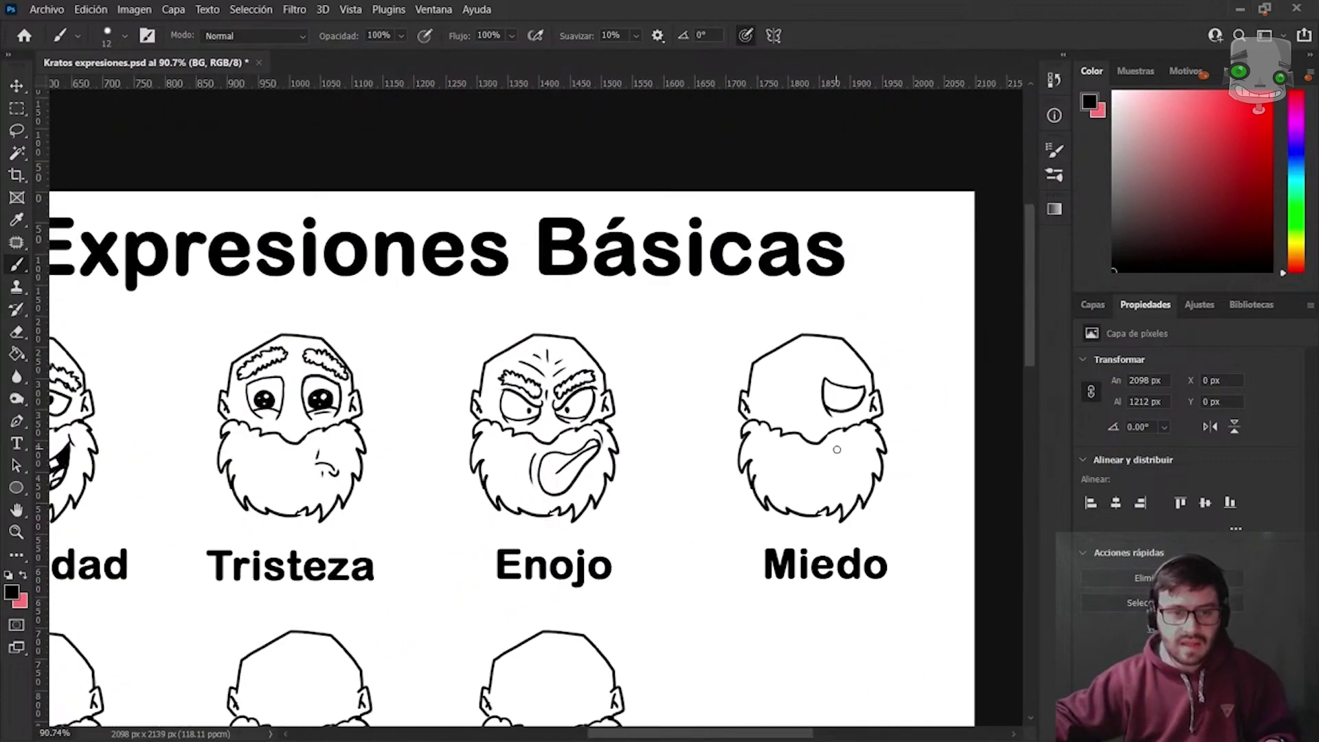
{"action": "scroll", "coordinate": [836, 449], "scroll_direction": "down", "scroll_amount": 1}
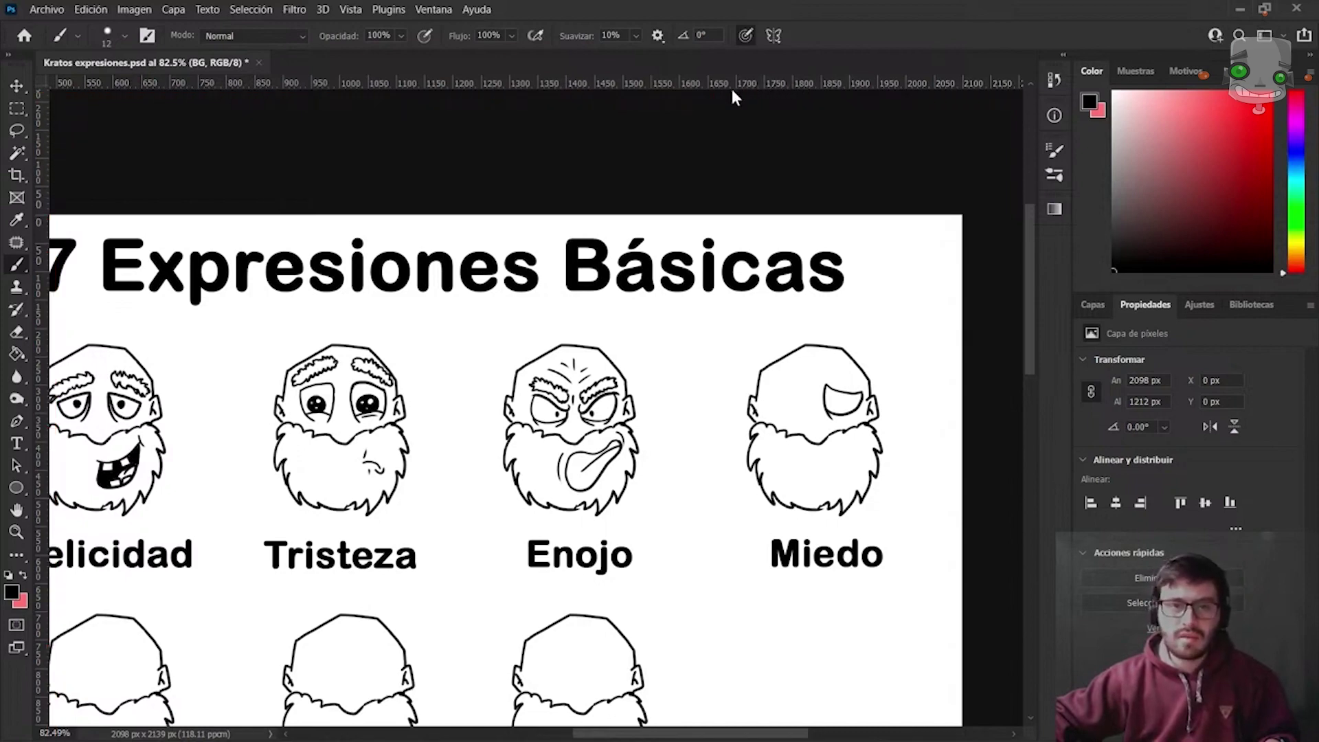
{"action": "left_click", "coordinate": [350, 10]}
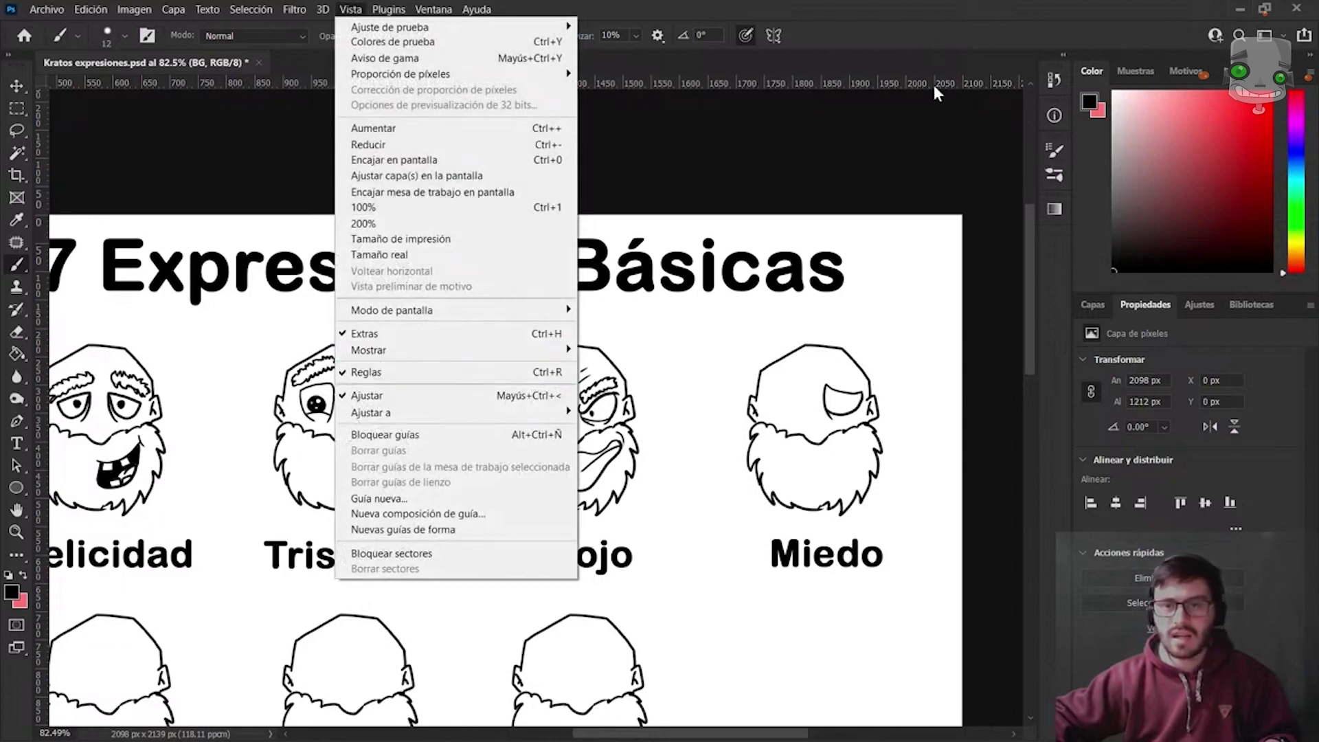
{"action": "left_click", "coordinate": [900, 79]}
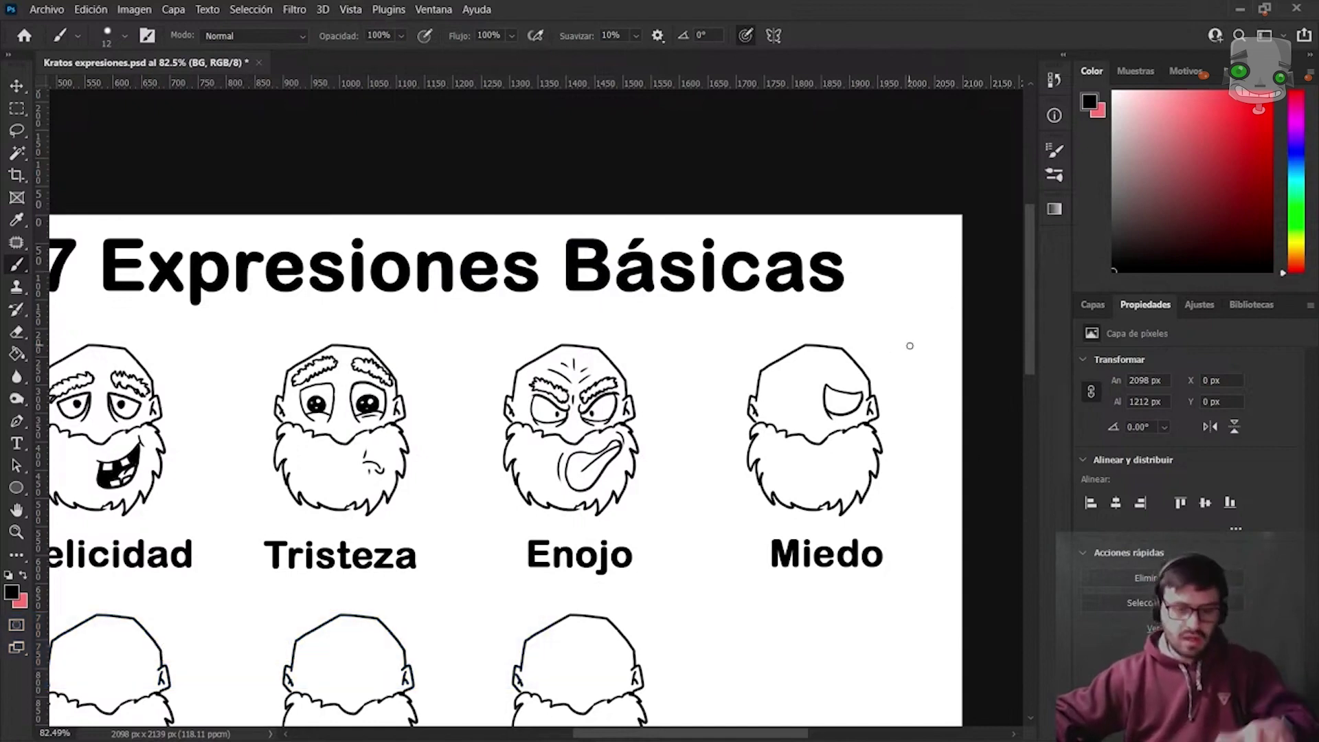
Commit a free transform on the drawing layer and deselect the layer to show document properties.
{"action": "key", "text": "ctrl+t"}
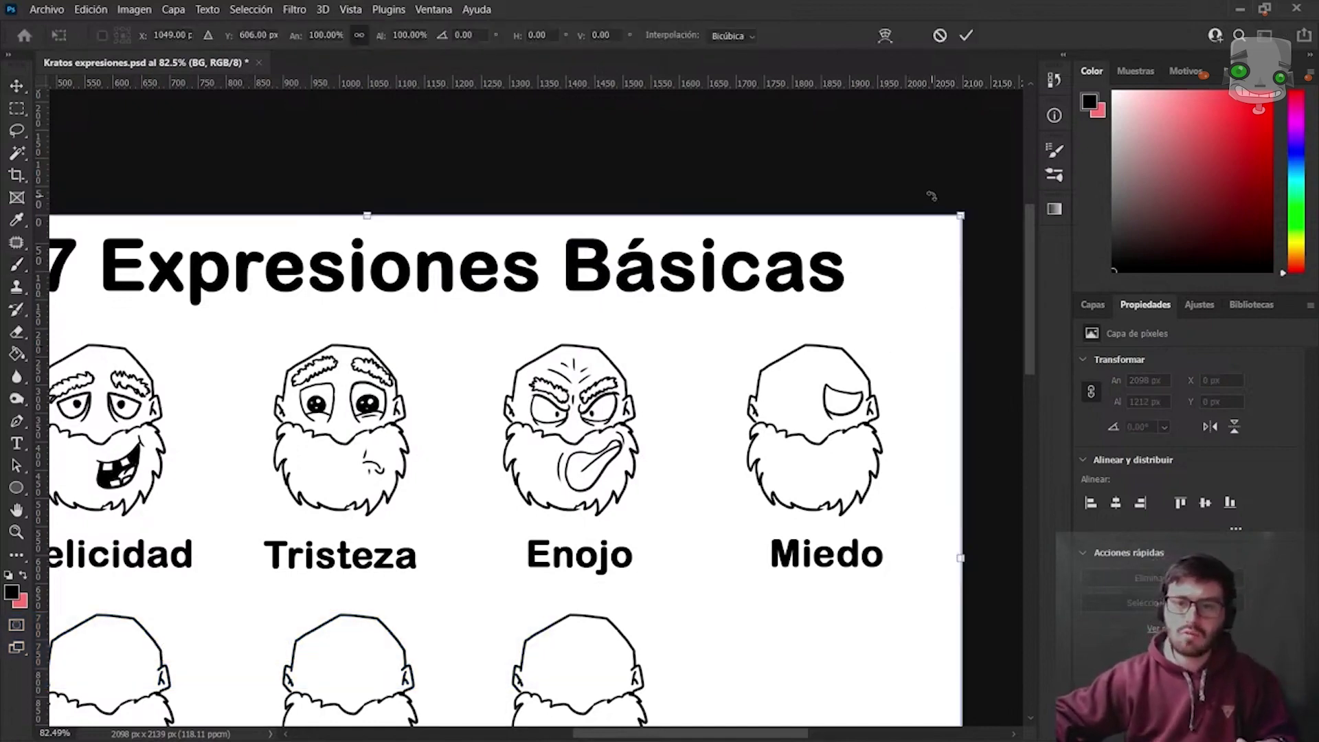
{"action": "left_click", "coordinate": [965, 36]}
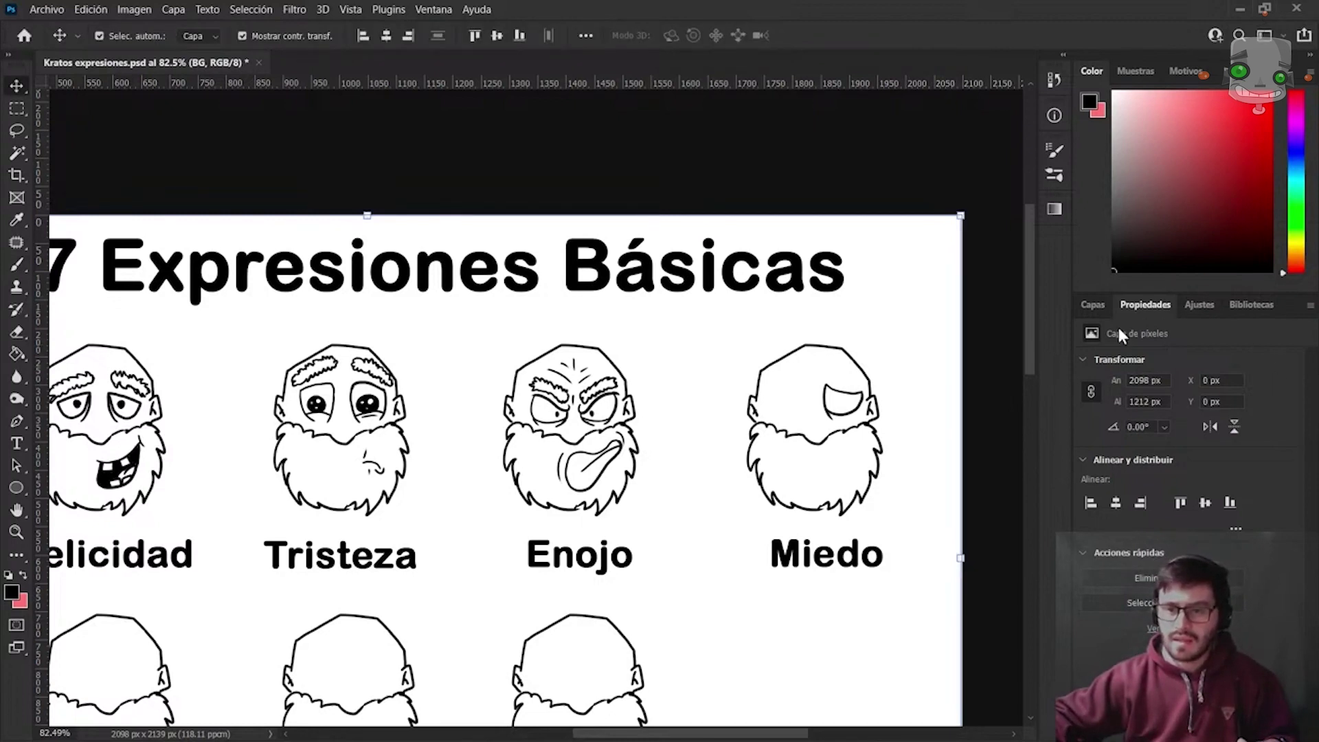
{"action": "left_click", "coordinate": [963, 483]}
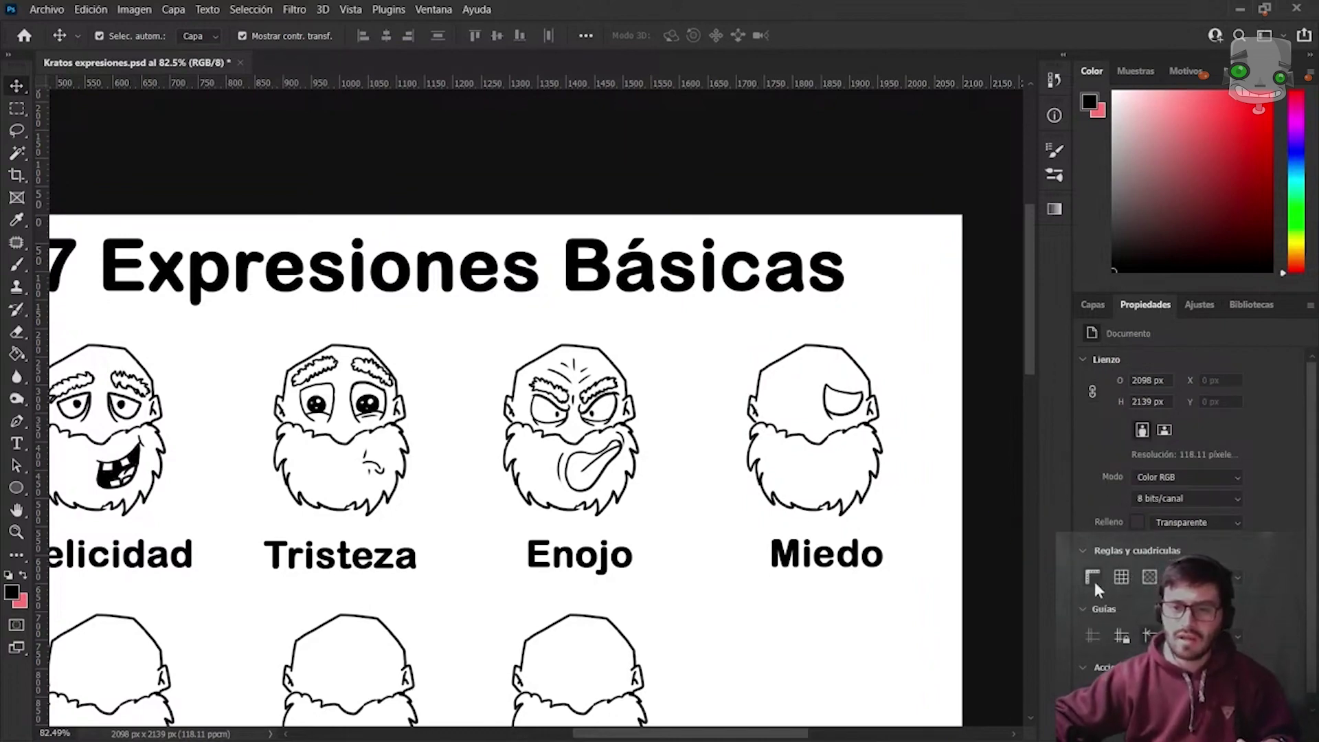
Toggle the rulers and place a horizontal guide across the heads at eye level.
{"action": "left_click", "coordinate": [1094, 582]}
{"action": "left_click", "coordinate": [1095, 581]}
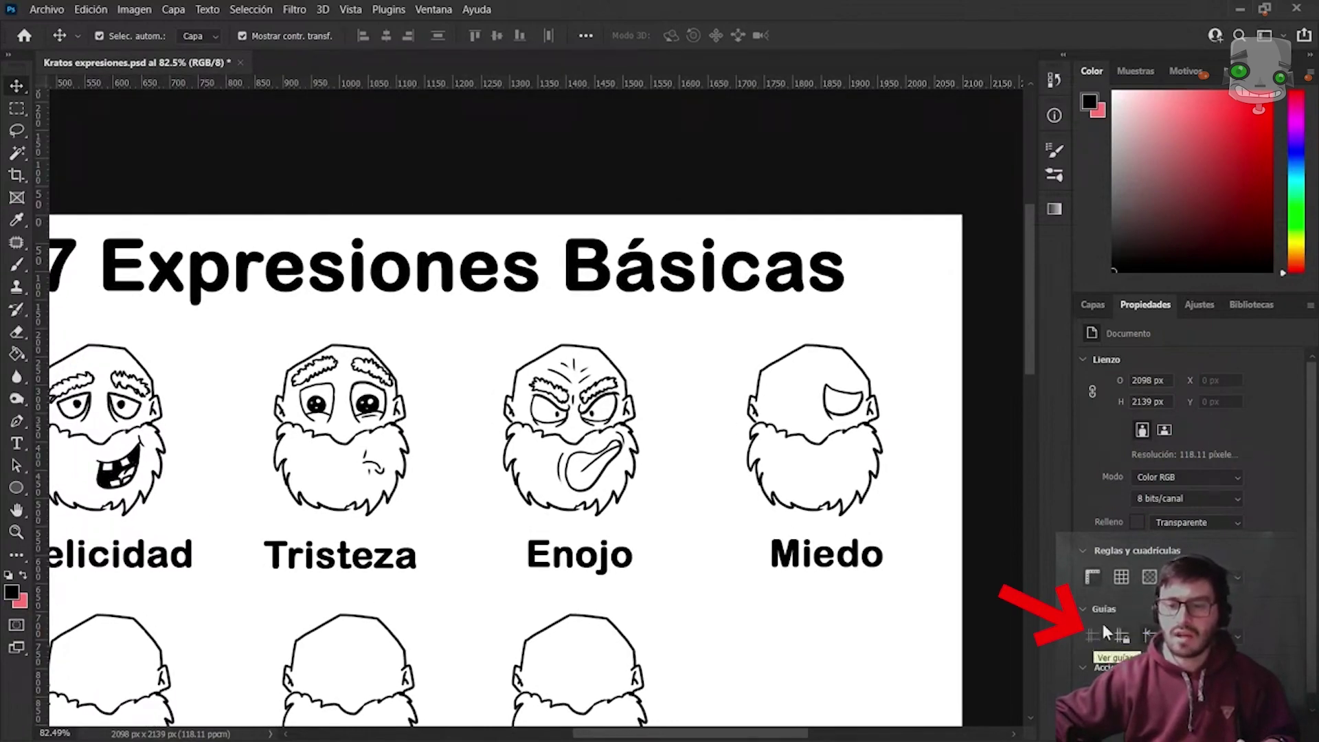
{"action": "left_click_drag", "start_coordinate": [767, 90], "coordinate": [743, 422]}
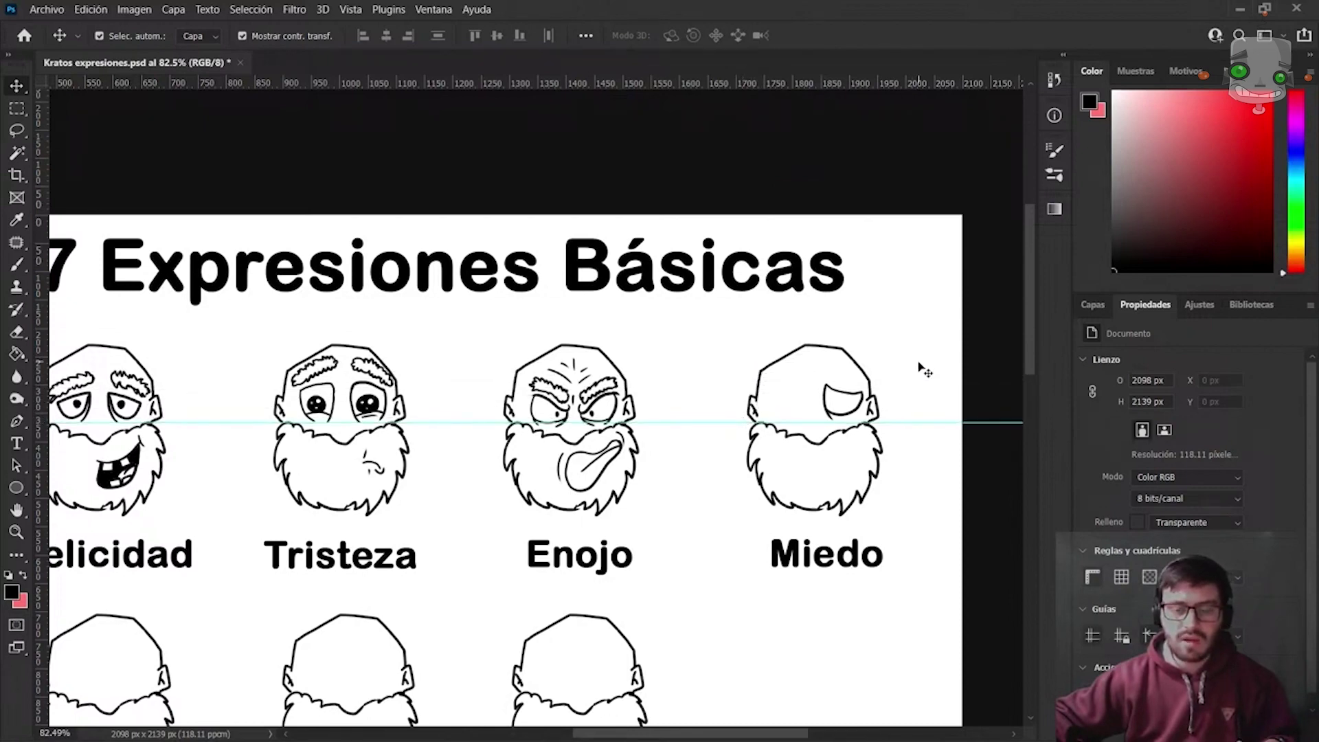
{"action": "scroll", "coordinate": [860, 429], "scroll_direction": "up", "scroll_amount": 3}
{"action": "scroll", "coordinate": [852, 412], "scroll_direction": "up", "scroll_amount": 2}
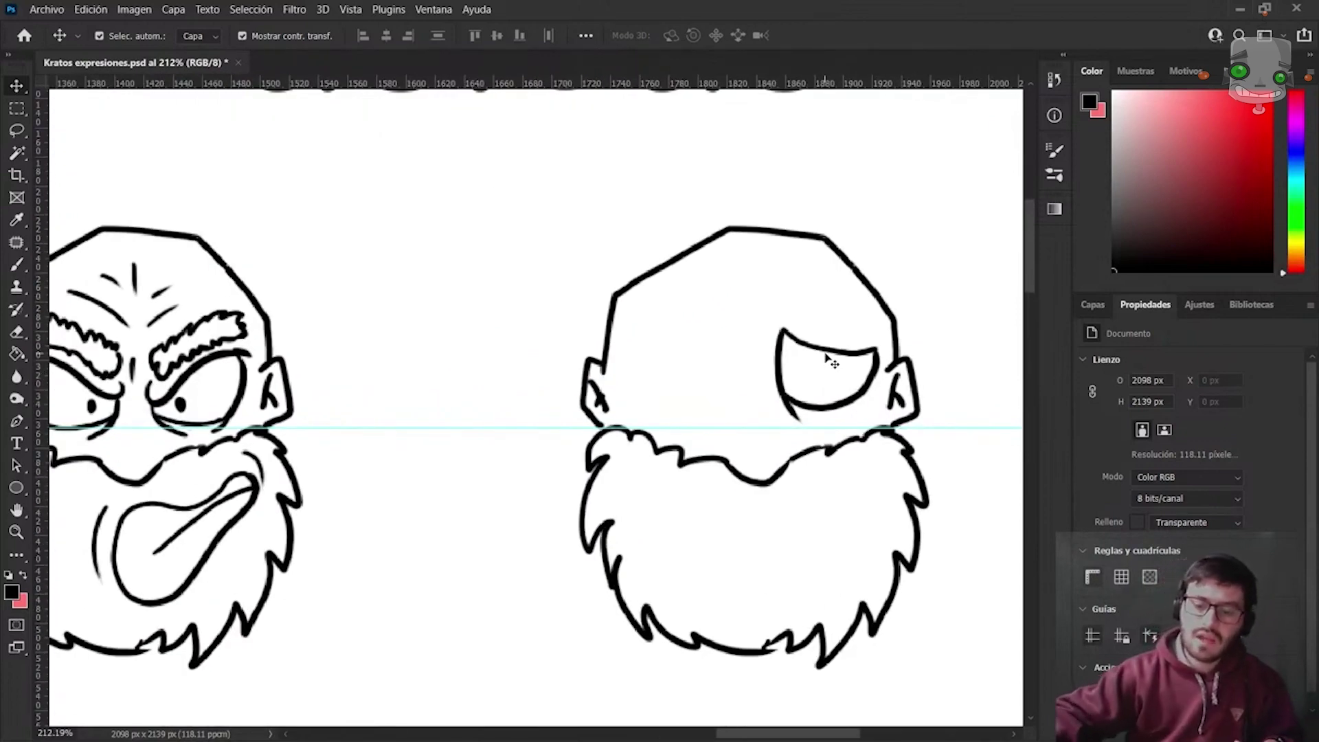
Lasso-select the Miedo eye and try nudging it, switching to Capa 1 after empty-selection errors.
{"action": "key", "text": "l"}
{"action": "left_click_drag", "start_coordinate": [824, 320], "coordinate": [774, 435]}
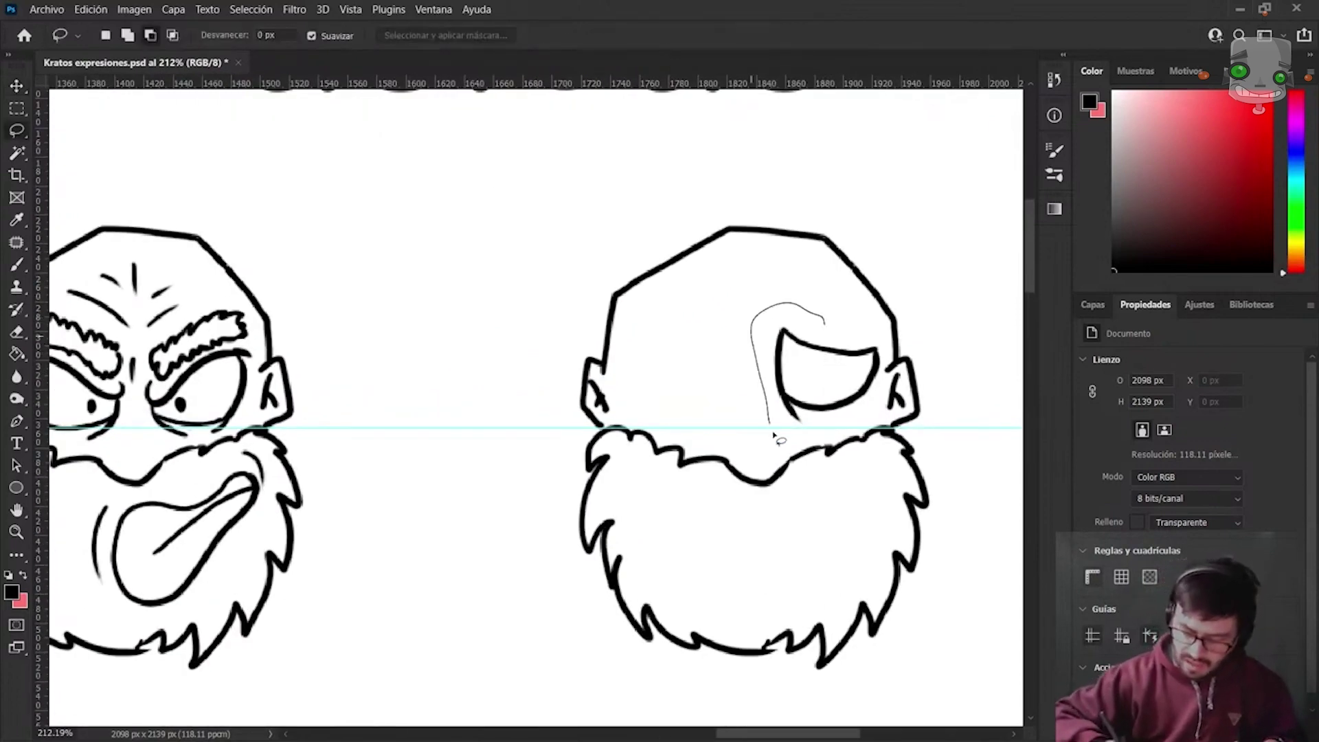
{"action": "left_click_drag", "start_coordinate": [886, 347], "coordinate": [828, 322]}
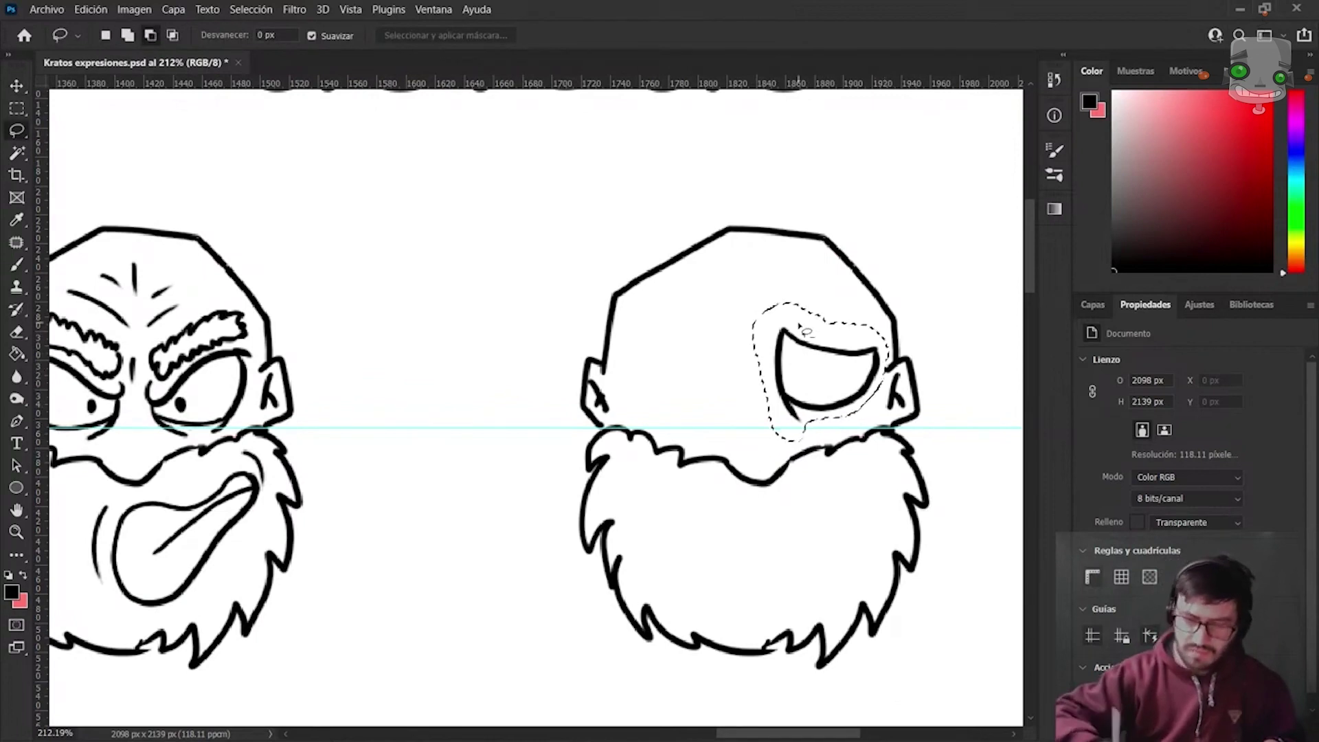
{"action": "key", "text": "v"}
{"action": "key", "text": "Right"}
{"action": "key", "text": "Right"}
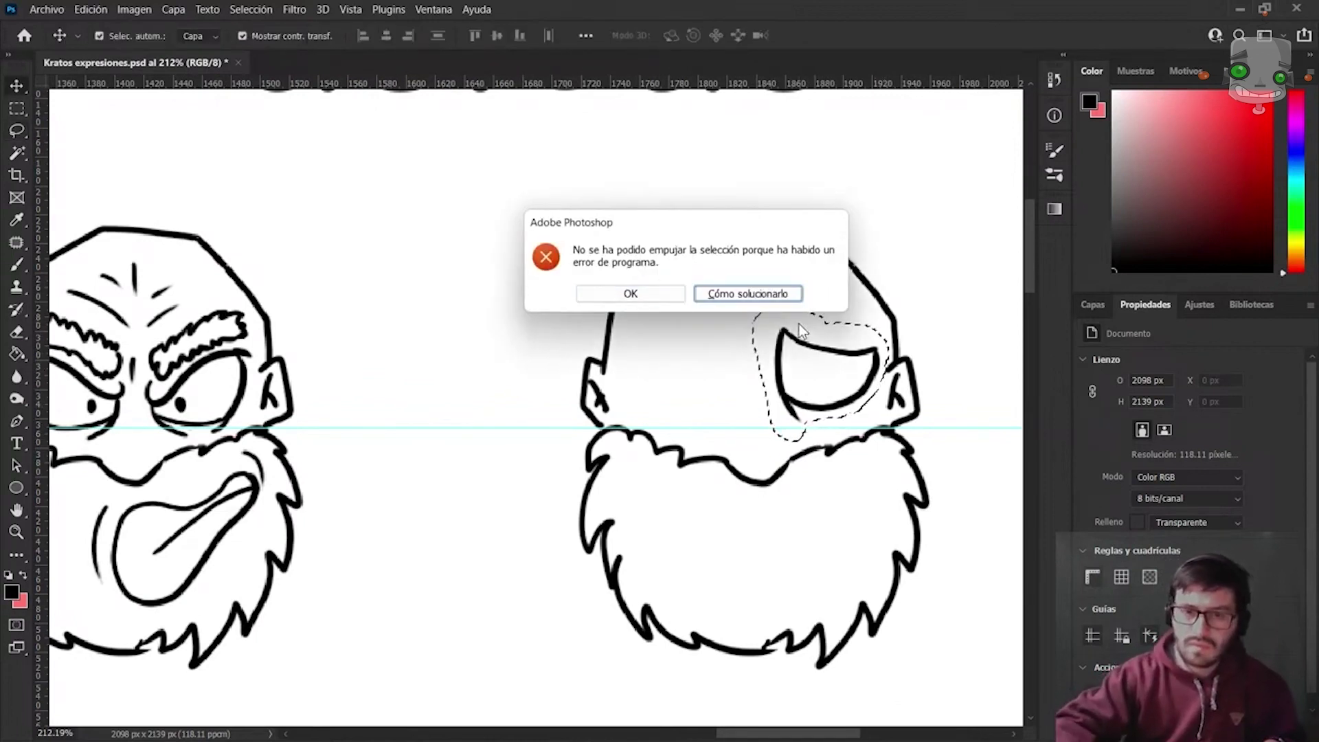
{"action": "left_click", "coordinate": [635, 294]}
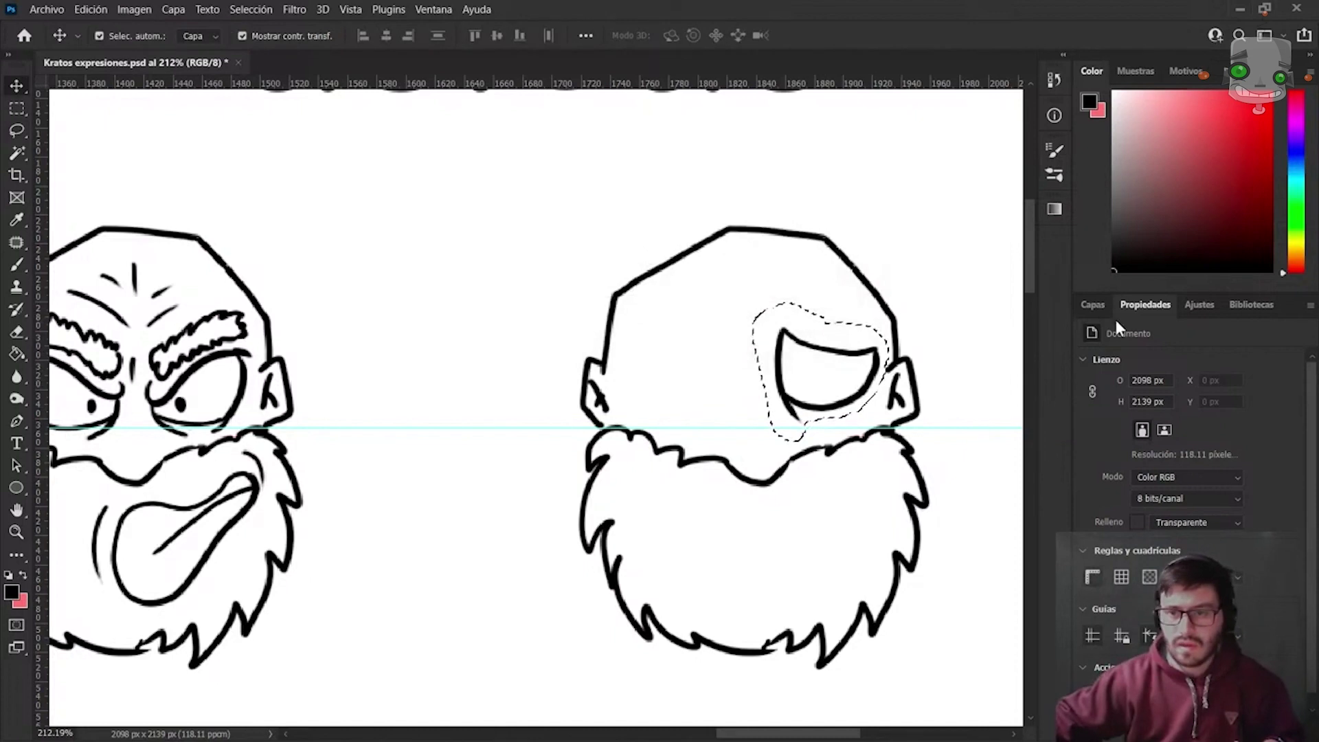
{"action": "left_click", "coordinate": [1092, 304]}
{"action": "left_click", "coordinate": [1166, 430]}
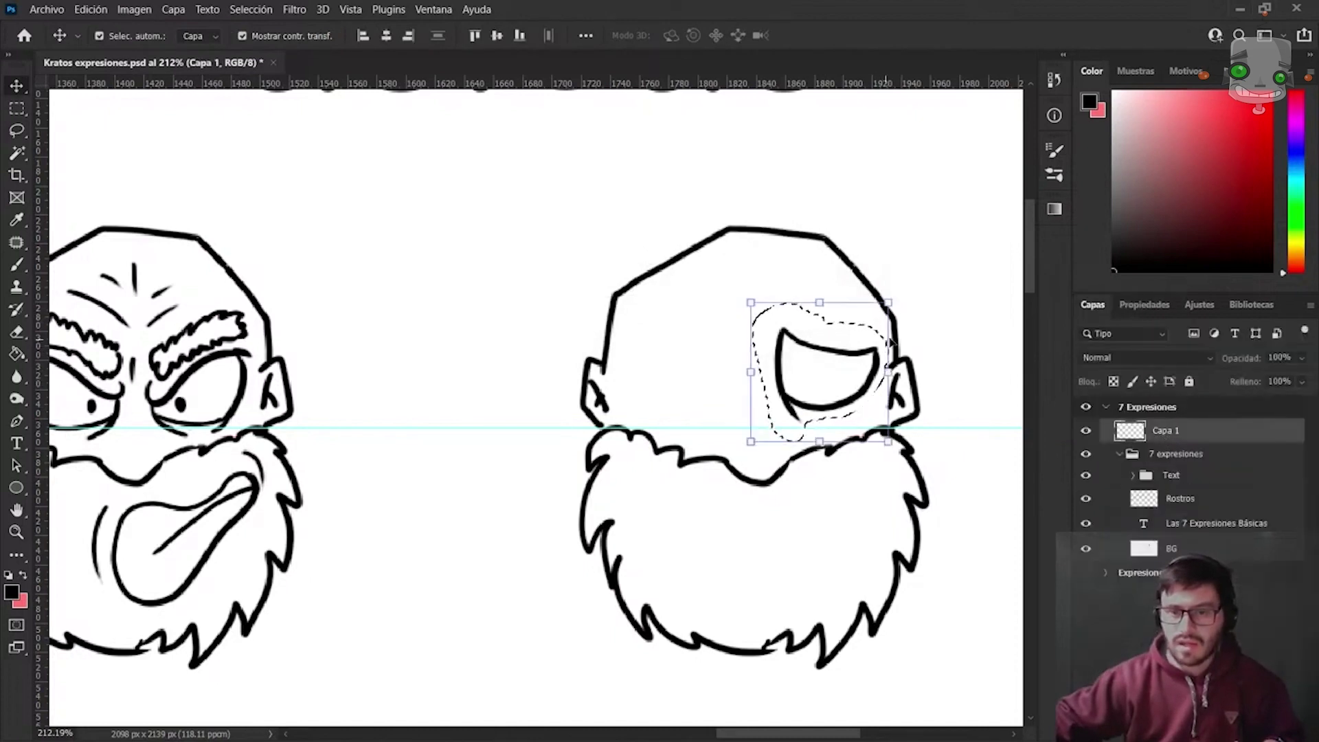
{"action": "key", "text": "Right"}
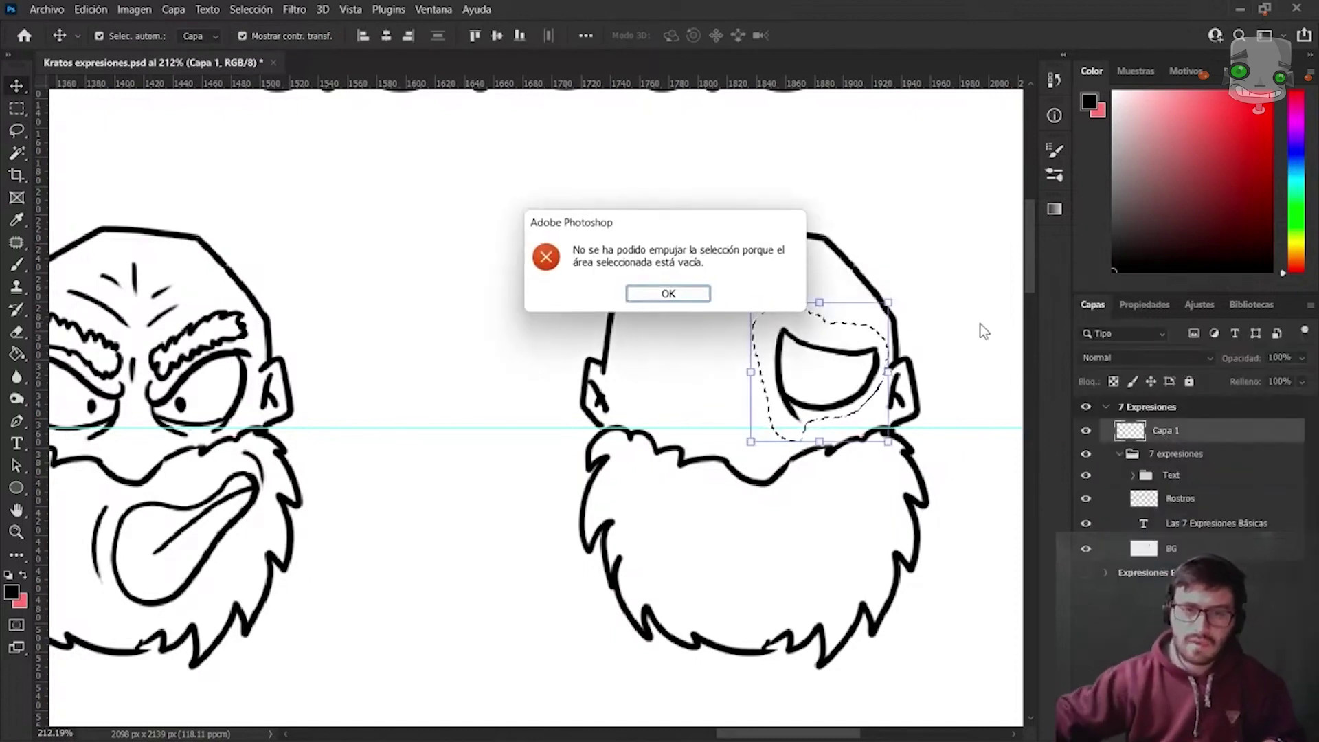
{"action": "left_click", "coordinate": [677, 294]}
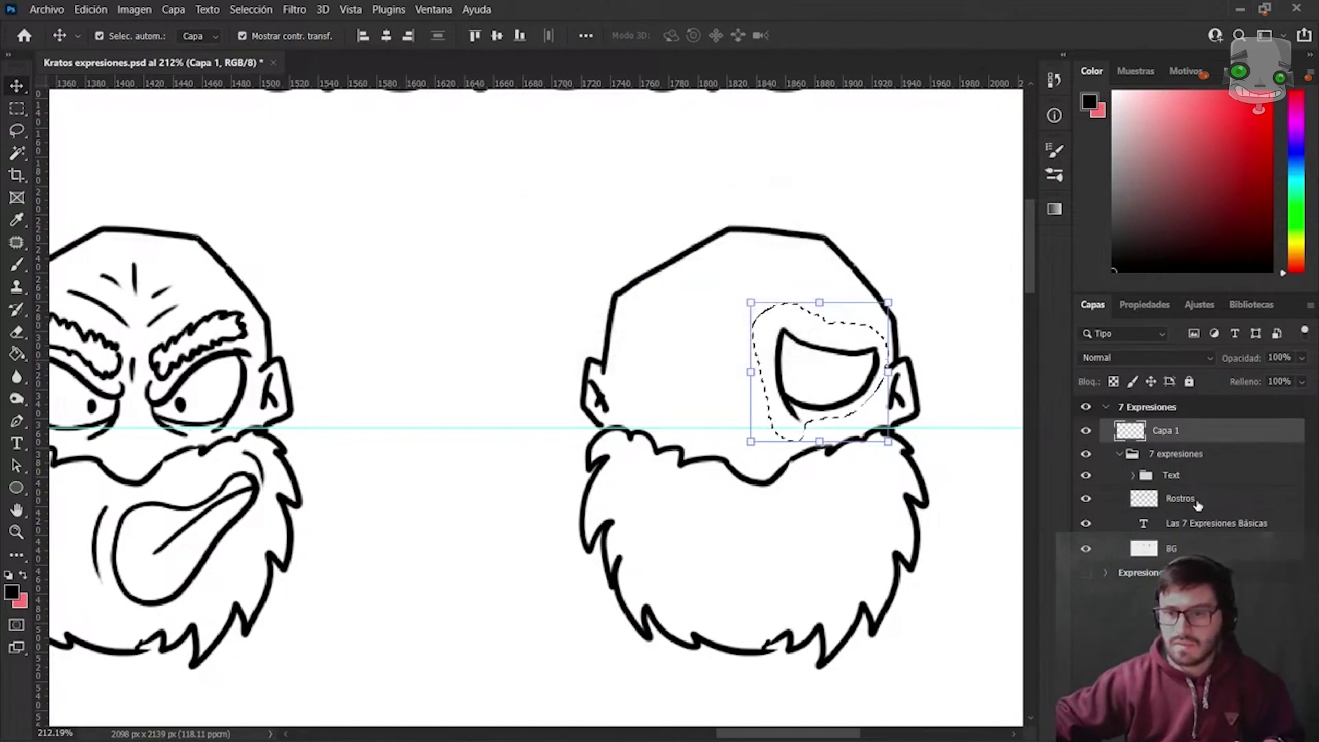
On the BG layer, move the selected eye slightly lower and deselect it.
{"action": "left_click", "coordinate": [1085, 500]}
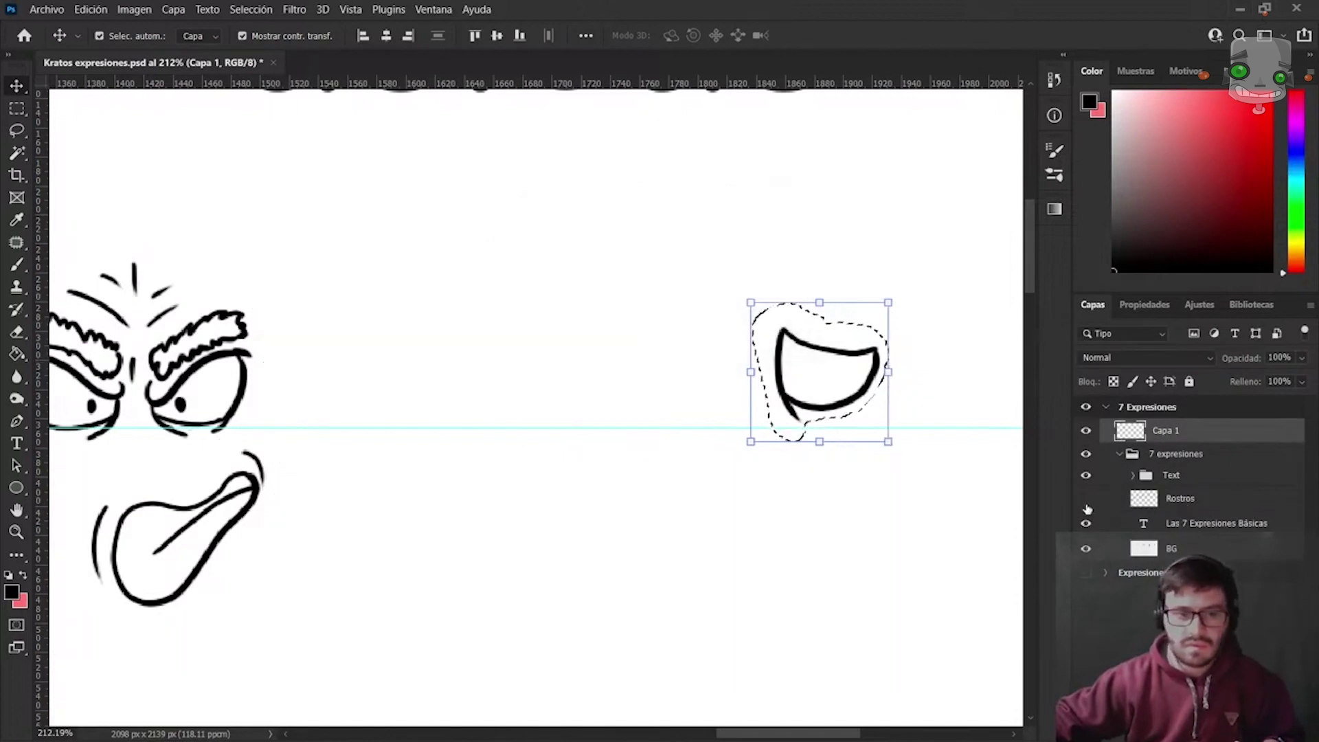
{"action": "left_click", "coordinate": [252, 389]}
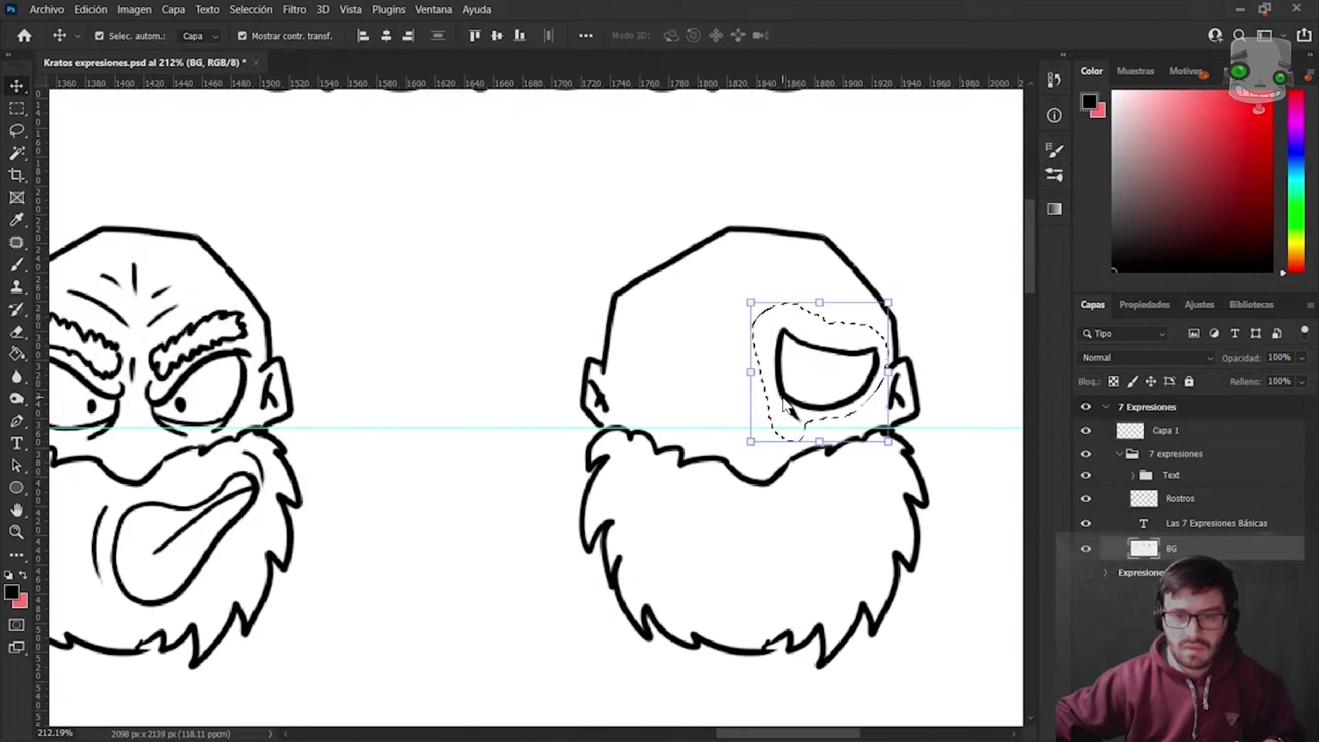
{"action": "left_click_drag", "start_coordinate": [779, 409], "coordinate": [782, 417]}
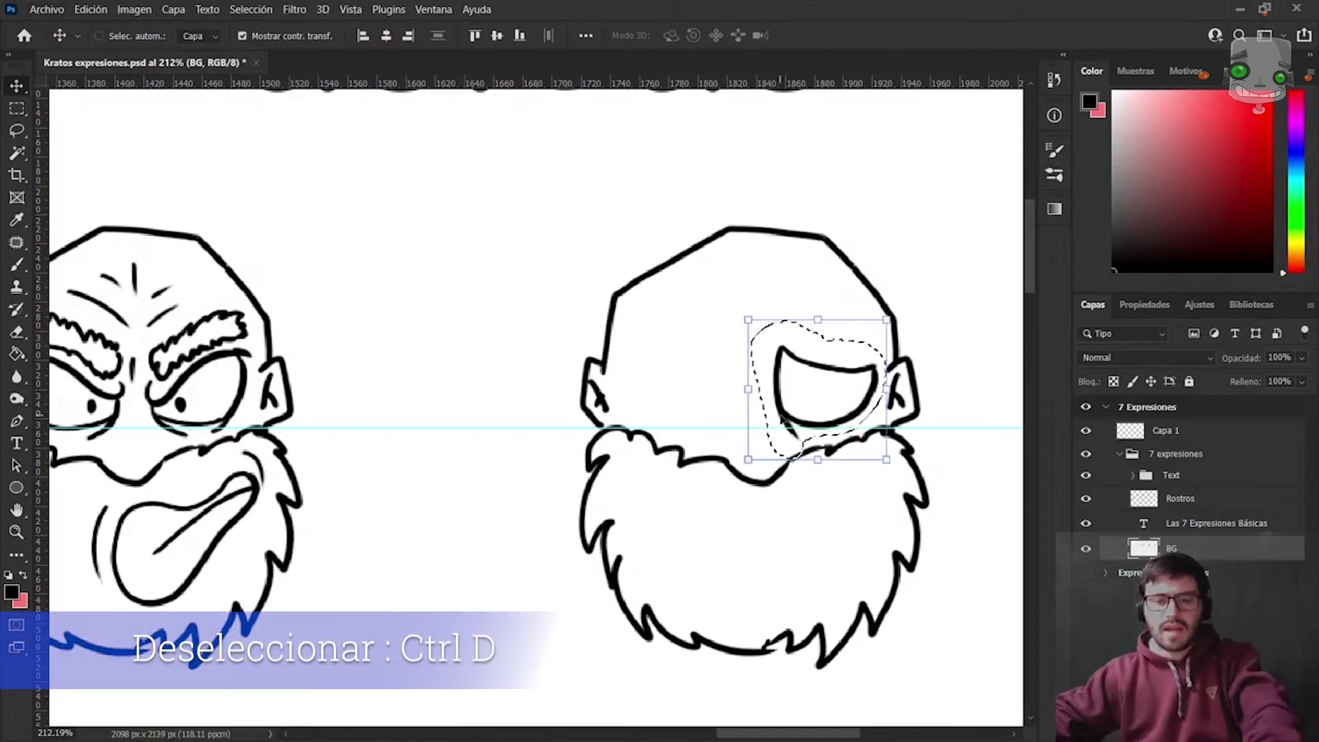
{"action": "key", "text": "ctrl+d"}
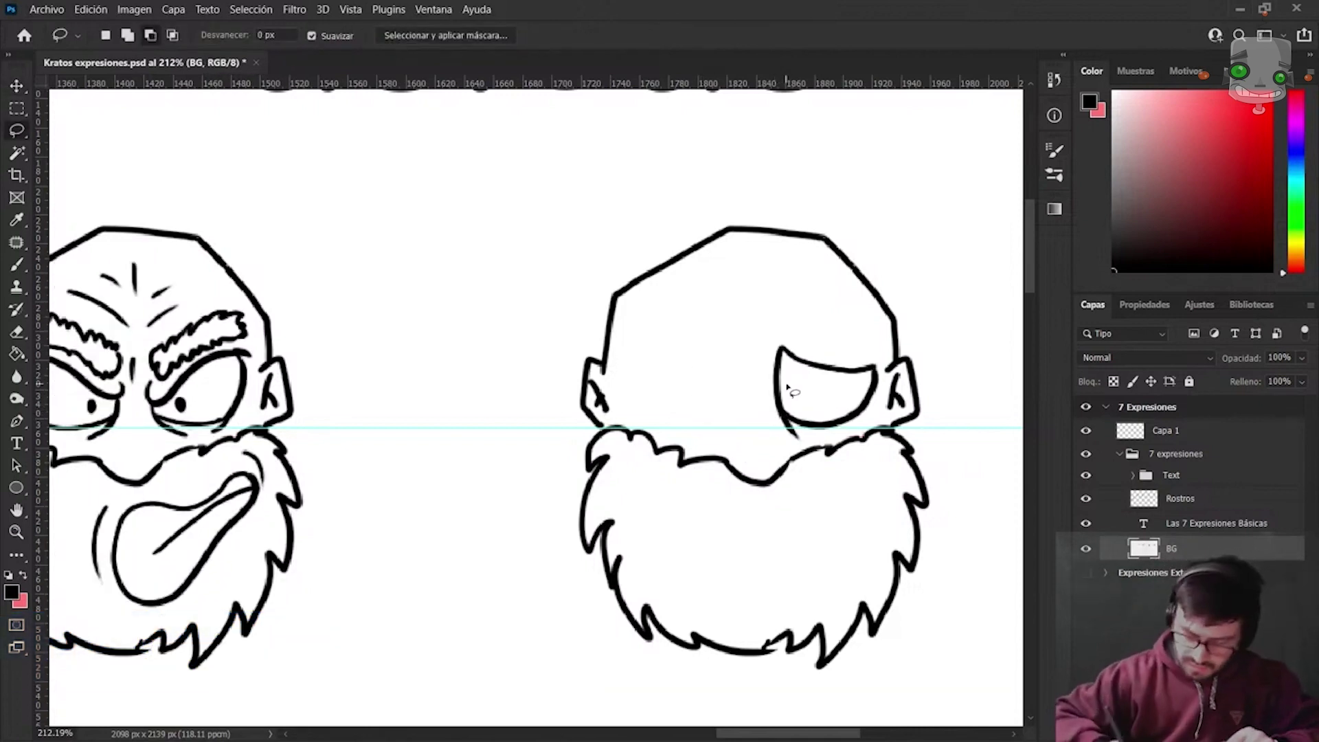
Draw the drooping left eye on the Miedo head to match the right one.
{"action": "key", "text": "b"}
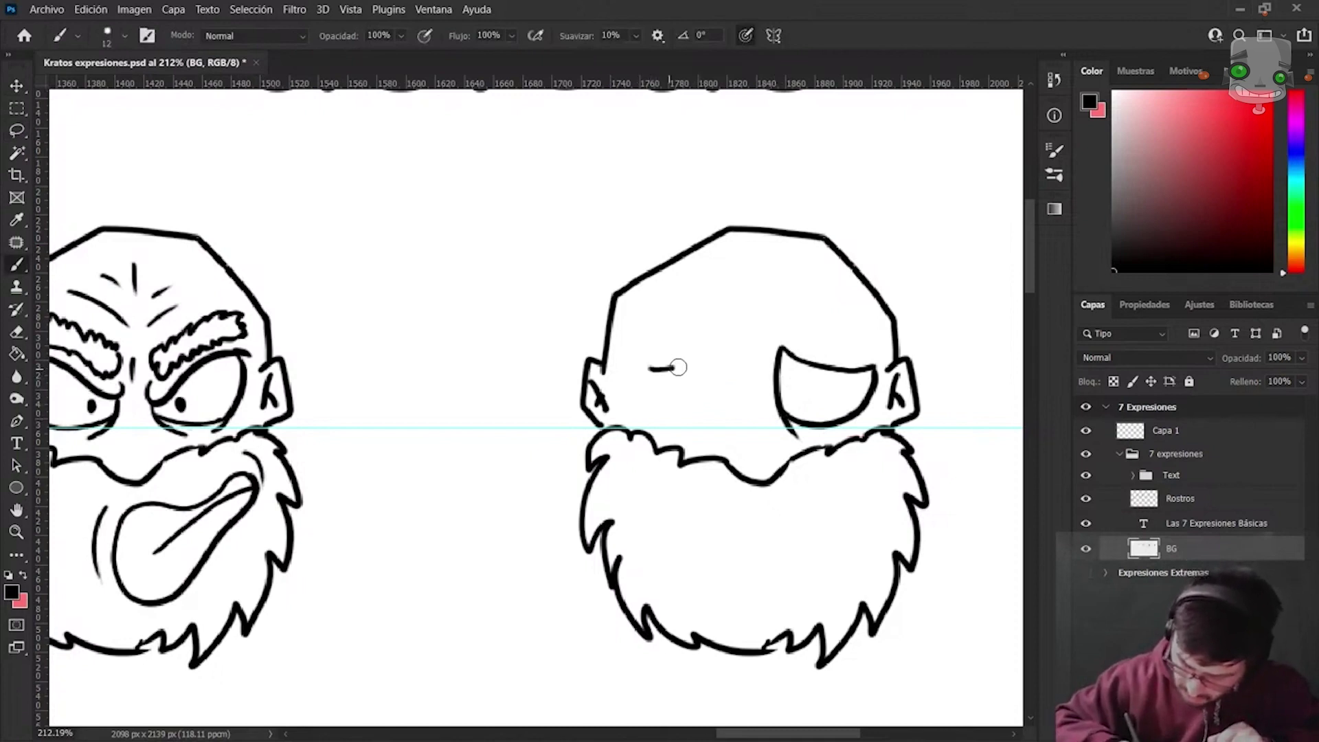
{"action": "left_click_drag", "start_coordinate": [678, 367], "coordinate": [722, 417]}
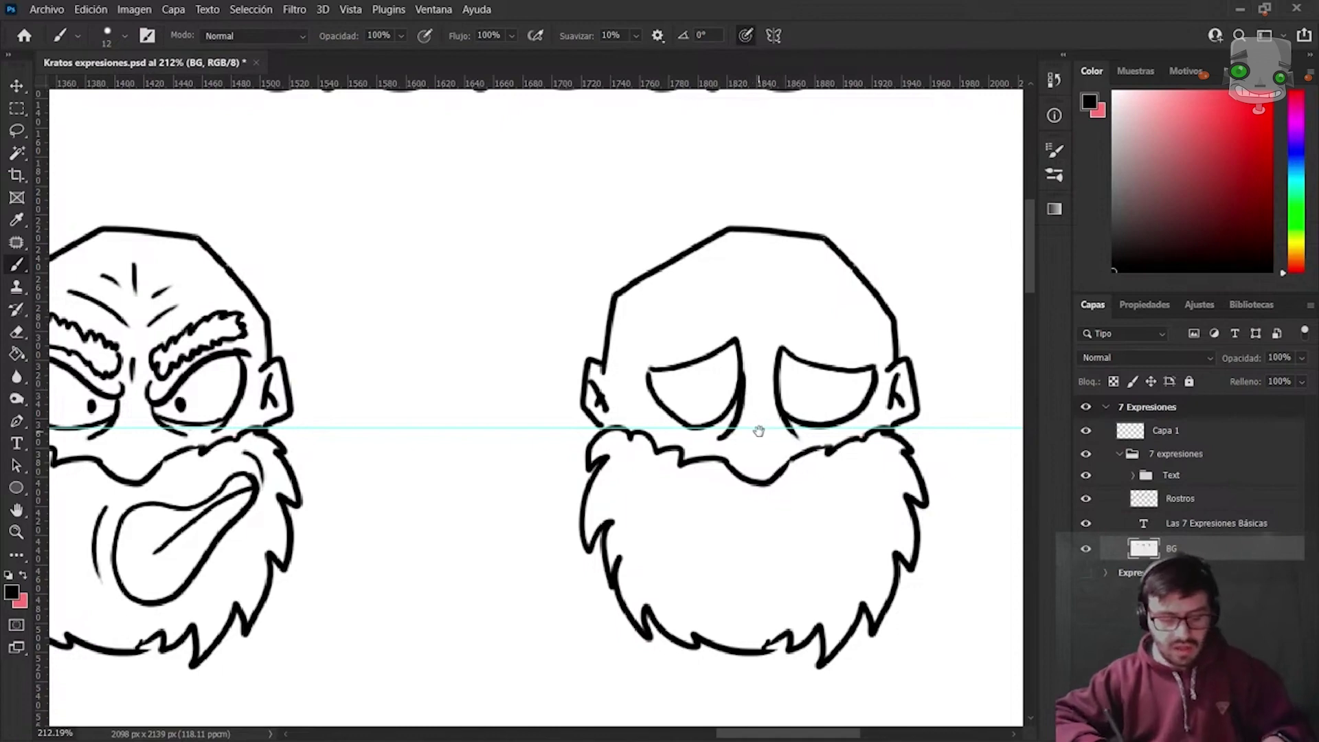
{"action": "left_click_drag", "start_coordinate": [759, 429], "coordinate": [790, 419]}
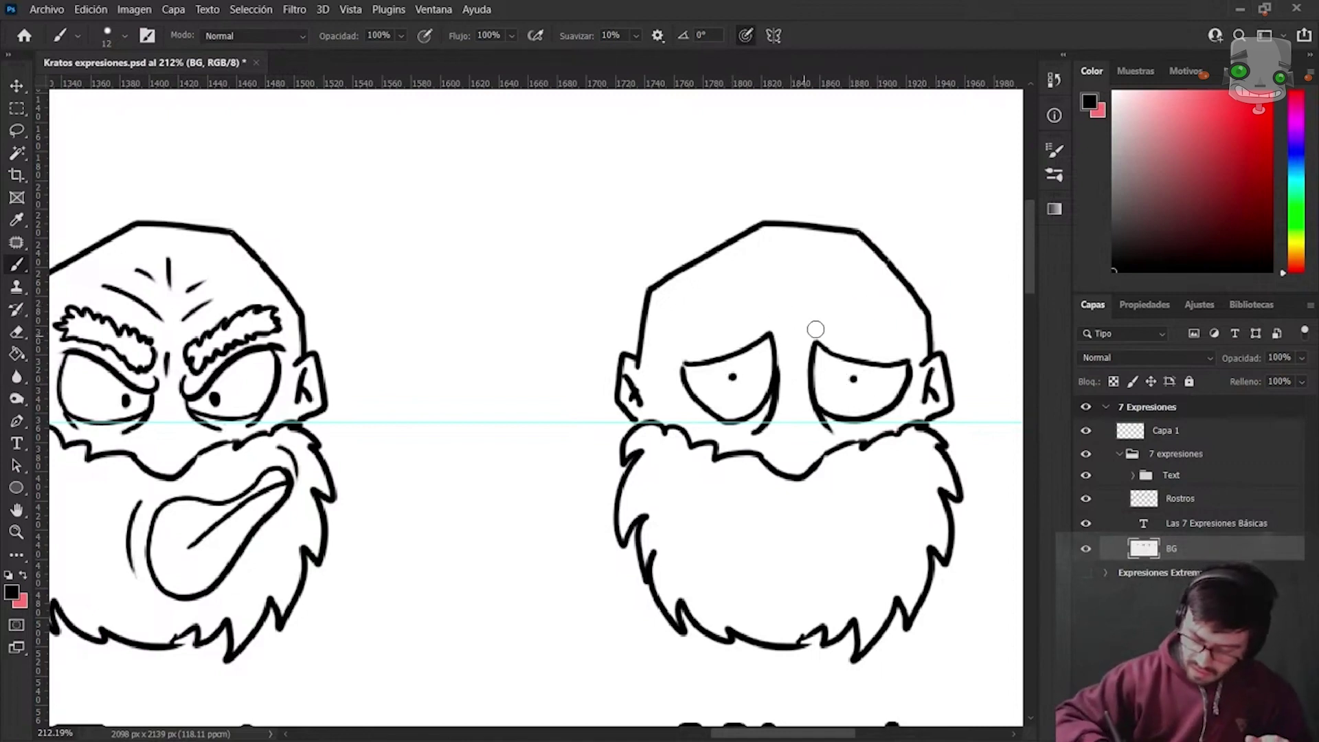
{"action": "key", "text": "x"}
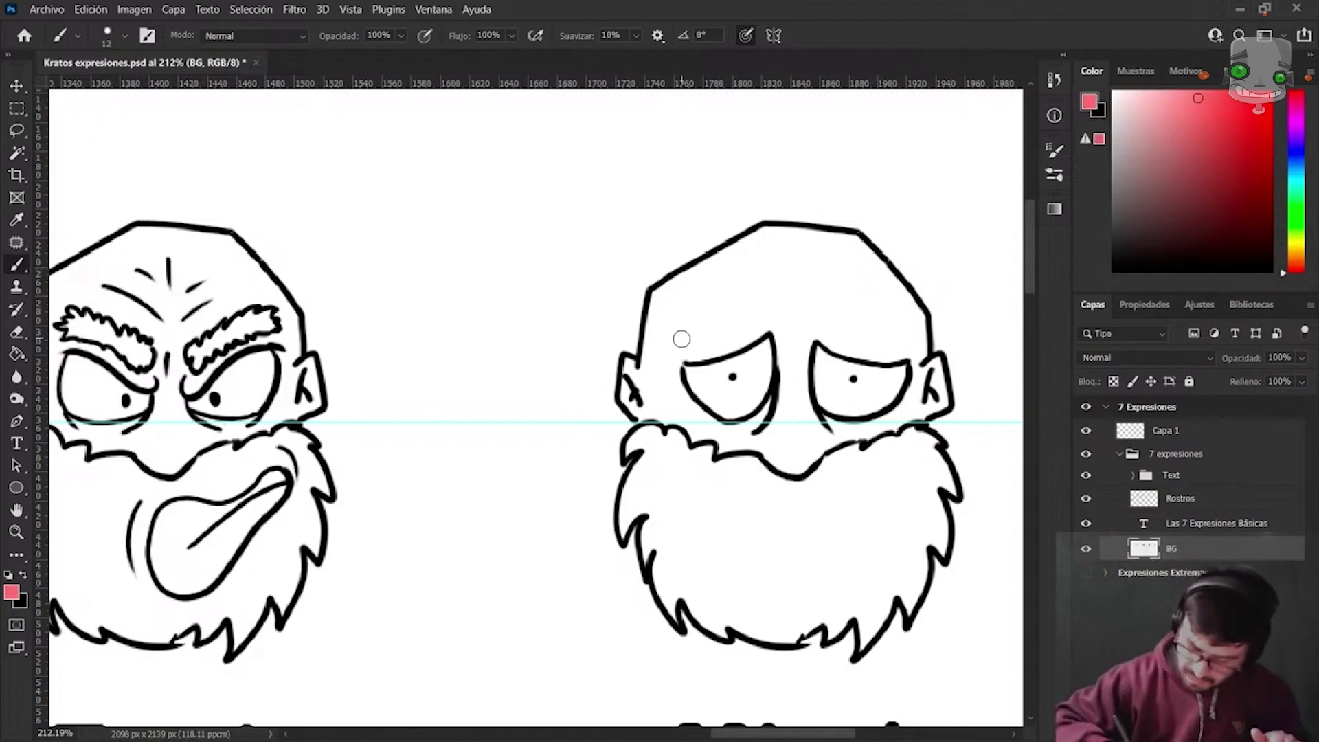
Sketch pink eyebrow guide curves above both Miedo eyes, then return to black.
{"action": "mouse_move", "coordinate": [681, 338]}
{"action": "left_mouse_down"}
{"action": "mouse_move", "coordinate": [752, 290]}
{"action": "mouse_move", "coordinate": [897, 335]}
{"action": "left_mouse_up"}
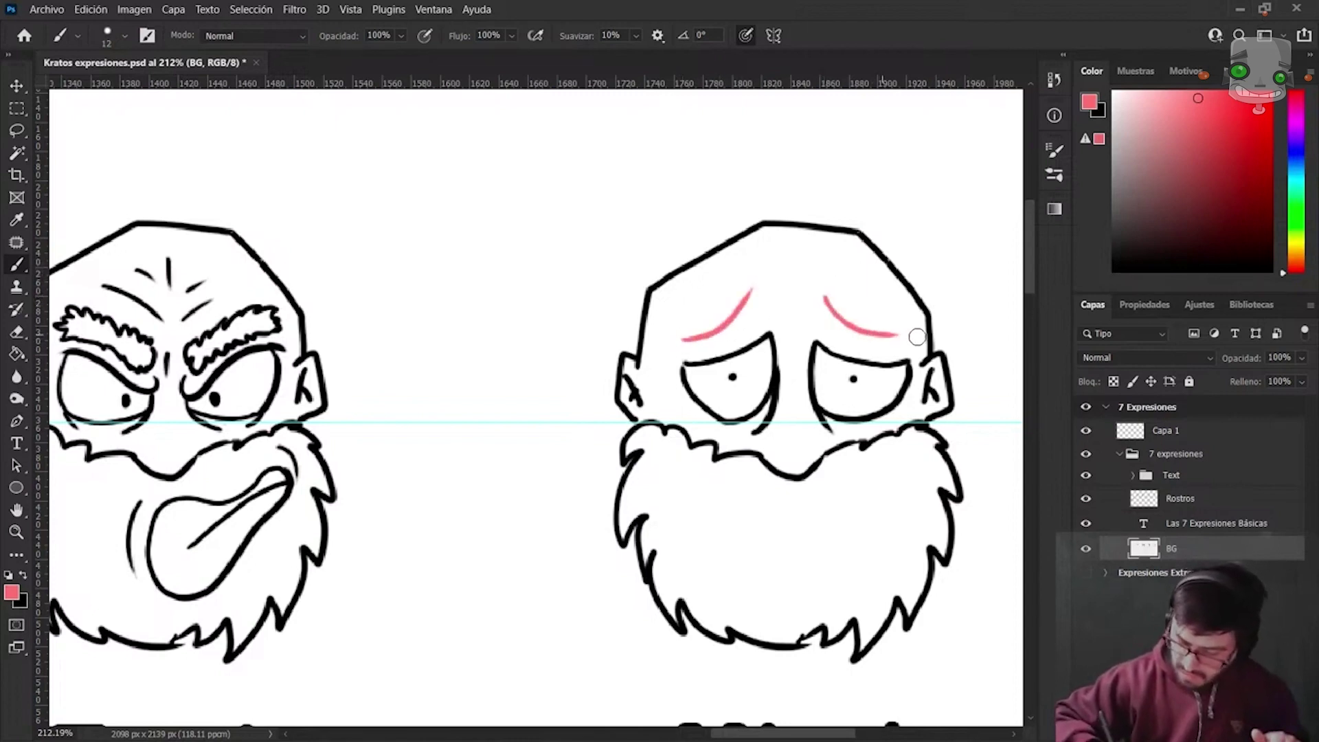
{"action": "key", "text": "ctrl+z"}
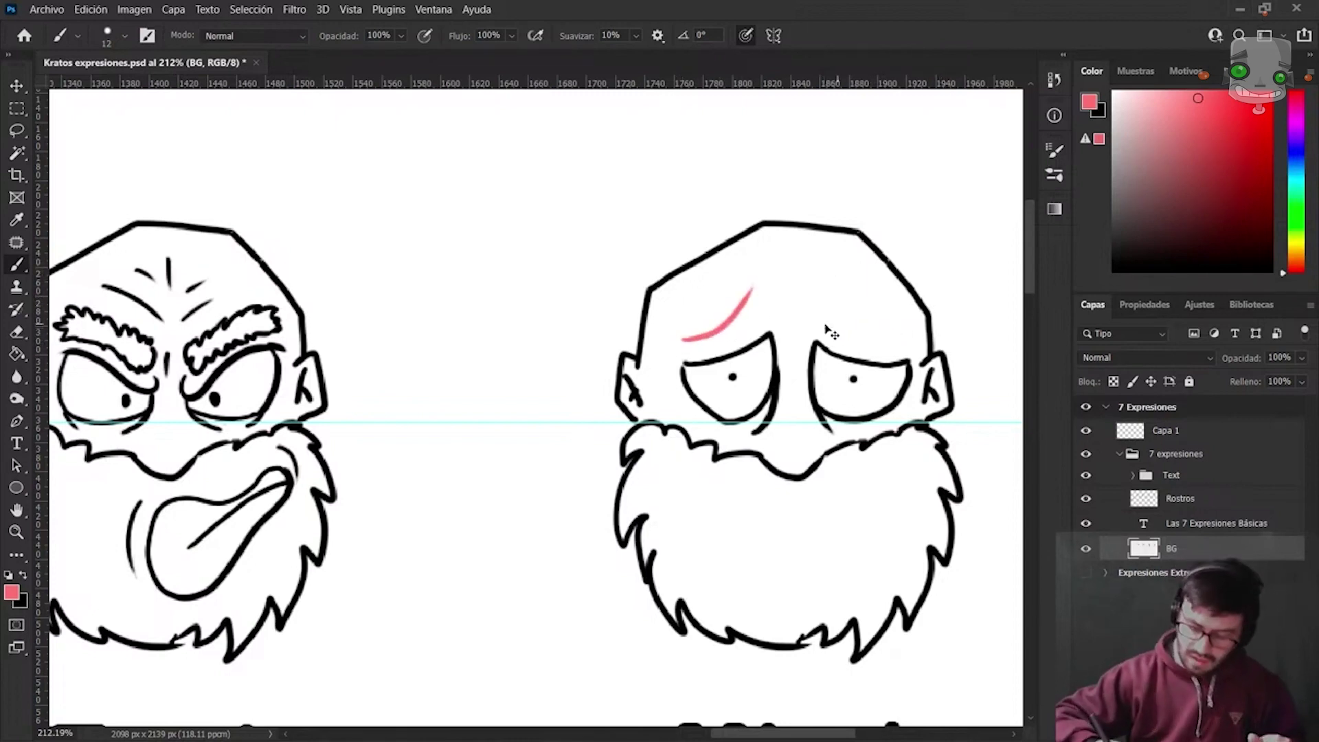
{"action": "key", "text": "ctrl+z"}
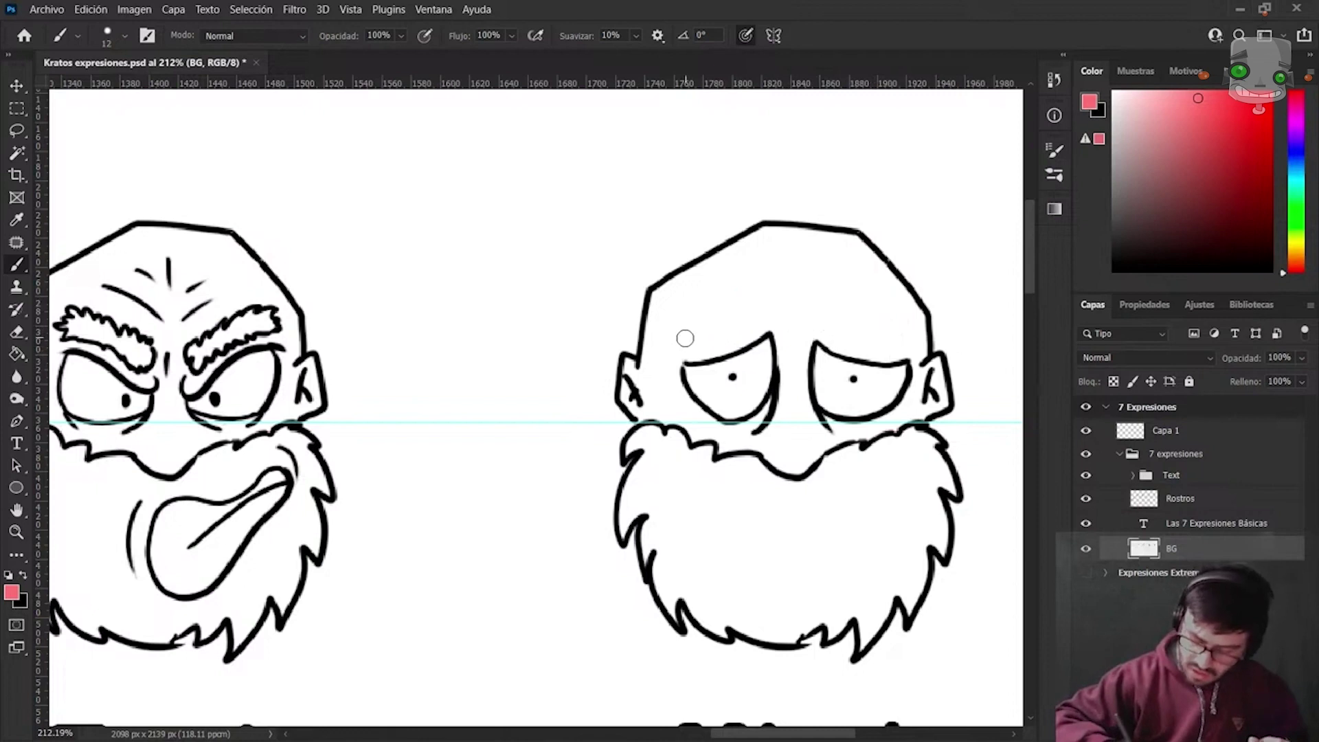
{"action": "left_click_drag", "start_coordinate": [687, 339], "coordinate": [761, 302]}
{"action": "left_click_drag", "start_coordinate": [917, 326], "coordinate": [912, 315]}
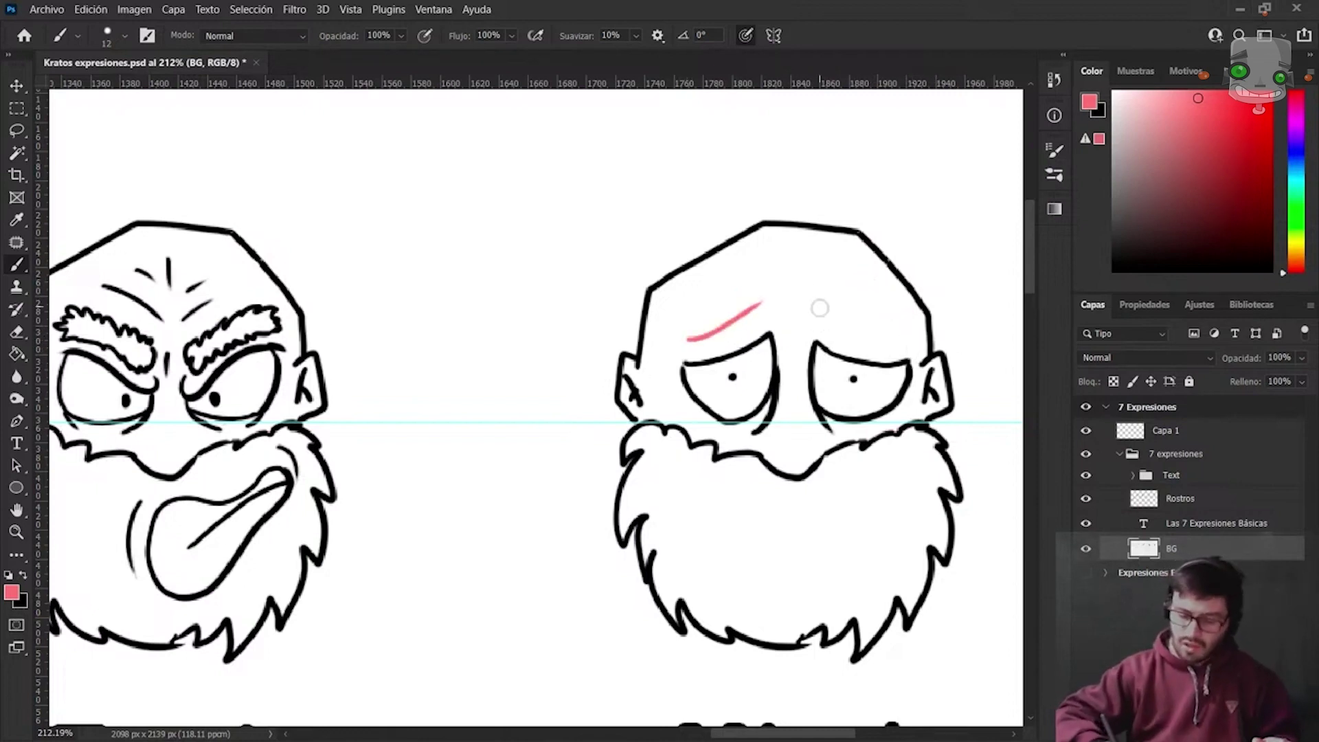
{"action": "left_click_drag", "start_coordinate": [823, 311], "coordinate": [874, 340]}
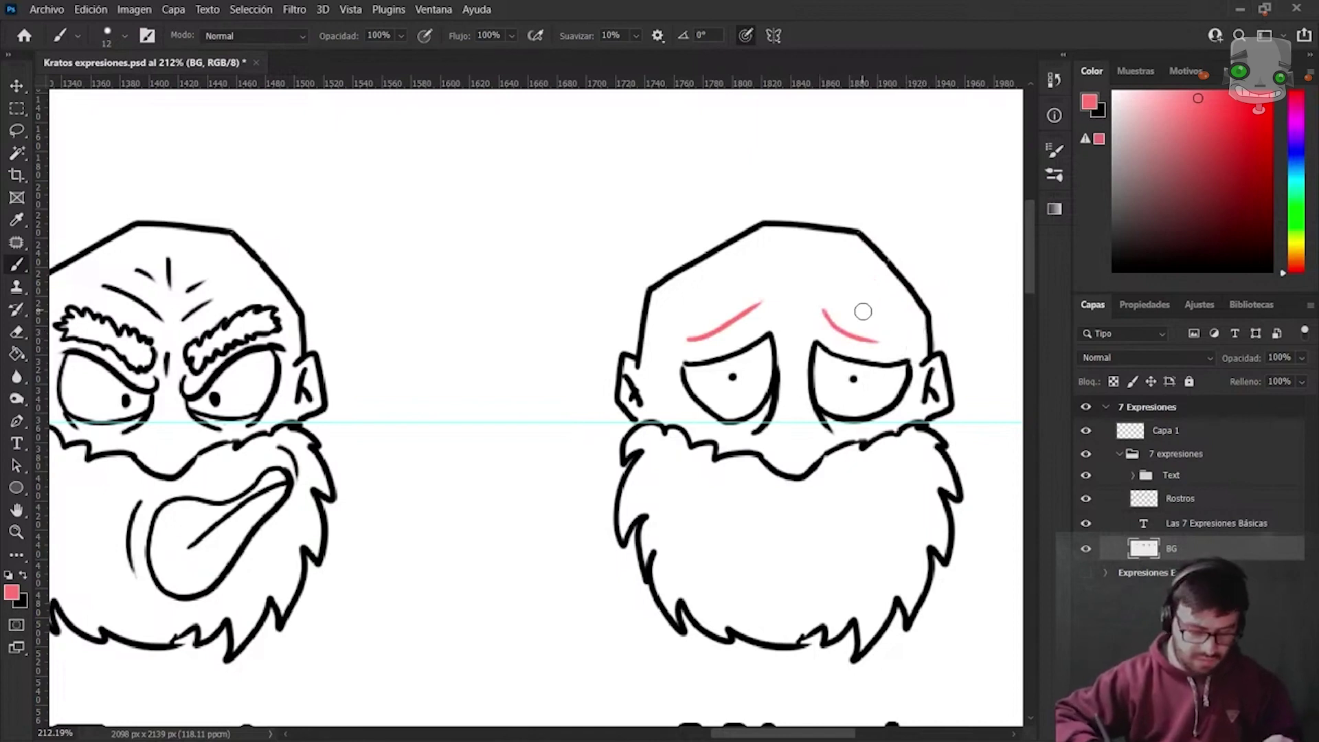
{"action": "key", "text": "x"}
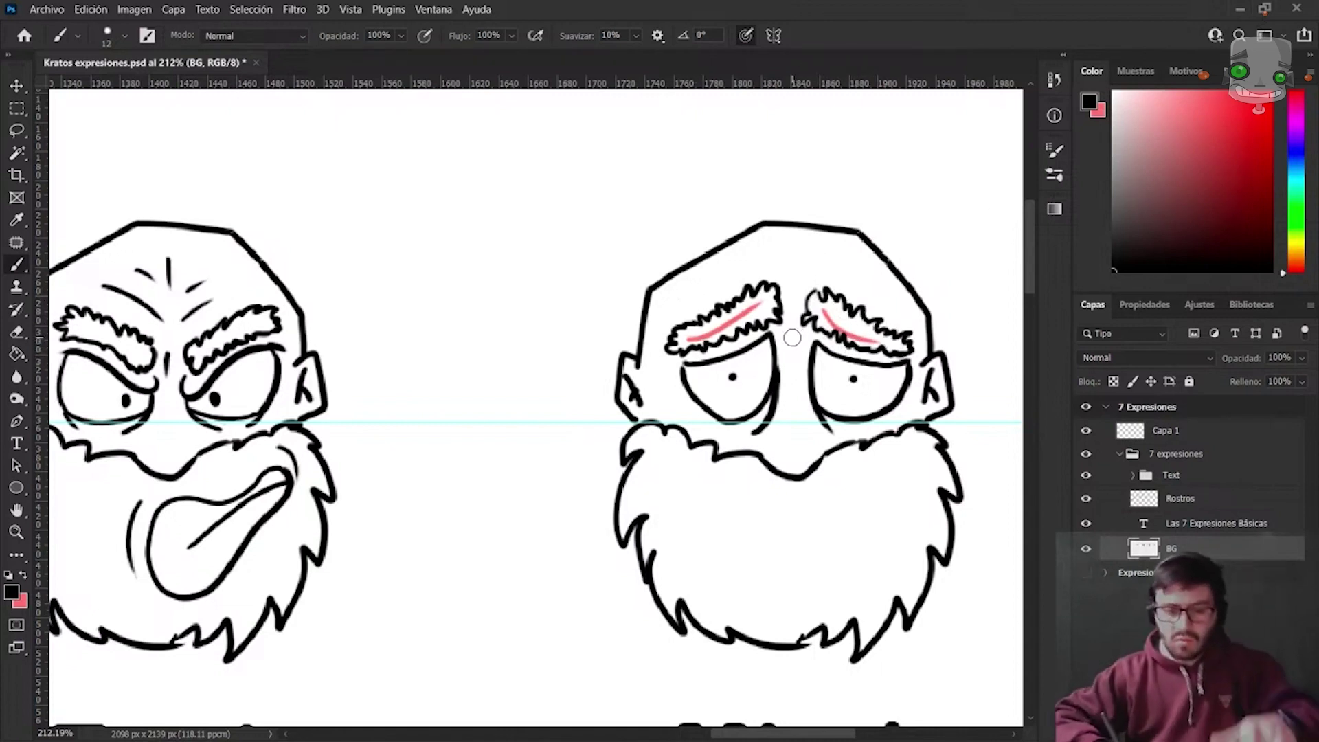
Erase the pink guides under both eyebrows and trim the sweat drop outline.
{"action": "key", "text": "e"}
{"action": "left_click_drag", "start_coordinate": [696, 348], "coordinate": [707, 333]}
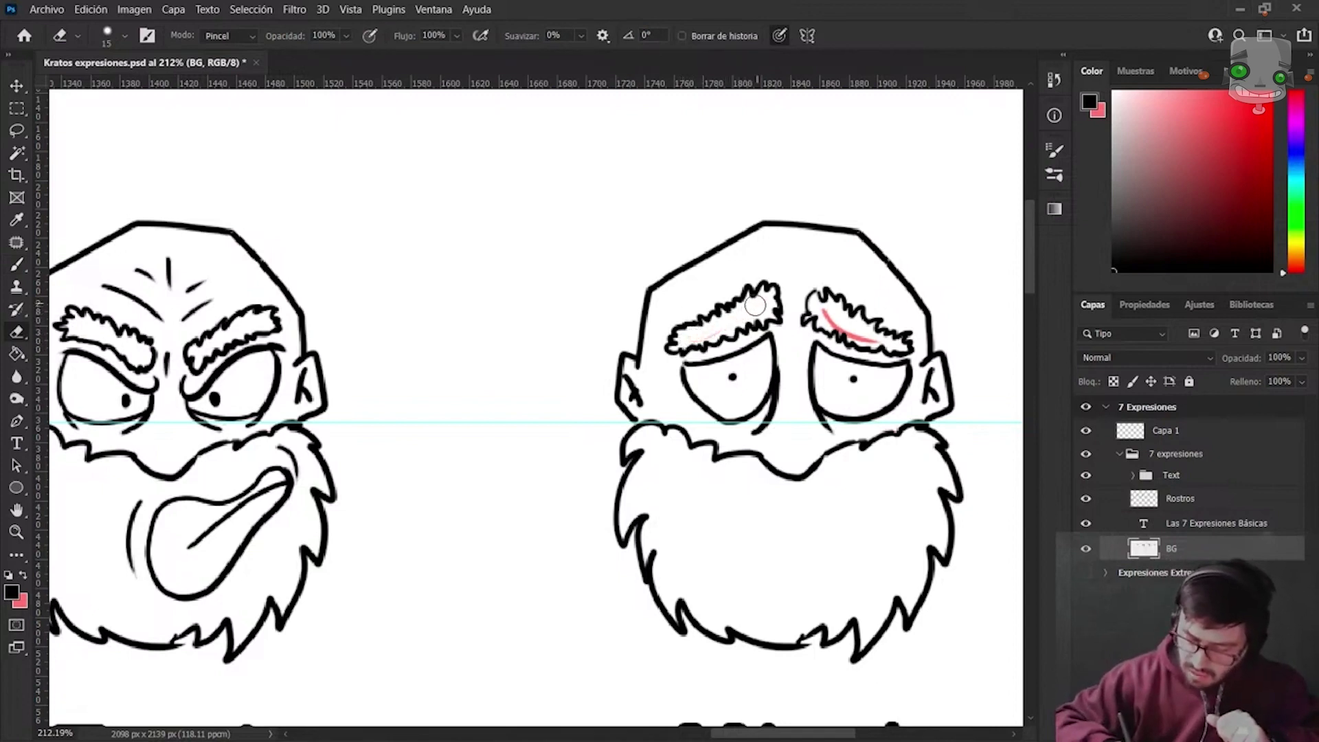
{"action": "left_click_drag", "start_coordinate": [823, 311], "coordinate": [830, 320]}
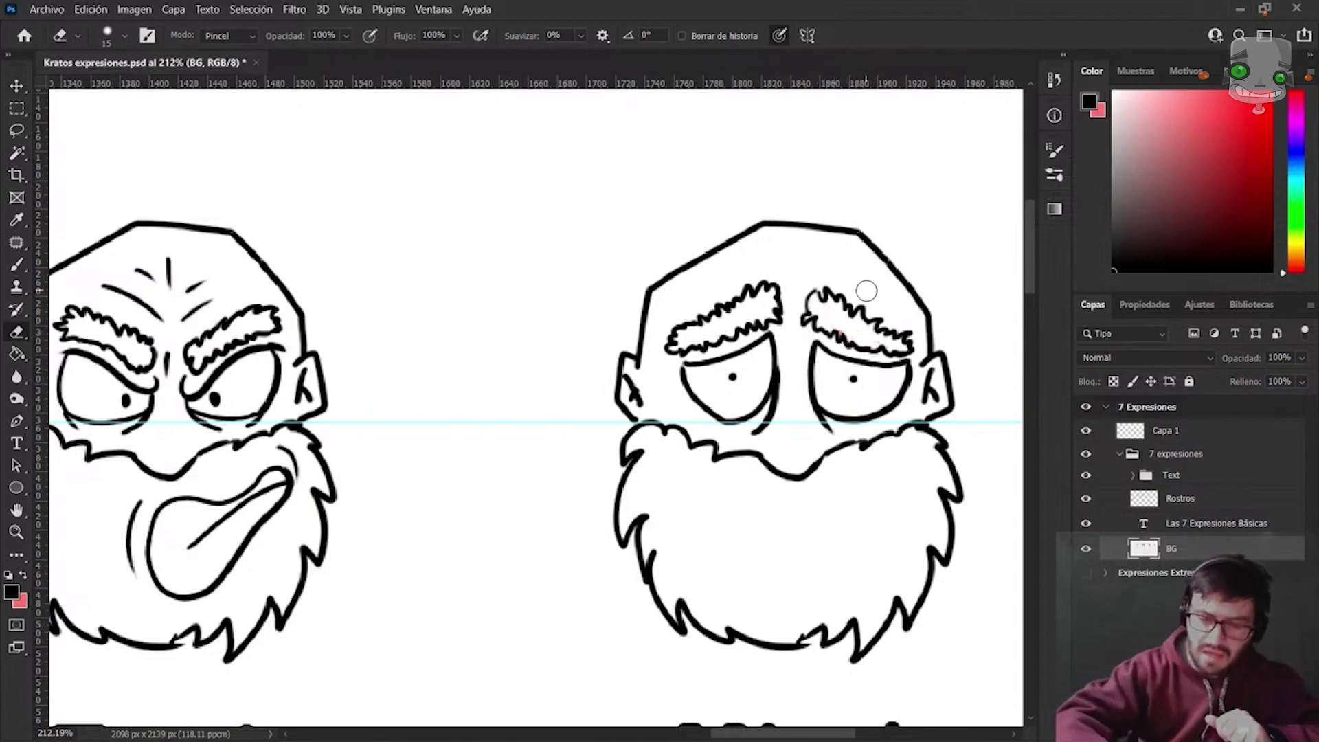
{"action": "key", "text": "b"}
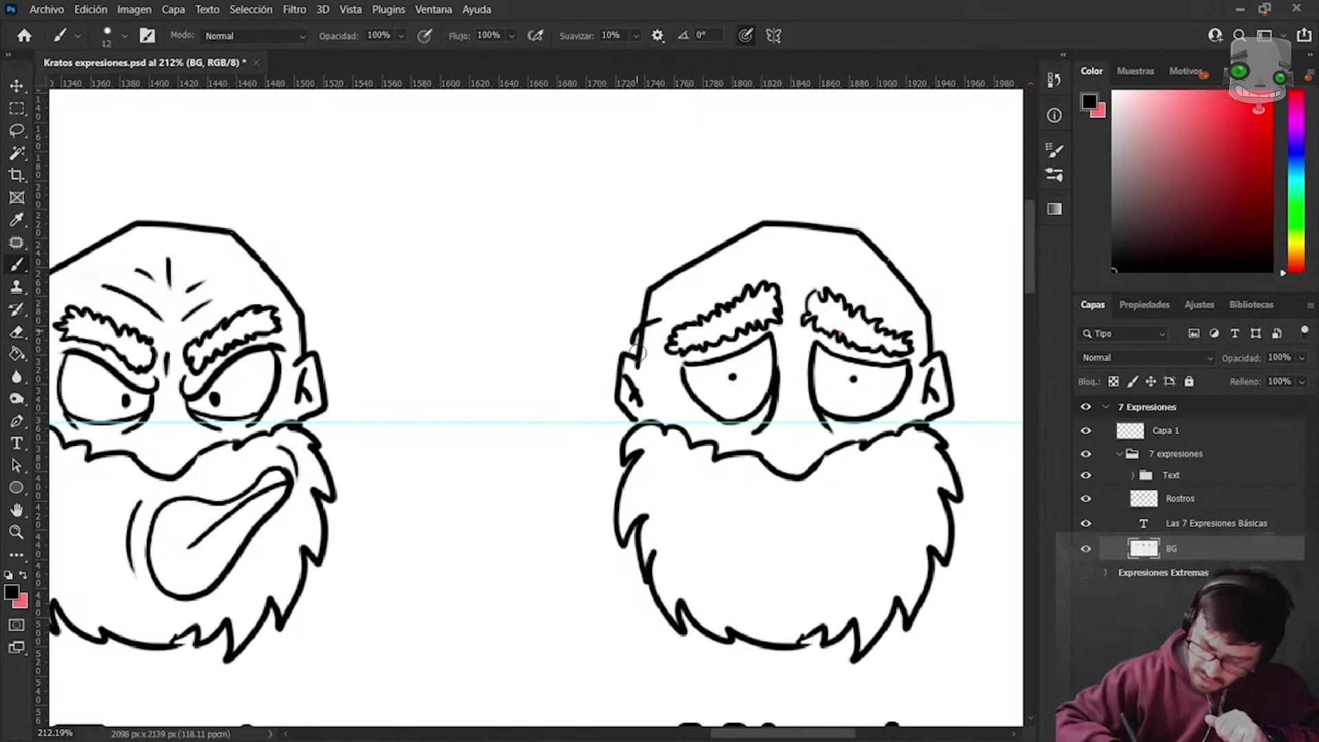
{"action": "key", "text": "e"}
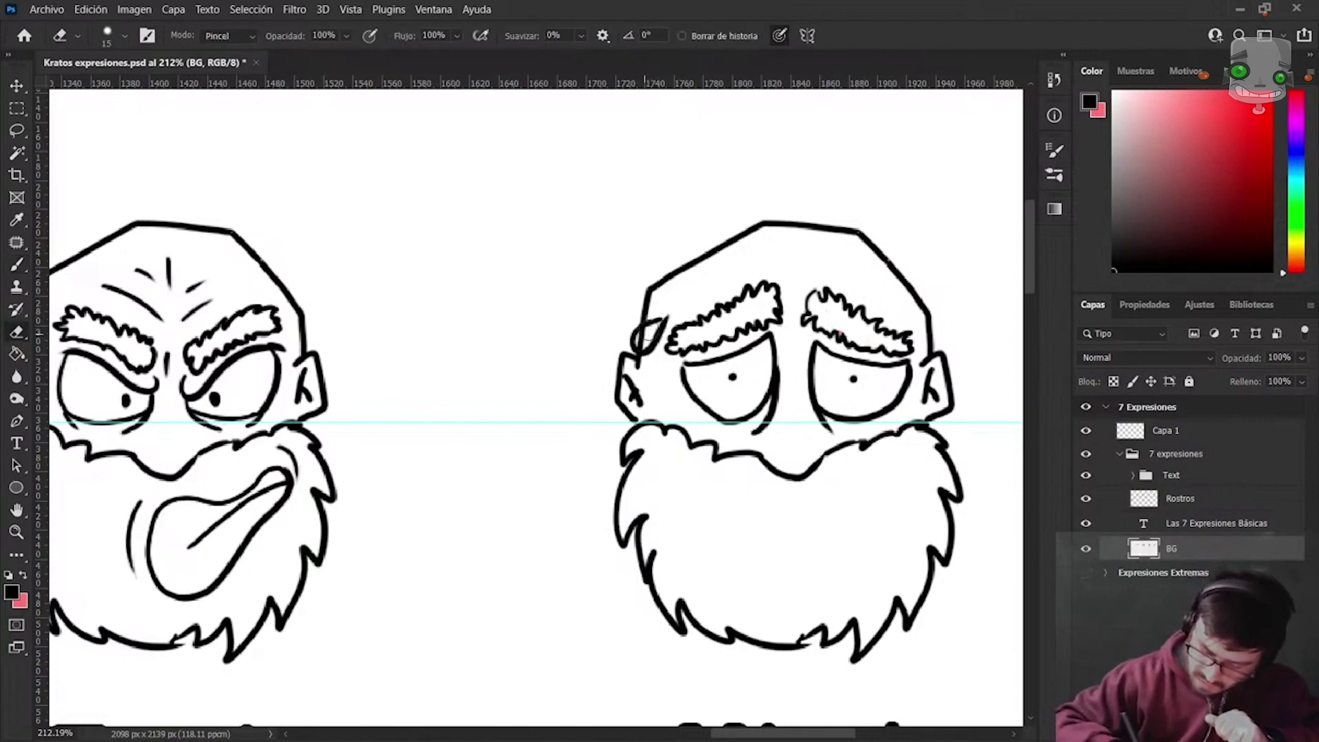
{"action": "left_click_drag", "start_coordinate": [658, 321], "coordinate": [647, 317]}
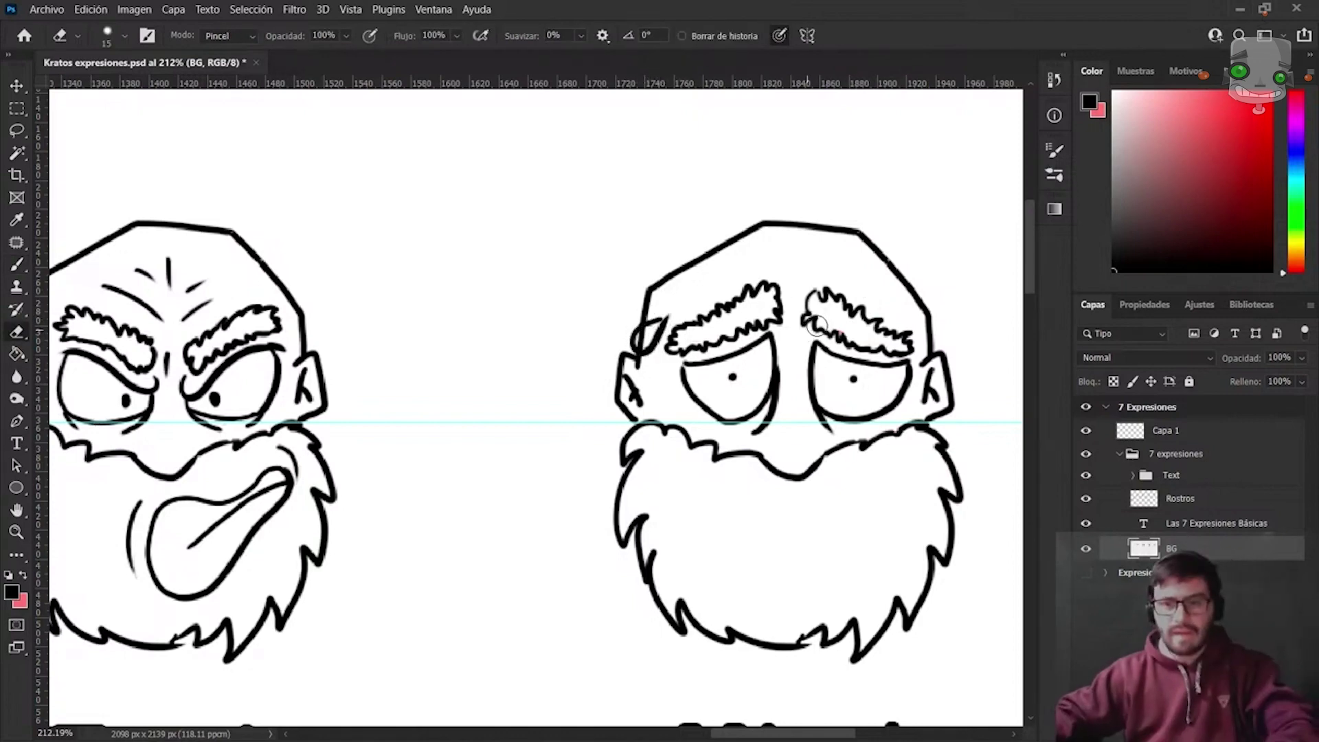
{"action": "left_click", "coordinate": [1203, 507]}
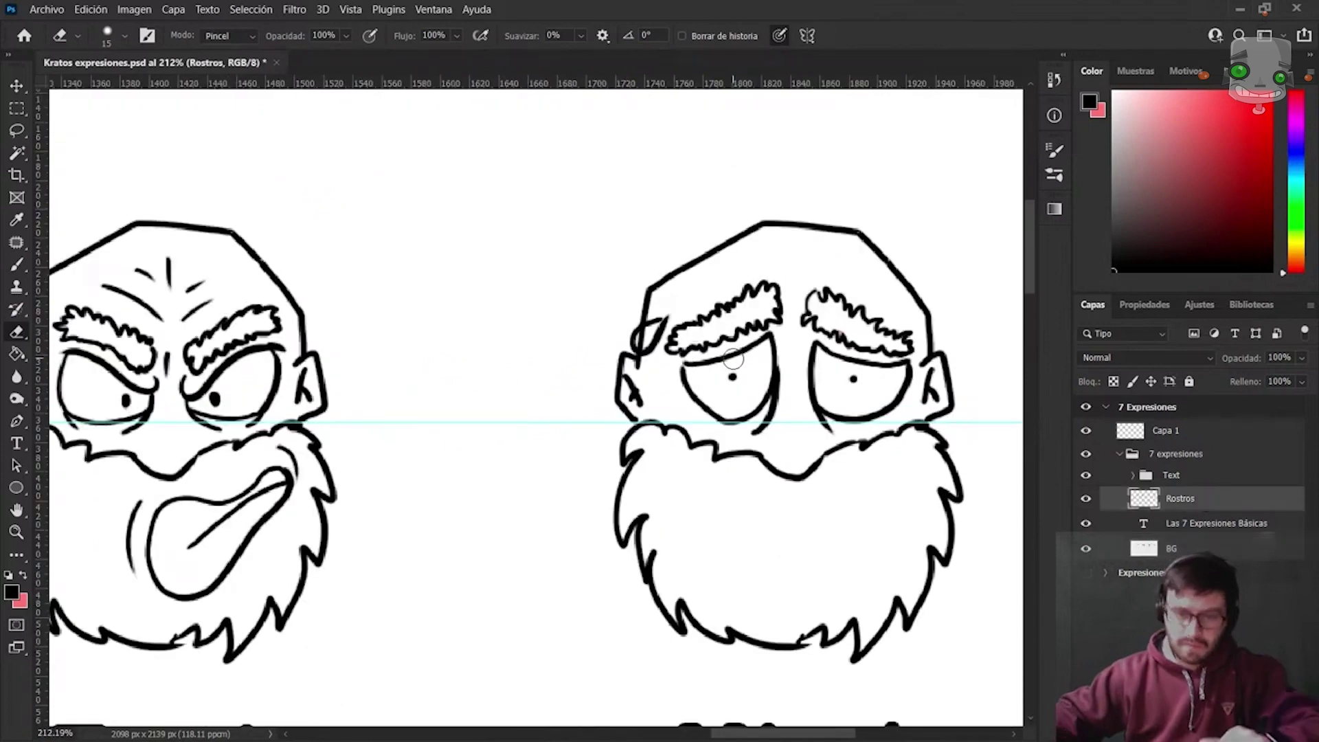
{"action": "left_click_drag", "start_coordinate": [649, 331], "coordinate": [634, 351]}
{"action": "left_click", "coordinate": [1178, 548]}
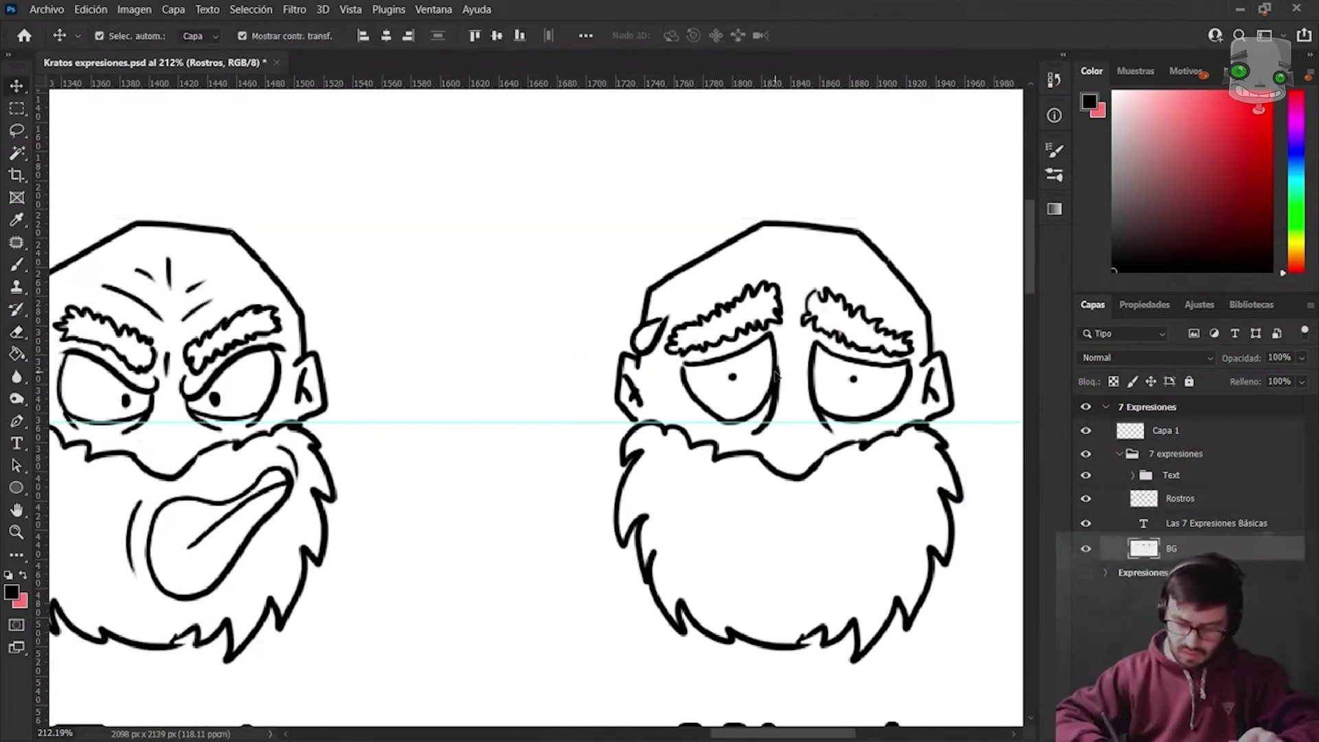
Draw a small wavy trembling mouth with end marks in the Miedo beard.
{"action": "key", "text": "b"}
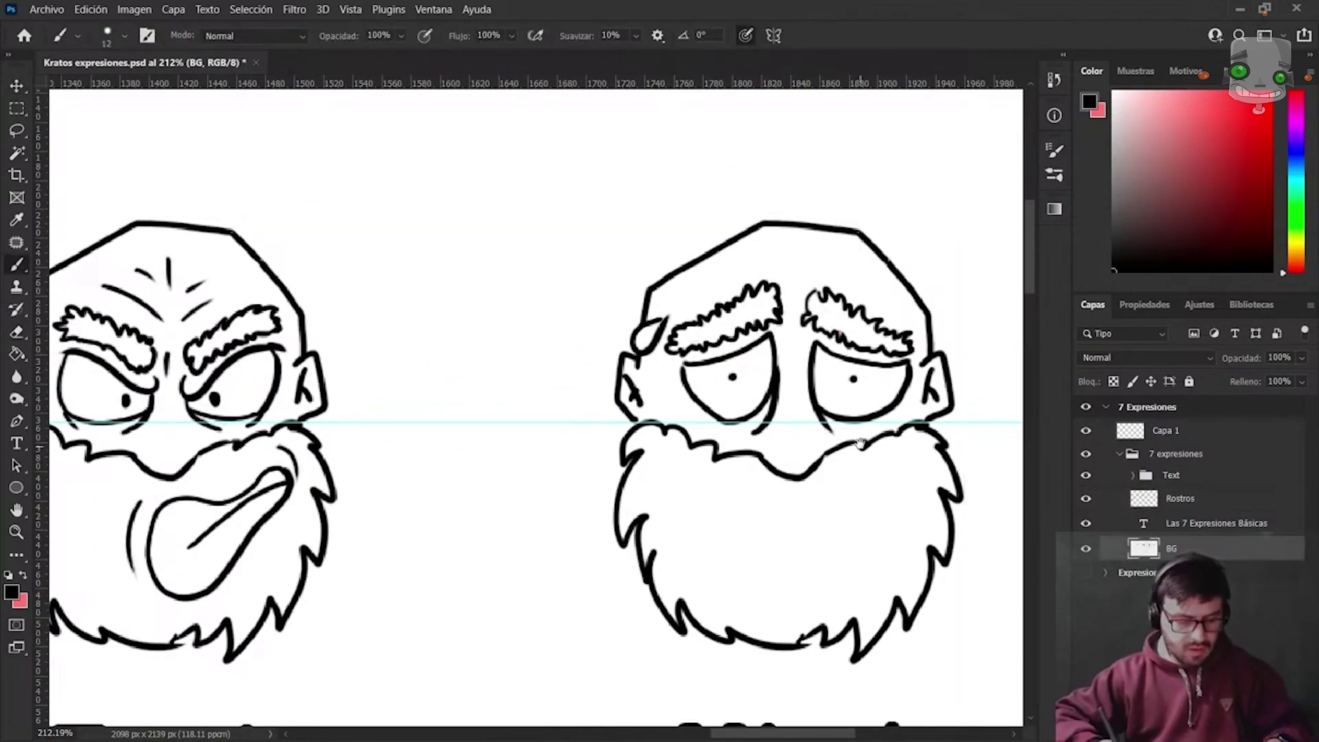
{"action": "scroll", "coordinate": [840, 433], "scroll_direction": "down", "scroll_amount": 2}
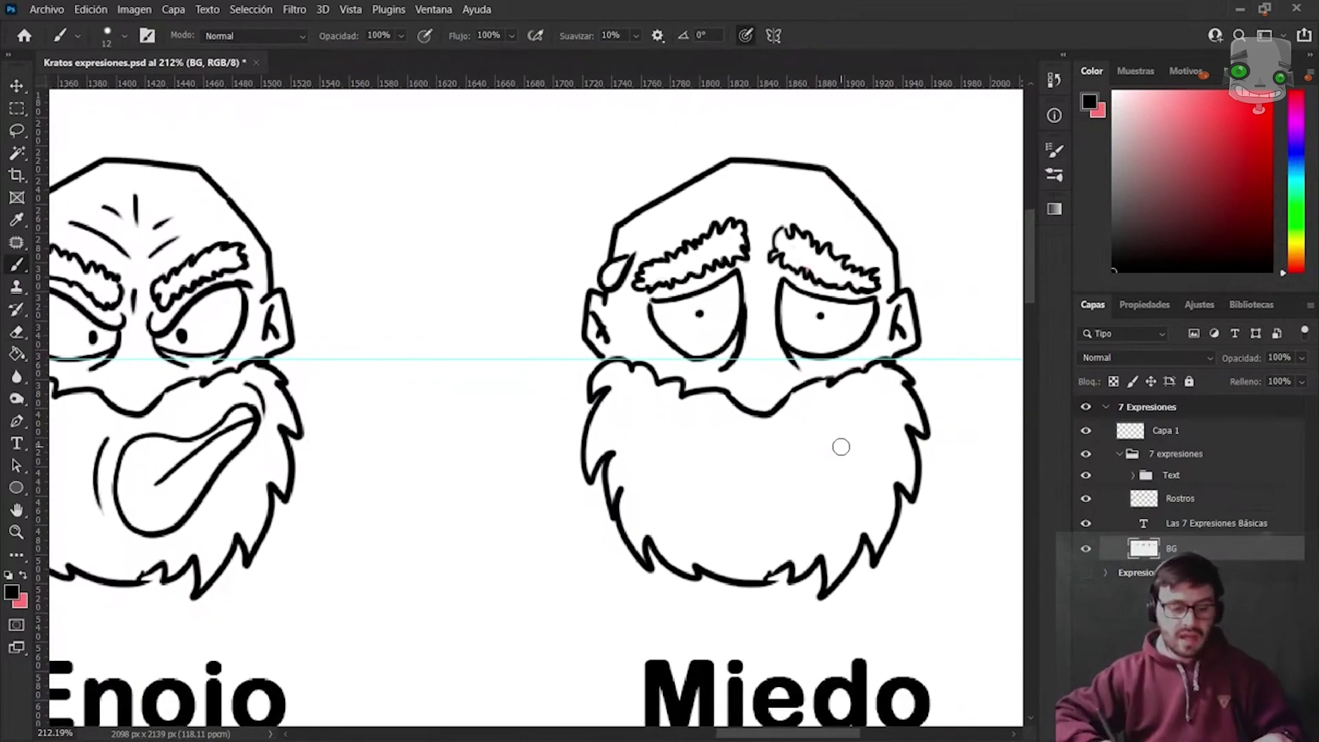
{"action": "left_click_drag", "start_coordinate": [856, 450], "coordinate": [813, 400]}
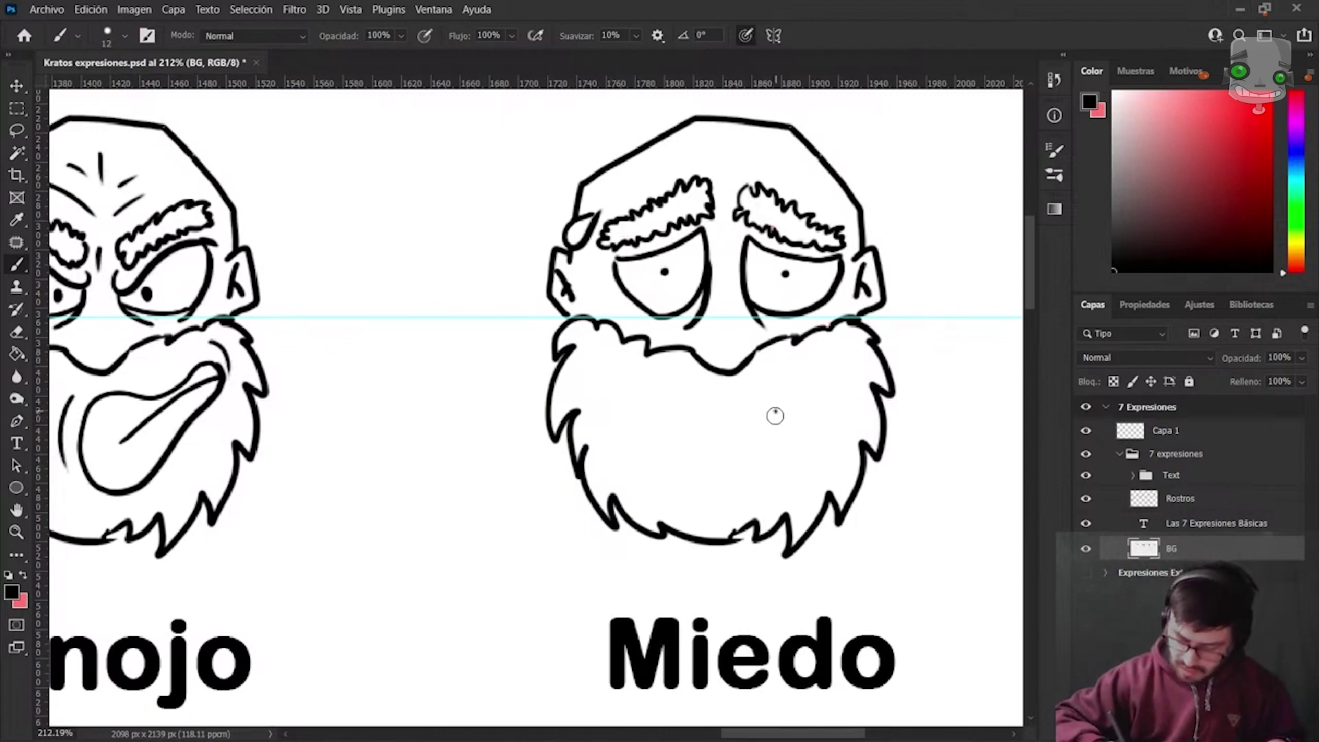
{"action": "left_click_drag", "start_coordinate": [774, 419], "coordinate": [831, 410]}
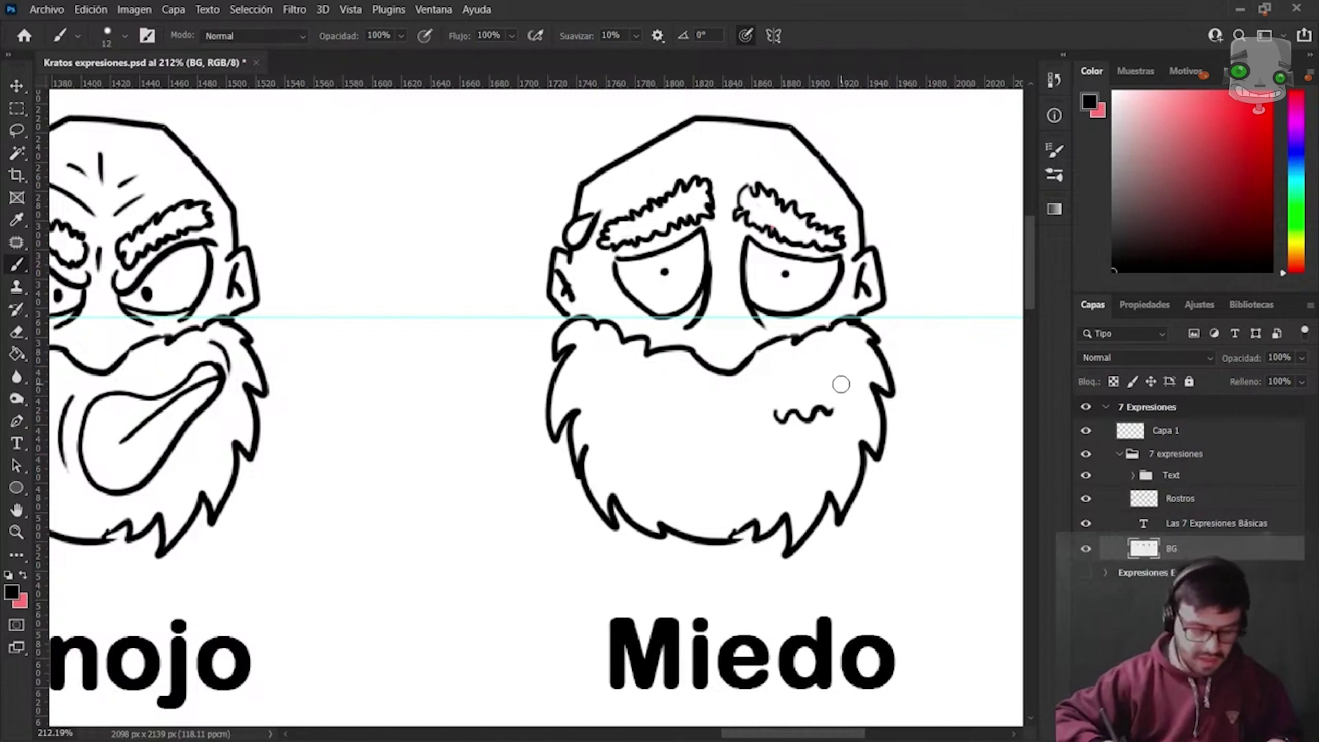
{"action": "left_click_drag", "start_coordinate": [764, 401], "coordinate": [762, 421]}
{"action": "left_click_drag", "start_coordinate": [842, 396], "coordinate": [836, 421]}
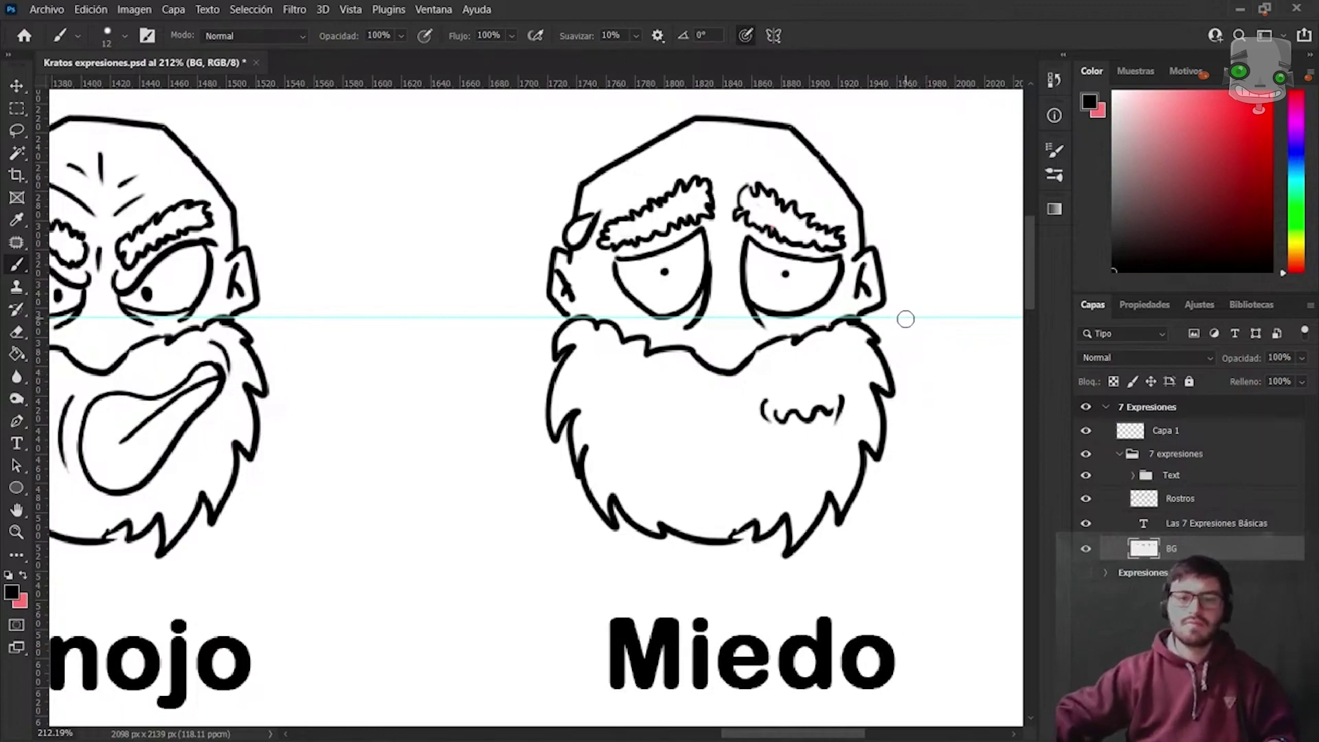
{"action": "scroll", "coordinate": [905, 319], "scroll_direction": "down", "scroll_amount": 2}
Pan across the sheet and zoom in close on the blank Confusión head.
{"action": "scroll", "coordinate": [905, 318], "scroll_direction": "down", "scroll_amount": 5}
{"action": "scroll", "coordinate": [906, 318], "scroll_direction": "down", "scroll_amount": 2}
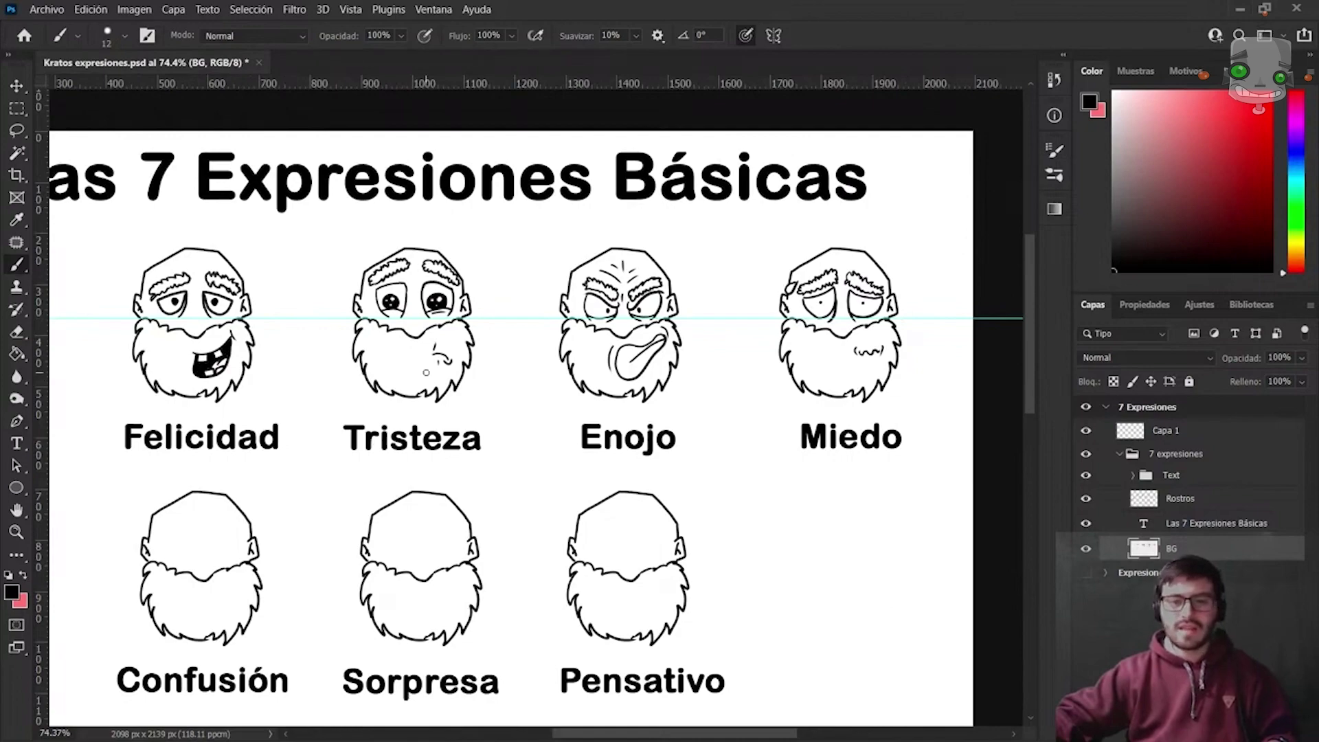
{"action": "mouse_move", "coordinate": [497, 493]}
{"action": "left_mouse_down"}
{"action": "mouse_move", "coordinate": [546, 482]}
{"action": "mouse_move", "coordinate": [644, 309]}
{"action": "mouse_move", "coordinate": [630, 342]}
{"action": "left_mouse_up"}
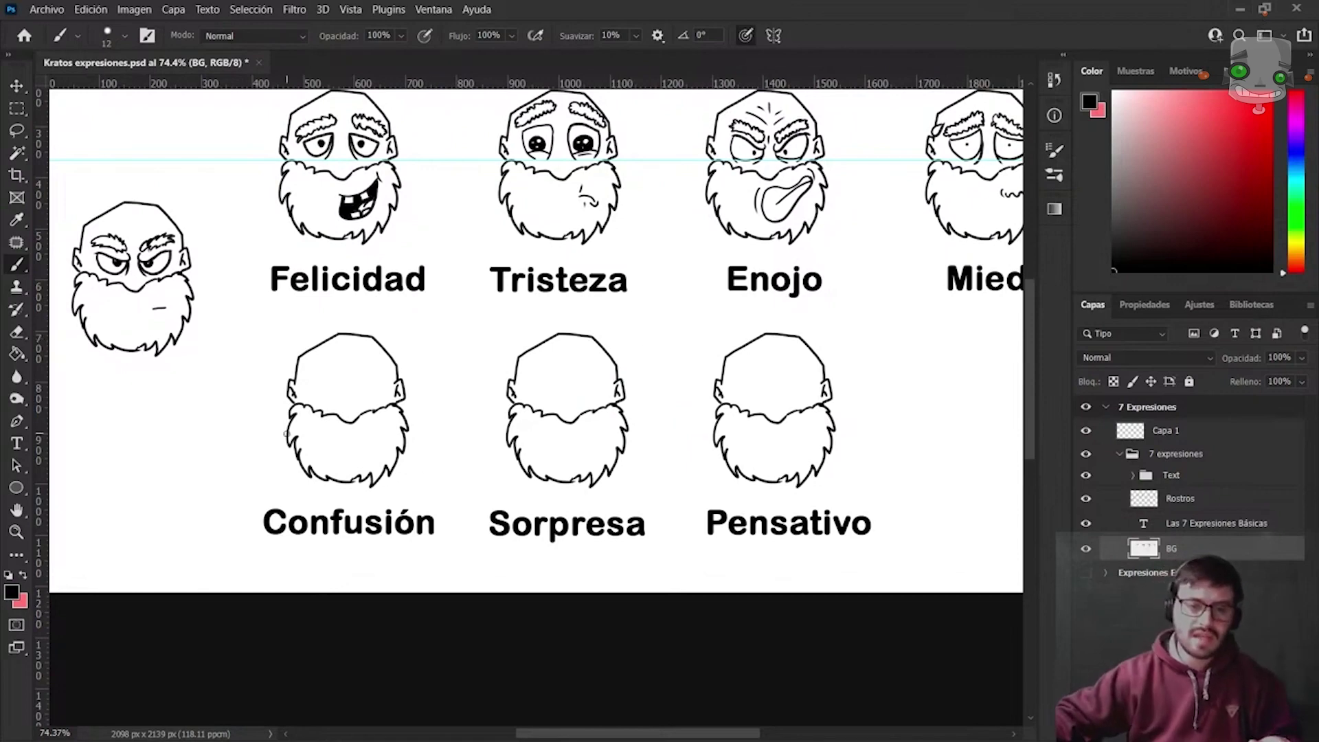
{"action": "scroll", "coordinate": [286, 433], "scroll_direction": "up", "scroll_amount": 3}
{"action": "scroll", "coordinate": [285, 433], "scroll_direction": "up", "scroll_amount": 3}
{"action": "scroll", "coordinate": [286, 433], "scroll_direction": "up", "scroll_amount": 1}
{"action": "scroll", "coordinate": [286, 433], "scroll_direction": "up", "scroll_amount": 1}
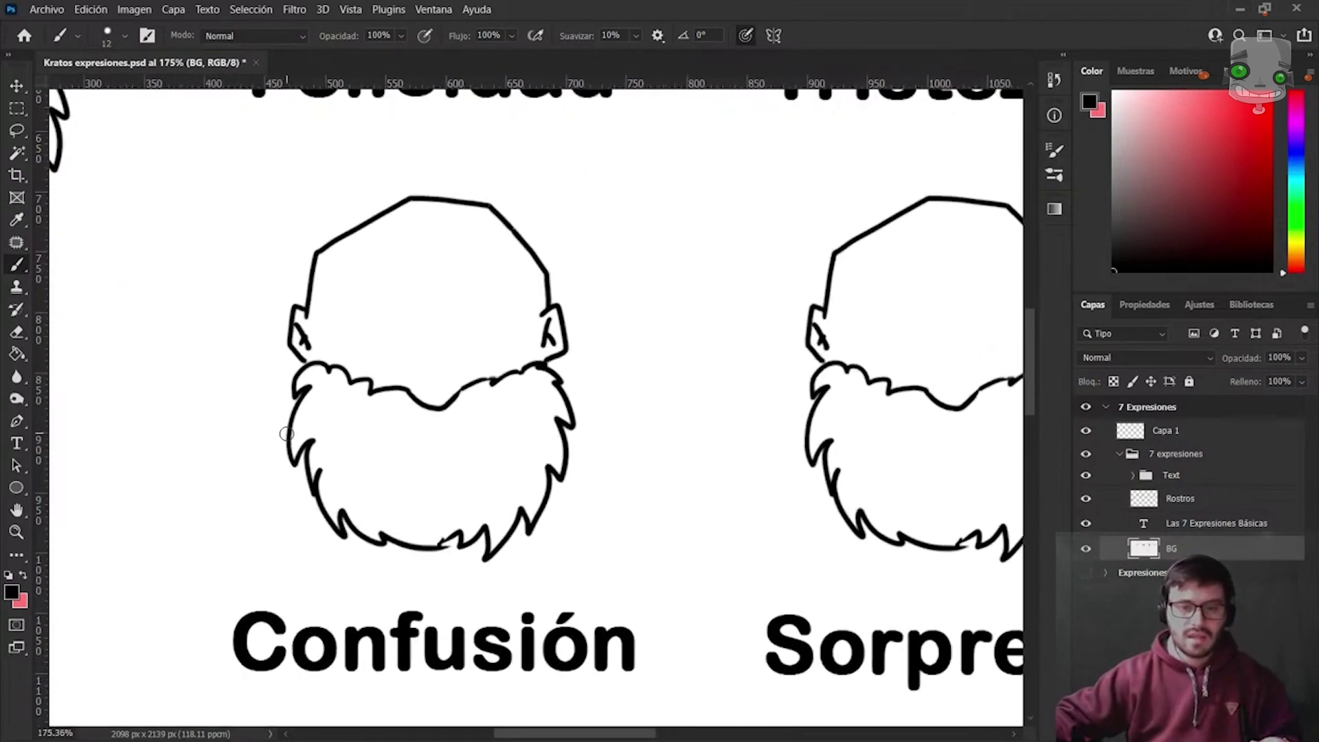
{"action": "scroll", "coordinate": [286, 433], "scroll_direction": "down", "scroll_amount": 1}
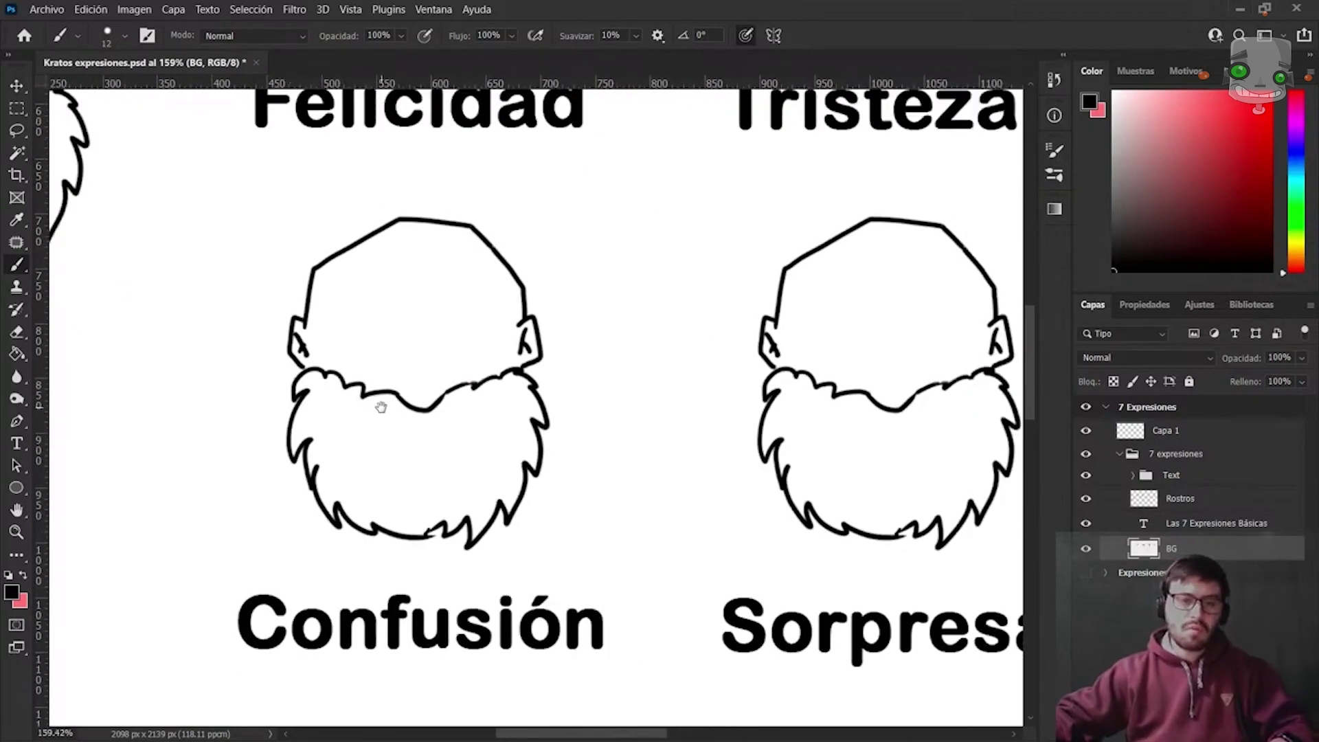
{"action": "left_click_drag", "start_coordinate": [381, 407], "coordinate": [433, 412]}
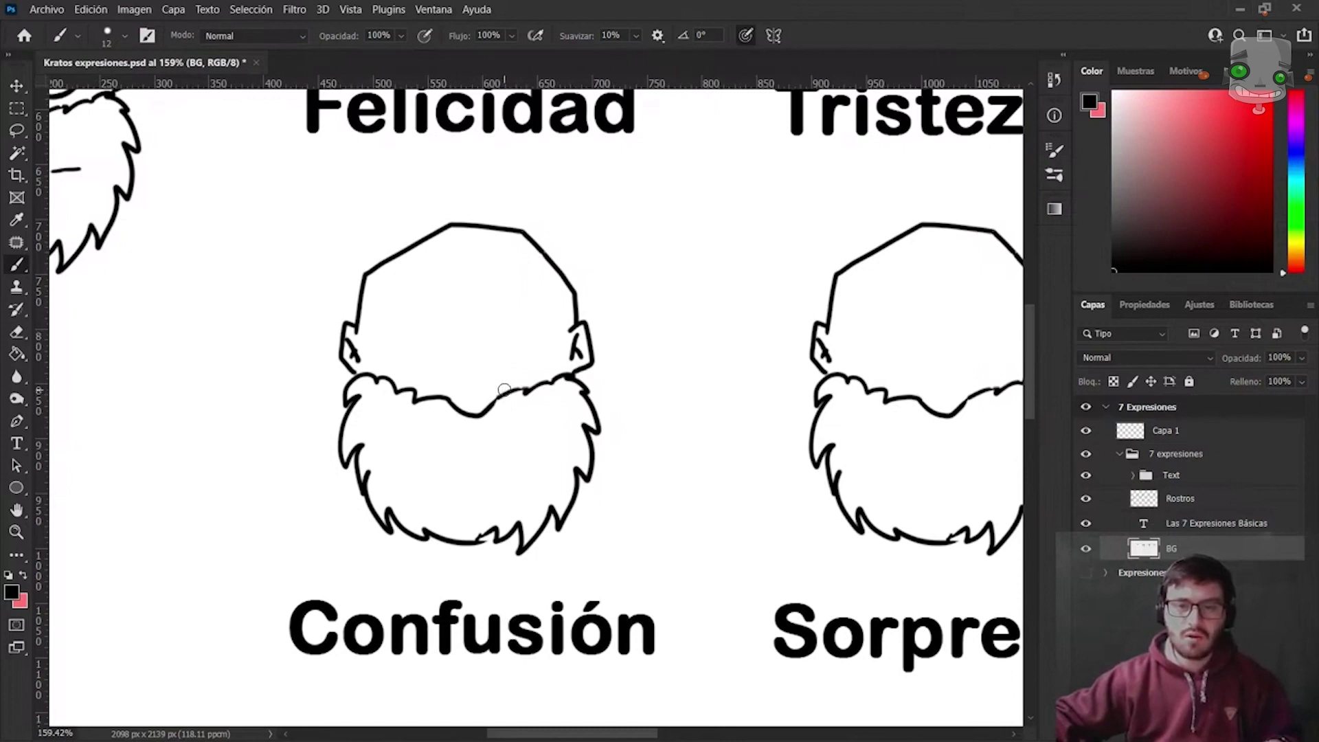
{"action": "scroll", "coordinate": [503, 388], "scroll_direction": "up", "scroll_amount": 2, "text": "alt"}
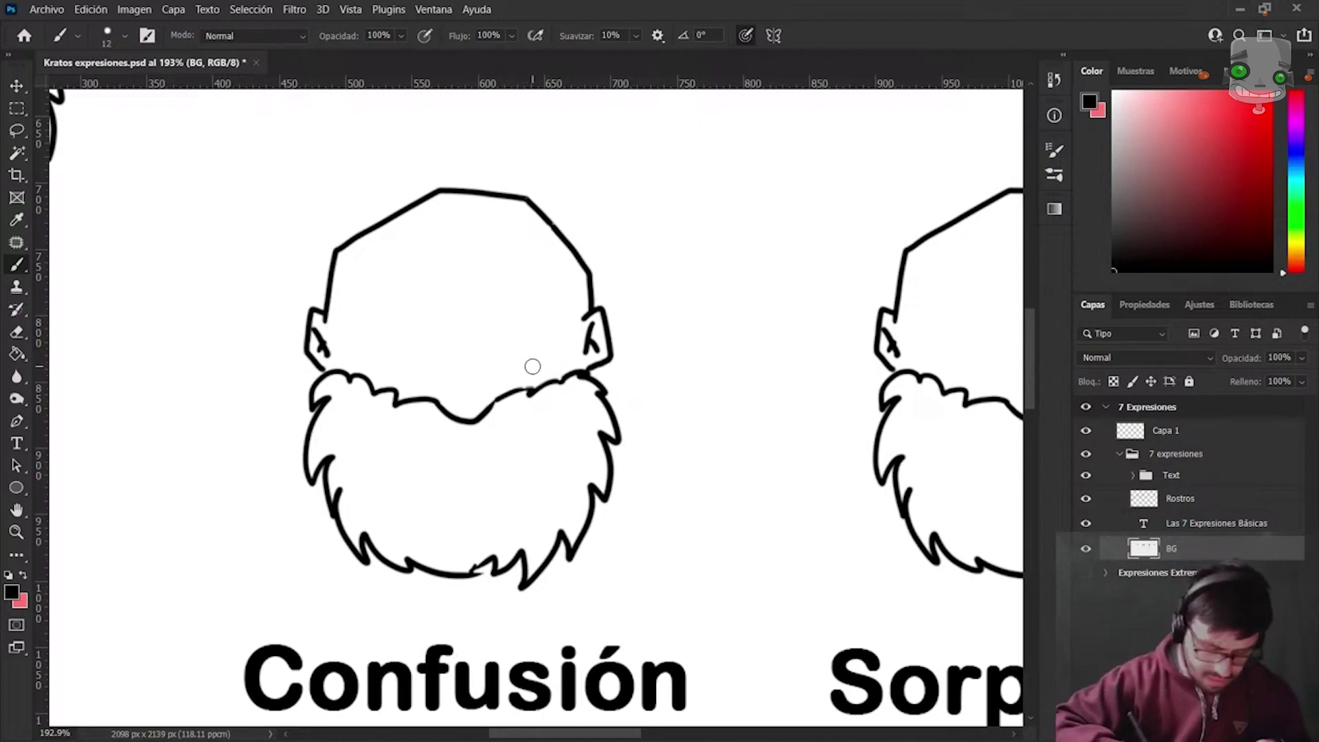
Draw a wide round eye and a squinting eye with black pupils on the Confusión head.
{"action": "left_click_drag", "start_coordinate": [536, 364], "coordinate": [550, 355]}
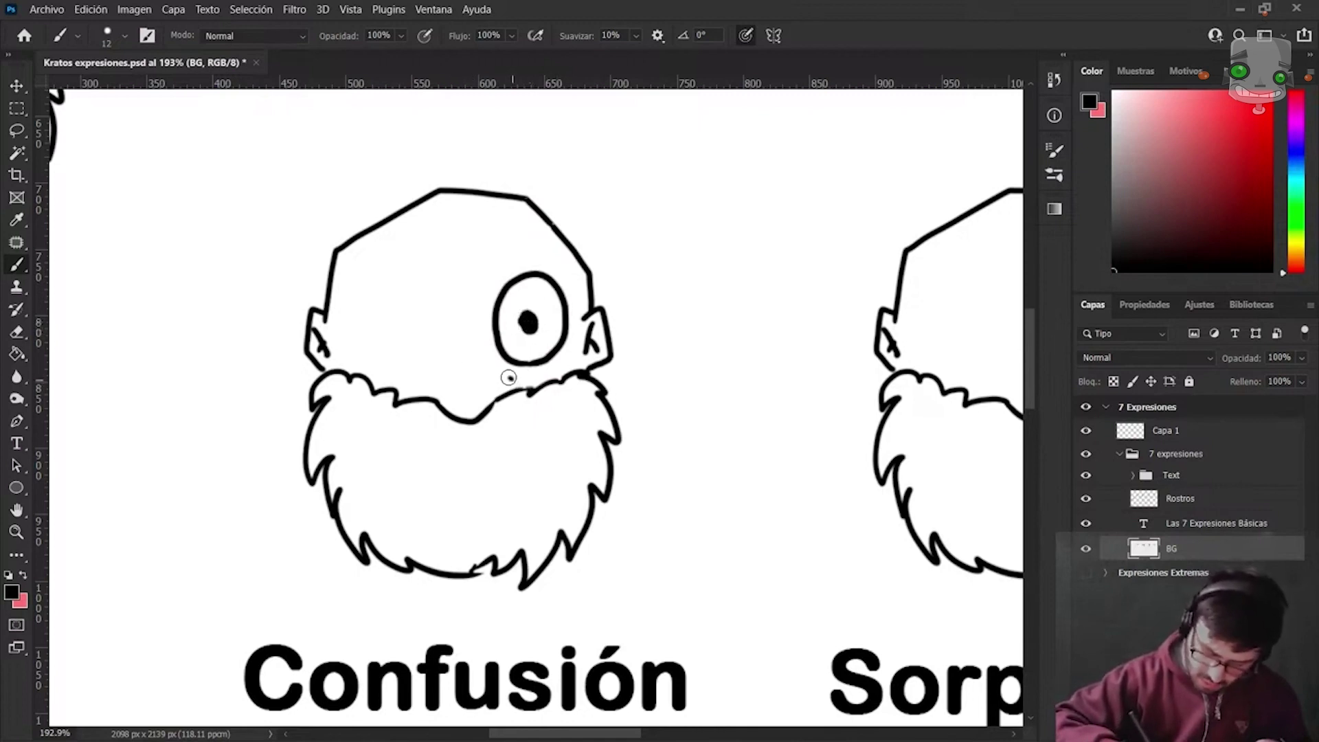
{"action": "left_click_drag", "start_coordinate": [491, 351], "coordinate": [496, 306]}
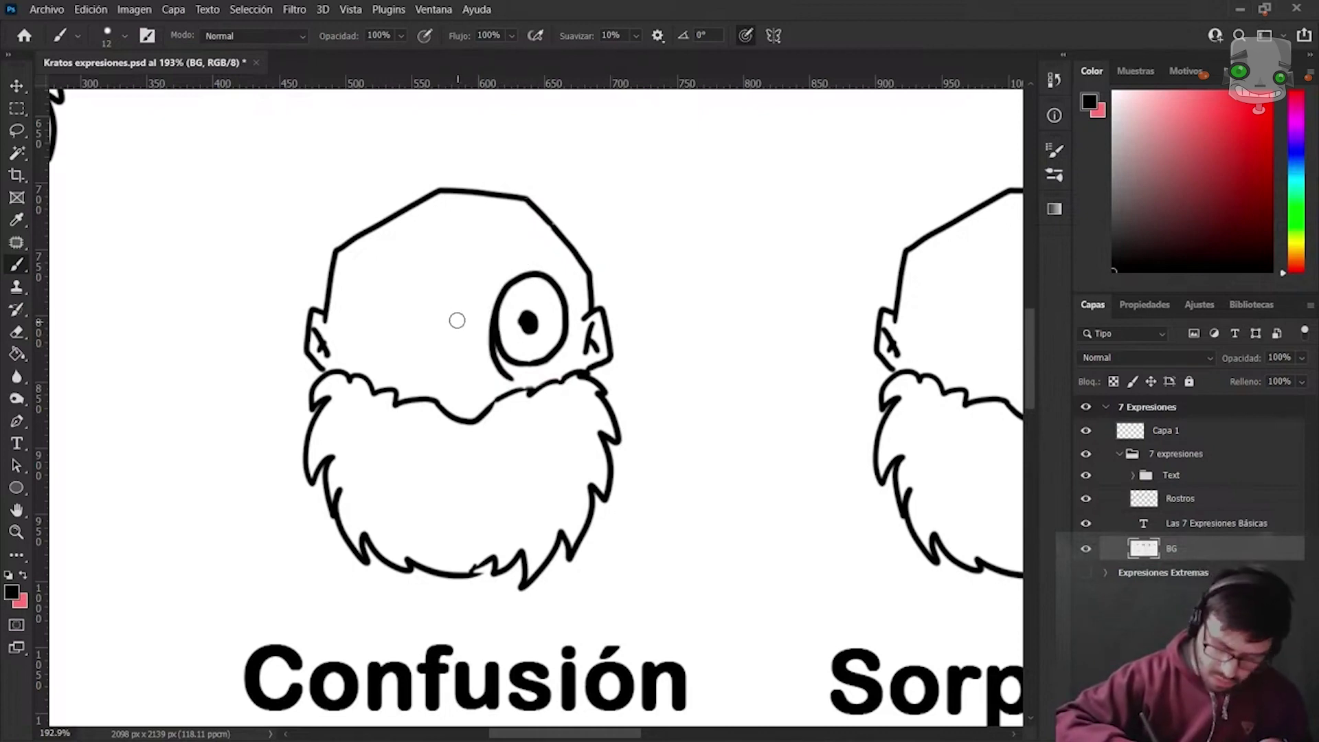
{"action": "mouse_move", "coordinate": [448, 306]}
{"action": "left_mouse_down"}
{"action": "mouse_move", "coordinate": [367, 315]}
{"action": "mouse_move", "coordinate": [421, 373]}
{"action": "mouse_move", "coordinate": [451, 310]}
{"action": "left_mouse_up"}
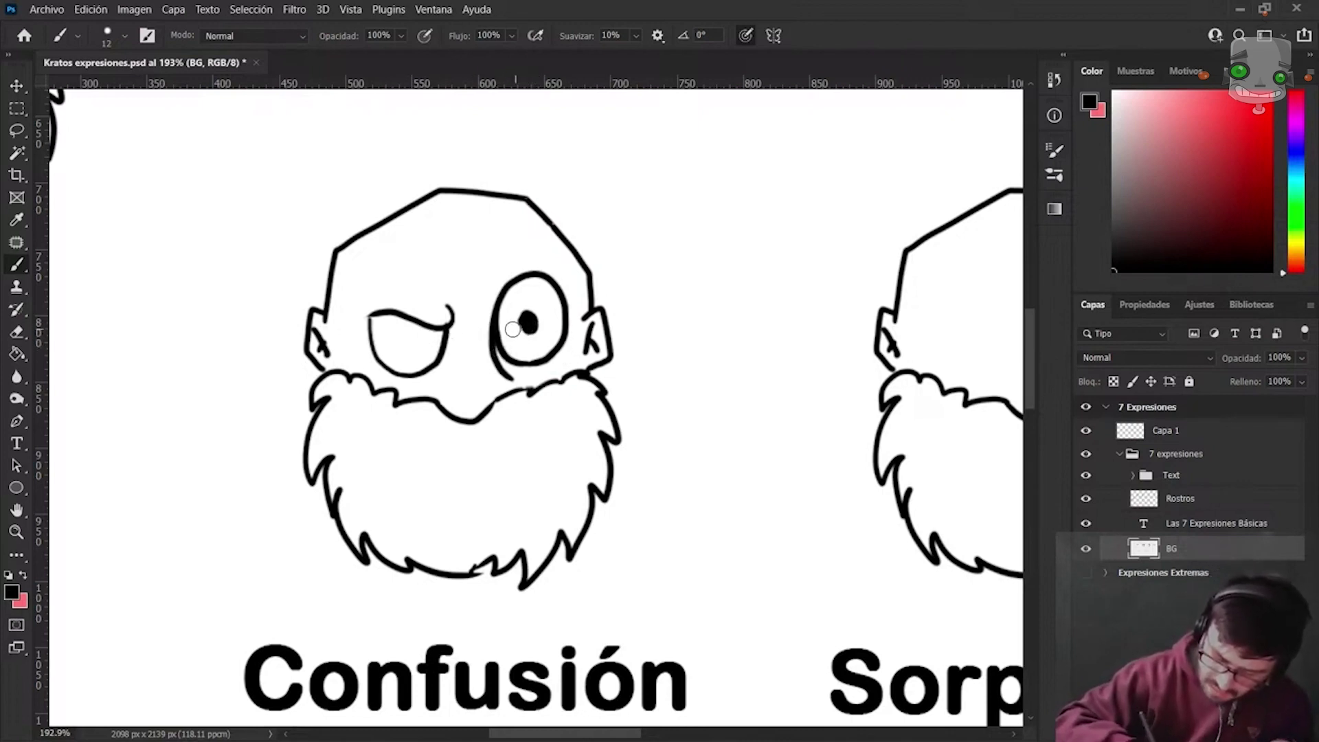
{"action": "left_click", "coordinate": [432, 335]}
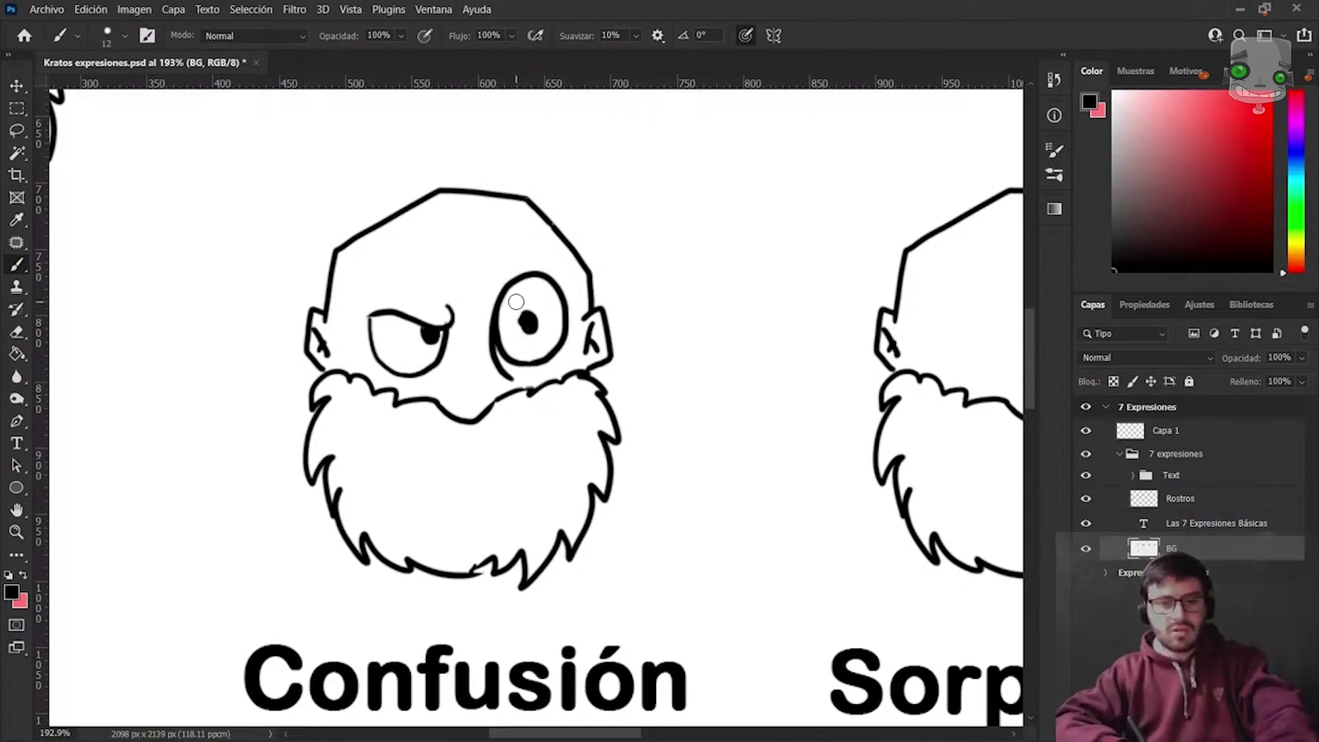
Sketch pink eyebrow guides over both Confusión eyes, then draw a small black puckered mouth in the beard.
{"action": "key", "text": "x"}
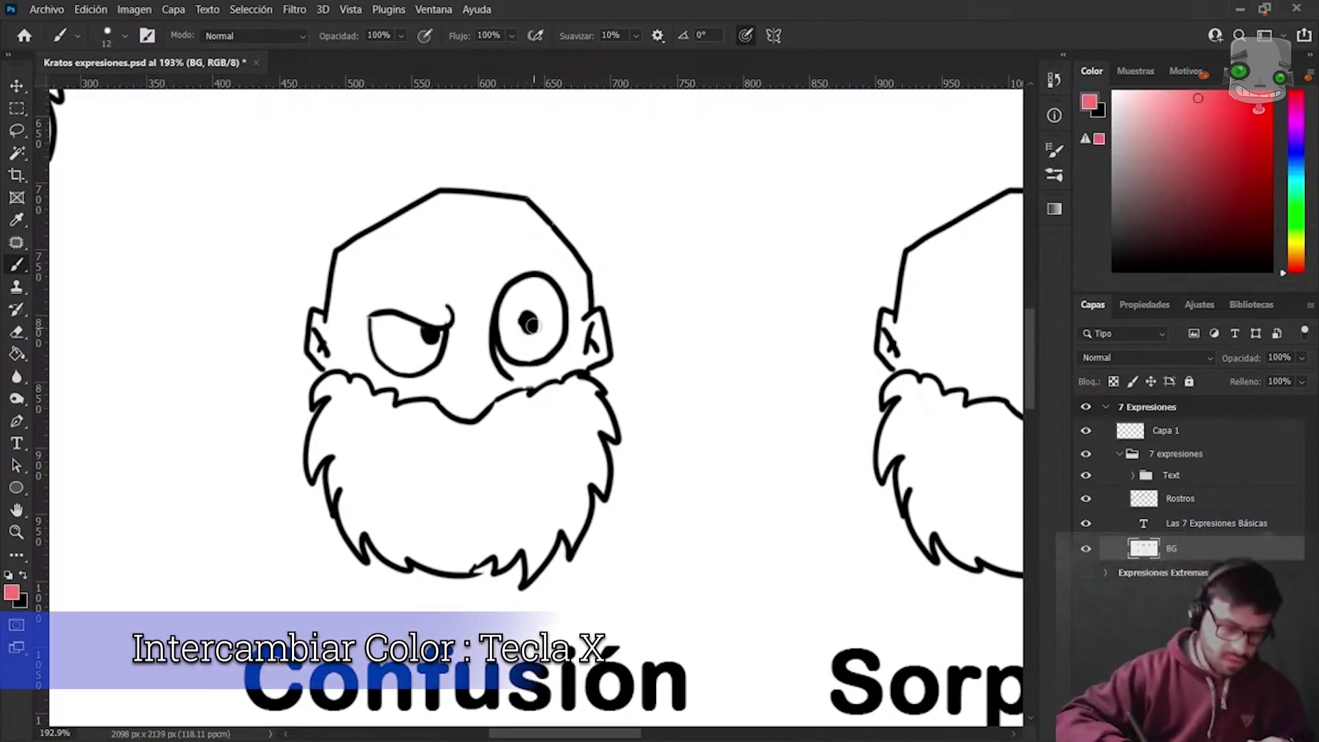
{"action": "left_click_drag", "start_coordinate": [506, 254], "coordinate": [574, 278]}
{"action": "key", "text": "ctrl+z"}
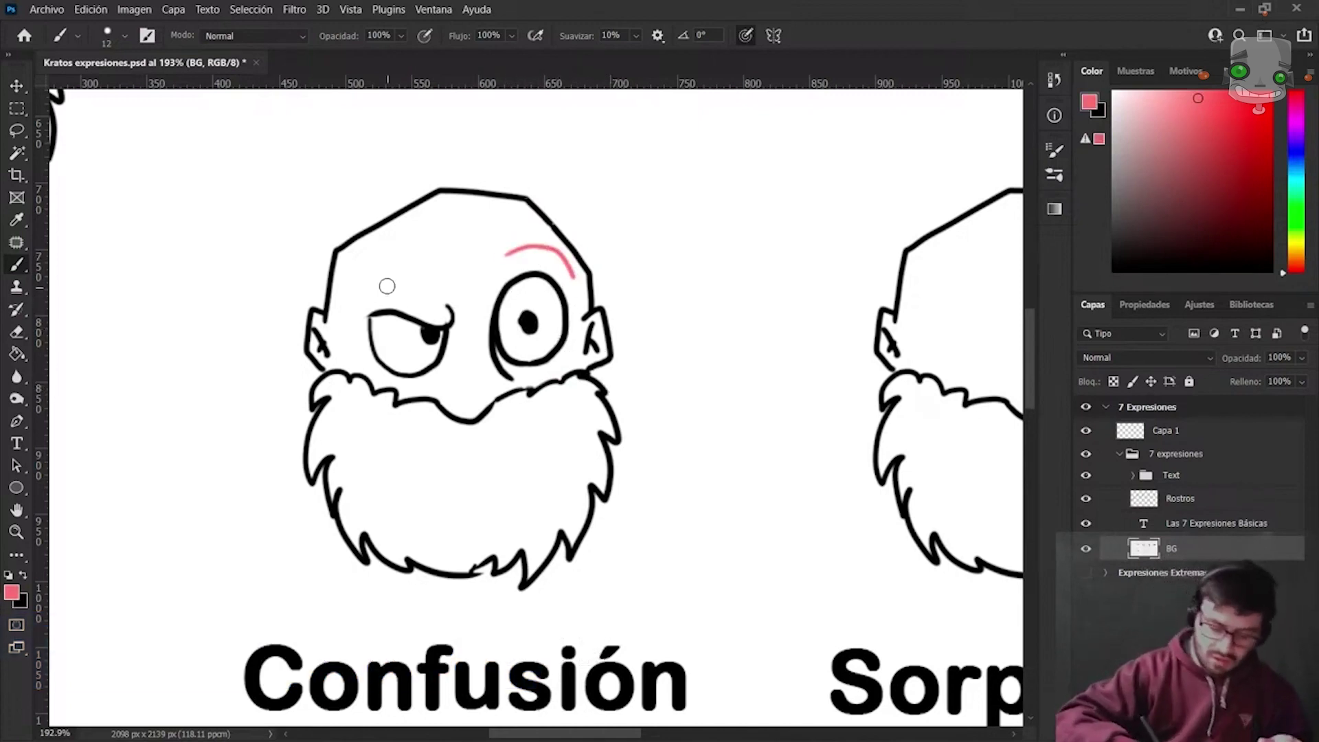
{"action": "left_click_drag", "start_coordinate": [369, 277], "coordinate": [433, 294]}
{"action": "key", "text": "ctrl+z"}
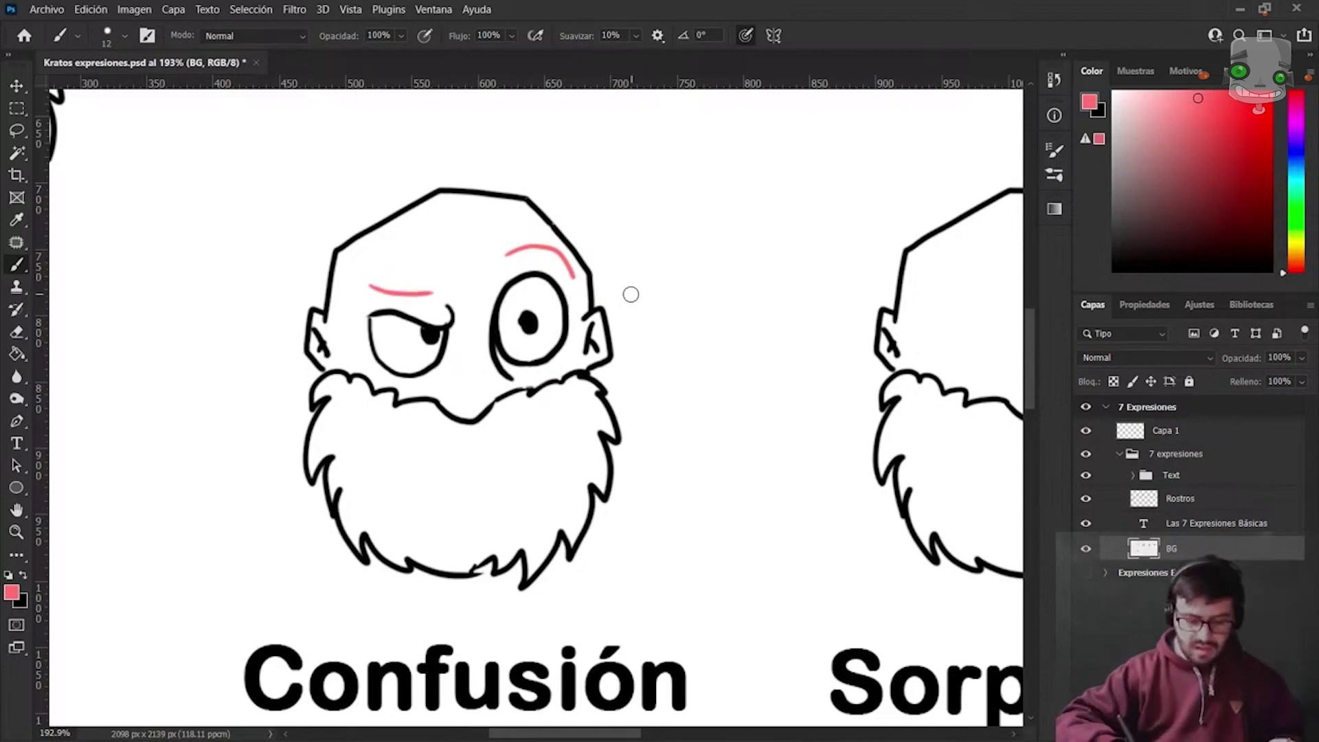
{"action": "key", "text": "x"}
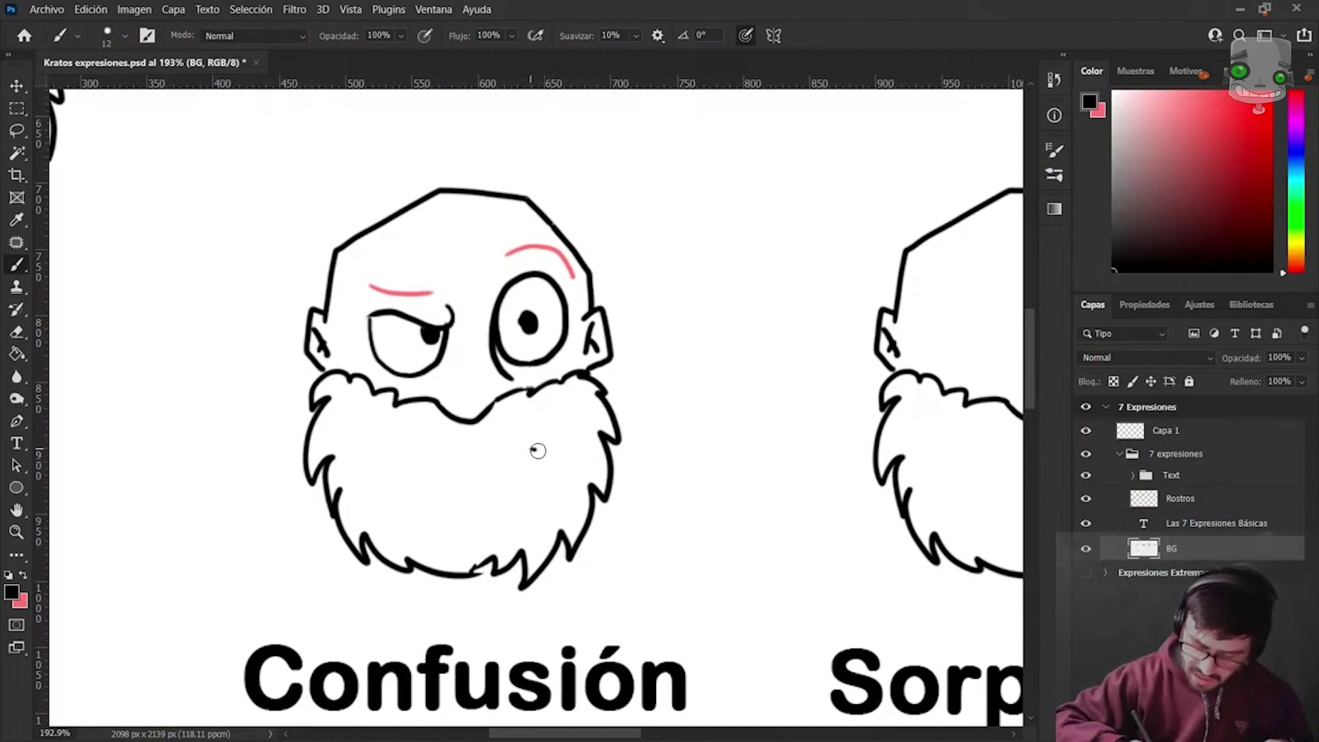
{"action": "left_click_drag", "start_coordinate": [532, 450], "coordinate": [575, 467]}
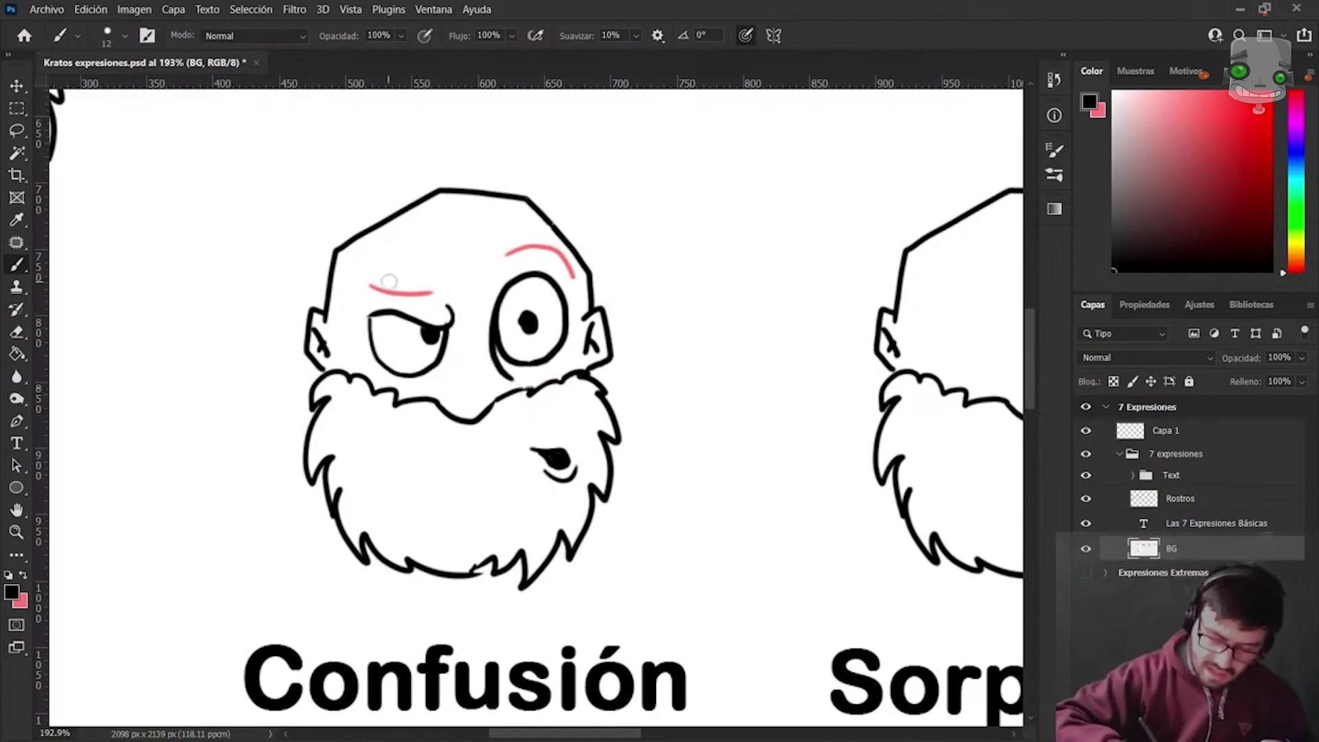
Outline hairy black eyebrows over both Confusión eyes and erase the pink guide strokes.
{"action": "mouse_move", "coordinate": [436, 296]}
{"action": "left_mouse_down"}
{"action": "mouse_move", "coordinate": [423, 274]}
{"action": "mouse_move", "coordinate": [389, 273]}
{"action": "mouse_move", "coordinate": [371, 306]}
{"action": "mouse_move", "coordinate": [438, 294]}
{"action": "left_mouse_up"}
{"action": "mouse_move", "coordinate": [507, 266]}
{"action": "left_mouse_down"}
{"action": "mouse_move", "coordinate": [503, 242]}
{"action": "mouse_move", "coordinate": [523, 227]}
{"action": "mouse_move", "coordinate": [579, 284]}
{"action": "left_mouse_up"}
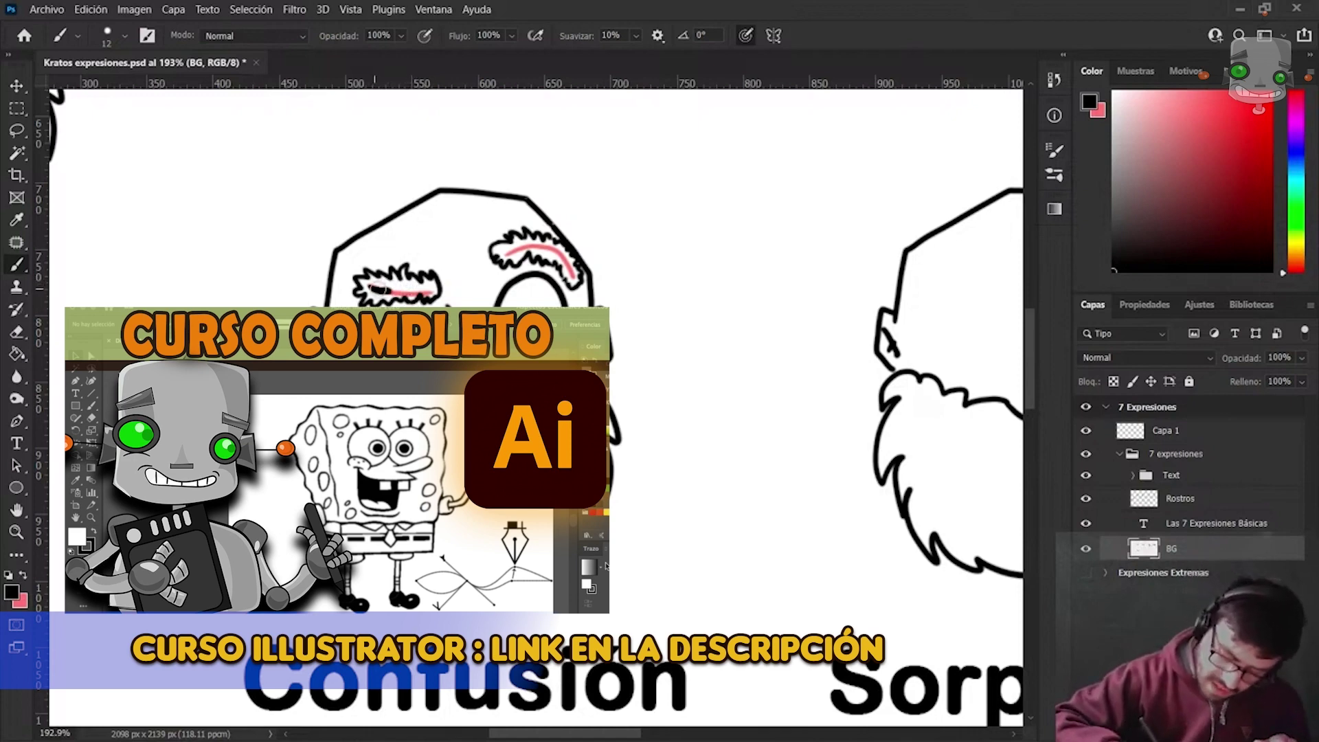
{"action": "key", "text": "e"}
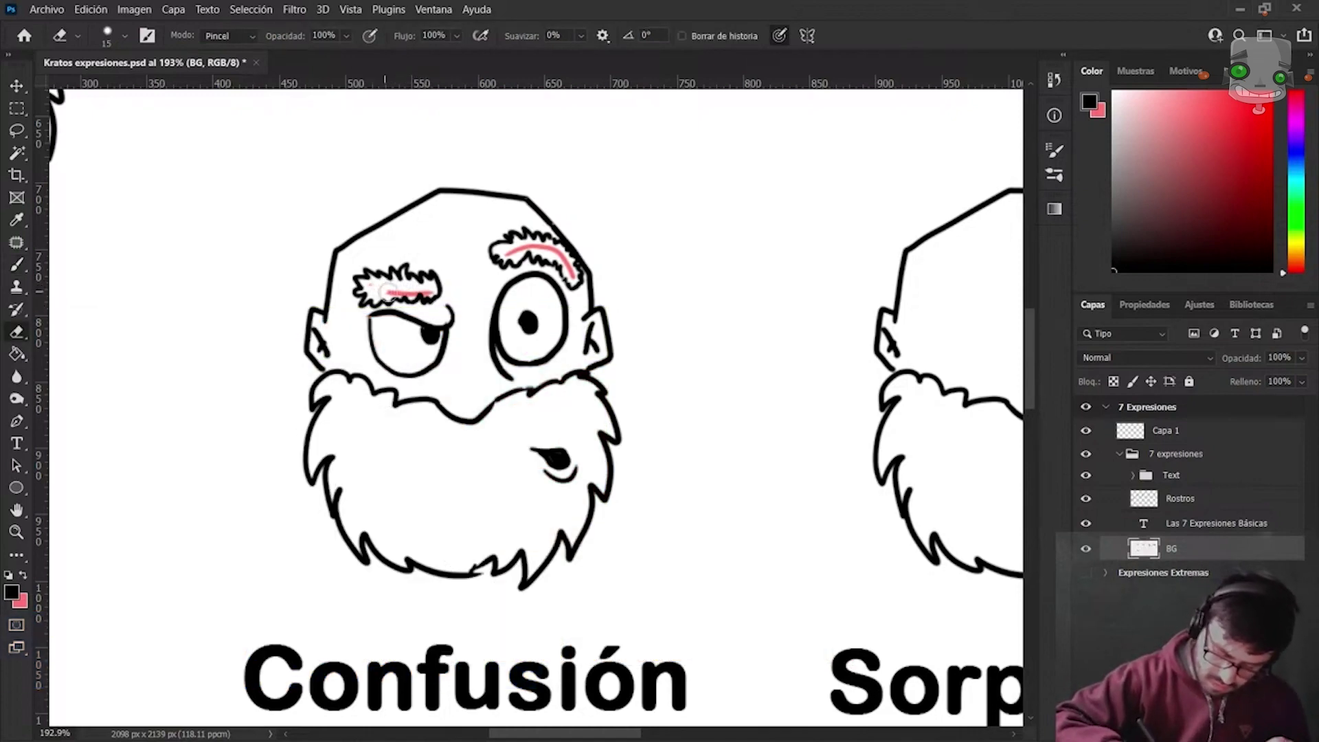
{"action": "left_click_drag", "start_coordinate": [388, 293], "coordinate": [373, 285]}
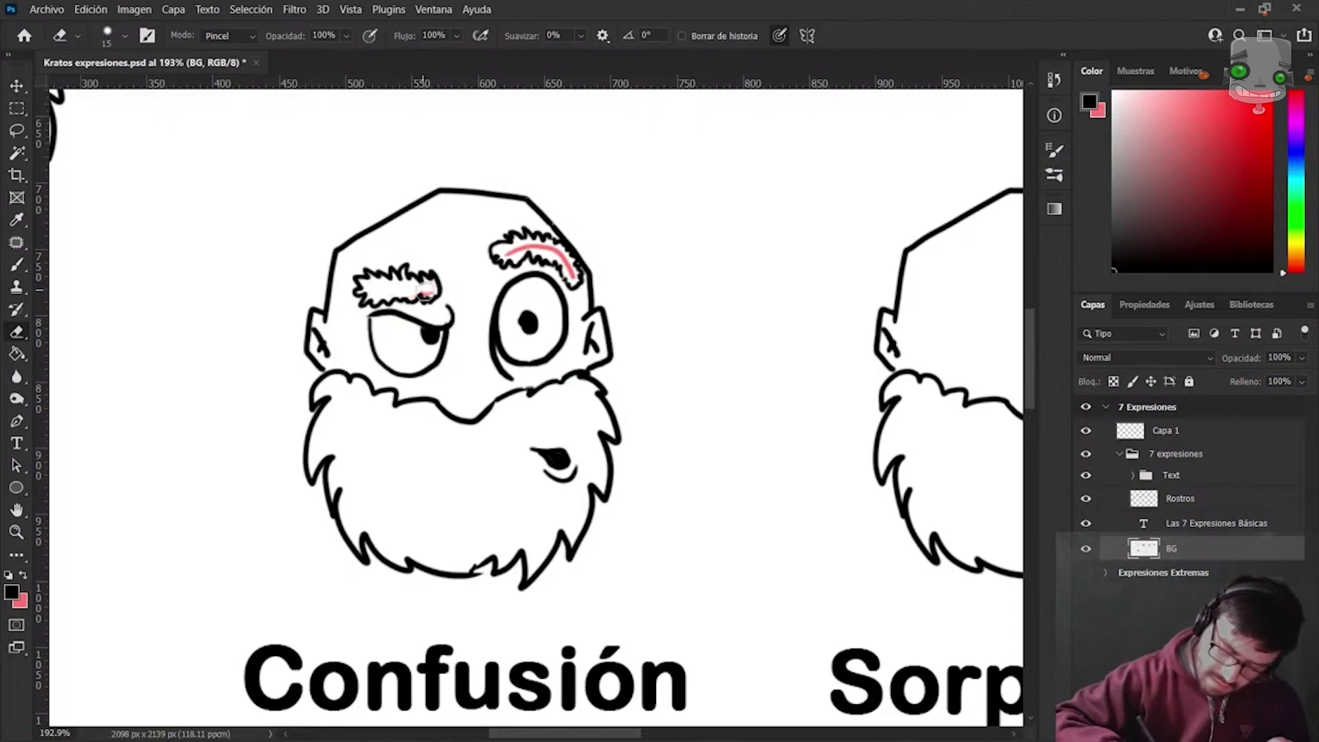
{"action": "left_click_drag", "start_coordinate": [426, 293], "coordinate": [412, 294]}
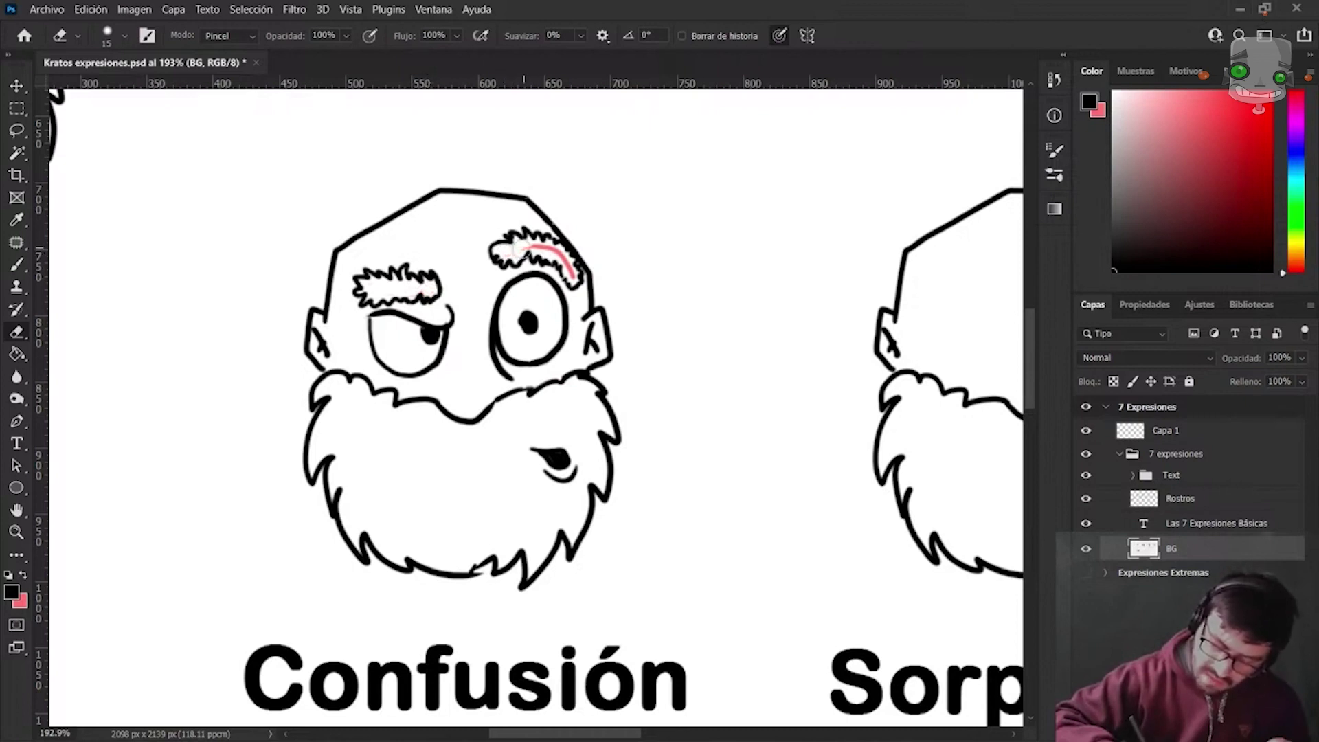
{"action": "left_click_drag", "start_coordinate": [533, 246], "coordinate": [572, 275]}
{"action": "key", "text": "b"}
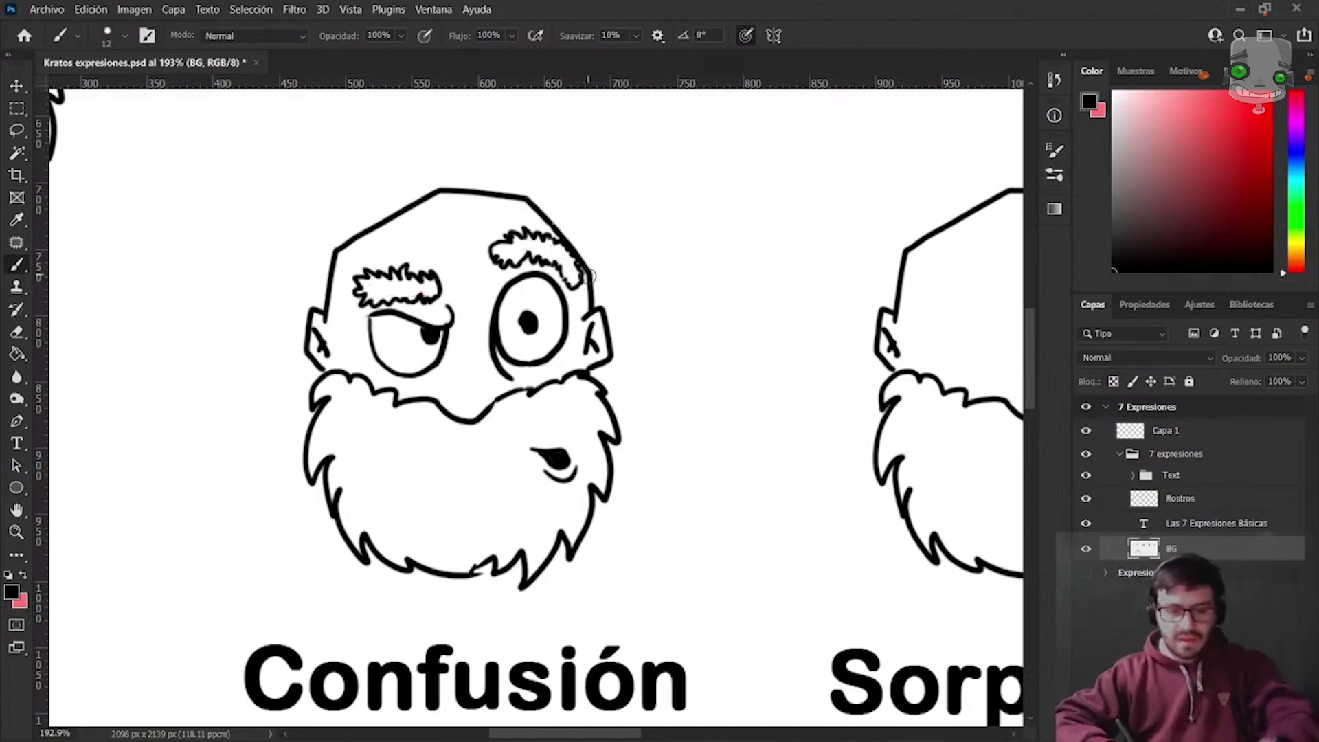
Erase the head outline above the raised eyebrow on the Rostros layer, then reactivate BG.
{"action": "key", "text": "v"}
{"action": "left_click", "coordinate": [595, 312]}
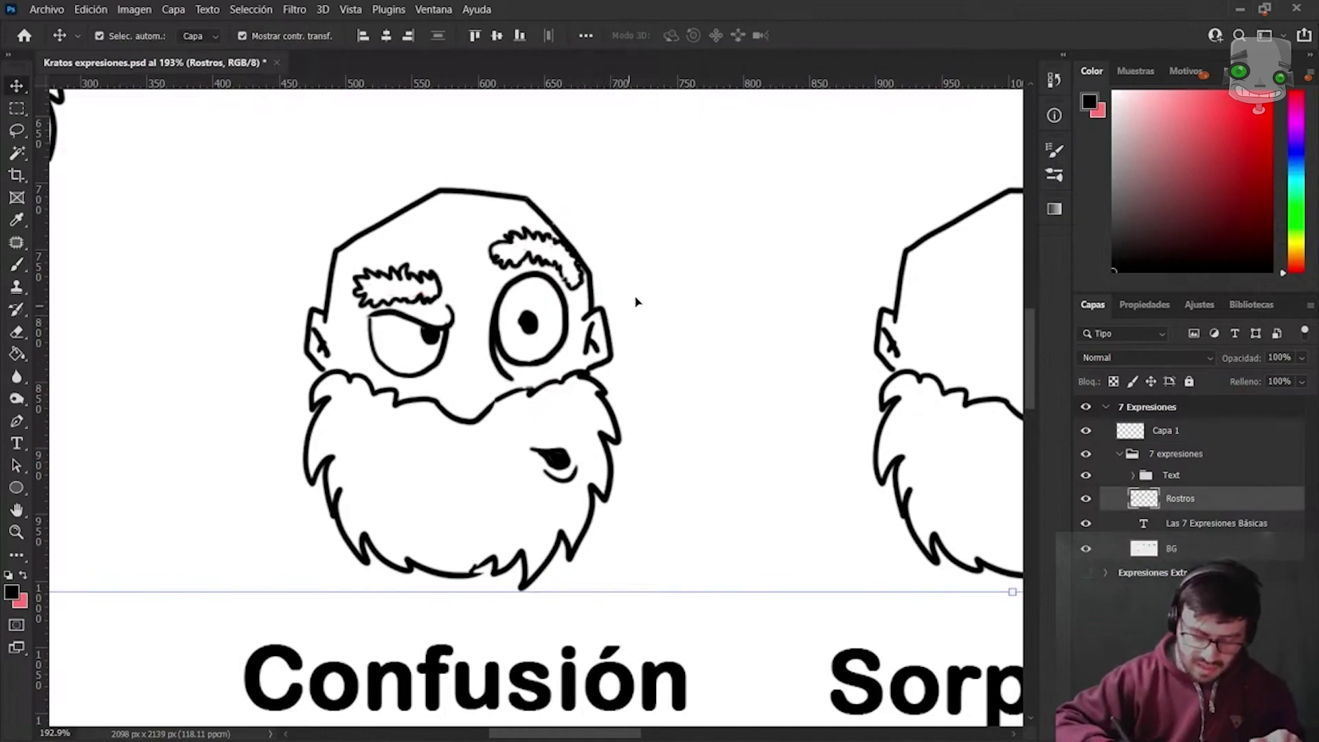
{"action": "key", "text": "e"}
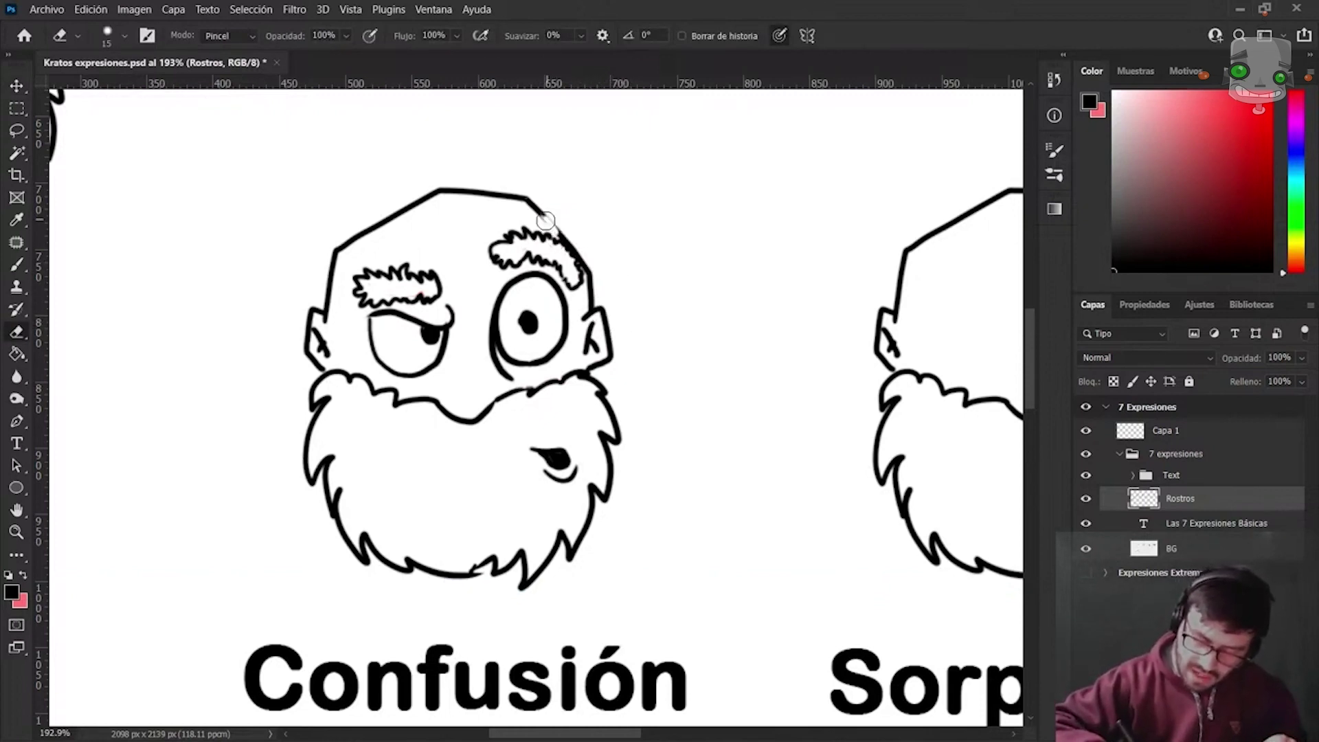
{"action": "left_click_drag", "start_coordinate": [545, 220], "coordinate": [539, 212]}
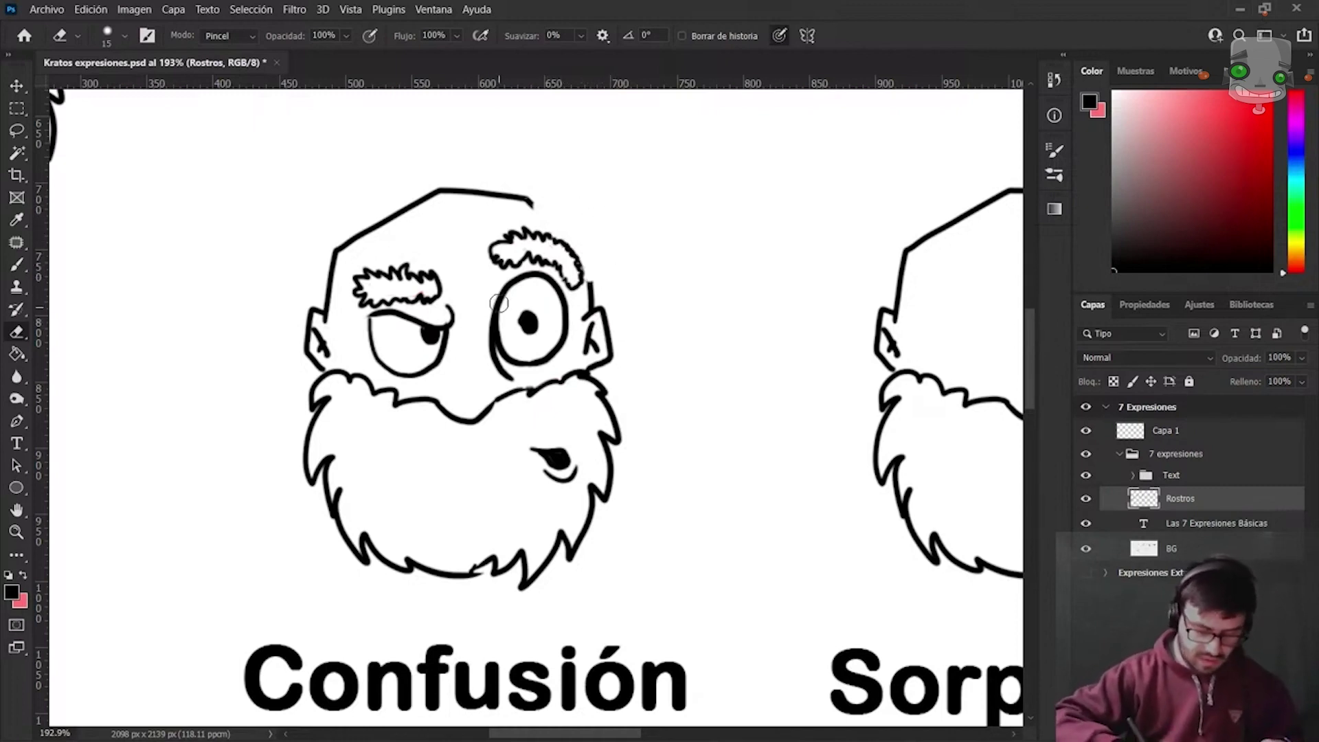
{"action": "key", "text": "v"}
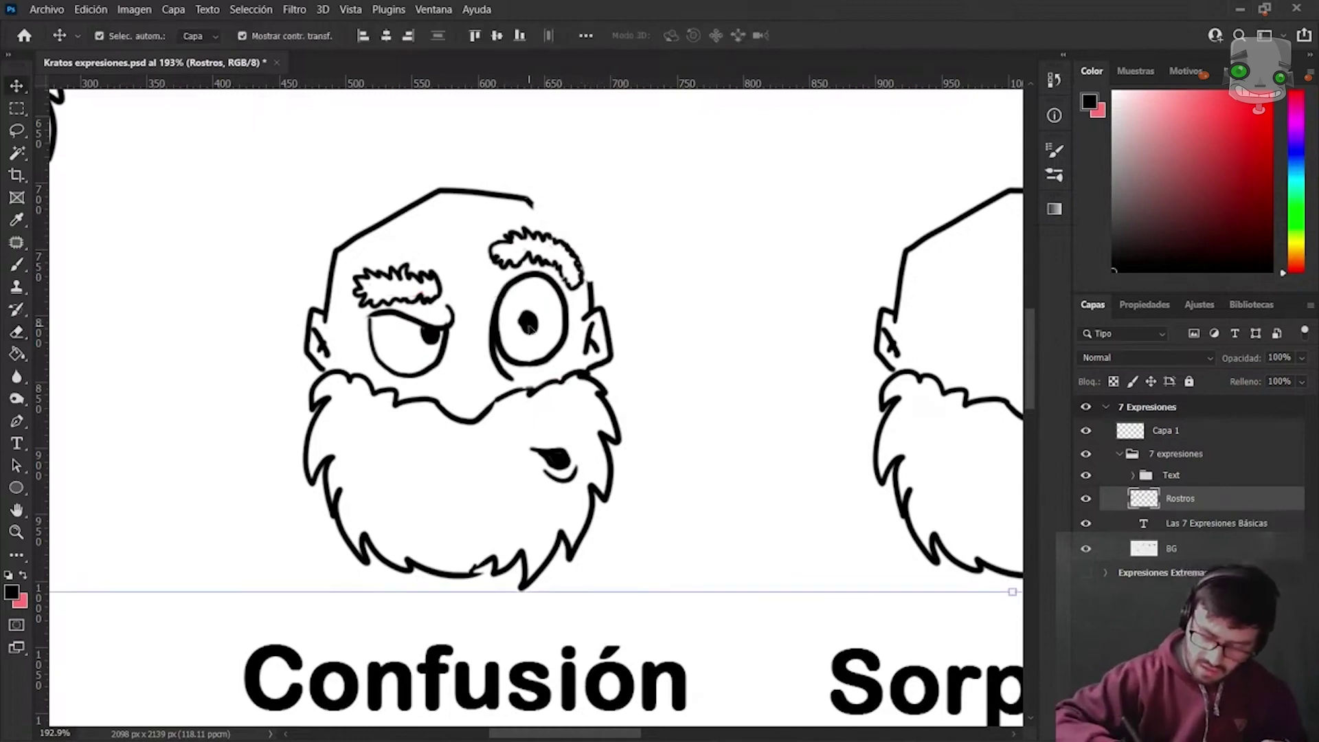
{"action": "left_click", "coordinate": [571, 318]}
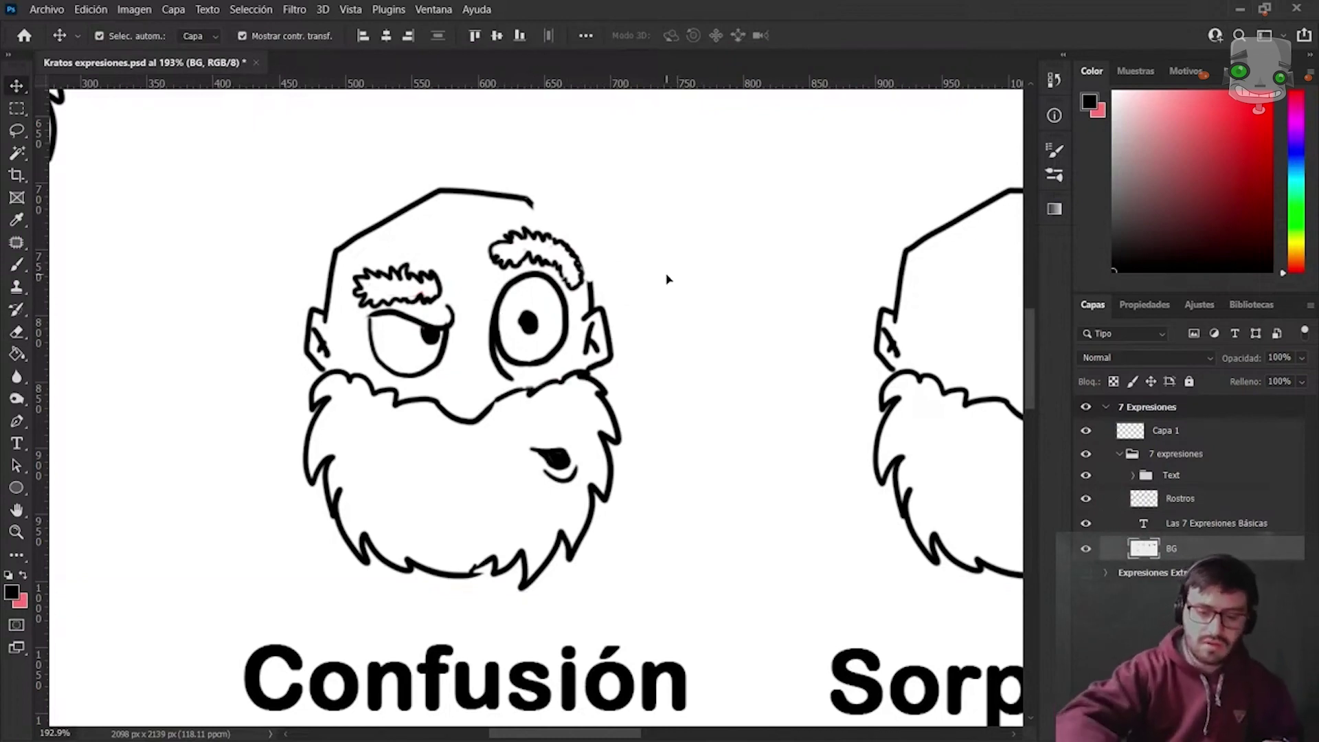
Redraw a bulging forehead curve and add a small wrinkle beside the raised eyebrow.
{"action": "key", "text": "b"}
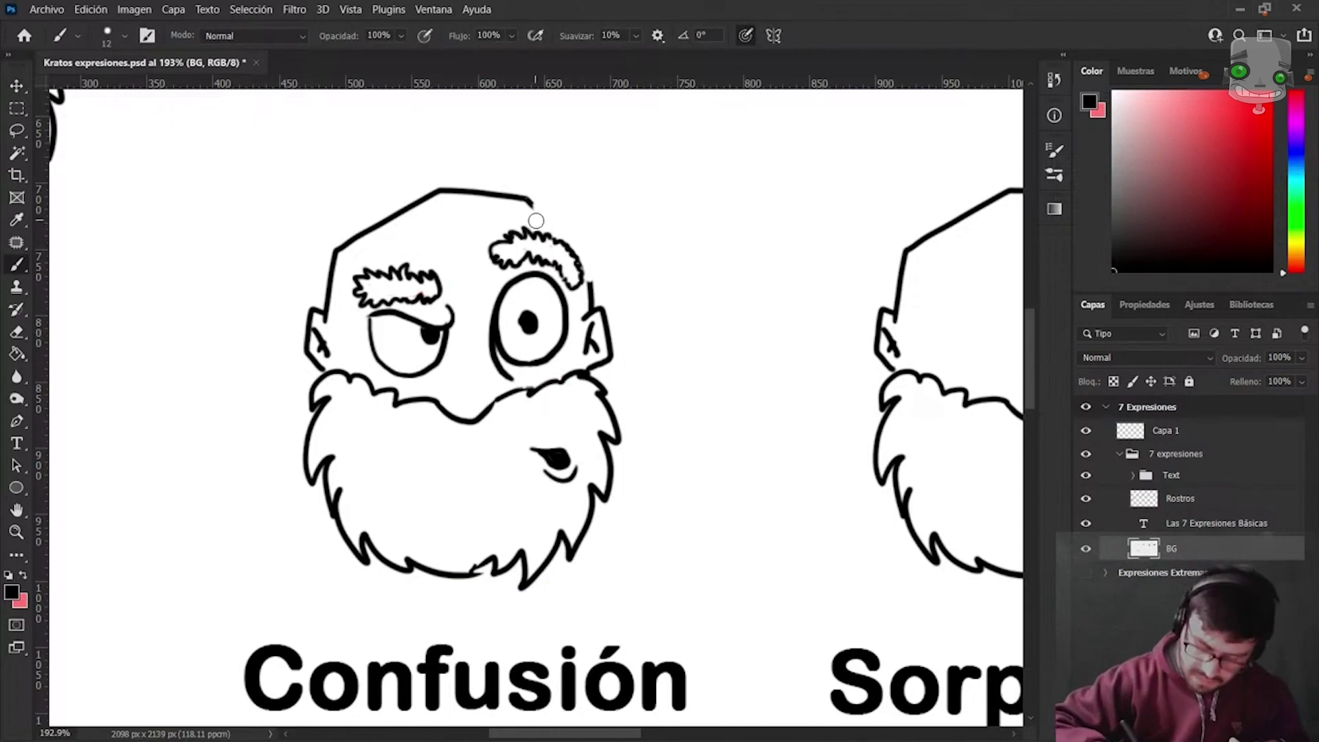
{"action": "left_click_drag", "start_coordinate": [518, 220], "coordinate": [581, 235]}
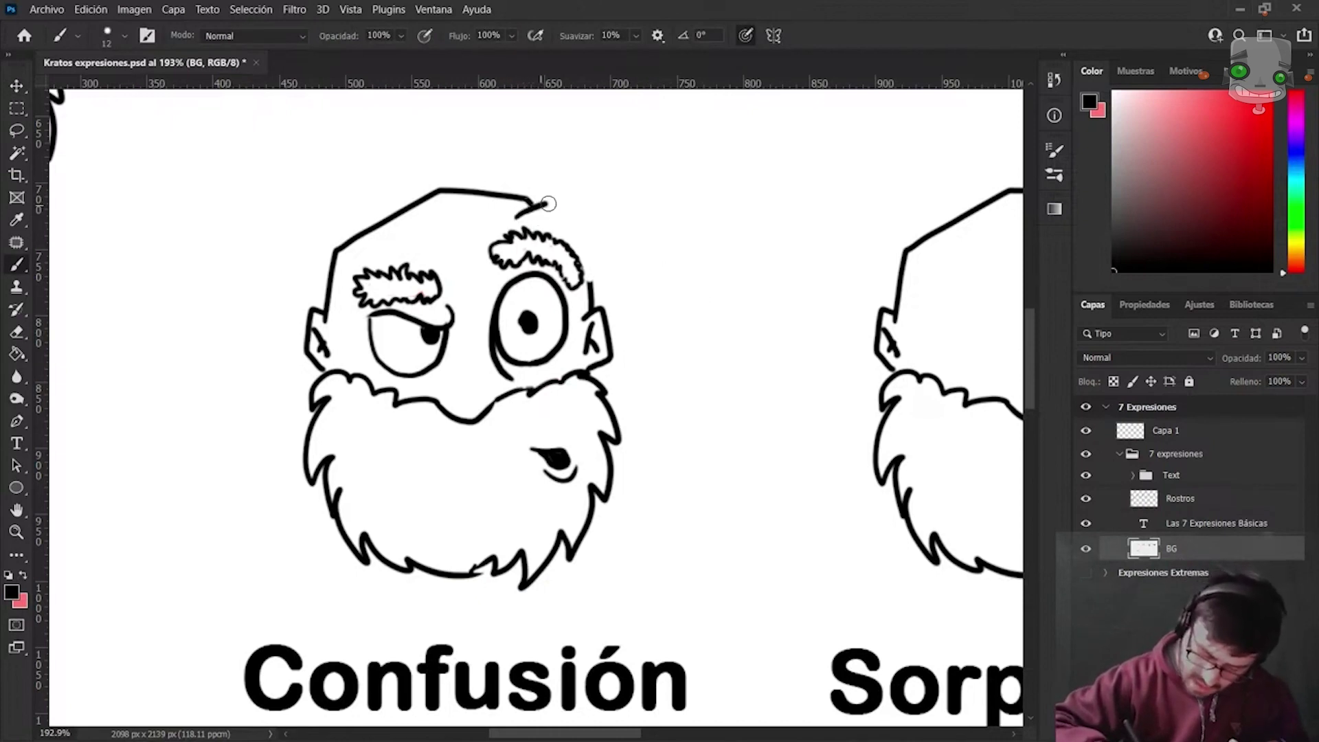
{"action": "key", "text": "ctrl+z"}
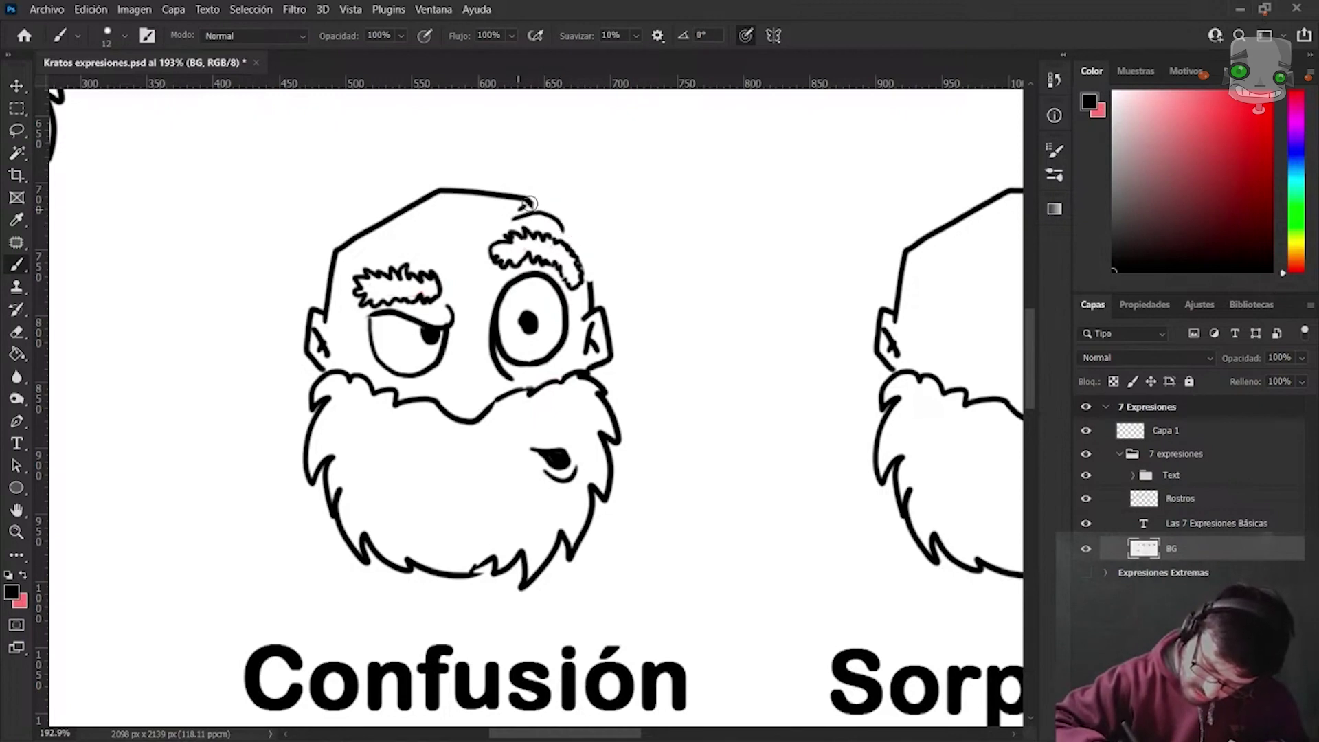
{"action": "left_click_drag", "start_coordinate": [528, 203], "coordinate": [584, 264]}
{"action": "key", "text": "ctrl+z"}
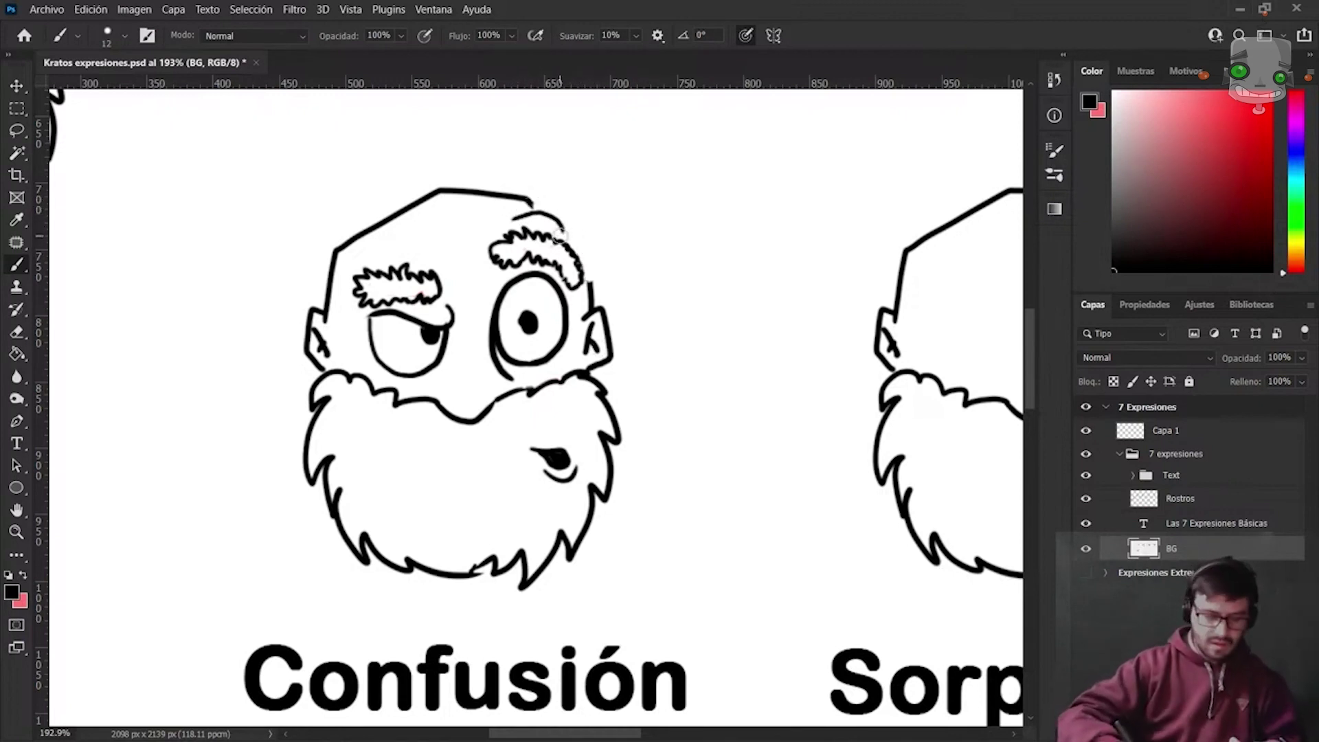
{"action": "left_click_drag", "start_coordinate": [488, 221], "coordinate": [476, 254]}
{"action": "mouse_move", "coordinate": [518, 219]}
{"action": "left_mouse_down"}
{"action": "mouse_move", "coordinate": [575, 226]}
{"action": "mouse_move", "coordinate": [589, 285]}
{"action": "left_mouse_up"}
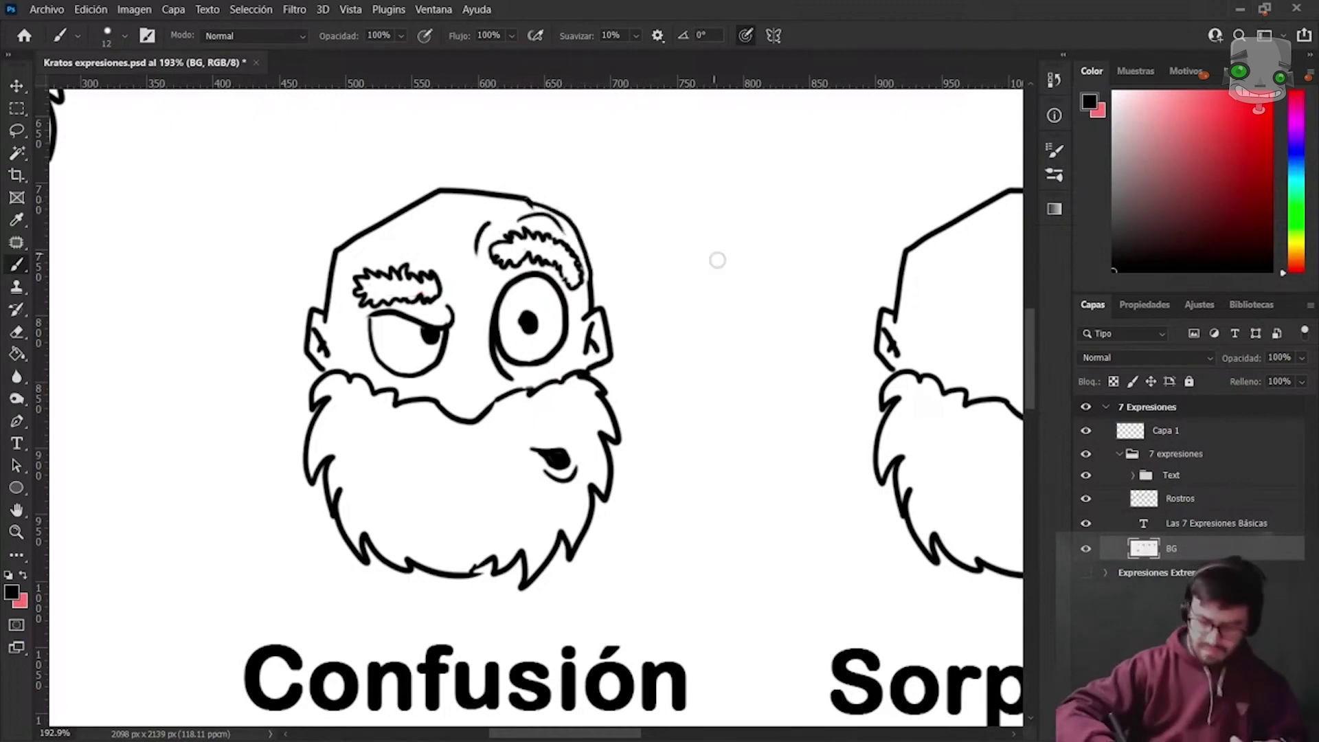
Zoom out, pan to the blank head between the Tristeza and Sorpresa labels, and zoom in.
{"action": "scroll", "coordinate": [806, 329], "scroll_direction": "down", "scroll_amount": 3}
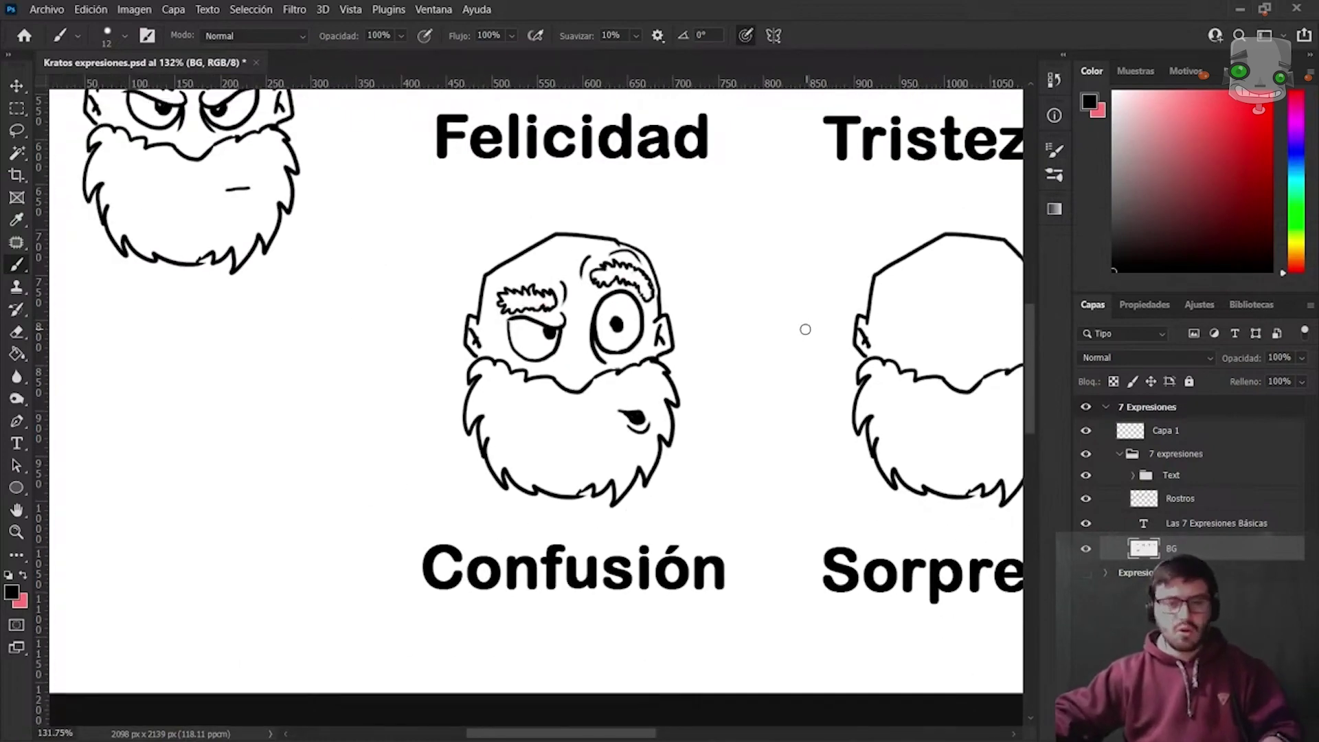
{"action": "left_click_drag", "start_coordinate": [800, 327], "coordinate": [610, 336]}
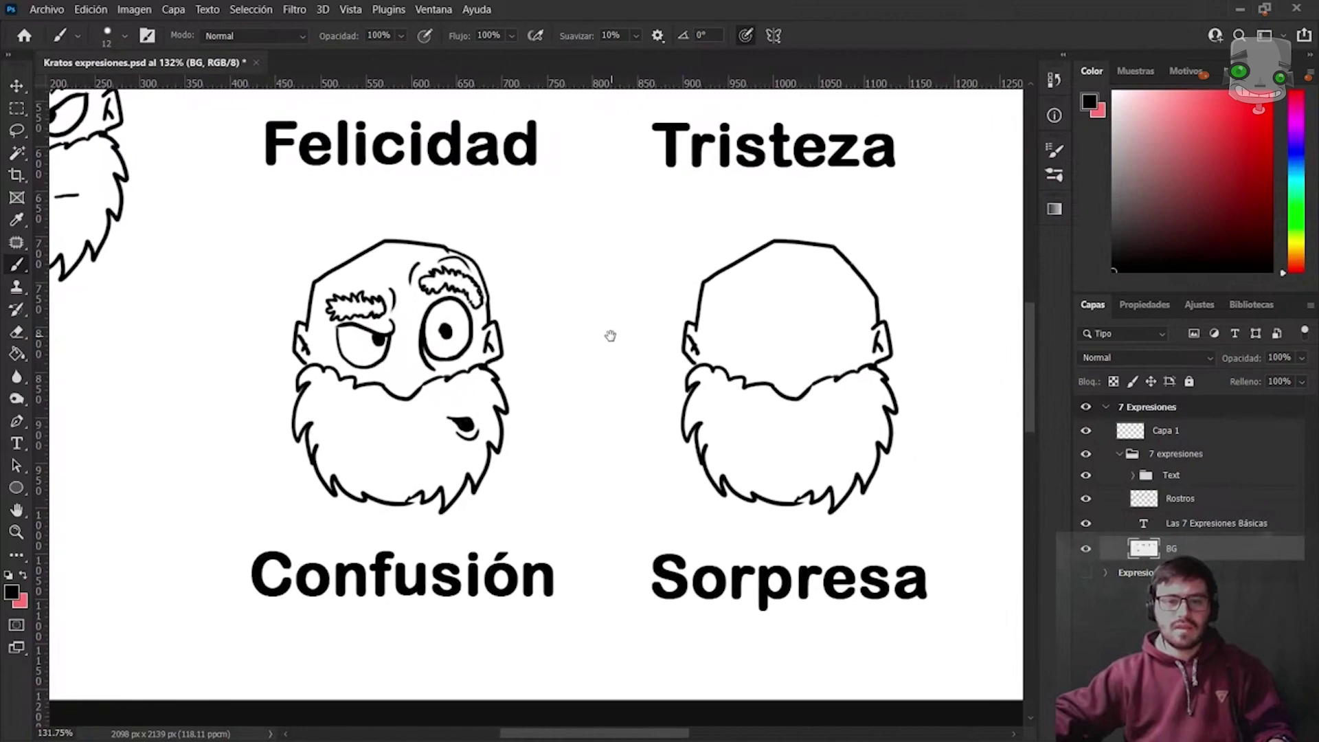
{"action": "left_click_drag", "start_coordinate": [770, 323], "coordinate": [590, 320]}
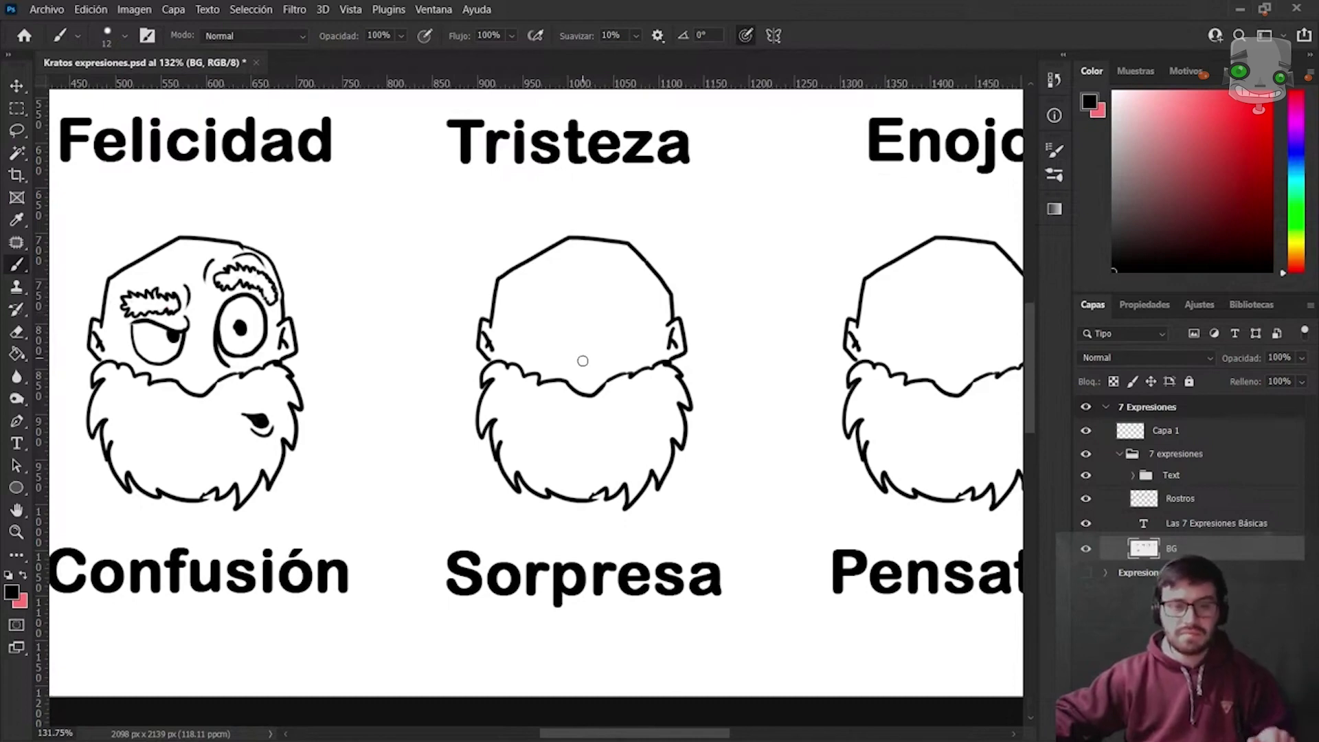
{"action": "scroll", "coordinate": [600, 339], "scroll_direction": "up", "scroll_amount": 3}
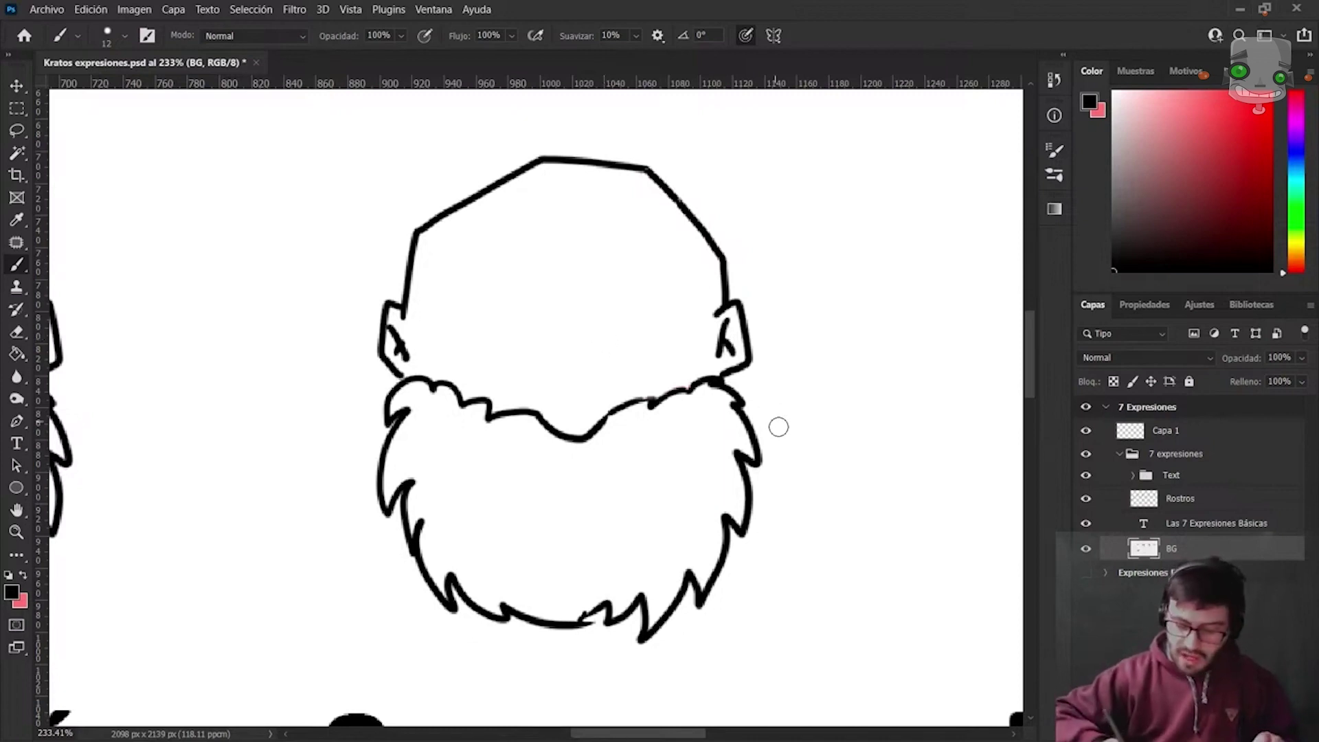
Thicken the right eye's outline, discarding a freehand attempt at the left eye.
{"action": "mouse_move", "coordinate": [648, 369]}
{"action": "left_mouse_down"}
{"action": "mouse_move", "coordinate": [731, 361]}
{"action": "mouse_move", "coordinate": [666, 332]}
{"action": "mouse_move", "coordinate": [695, 236]}
{"action": "mouse_move", "coordinate": [765, 259]}
{"action": "mouse_move", "coordinate": [749, 350]}
{"action": "left_mouse_up"}
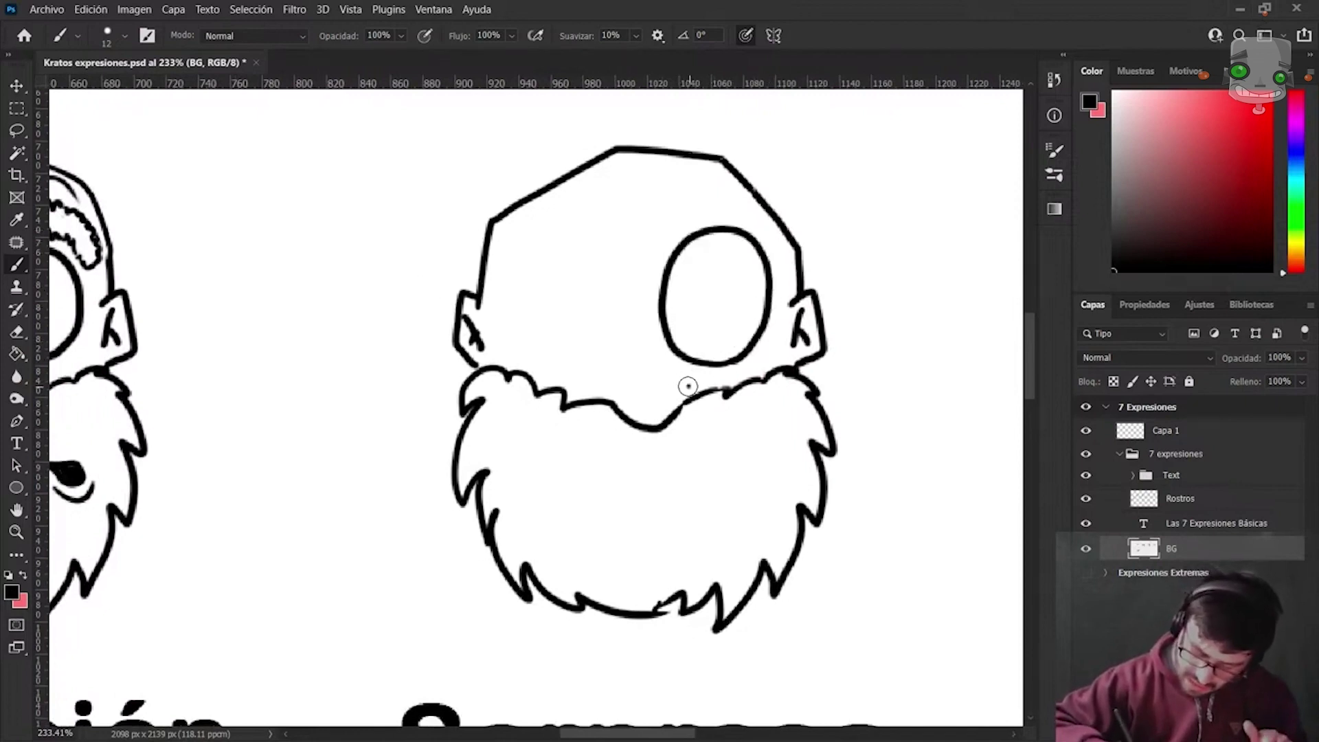
{"action": "left_click_drag", "start_coordinate": [661, 345], "coordinate": [661, 328]}
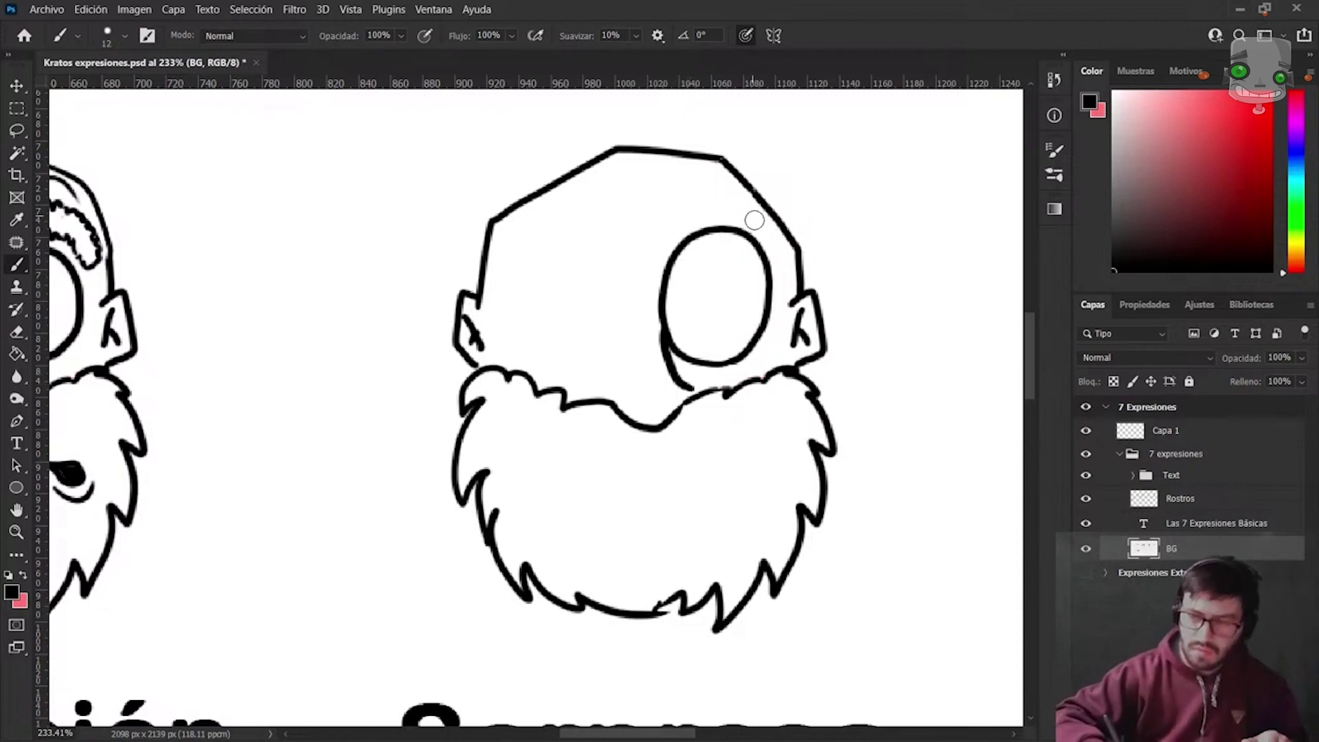
{"action": "mouse_move", "coordinate": [604, 363]}
{"action": "left_mouse_down"}
{"action": "mouse_move", "coordinate": [575, 367]}
{"action": "mouse_move", "coordinate": [550, 265]}
{"action": "mouse_move", "coordinate": [632, 259]}
{"action": "mouse_move", "coordinate": [601, 364]}
{"action": "mouse_move", "coordinate": [559, 360]}
{"action": "mouse_move", "coordinate": [620, 330]}
{"action": "mouse_move", "coordinate": [584, 375]}
{"action": "left_mouse_up"}
{"action": "key", "text": "ctrl+z"}
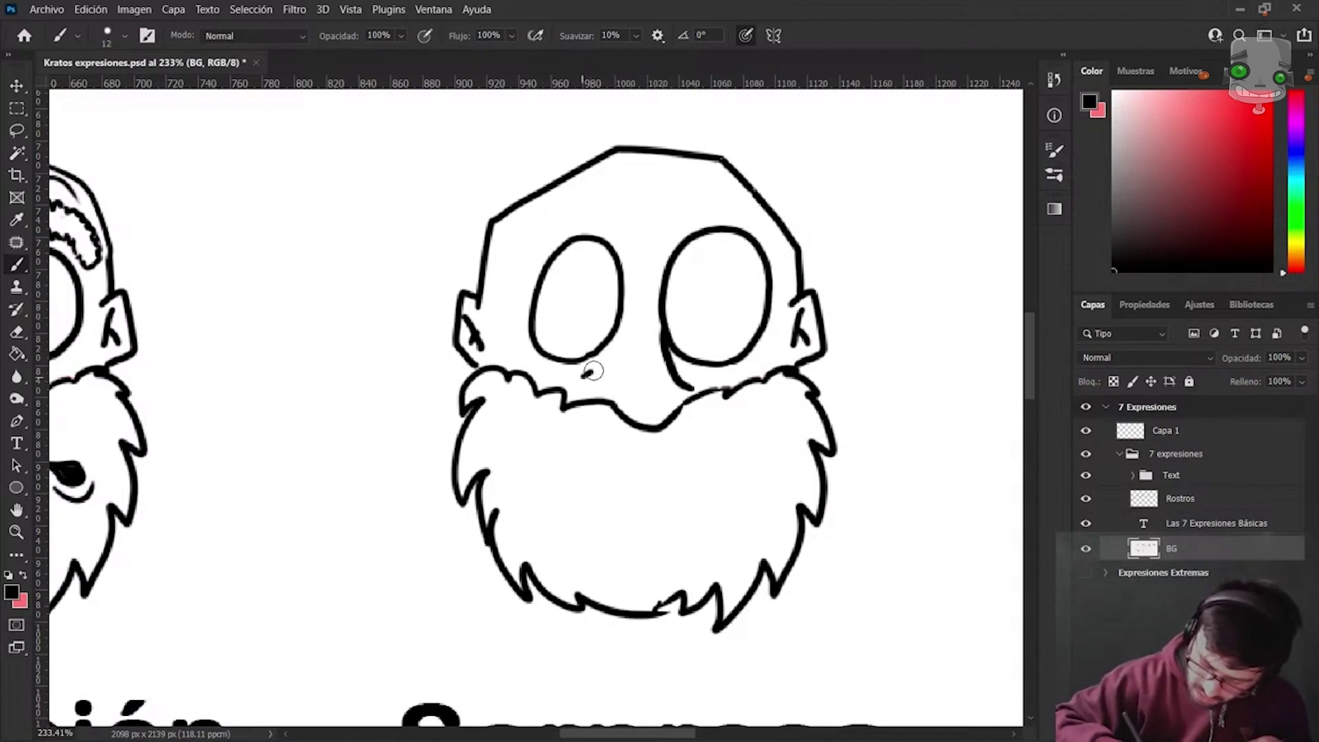
{"action": "key", "text": "ctrl+z"}
{"action": "key", "text": "ctrl+z"}
Lasso the right eye, copy it to the left side, flip it horizontally and deselect.
{"action": "key", "text": "l"}
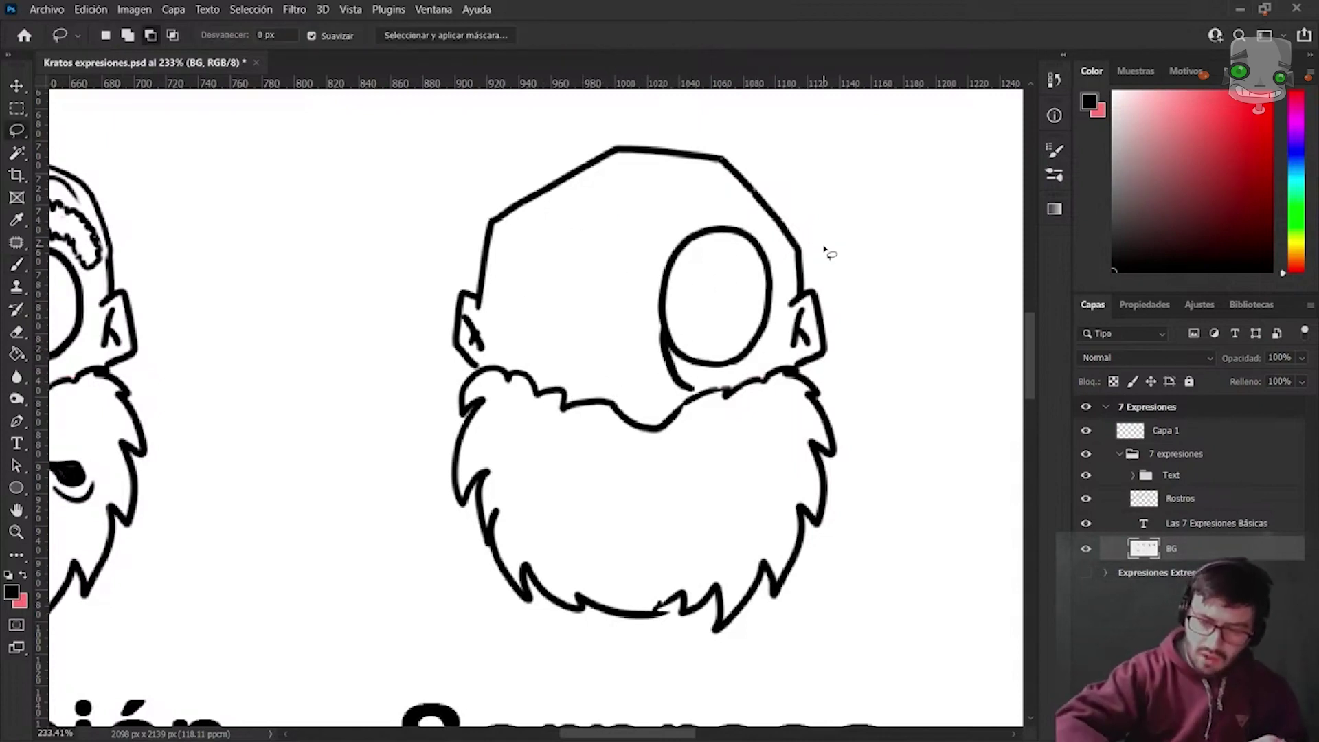
{"action": "mouse_move", "coordinate": [660, 224]}
{"action": "left_mouse_down"}
{"action": "mouse_move", "coordinate": [657, 396]}
{"action": "mouse_move", "coordinate": [687, 212]}
{"action": "left_mouse_up"}
{"action": "key", "text": "v"}
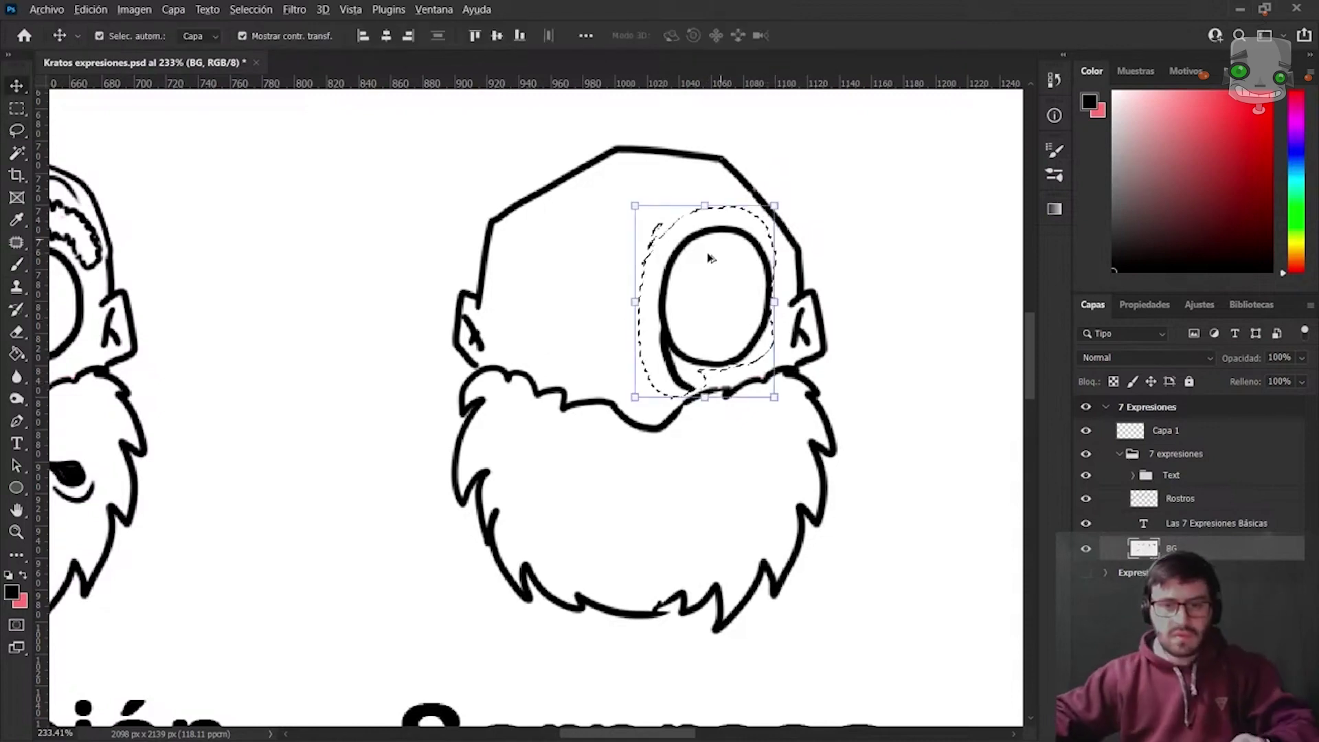
{"action": "left_click_drag", "start_coordinate": [657, 320], "coordinate": [531, 299]}
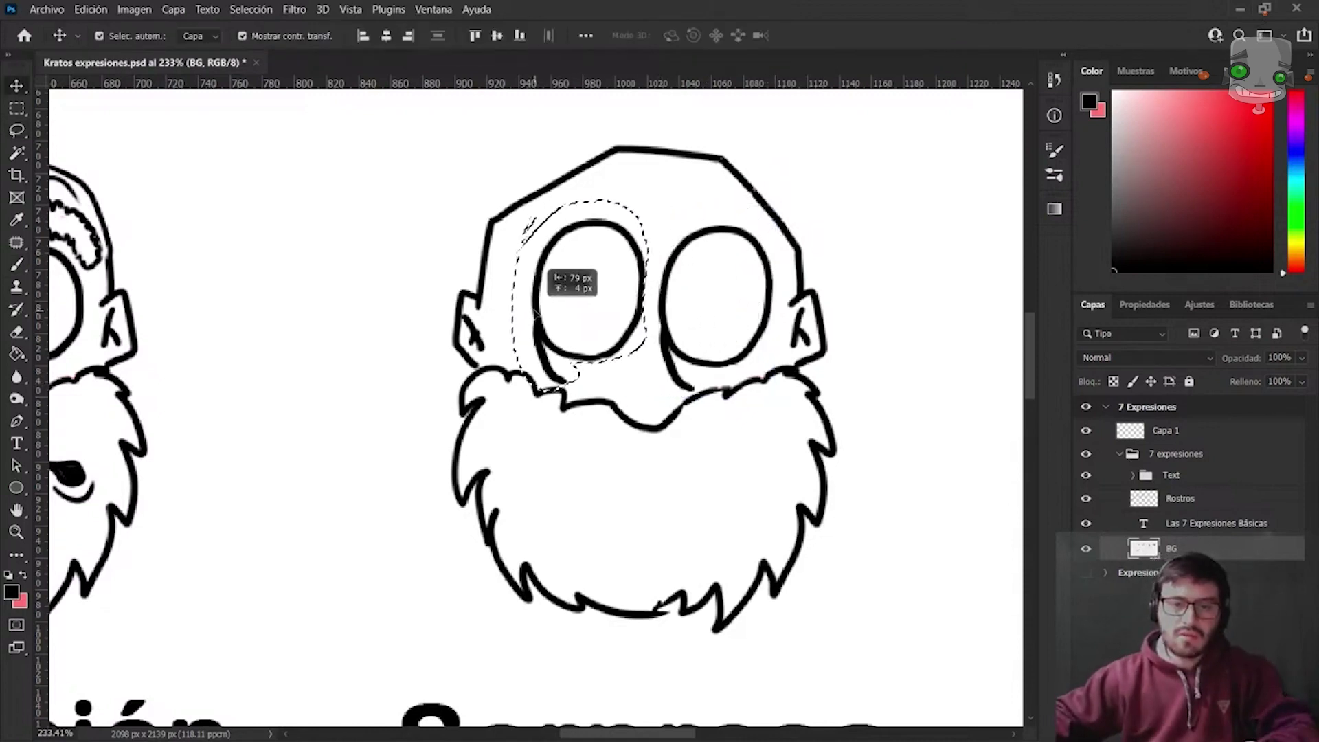
{"action": "left_click", "coordinate": [1140, 306]}
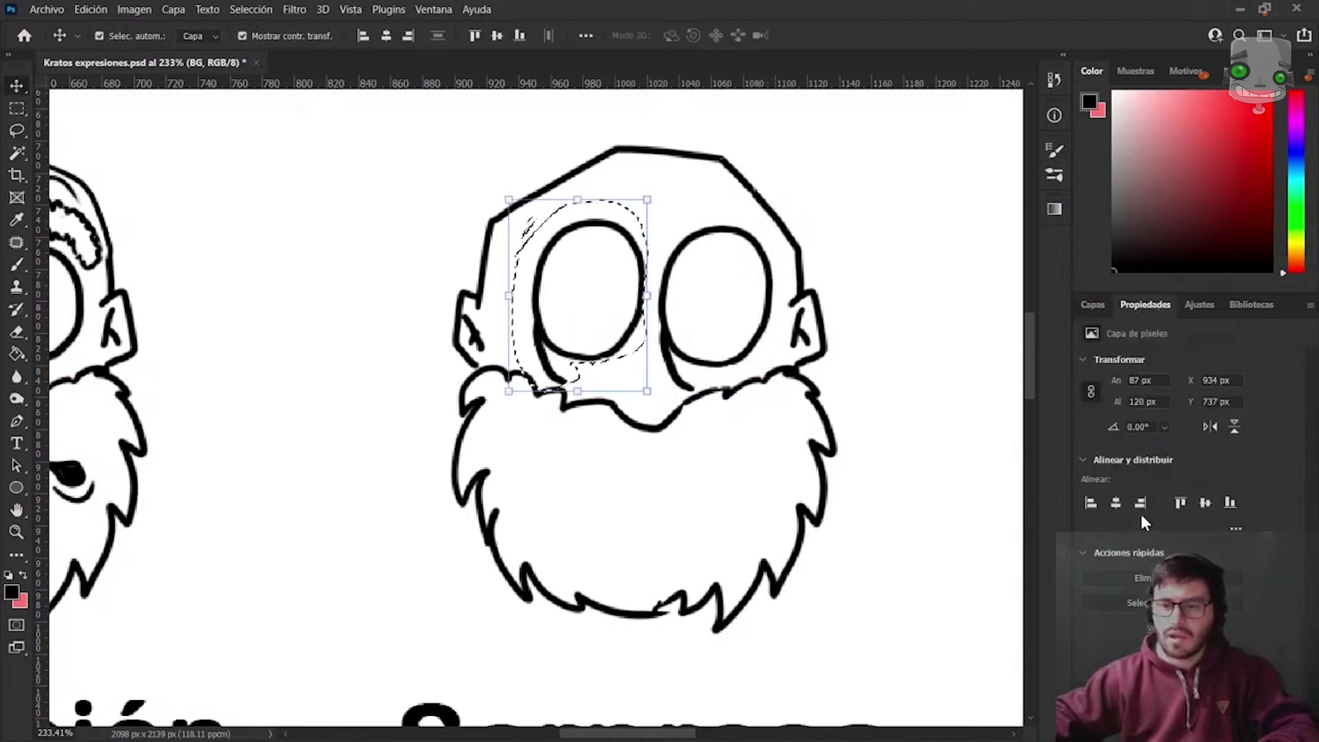
{"action": "left_click", "coordinate": [1210, 427]}
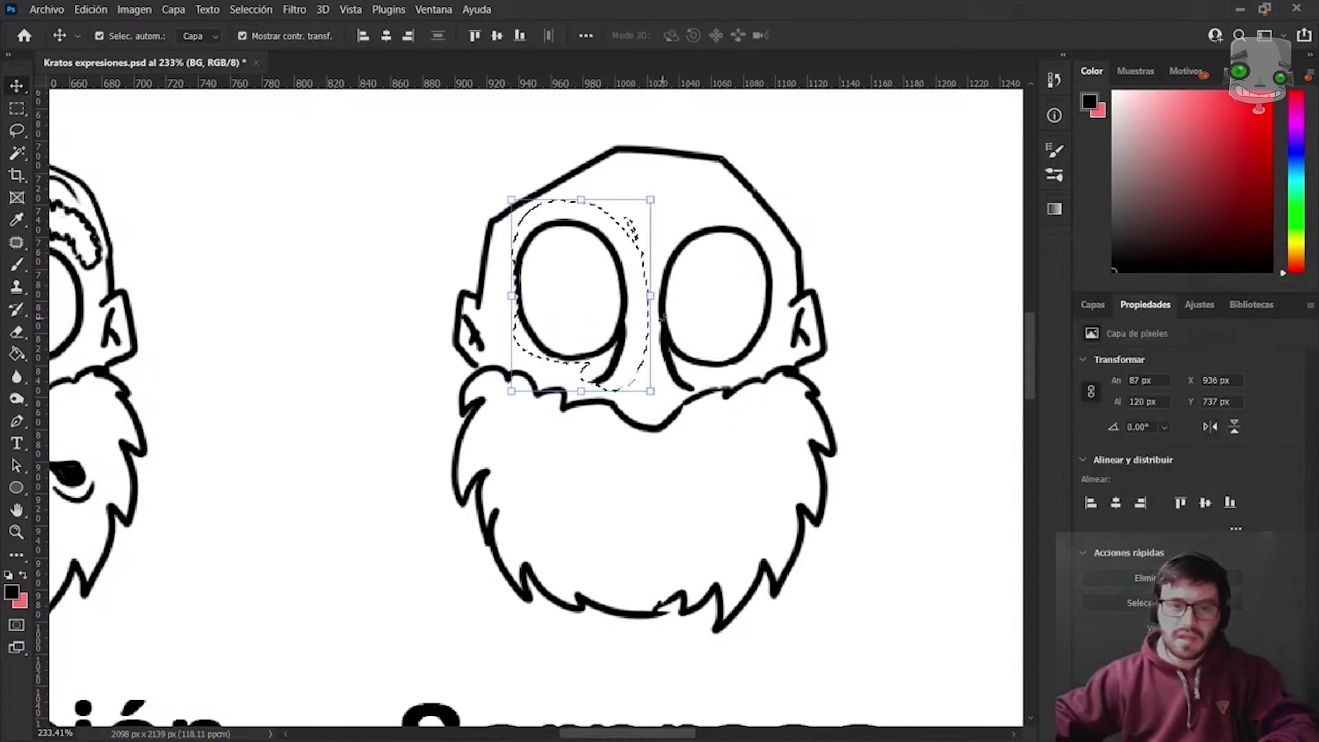
{"action": "left_click_drag", "start_coordinate": [619, 328], "coordinate": [618, 336]}
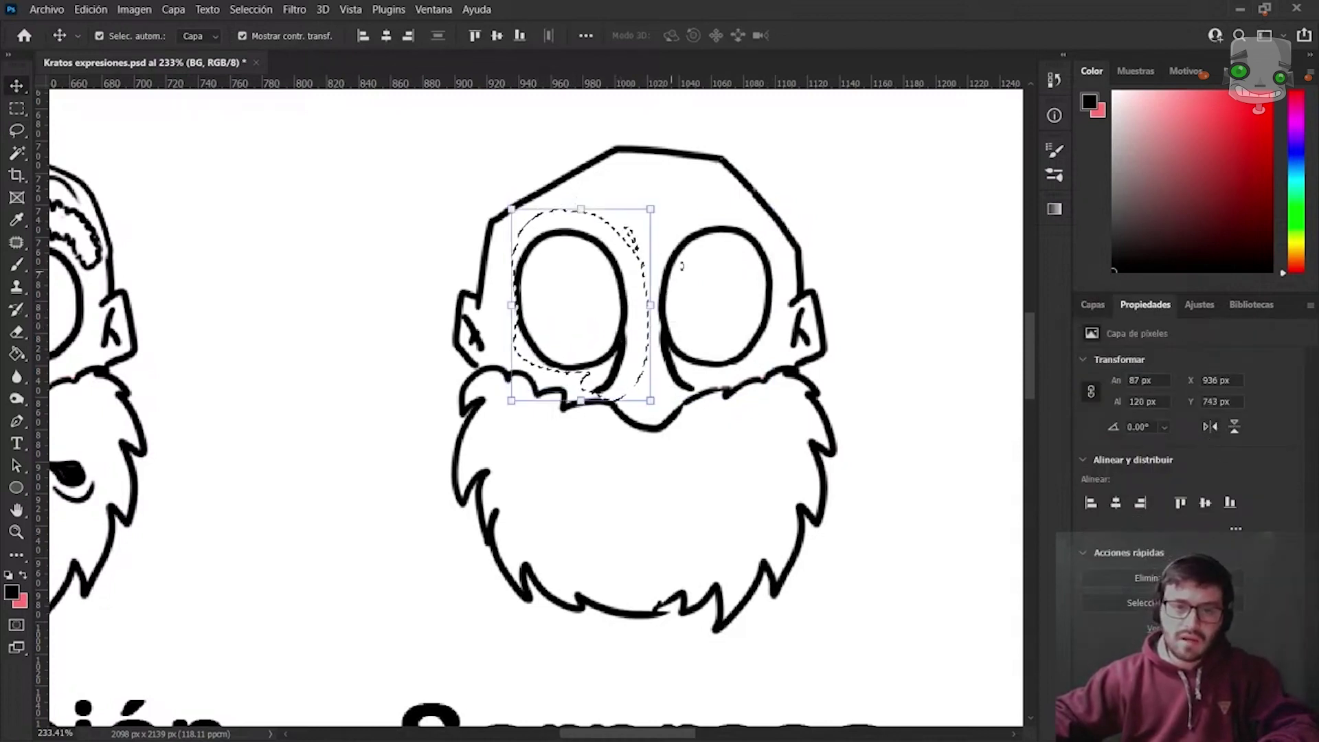
{"action": "key", "text": "ctrl+d"}
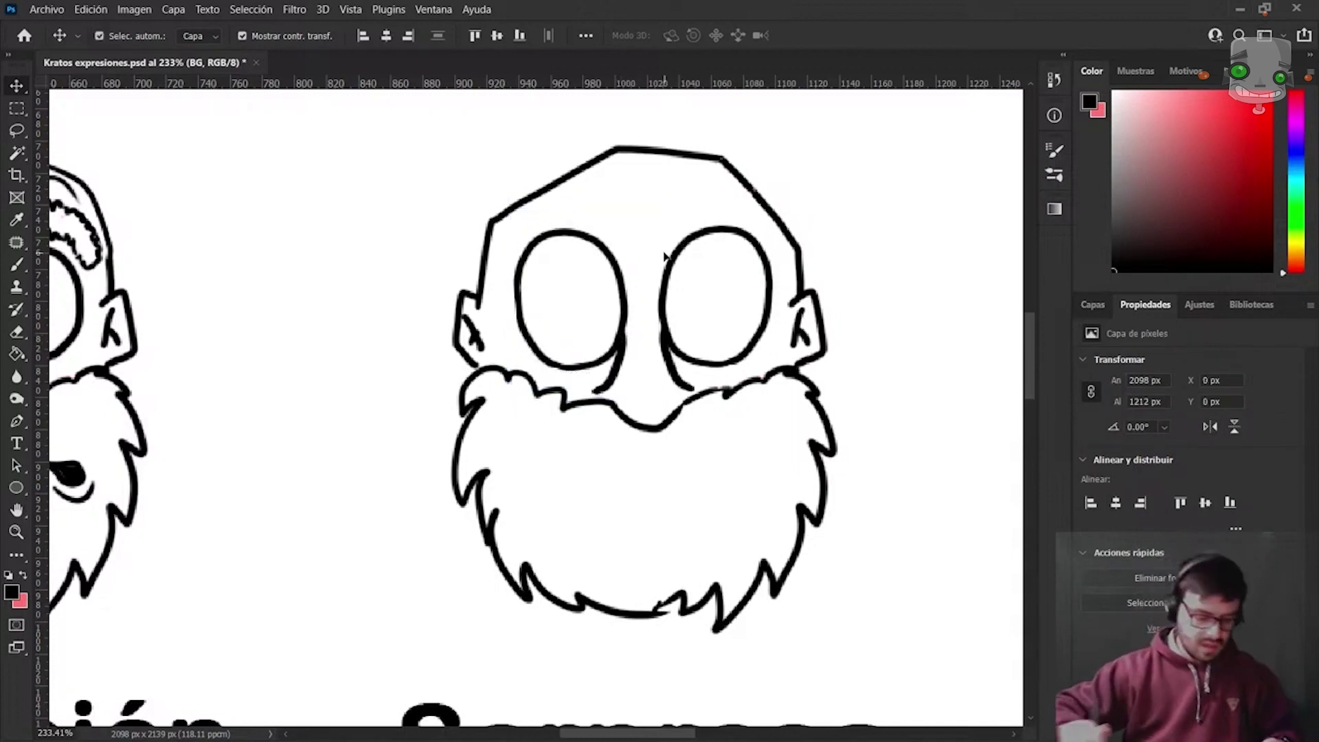
{"action": "key", "text": "b"}
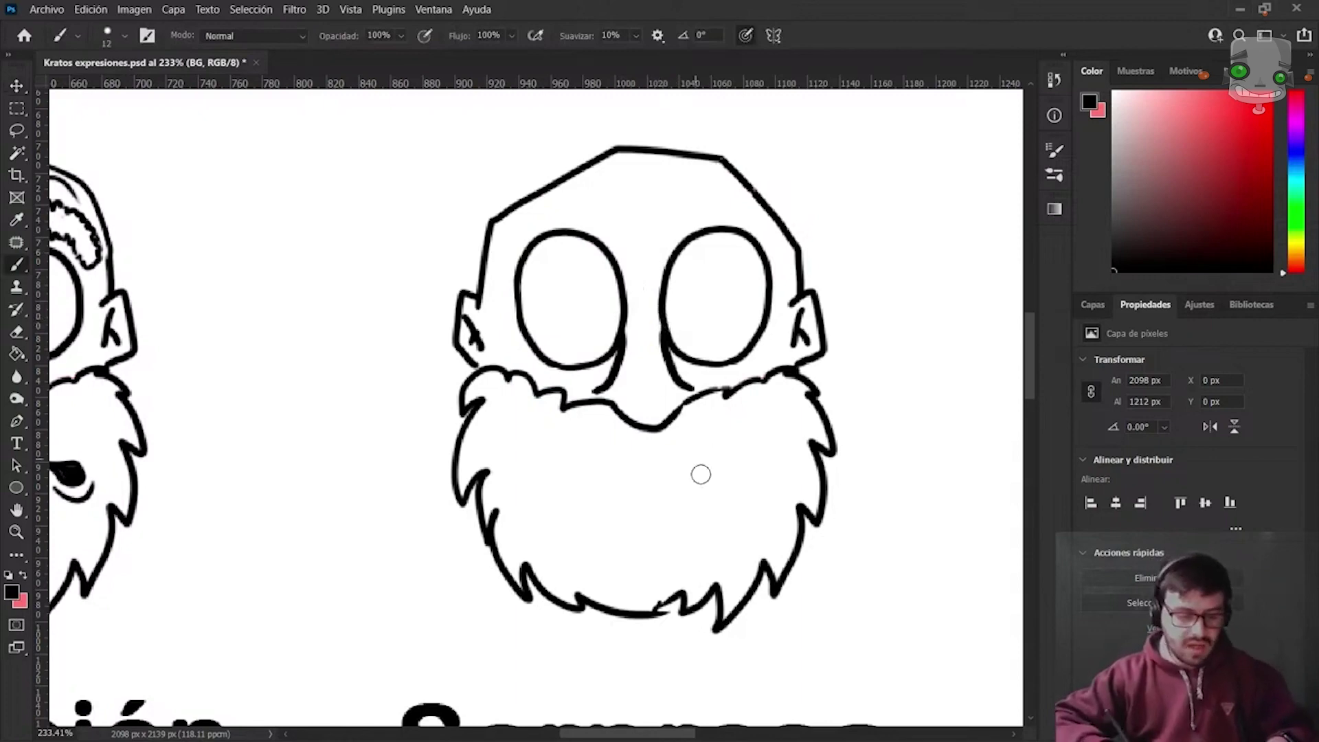
Shade solid black pupils into both Sorpresa eyes.
{"action": "scroll", "coordinate": [701, 471], "scroll_direction": "down", "scroll_amount": 5}
{"action": "scroll", "coordinate": [692, 368], "scroll_direction": "up", "scroll_amount": 3}
{"action": "scroll", "coordinate": [691, 456], "scroll_direction": "up", "scroll_amount": 1}
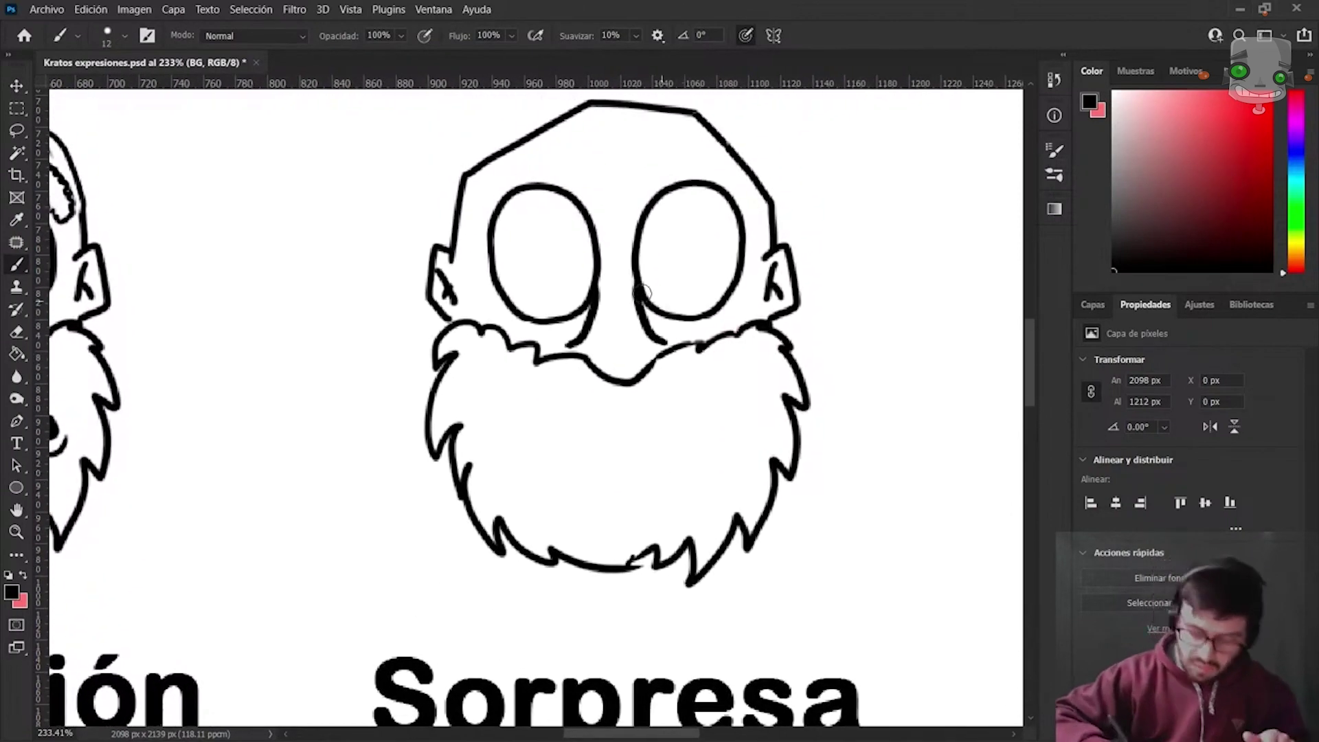
{"action": "mouse_move", "coordinate": [542, 281]}
{"action": "left_mouse_down"}
{"action": "mouse_move", "coordinate": [521, 254]}
{"action": "mouse_move", "coordinate": [558, 234]}
{"action": "mouse_move", "coordinate": [542, 251]}
{"action": "mouse_move", "coordinate": [549, 265]}
{"action": "mouse_move", "coordinate": [556, 254]}
{"action": "left_mouse_up"}
{"action": "mouse_move", "coordinate": [685, 276]}
{"action": "left_mouse_down"}
{"action": "mouse_move", "coordinate": [666, 251]}
{"action": "mouse_move", "coordinate": [694, 261]}
{"action": "mouse_move", "coordinate": [687, 240]}
{"action": "left_mouse_up"}
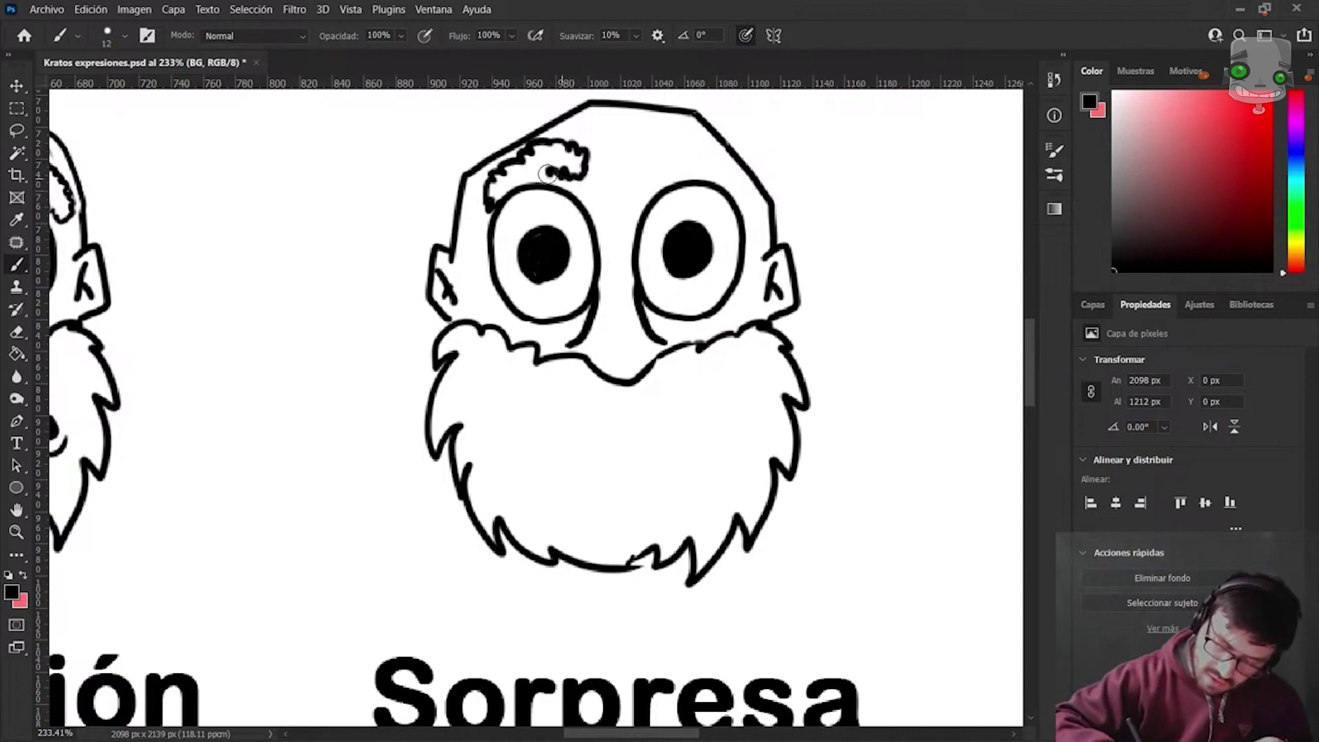
Draw bushy raised eyebrows and a small forehead wrinkle.
{"action": "left_click_drag", "start_coordinate": [512, 180], "coordinate": [487, 210]}
{"action": "mouse_move", "coordinate": [675, 145]}
{"action": "left_mouse_down"}
{"action": "mouse_move", "coordinate": [659, 180]}
{"action": "mouse_move", "coordinate": [688, 178]}
{"action": "mouse_move", "coordinate": [757, 209]}
{"action": "left_mouse_up"}
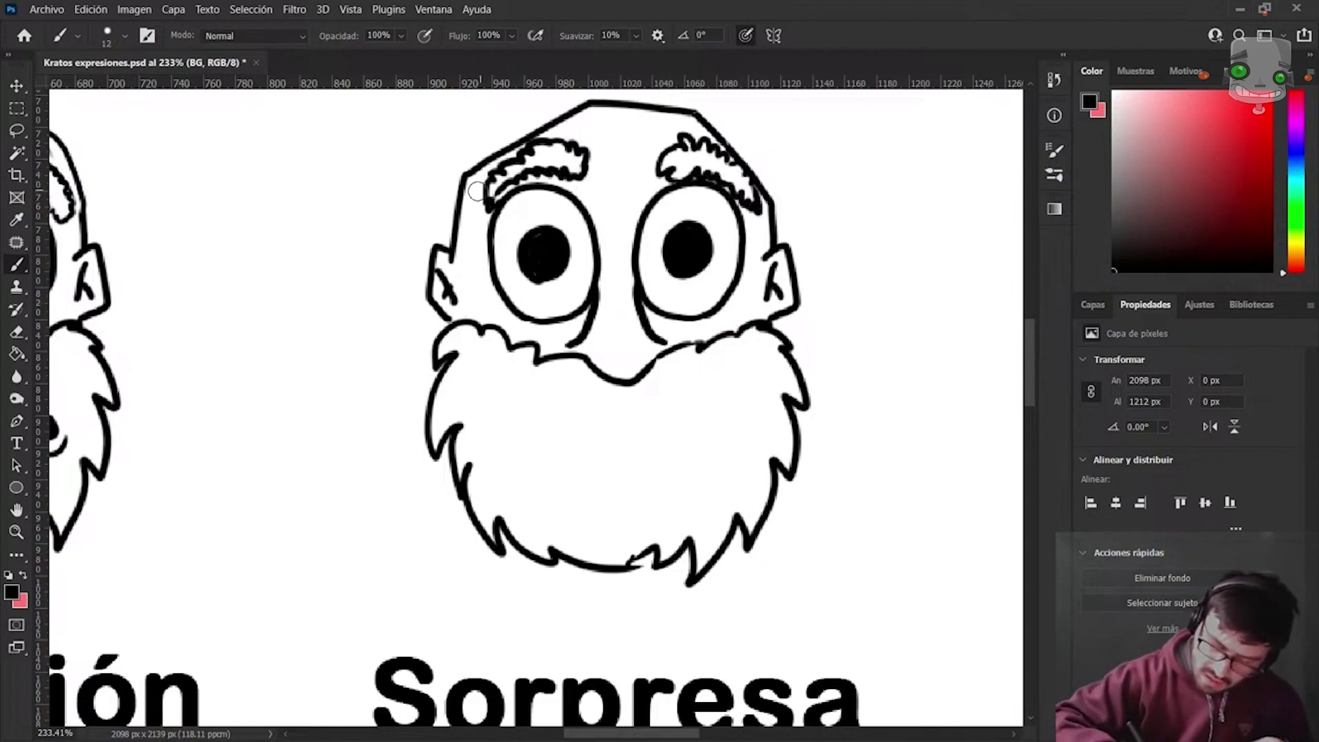
{"action": "left_click_drag", "start_coordinate": [481, 173], "coordinate": [485, 202]}
{"action": "left_click_drag", "start_coordinate": [751, 162], "coordinate": [755, 175]}
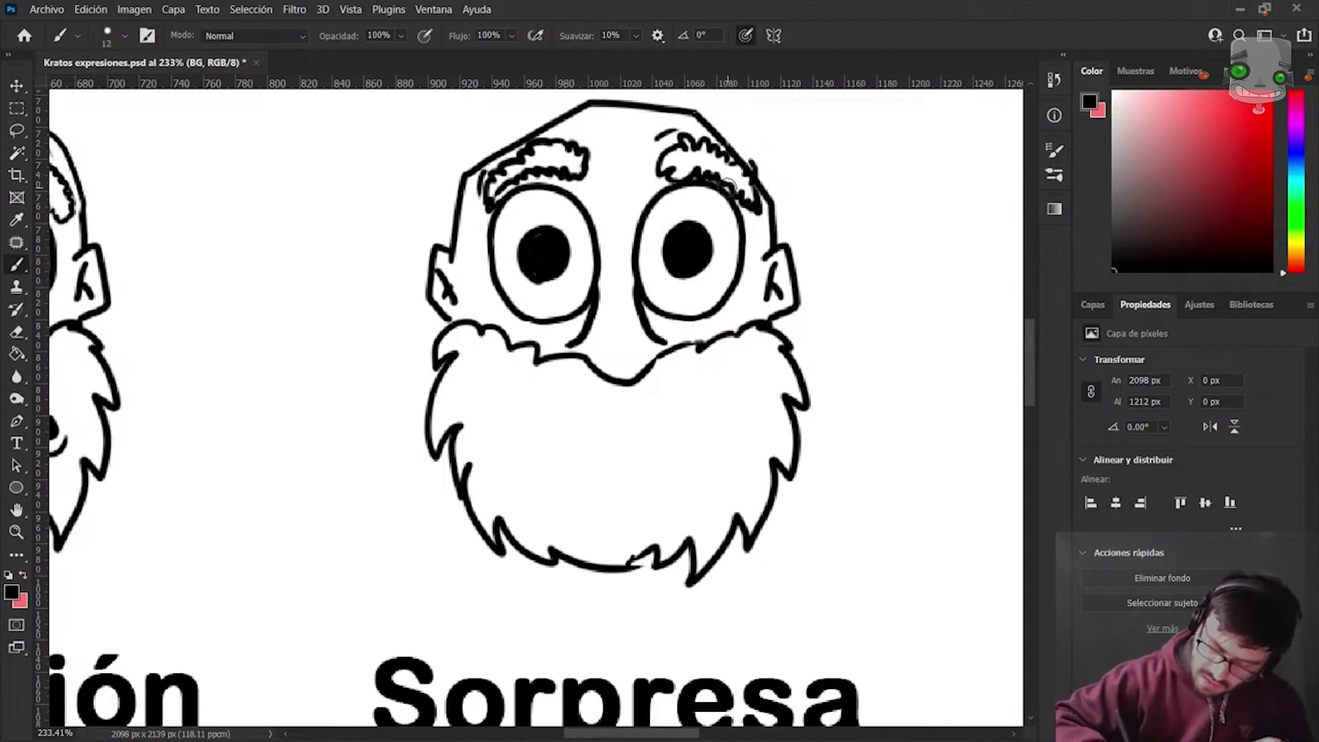
{"action": "left_click_drag", "start_coordinate": [572, 125], "coordinate": [585, 137]}
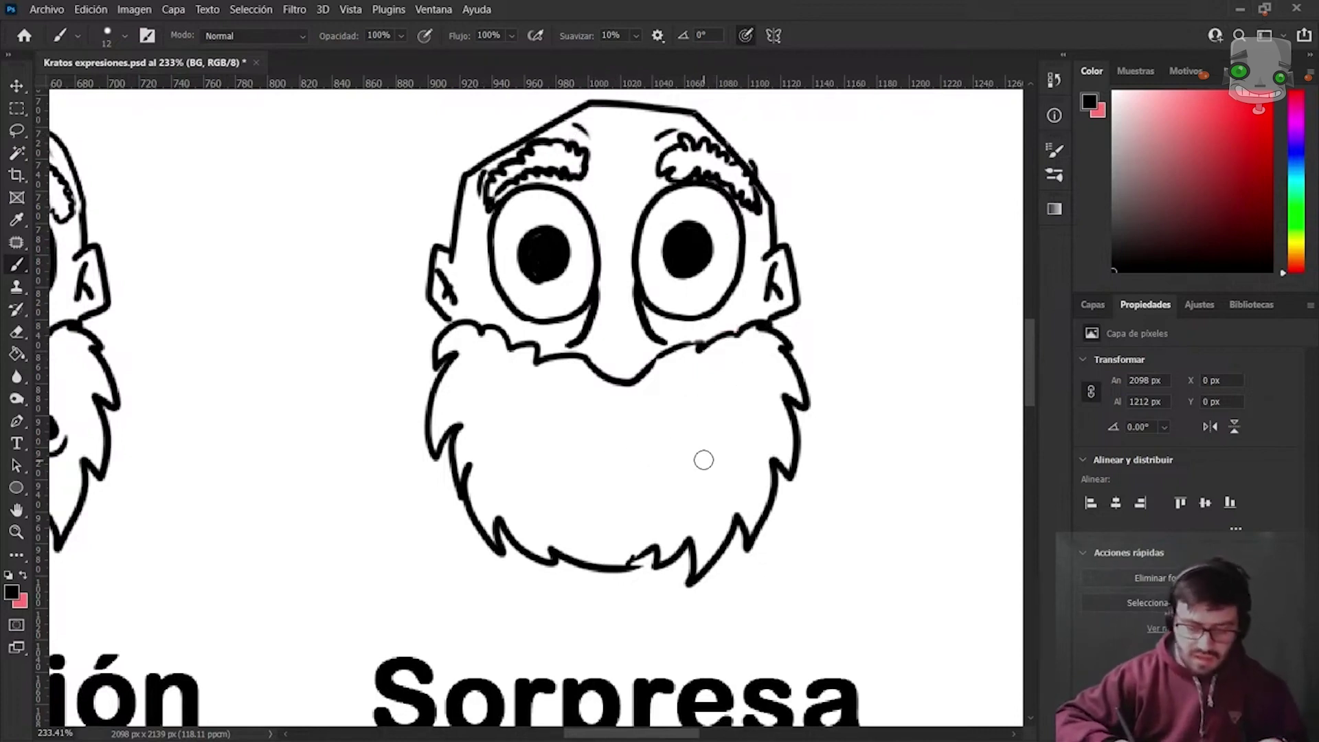
Draw an open oval mouth with a tooth, fill it black, and add a lower lip line.
{"action": "mouse_move", "coordinate": [713, 467]}
{"action": "left_mouse_down"}
{"action": "mouse_move", "coordinate": [684, 453]}
{"action": "mouse_move", "coordinate": [706, 383]}
{"action": "mouse_move", "coordinate": [740, 425]}
{"action": "mouse_move", "coordinate": [711, 470]}
{"action": "left_mouse_up"}
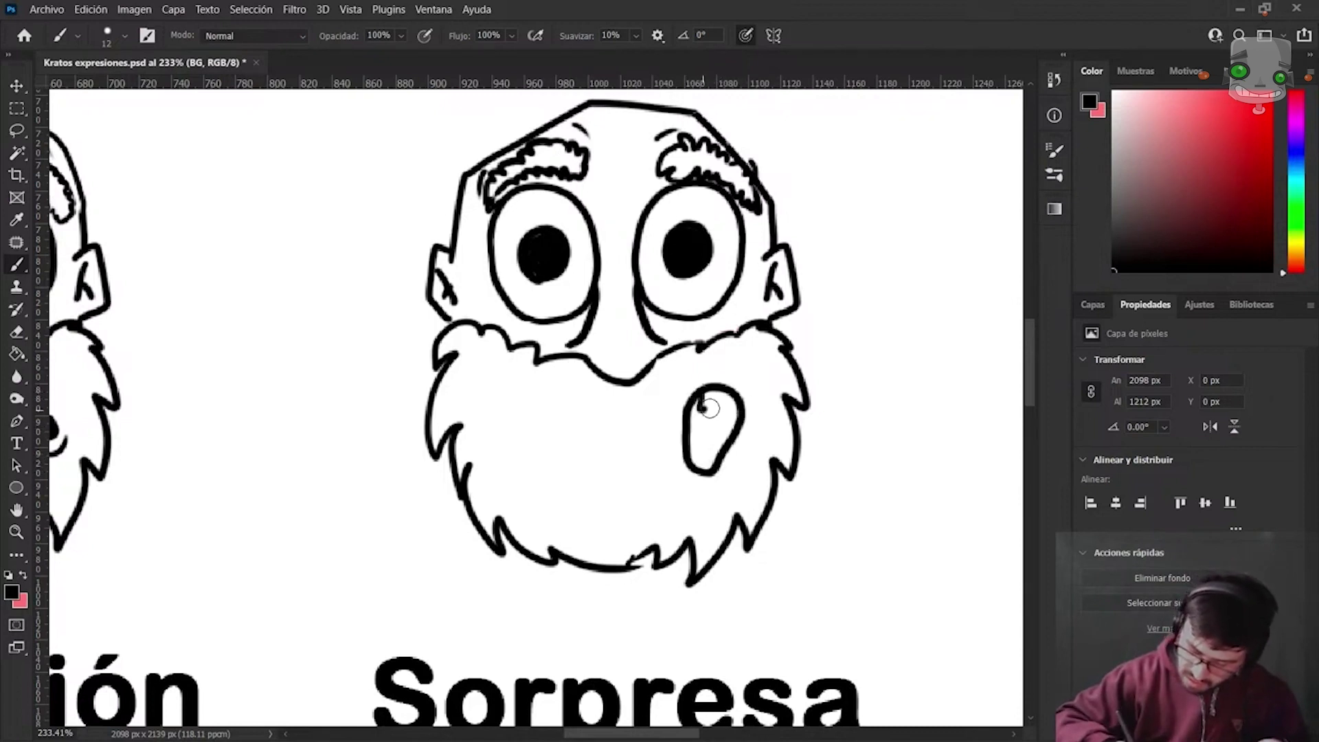
{"action": "left_click_drag", "start_coordinate": [708, 408], "coordinate": [728, 407]}
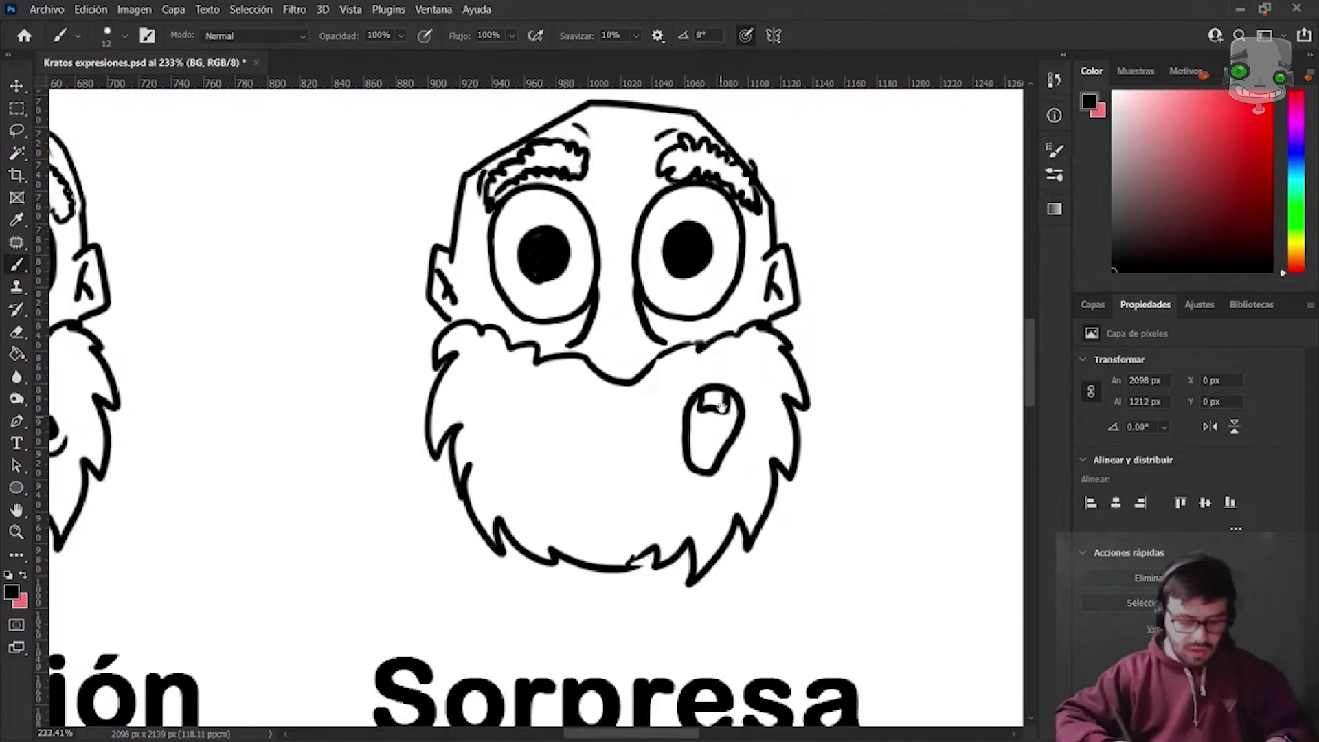
{"action": "mouse_move", "coordinate": [769, 331]}
{"action": "left_mouse_down"}
{"action": "mouse_move", "coordinate": [919, 312]}
{"action": "mouse_move", "coordinate": [815, 379]}
{"action": "mouse_move", "coordinate": [654, 535]}
{"action": "mouse_move", "coordinate": [865, 462]}
{"action": "mouse_move", "coordinate": [774, 488]}
{"action": "mouse_move", "coordinate": [806, 498]}
{"action": "mouse_move", "coordinate": [785, 410]}
{"action": "left_mouse_up"}
{"action": "scroll", "coordinate": [776, 467], "scroll_direction": "down", "scroll_amount": 5}
{"action": "scroll", "coordinate": [762, 492], "scroll_direction": "right", "scroll_amount": 2}
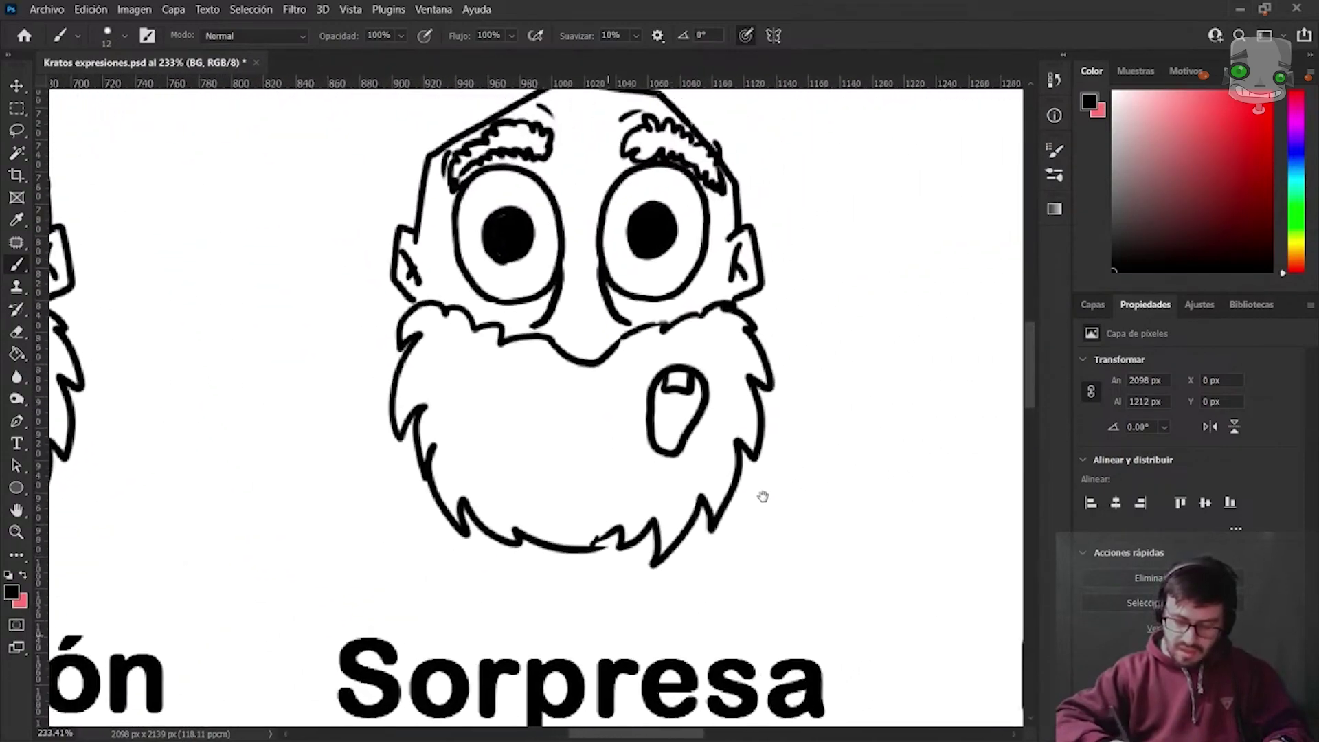
{"action": "scroll", "coordinate": [769, 509], "scroll_direction": "up", "scroll_amount": 2}
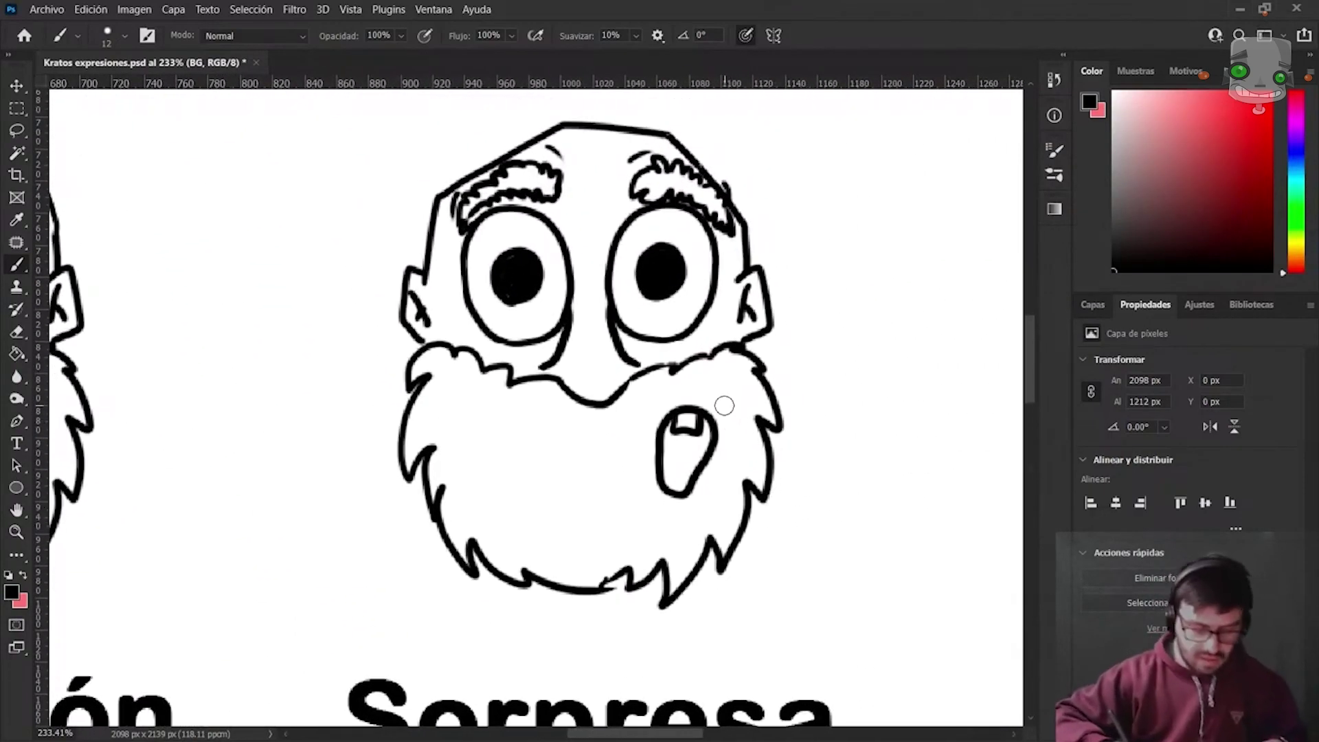
{"action": "key", "text": "g"}
{"action": "left_click", "coordinate": [695, 455]}
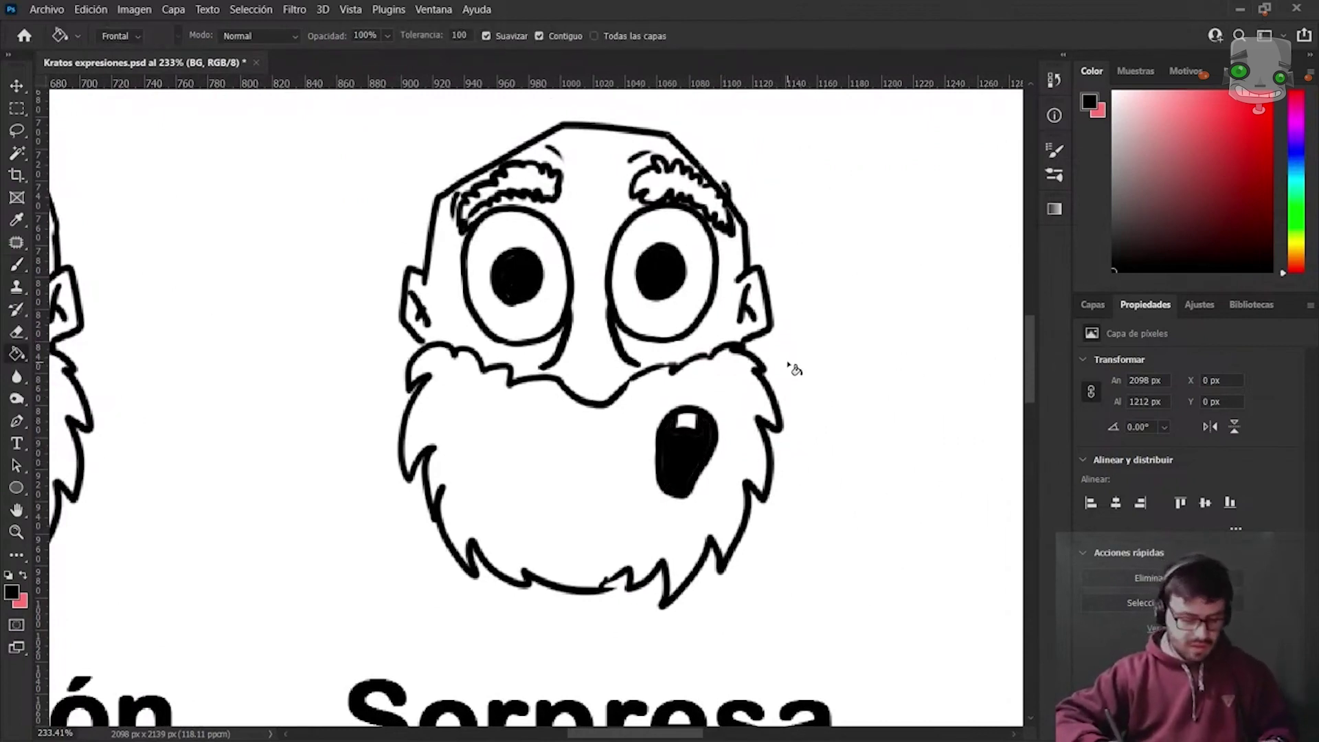
{"action": "key", "text": "b"}
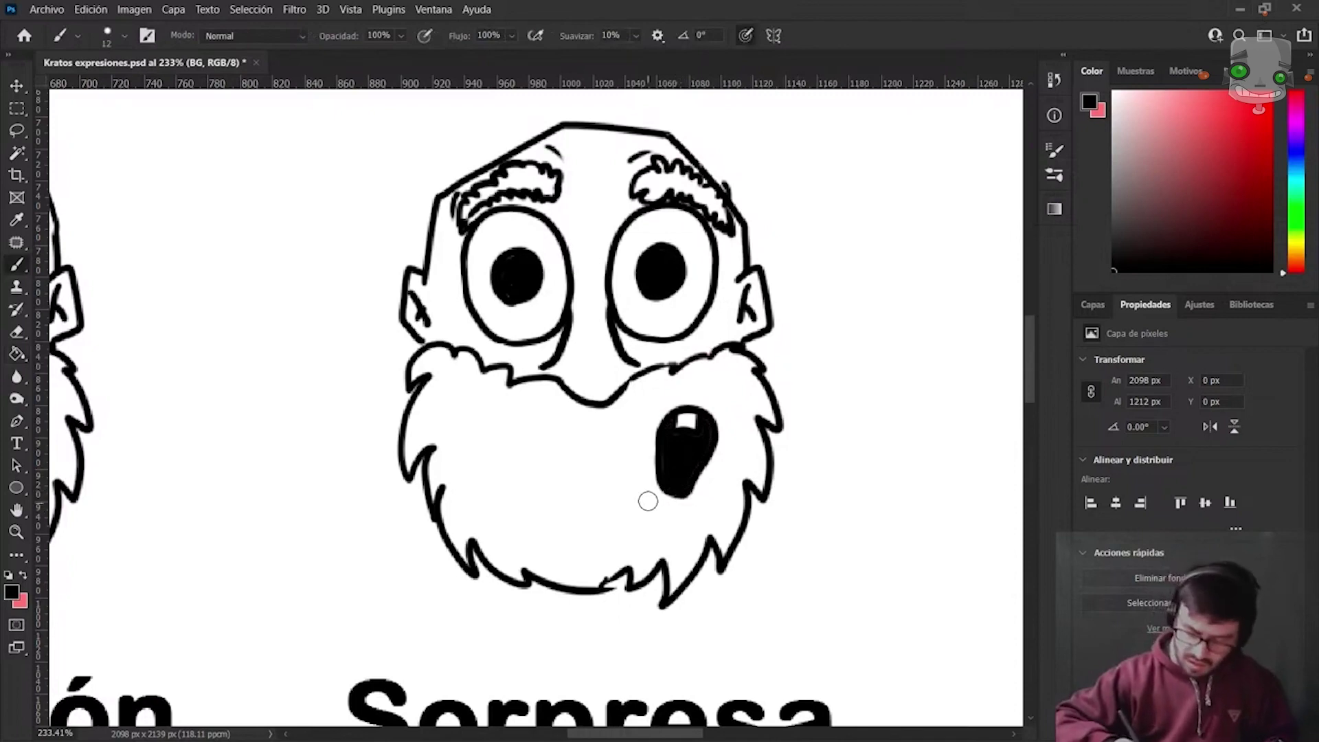
{"action": "left_click_drag", "start_coordinate": [645, 491], "coordinate": [707, 507]}
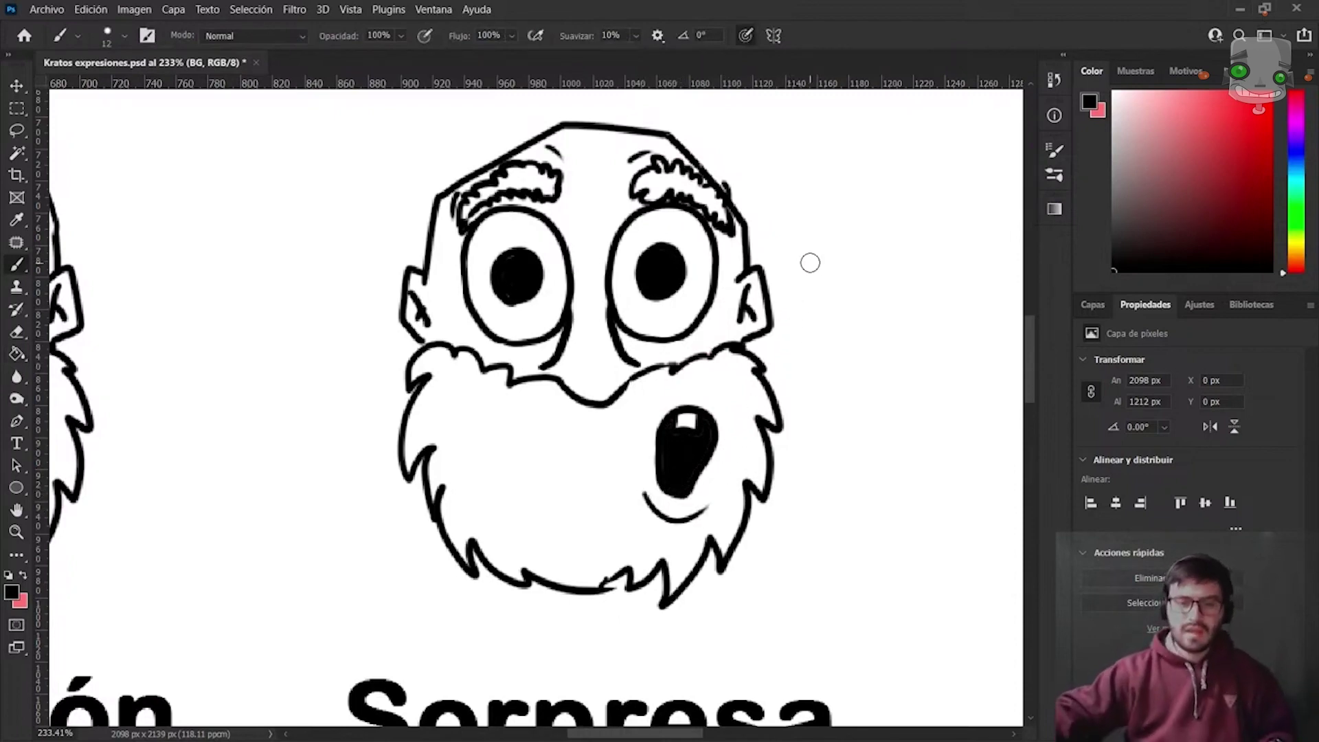
{"action": "scroll", "coordinate": [810, 262], "scroll_direction": "down", "scroll_amount": 2}
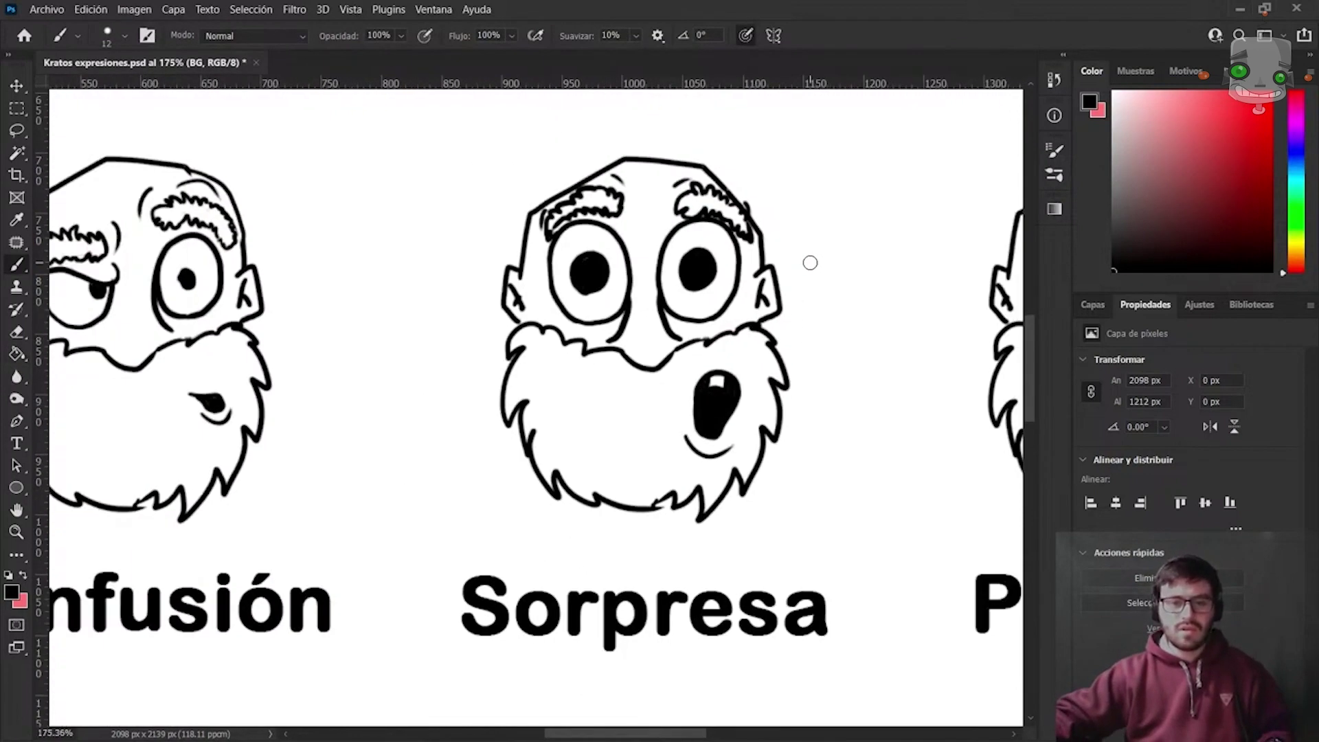
Zoom out, pan past the Enojo and Miedo faces, and zoom in centred on the Pensativo head.
{"action": "scroll", "coordinate": [810, 263], "scroll_direction": "down", "scroll_amount": 1}
{"action": "scroll", "coordinate": [810, 263], "scroll_direction": "down", "scroll_amount": 1}
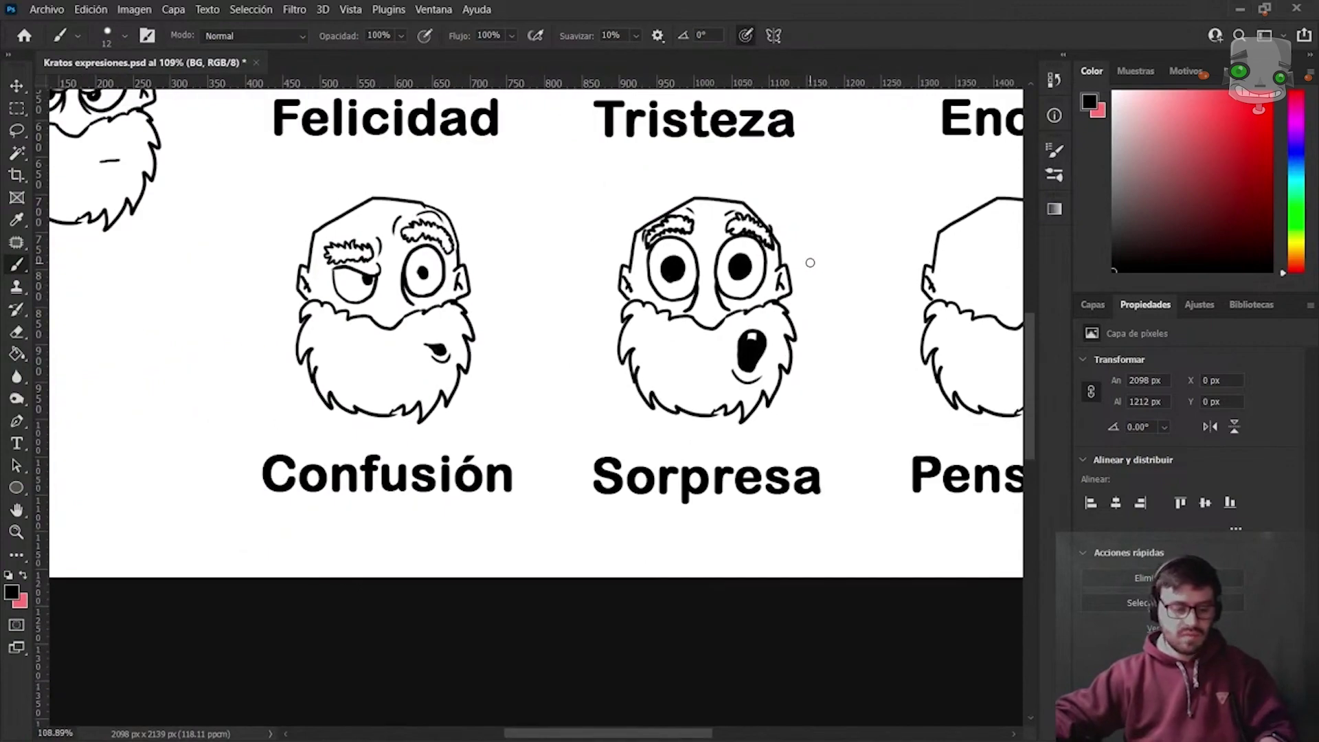
{"action": "mouse_move", "coordinate": [858, 258]}
{"action": "left_mouse_down"}
{"action": "mouse_move", "coordinate": [509, 292]}
{"action": "mouse_move", "coordinate": [489, 350]}
{"action": "mouse_move", "coordinate": [547, 356]}
{"action": "left_mouse_up"}
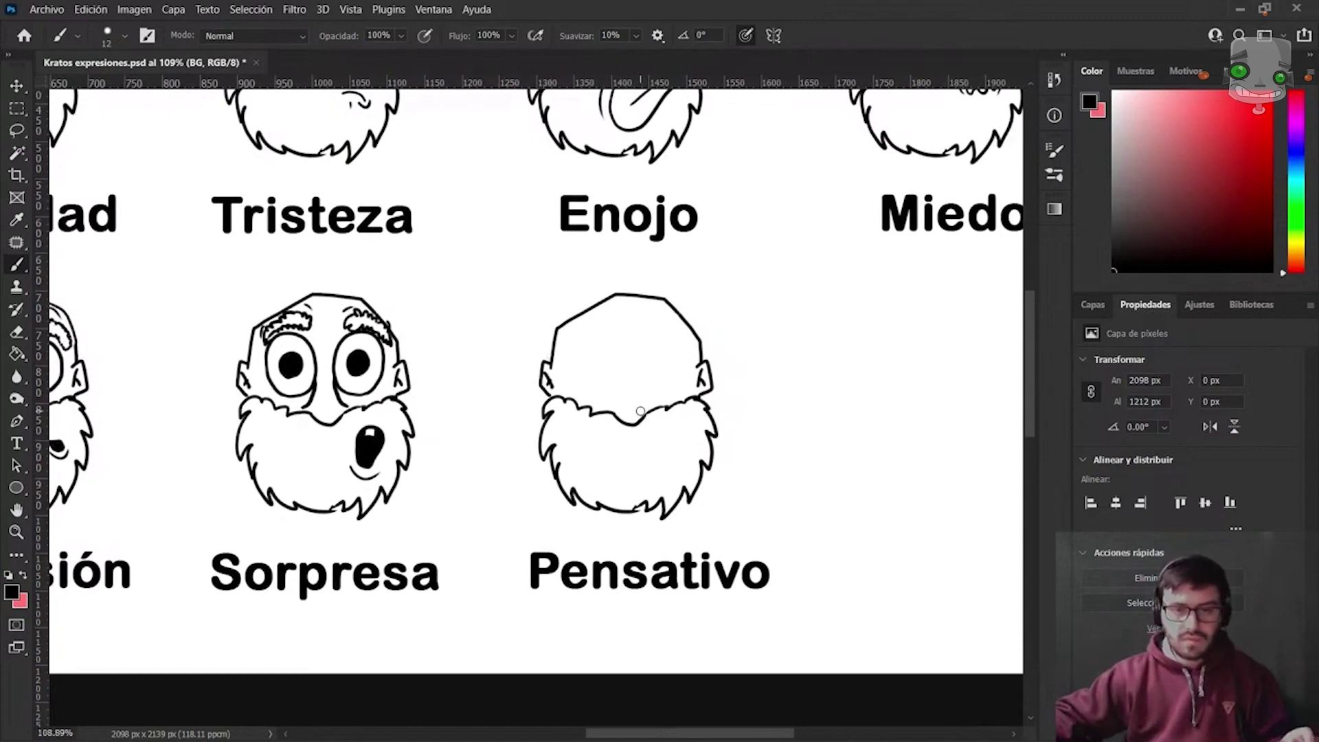
{"action": "scroll", "coordinate": [640, 412], "scroll_direction": "up", "scroll_amount": 2}
{"action": "scroll", "coordinate": [640, 410], "scroll_direction": "up", "scroll_amount": 1}
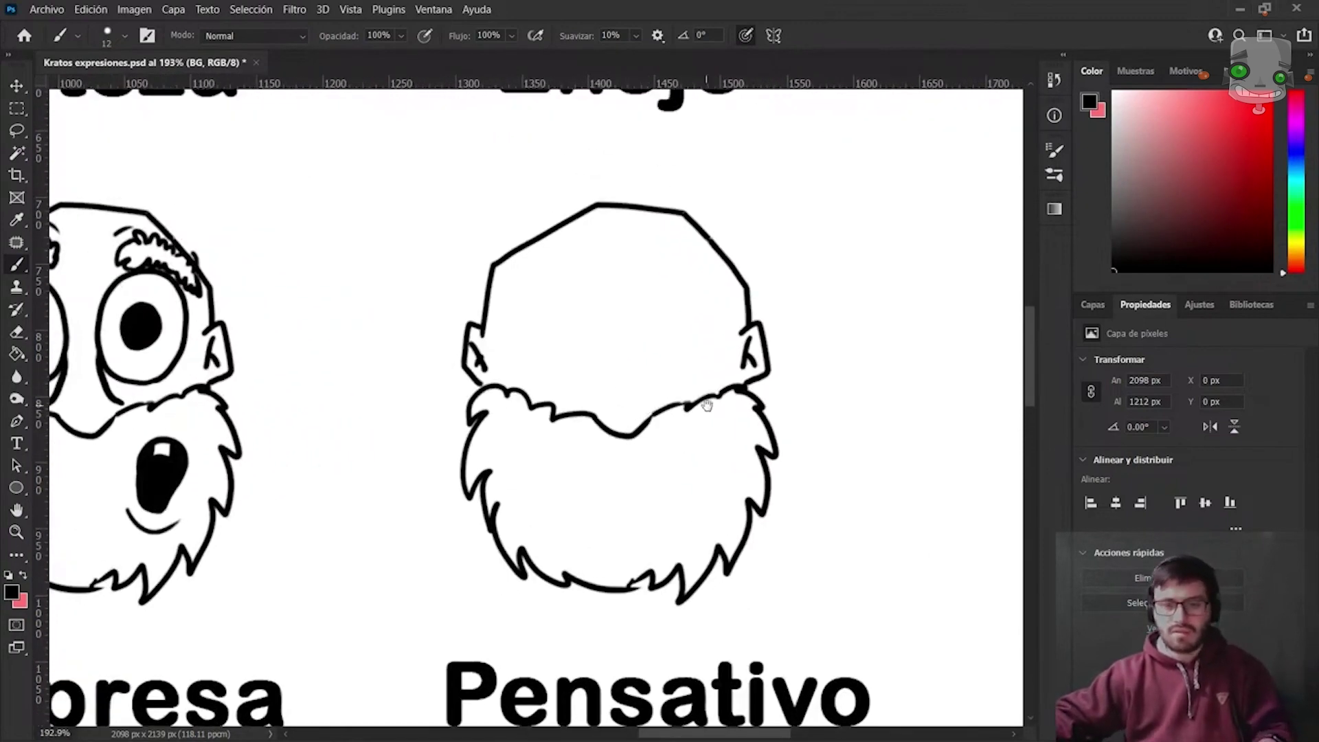
{"action": "scroll", "coordinate": [708, 398], "scroll_direction": "up", "scroll_amount": 1}
{"action": "scroll", "coordinate": [646, 391], "scroll_direction": "up", "scroll_amount": 1}
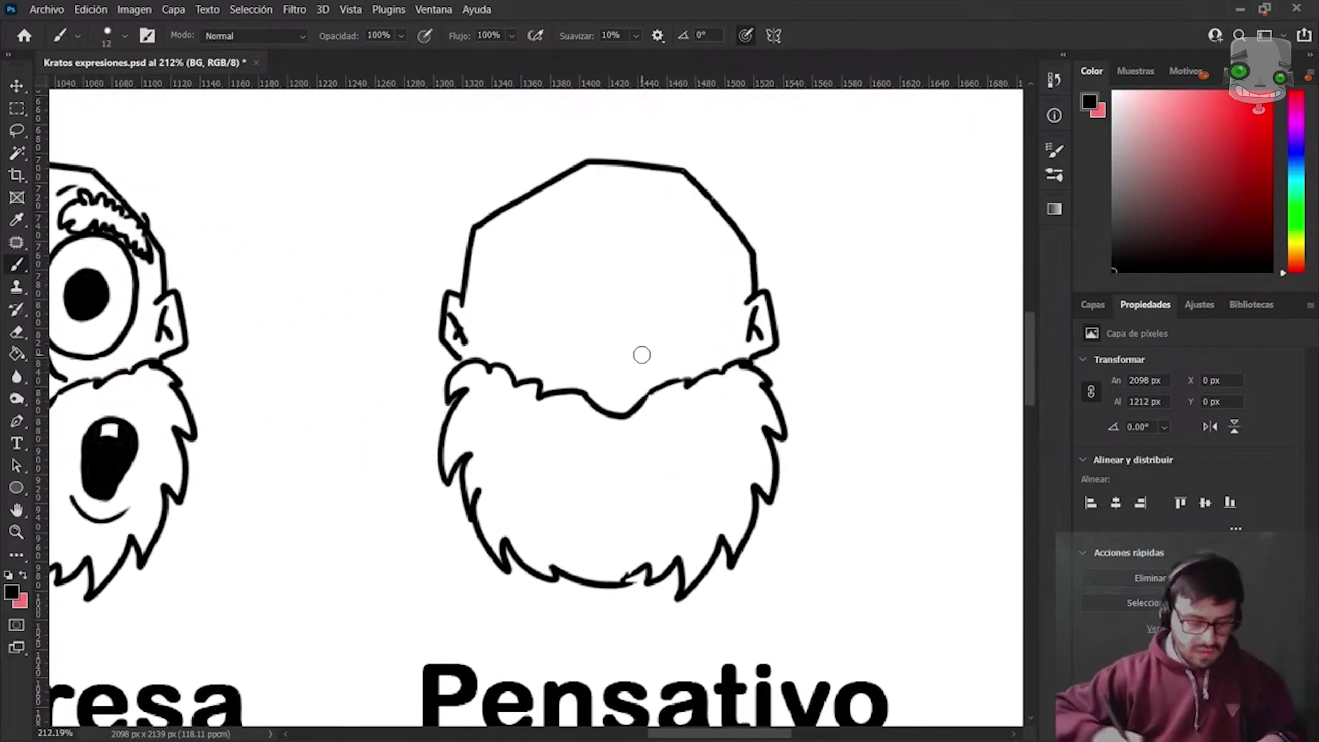
{"action": "mouse_move", "coordinate": [646, 454]}
{"action": "left_mouse_down"}
{"action": "mouse_move", "coordinate": [686, 441]}
{"action": "mouse_move", "coordinate": [682, 453]}
{"action": "mouse_move", "coordinate": [683, 436]}
{"action": "left_mouse_up"}
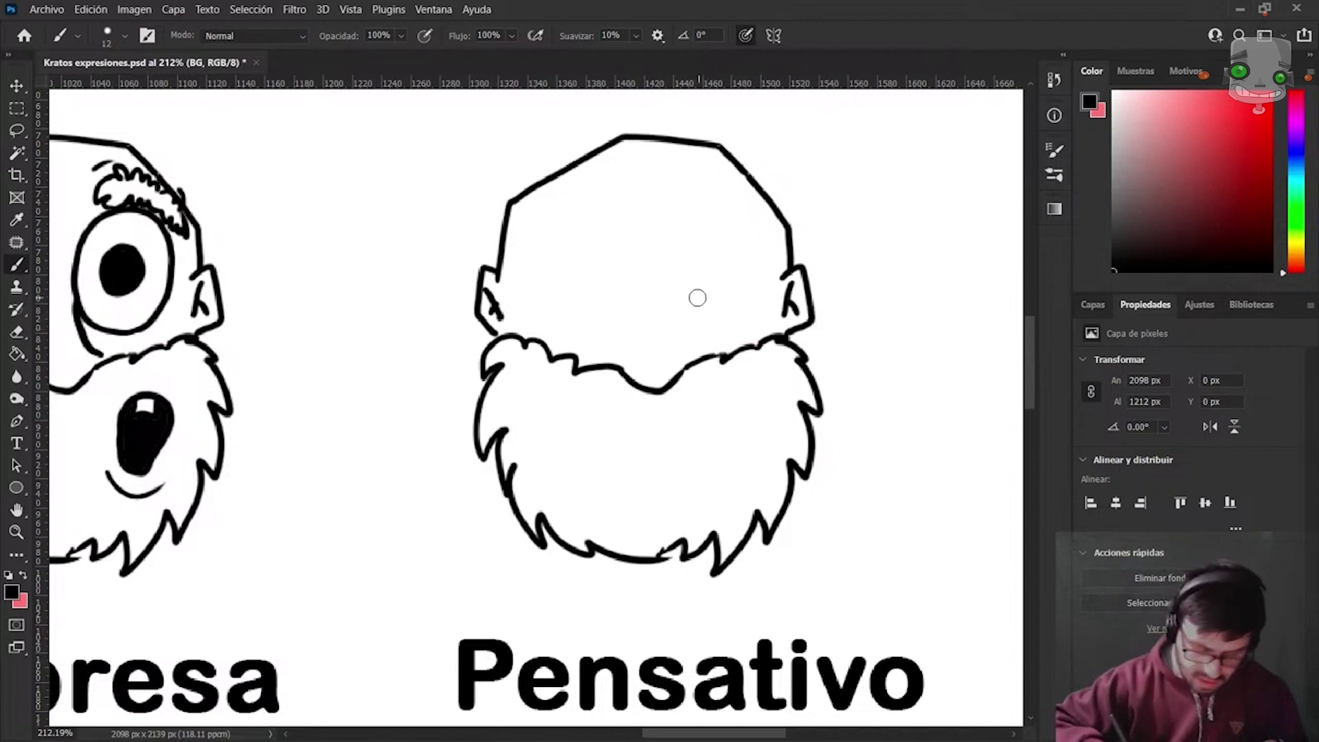
Draw a squinting right eye and a round left eye, adding lid and crease lines to the squint.
{"action": "left_click_drag", "start_coordinate": [720, 284], "coordinate": [766, 252]}
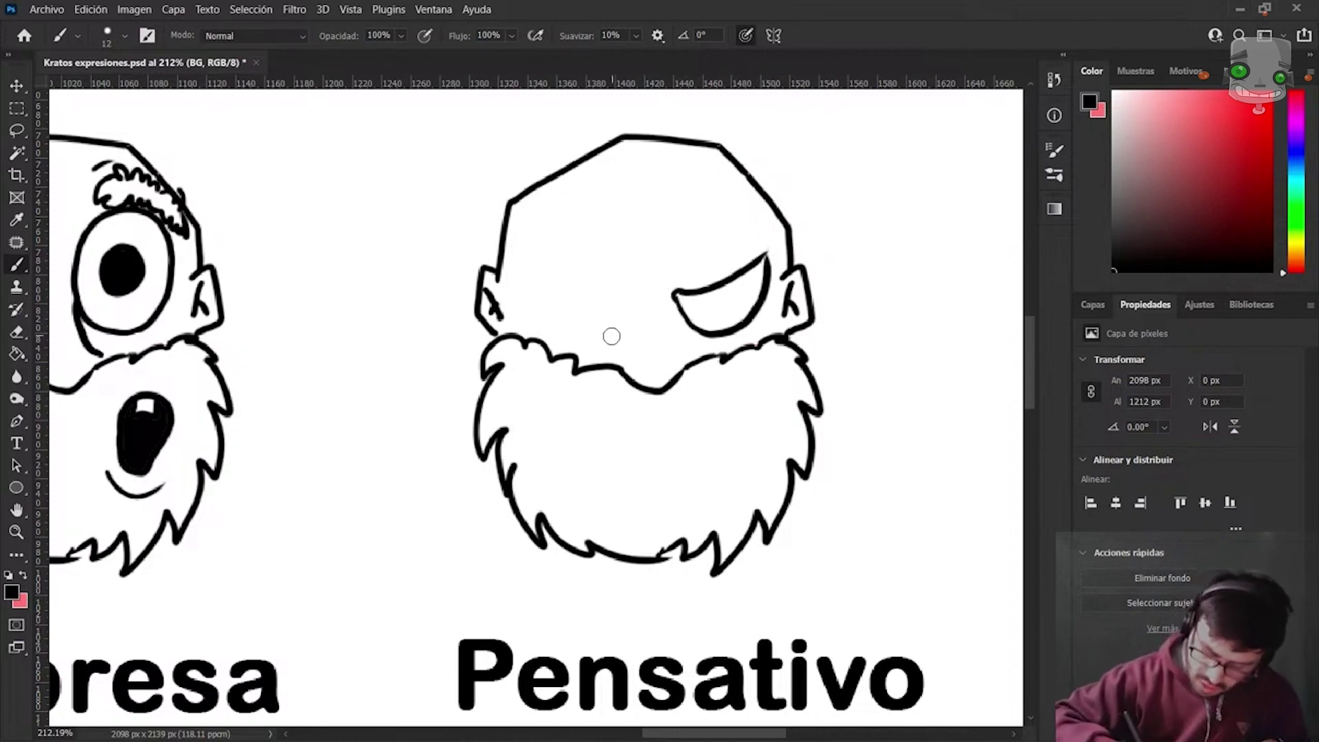
{"action": "mouse_move", "coordinate": [611, 336]}
{"action": "left_mouse_down"}
{"action": "mouse_move", "coordinate": [559, 294]}
{"action": "mouse_move", "coordinate": [627, 241]}
{"action": "mouse_move", "coordinate": [630, 320]}
{"action": "left_mouse_up"}
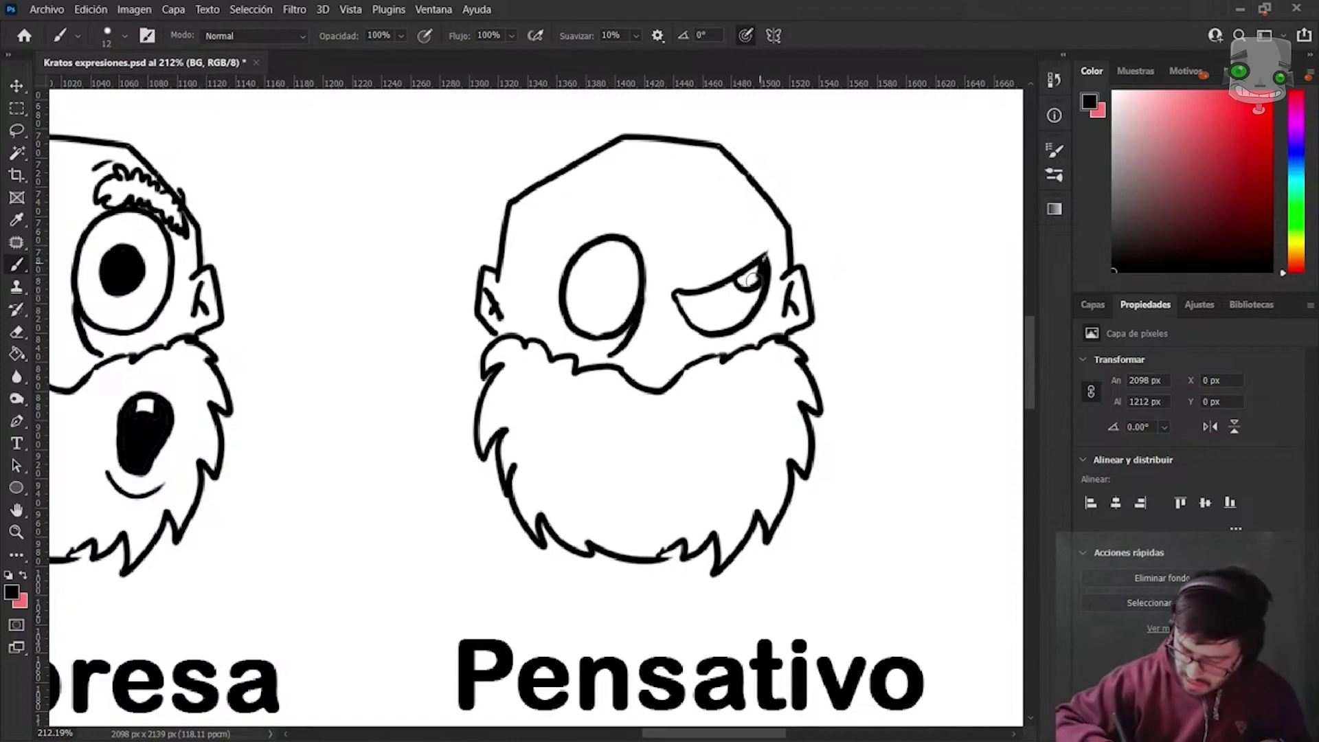
{"action": "left_click_drag", "start_coordinate": [764, 259], "coordinate": [695, 295]}
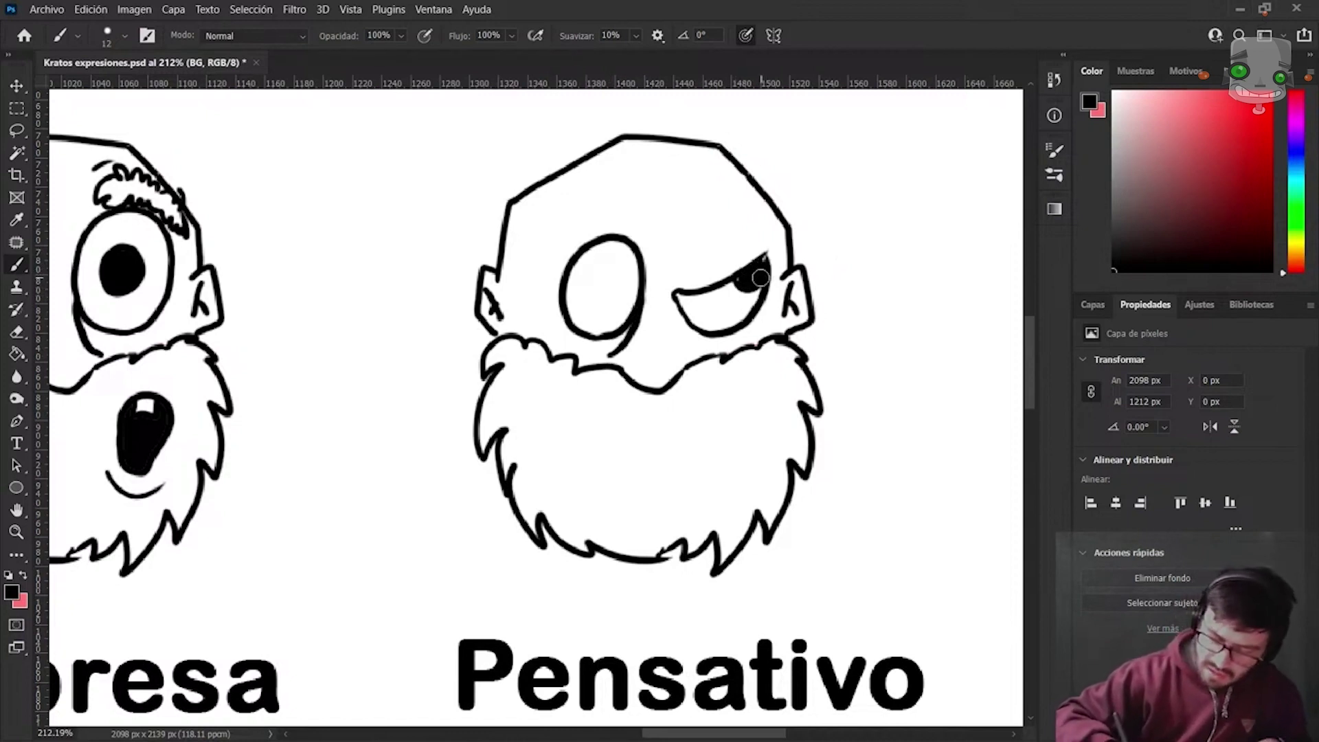
{"action": "left_click_drag", "start_coordinate": [631, 264], "coordinate": [634, 288]}
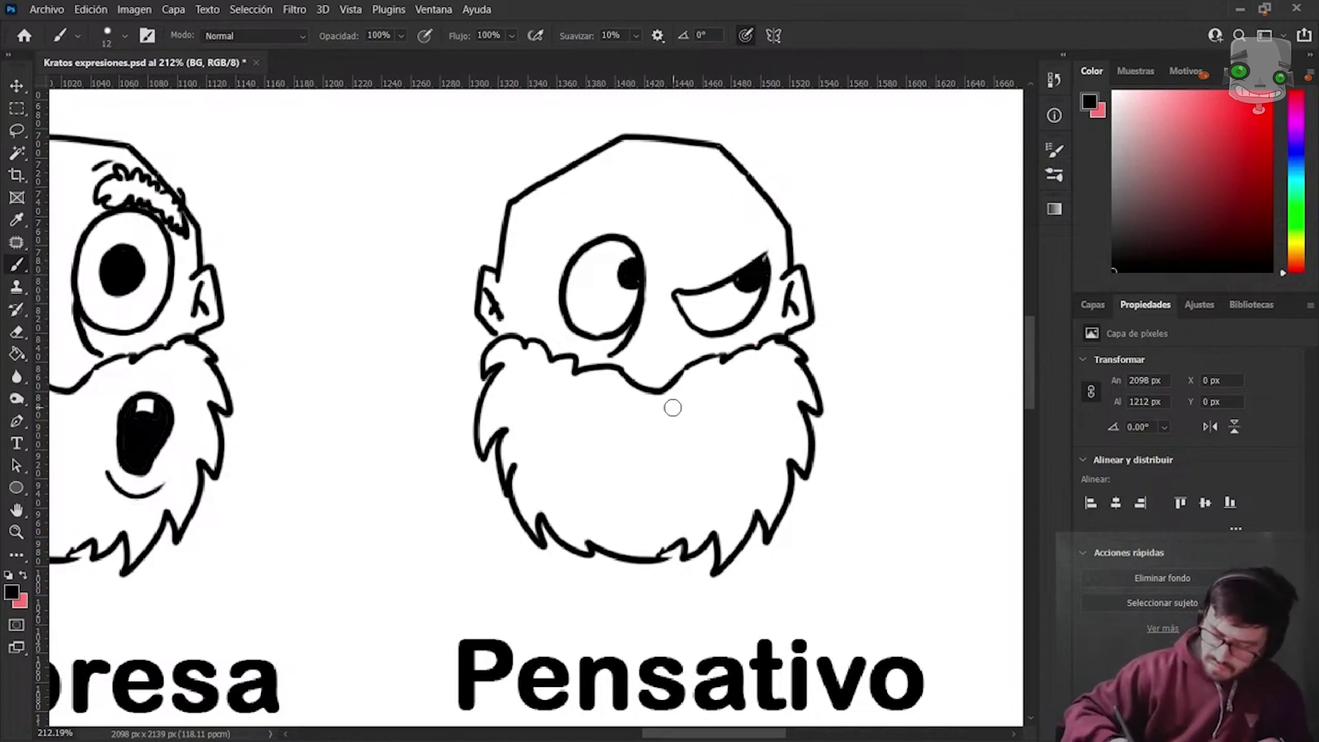
{"action": "key", "text": "ctrl+z"}
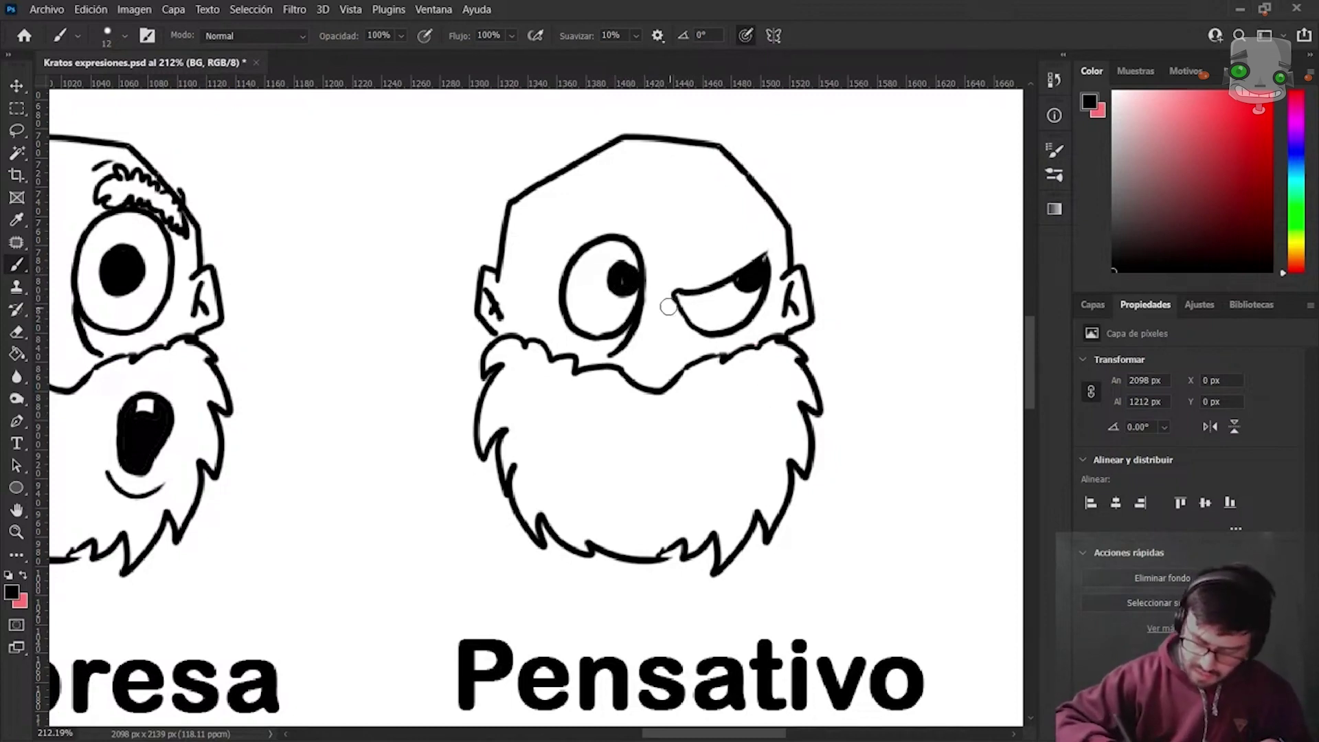
{"action": "left_click_drag", "start_coordinate": [681, 274], "coordinate": [673, 294]}
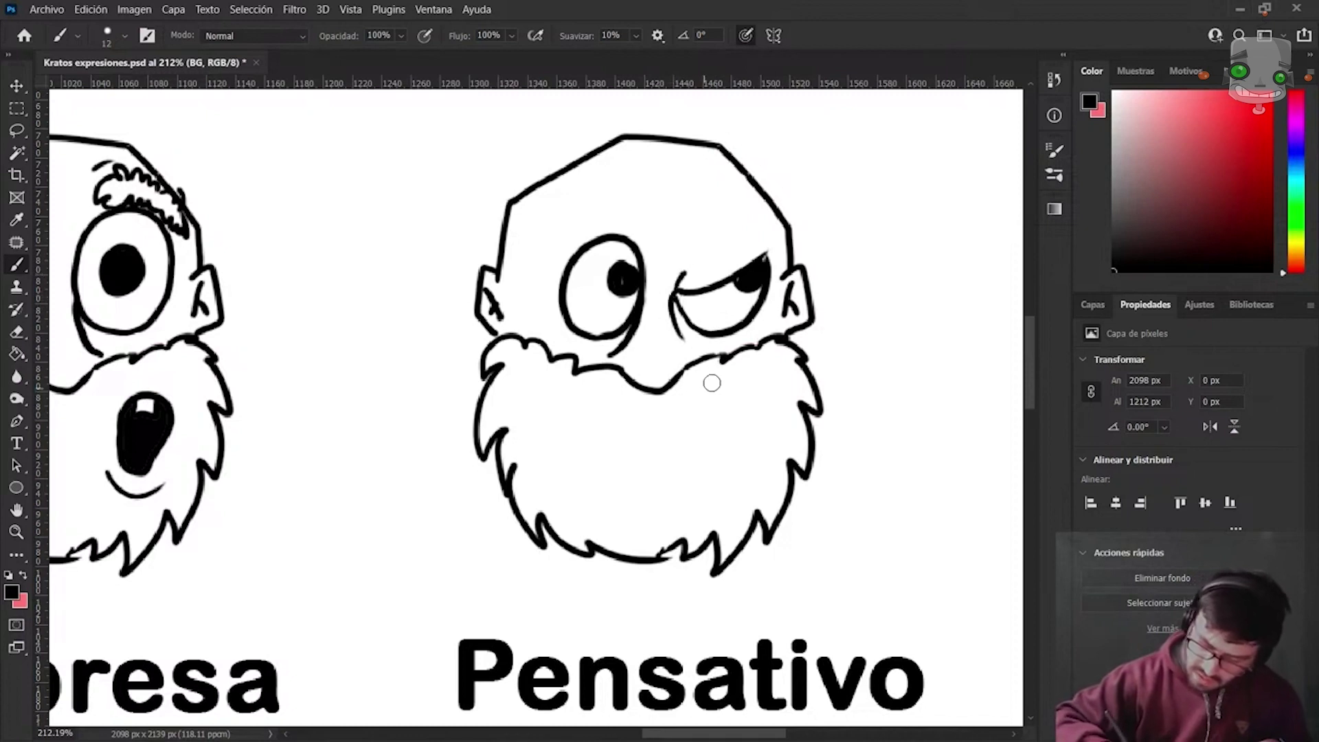
{"action": "left_click_drag", "start_coordinate": [730, 262], "coordinate": [742, 255]}
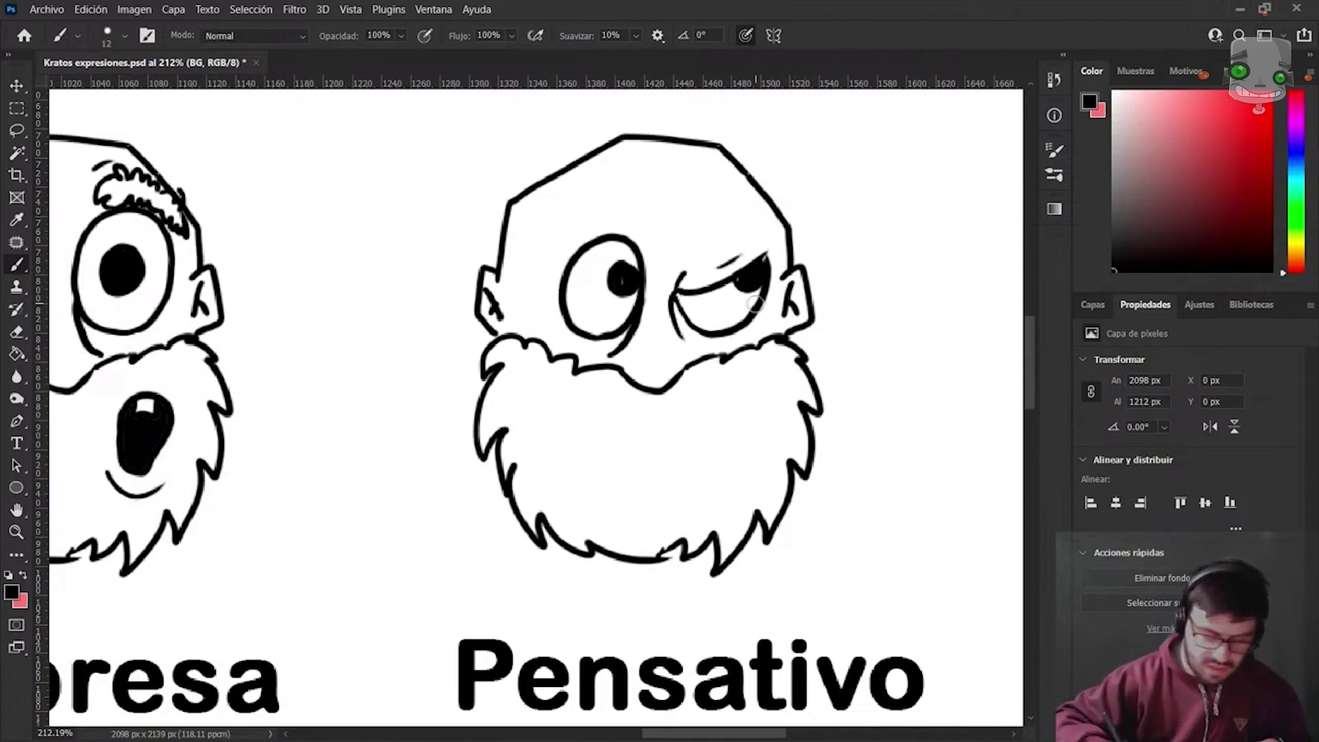
{"action": "left_click_drag", "start_coordinate": [686, 237], "coordinate": [681, 252]}
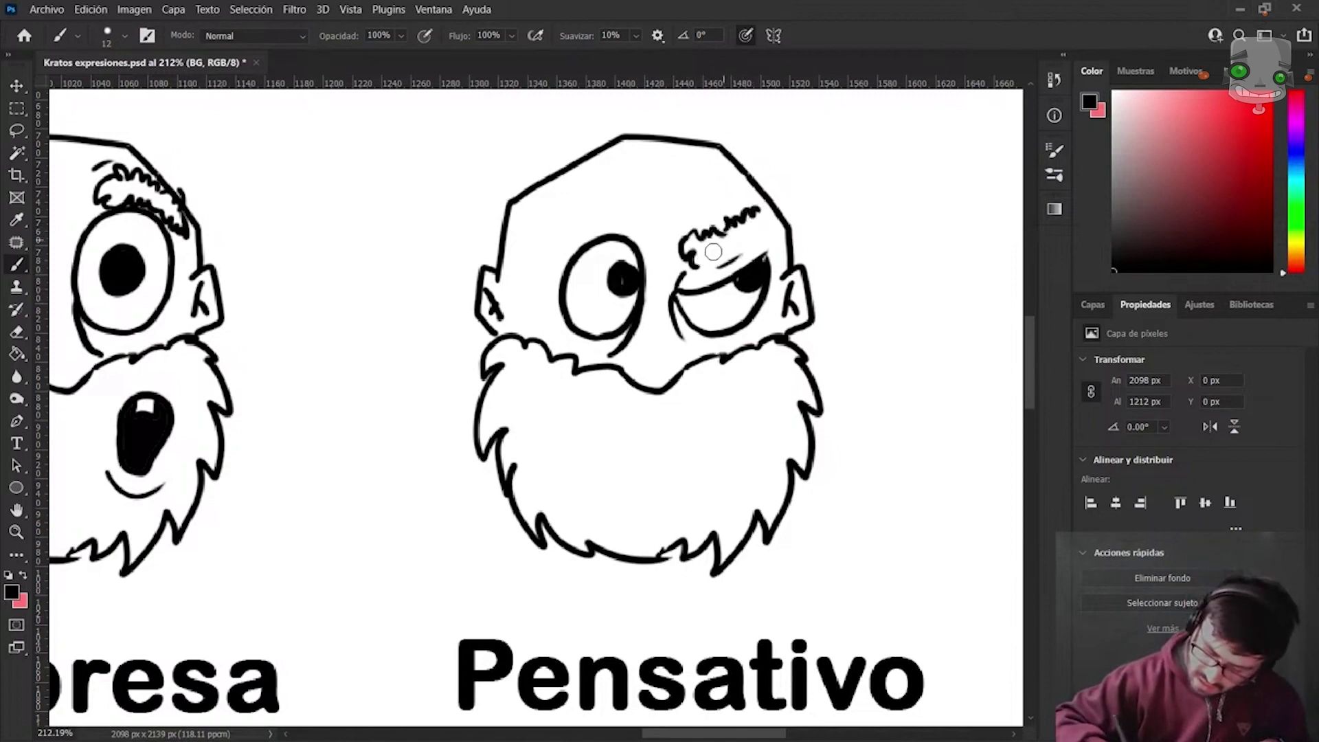
Brush a curly eyebrow low over the squinting right eye, undoing a left-eyebrow attempt.
{"action": "left_click_drag", "start_coordinate": [716, 257], "coordinate": [754, 246]}
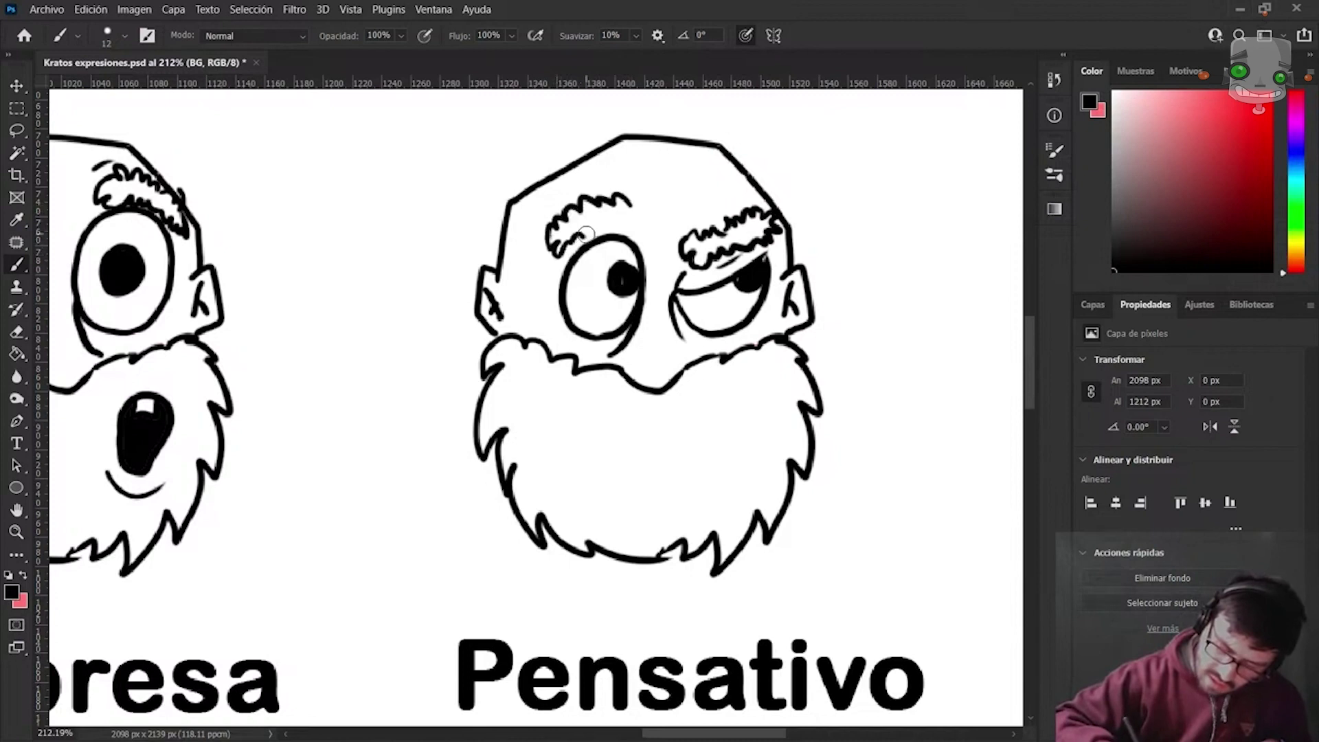
{"action": "left_click_drag", "start_coordinate": [633, 223], "coordinate": [642, 203]}
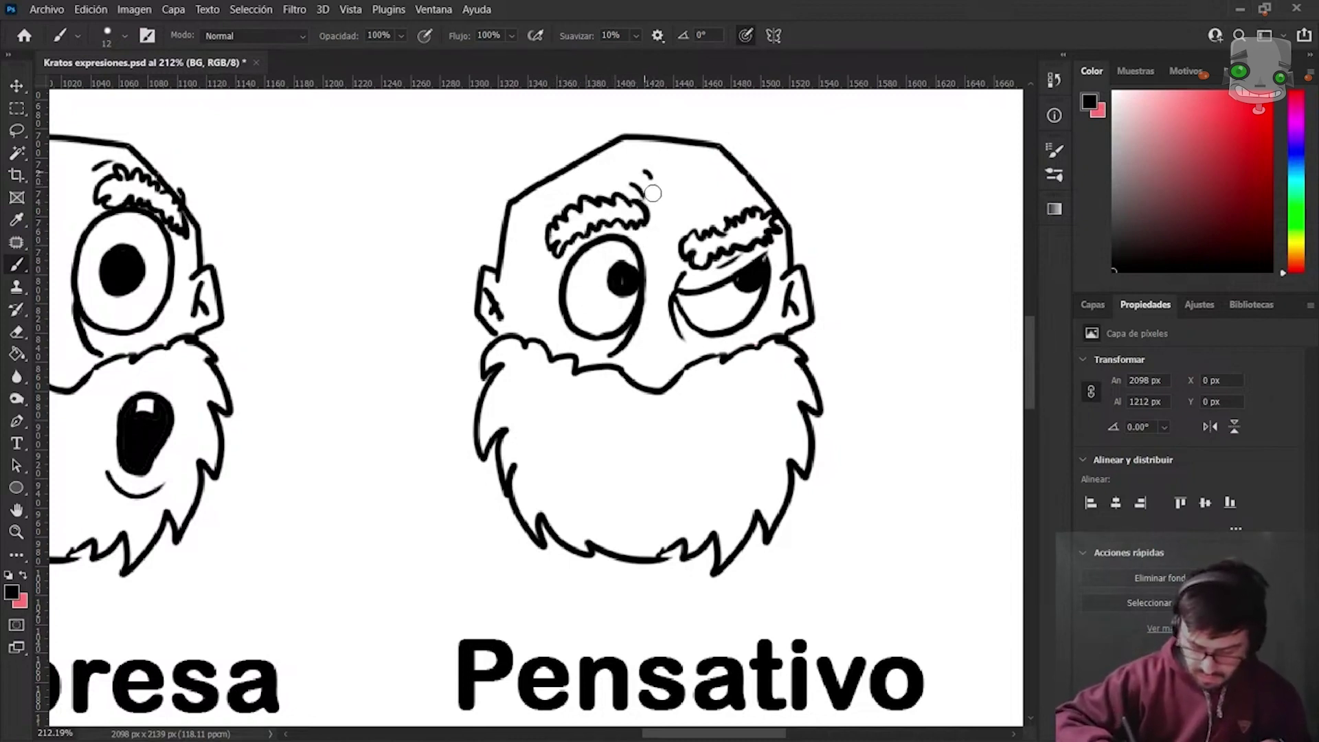
{"action": "key", "text": "ctrl+z"}
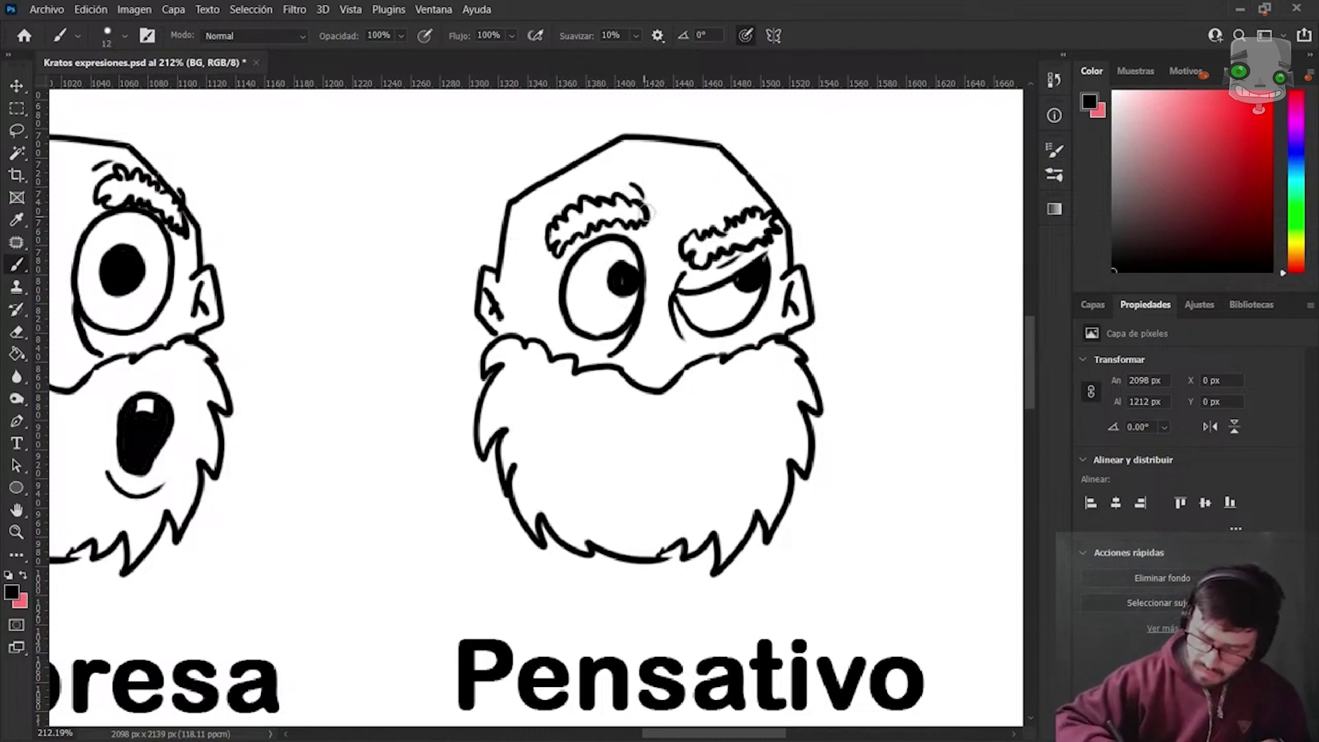
{"action": "key", "text": "ctrl+z"}
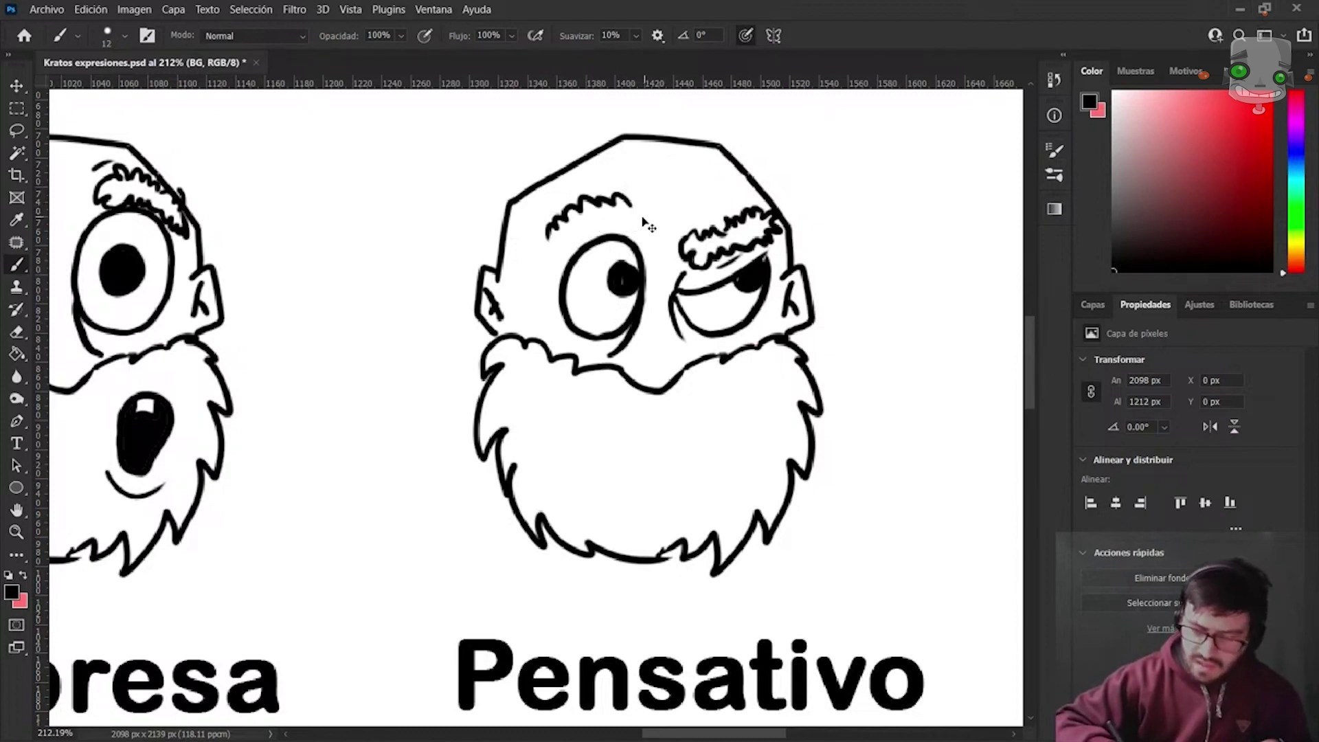
{"action": "key", "text": "ctrl+z"}
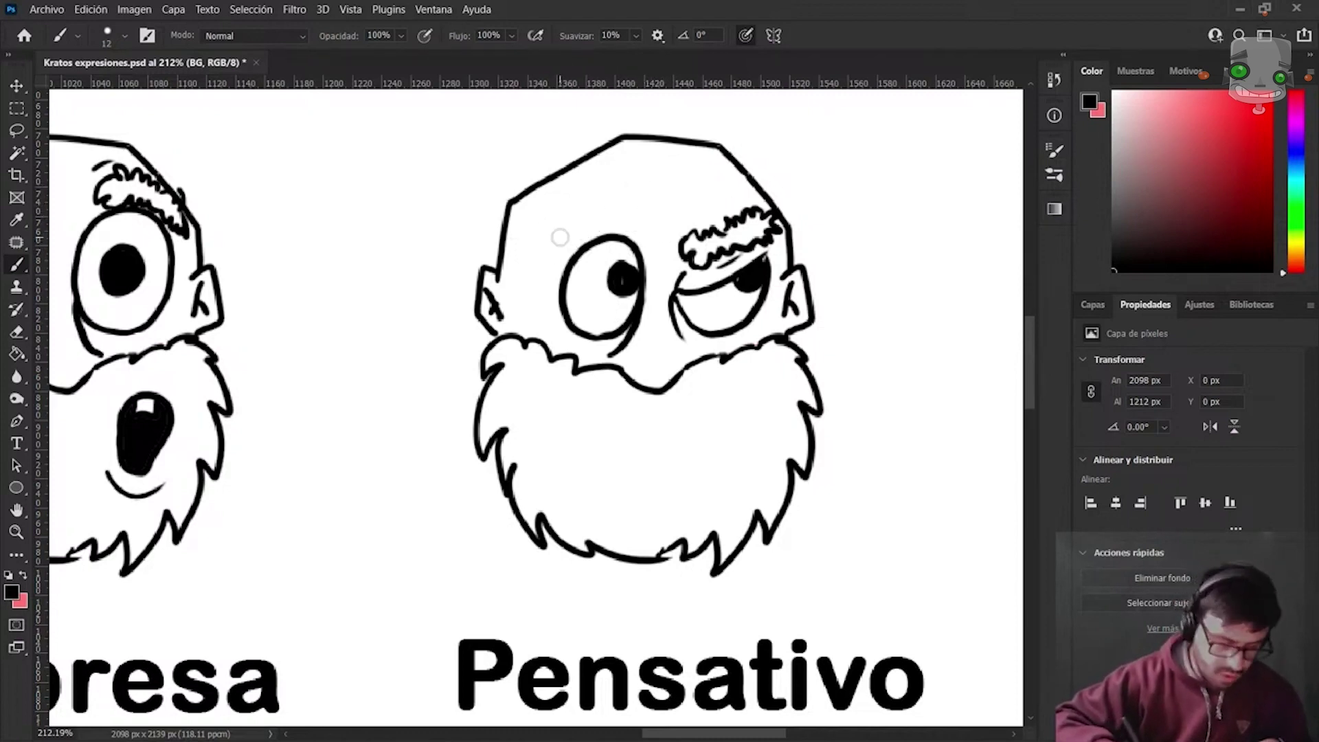
Sketch a pink arched guide high above the round left eye, then return to black.
{"action": "key", "text": "x"}
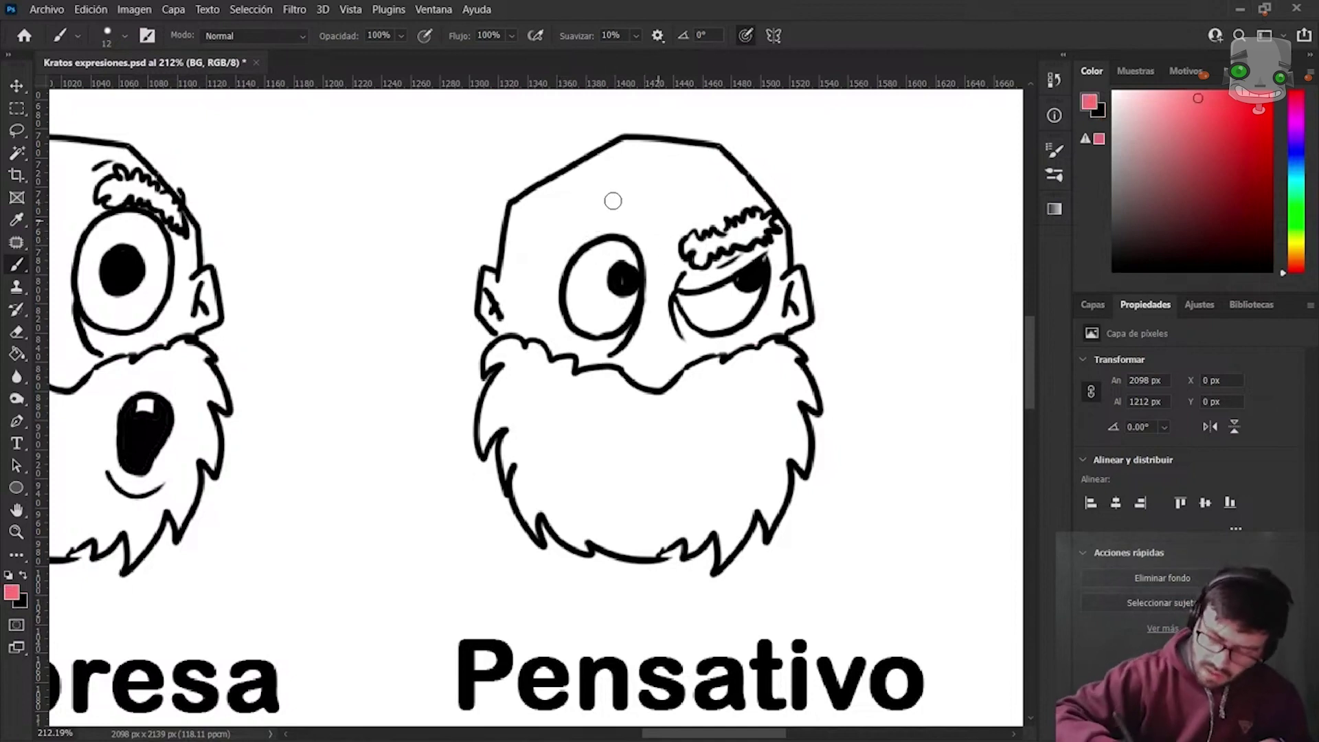
{"action": "left_click_drag", "start_coordinate": [582, 204], "coordinate": [642, 219]}
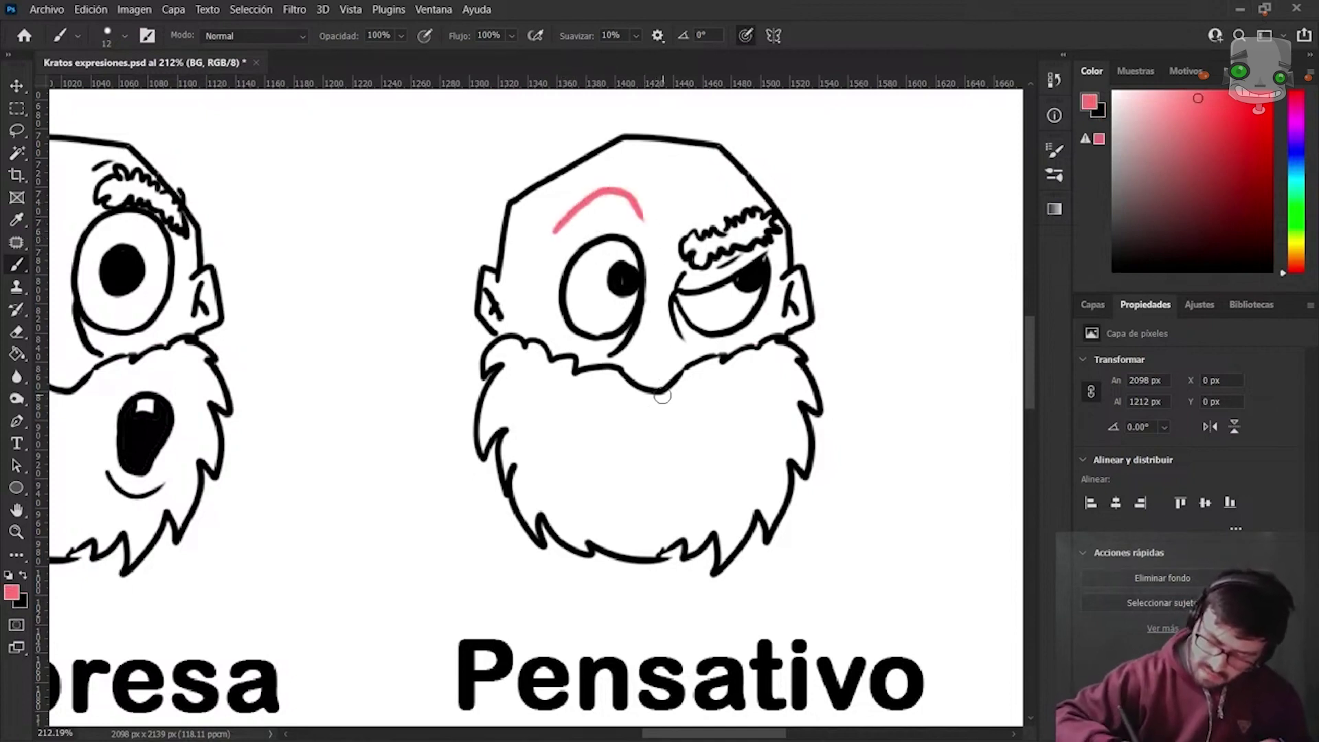
{"action": "key", "text": "ctrl+z"}
{"action": "left_click_drag", "start_coordinate": [551, 217], "coordinate": [634, 221]}
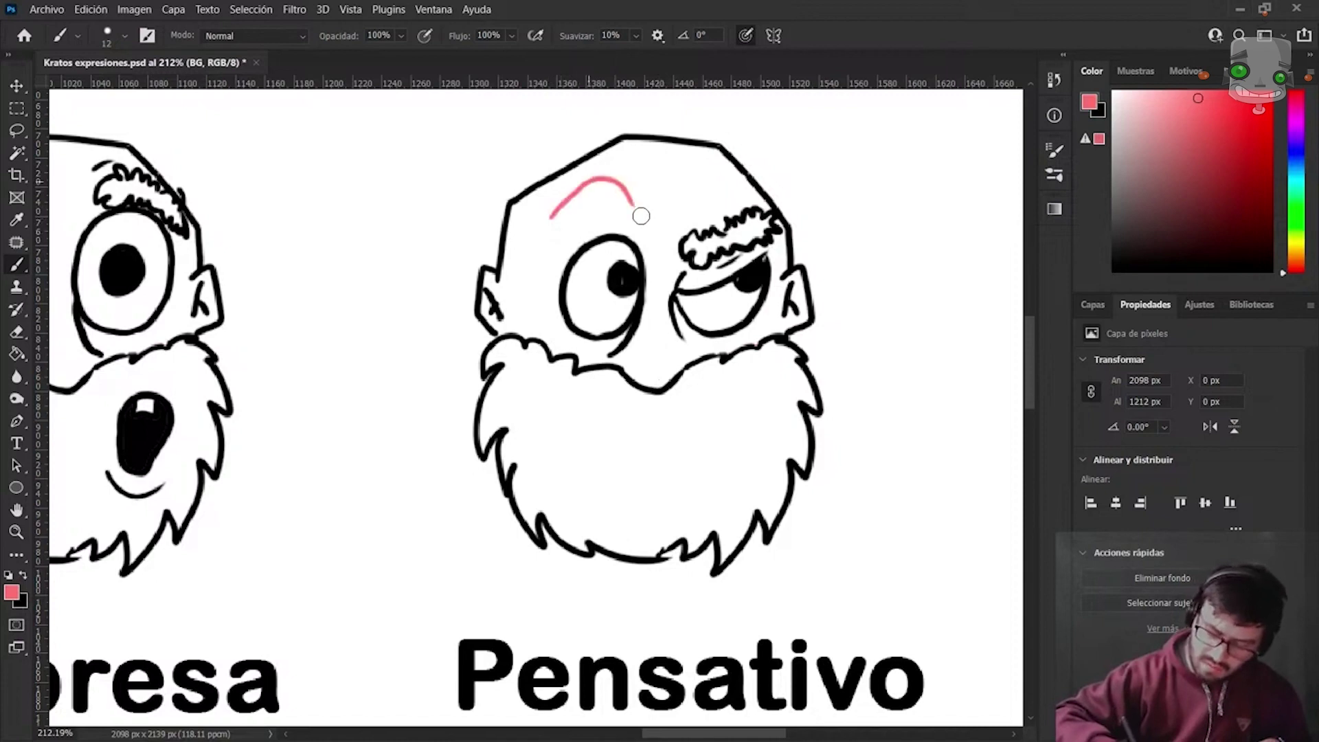
{"action": "key", "text": "ctrl+z"}
{"action": "left_click_drag", "start_coordinate": [549, 212], "coordinate": [626, 180]}
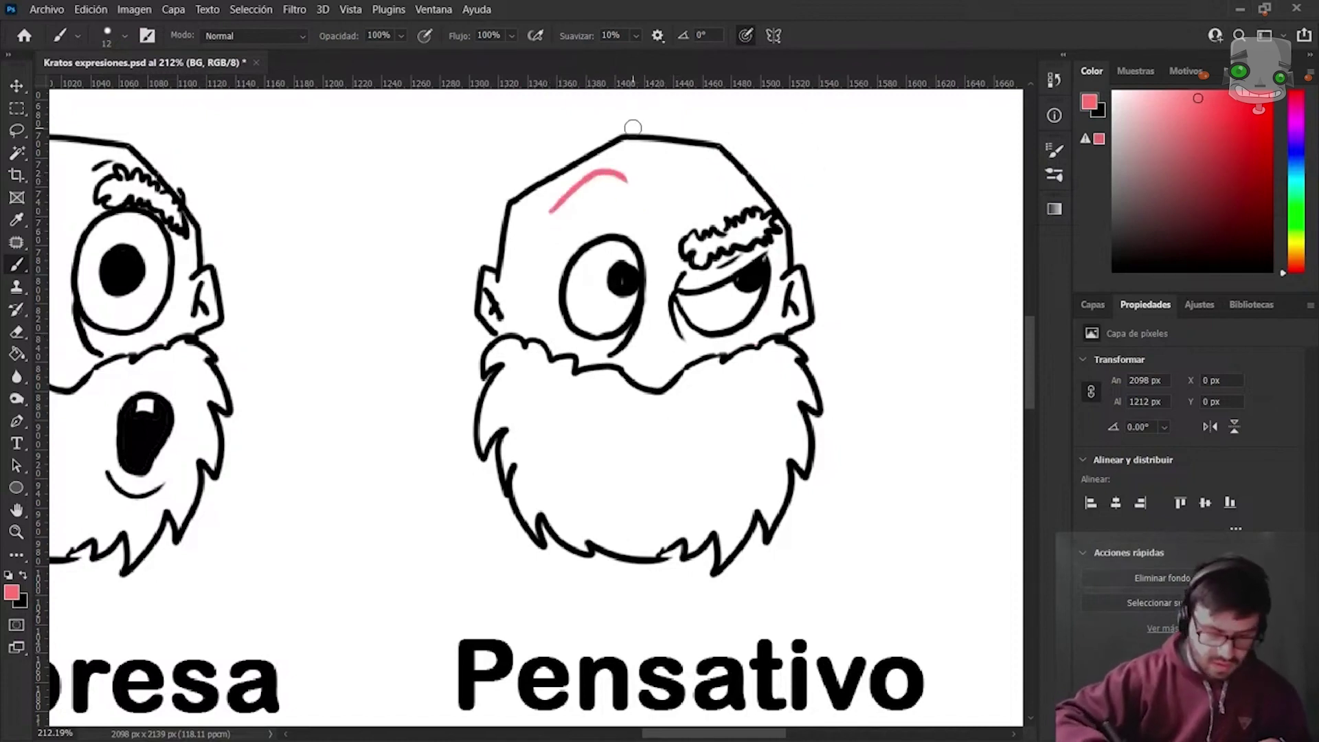
{"action": "key", "text": "x"}
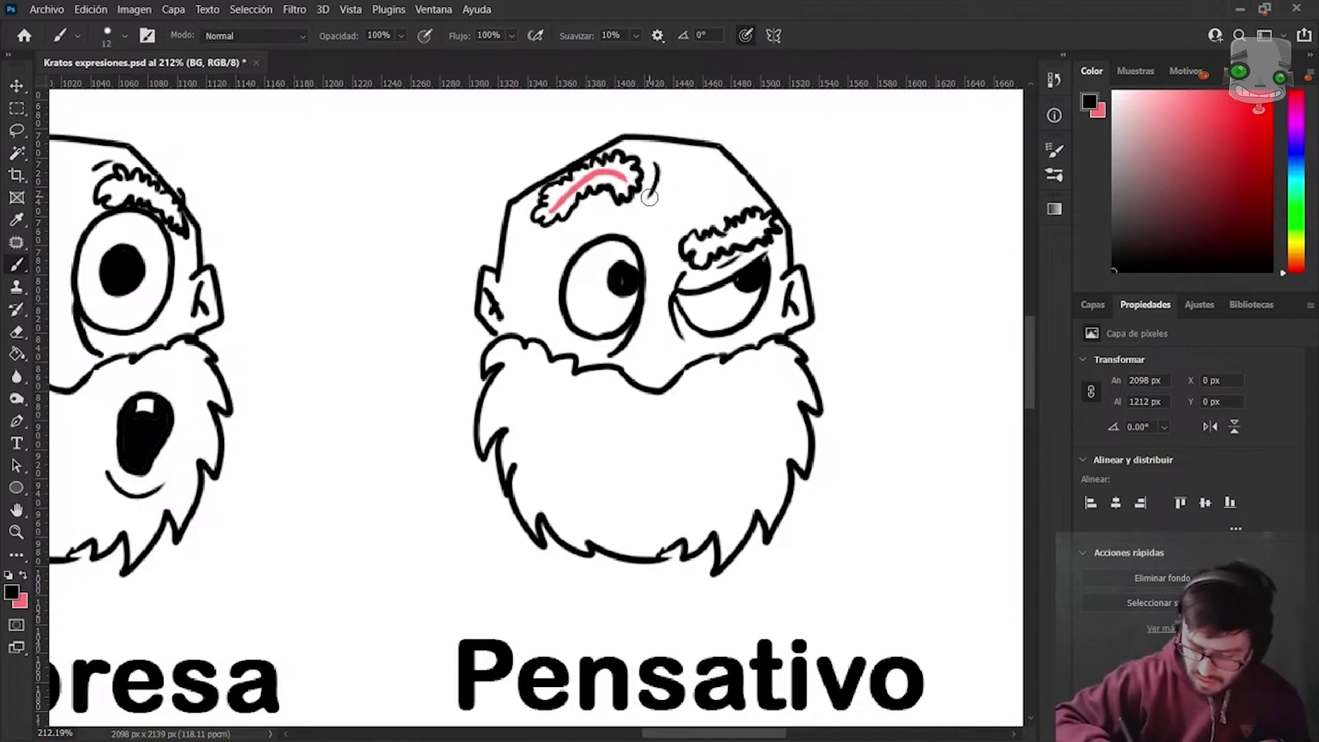
Shape the curly left eyebrow over the guide and erase the leftover pink.
{"action": "left_click_drag", "start_coordinate": [650, 197], "coordinate": [665, 191]}
{"action": "key", "text": "ctrl+z"}
{"action": "key", "text": "ctrl+z"}
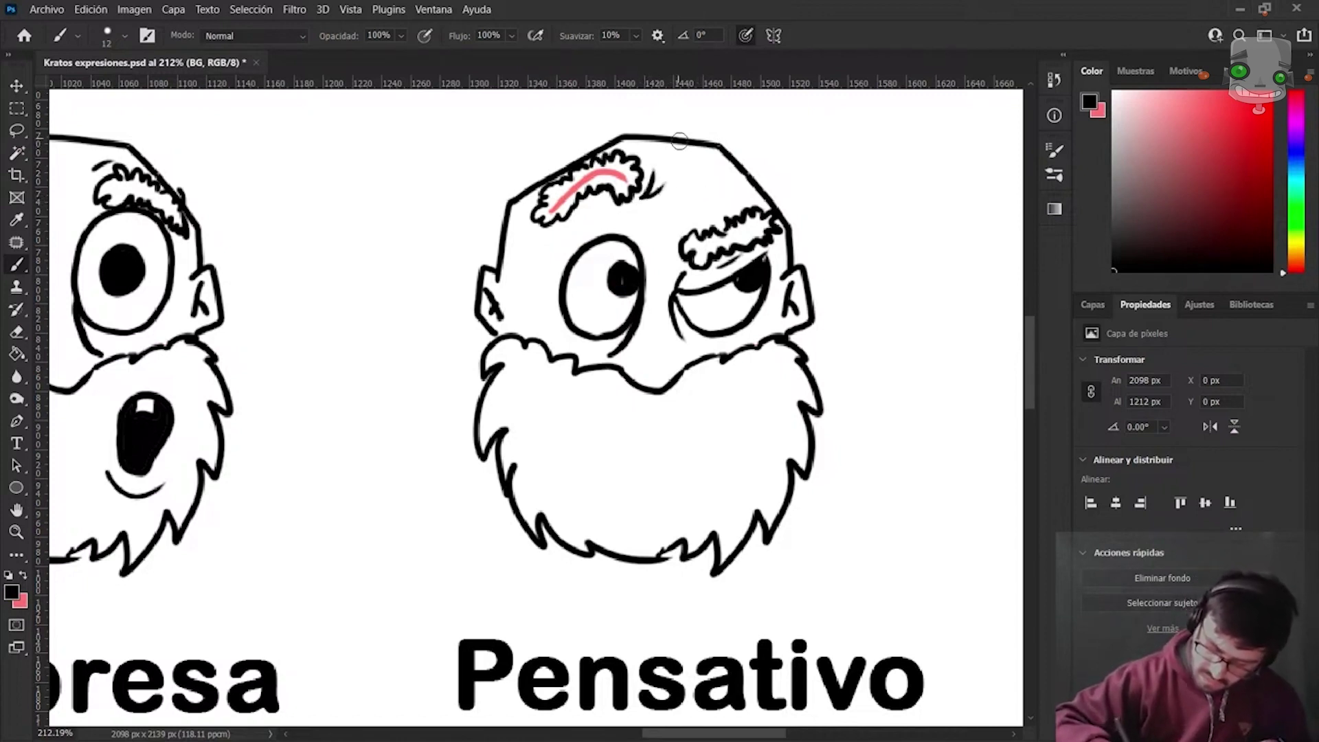
{"action": "key", "text": "e"}
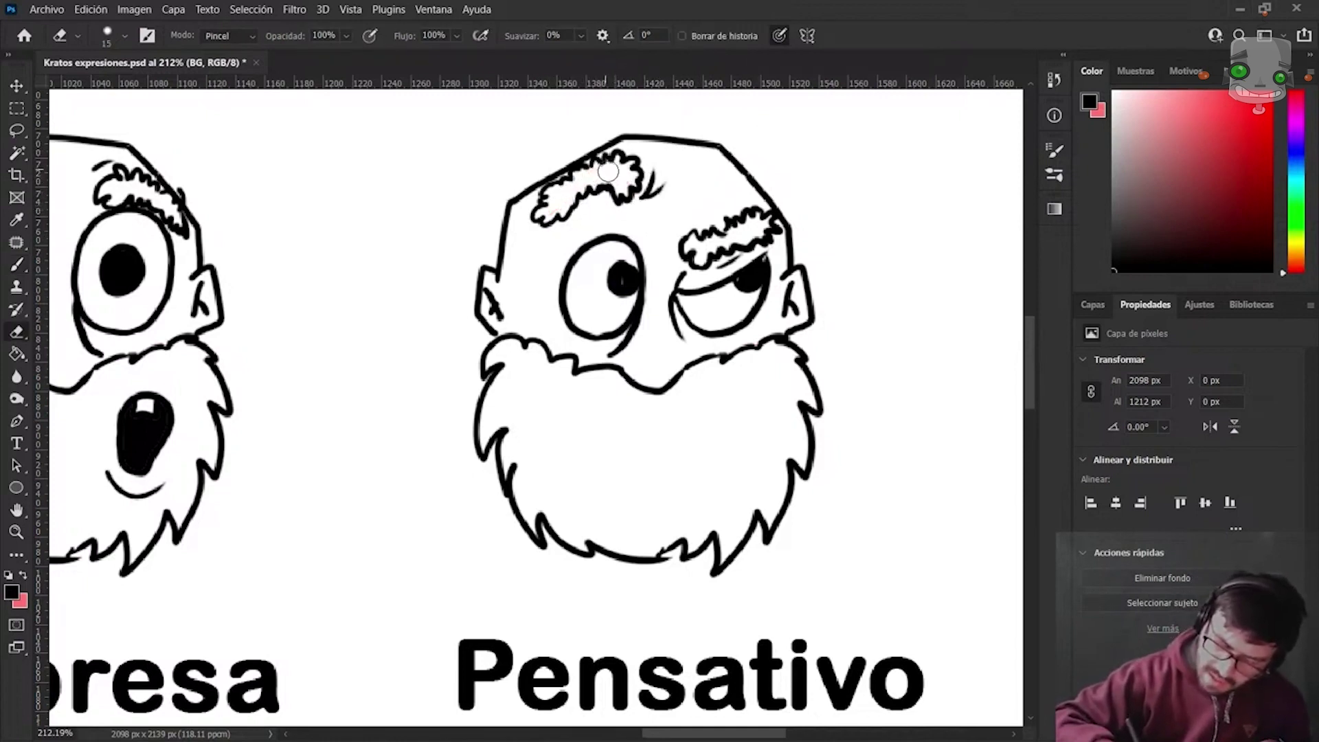
{"action": "left_click_drag", "start_coordinate": [608, 171], "coordinate": [586, 193]}
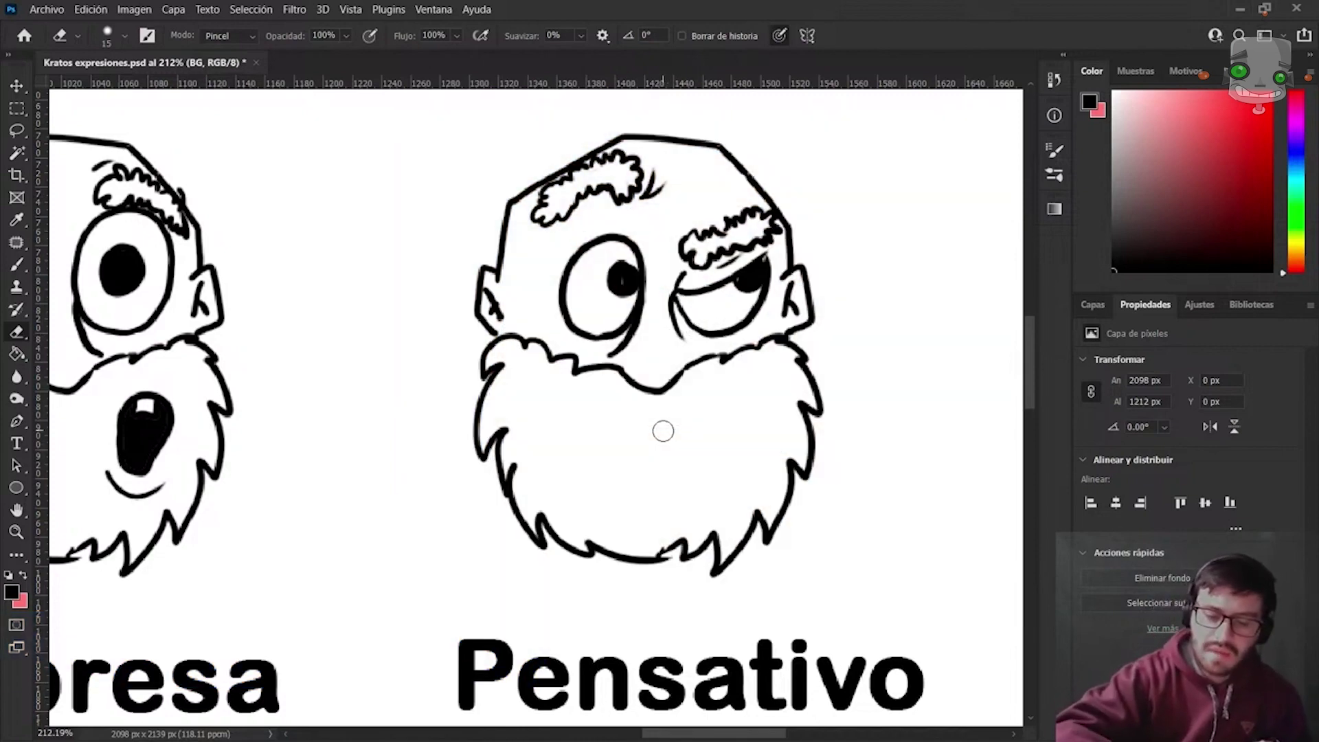
Draw a small ω-shaped pursed mouth in the Pensativo head's beard with the Brush.
{"action": "key", "text": "b"}
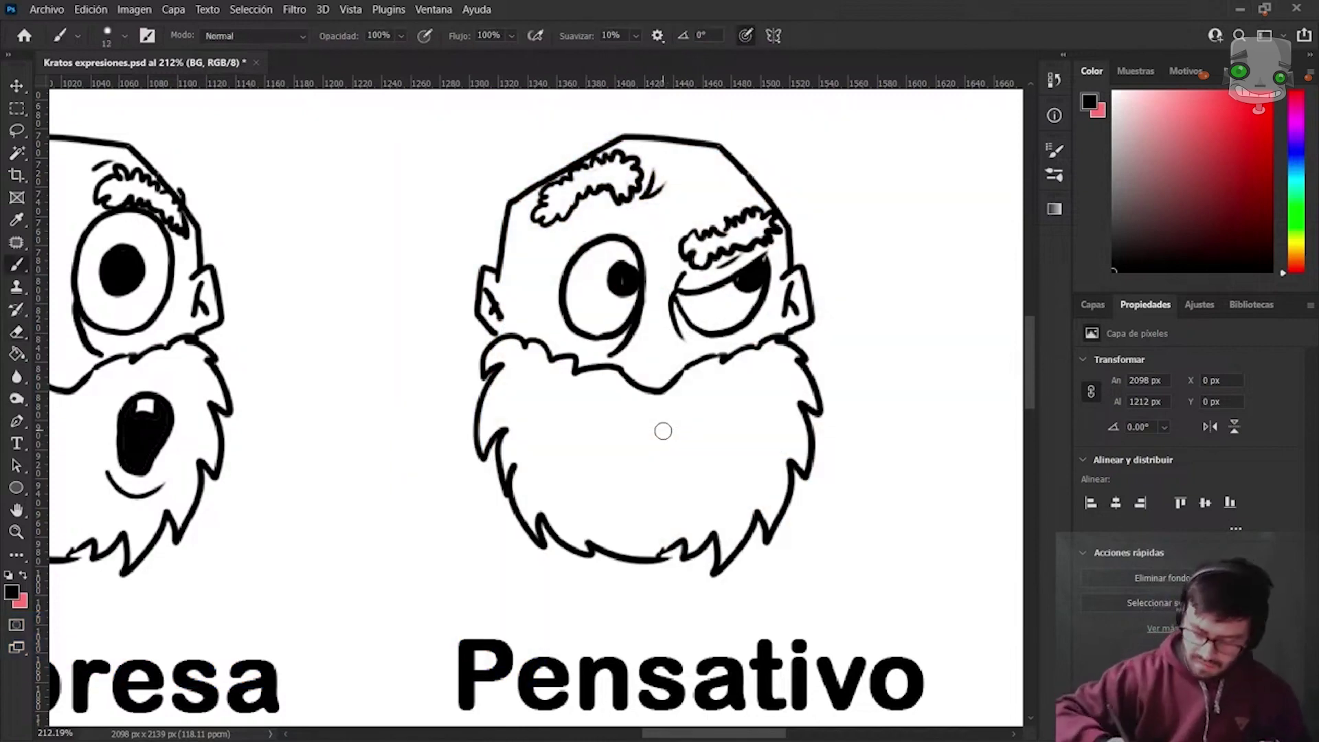
{"action": "mouse_move", "coordinate": [717, 426]}
{"action": "left_mouse_down"}
{"action": "mouse_move", "coordinate": [750, 425]}
{"action": "mouse_move", "coordinate": [754, 446]}
{"action": "left_mouse_up"}
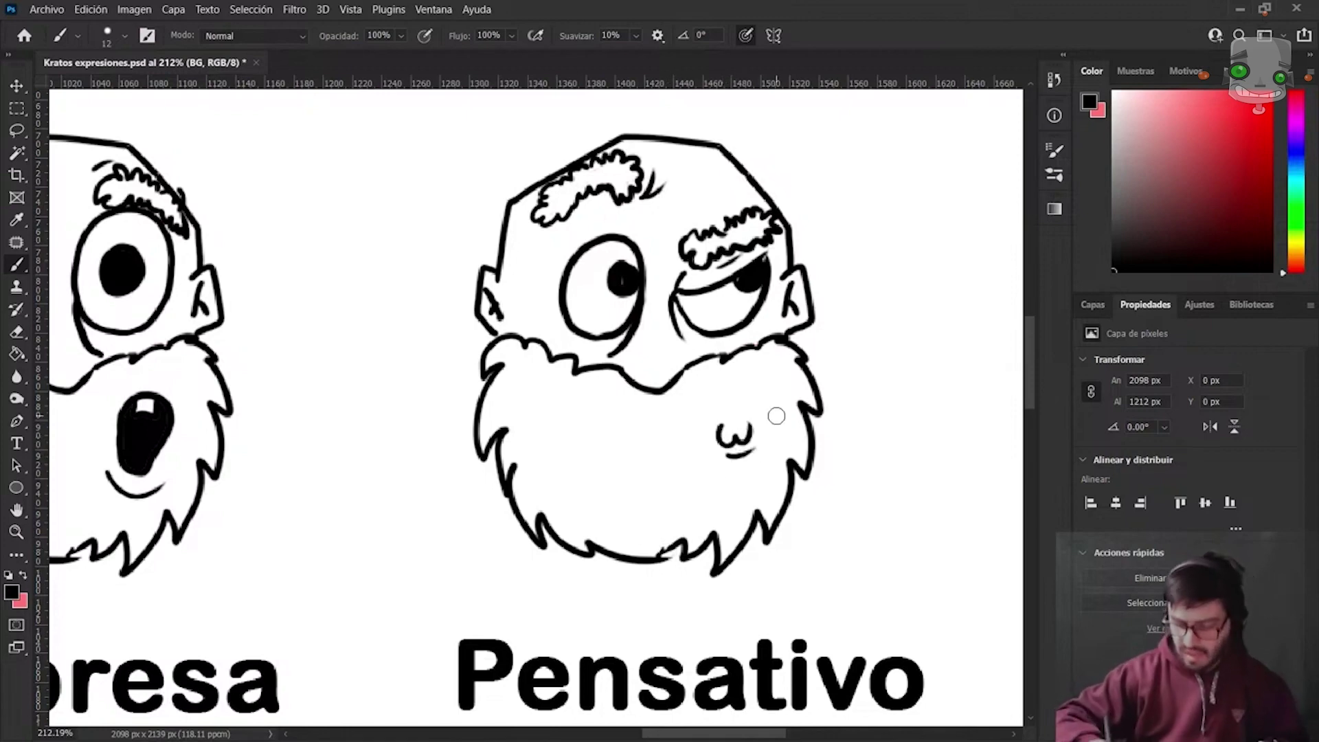
{"action": "scroll", "coordinate": [776, 416], "scroll_direction": "down", "scroll_amount": 3}
Zoom out and pan to bring the sheet's title into view, showing the Layers list.
{"action": "scroll", "coordinate": [776, 416], "scroll_direction": "down", "scroll_amount": 1}
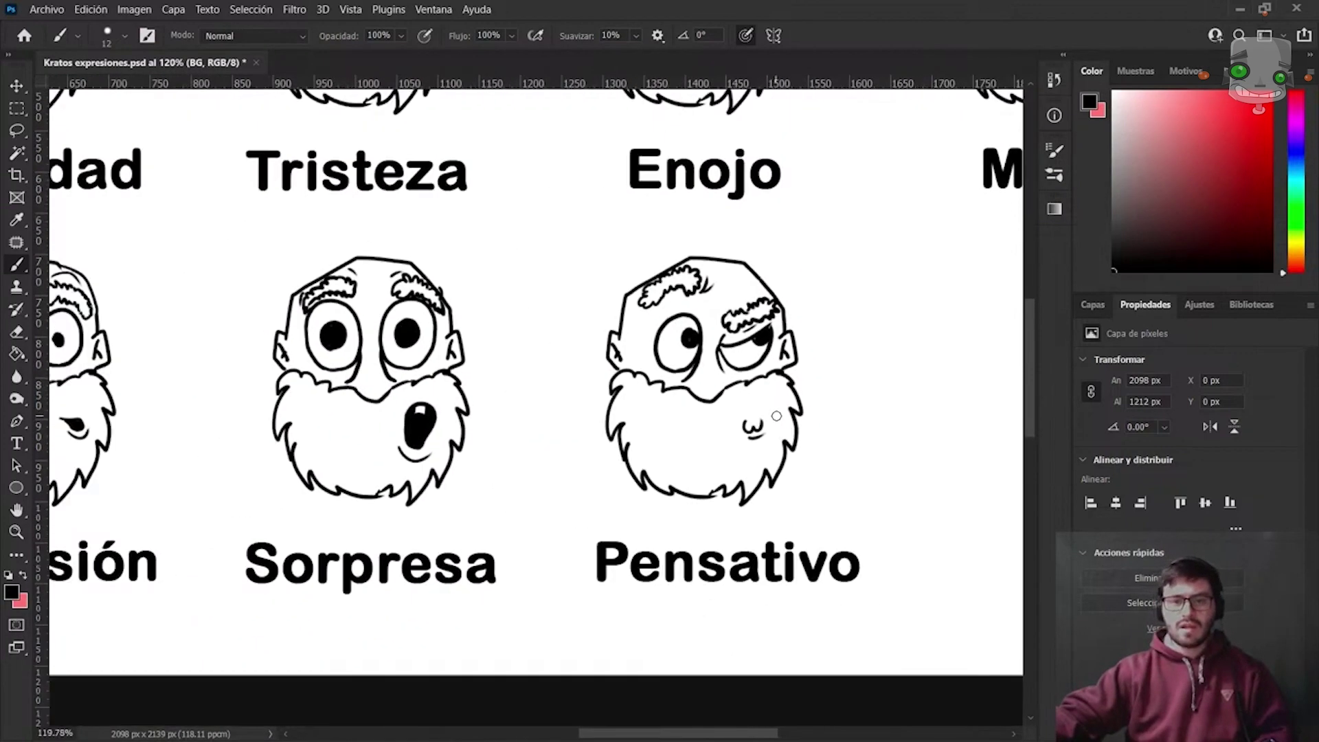
{"action": "scroll", "coordinate": [776, 415], "scroll_direction": "down", "scroll_amount": 1}
{"action": "scroll", "coordinate": [776, 416], "scroll_direction": "down", "scroll_amount": 1}
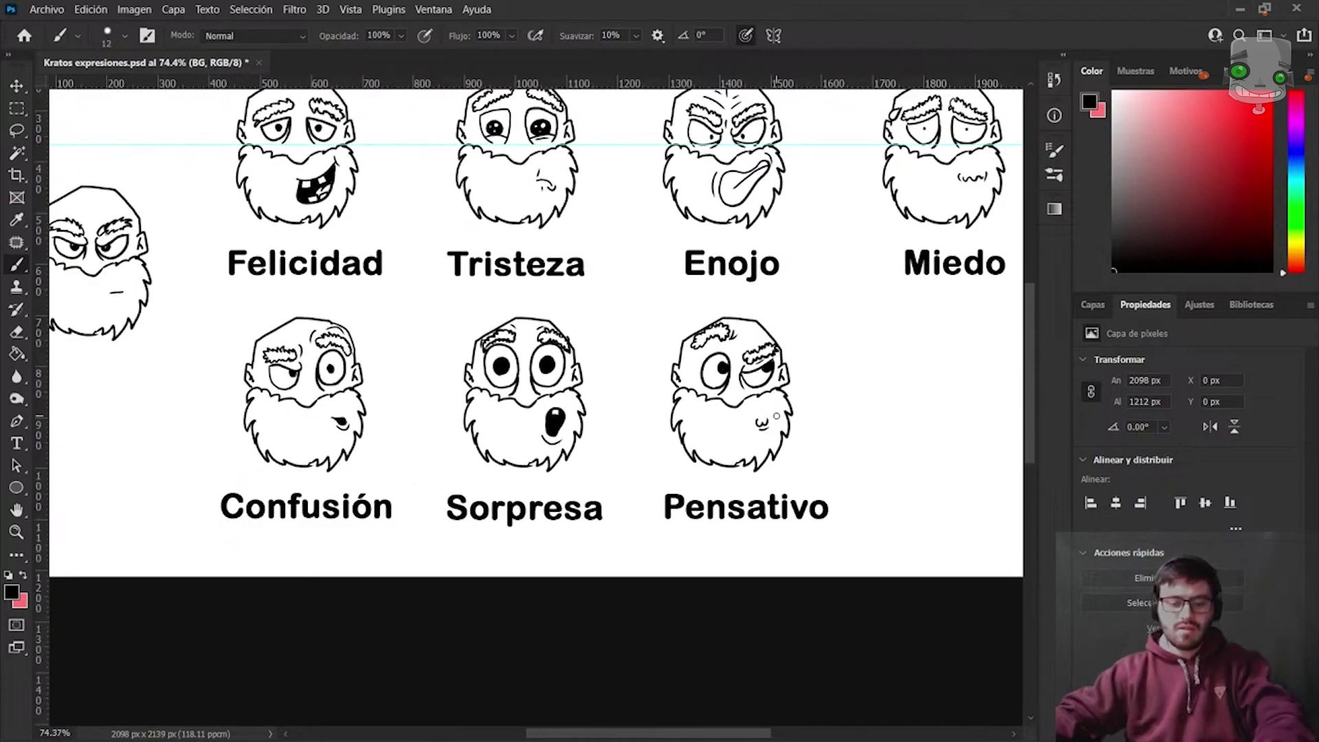
{"action": "left_click_drag", "start_coordinate": [802, 351], "coordinate": [841, 399]}
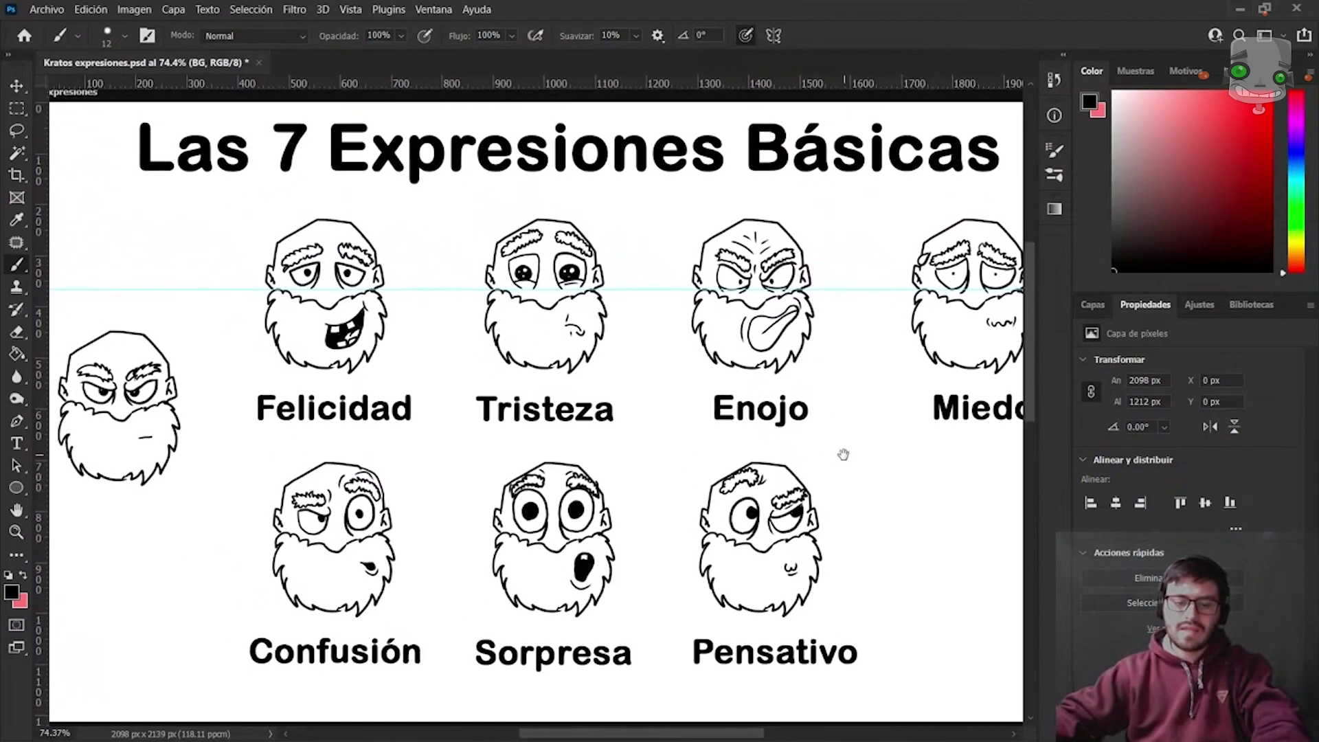
{"action": "left_click", "coordinate": [1092, 304]}
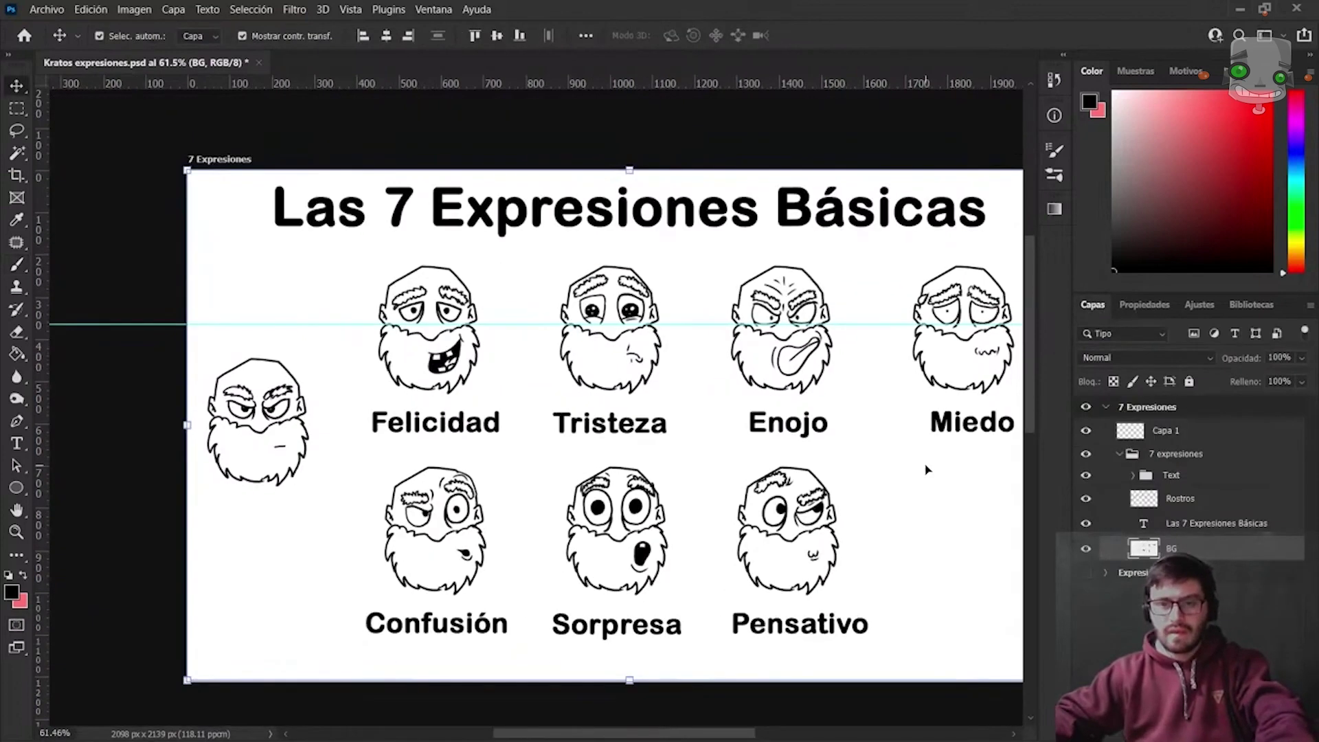
Clear the cyan guide crossing the faces via Propiedades Guías, then centre the whole sheet.
{"action": "key", "text": "v"}
{"action": "scroll", "coordinate": [924, 460], "scroll_direction": "down", "scroll_amount": 1}
{"action": "left_click", "coordinate": [1143, 304]}
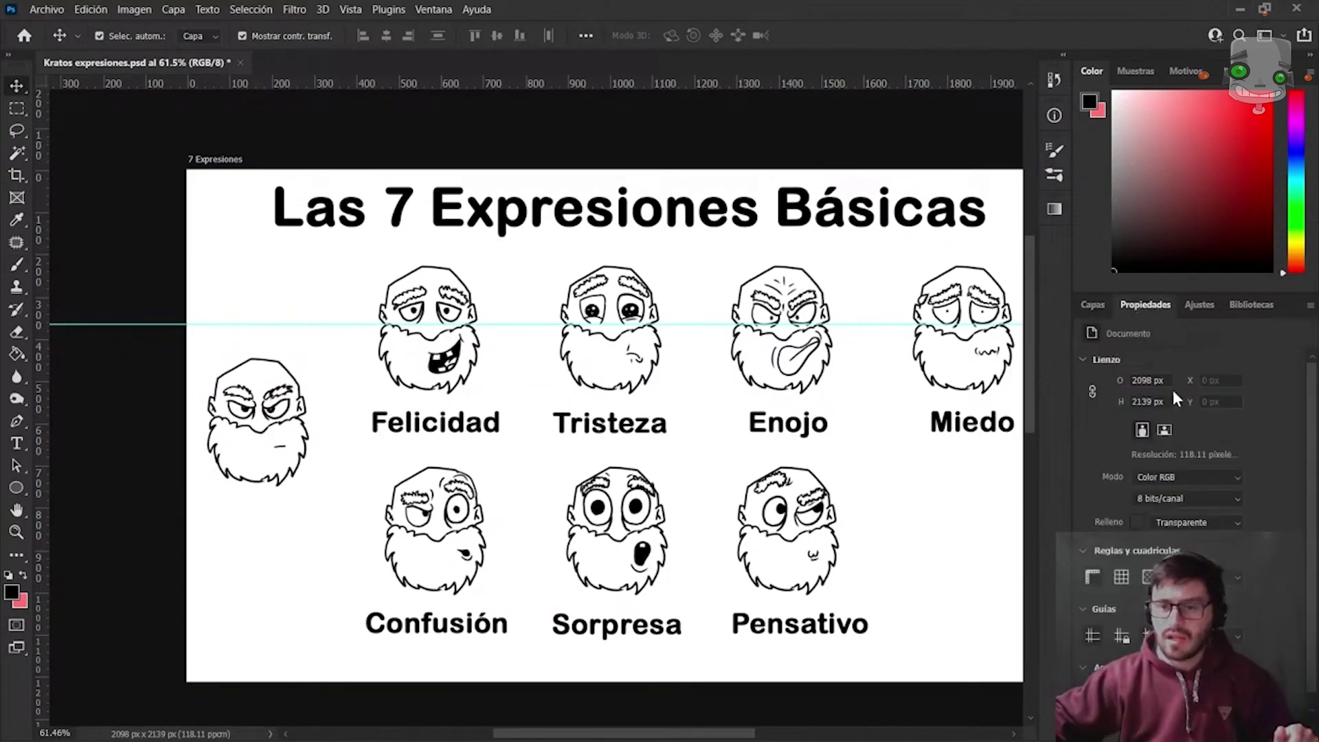
{"action": "left_click", "coordinate": [1095, 637]}
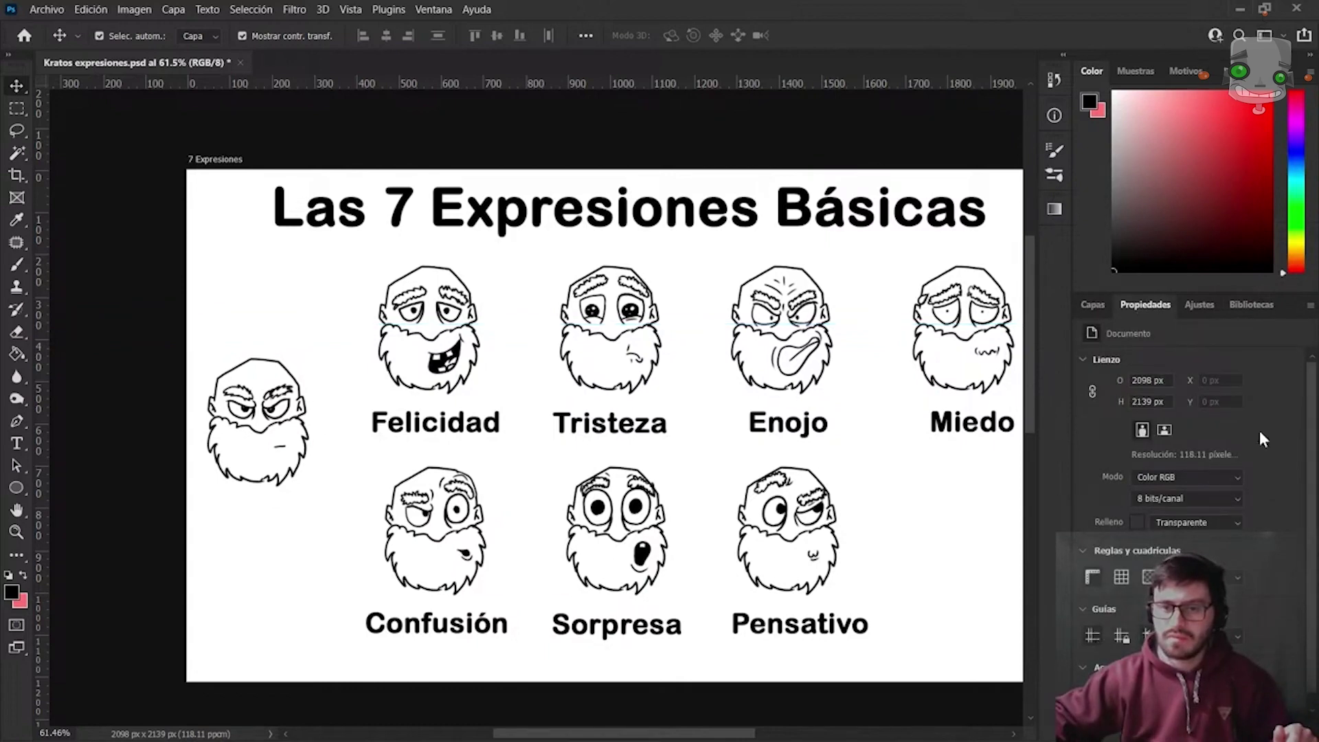
{"action": "left_click_drag", "start_coordinate": [695, 315], "coordinate": [801, 341]}
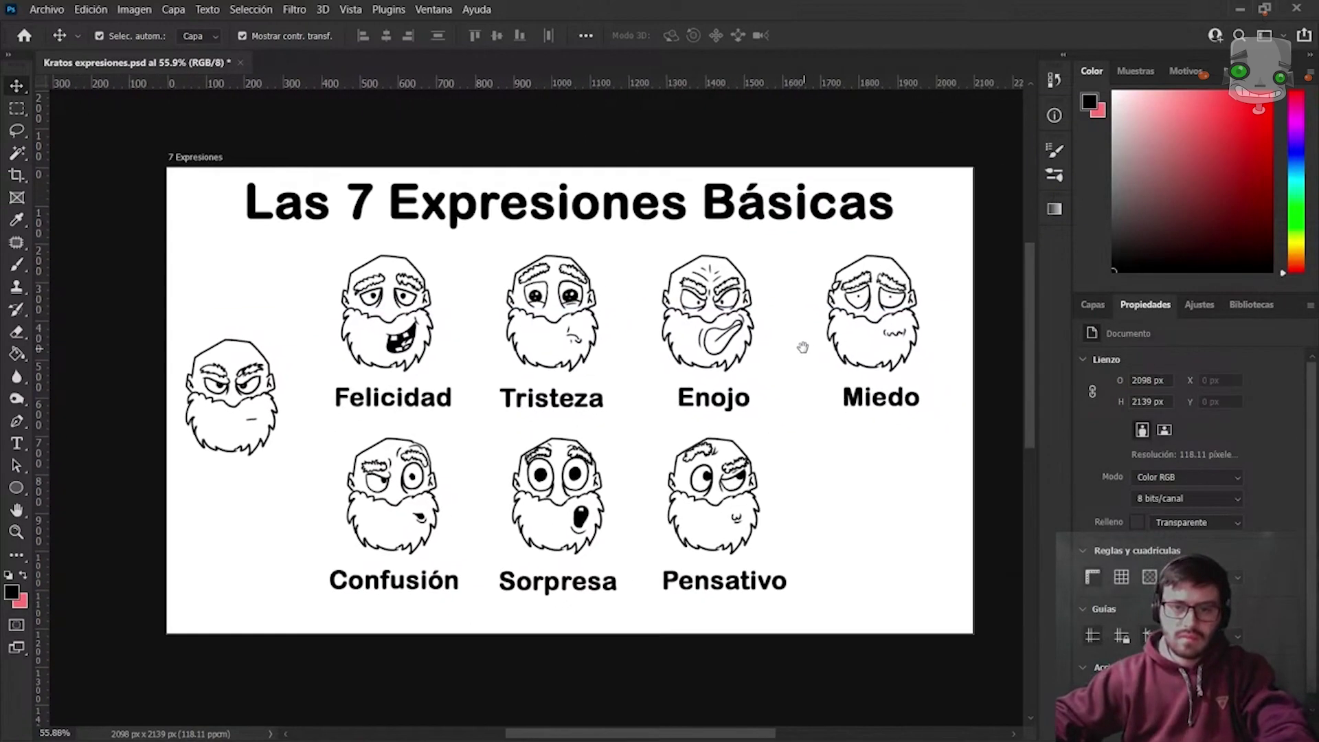
{"action": "scroll", "coordinate": [781, 345], "scroll_direction": "down", "scroll_amount": 1}
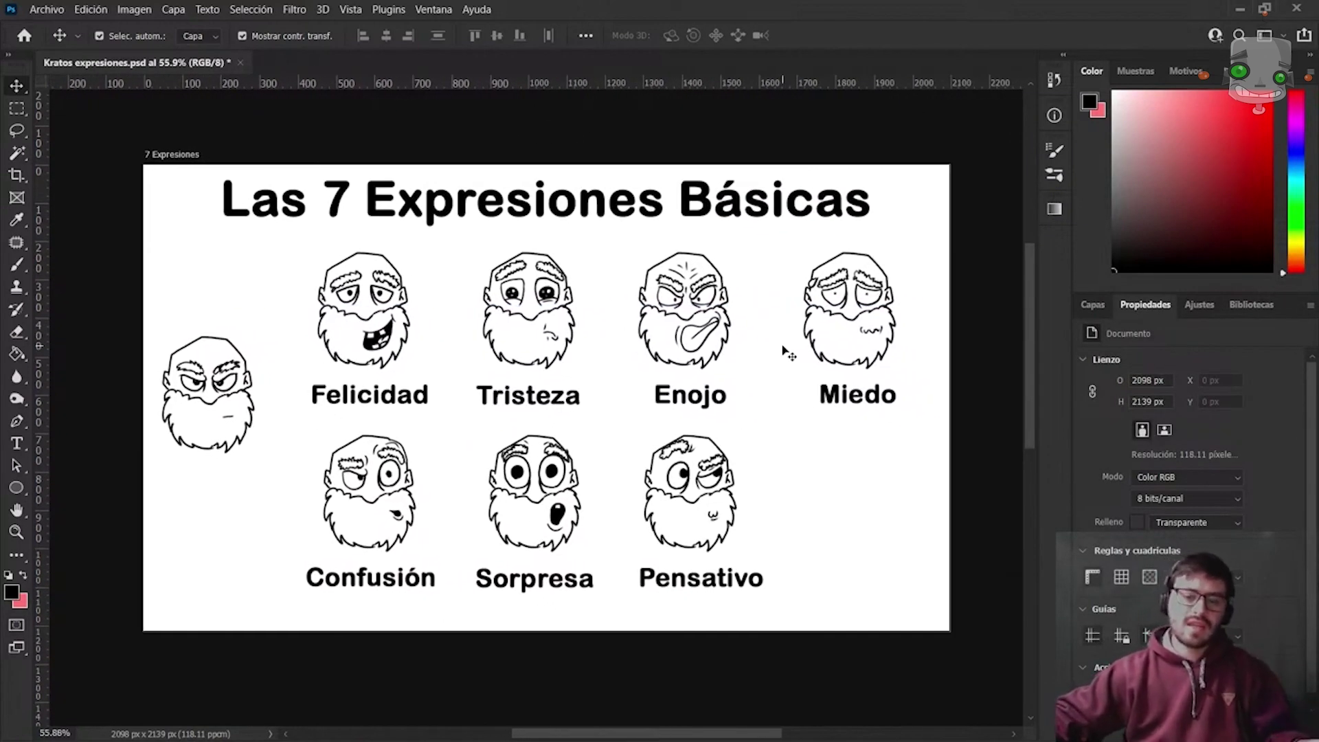
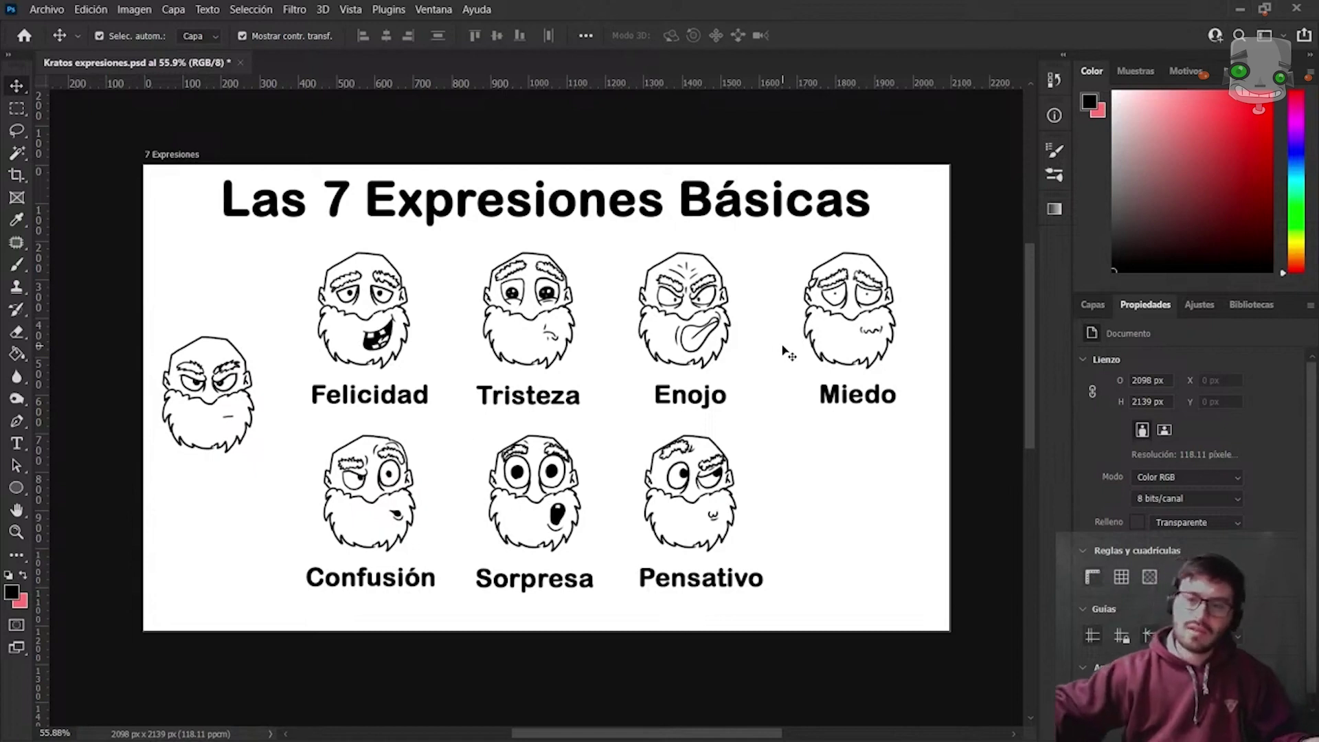
In the Capas panel, hide the 7 Expresiones artboard and show and select Expresiones Extremas.
{"action": "left_click", "coordinate": [1092, 305]}
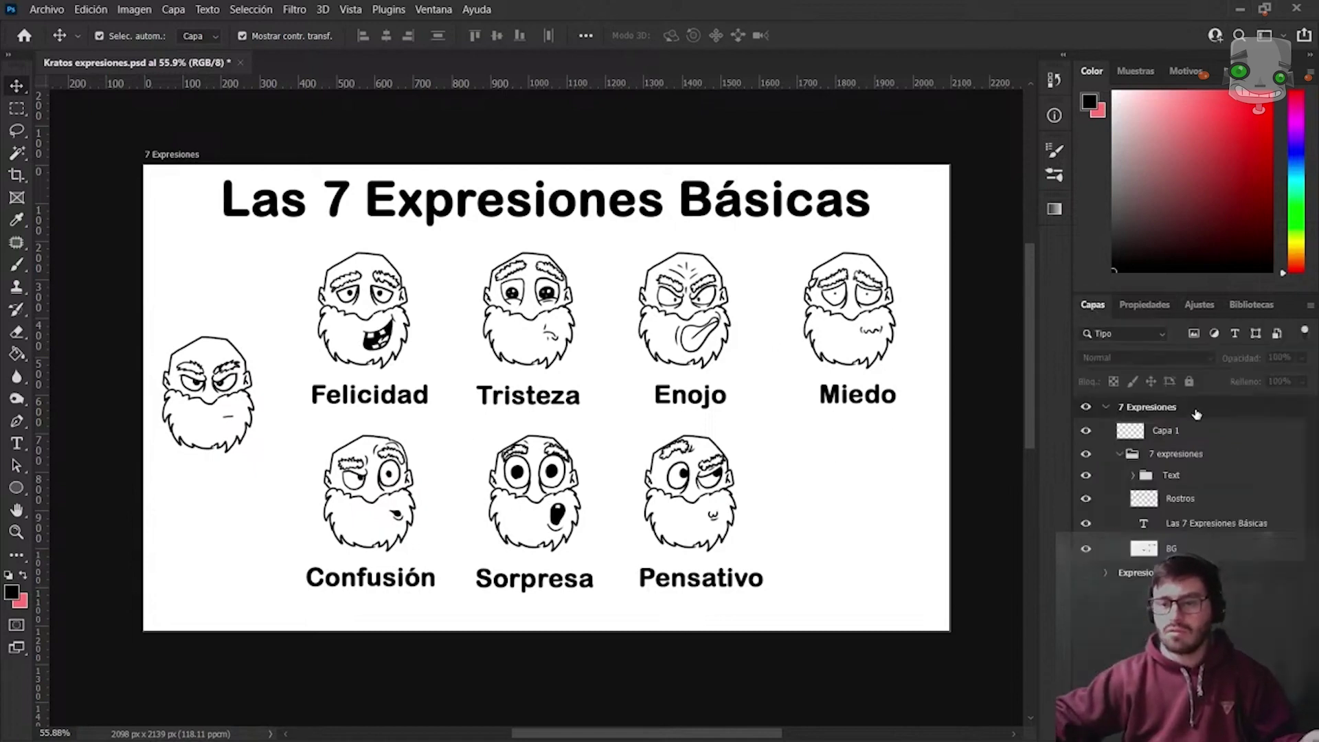
{"action": "left_click", "coordinate": [1088, 408]}
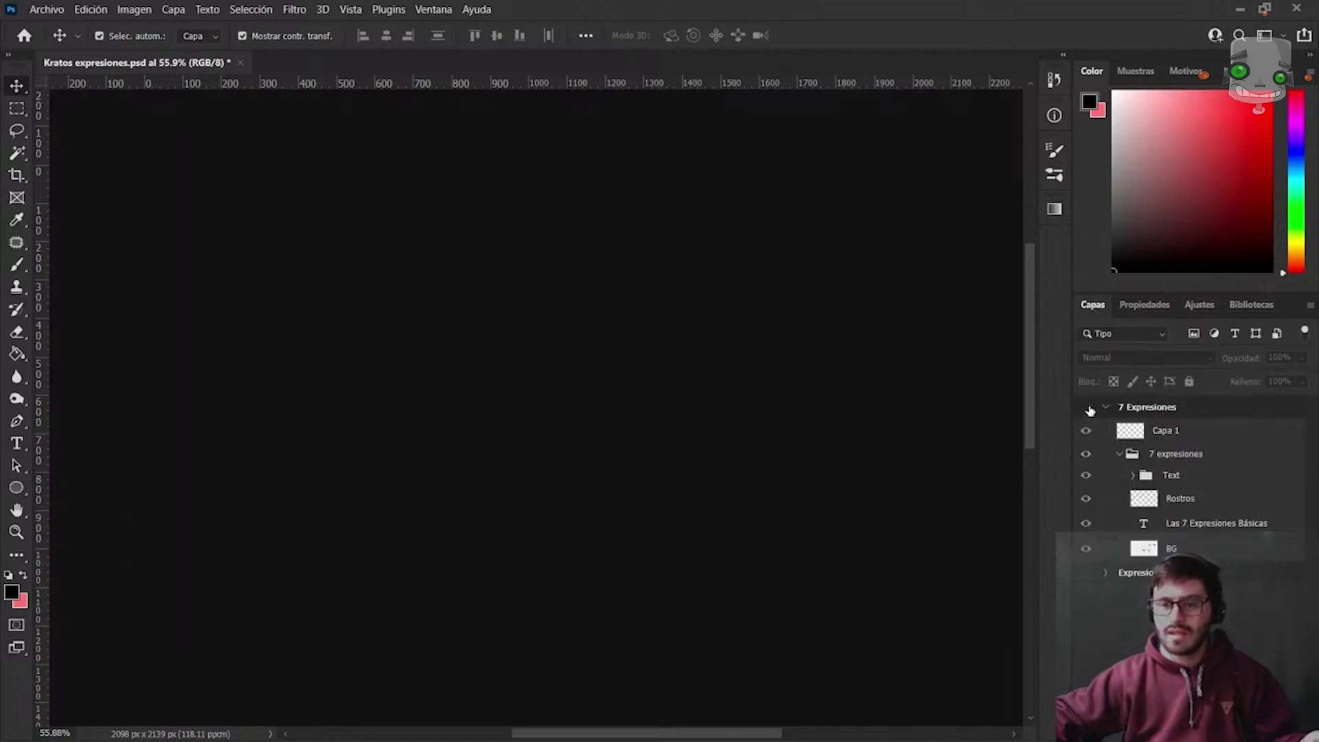
{"action": "left_click", "coordinate": [1086, 574]}
{"action": "left_click", "coordinate": [1134, 573]}
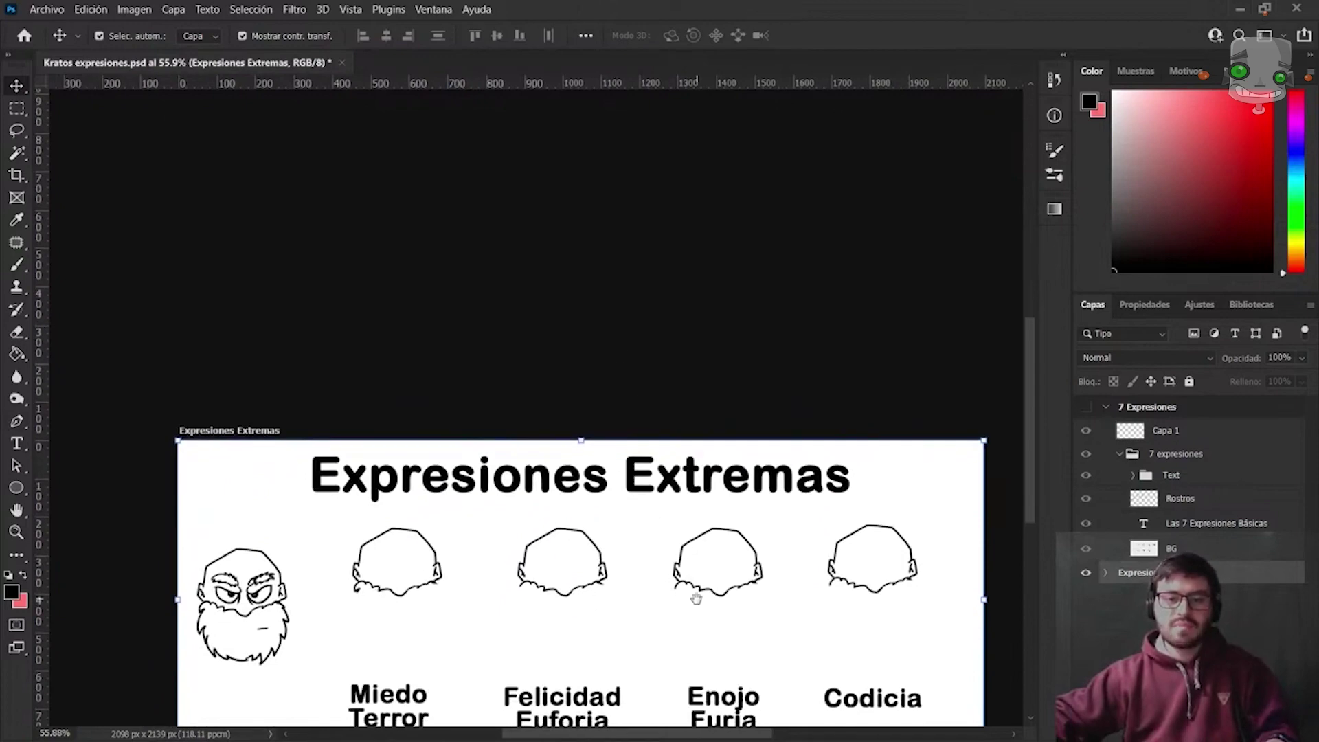
Pan and zoom across both artboards to enlarge the first blank head above Miedo Terror.
{"action": "left_click_drag", "start_coordinate": [696, 598], "coordinate": [695, 353]}
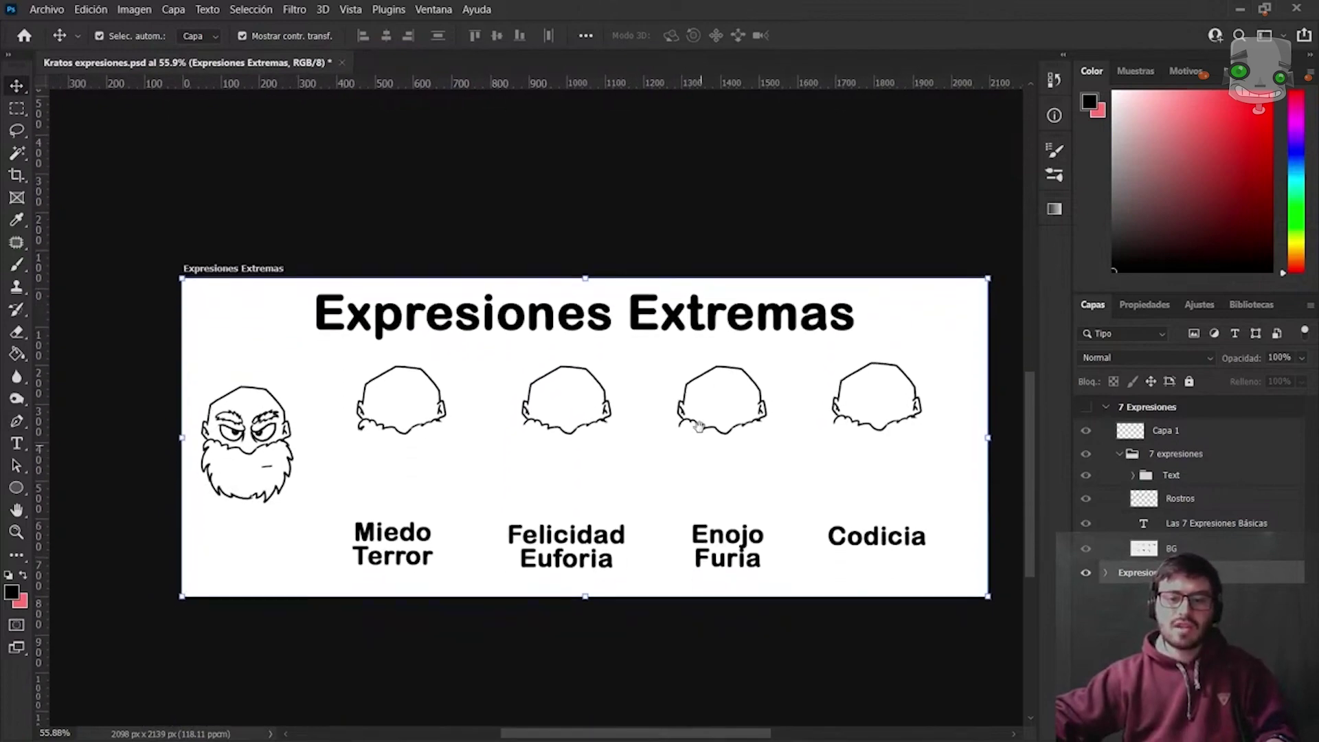
{"action": "scroll", "coordinate": [697, 362], "scroll_direction": "up", "scroll_amount": 2}
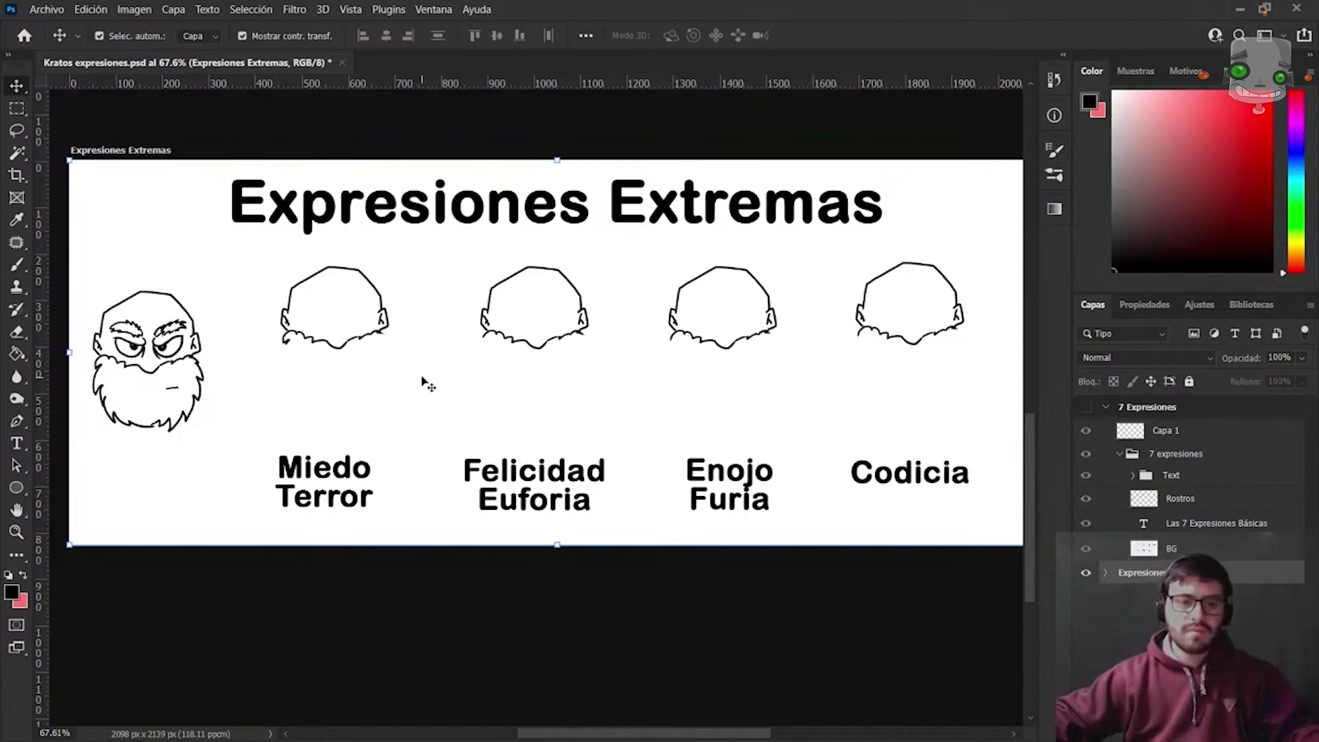
{"action": "scroll", "coordinate": [306, 484], "scroll_direction": "up", "scroll_amount": 2}
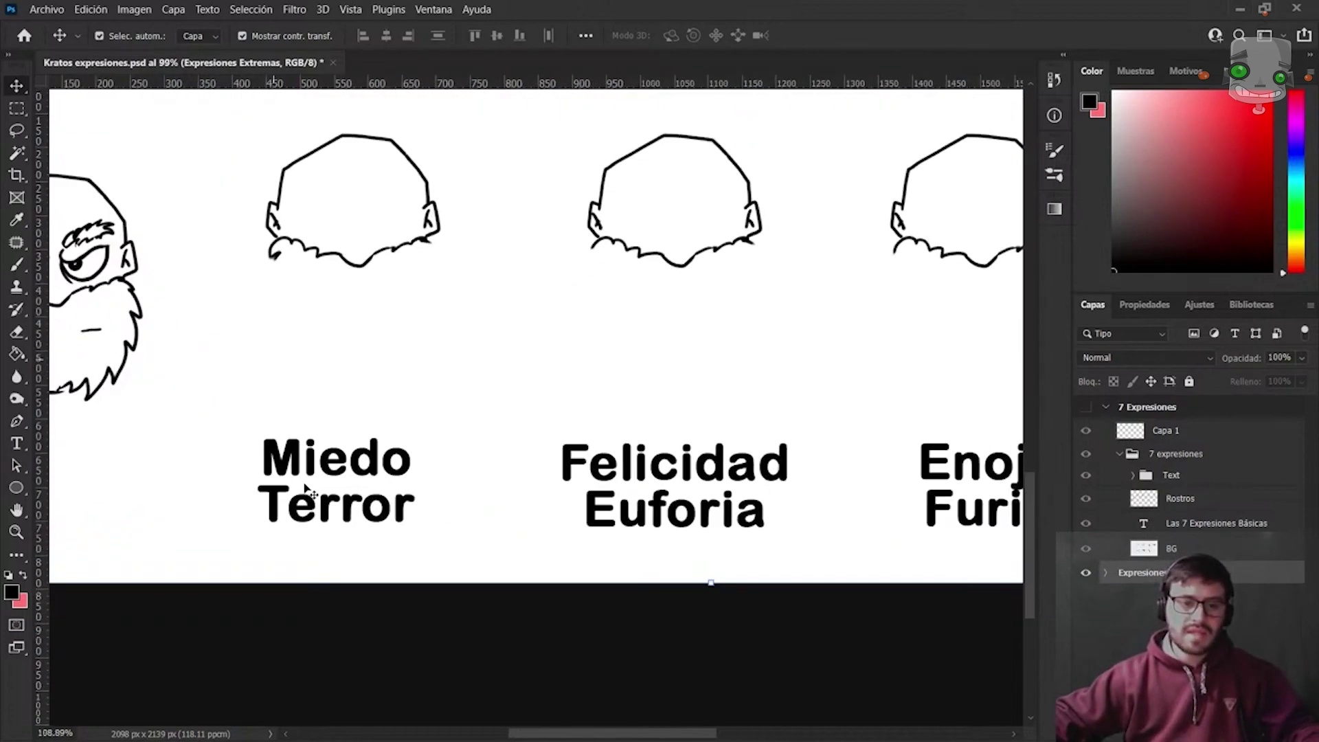
{"action": "scroll", "coordinate": [306, 487], "scroll_direction": "down", "scroll_amount": 3}
{"action": "scroll", "coordinate": [306, 486], "scroll_direction": "up", "scroll_amount": 1}
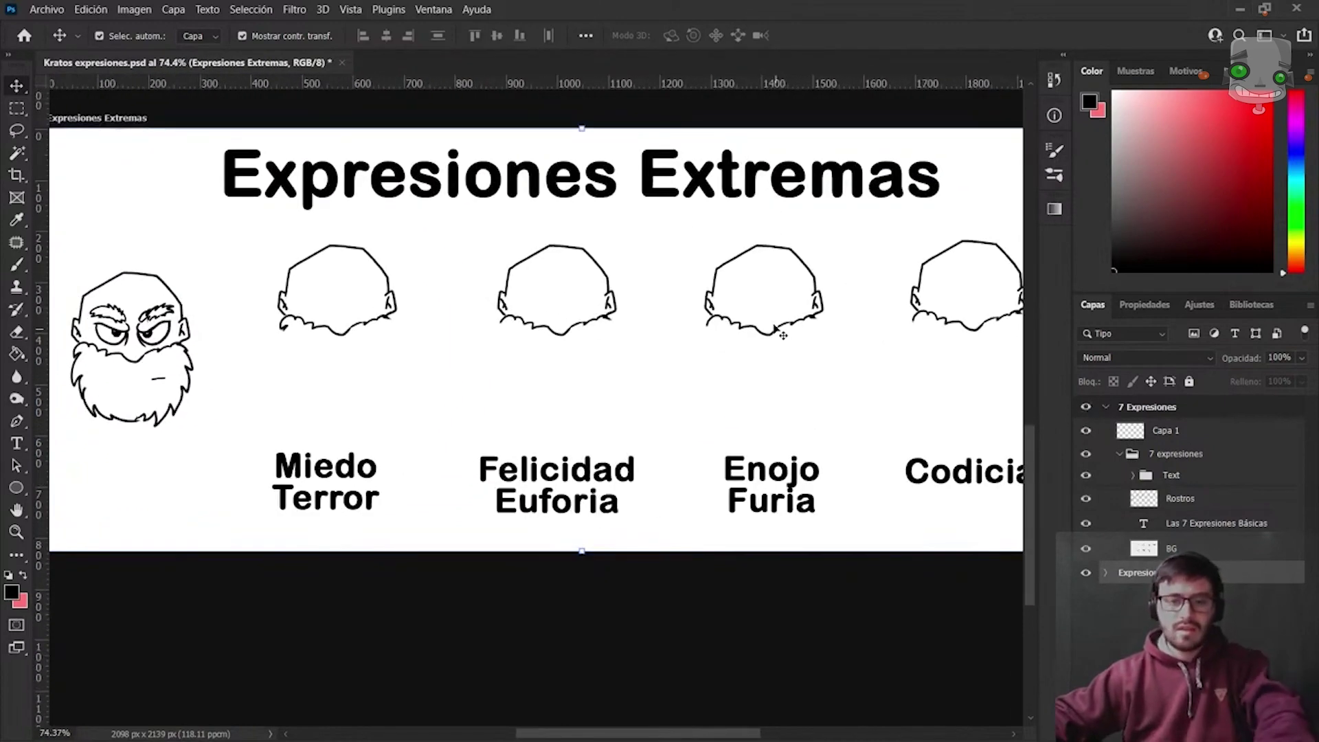
{"action": "left_click_drag", "start_coordinate": [733, 117], "coordinate": [722, 492]}
{"action": "scroll", "coordinate": [623, 412], "scroll_direction": "down", "scroll_amount": 3}
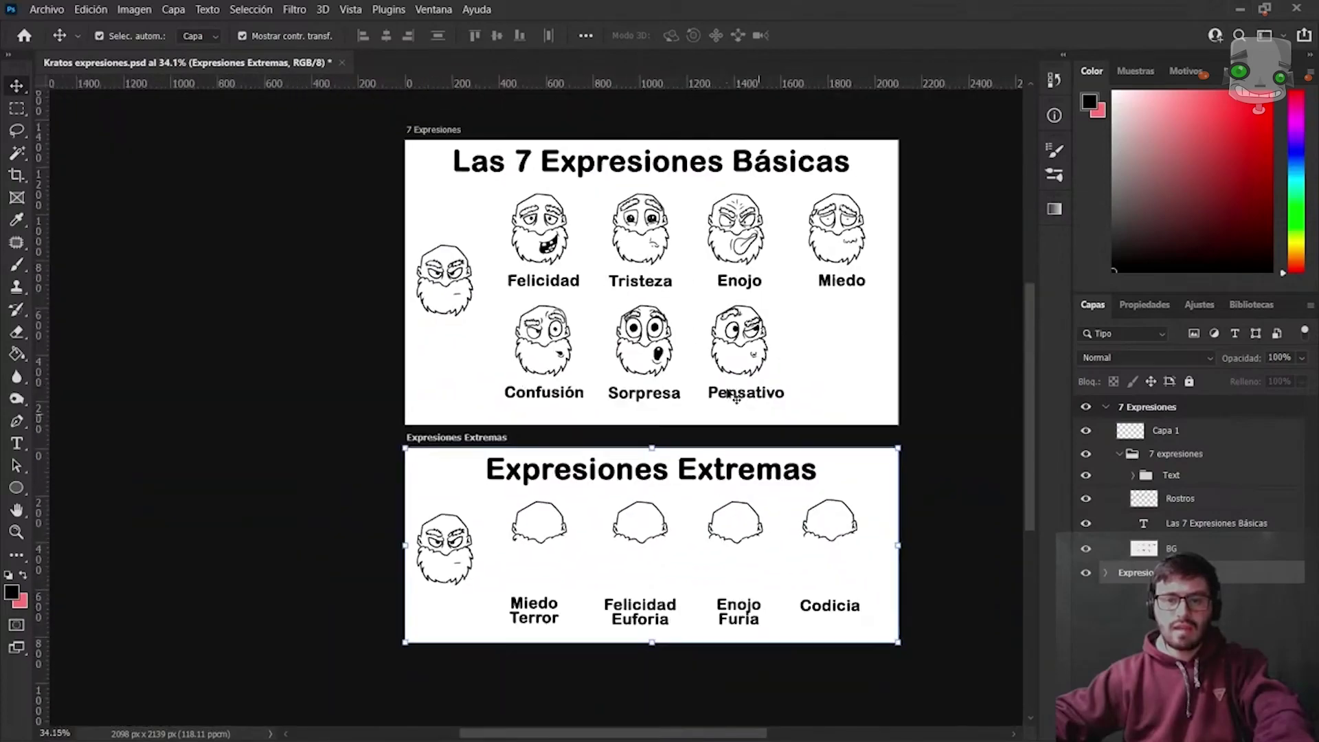
{"action": "left_click_drag", "start_coordinate": [937, 250], "coordinate": [925, 271]}
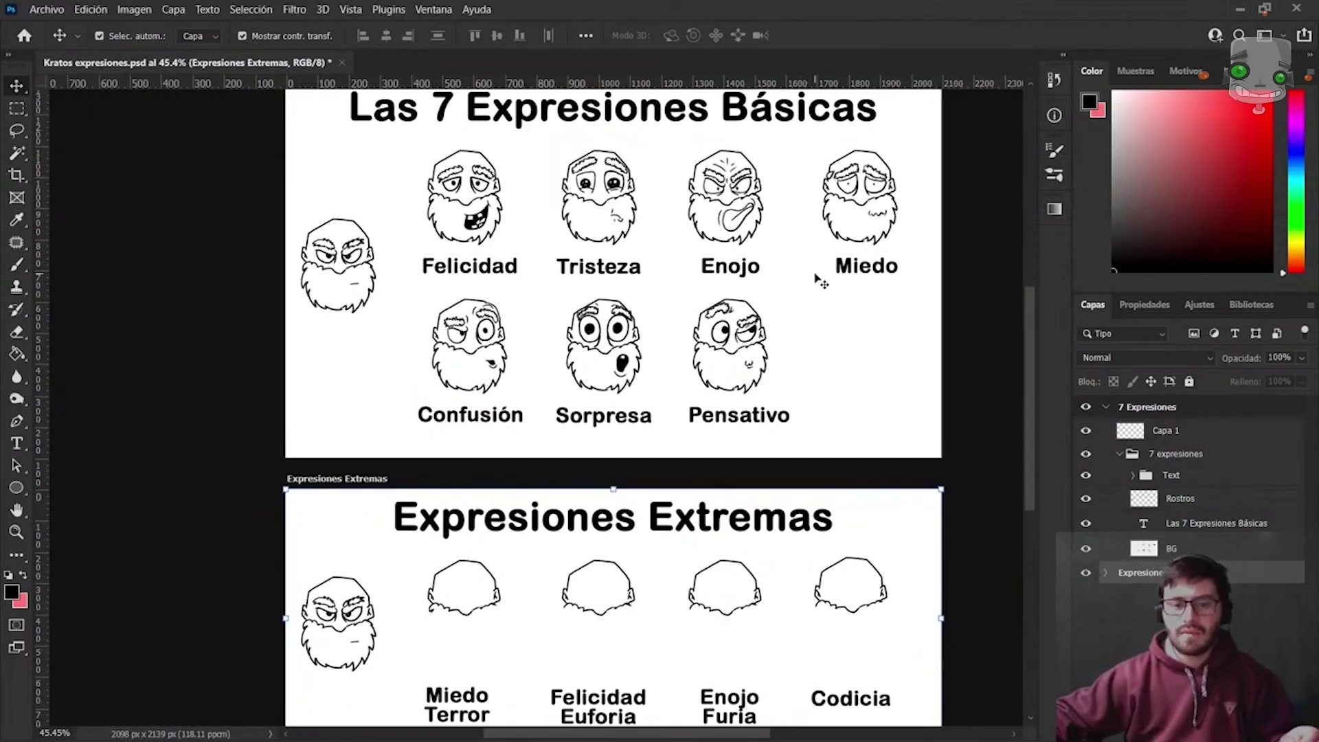
{"action": "left_click_drag", "start_coordinate": [867, 347], "coordinate": [877, 302]}
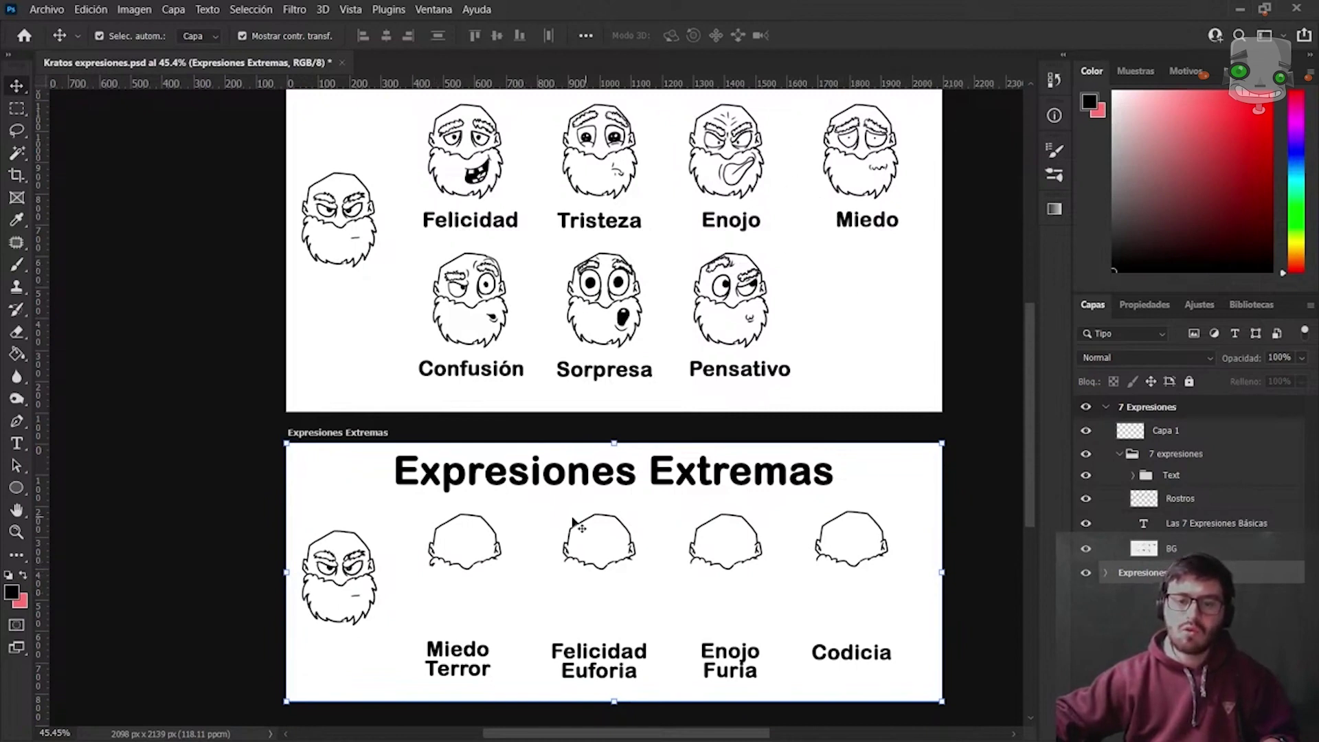
{"action": "scroll", "coordinate": [440, 632], "scroll_direction": "up", "scroll_amount": 5}
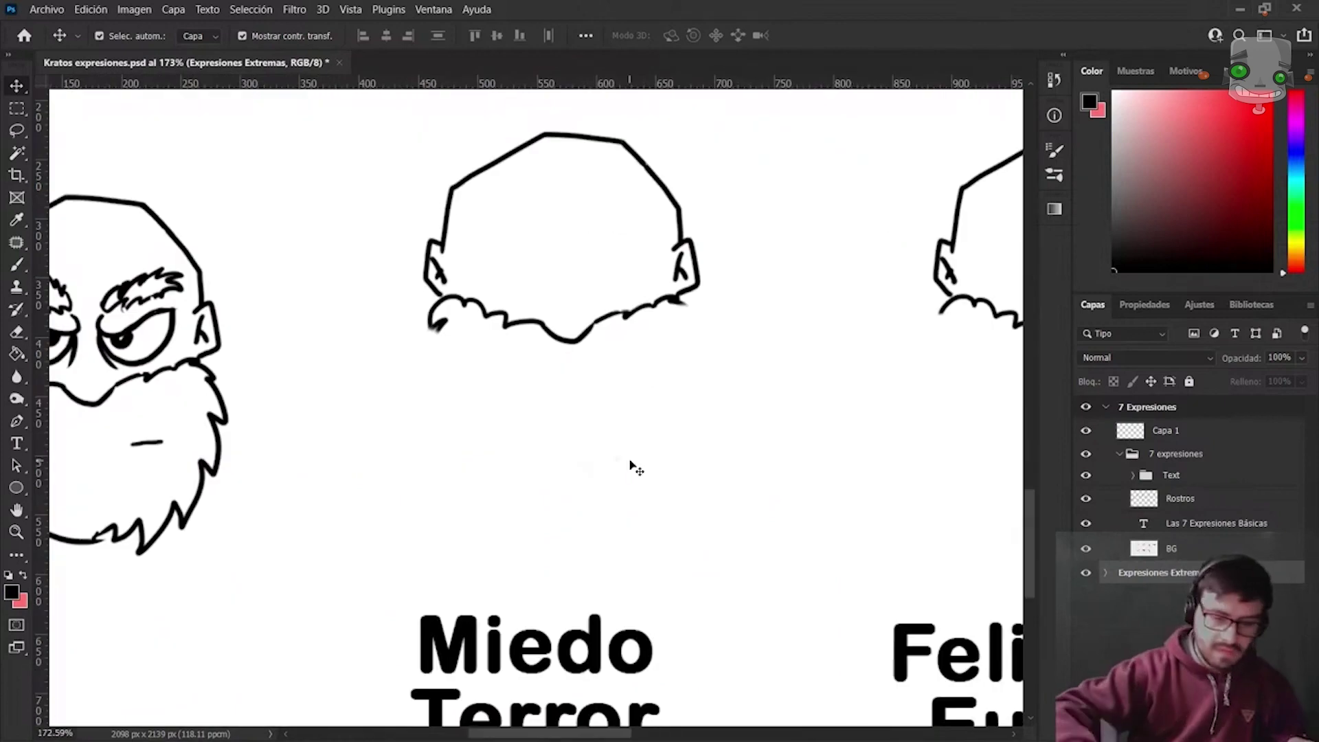
{"action": "key", "text": "b"}
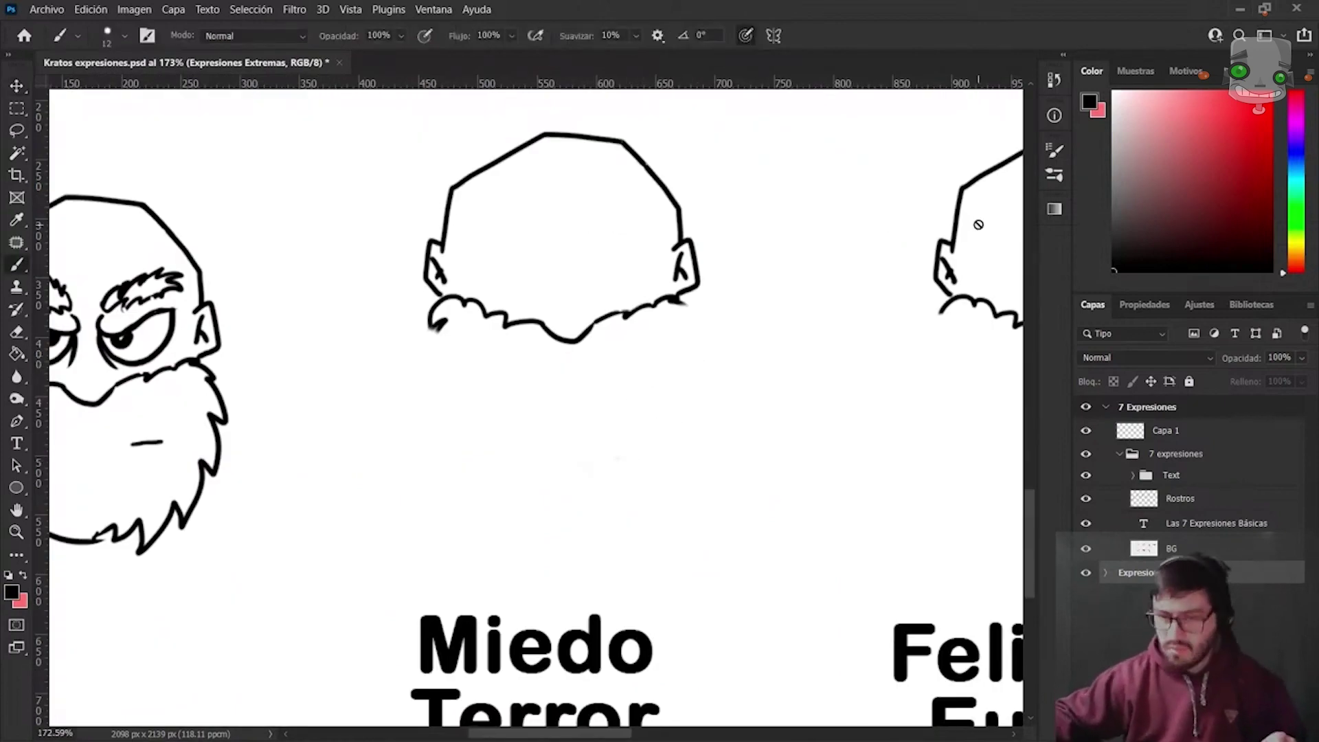
Expand the Expresiones Extremas group and select its Rostros layer.
{"action": "left_click", "coordinate": [1236, 499]}
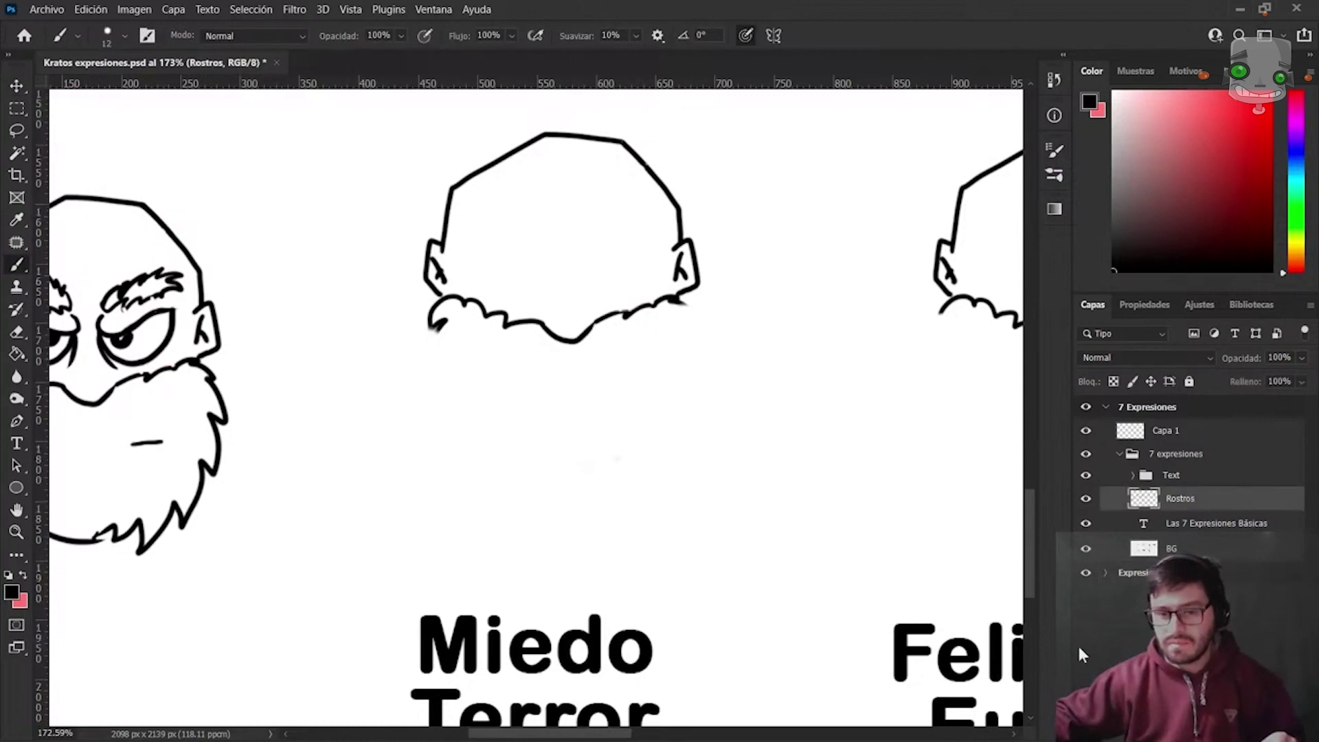
{"action": "left_click", "coordinate": [1105, 407]}
{"action": "left_click", "coordinate": [1162, 429]}
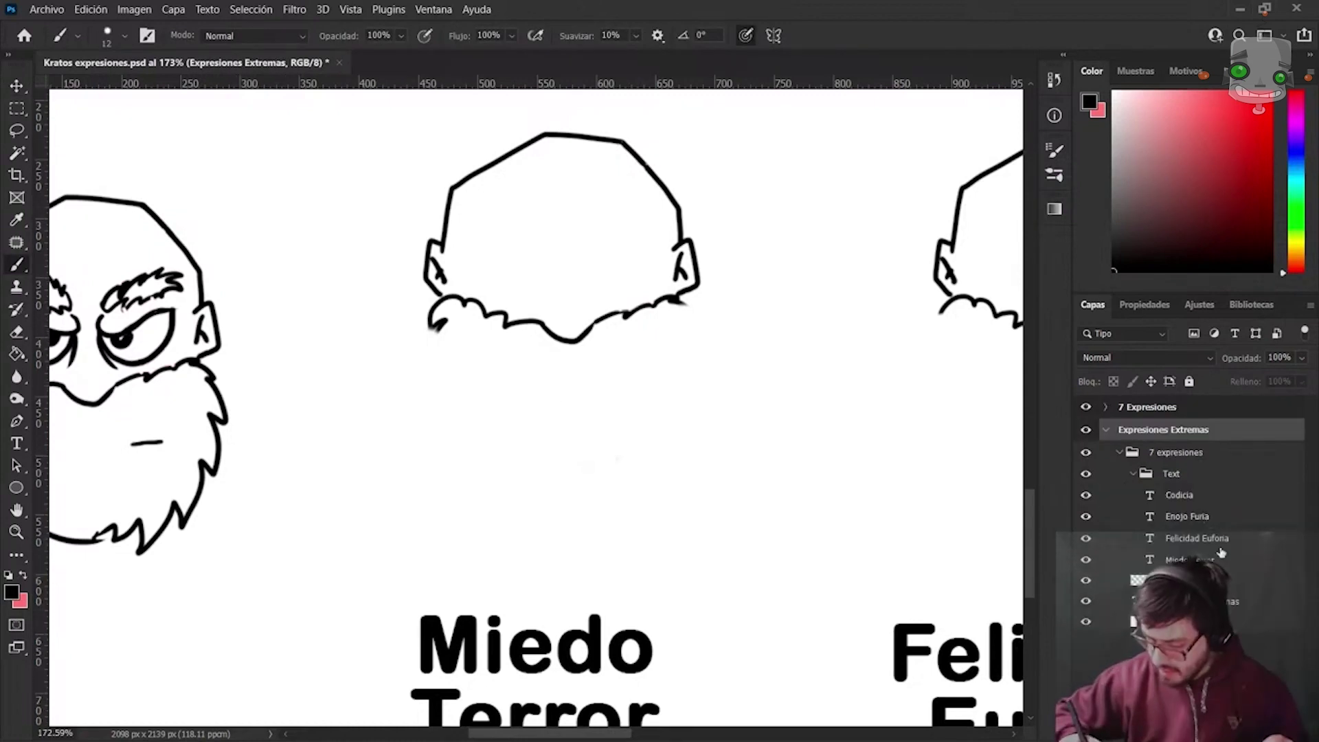
{"action": "left_click", "coordinate": [1133, 473]}
{"action": "left_click", "coordinate": [1190, 503]}
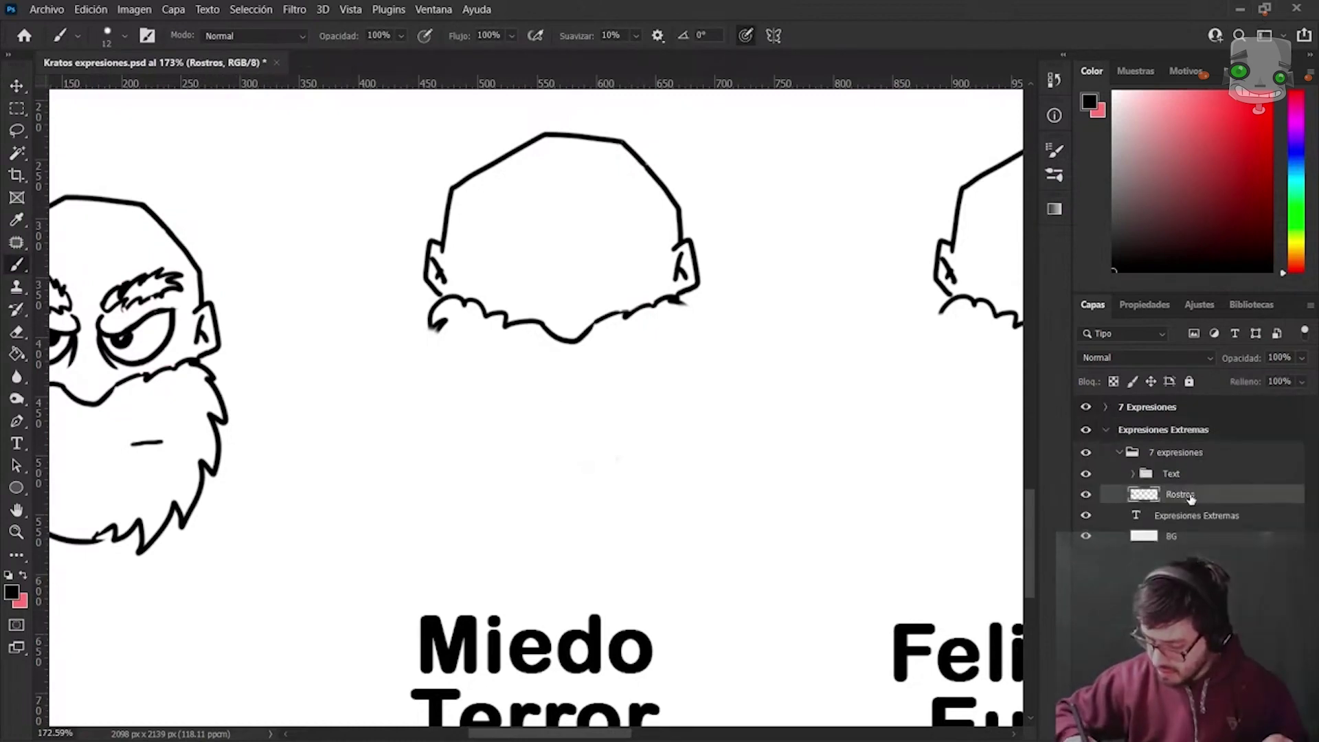
Draw the wide open mouth outline and a tooth below the first head's beard.
{"action": "left_click_drag", "start_coordinate": [589, 430], "coordinate": [625, 412]}
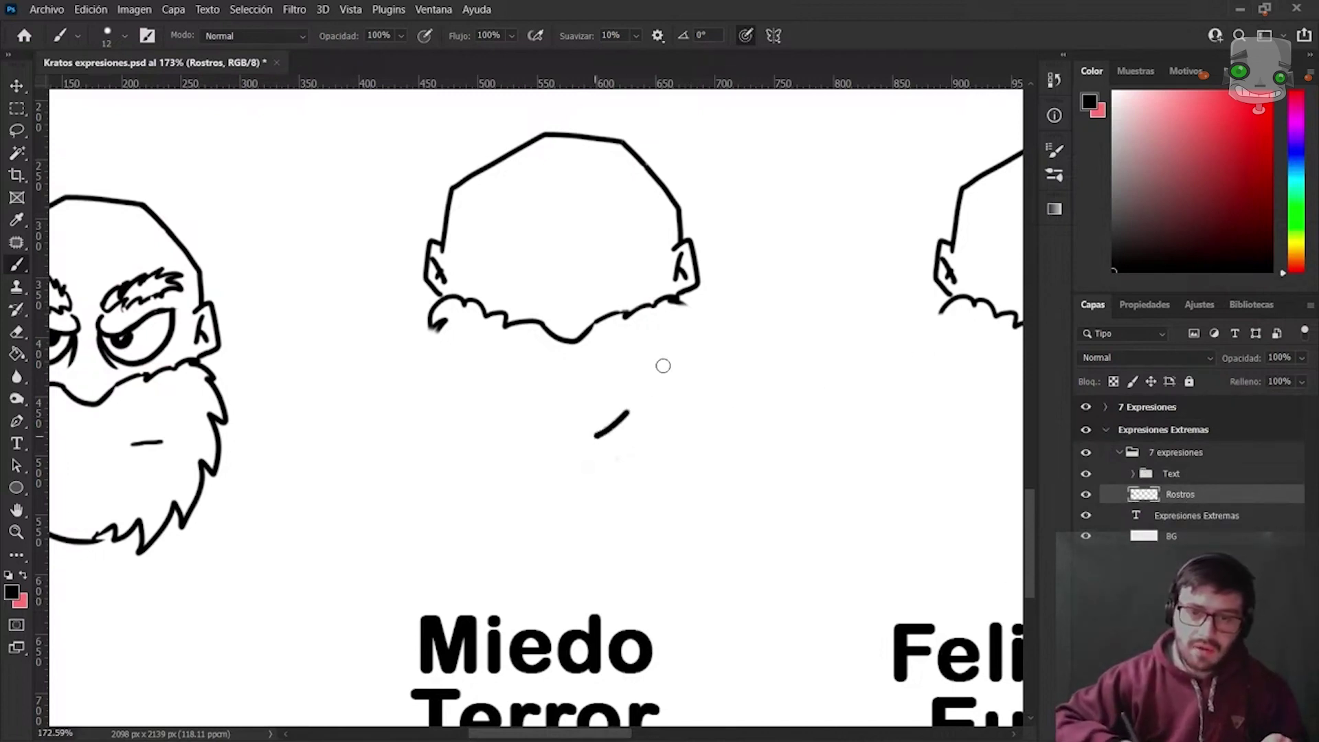
{"action": "key", "text": "ctrl+z"}
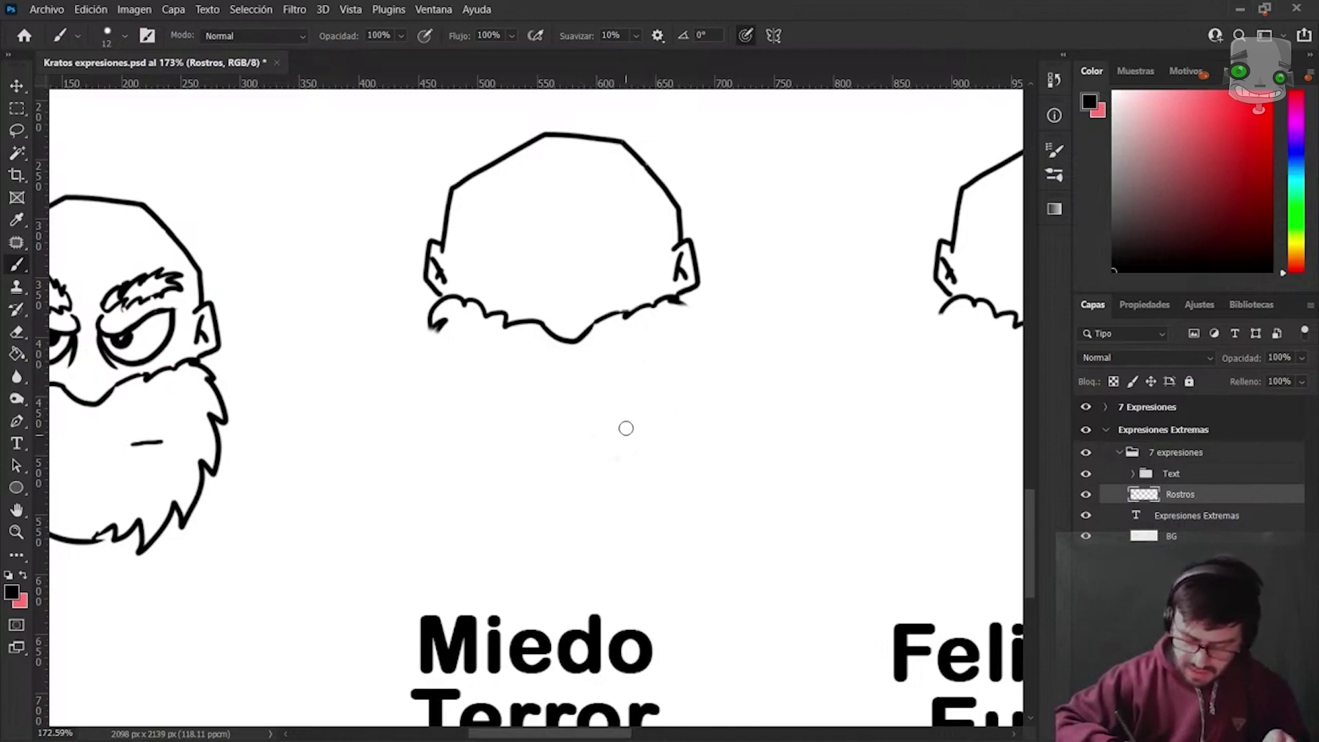
{"action": "mouse_move", "coordinate": [663, 347]}
{"action": "left_mouse_down"}
{"action": "mouse_move", "coordinate": [582, 399]}
{"action": "mouse_move", "coordinate": [568, 492]}
{"action": "mouse_move", "coordinate": [673, 391]}
{"action": "mouse_move", "coordinate": [663, 343]}
{"action": "left_mouse_up"}
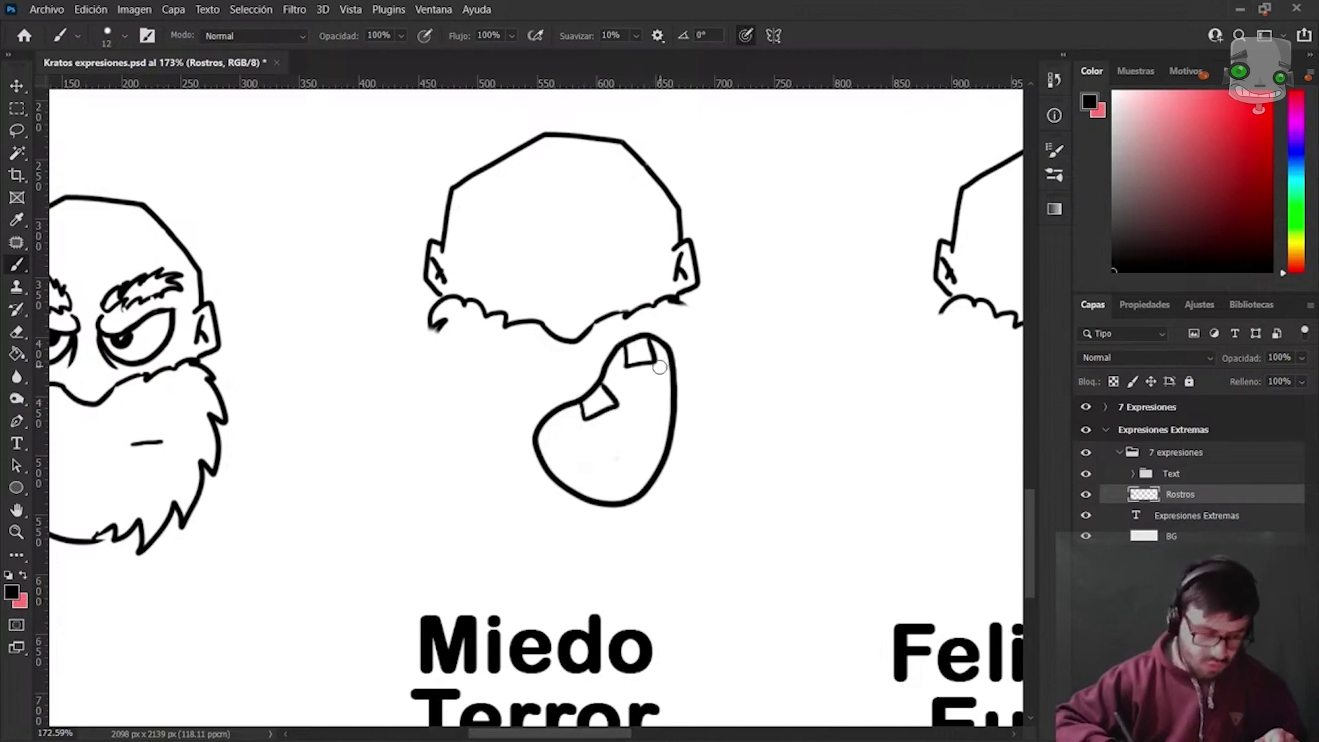
{"action": "mouse_move", "coordinate": [586, 496]}
{"action": "left_mouse_down"}
{"action": "mouse_move", "coordinate": [603, 478]}
{"action": "mouse_move", "coordinate": [622, 500]}
{"action": "left_mouse_up"}
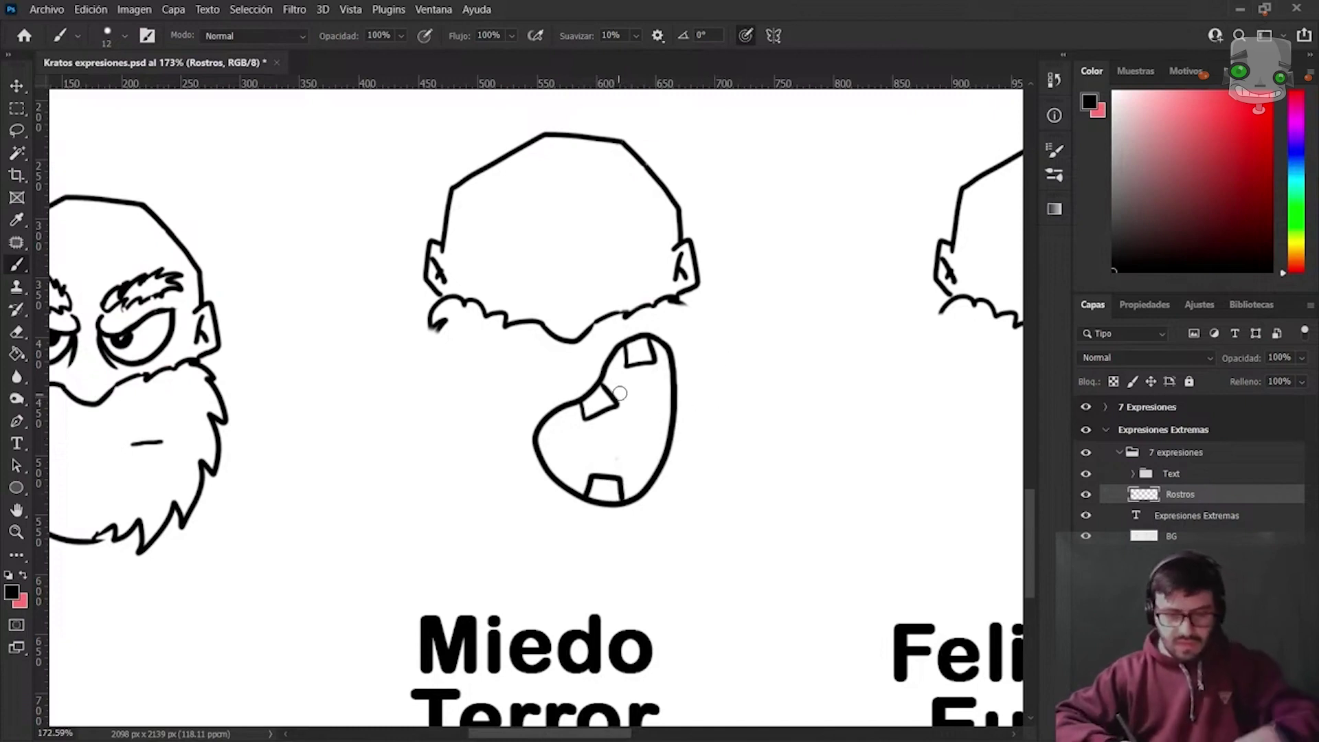
Fill the mouth interior black and paint over the white gap at its edge.
{"action": "key", "text": "g"}
{"action": "left_click", "coordinate": [629, 432]}
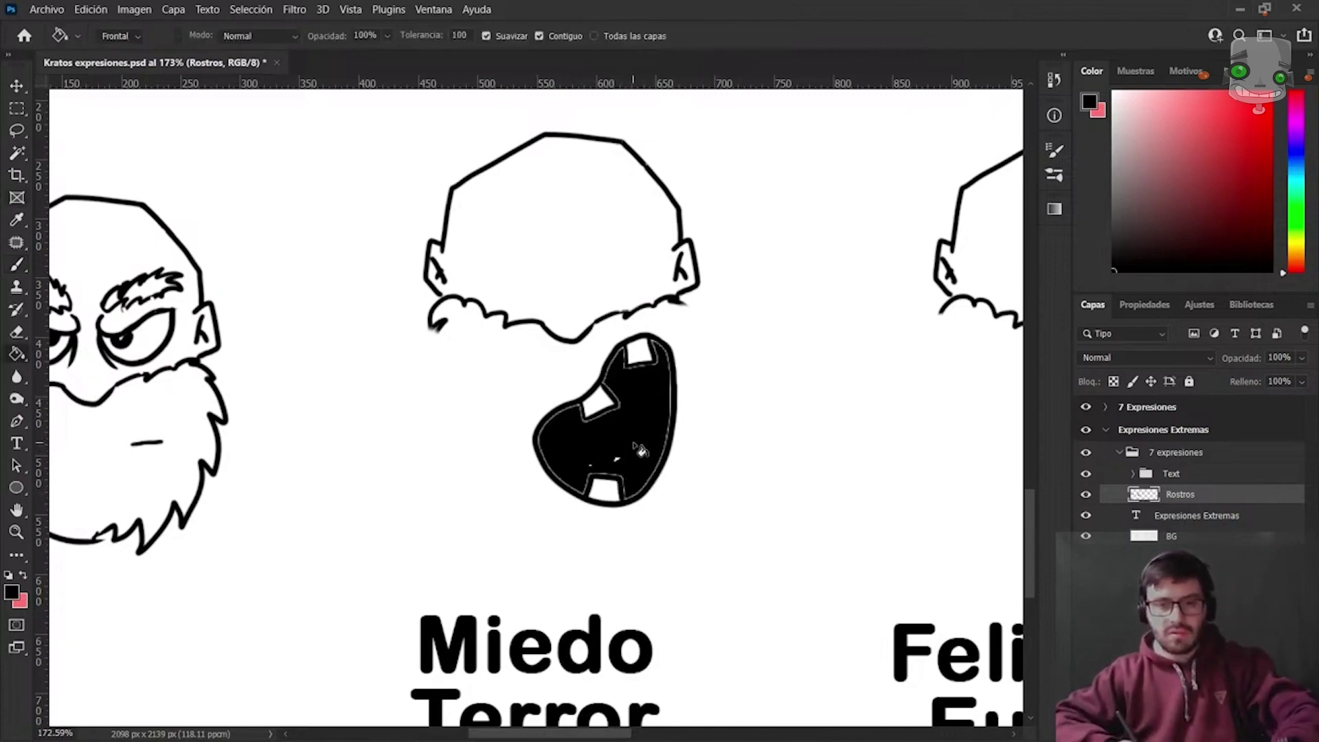
{"action": "key", "text": "b"}
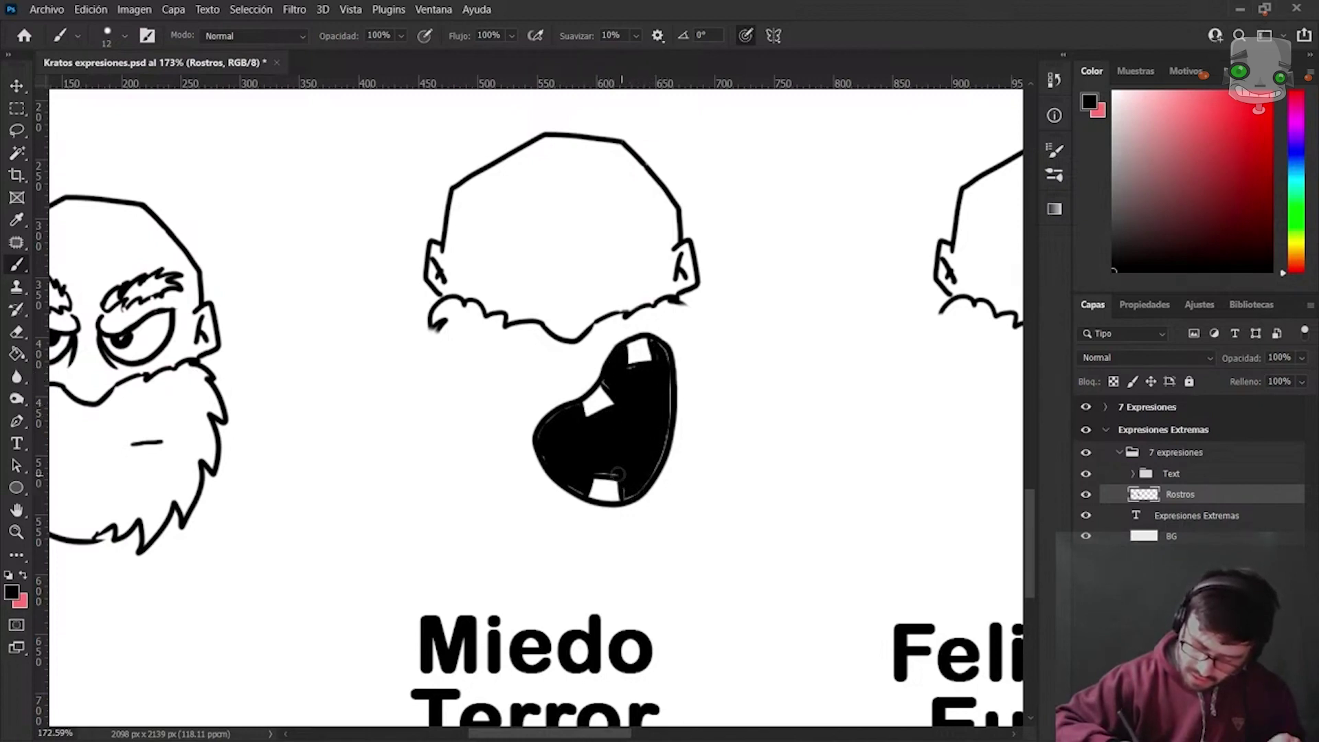
{"action": "left_click_drag", "start_coordinate": [645, 482], "coordinate": [666, 351]}
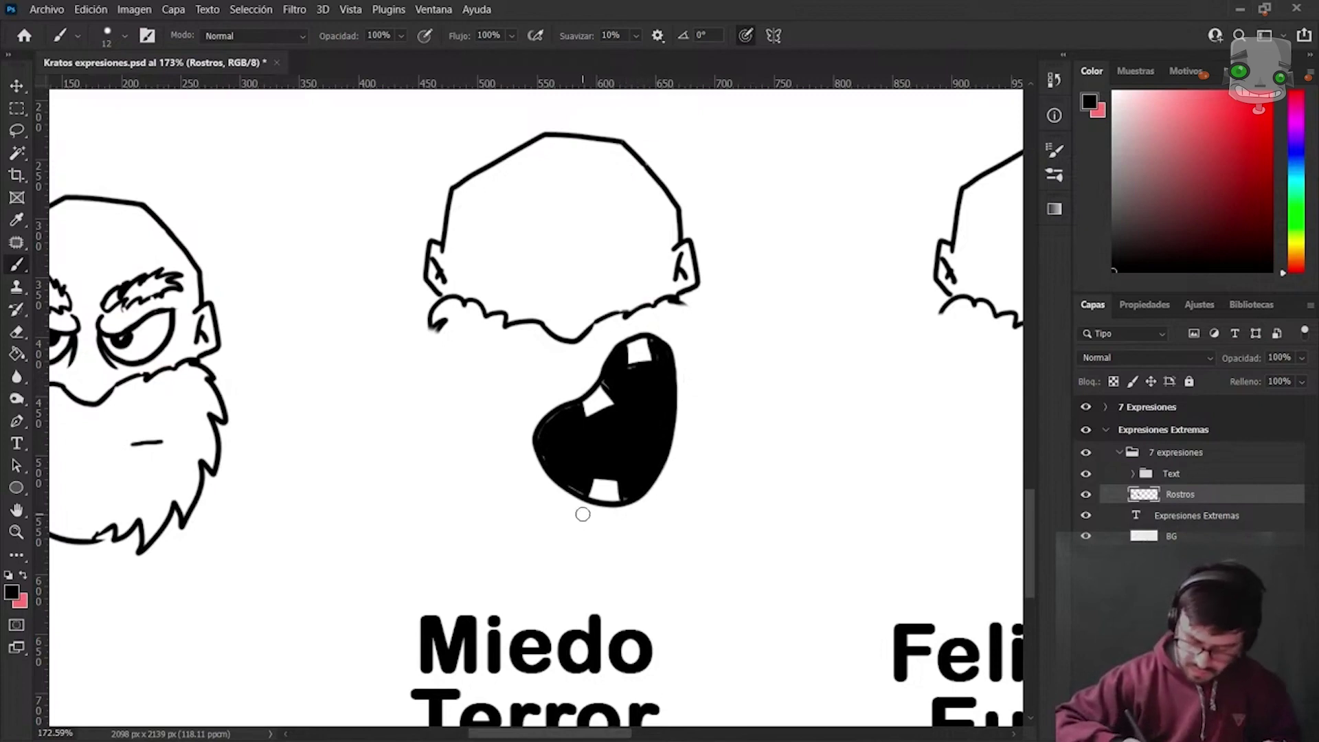
Draw a curved chin line beneath the screaming mouth, redoing the first attempt.
{"action": "left_click_drag", "start_coordinate": [581, 511], "coordinate": [663, 498]}
{"action": "key", "text": "ctrl+z"}
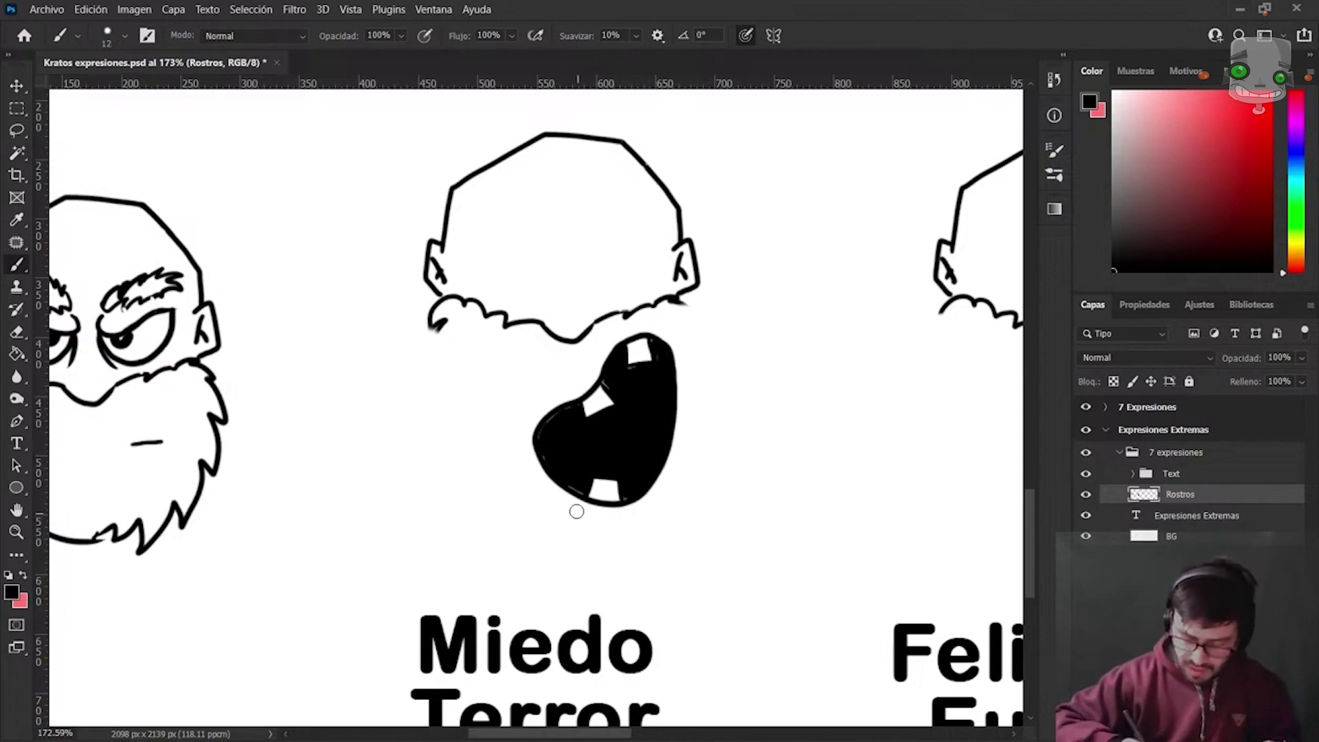
{"action": "left_click_drag", "start_coordinate": [633, 520], "coordinate": [662, 490]}
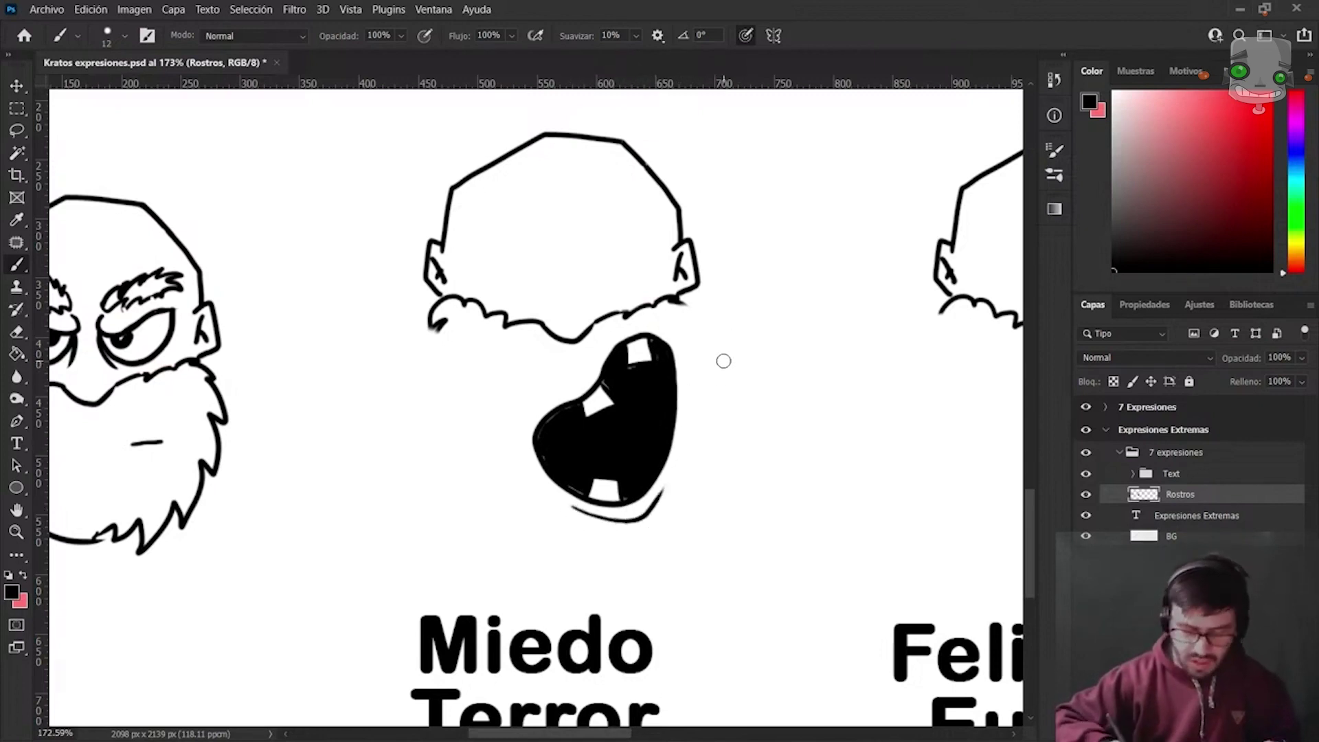
{"action": "scroll", "coordinate": [700, 364], "scroll_direction": "up", "scroll_amount": 3}
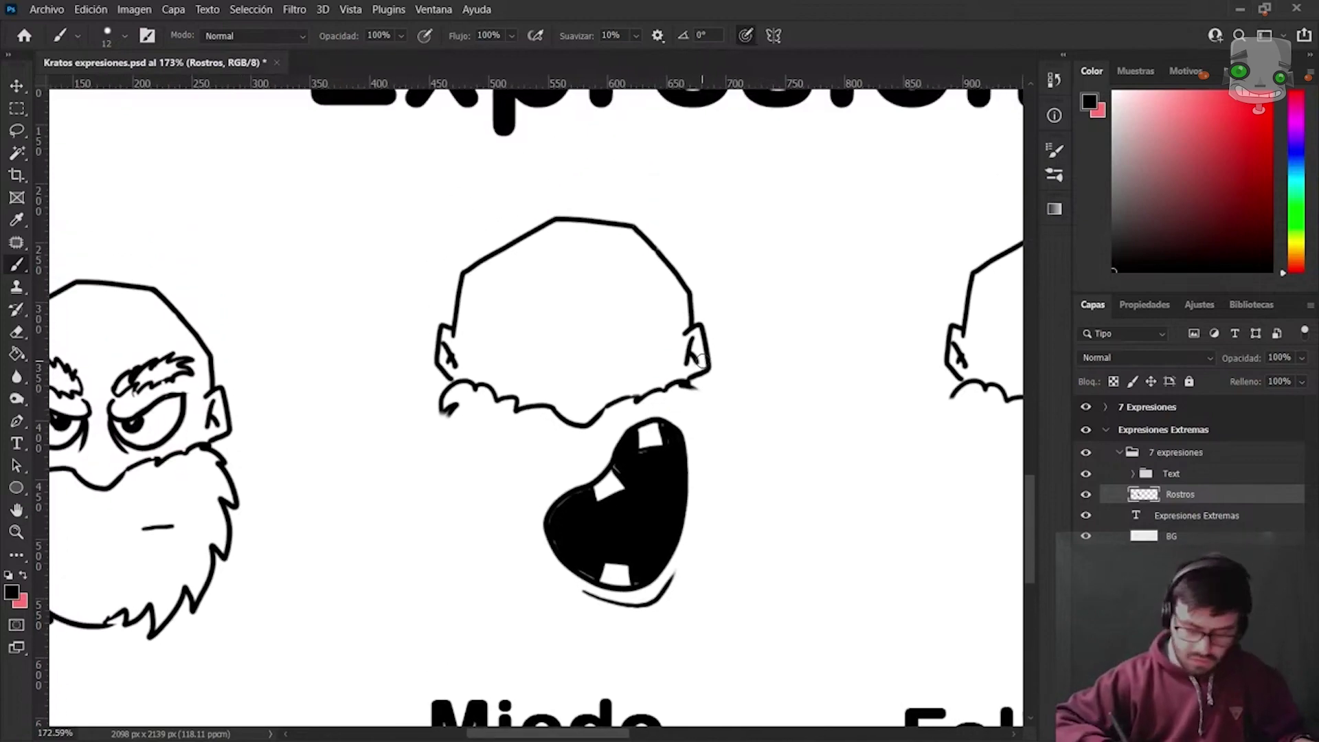
{"action": "left_click_drag", "start_coordinate": [766, 283], "coordinate": [736, 348]}
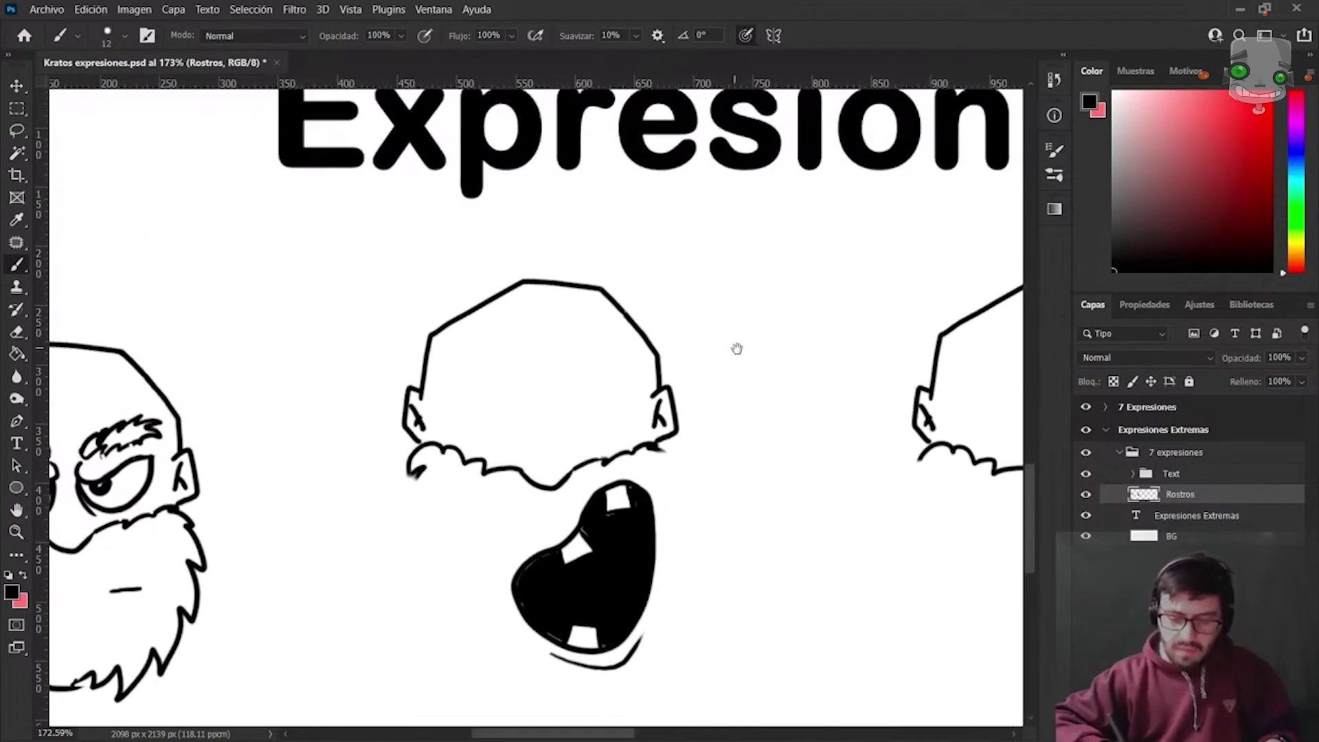
{"action": "scroll", "coordinate": [736, 348], "scroll_direction": "down", "scroll_amount": 5}
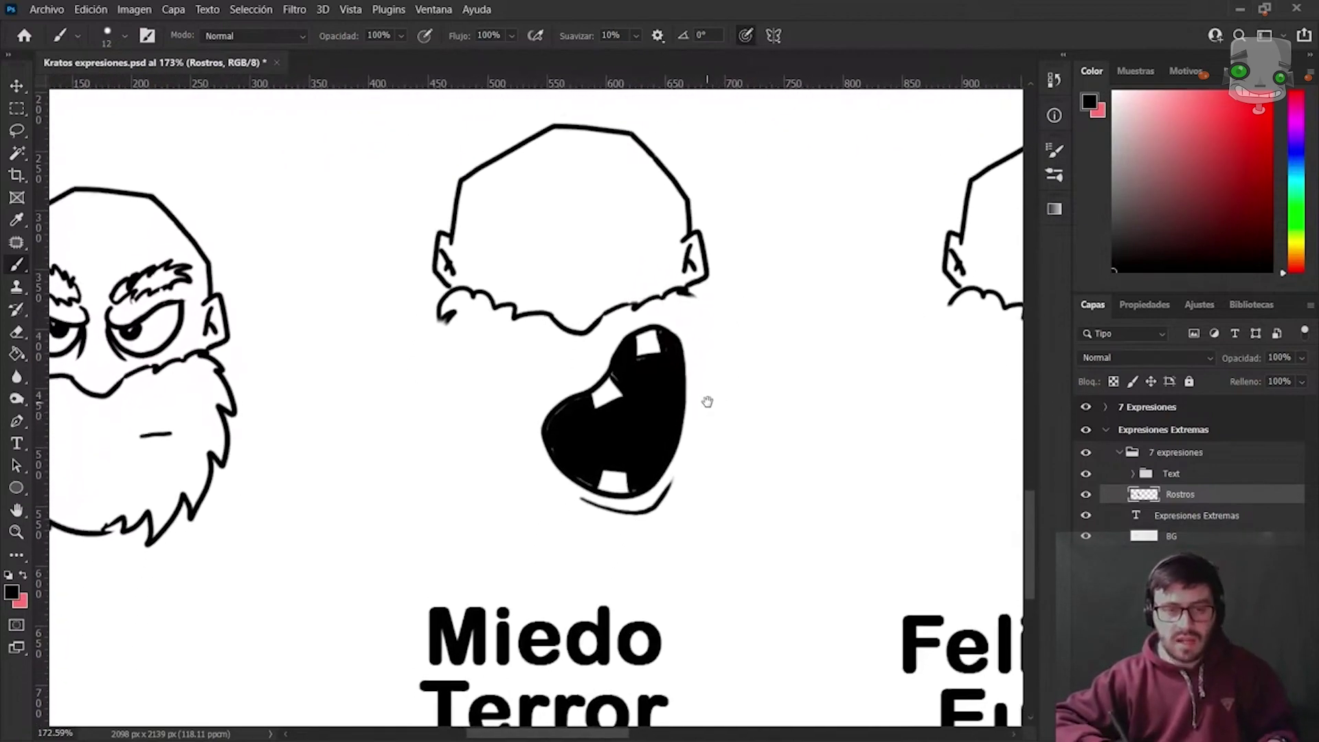
{"action": "left_click_drag", "start_coordinate": [706, 401], "coordinate": [734, 412]}
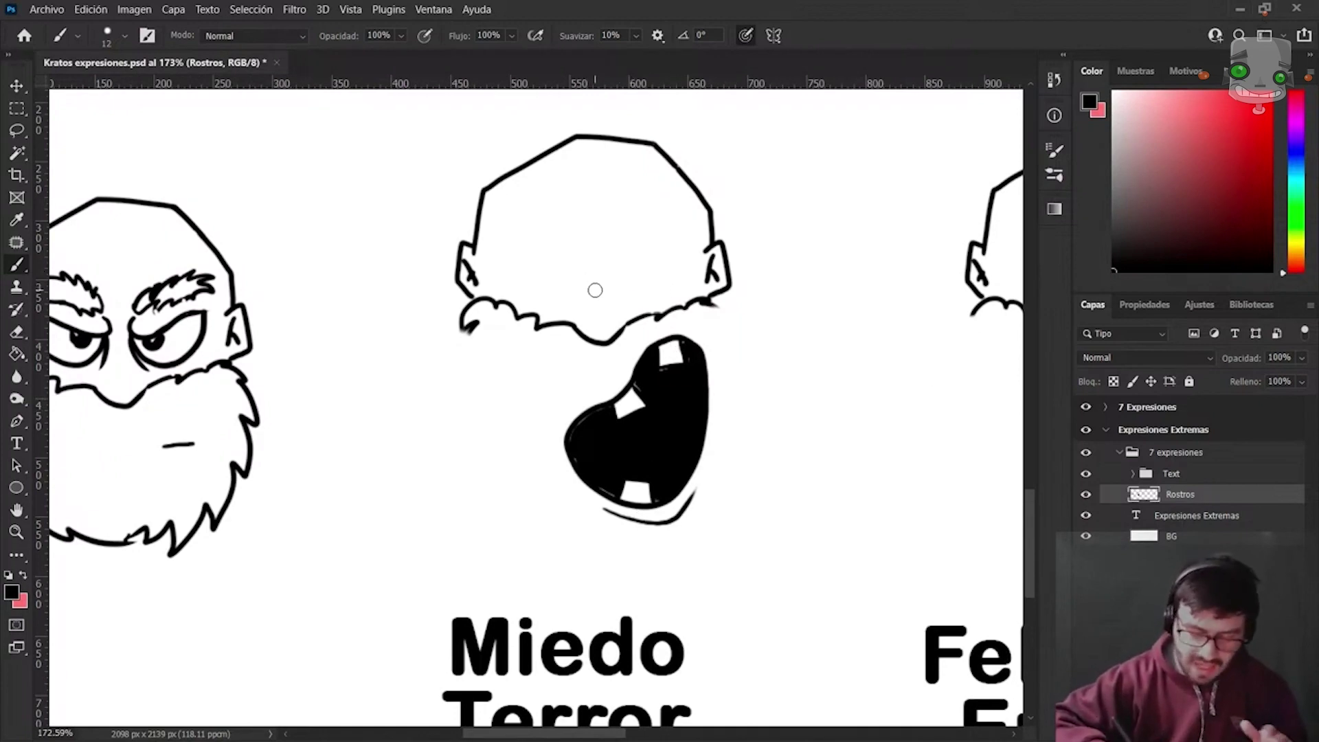
Draw the two wide staring eye outlines on the Miedo face, redoing the right eye.
{"action": "mouse_move", "coordinate": [564, 296]}
{"action": "left_mouse_down"}
{"action": "mouse_move", "coordinate": [550, 302]}
{"action": "mouse_move", "coordinate": [516, 235]}
{"action": "mouse_move", "coordinate": [587, 206]}
{"action": "mouse_move", "coordinate": [581, 274]}
{"action": "left_mouse_up"}
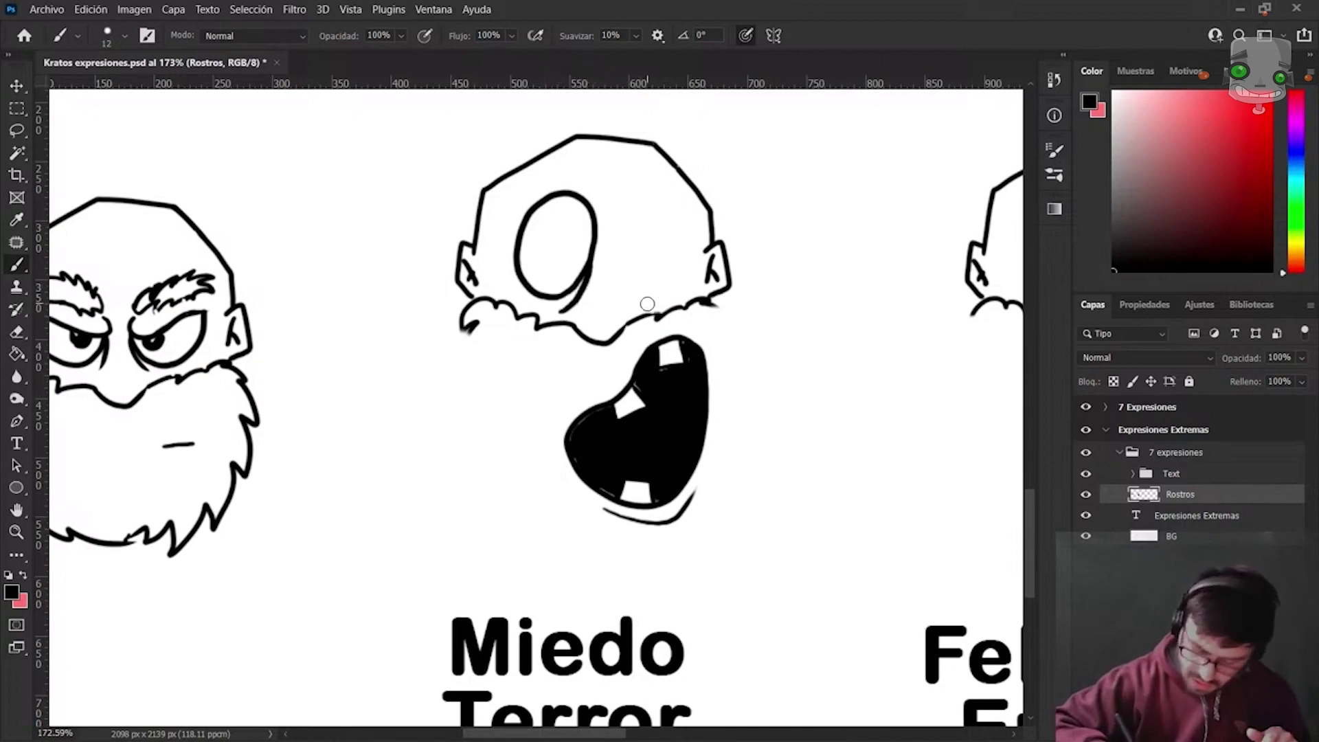
{"action": "left_click_drag", "start_coordinate": [634, 284], "coordinate": [639, 247]}
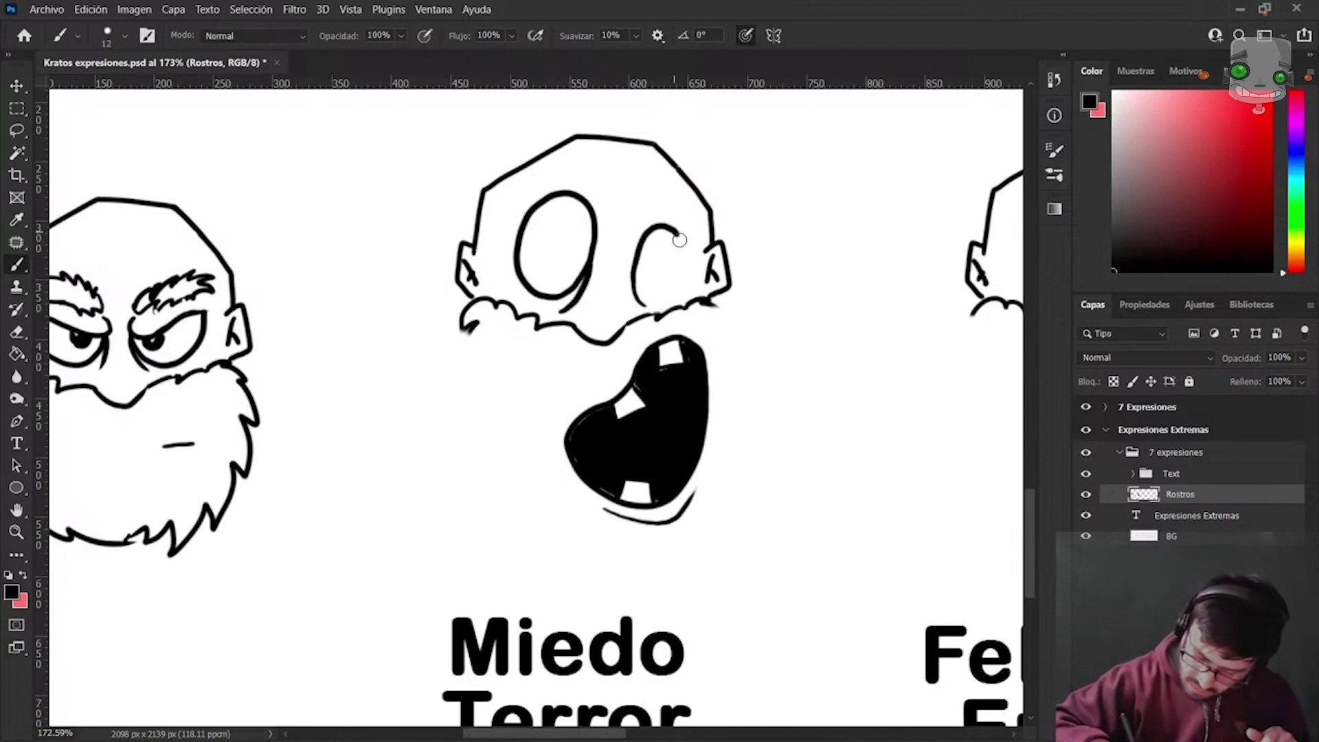
{"action": "key", "text": "ctrl+z"}
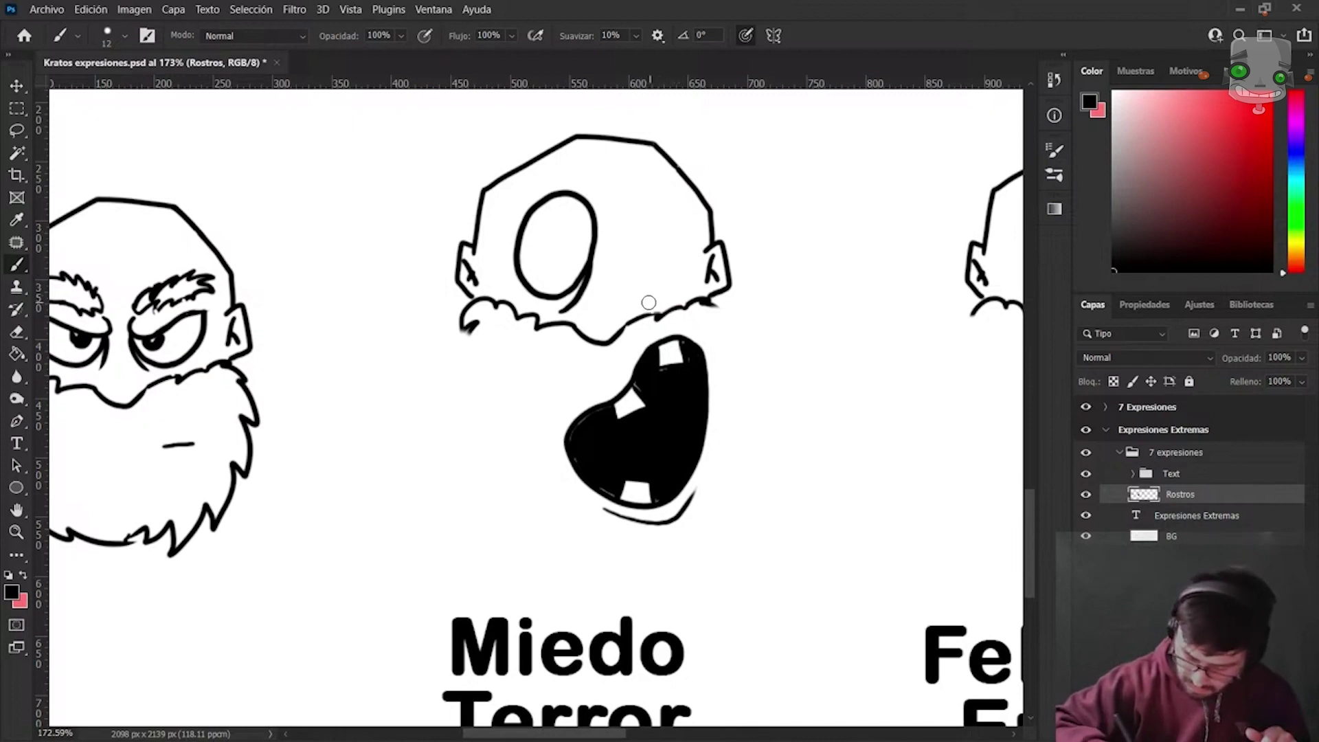
{"action": "left_click_drag", "start_coordinate": [629, 252], "coordinate": [681, 258]}
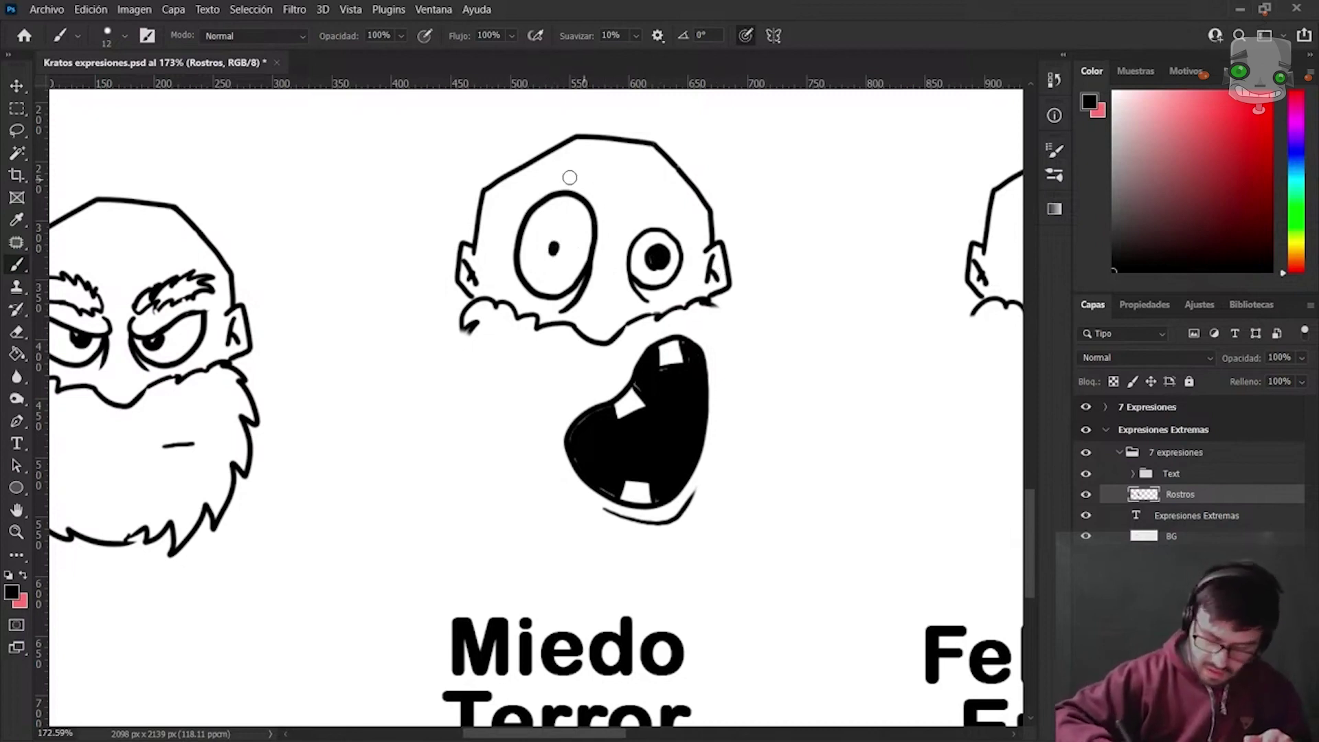
Brush pink guide strokes for the left and right eyebrows.
{"action": "key", "text": "x"}
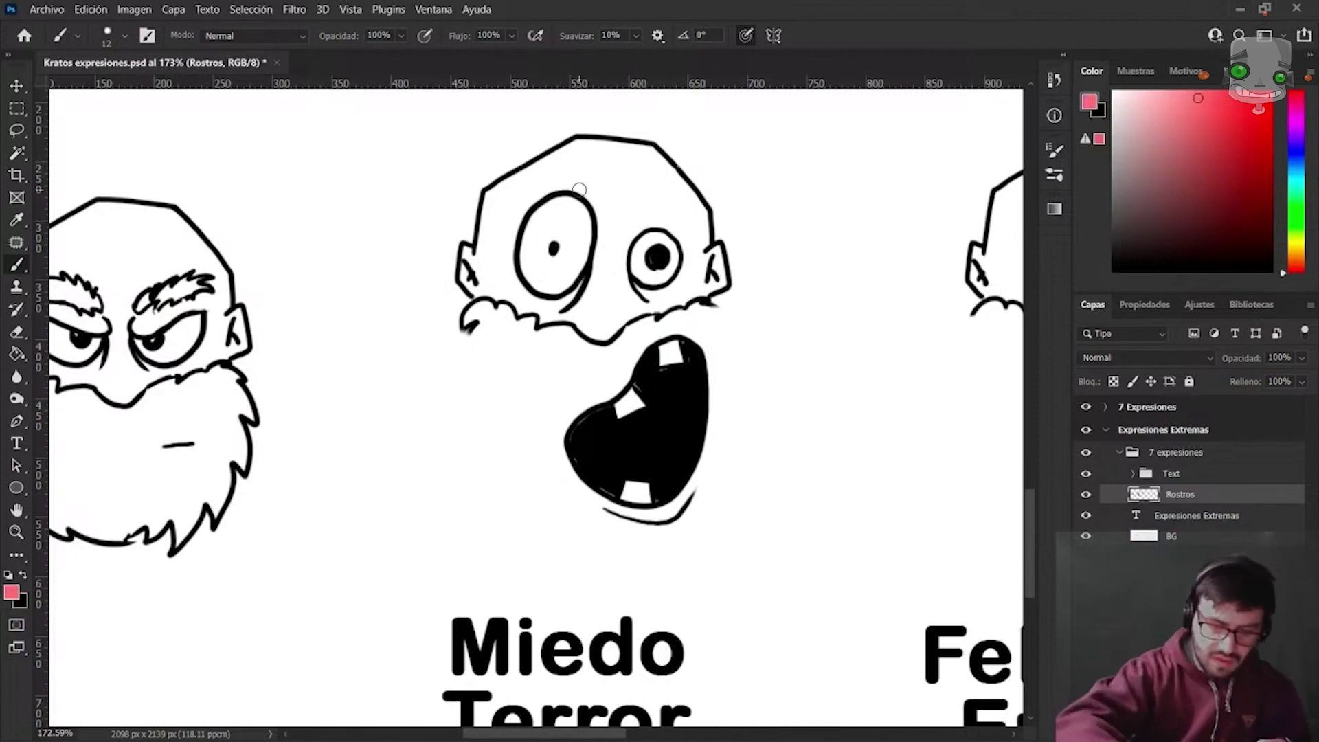
{"action": "left_click_drag", "start_coordinate": [514, 191], "coordinate": [574, 160]}
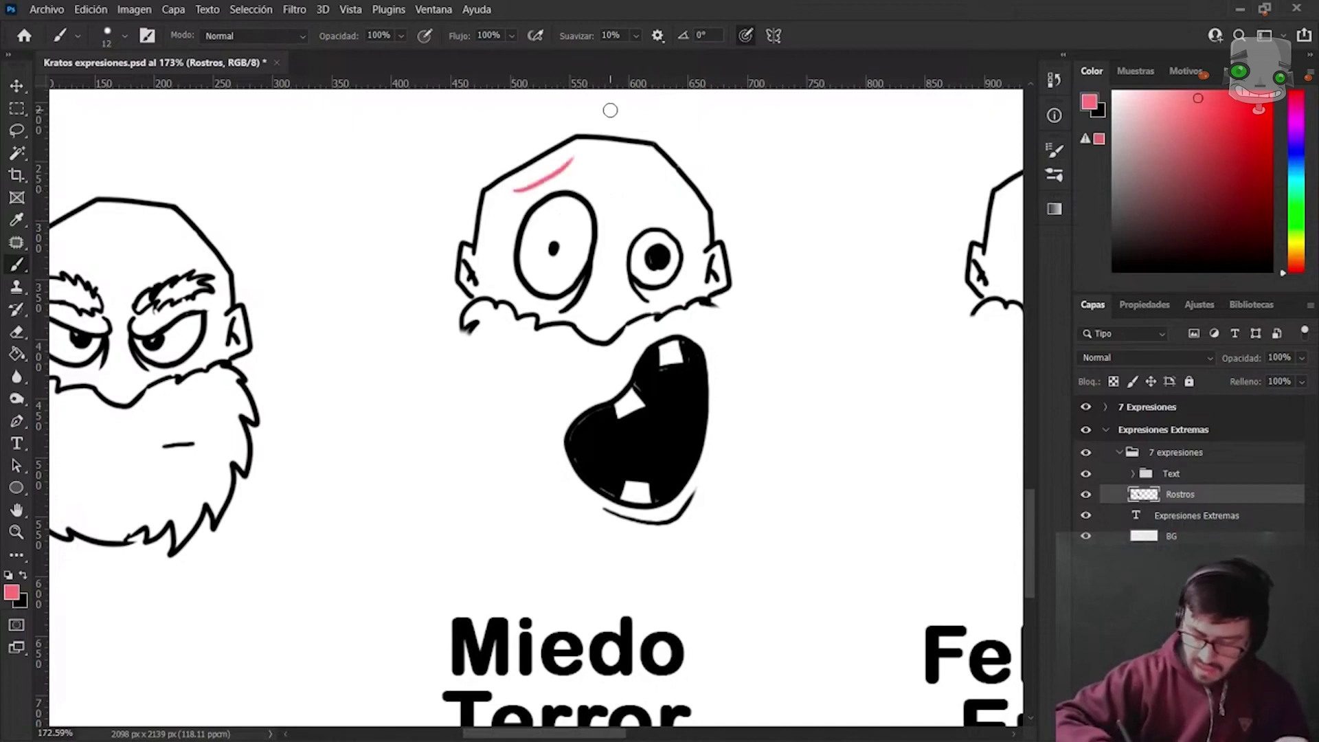
{"action": "key", "text": "ctrl+z"}
{"action": "left_click_drag", "start_coordinate": [517, 193], "coordinate": [560, 166]}
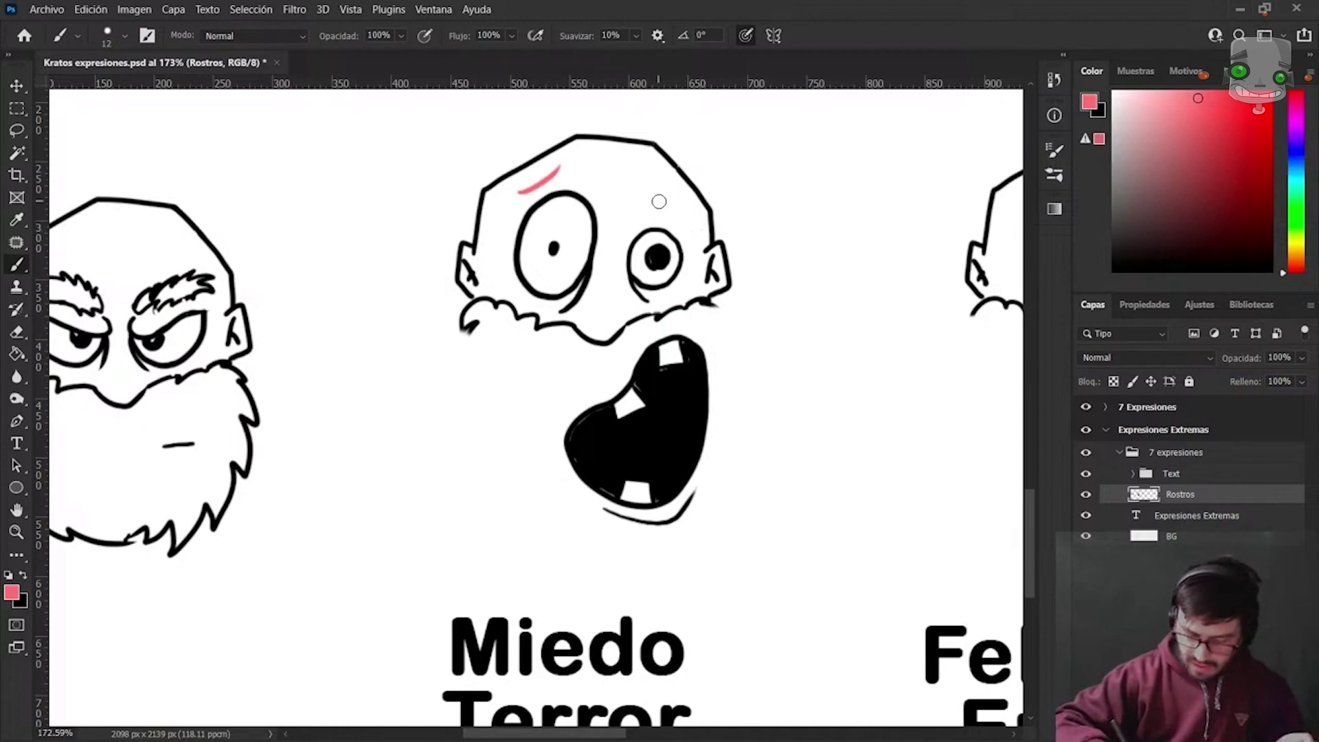
{"action": "left_click_drag", "start_coordinate": [659, 202], "coordinate": [700, 229]}
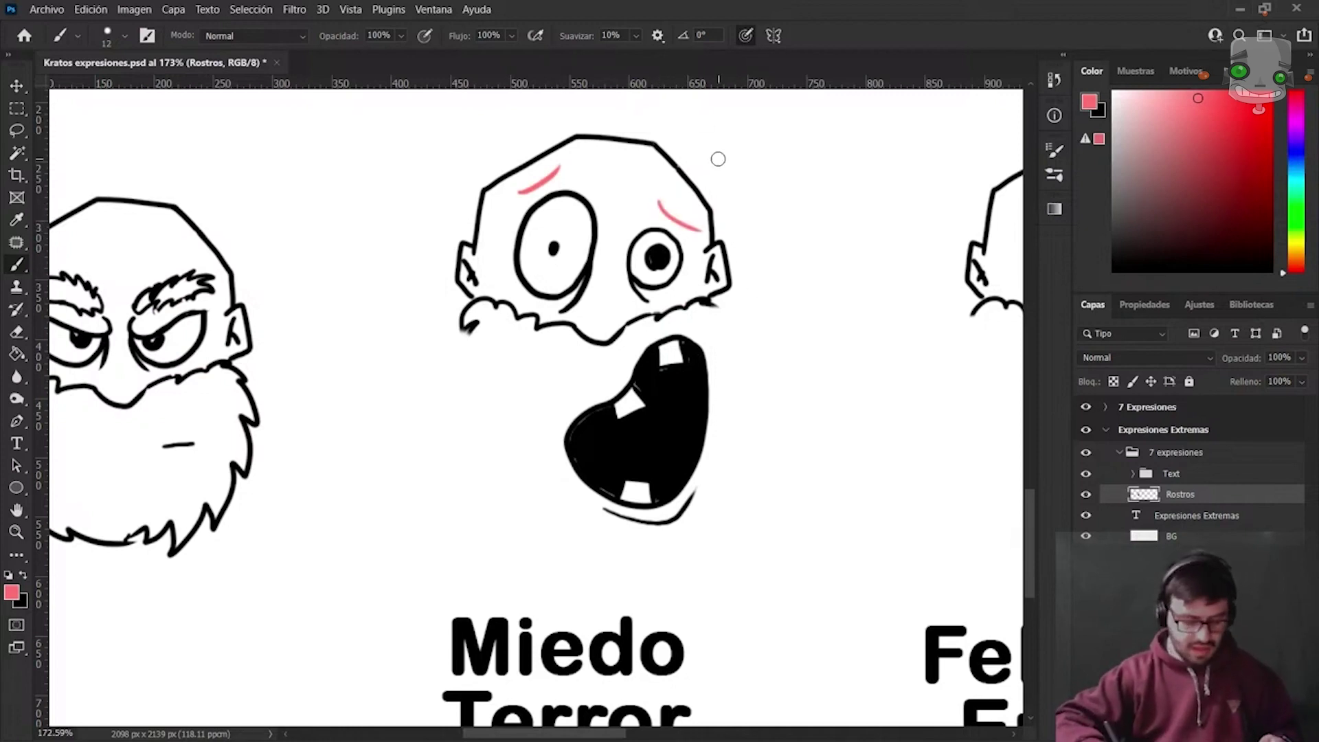
Draw a hairy black eyebrow over the right guide and erase the left pink guide.
{"action": "key", "text": "x"}
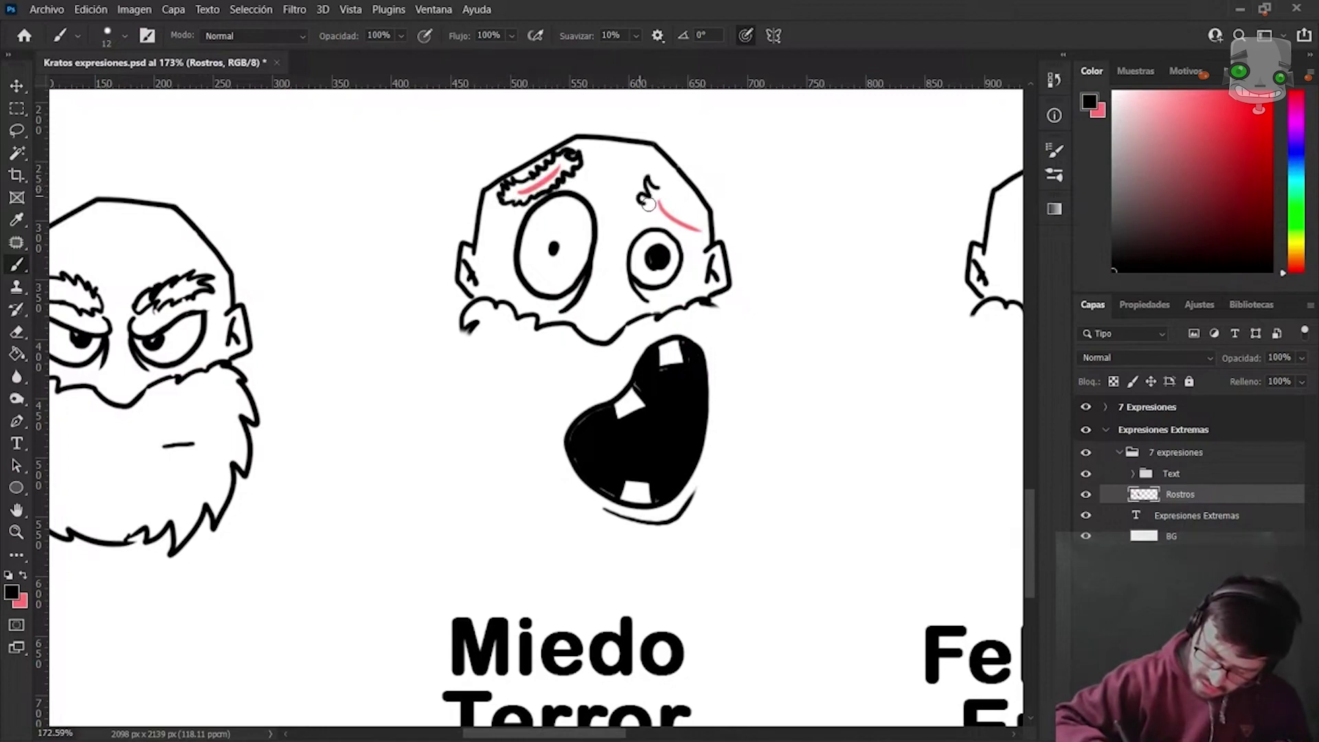
{"action": "mouse_move", "coordinate": [648, 204]}
{"action": "left_mouse_down"}
{"action": "mouse_move", "coordinate": [688, 206]}
{"action": "mouse_move", "coordinate": [706, 237]}
{"action": "left_mouse_up"}
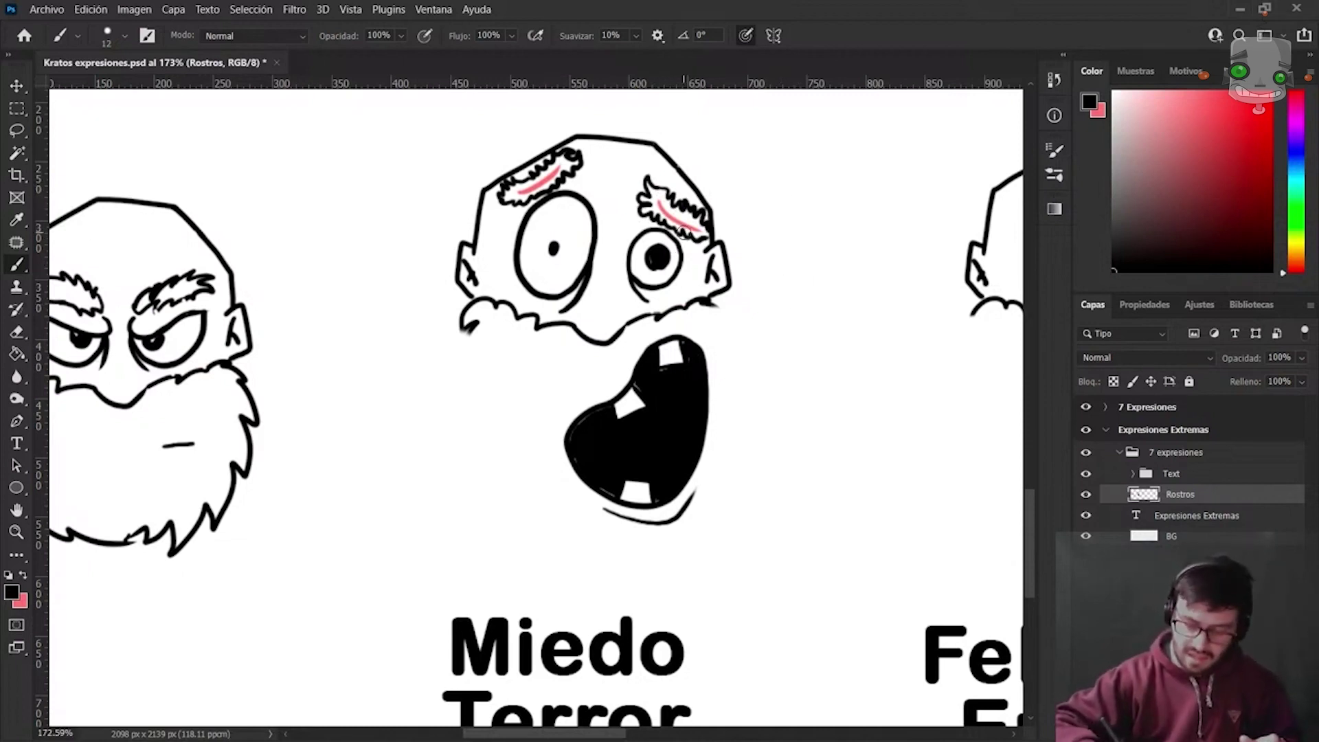
{"action": "key", "text": "e"}
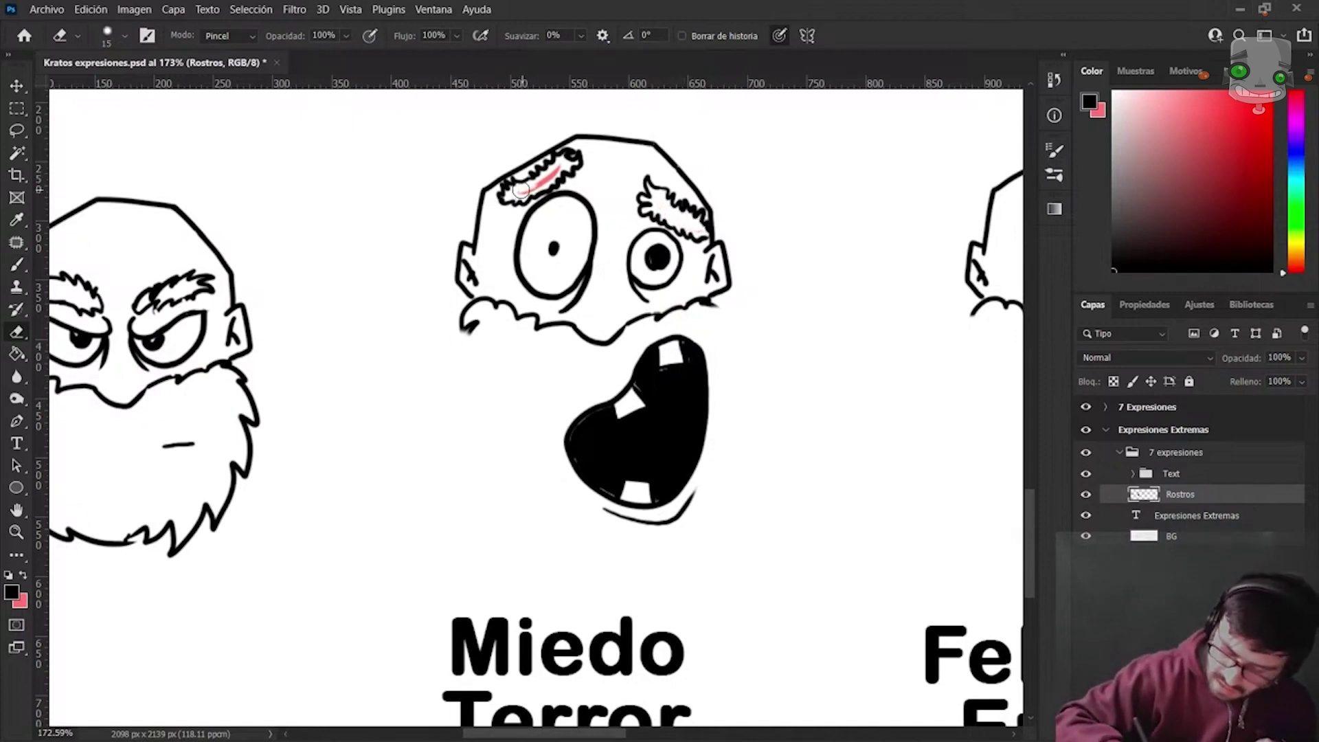
{"action": "left_click_drag", "start_coordinate": [520, 190], "coordinate": [570, 164]}
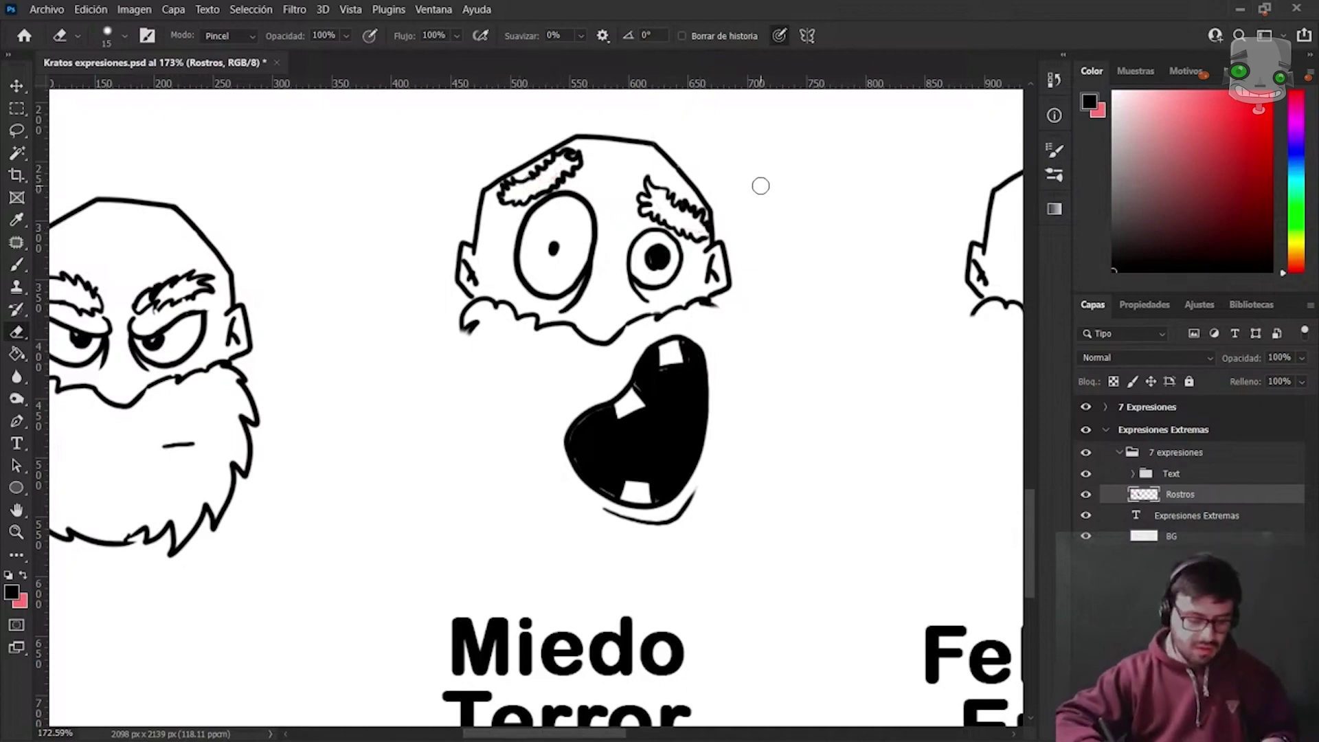
Sketch three test curves beside the Miedo head, then undo them all.
{"action": "key", "text": "b"}
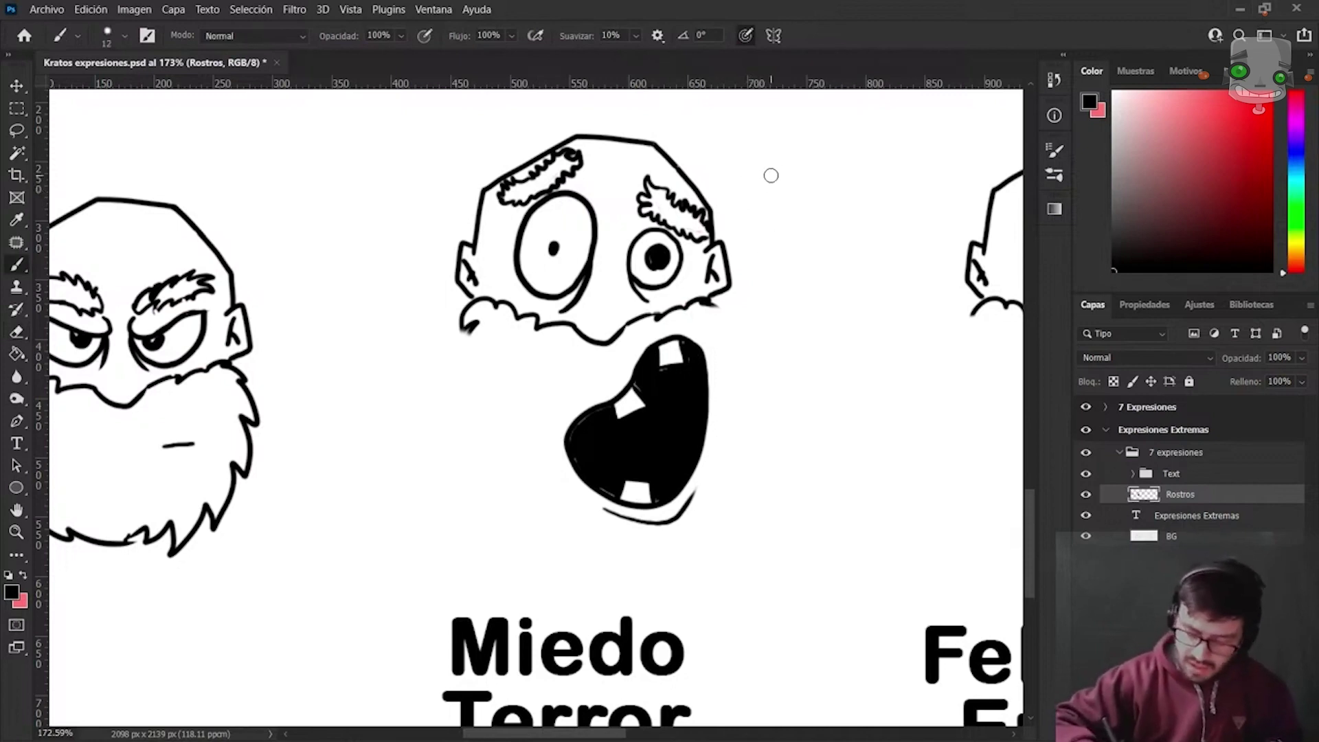
{"action": "left_click_drag", "start_coordinate": [789, 194], "coordinate": [882, 144]}
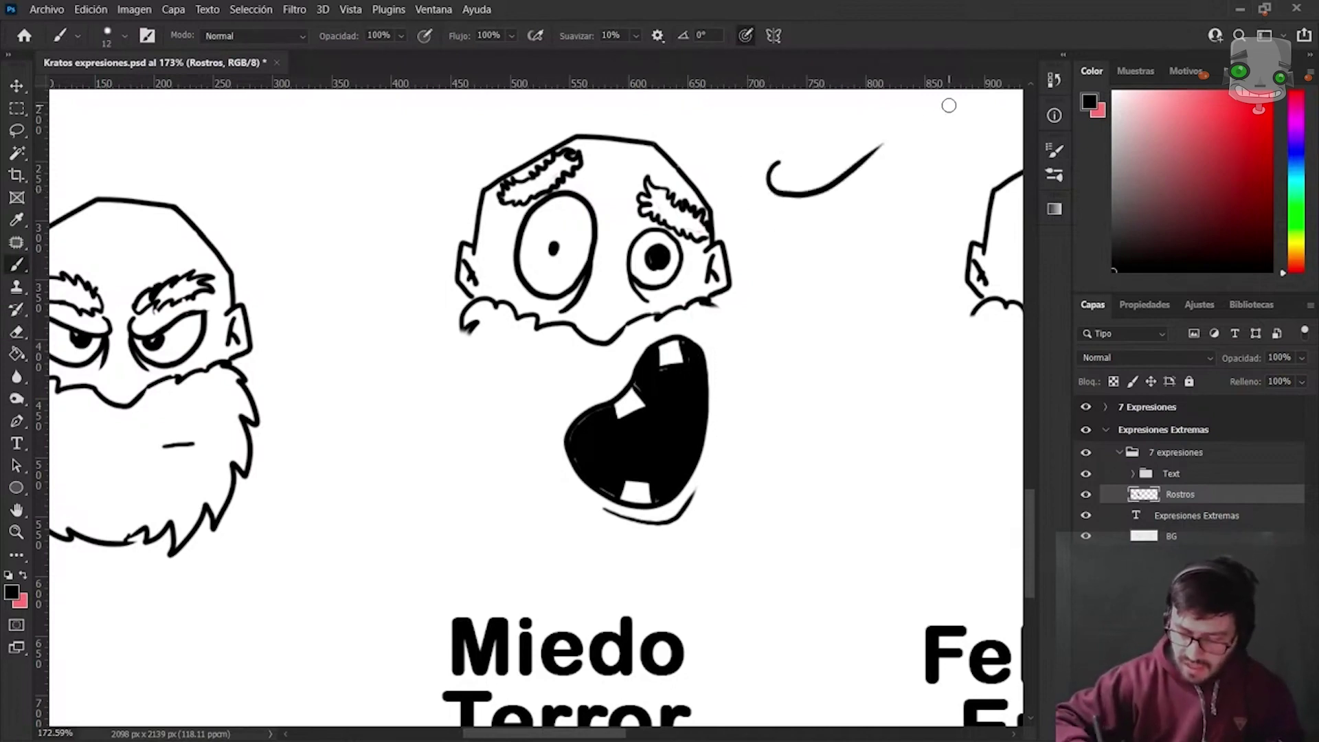
{"action": "left_click_drag", "start_coordinate": [775, 226], "coordinate": [854, 341]}
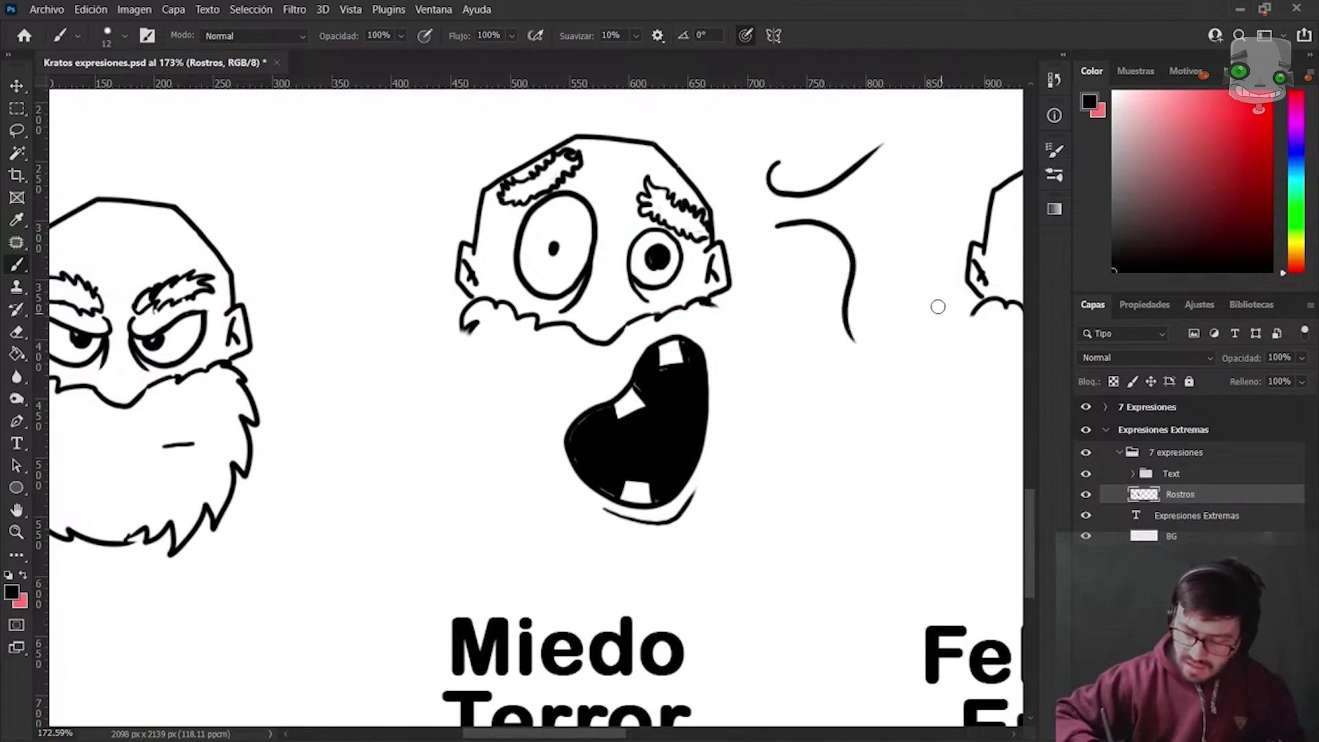
{"action": "left_click_drag", "start_coordinate": [845, 205], "coordinate": [914, 157]}
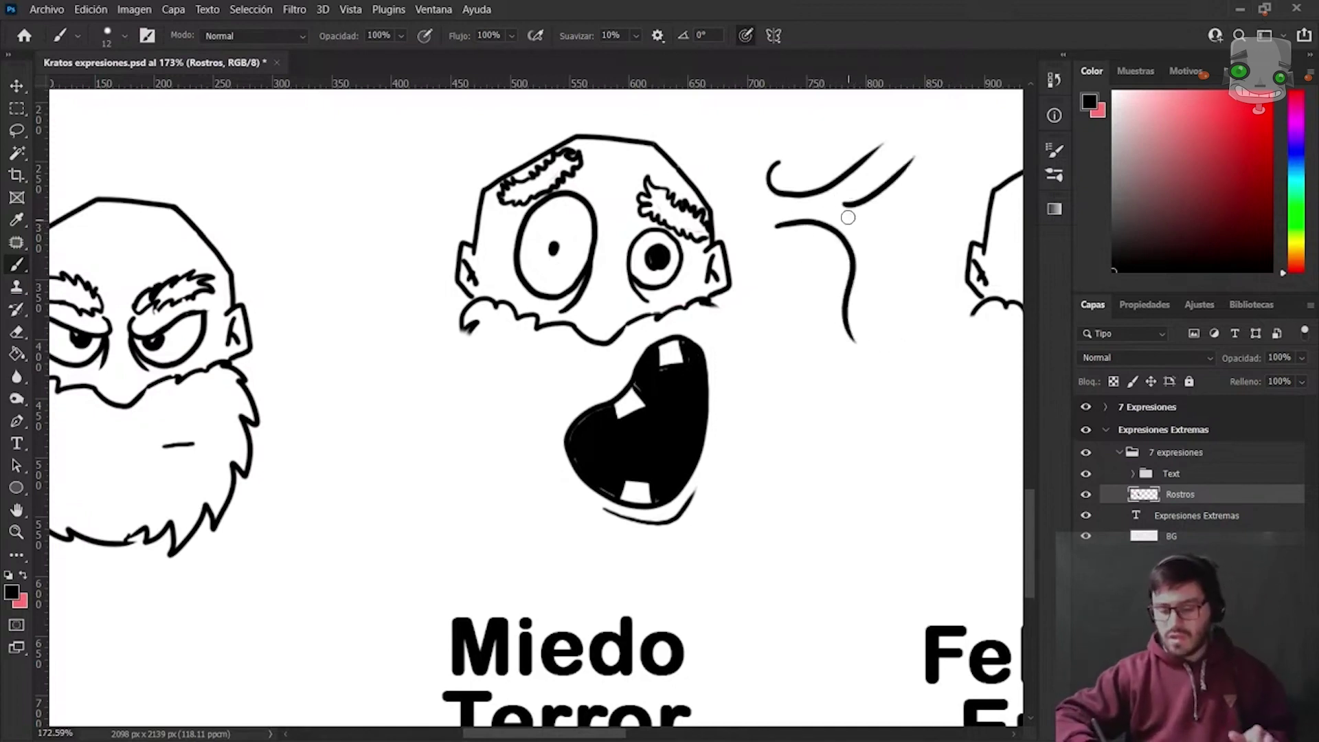
{"action": "key", "text": "ctrl+z"}
{"action": "key", "text": "ctrl+z"}
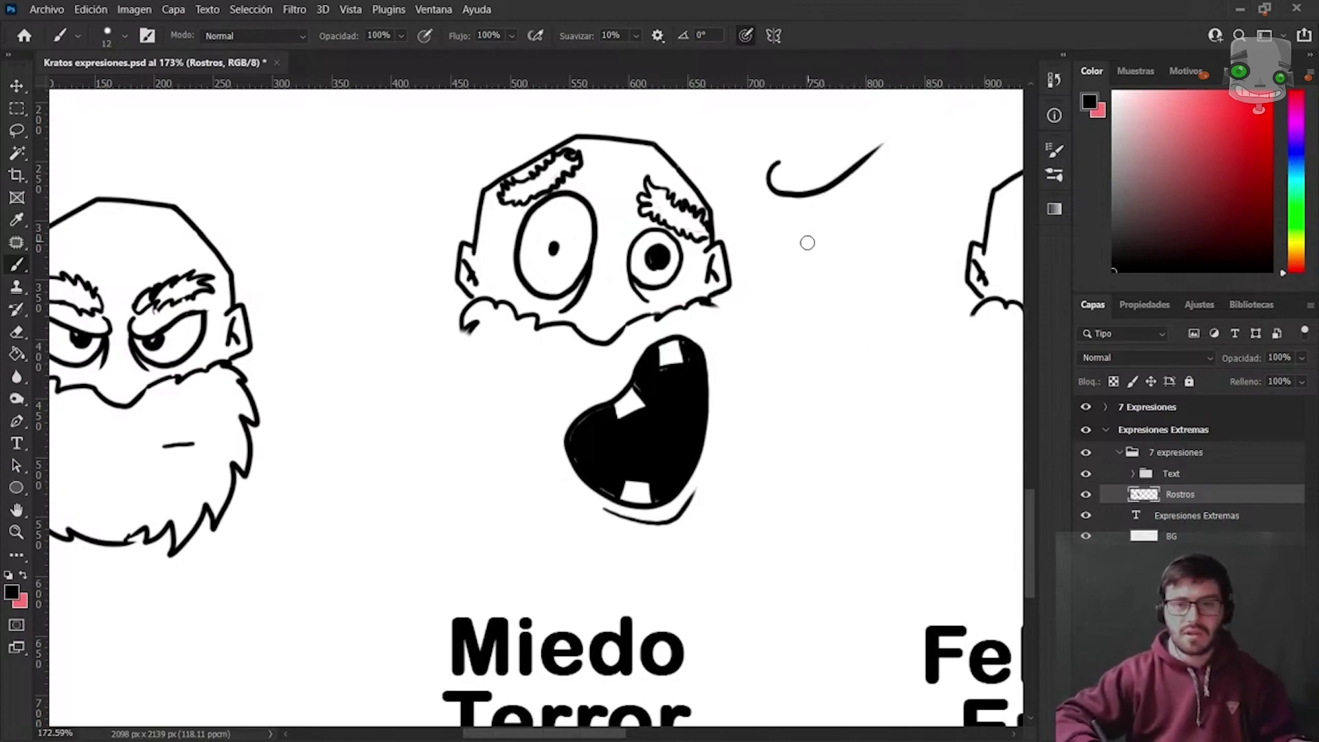
{"action": "key", "text": "ctrl+z"}
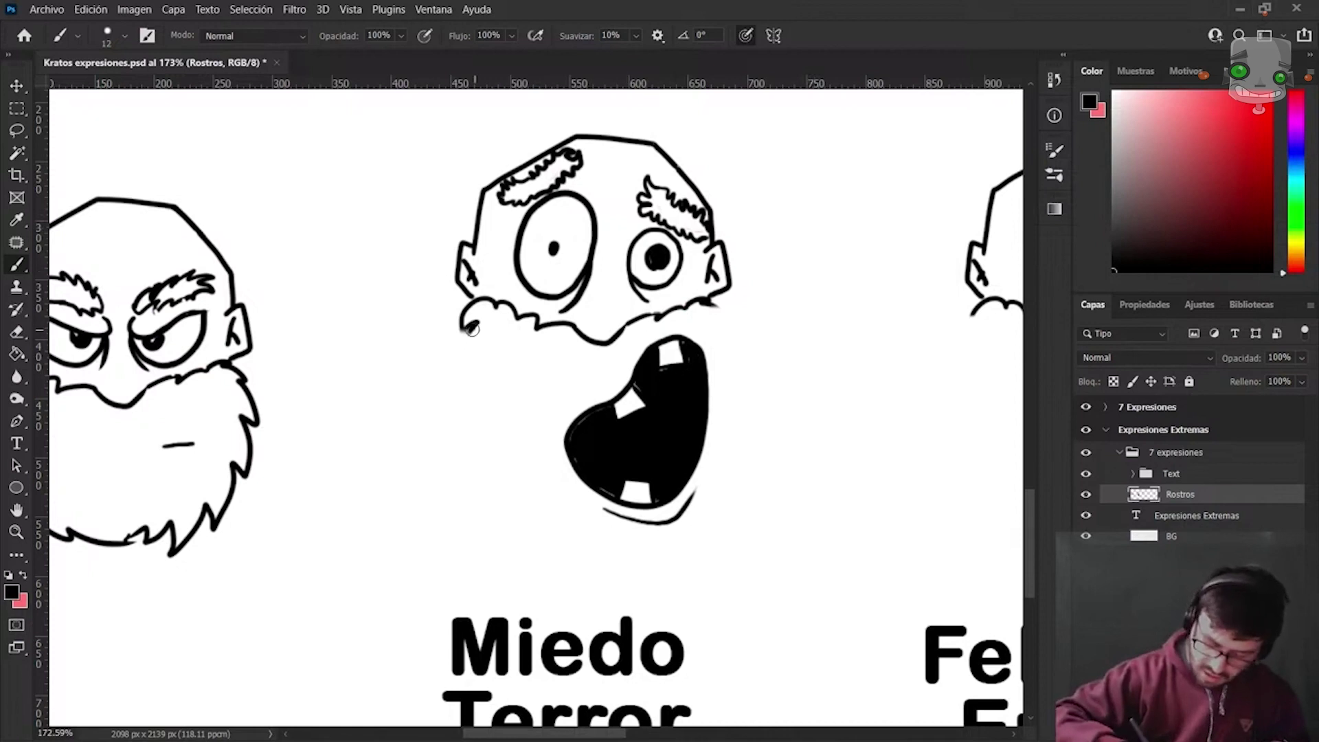
Draw the beard outline around the mouth and a forehead wrinkle on the Miedo face.
{"action": "mouse_move", "coordinate": [472, 329]}
{"action": "left_mouse_down"}
{"action": "mouse_move", "coordinate": [551, 491]}
{"action": "mouse_move", "coordinate": [622, 539]}
{"action": "left_mouse_up"}
{"action": "mouse_move", "coordinate": [707, 297]}
{"action": "left_mouse_down"}
{"action": "mouse_move", "coordinate": [733, 374]}
{"action": "mouse_move", "coordinate": [713, 482]}
{"action": "mouse_move", "coordinate": [685, 535]}
{"action": "mouse_move", "coordinate": [704, 512]}
{"action": "left_mouse_up"}
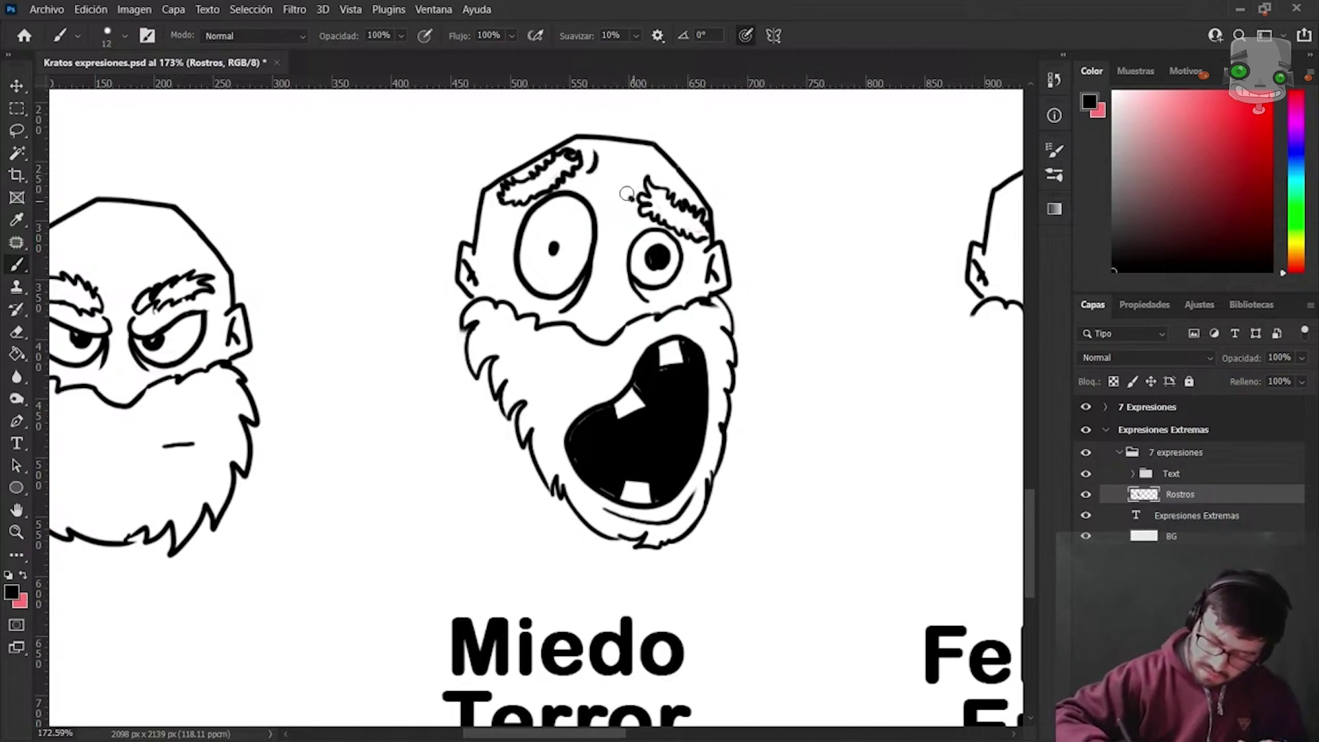
{"action": "left_click_drag", "start_coordinate": [616, 154], "coordinate": [608, 172]}
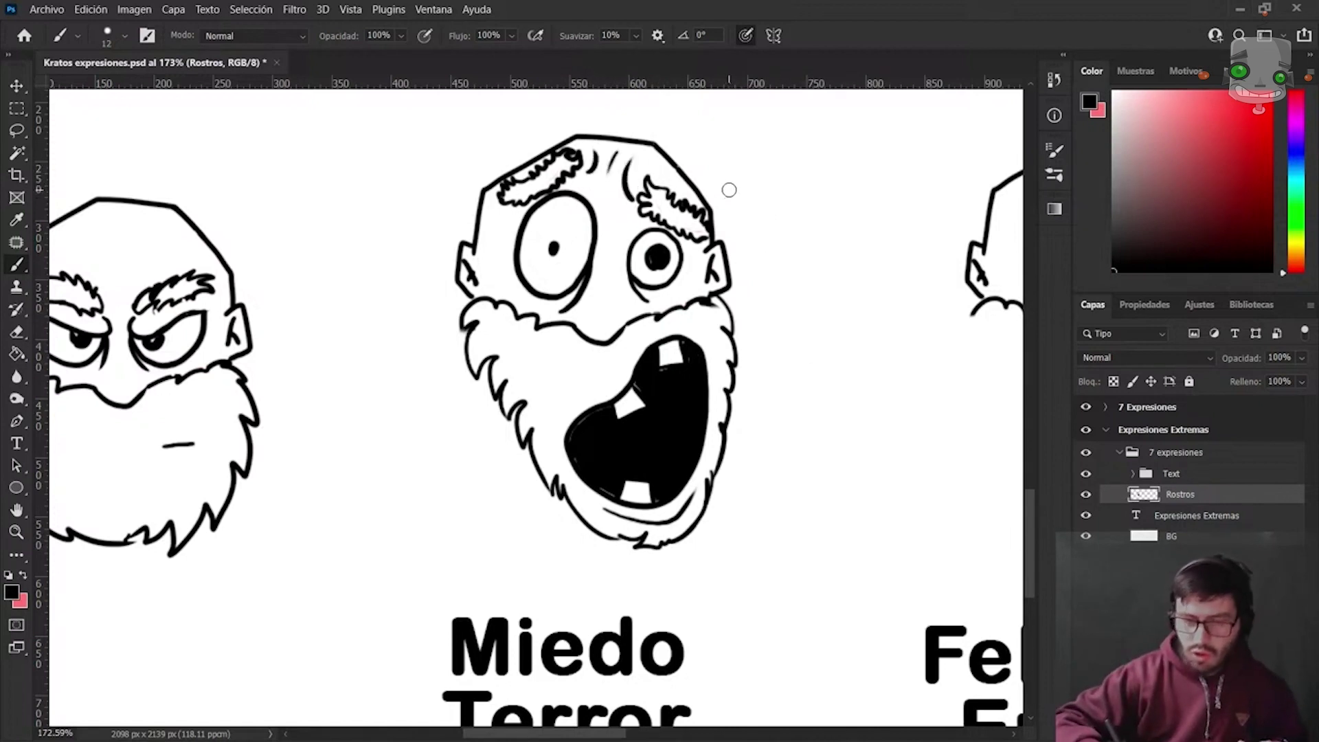
Draw teardrop sweat drops flying around the Miedo head.
{"action": "mouse_move", "coordinate": [717, 186]}
{"action": "left_mouse_down"}
{"action": "mouse_move", "coordinate": [733, 199]}
{"action": "mouse_move", "coordinate": [721, 192]}
{"action": "left_mouse_up"}
{"action": "mouse_move", "coordinate": [785, 283]}
{"action": "left_mouse_down"}
{"action": "mouse_move", "coordinate": [753, 289]}
{"action": "mouse_move", "coordinate": [778, 305]}
{"action": "left_mouse_up"}
{"action": "key", "text": "ctrl+z"}
{"action": "left_click_drag", "start_coordinate": [507, 142], "coordinate": [493, 146]}
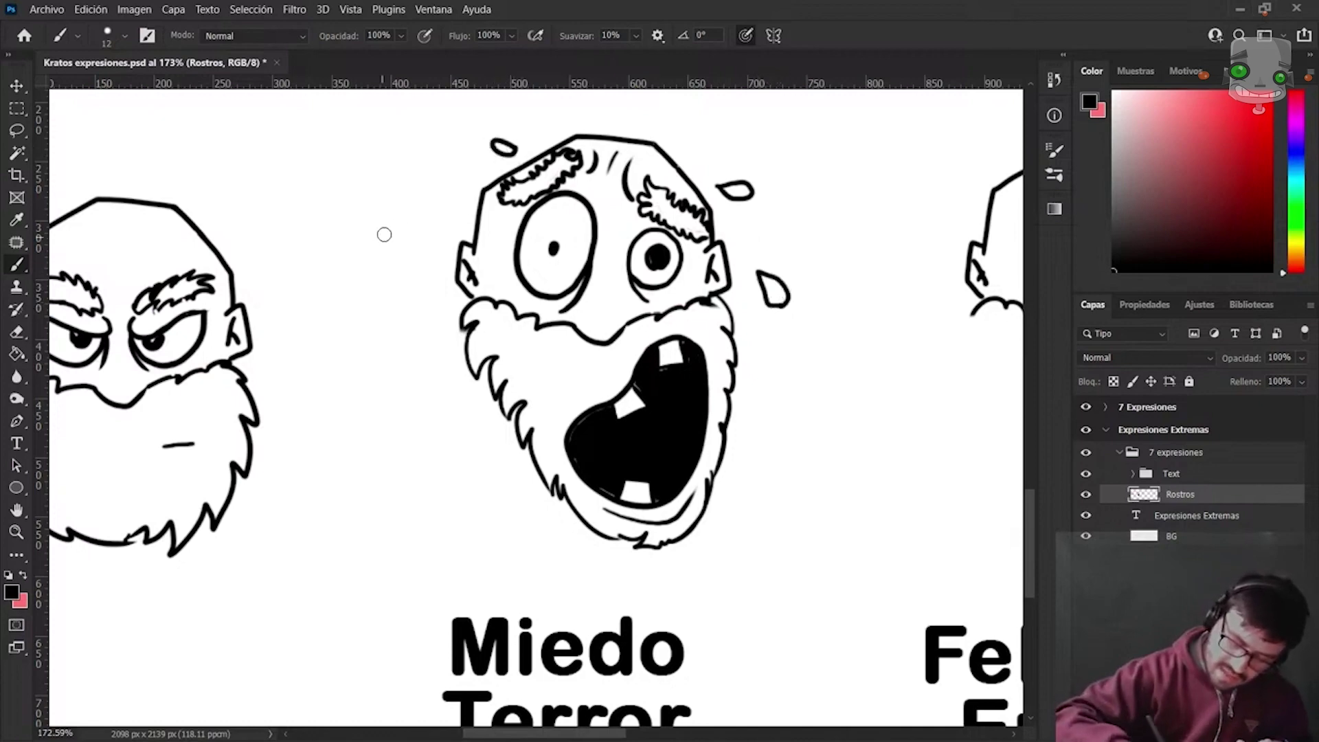
{"action": "mouse_move", "coordinate": [432, 210]}
{"action": "left_mouse_down"}
{"action": "mouse_move", "coordinate": [397, 213]}
{"action": "mouse_move", "coordinate": [431, 214]}
{"action": "left_mouse_up"}
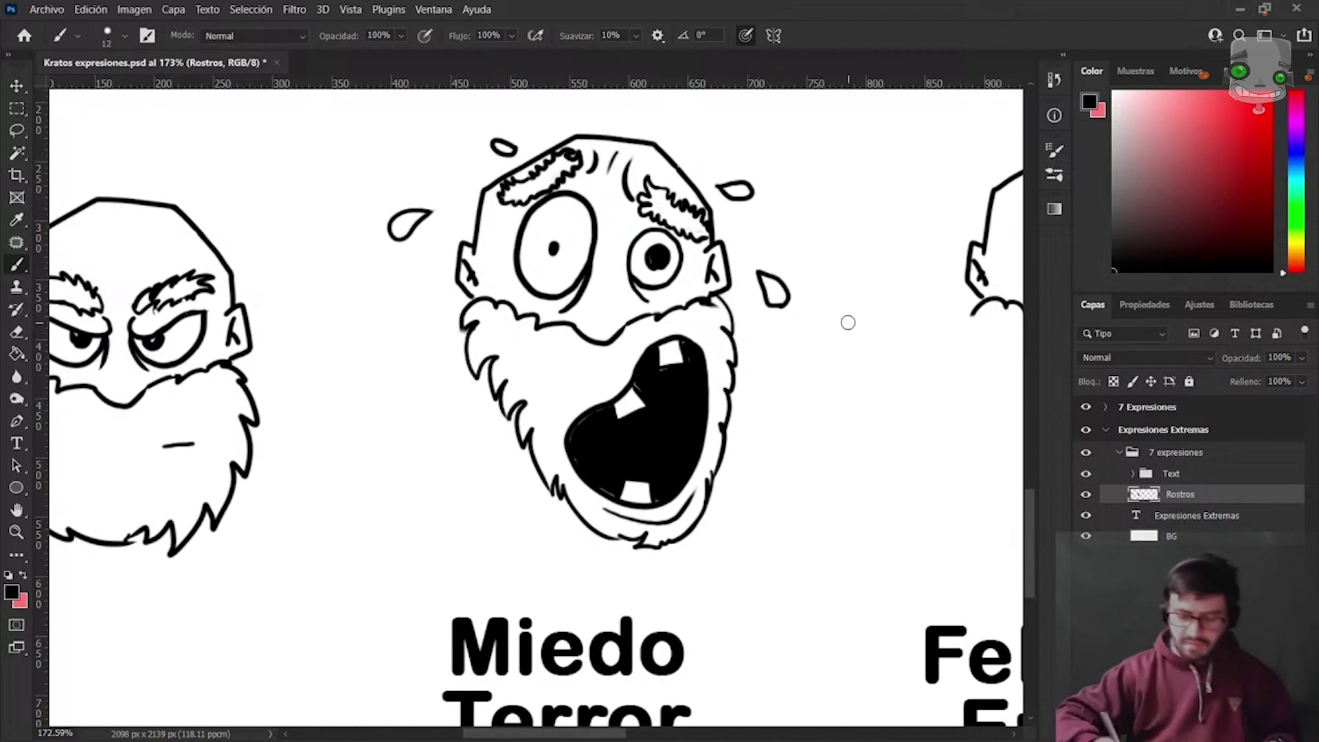
Zoom out and centre both expression sheets in view.
{"action": "scroll", "coordinate": [847, 322], "scroll_direction": "down", "scroll_amount": 2}
{"action": "scroll", "coordinate": [848, 322], "scroll_direction": "down", "scroll_amount": 2}
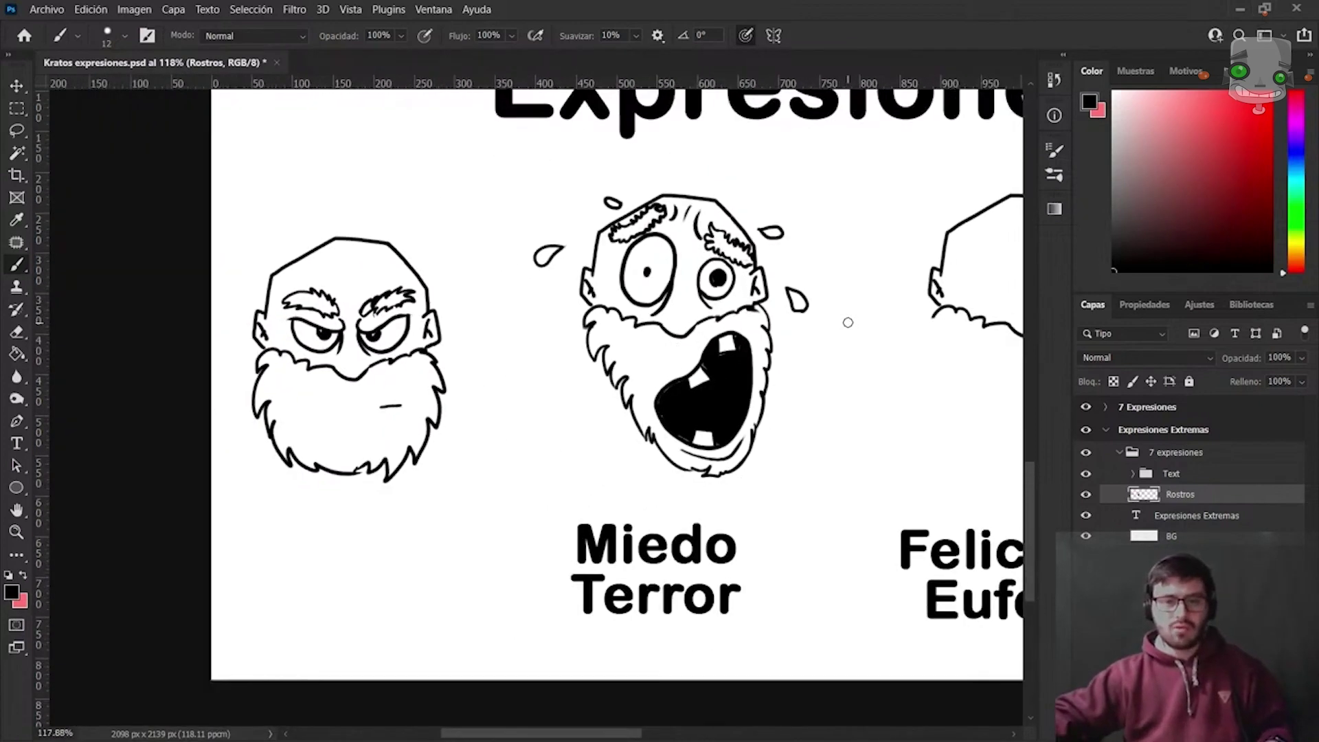
{"action": "scroll", "coordinate": [848, 323], "scroll_direction": "down", "scroll_amount": 2}
{"action": "scroll", "coordinate": [847, 323], "scroll_direction": "down", "scroll_amount": 1}
{"action": "scroll", "coordinate": [789, 405], "scroll_direction": "up", "scroll_amount": 2}
{"action": "scroll", "coordinate": [857, 475], "scroll_direction": "up", "scroll_amount": 1}
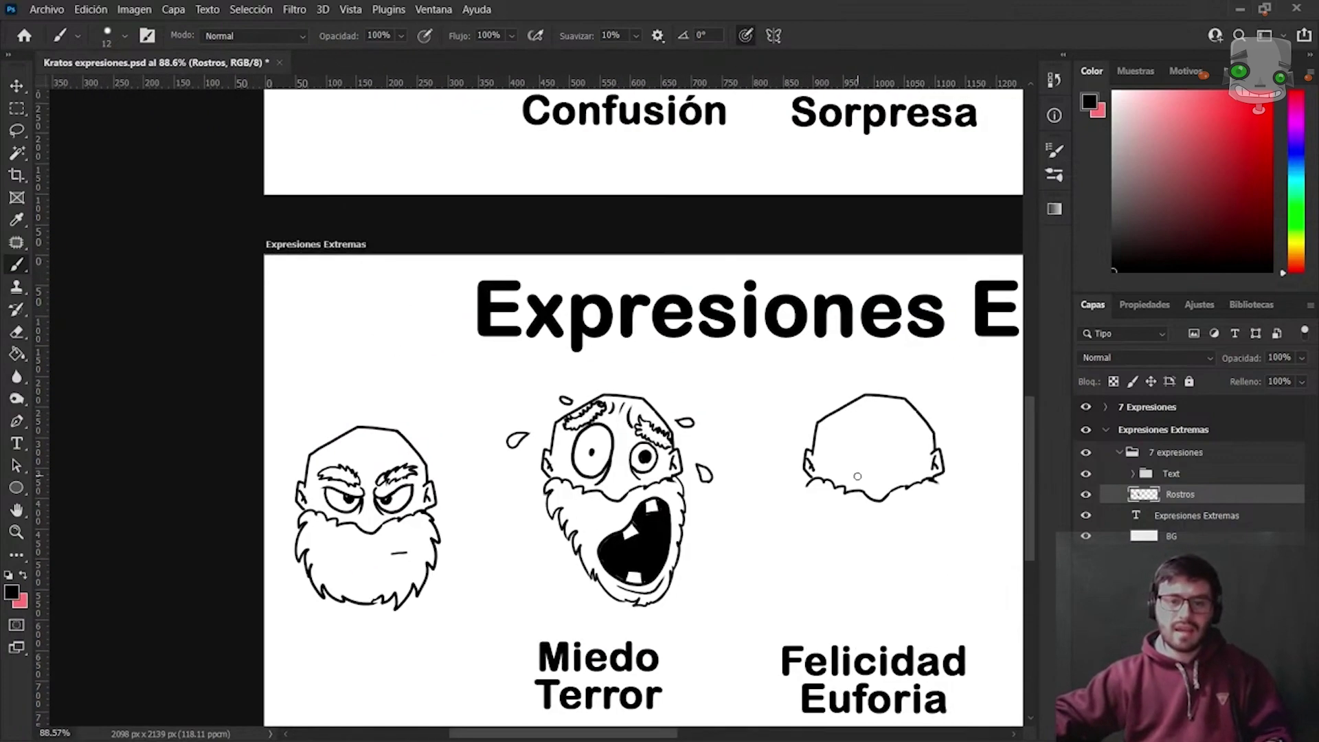
{"action": "scroll", "coordinate": [598, 358], "scroll_direction": "down", "scroll_amount": 1}
{"action": "scroll", "coordinate": [598, 357], "scroll_direction": "down", "scroll_amount": 1}
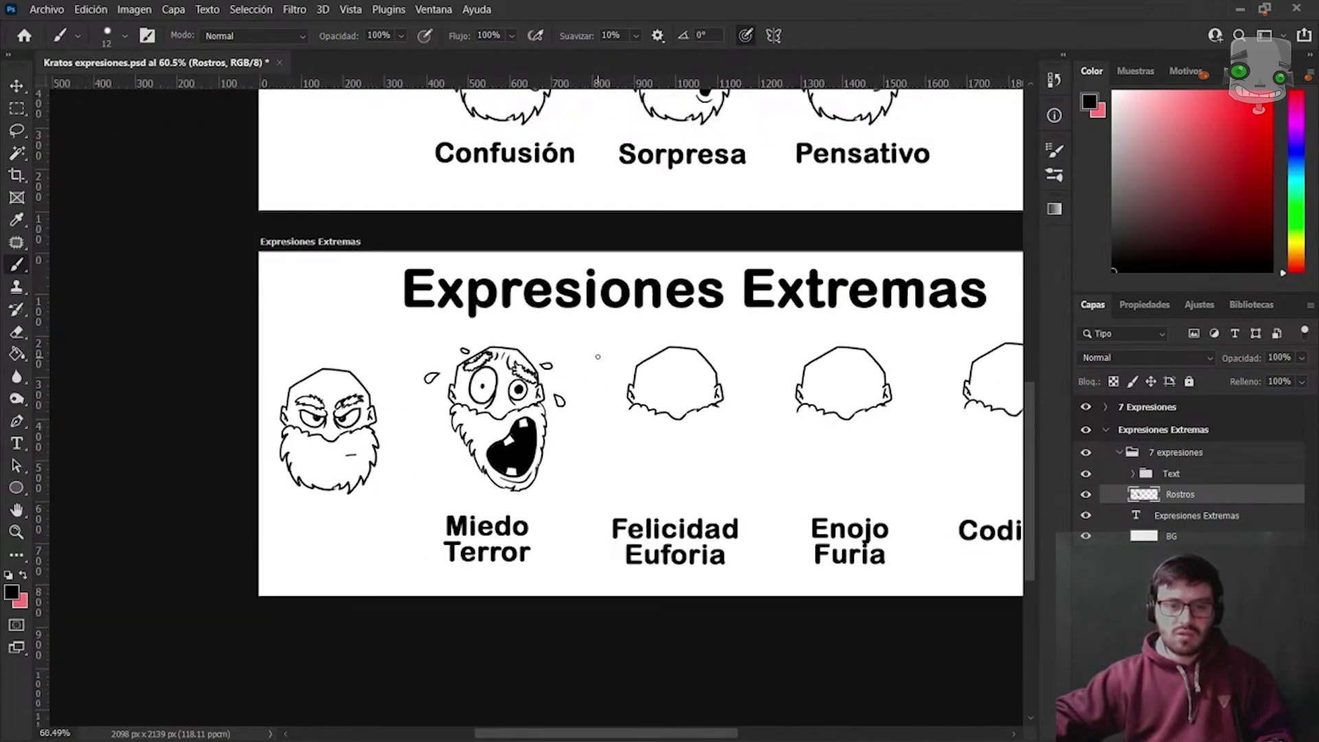
{"action": "scroll", "coordinate": [598, 357], "scroll_direction": "down", "scroll_amount": 1}
{"action": "scroll", "coordinate": [687, 378], "scroll_direction": "up", "scroll_amount": 1}
{"action": "scroll", "coordinate": [652, 446], "scroll_direction": "up", "scroll_amount": 1}
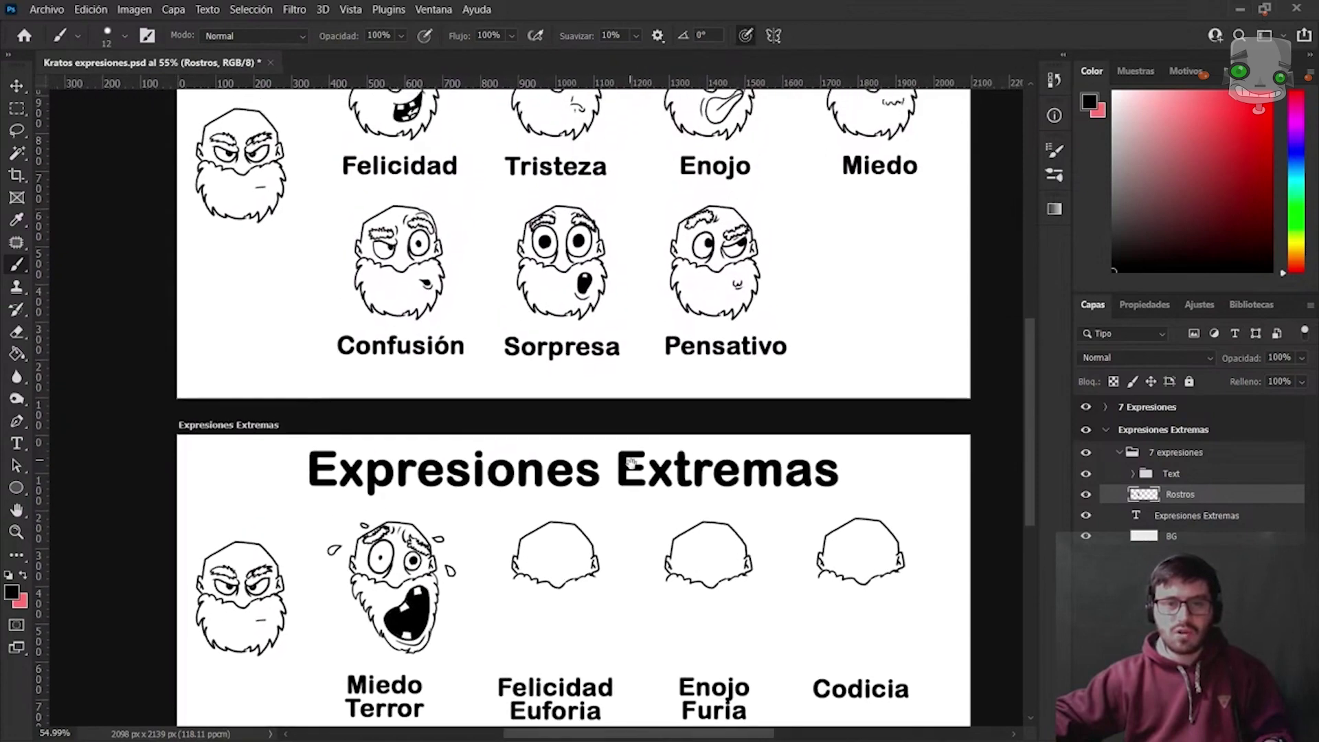
{"action": "scroll", "coordinate": [633, 479], "scroll_direction": "up", "scroll_amount": 1}
{"action": "scroll", "coordinate": [634, 479], "scroll_direction": "down", "scroll_amount": 1}
{"action": "scroll", "coordinate": [635, 479], "scroll_direction": "down", "scroll_amount": 1}
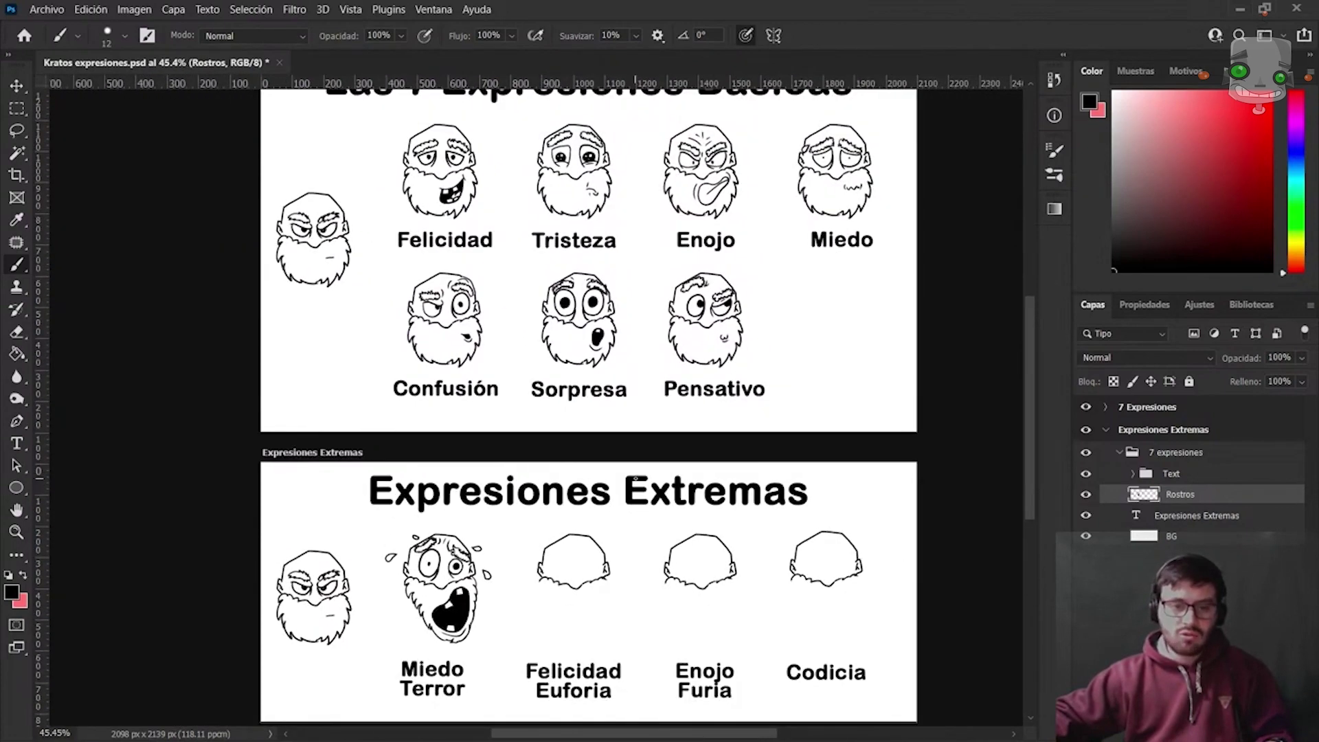
{"action": "mouse_move", "coordinate": [750, 525]}
{"action": "left_mouse_down"}
{"action": "mouse_move", "coordinate": [715, 506]}
{"action": "mouse_move", "coordinate": [716, 537]}
{"action": "left_mouse_up"}
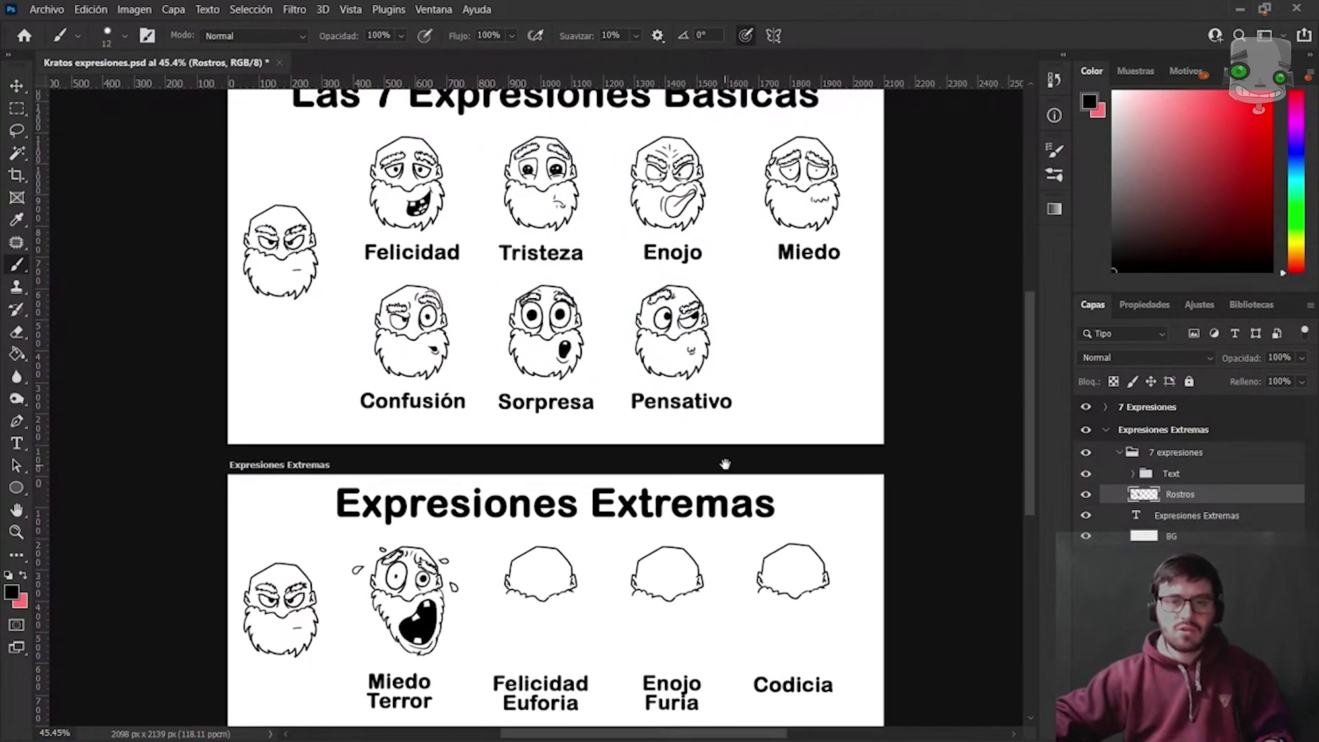
{"action": "left_click_drag", "start_coordinate": [724, 465], "coordinate": [725, 481]}
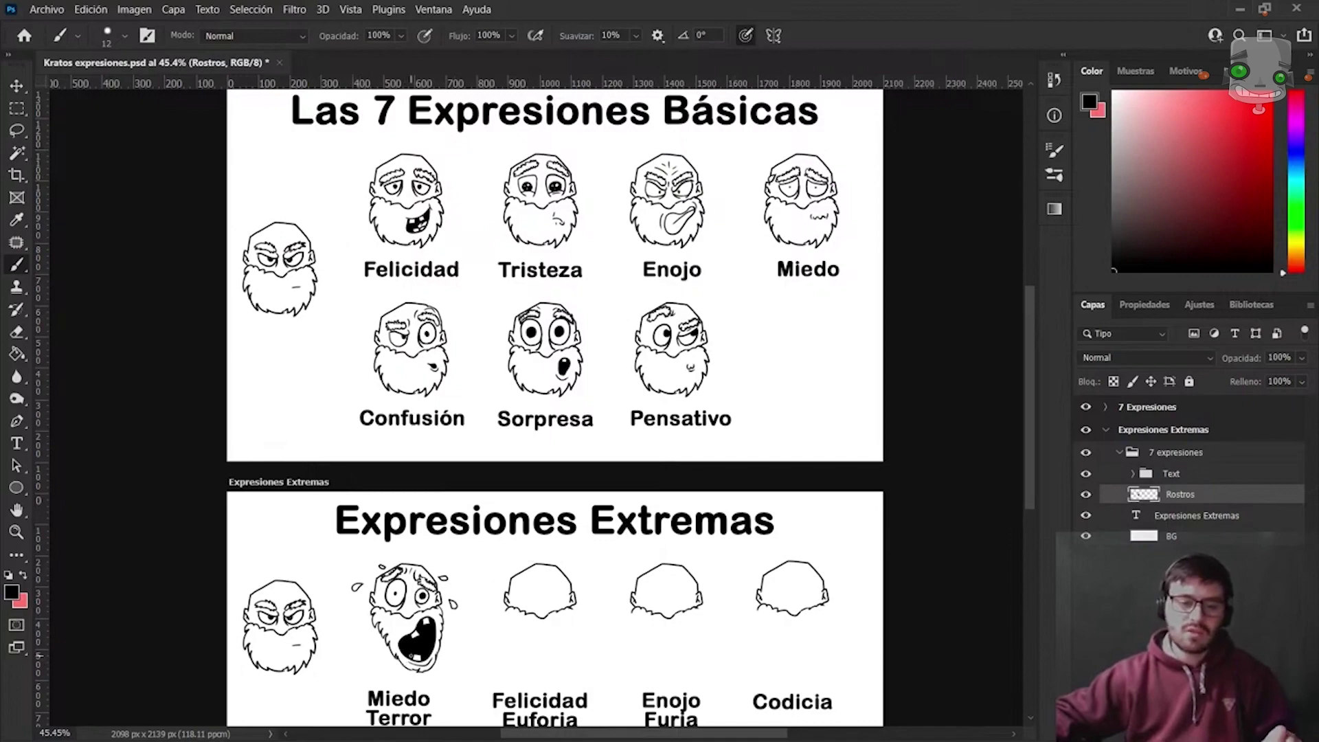
Pan to the Expresiones Extremas board and zoom into the blank Felicidad Euforia head.
{"action": "scroll", "coordinate": [412, 680], "scroll_direction": "up", "scroll_amount": 2}
{"action": "scroll", "coordinate": [412, 680], "scroll_direction": "up", "scroll_amount": 3}
{"action": "scroll", "coordinate": [412, 680], "scroll_direction": "up", "scroll_amount": 2}
{"action": "mouse_move", "coordinate": [647, 632]}
{"action": "left_mouse_down"}
{"action": "mouse_move", "coordinate": [731, 443]}
{"action": "mouse_move", "coordinate": [624, 421]}
{"action": "mouse_move", "coordinate": [595, 435]}
{"action": "left_mouse_up"}
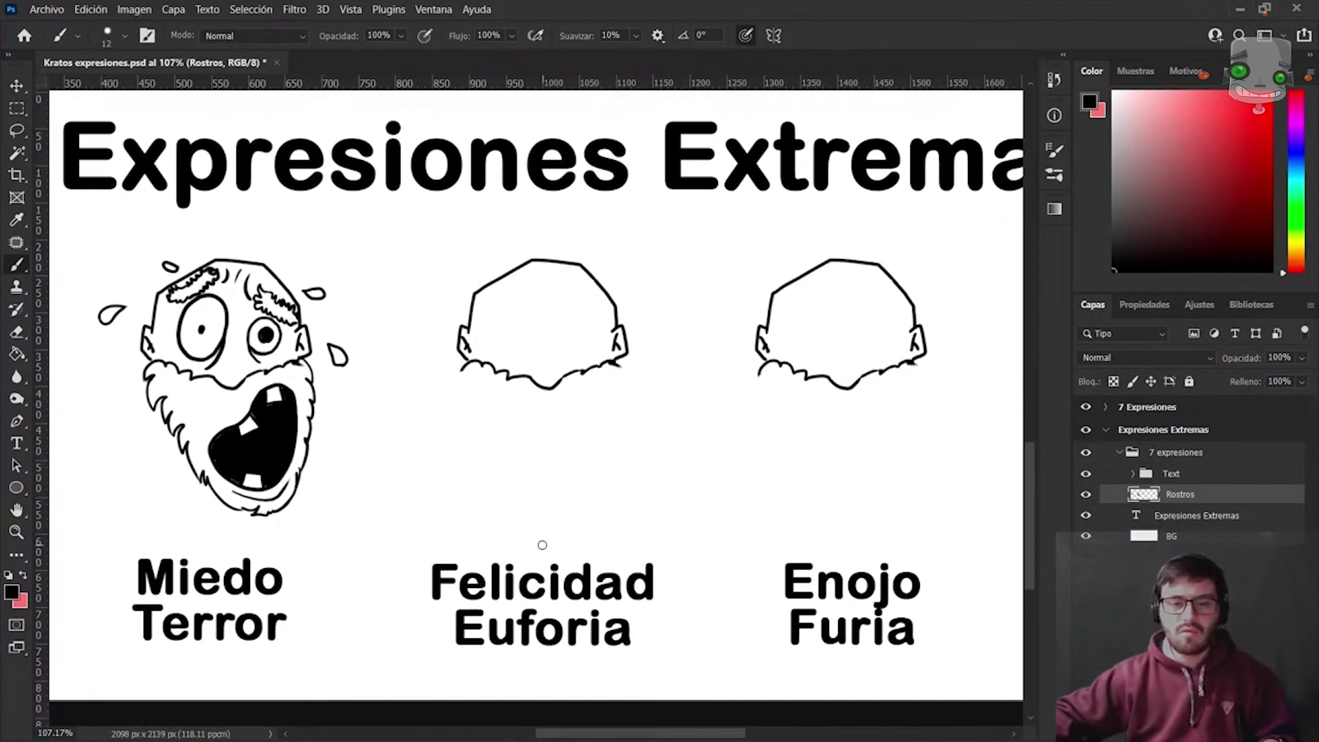
{"action": "scroll", "coordinate": [541, 544], "scroll_direction": "down", "scroll_amount": 3}
{"action": "scroll", "coordinate": [507, 341], "scroll_direction": "up", "scroll_amount": 5}
{"action": "key", "text": "v"}
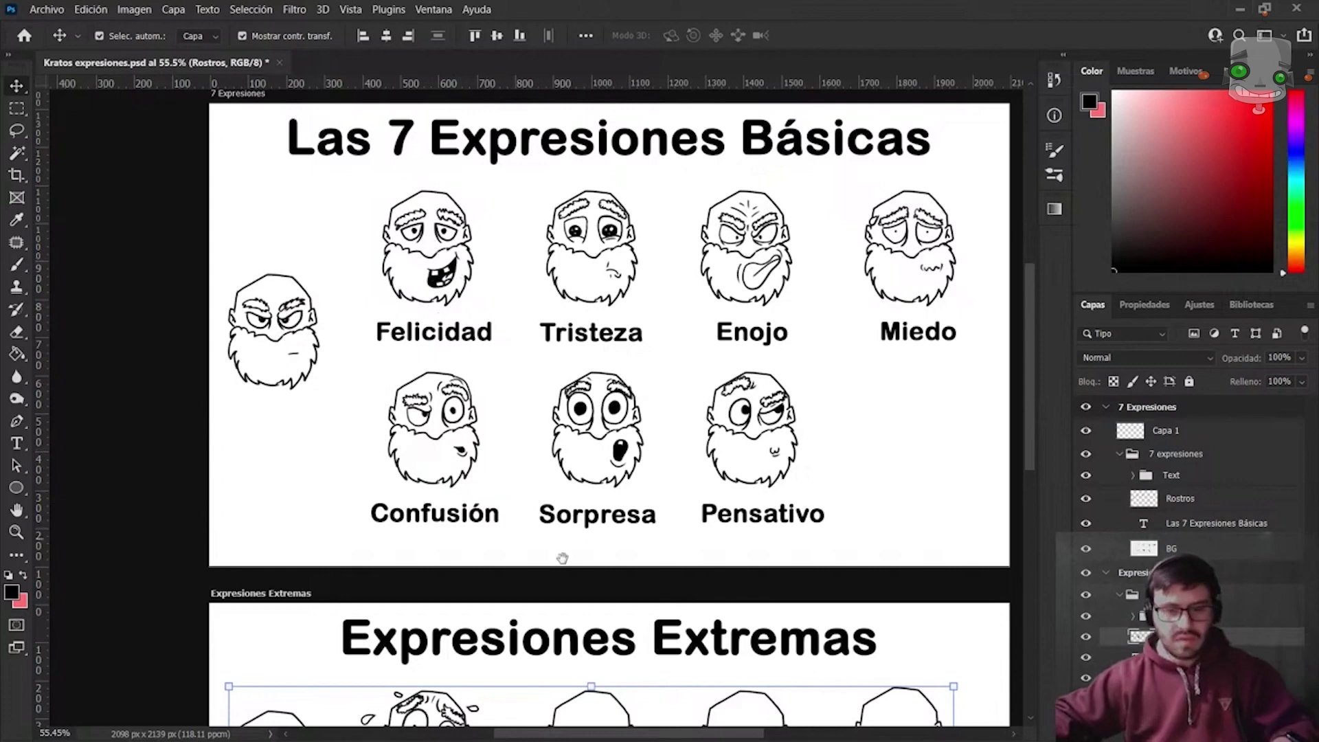
{"action": "left_click_drag", "start_coordinate": [666, 609], "coordinate": [650, 431]}
{"action": "scroll", "coordinate": [650, 431], "scroll_direction": "down", "scroll_amount": 5}
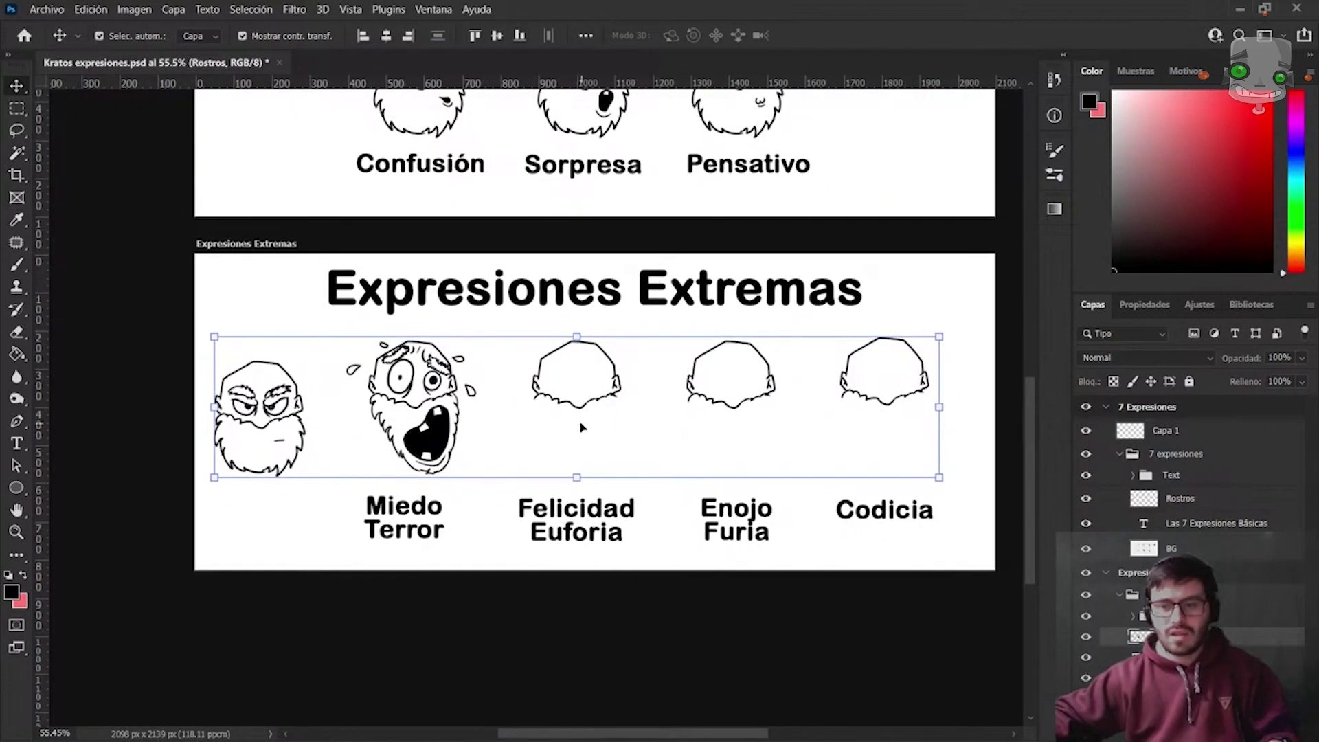
{"action": "scroll", "coordinate": [580, 428], "scroll_direction": "up", "scroll_amount": 3, "text": "alt"}
{"action": "scroll", "coordinate": [580, 427], "scroll_direction": "up", "scroll_amount": 2, "text": "alt"}
{"action": "scroll", "coordinate": [580, 427], "scroll_direction": "up", "scroll_amount": 2, "text": "alt"}
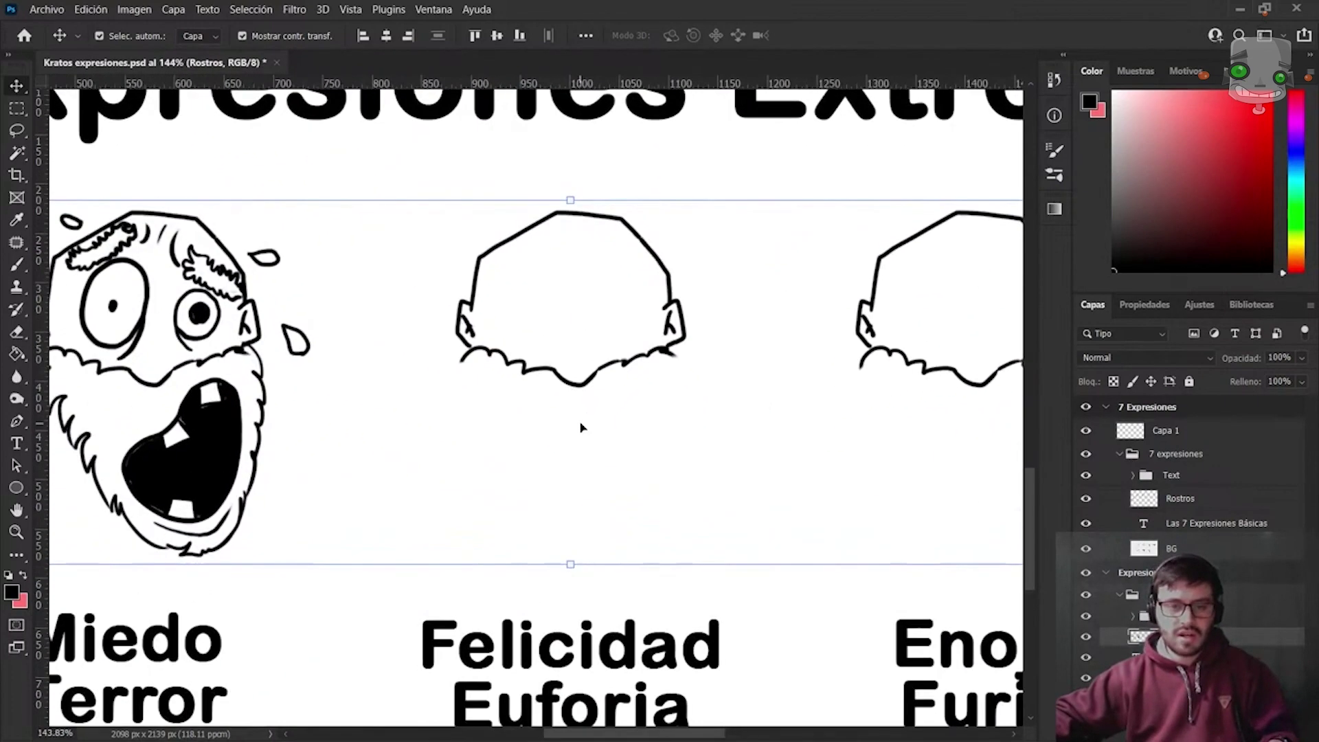
Draw the mouth curve under the Felicidad beard, undoing the stray jaw strokes.
{"action": "key", "text": "b"}
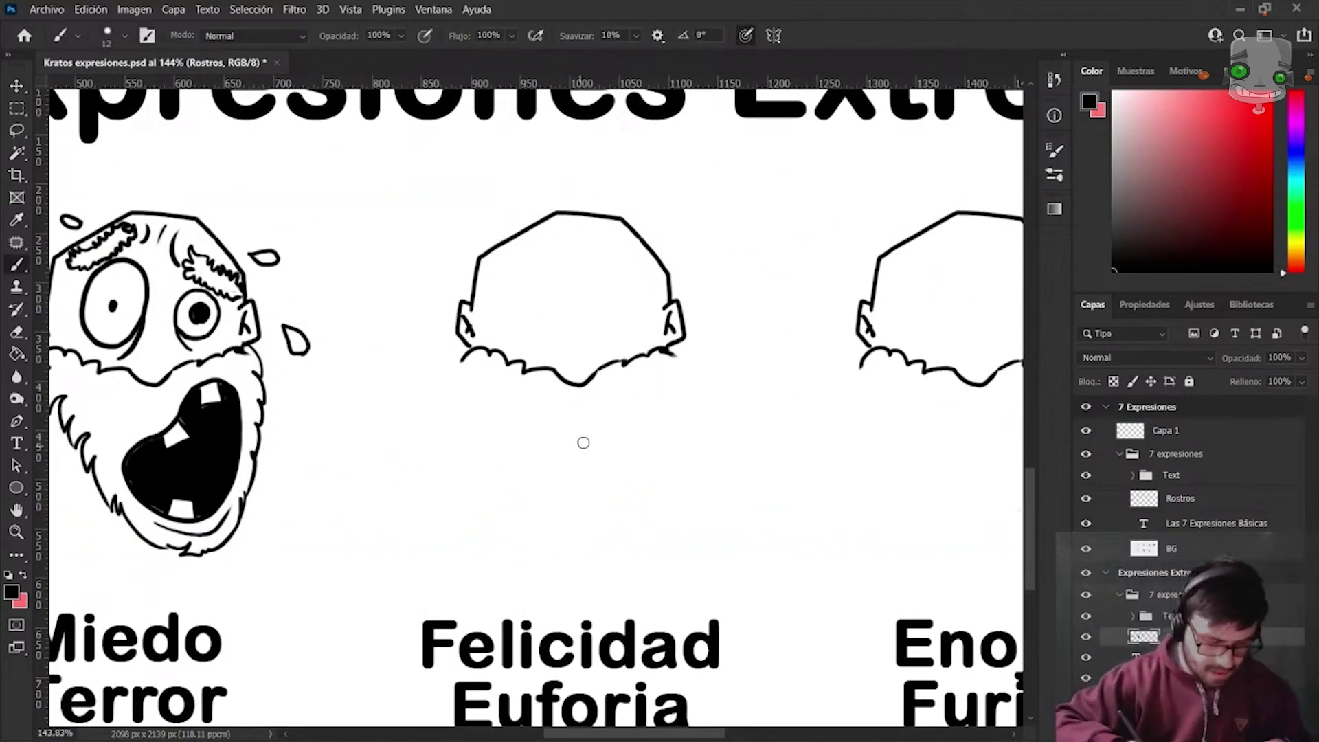
{"action": "left_click_drag", "start_coordinate": [536, 410], "coordinate": [601, 407]}
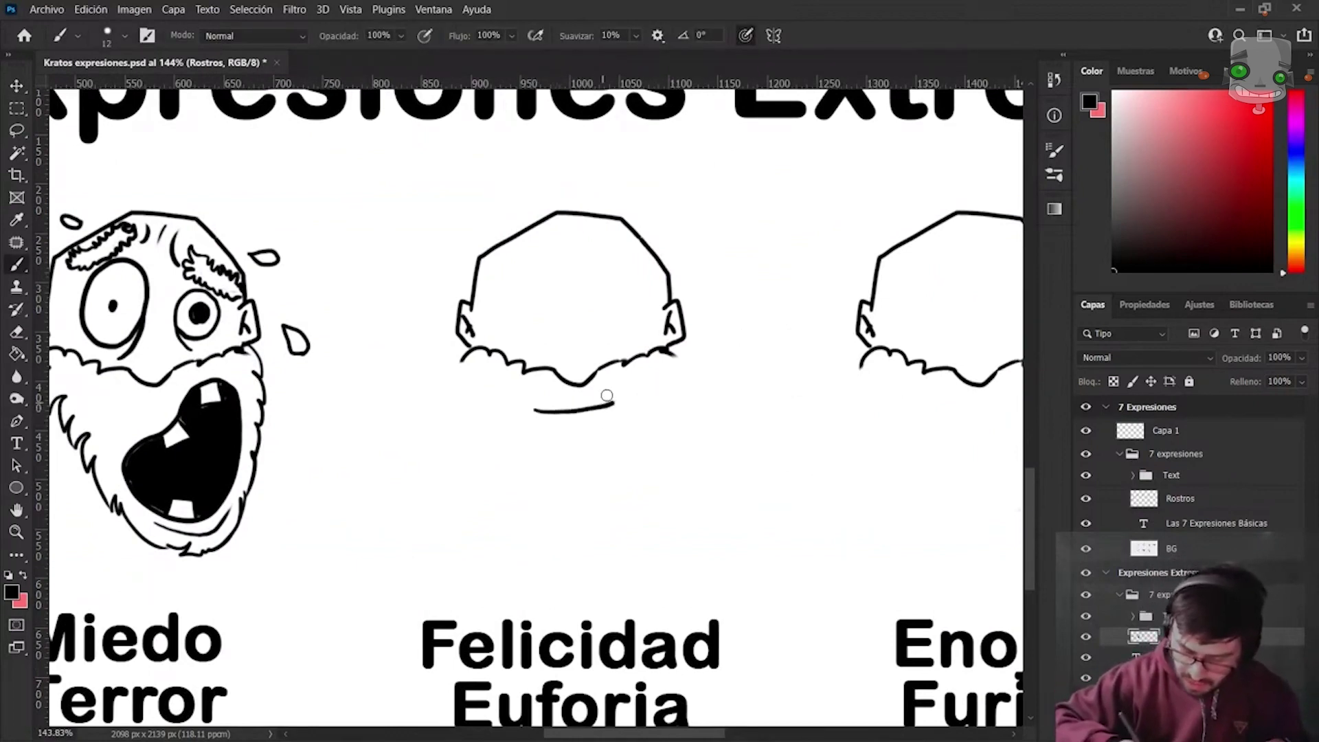
{"action": "key", "text": "ctrl+z"}
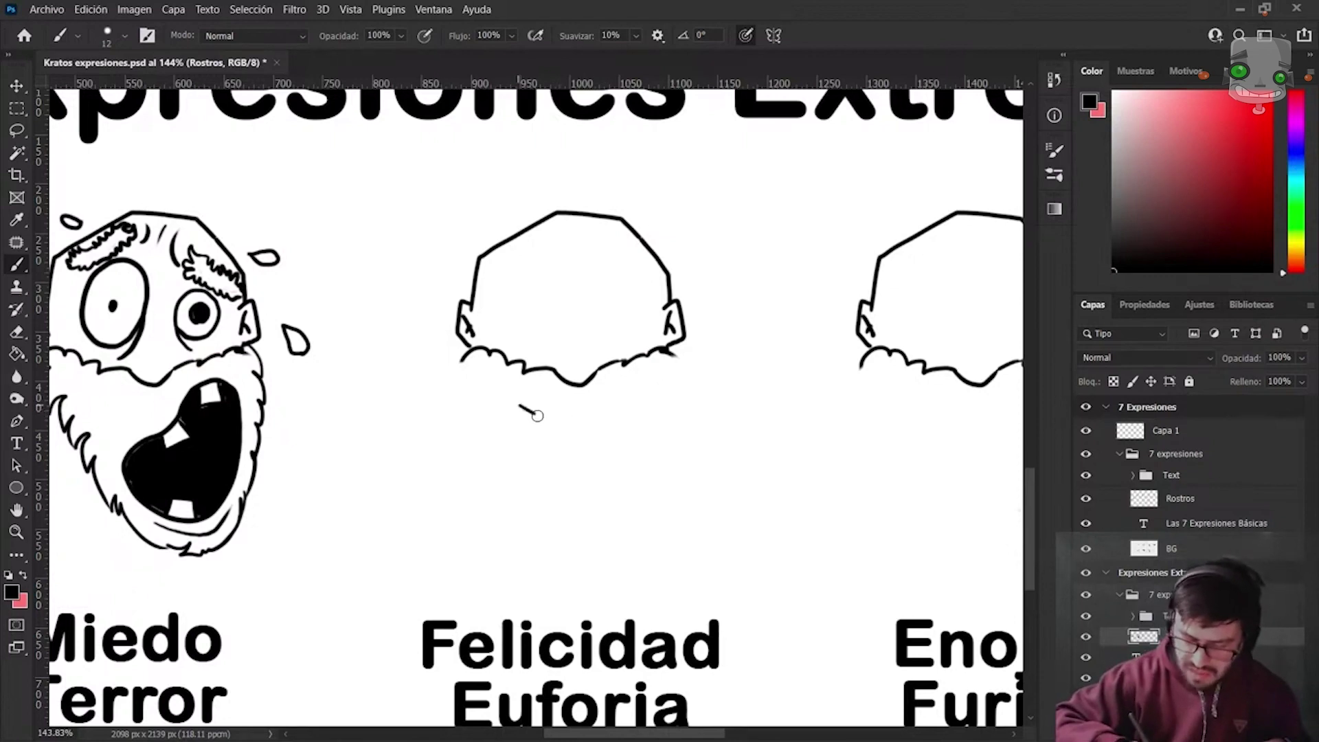
{"action": "mouse_move", "coordinate": [537, 416]}
{"action": "left_mouse_down"}
{"action": "mouse_move", "coordinate": [627, 412]}
{"action": "mouse_move", "coordinate": [666, 371]}
{"action": "left_mouse_up"}
{"action": "mouse_move", "coordinate": [520, 407]}
{"action": "left_mouse_down"}
{"action": "mouse_move", "coordinate": [529, 461]}
{"action": "mouse_move", "coordinate": [558, 482]}
{"action": "mouse_move", "coordinate": [652, 411]}
{"action": "left_mouse_up"}
{"action": "left_click_drag", "start_coordinate": [568, 471], "coordinate": [613, 450]}
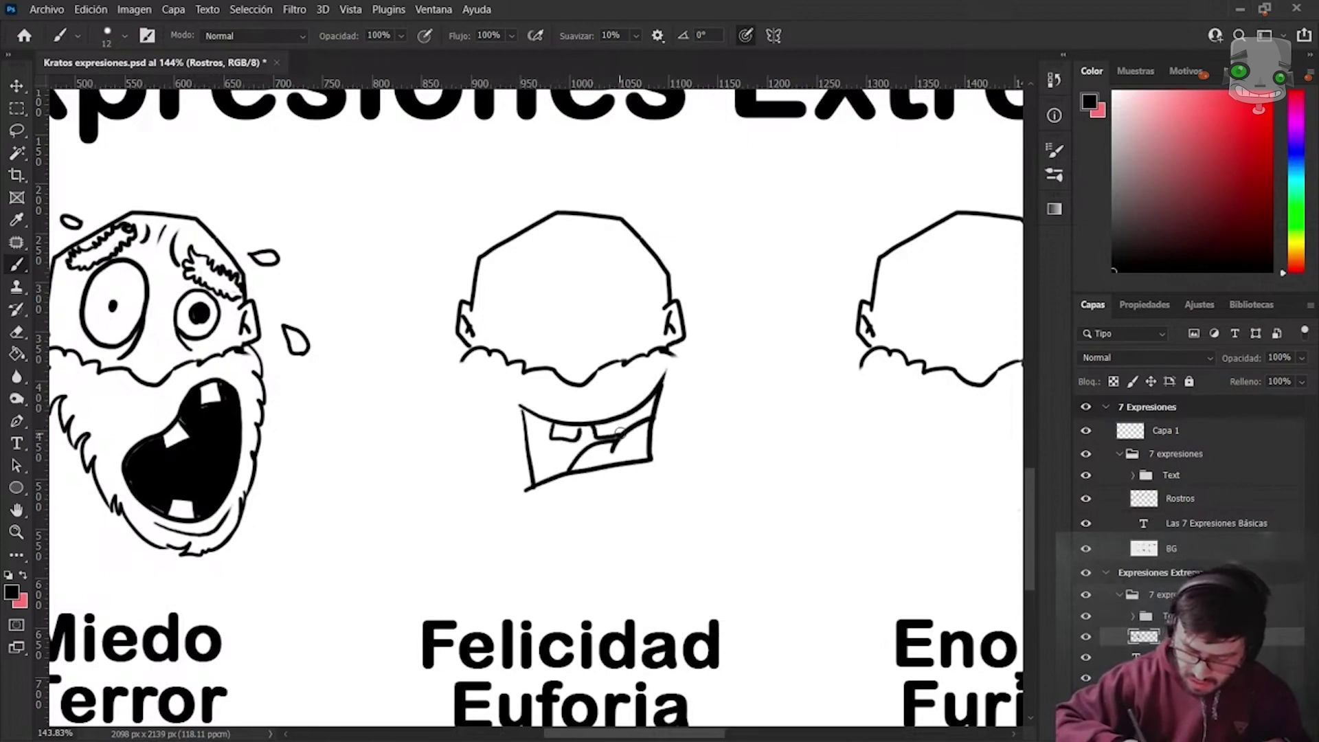
{"action": "key", "text": "ctrl+z"}
{"action": "key", "text": "ctrl+z"}
{"action": "key", "text": "ctrl+z"}
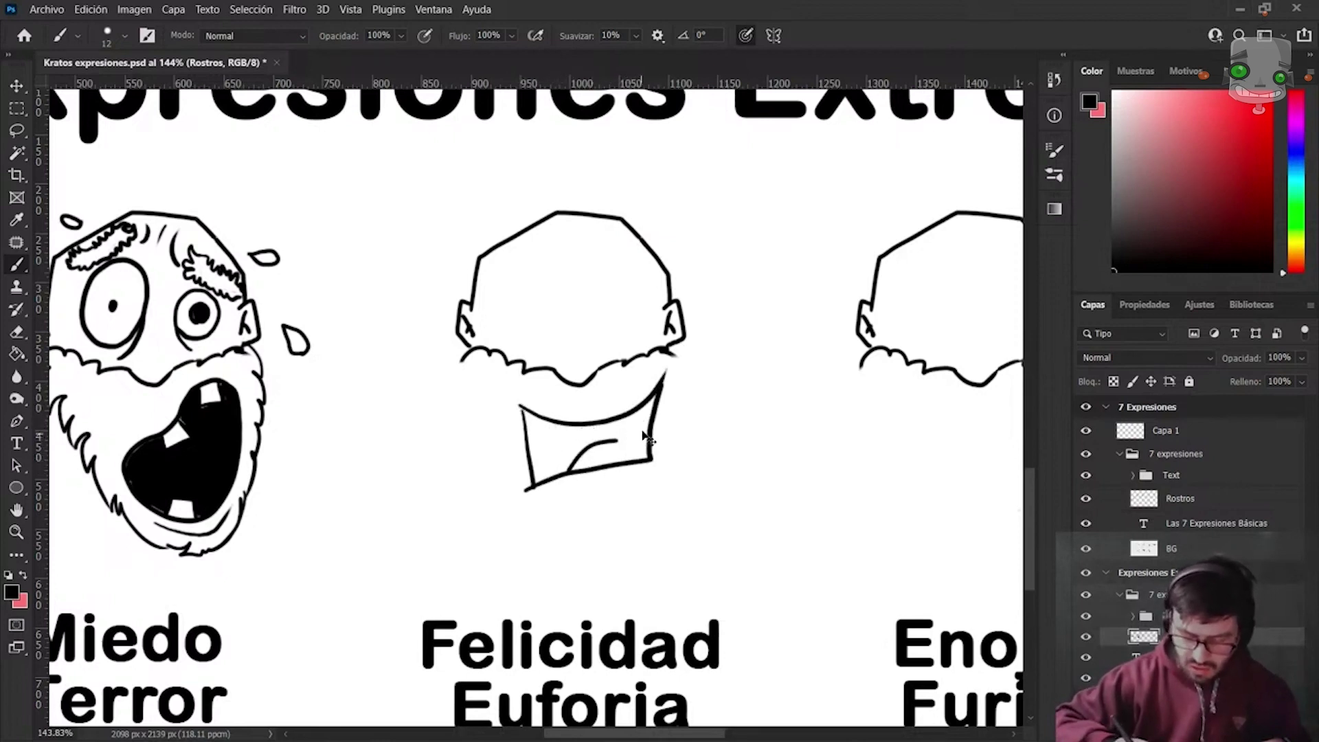
{"action": "key", "text": "ctrl+z"}
{"action": "key", "text": "ctrl+z"}
{"action": "key", "text": "ctrl+z"}
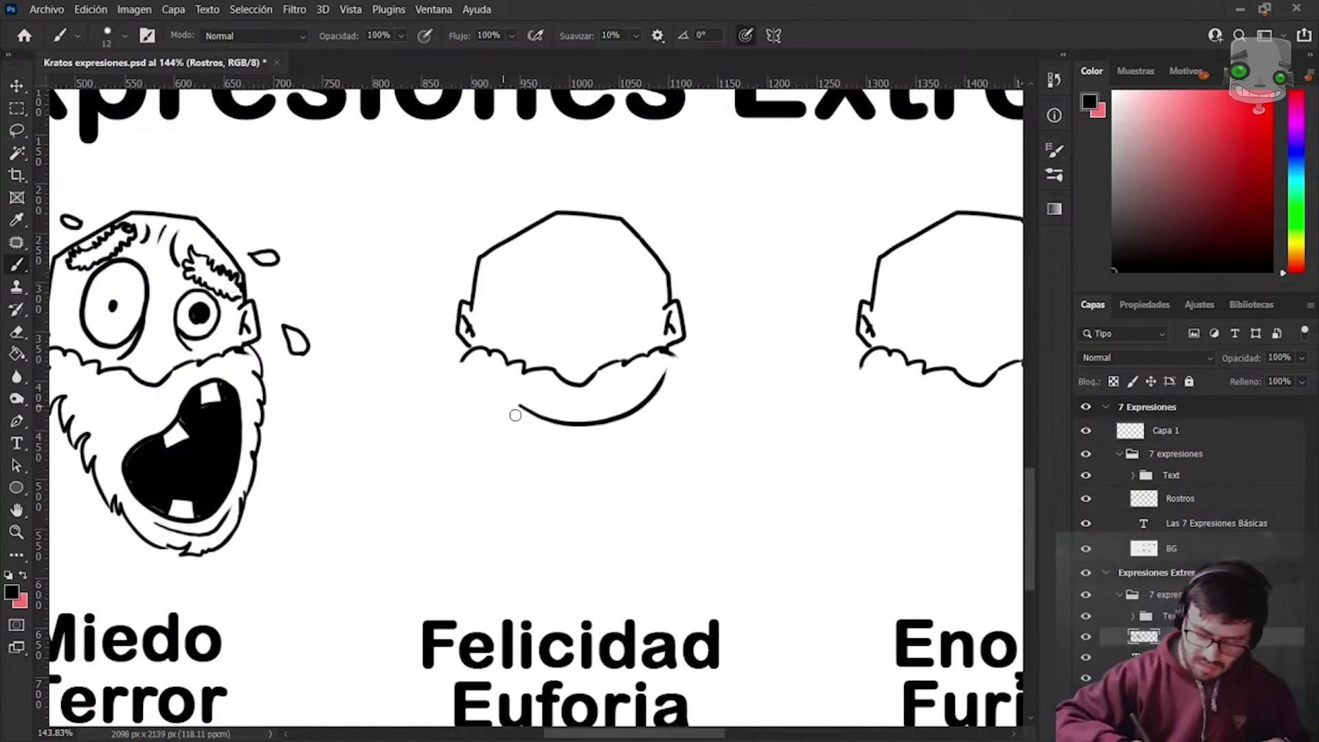
{"action": "key", "text": "ctrl+z"}
Redraw the U-shaped chin line and the inner curve of the open grin.
{"action": "mouse_move", "coordinate": [463, 384]}
{"action": "left_mouse_down"}
{"action": "mouse_move", "coordinate": [525, 436]}
{"action": "mouse_move", "coordinate": [674, 368]}
{"action": "mouse_move", "coordinate": [685, 384]}
{"action": "left_mouse_up"}
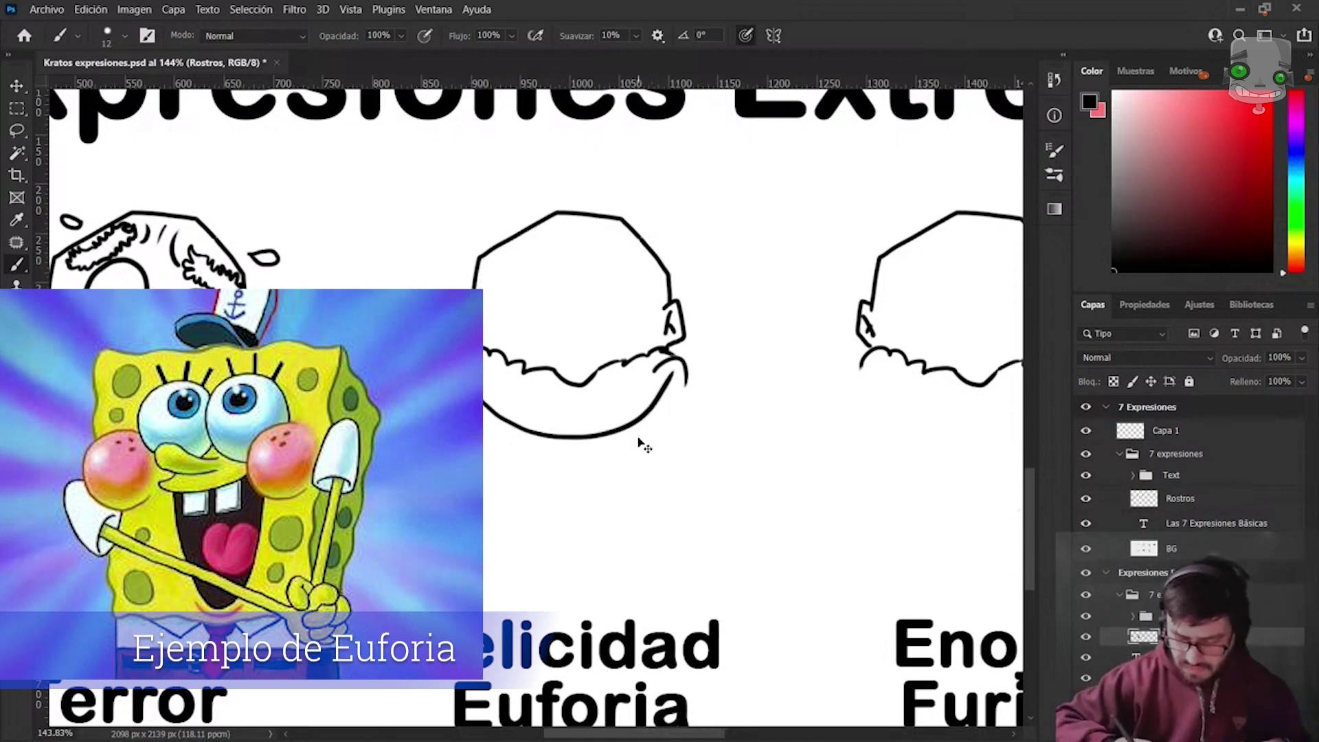
{"action": "key", "text": "ctrl+z"}
{"action": "key", "text": "ctrl+z"}
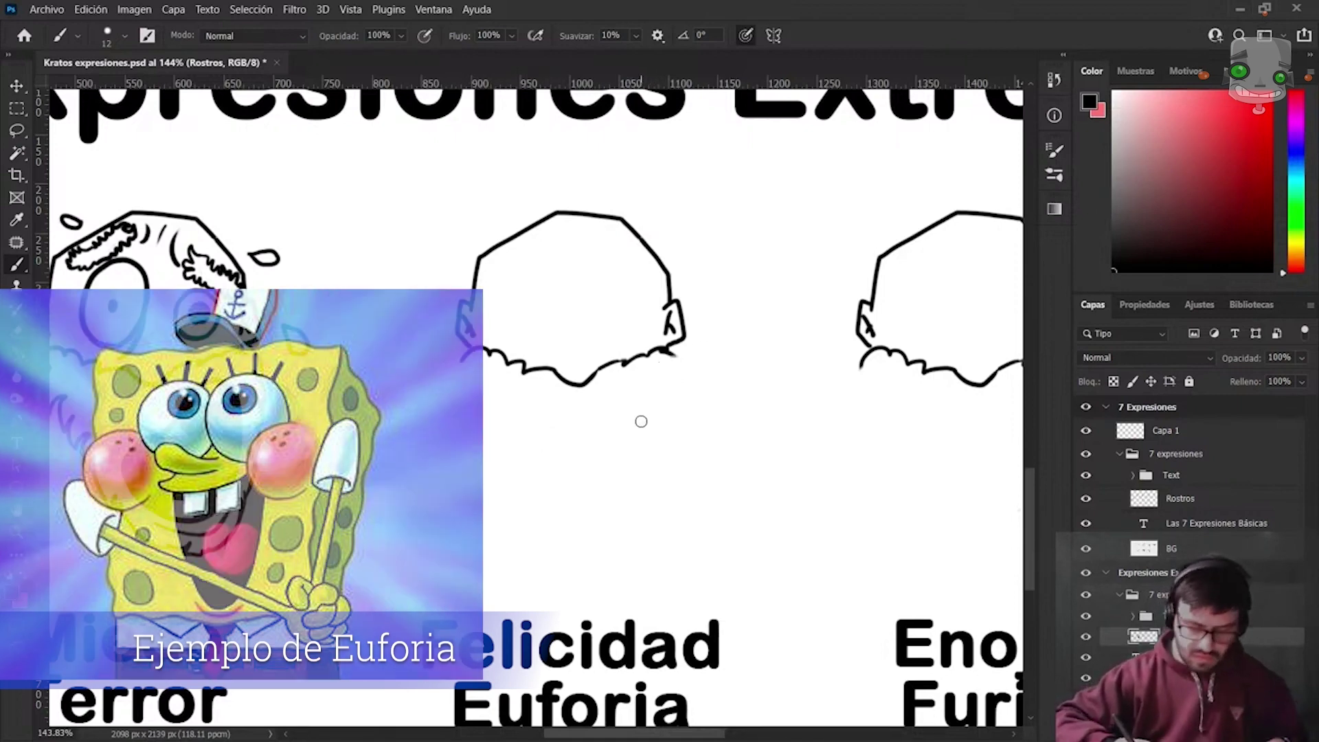
{"action": "mouse_move", "coordinate": [519, 399]}
{"action": "left_mouse_down"}
{"action": "mouse_move", "coordinate": [623, 386]}
{"action": "mouse_move", "coordinate": [663, 365]}
{"action": "left_mouse_up"}
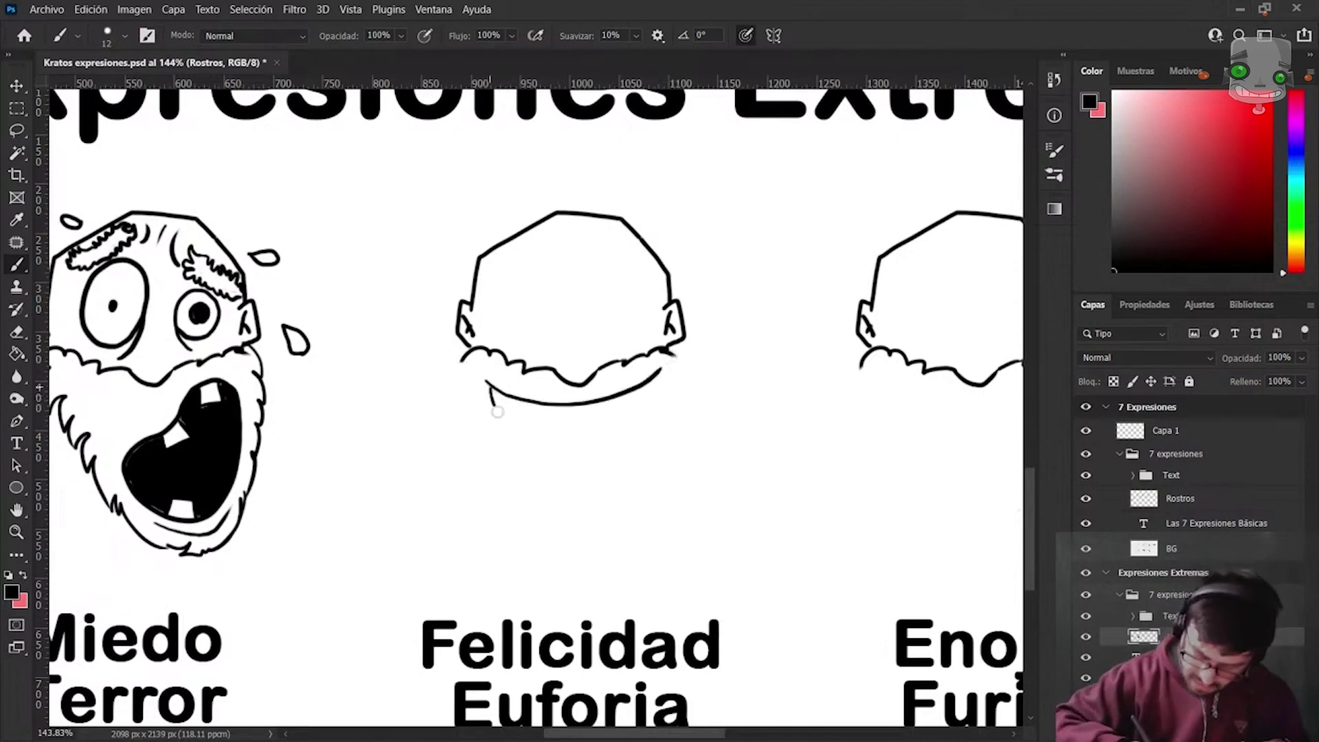
{"action": "mouse_move", "coordinate": [522, 464]}
{"action": "left_mouse_down"}
{"action": "mouse_move", "coordinate": [628, 450]}
{"action": "mouse_move", "coordinate": [673, 412]}
{"action": "left_mouse_up"}
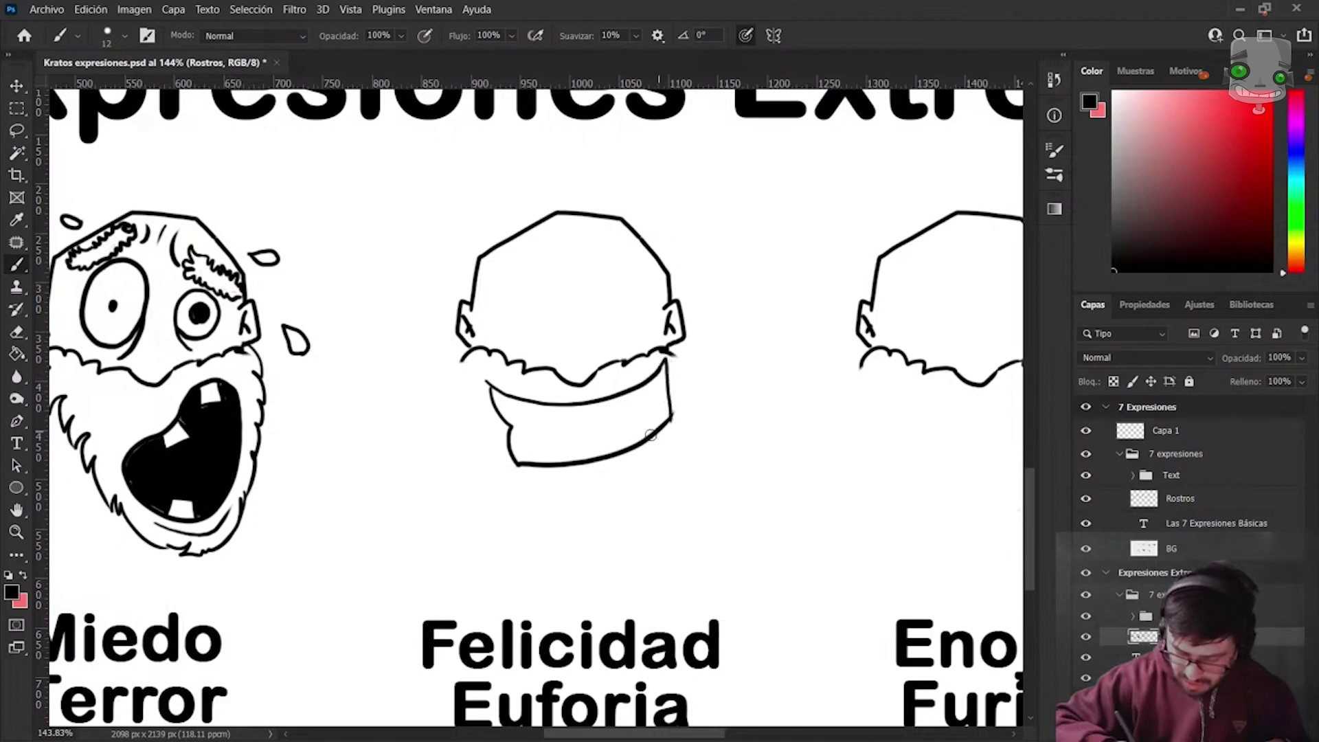
{"action": "mouse_move", "coordinate": [512, 428]}
{"action": "left_mouse_down"}
{"action": "mouse_move", "coordinate": [670, 416]}
{"action": "mouse_move", "coordinate": [673, 439]}
{"action": "left_mouse_up"}
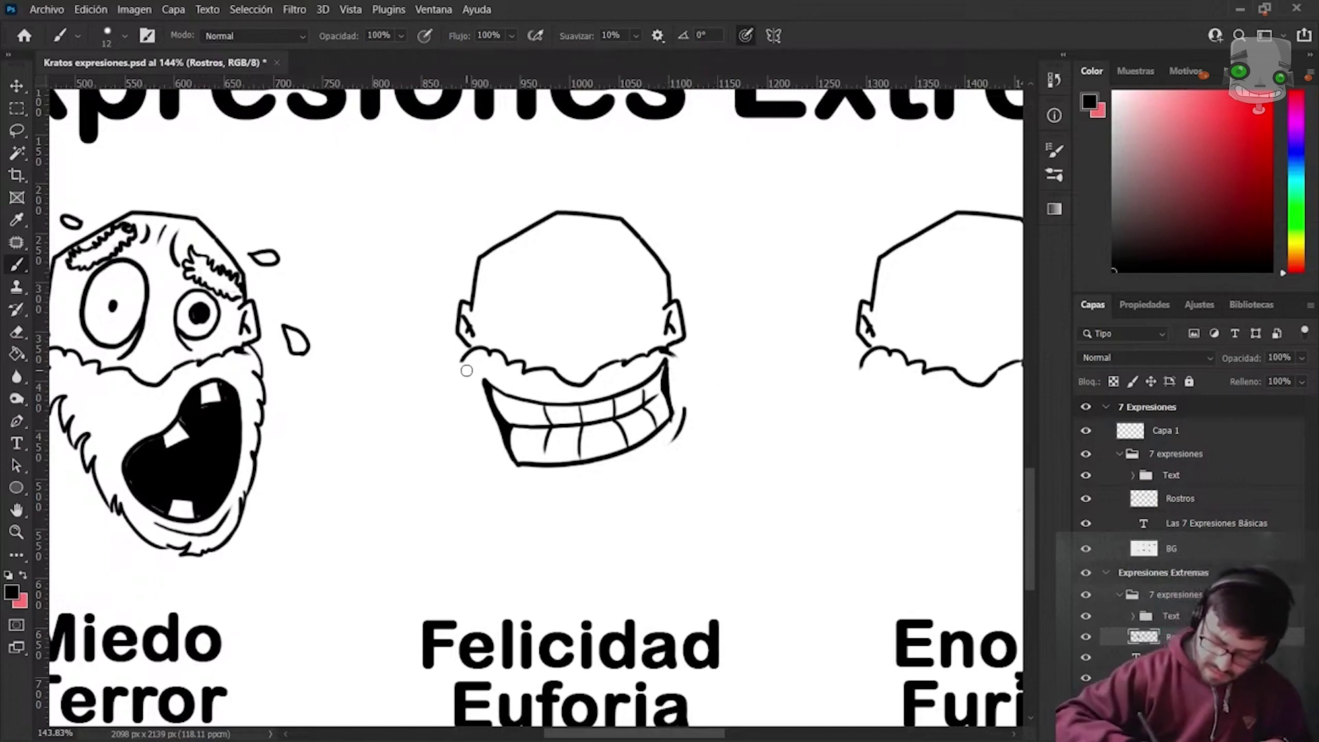
Outline the beard's left side, right edge and bottom-right around the grin.
{"action": "mouse_move", "coordinate": [433, 402]}
{"action": "left_mouse_down"}
{"action": "mouse_move", "coordinate": [498, 498]}
{"action": "mouse_move", "coordinate": [604, 503]}
{"action": "left_mouse_up"}
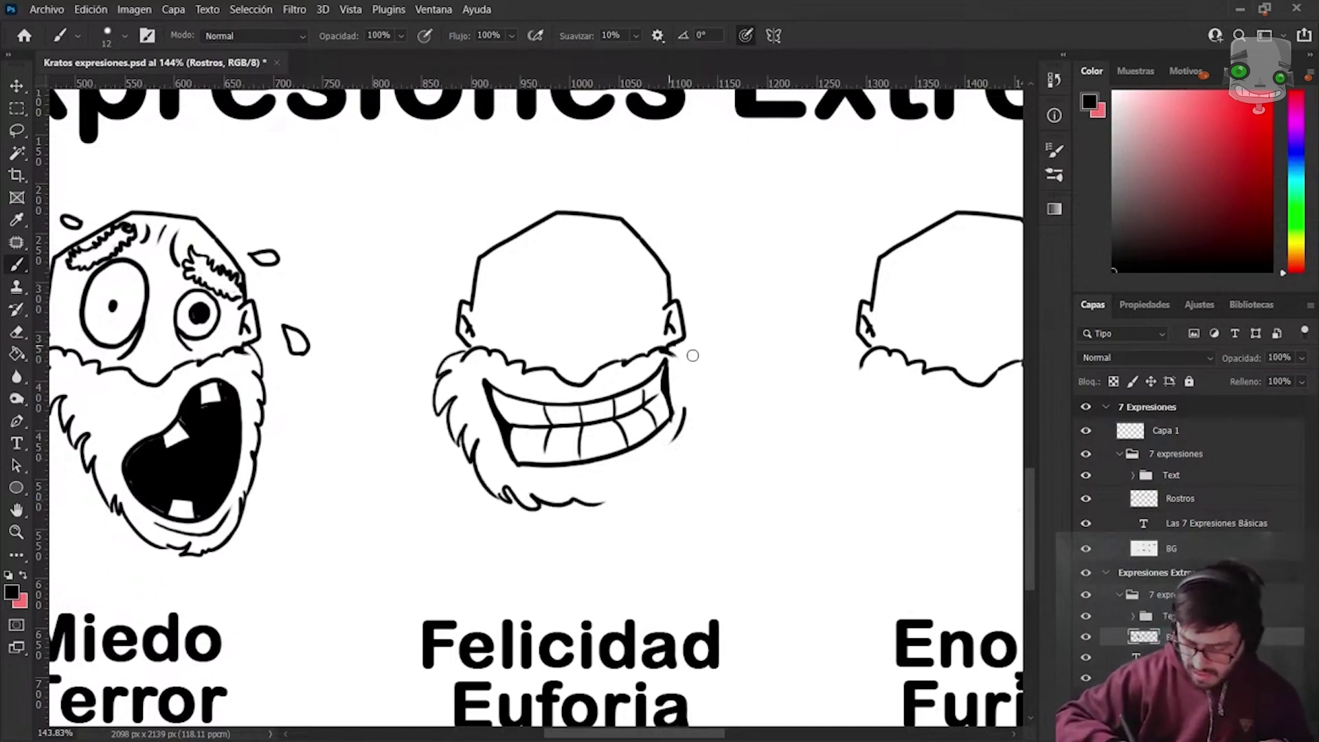
{"action": "left_click_drag", "start_coordinate": [692, 355], "coordinate": [702, 399]}
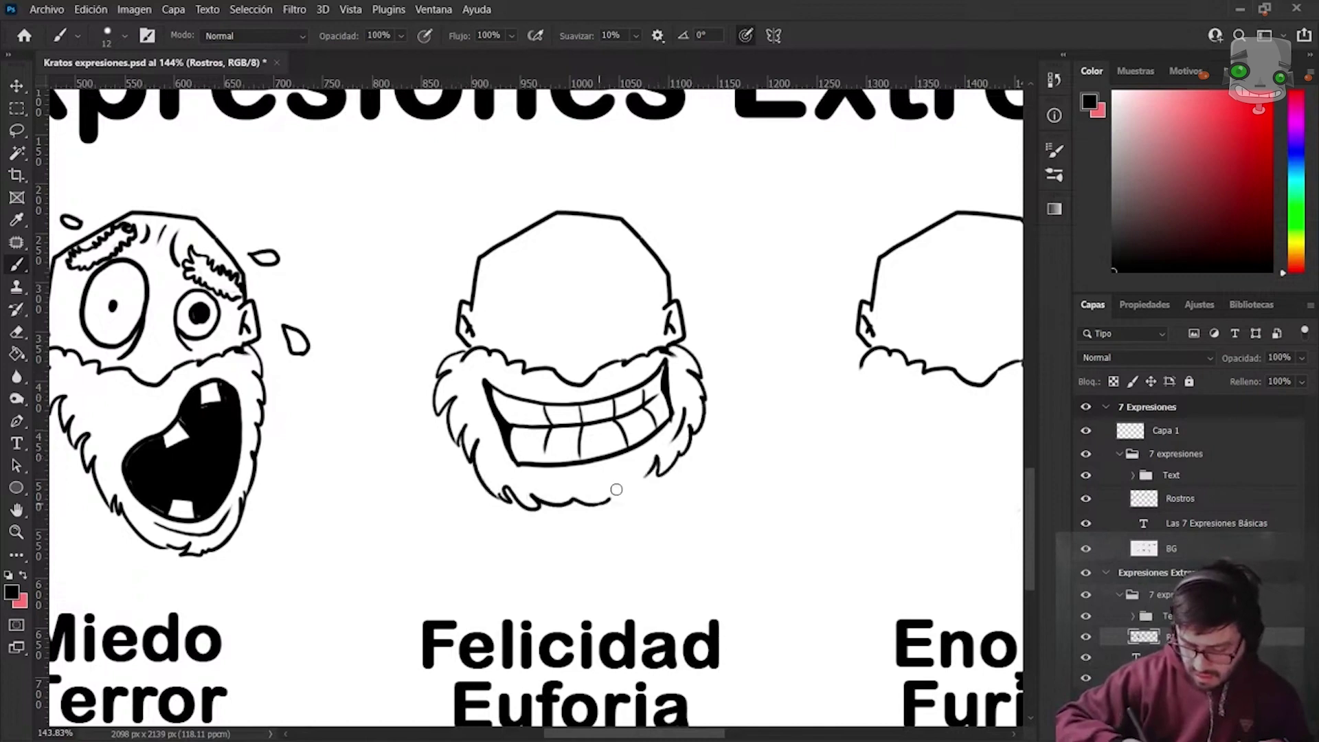
{"action": "mouse_move", "coordinate": [616, 489]}
{"action": "left_mouse_down"}
{"action": "mouse_move", "coordinate": [670, 457]}
{"action": "mouse_move", "coordinate": [684, 426]}
{"action": "left_mouse_up"}
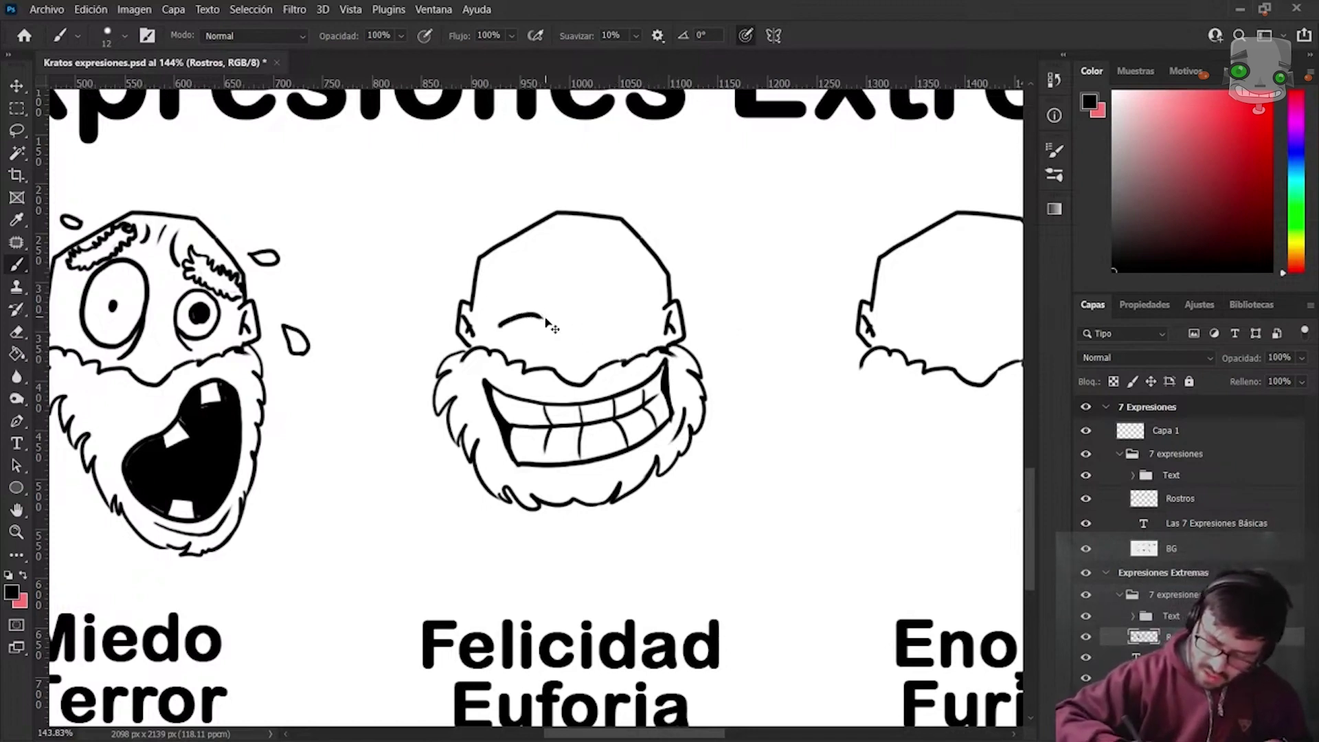
Draw closed-eye arcs with a wrinkle, then sketch a pink guide on the forehead.
{"action": "key", "text": "ctrl+z"}
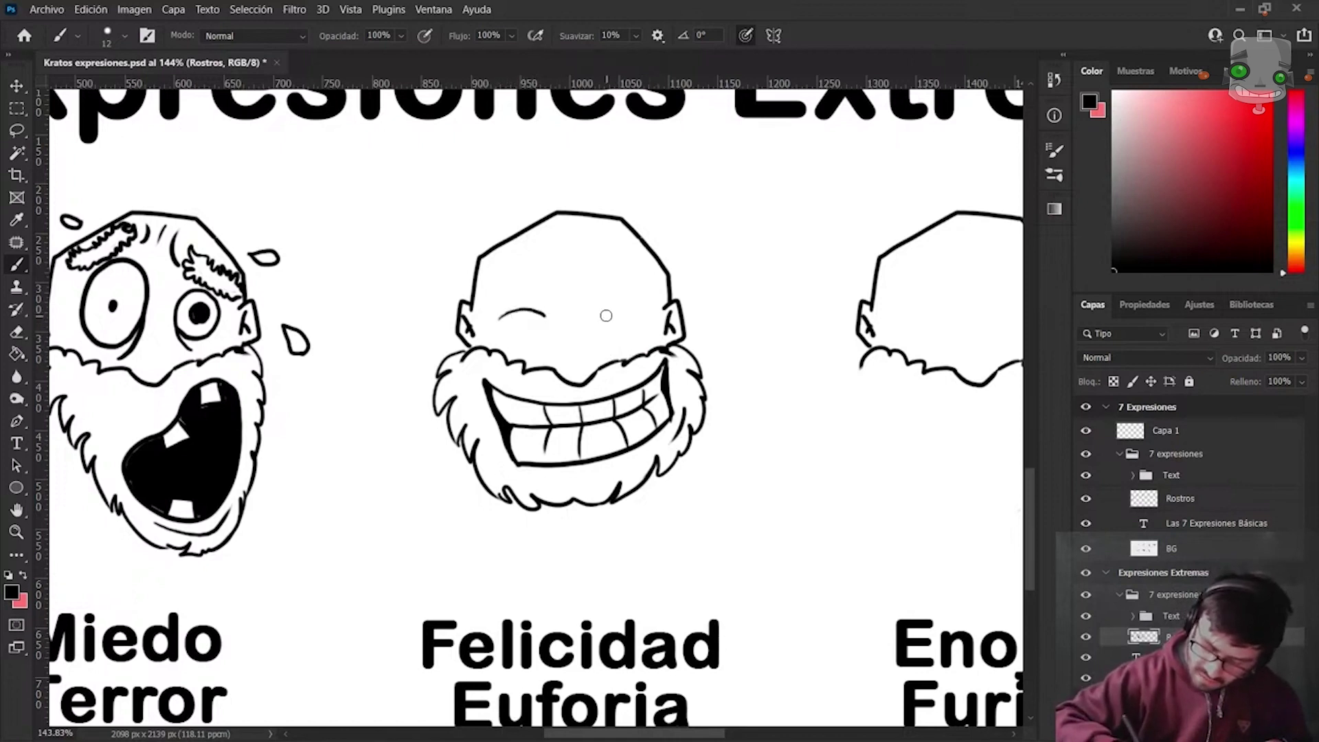
{"action": "key", "text": "ctrl+z"}
{"action": "left_click_drag", "start_coordinate": [496, 325], "coordinate": [653, 313]}
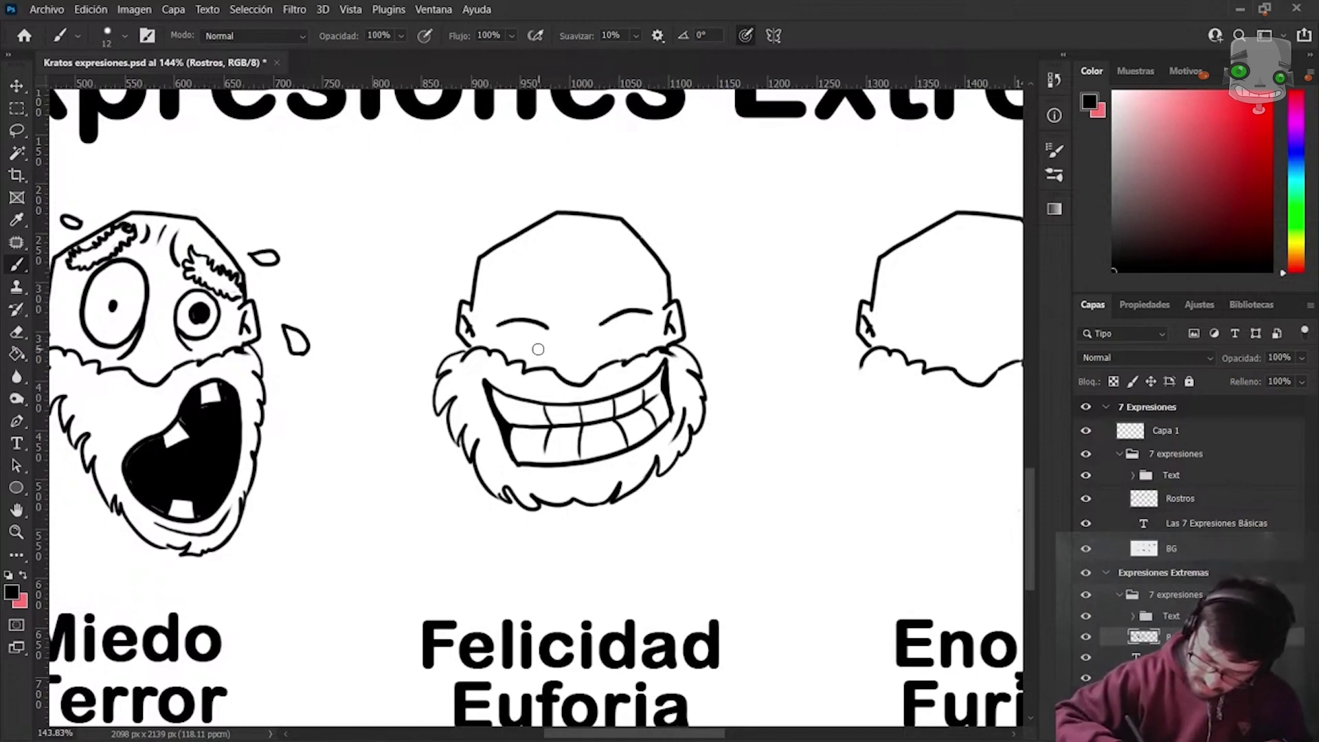
{"action": "mouse_move", "coordinate": [552, 285]}
{"action": "left_mouse_down"}
{"action": "mouse_move", "coordinate": [542, 350]}
{"action": "mouse_move", "coordinate": [500, 324]}
{"action": "left_mouse_up"}
{"action": "key", "text": "ctrl+z"}
{"action": "left_click_drag", "start_coordinate": [647, 296], "coordinate": [653, 314]}
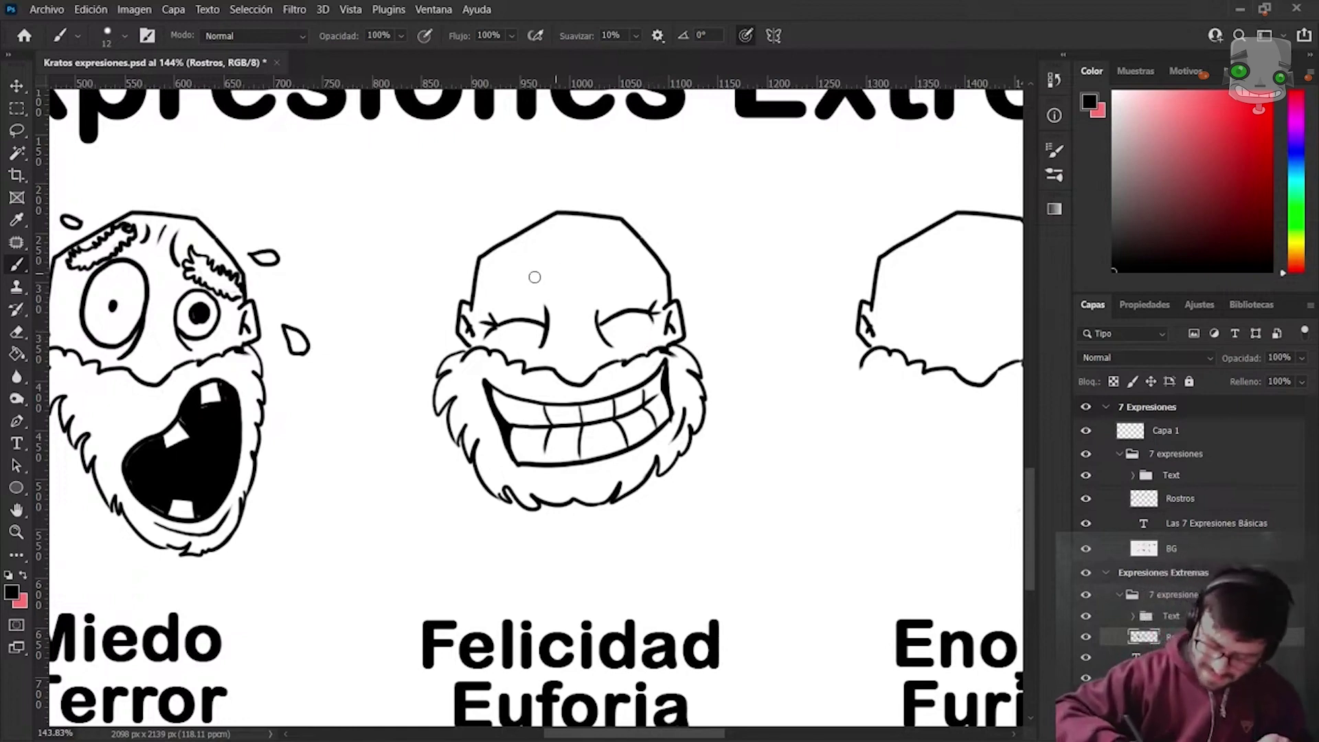
{"action": "key", "text": "x"}
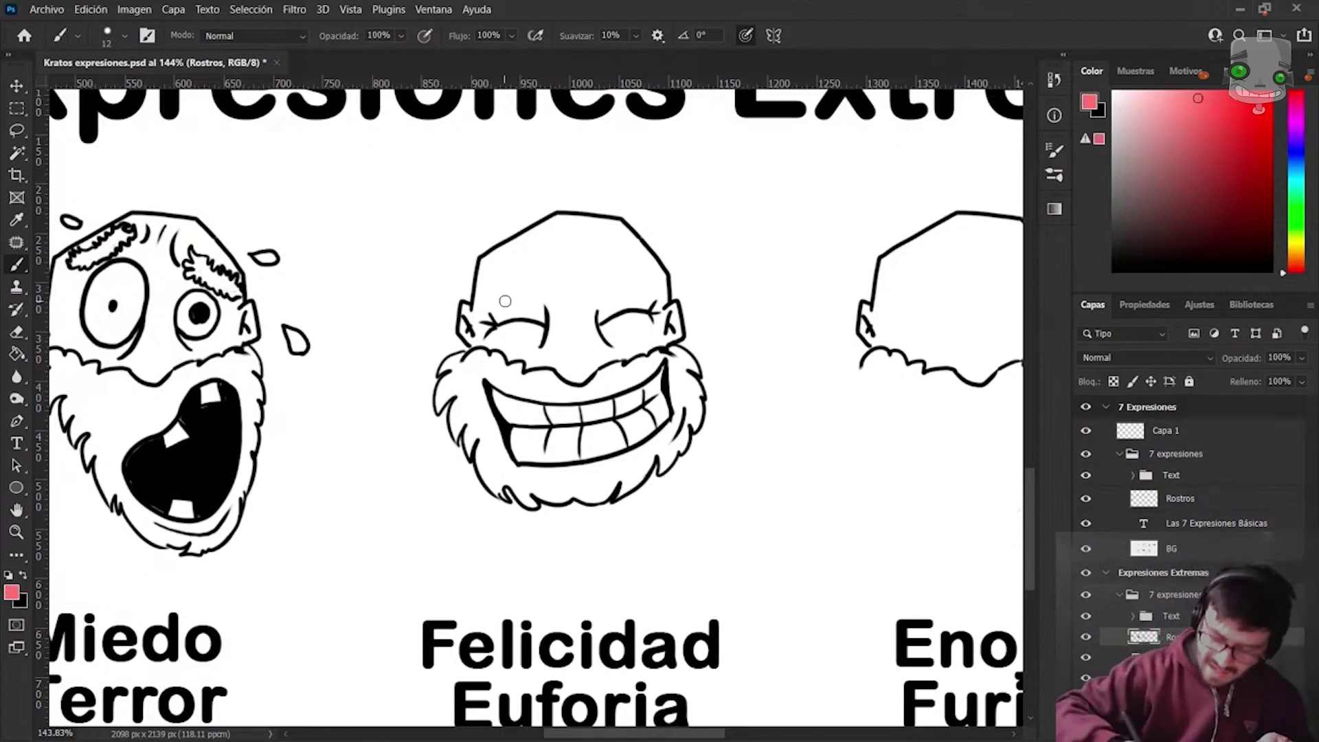
{"action": "left_click_drag", "start_coordinate": [495, 288], "coordinate": [527, 263]}
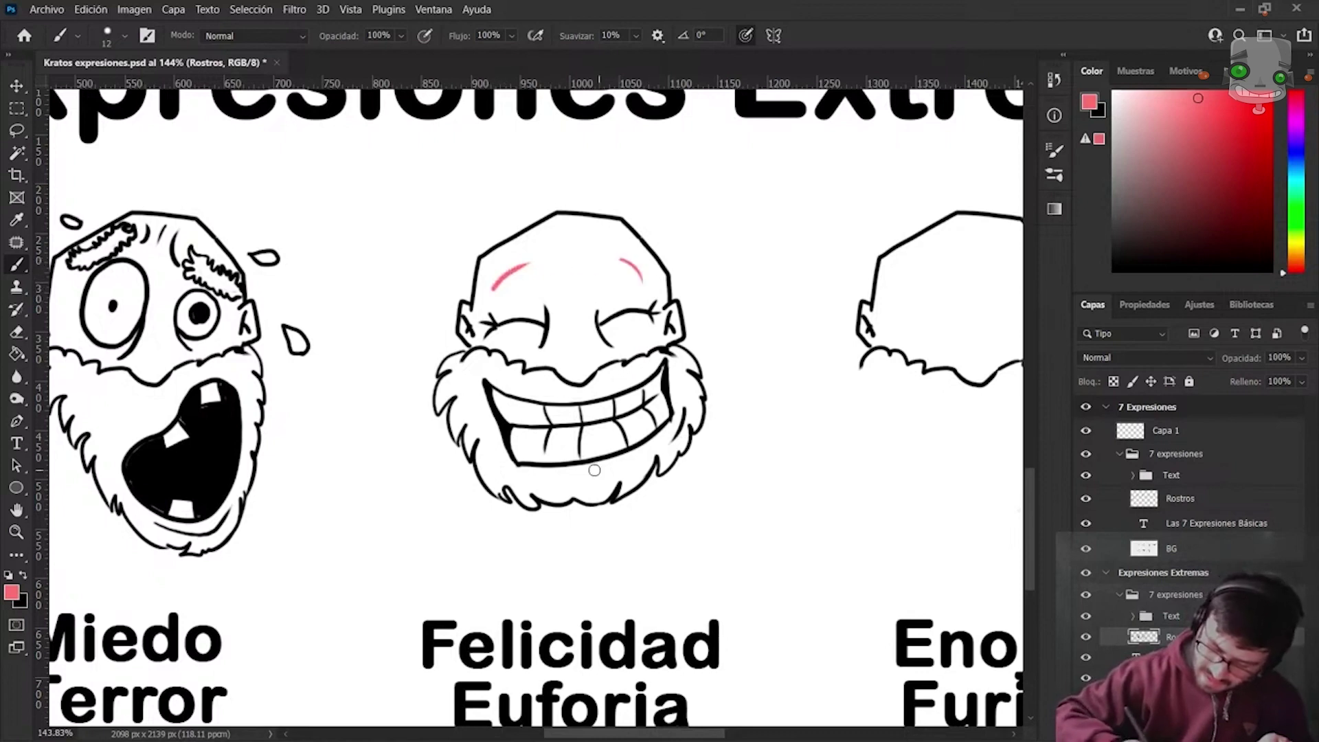
Rework the pink eyebrow guides on the left and right forehead, returning to black.
{"action": "key", "text": "ctrl+z"}
{"action": "left_click_drag", "start_coordinate": [481, 276], "coordinate": [509, 256]}
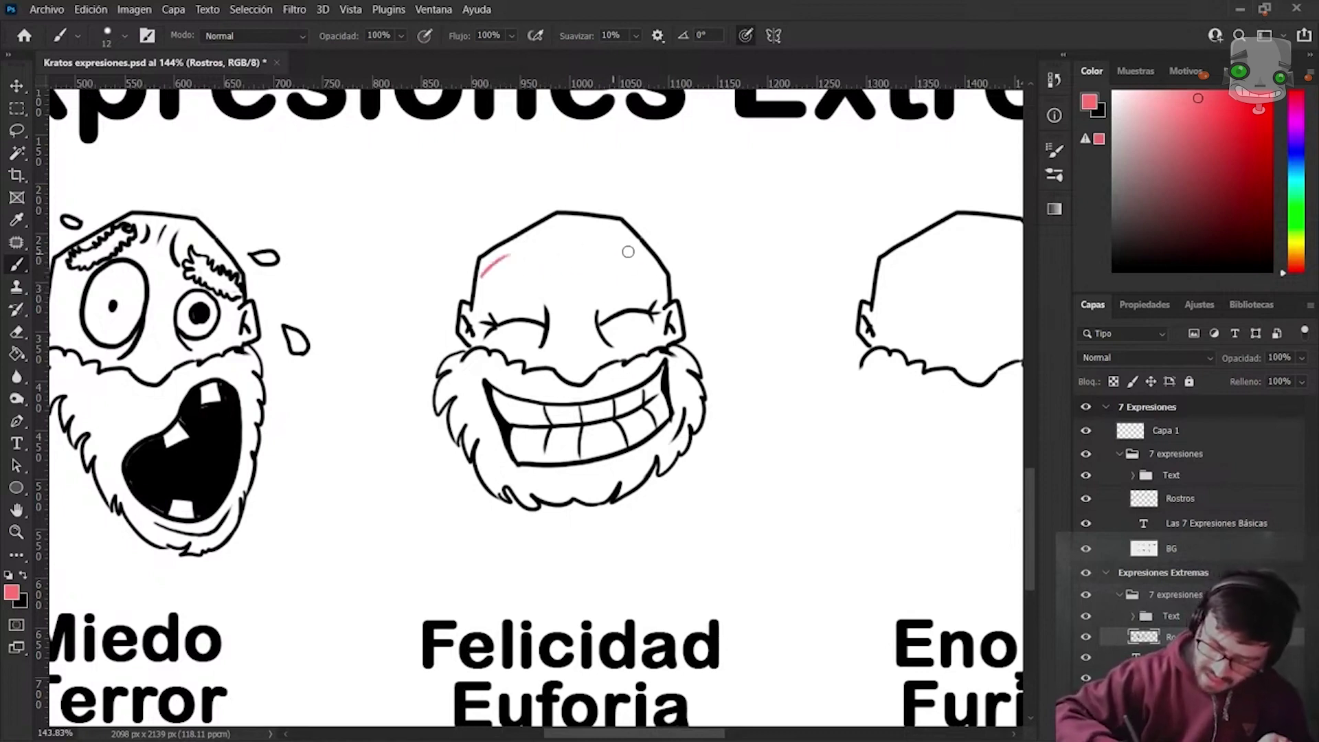
{"action": "left_click_drag", "start_coordinate": [620, 247], "coordinate": [638, 258]}
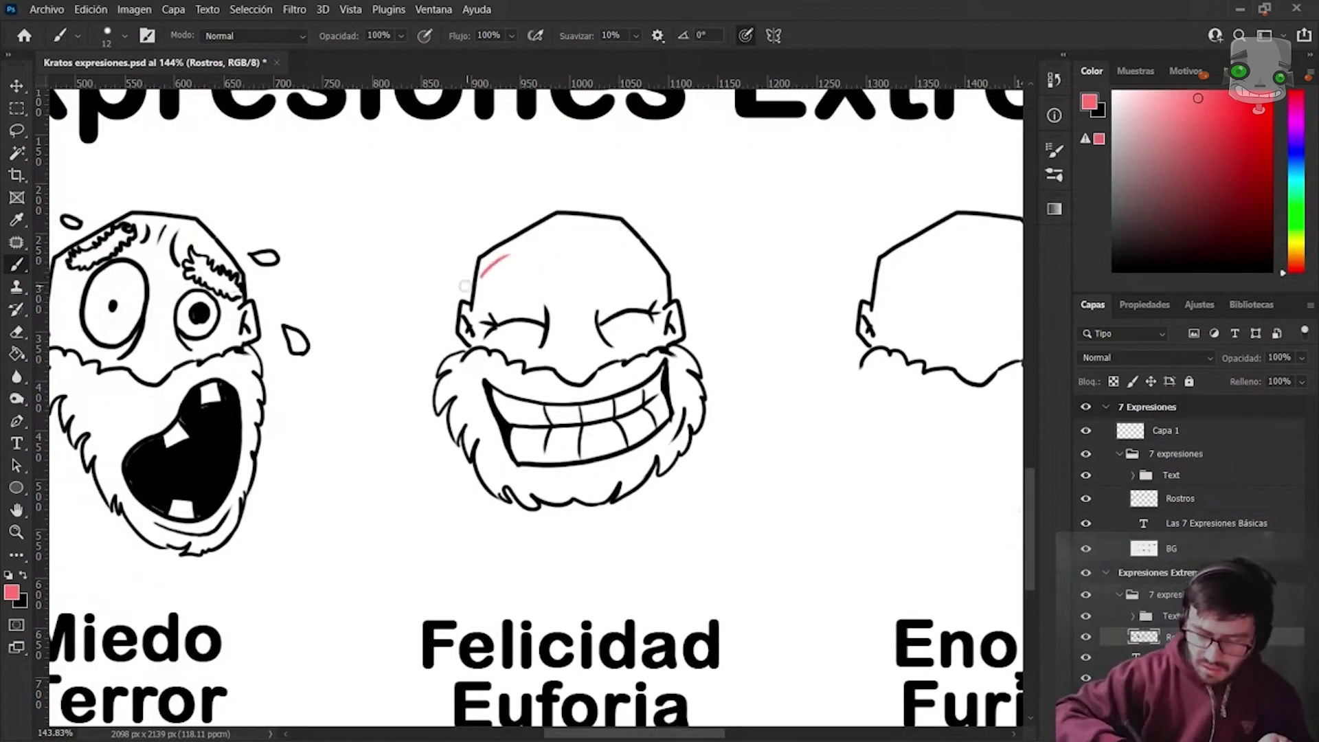
{"action": "left_click_drag", "start_coordinate": [465, 282], "coordinate": [502, 255]}
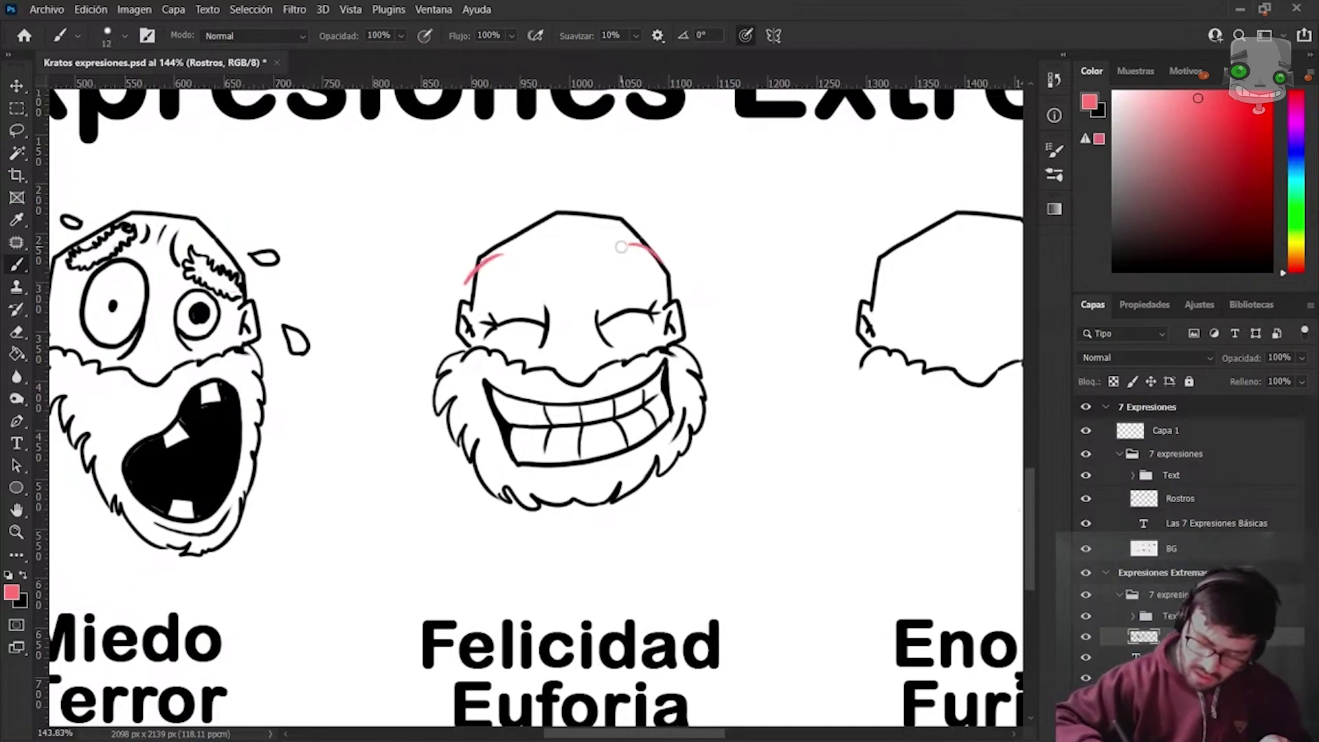
{"action": "key", "text": "ctrl+z"}
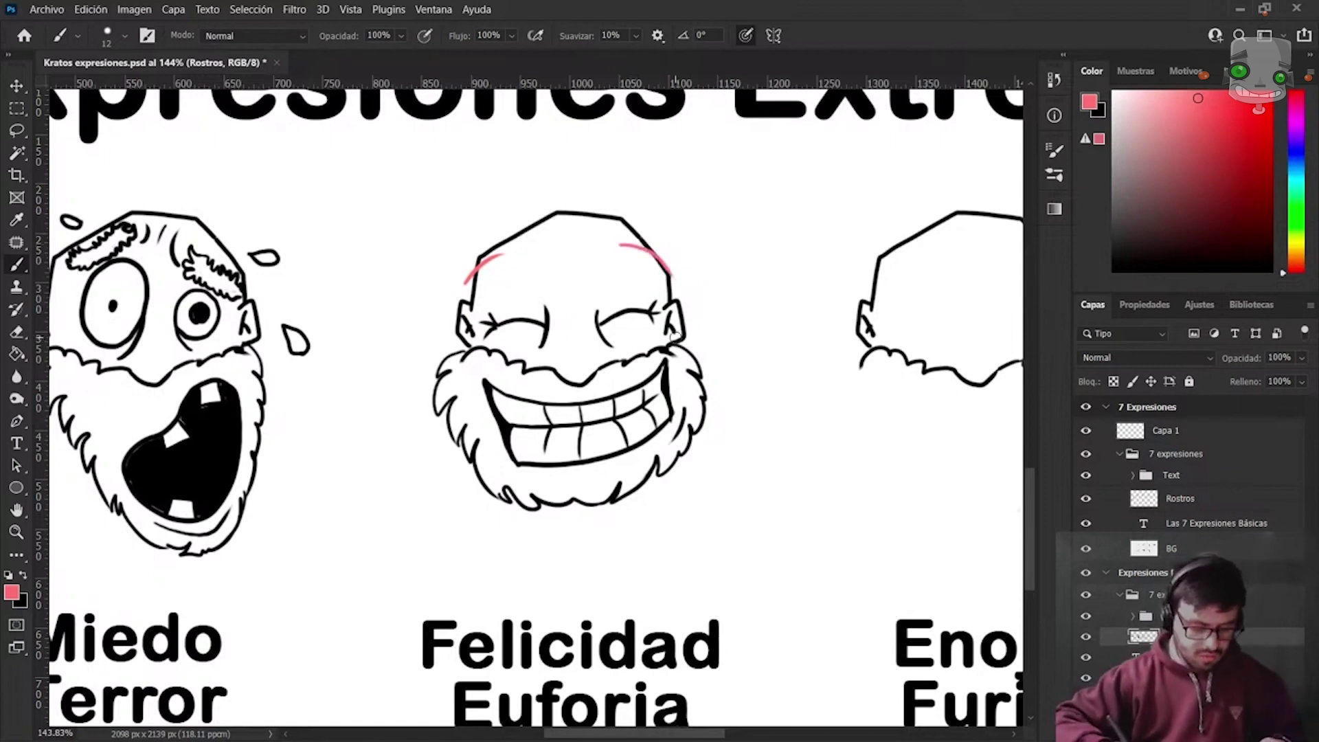
{"action": "left_click_drag", "start_coordinate": [486, 243], "coordinate": [468, 252]}
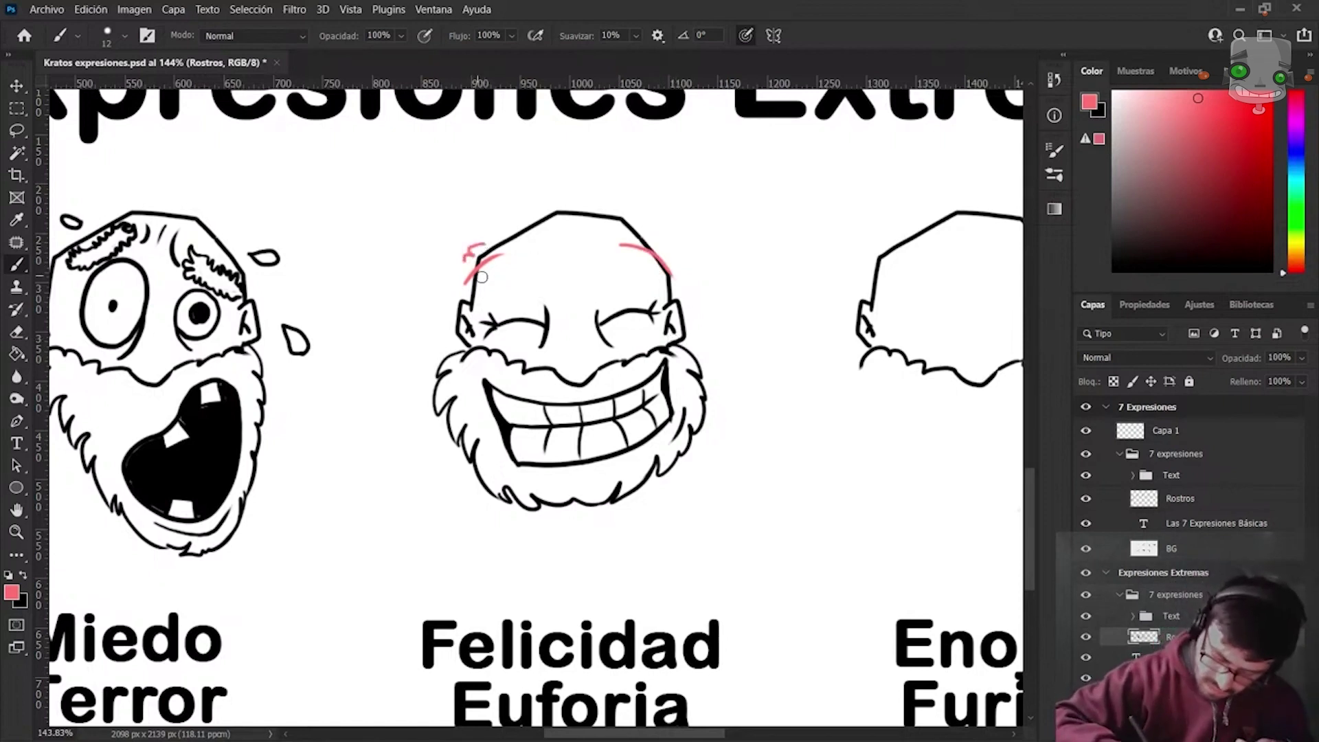
{"action": "key", "text": "ctrl+z"}
{"action": "key", "text": "x"}
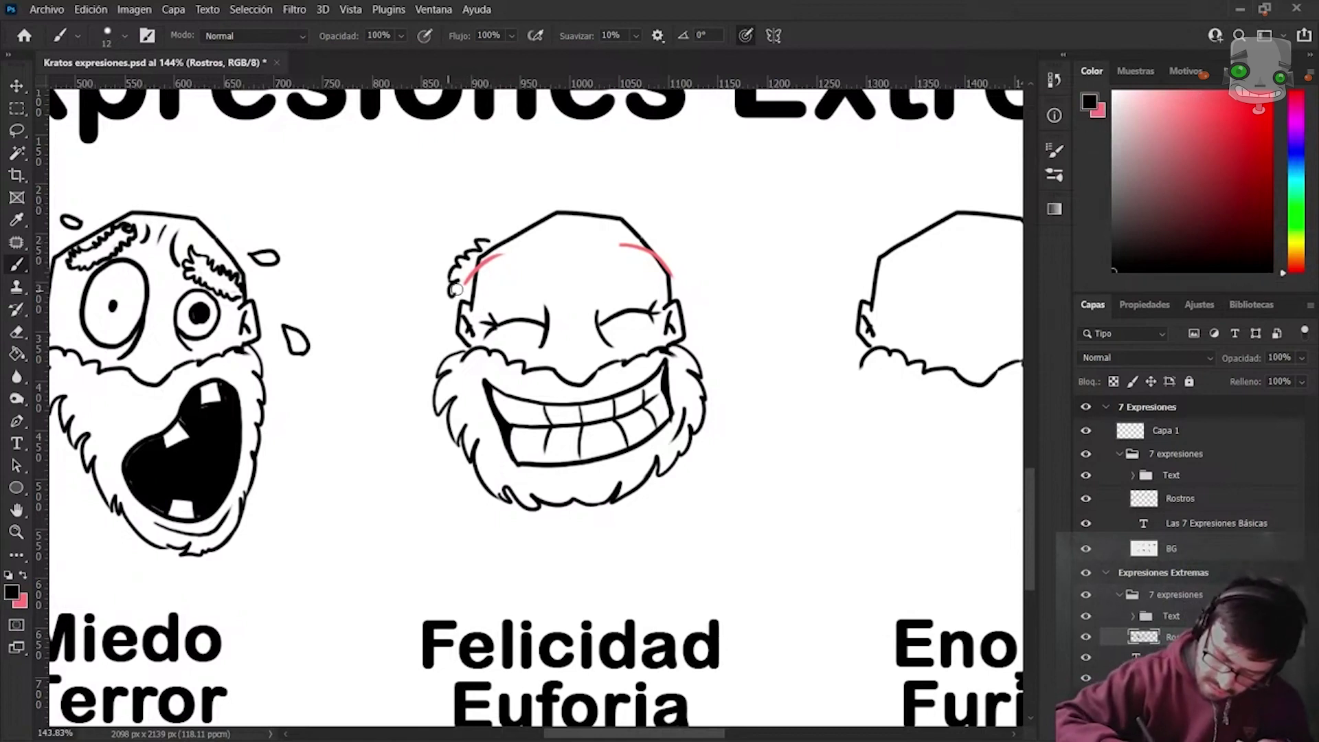
Draw curly black hair over the forehead and erase the pink guide on the right tuft.
{"action": "left_click_drag", "start_coordinate": [456, 289], "coordinate": [521, 246]}
{"action": "mouse_move", "coordinate": [636, 231]}
{"action": "left_mouse_down"}
{"action": "mouse_move", "coordinate": [608, 260]}
{"action": "mouse_move", "coordinate": [641, 236]}
{"action": "left_mouse_up"}
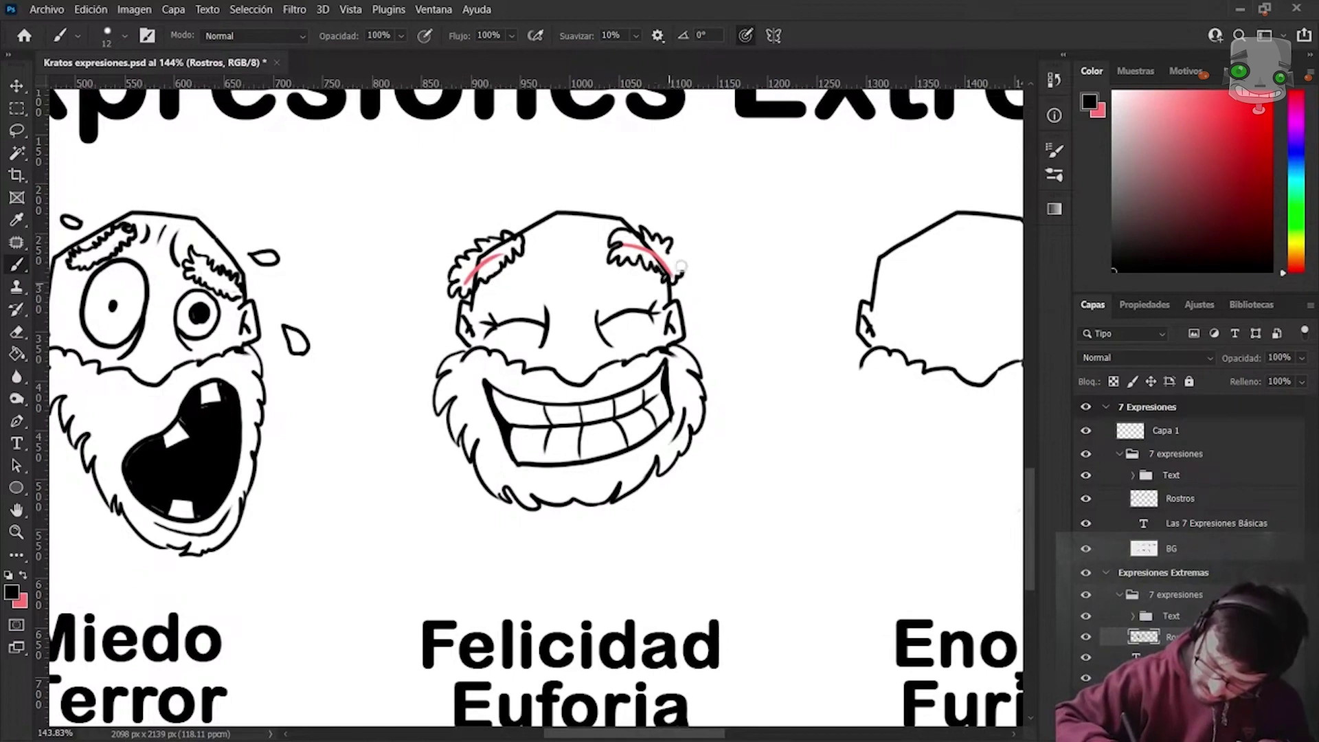
{"action": "key", "text": "e"}
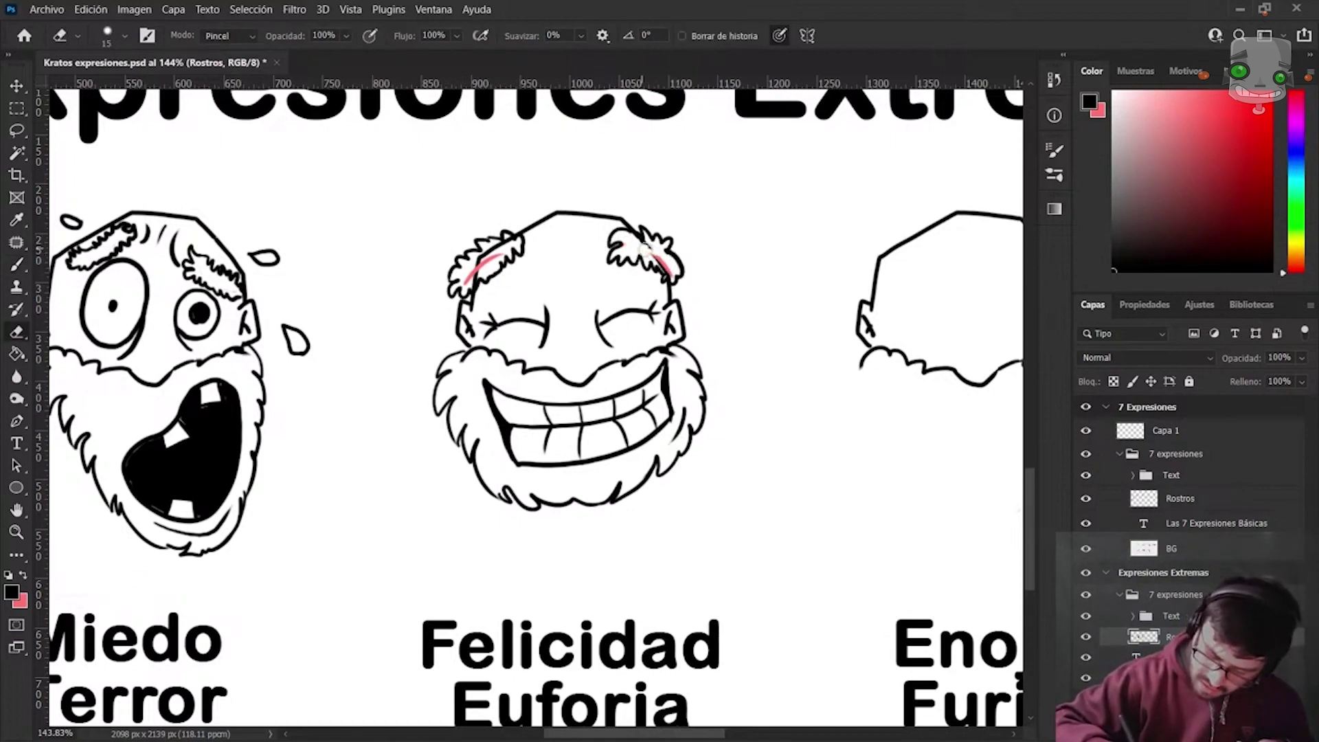
{"action": "left_click_drag", "start_coordinate": [643, 247], "coordinate": [670, 278]}
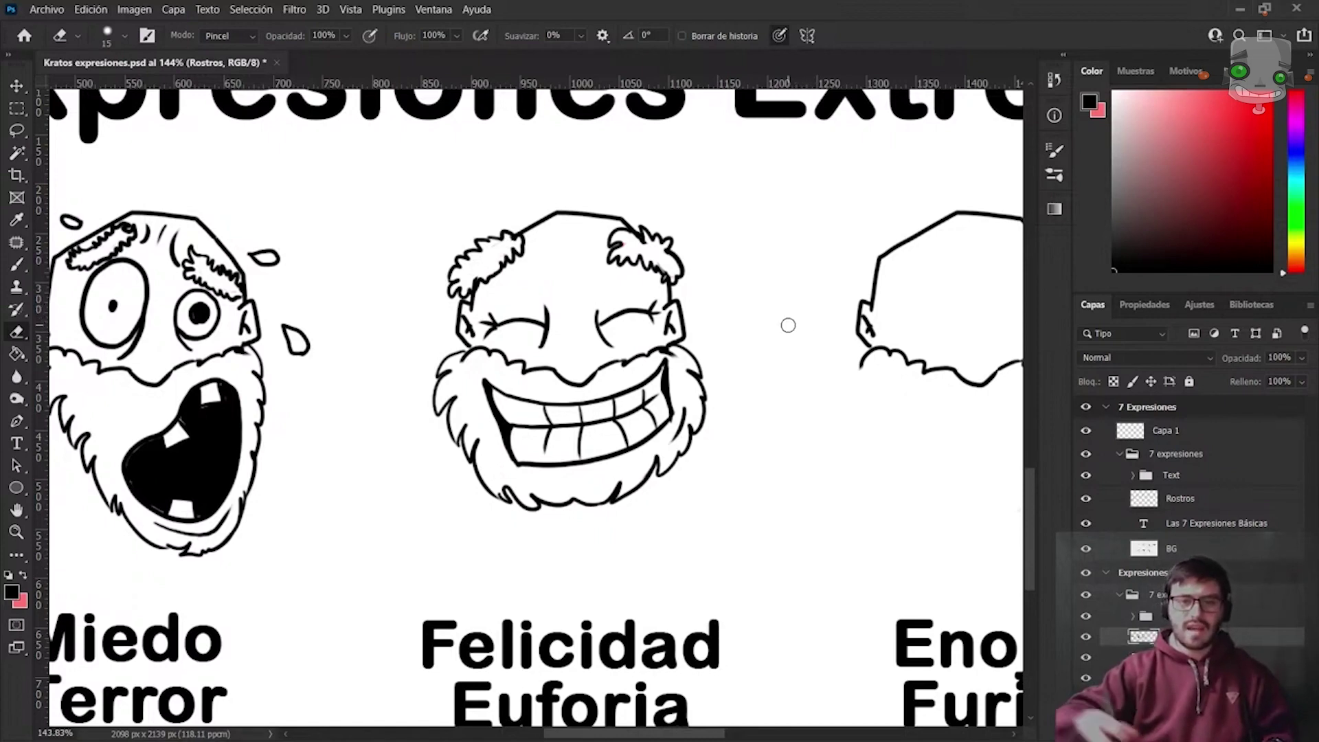
Zoom out to review both boards and center on the basic Enojo face.
{"action": "scroll", "coordinate": [790, 323], "scroll_direction": "down", "scroll_amount": 3}
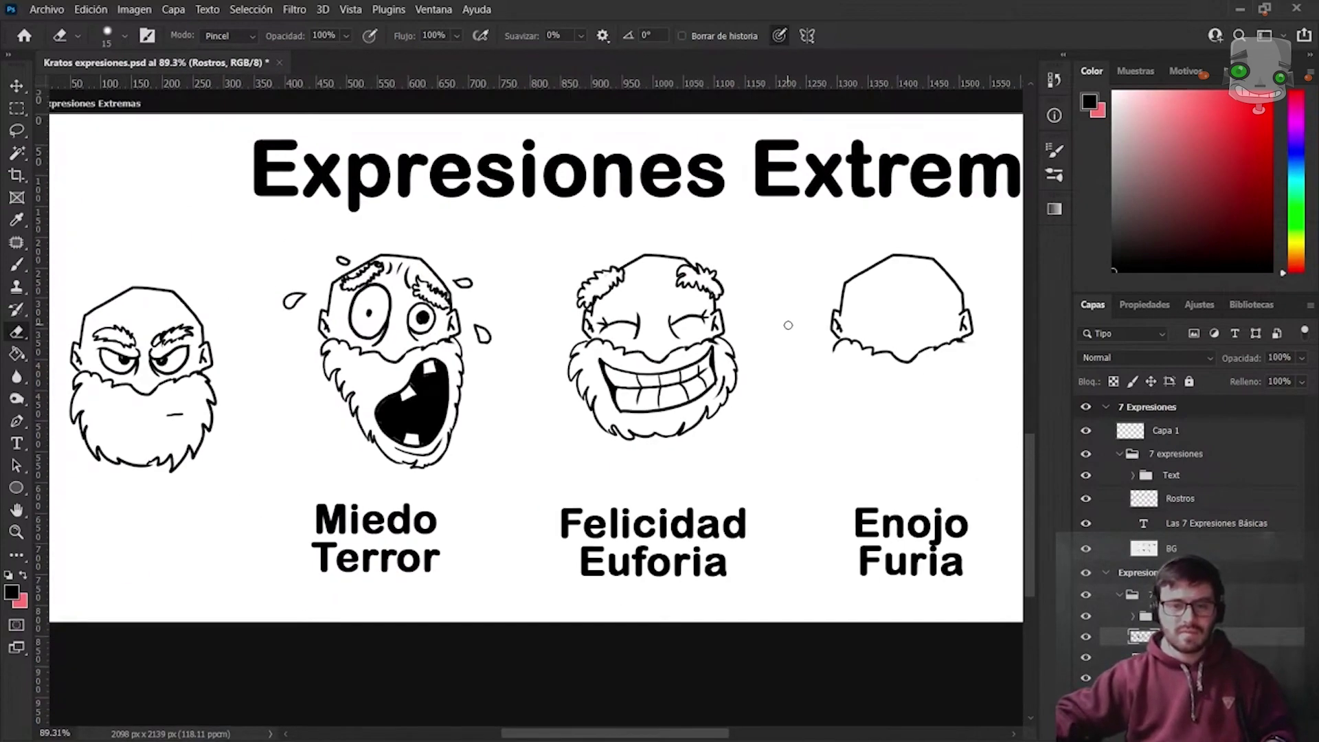
{"action": "left_click_drag", "start_coordinate": [881, 362], "coordinate": [637, 373]}
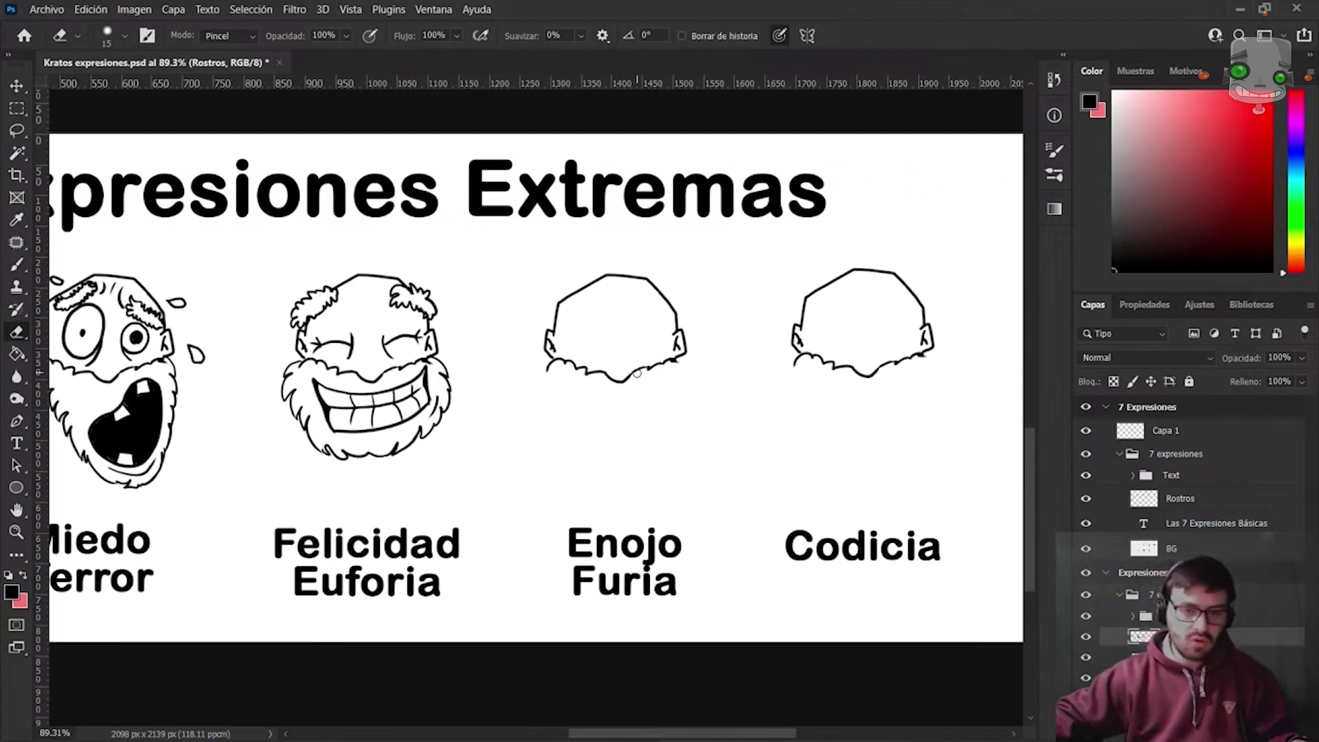
{"action": "scroll", "coordinate": [636, 373], "scroll_direction": "down", "scroll_amount": 2}
{"action": "scroll", "coordinate": [637, 373], "scroll_direction": "down", "scroll_amount": 2}
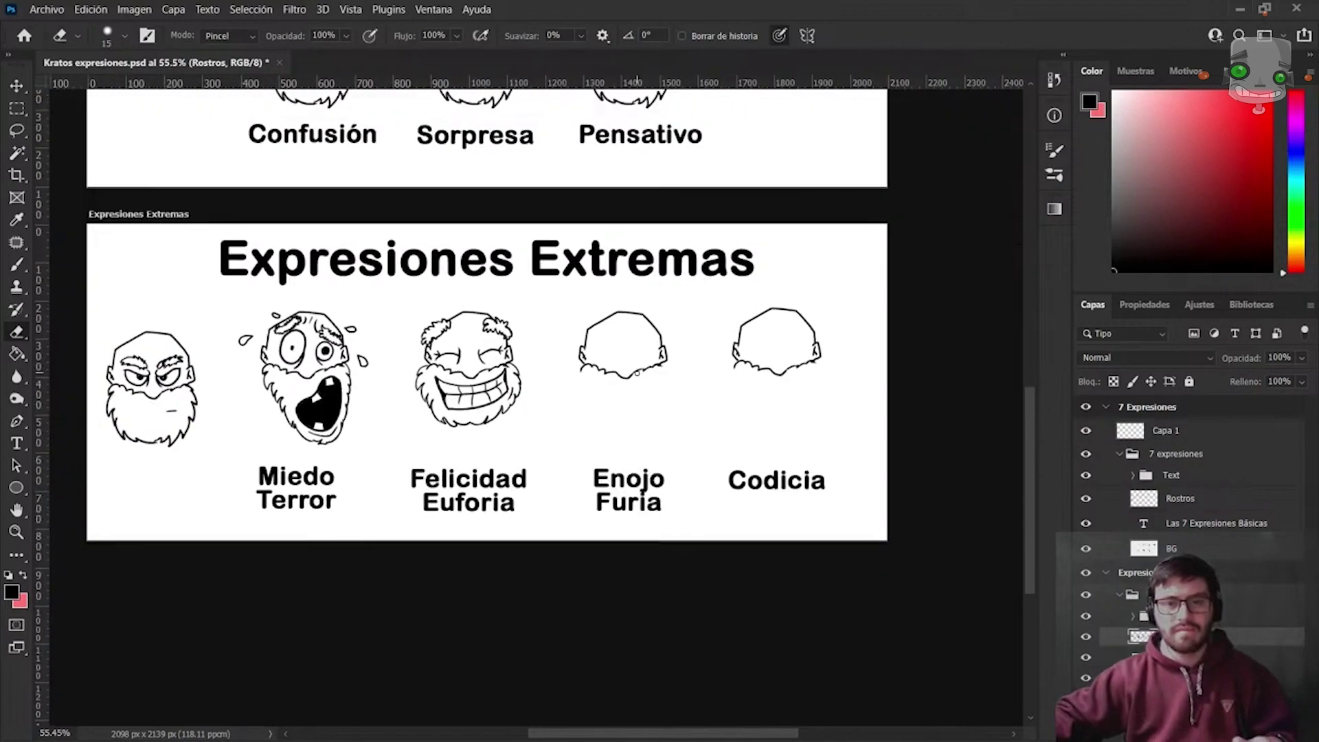
{"action": "left_click_drag", "start_coordinate": [691, 227], "coordinate": [712, 513]}
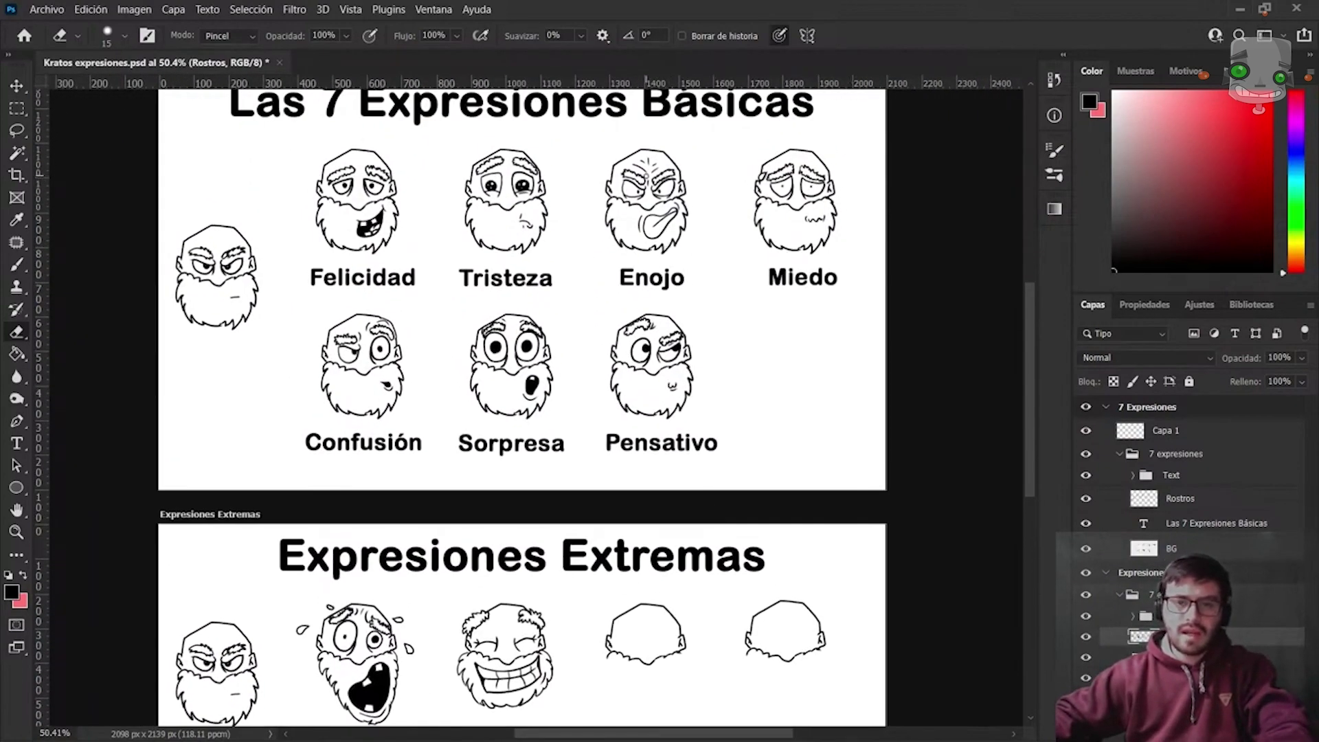
{"action": "scroll", "coordinate": [649, 206], "scroll_direction": "up", "scroll_amount": 2}
{"action": "scroll", "coordinate": [649, 206], "scroll_direction": "up", "scroll_amount": 2}
{"action": "scroll", "coordinate": [649, 206], "scroll_direction": "up", "scroll_amount": 2}
{"action": "left_click_drag", "start_coordinate": [804, 212], "coordinate": [734, 283]}
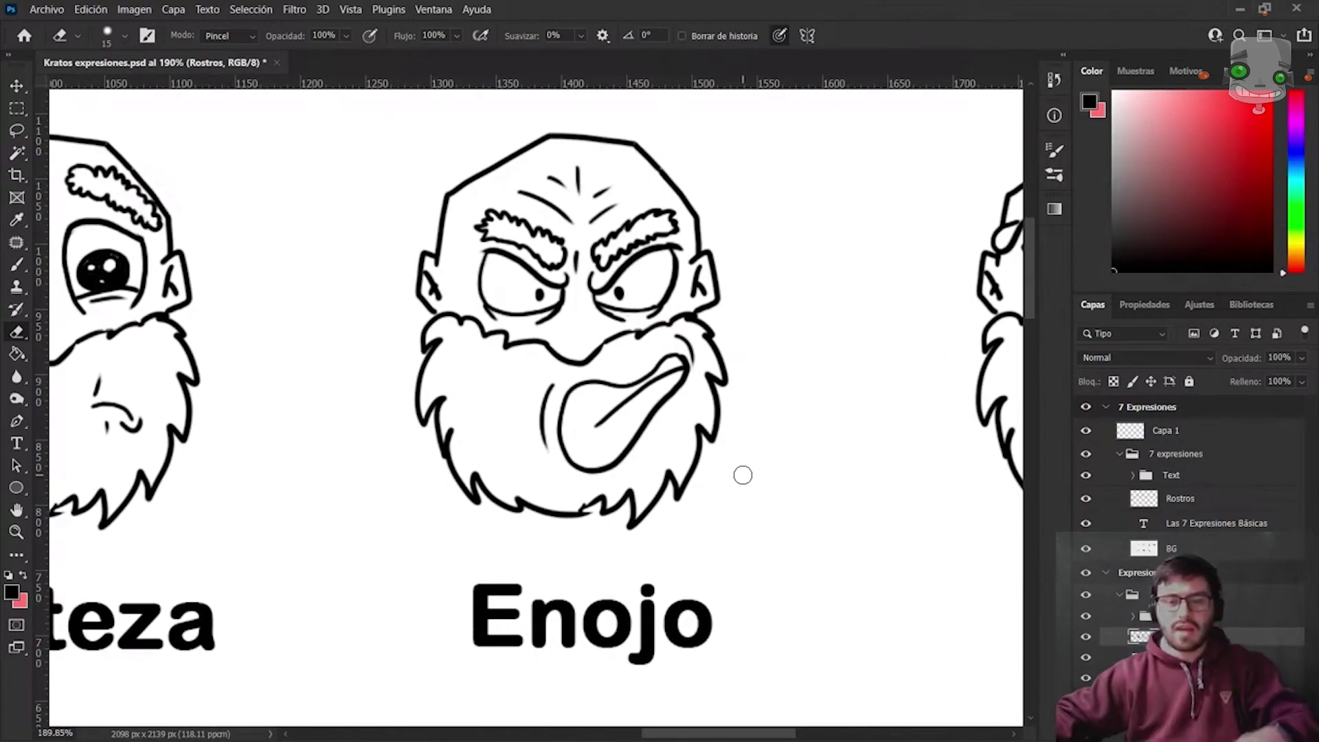
Bring the Expresiones Extremas row into view and zoom in on the blank Enojo Furia head.
{"action": "scroll", "coordinate": [742, 475], "scroll_direction": "down", "scroll_amount": 5}
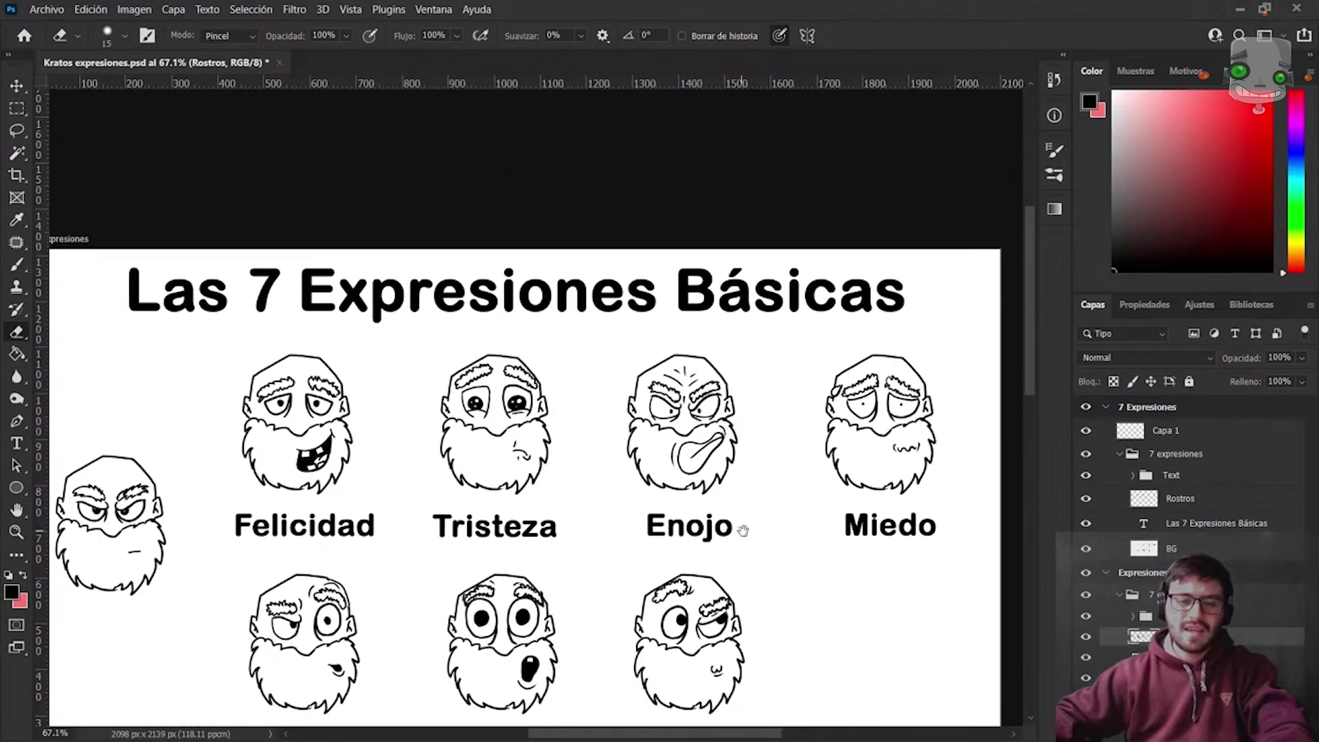
{"action": "scroll", "coordinate": [742, 530], "scroll_direction": "down", "scroll_amount": 5}
{"action": "scroll", "coordinate": [849, 457], "scroll_direction": "down", "scroll_amount": 3}
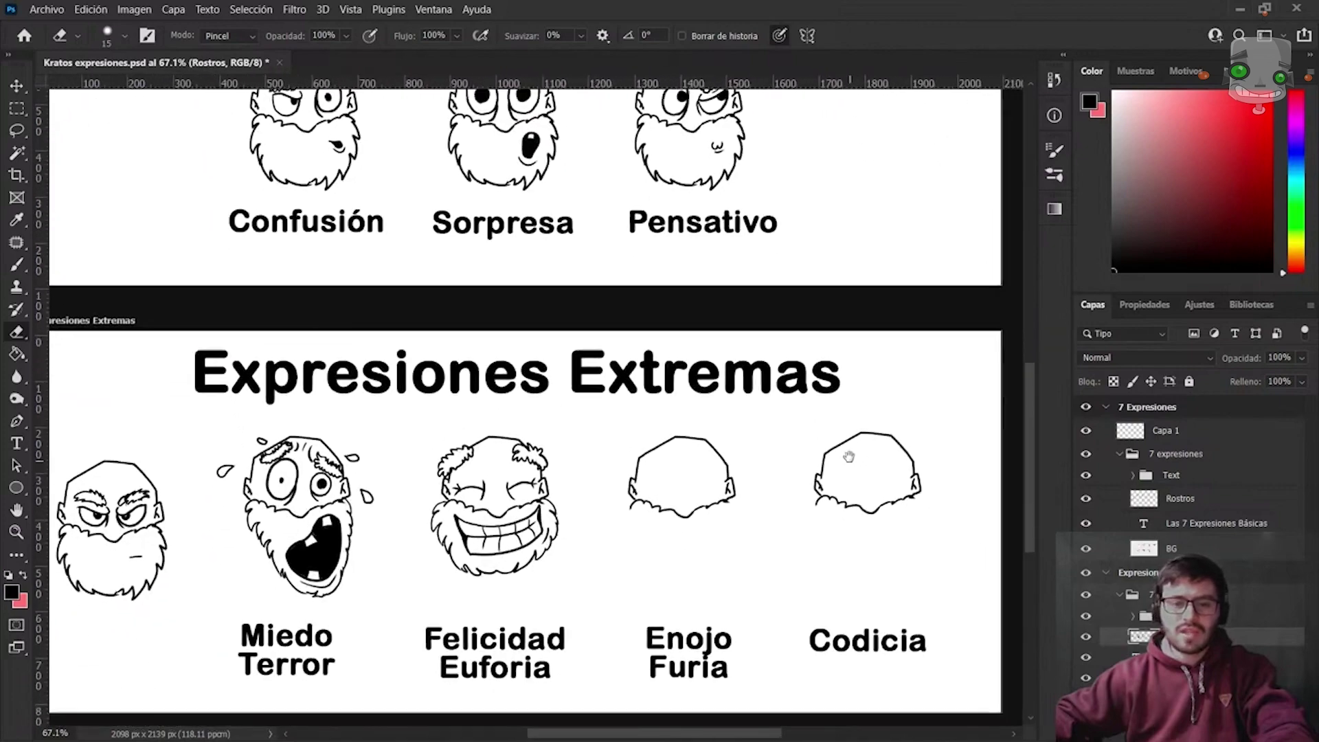
{"action": "left_click_drag", "start_coordinate": [849, 456], "coordinate": [810, 348]}
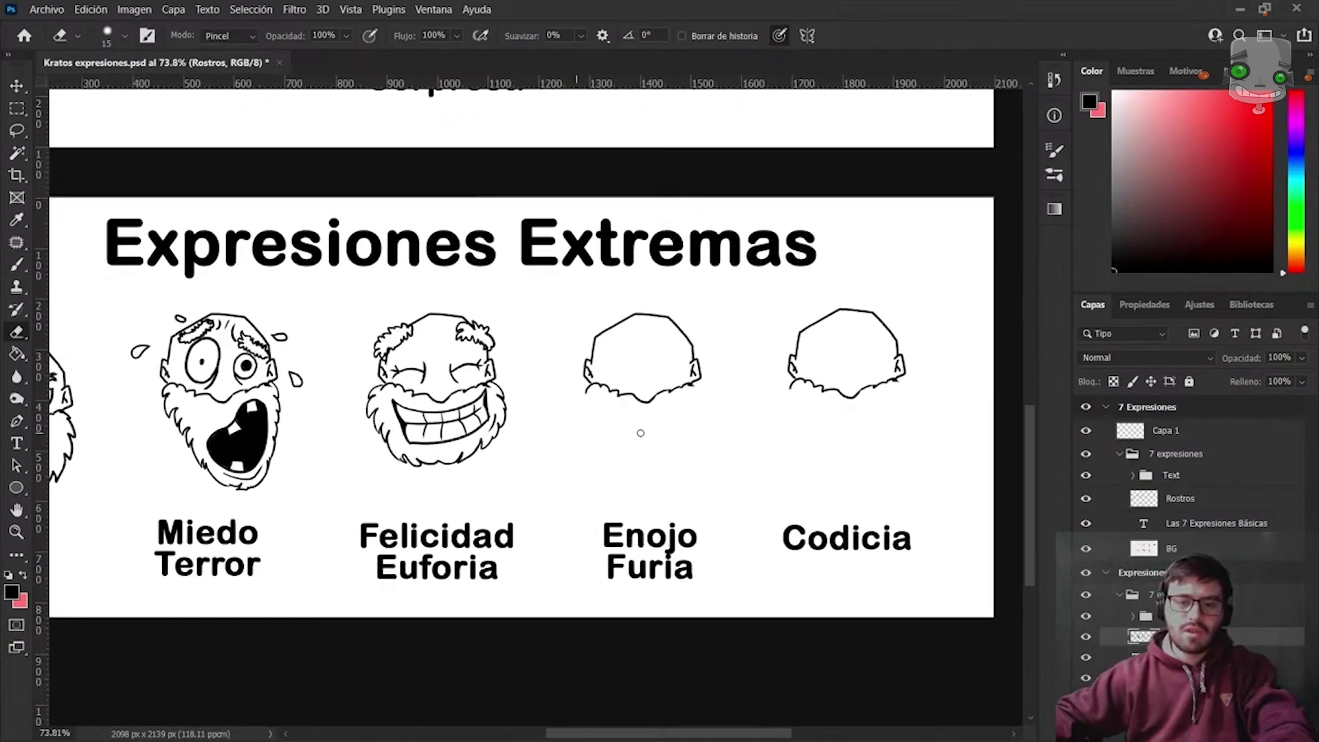
{"action": "scroll", "coordinate": [639, 433], "scroll_direction": "up", "scroll_amount": 2}
{"action": "scroll", "coordinate": [639, 433], "scroll_direction": "up", "scroll_amount": 2}
{"action": "scroll", "coordinate": [640, 433], "scroll_direction": "up", "scroll_amount": 2}
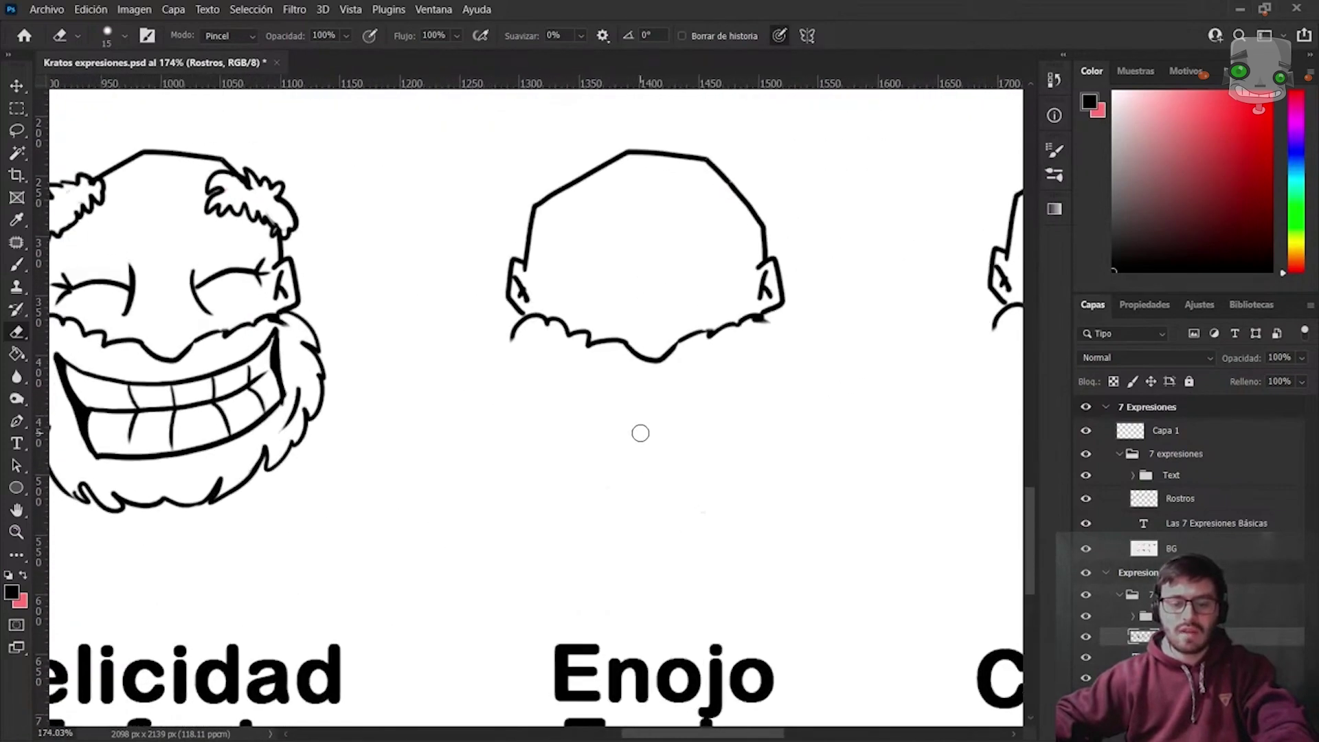
{"action": "key", "text": "b"}
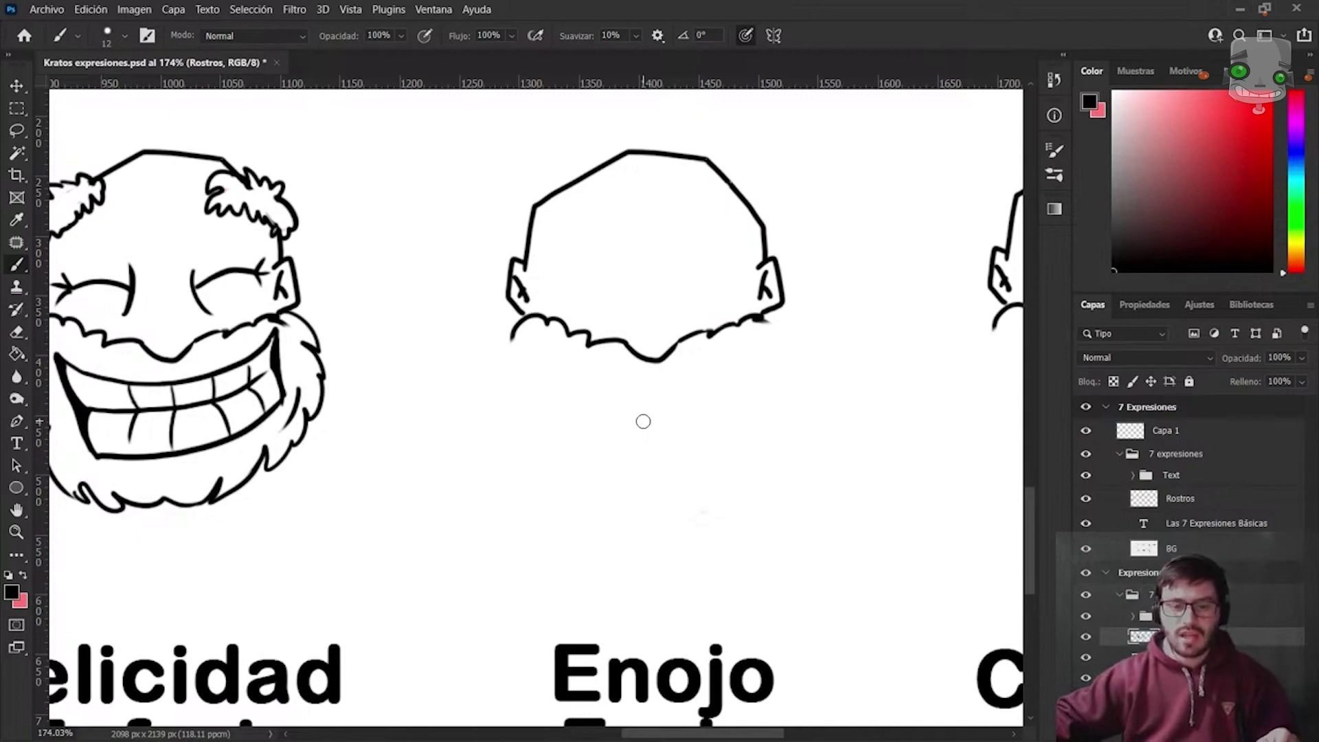
{"action": "mouse_move", "coordinate": [771, 527]}
{"action": "left_mouse_down"}
{"action": "mouse_move", "coordinate": [766, 476]}
{"action": "mouse_move", "coordinate": [763, 529]}
{"action": "left_mouse_up"}
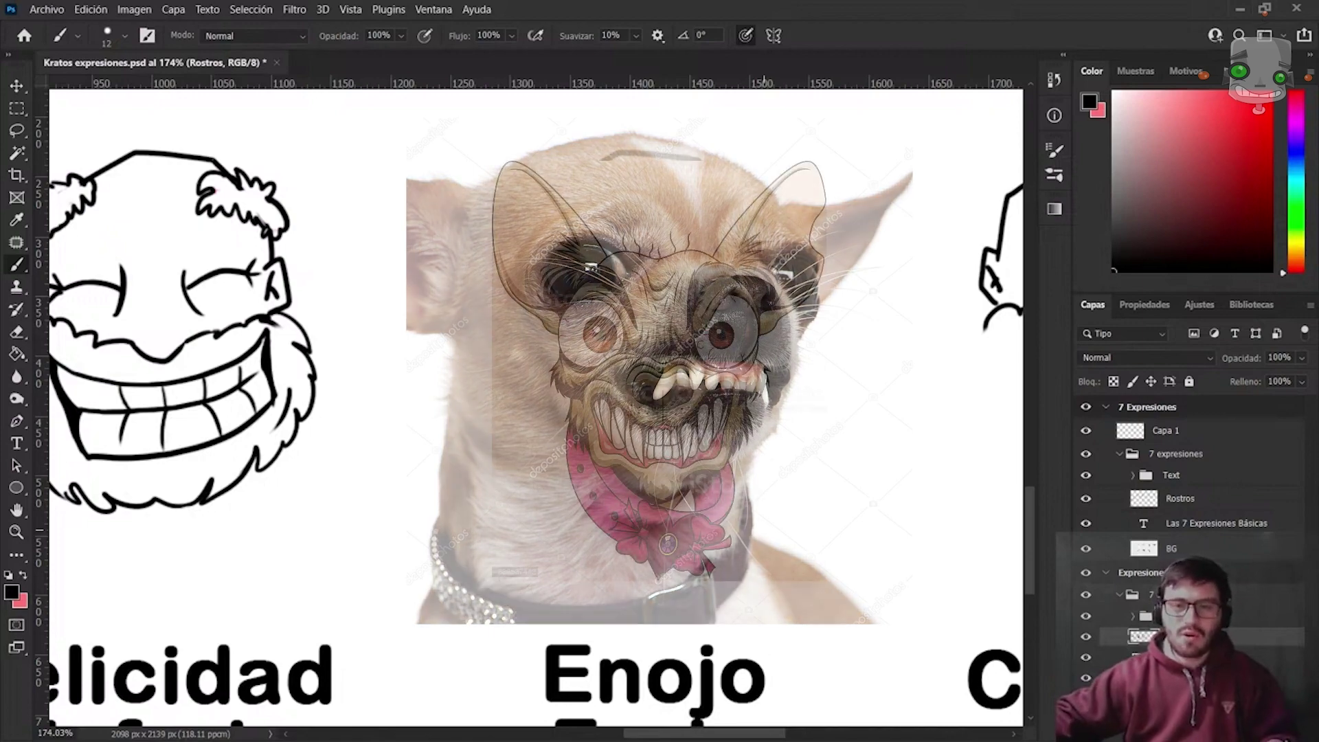
{"action": "scroll", "coordinate": [536, 405], "scroll_direction": "up", "scroll_amount": 2}
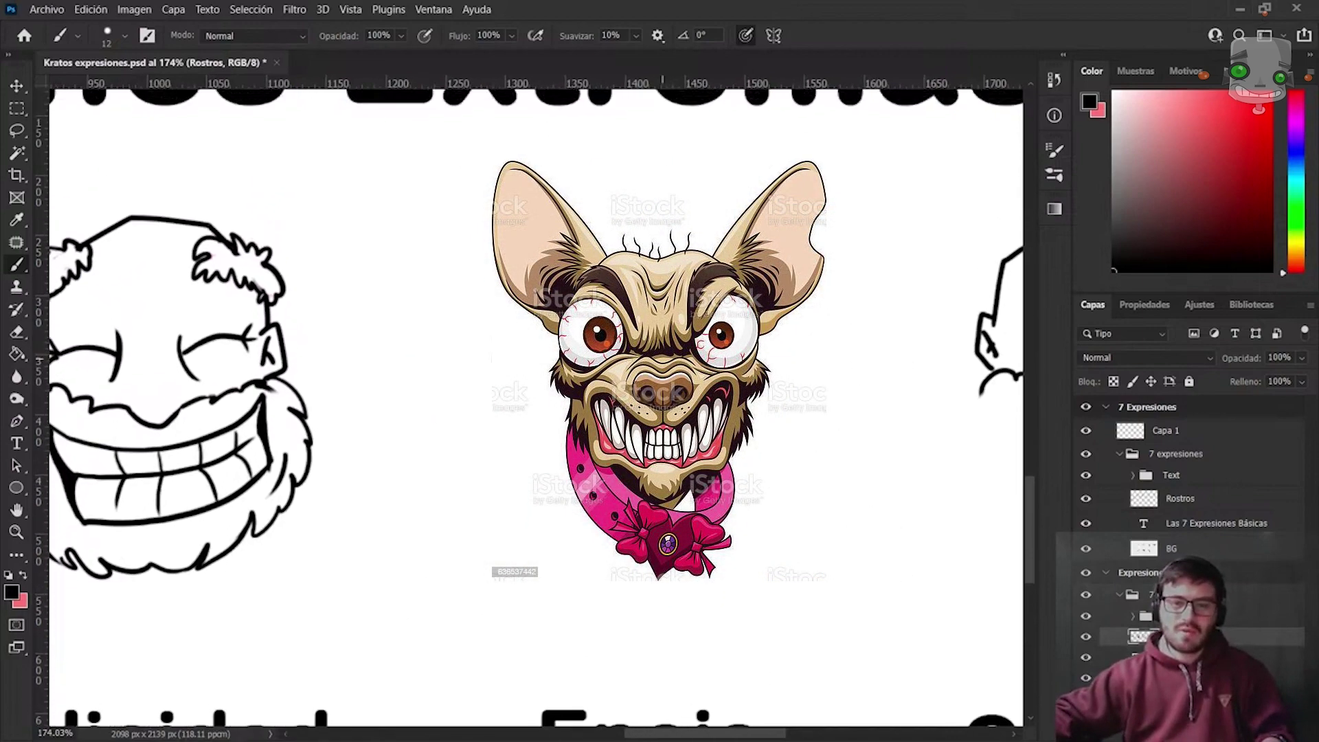
{"action": "scroll", "coordinate": [528, 405], "scroll_direction": "up", "scroll_amount": 1}
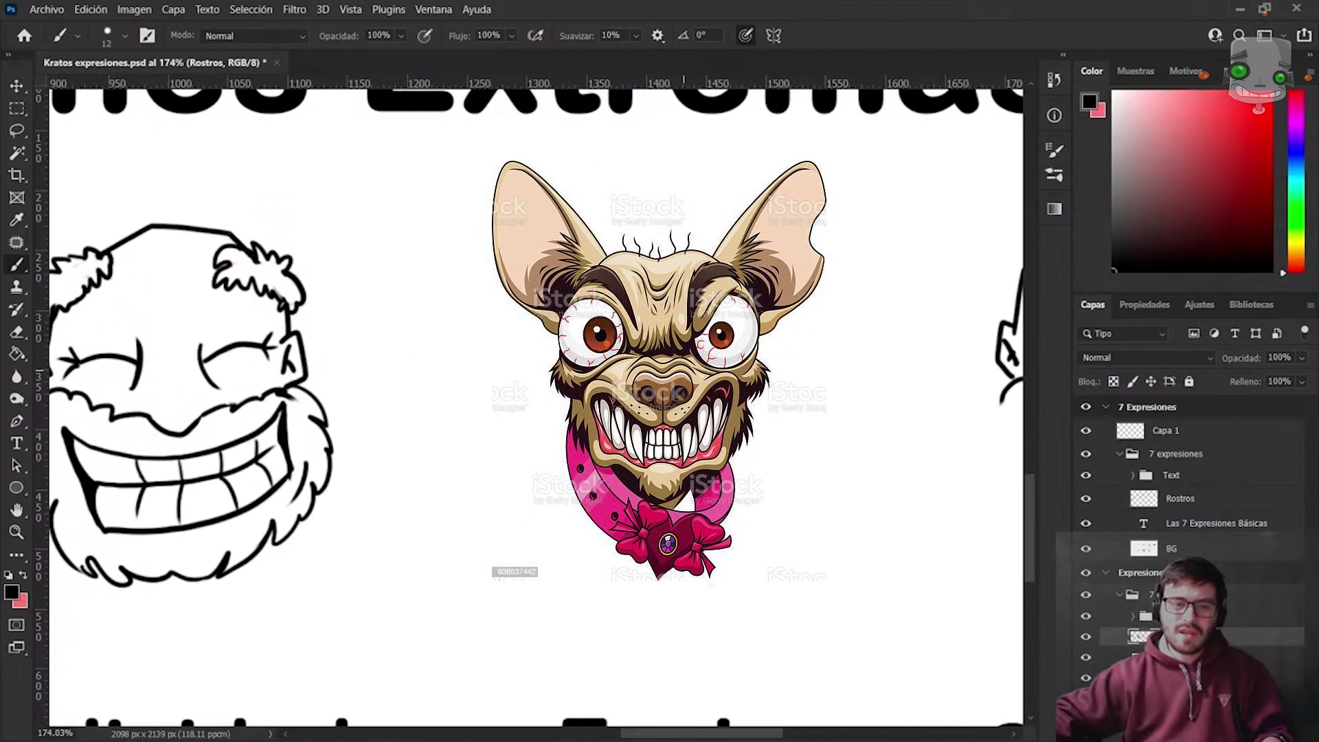
{"action": "scroll", "coordinate": [681, 369], "scroll_direction": "up", "scroll_amount": 3}
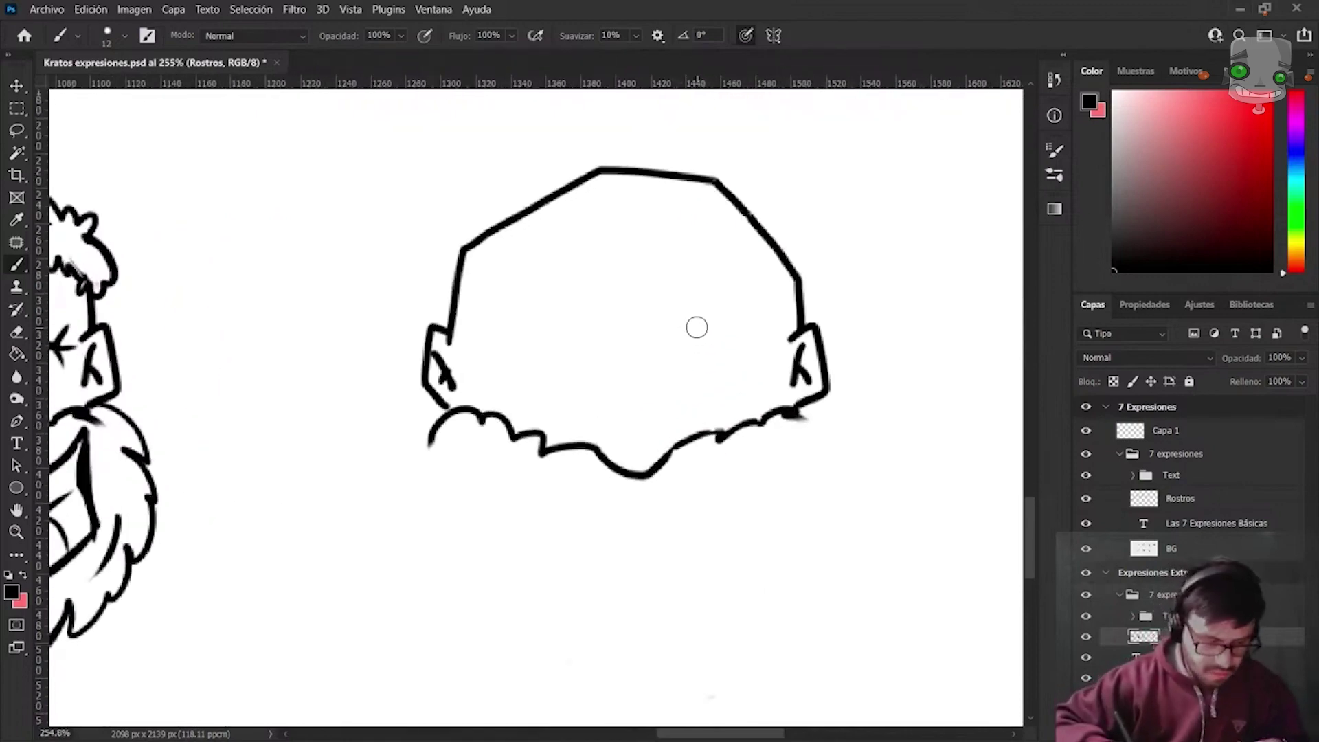
Draw hooked eyebrows, slanted eye outlines, black pupils and an inner-brow wrinkle.
{"action": "left_click_drag", "start_coordinate": [651, 329], "coordinate": [827, 232]}
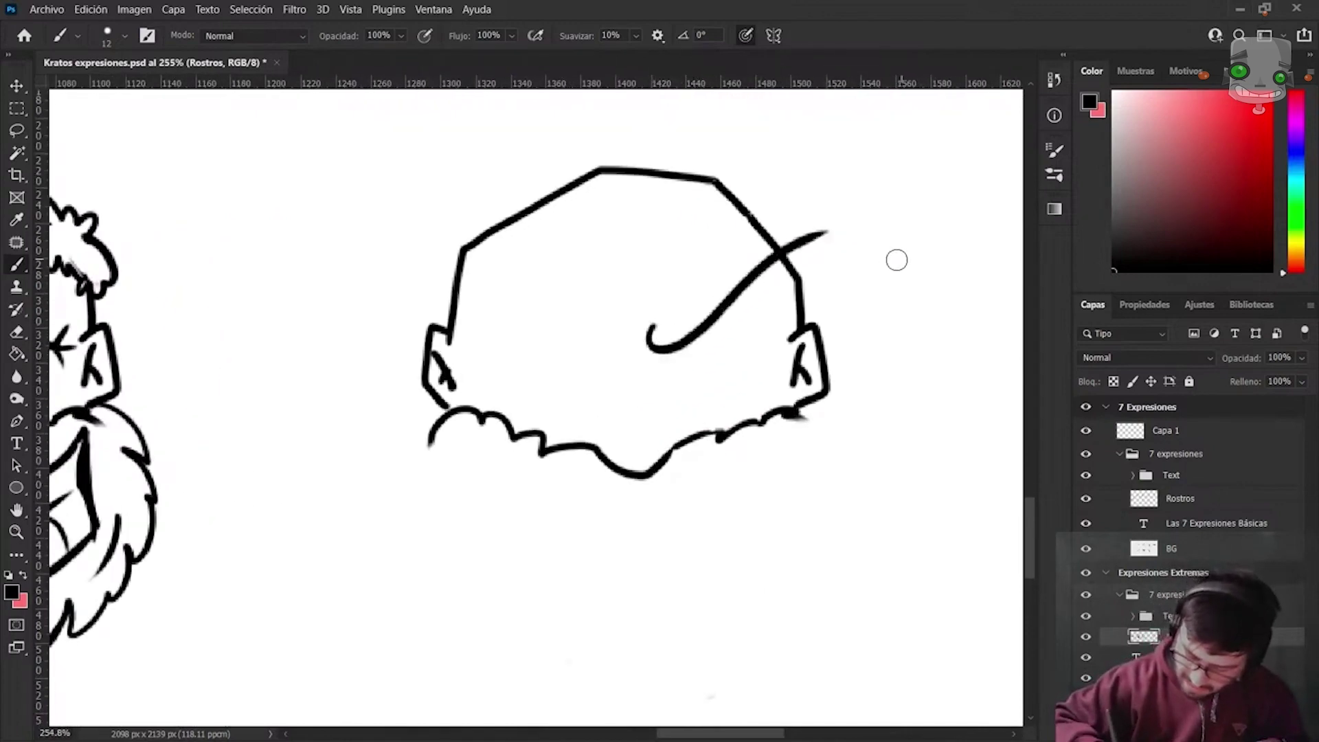
{"action": "left_click_drag", "start_coordinate": [654, 353], "coordinate": [786, 236]}
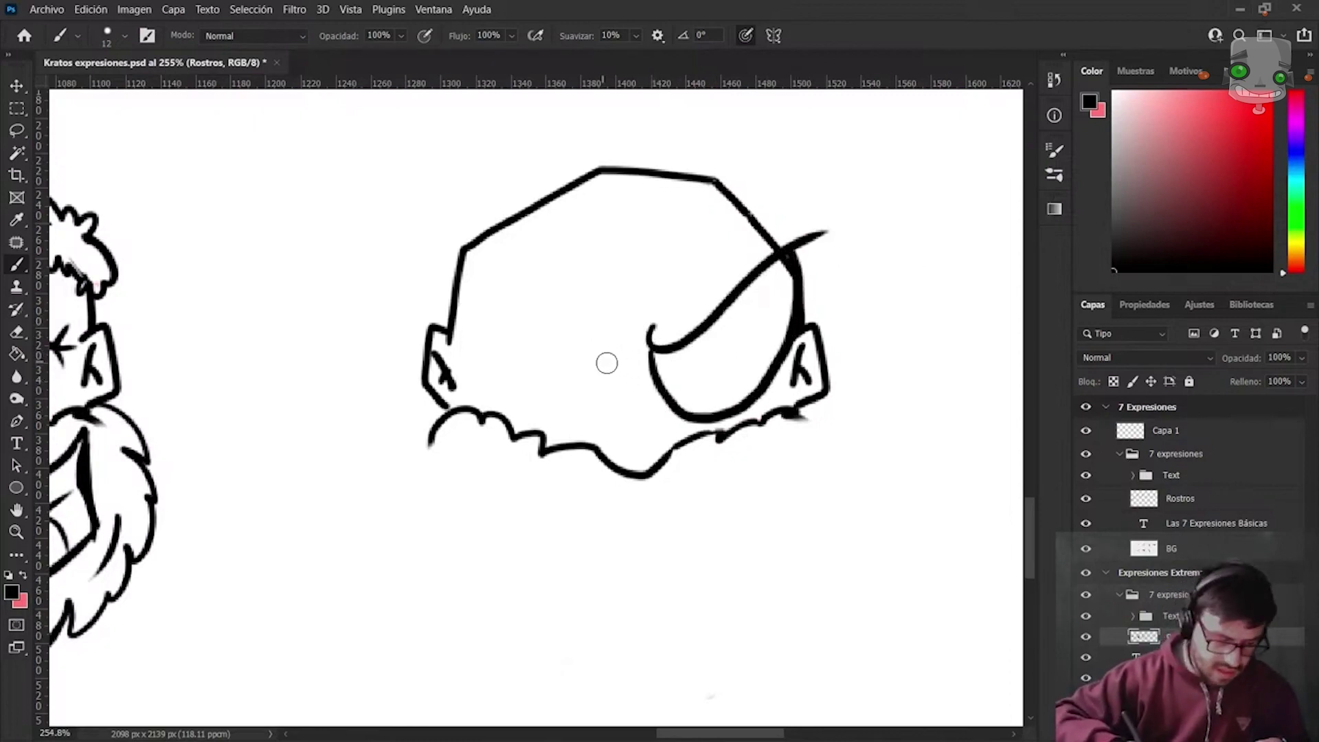
{"action": "mouse_move", "coordinate": [616, 327]}
{"action": "left_mouse_down"}
{"action": "mouse_move", "coordinate": [419, 266]}
{"action": "mouse_move", "coordinate": [570, 409]}
{"action": "left_mouse_up"}
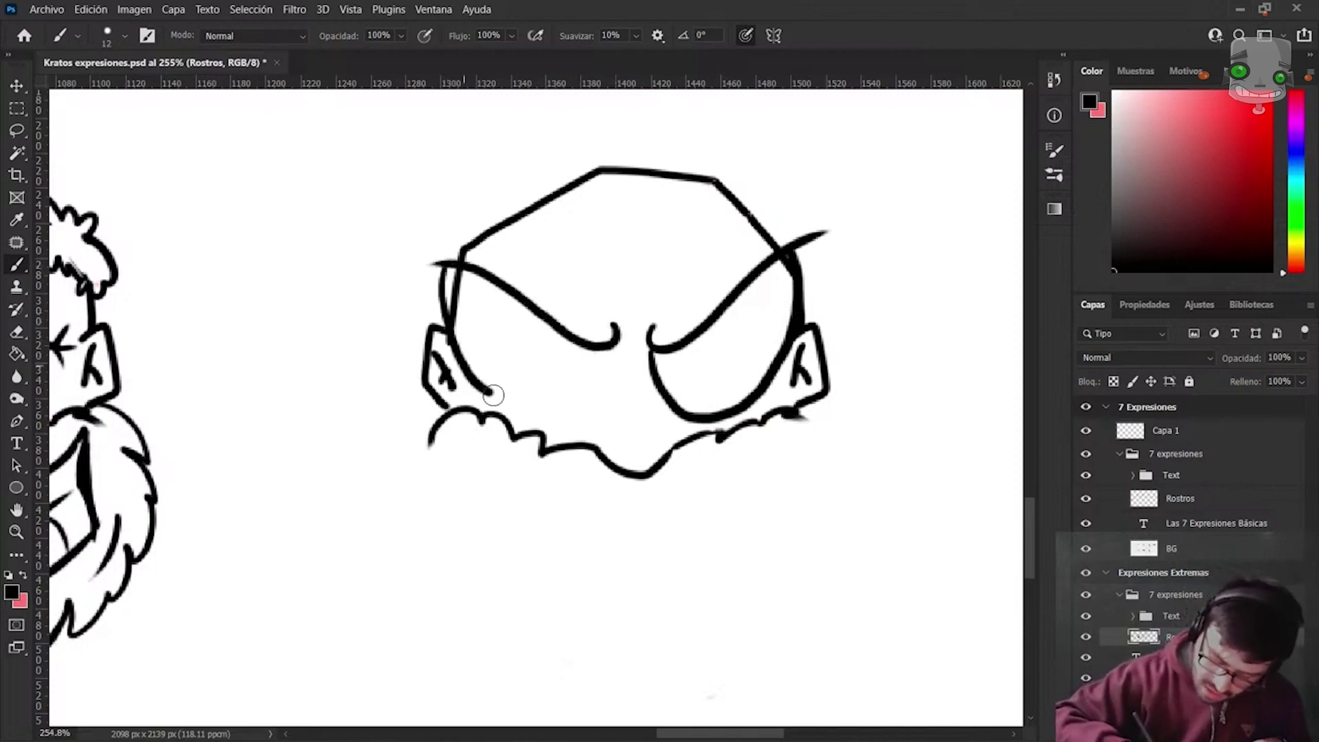
{"action": "key", "text": "ctrl+z"}
{"action": "mouse_move", "coordinate": [443, 266]}
{"action": "left_mouse_down"}
{"action": "mouse_move", "coordinate": [610, 340]}
{"action": "mouse_move", "coordinate": [588, 422]}
{"action": "left_mouse_up"}
{"action": "mouse_move", "coordinate": [677, 429]}
{"action": "left_mouse_down"}
{"action": "mouse_move", "coordinate": [649, 365]}
{"action": "mouse_move", "coordinate": [691, 343]}
{"action": "mouse_move", "coordinate": [707, 354]}
{"action": "left_mouse_up"}
{"action": "left_click_drag", "start_coordinate": [550, 341], "coordinate": [559, 360]}
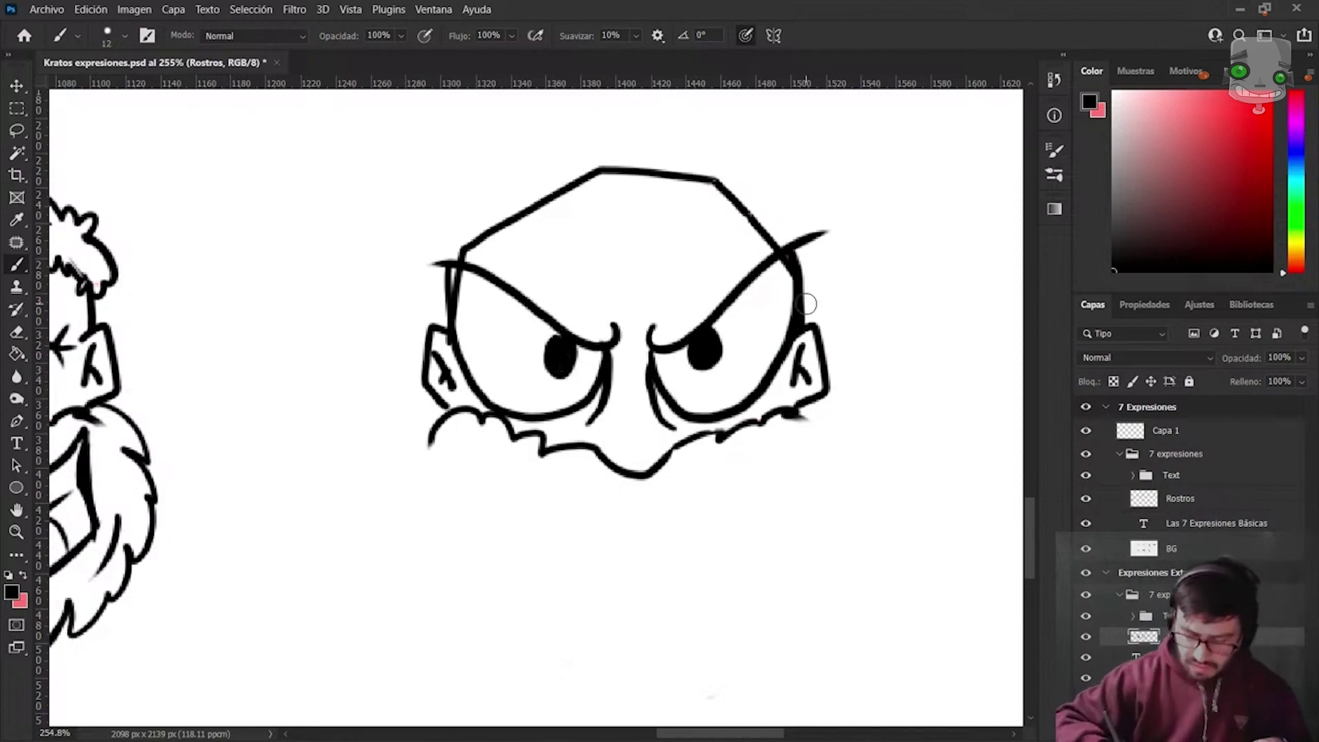
{"action": "left_click_drag", "start_coordinate": [605, 318], "coordinate": [629, 334]}
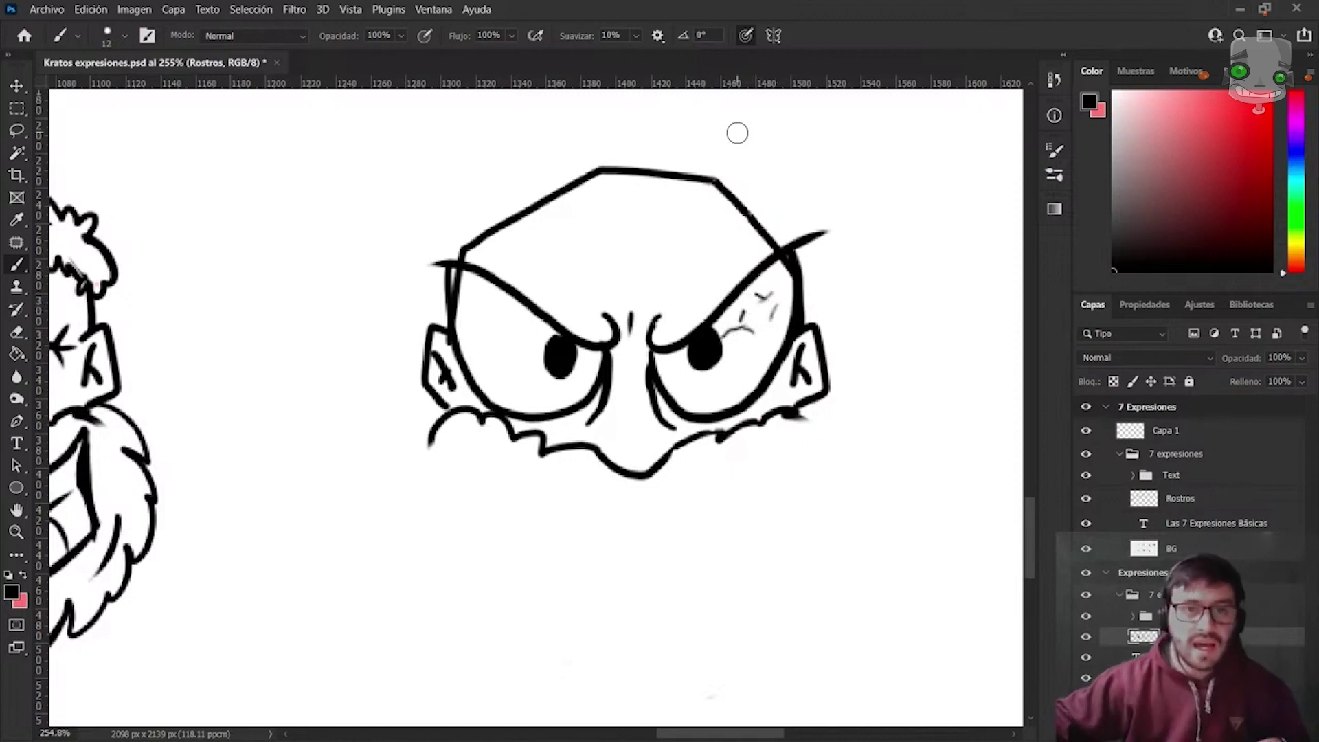
Enable pen-pressure stroke size and draw bloodshot veins inside both eyes.
{"action": "left_click", "coordinate": [745, 34]}
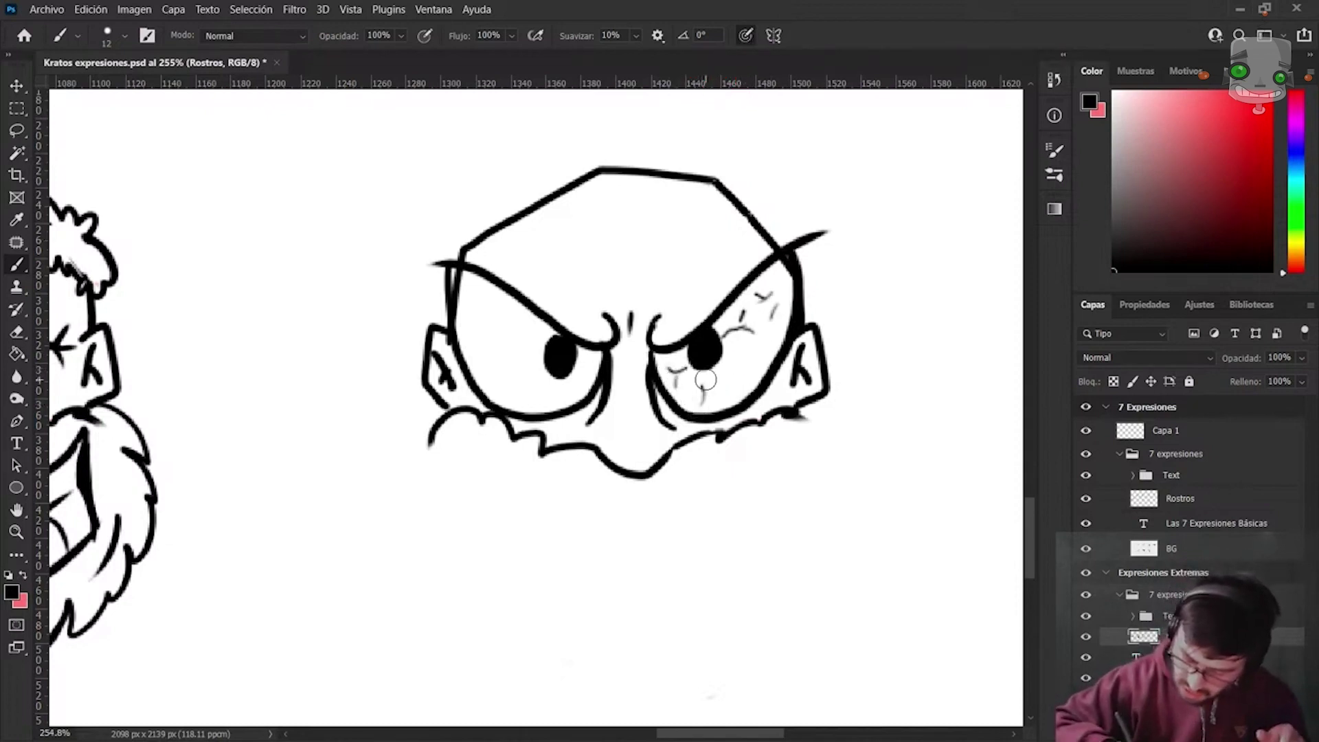
{"action": "left_click_drag", "start_coordinate": [719, 378], "coordinate": [750, 345]}
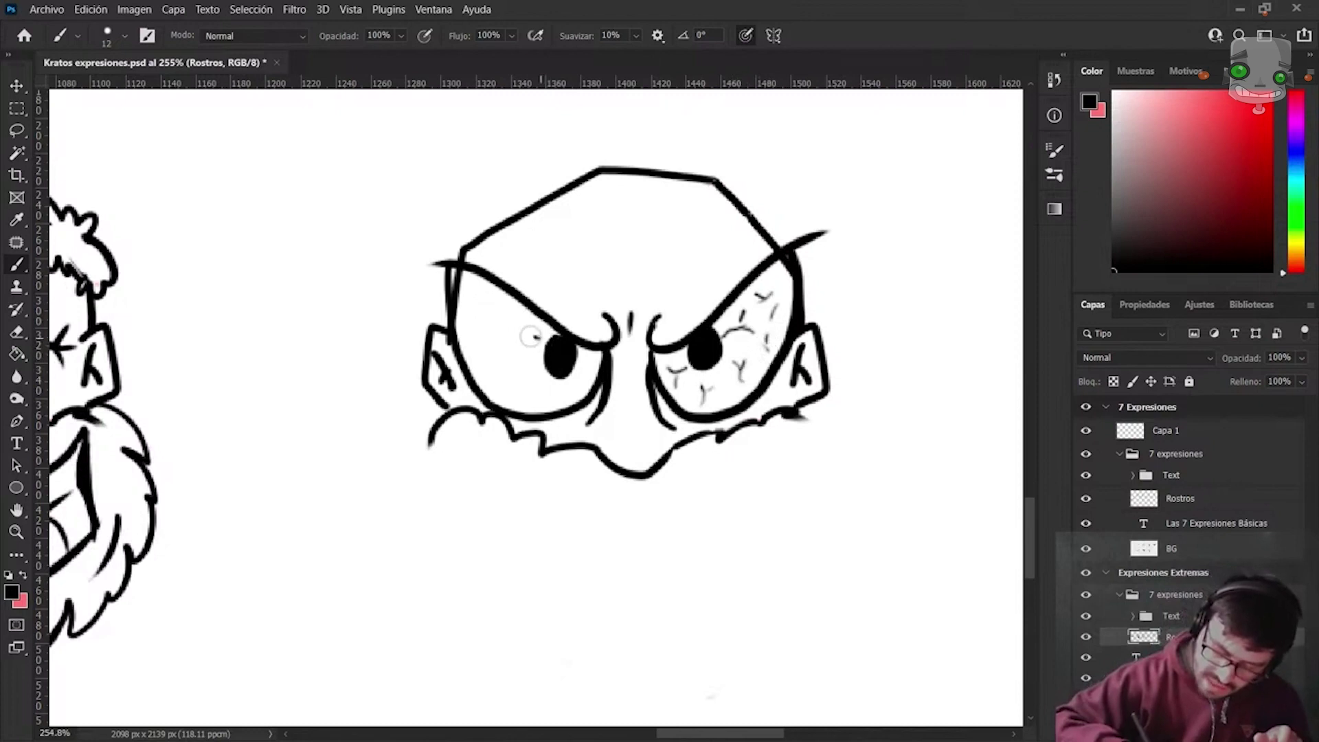
{"action": "mouse_move", "coordinate": [503, 387]}
{"action": "left_mouse_down"}
{"action": "mouse_move", "coordinate": [536, 377]}
{"action": "mouse_move", "coordinate": [534, 348]}
{"action": "left_mouse_up"}
{"action": "left_click_drag", "start_coordinate": [500, 355], "coordinate": [508, 378]}
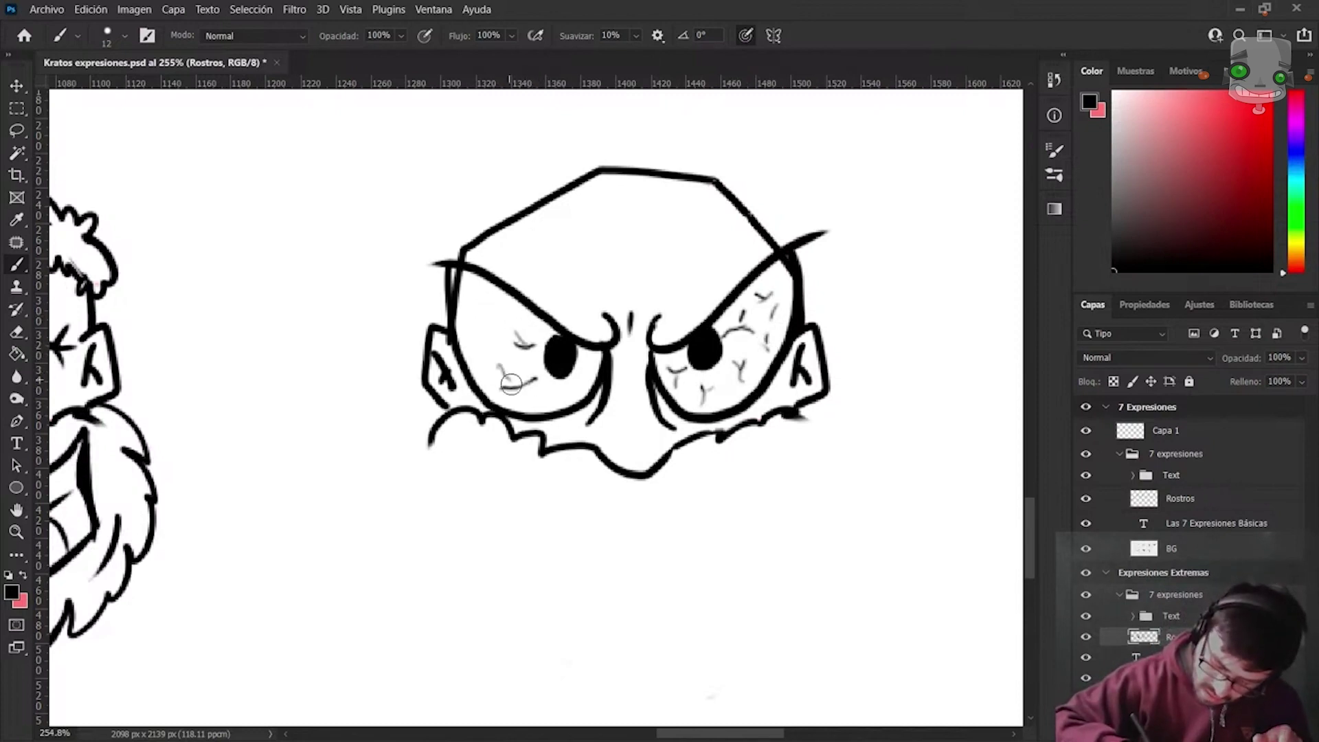
{"action": "left_click_drag", "start_coordinate": [462, 323], "coordinate": [494, 302]}
{"action": "left_click_drag", "start_coordinate": [584, 377], "coordinate": [560, 398]}
{"action": "left_click_drag", "start_coordinate": [599, 352], "coordinate": [556, 395]}
{"action": "key", "text": "e"}
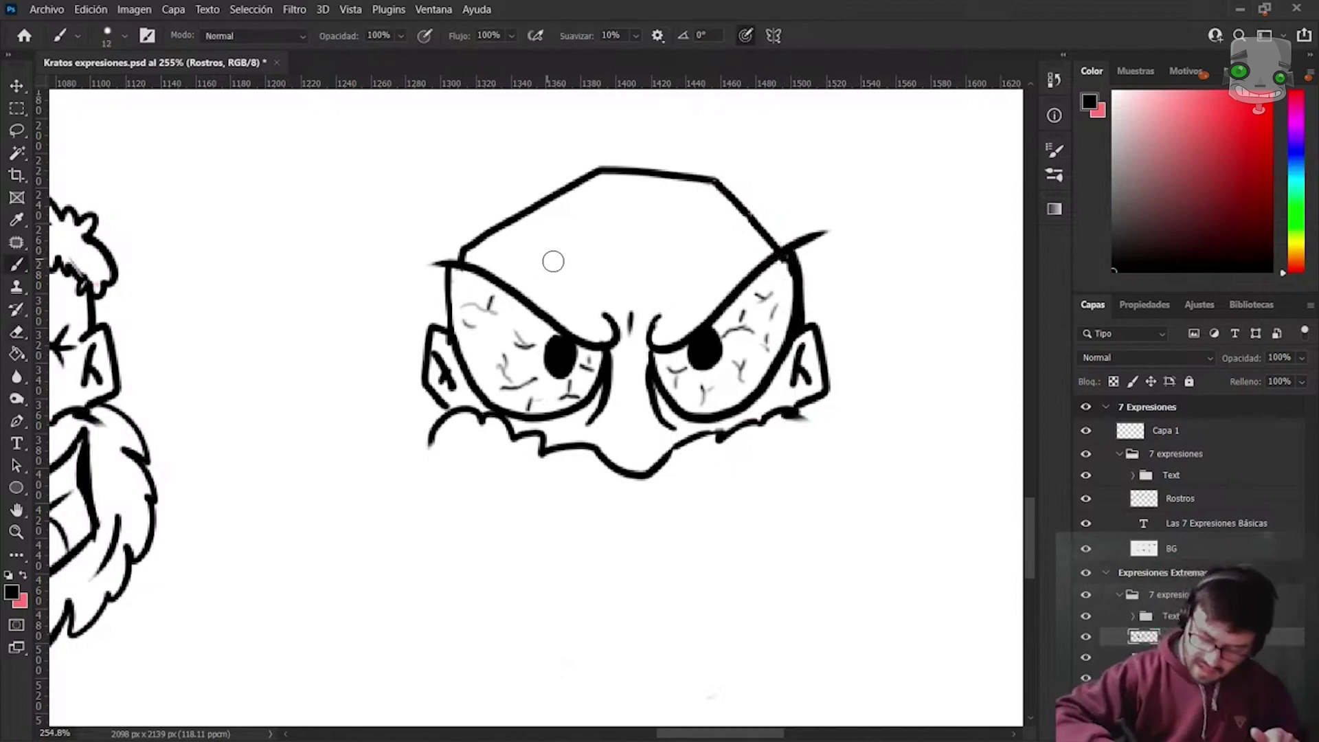
{"action": "key", "text": "b"}
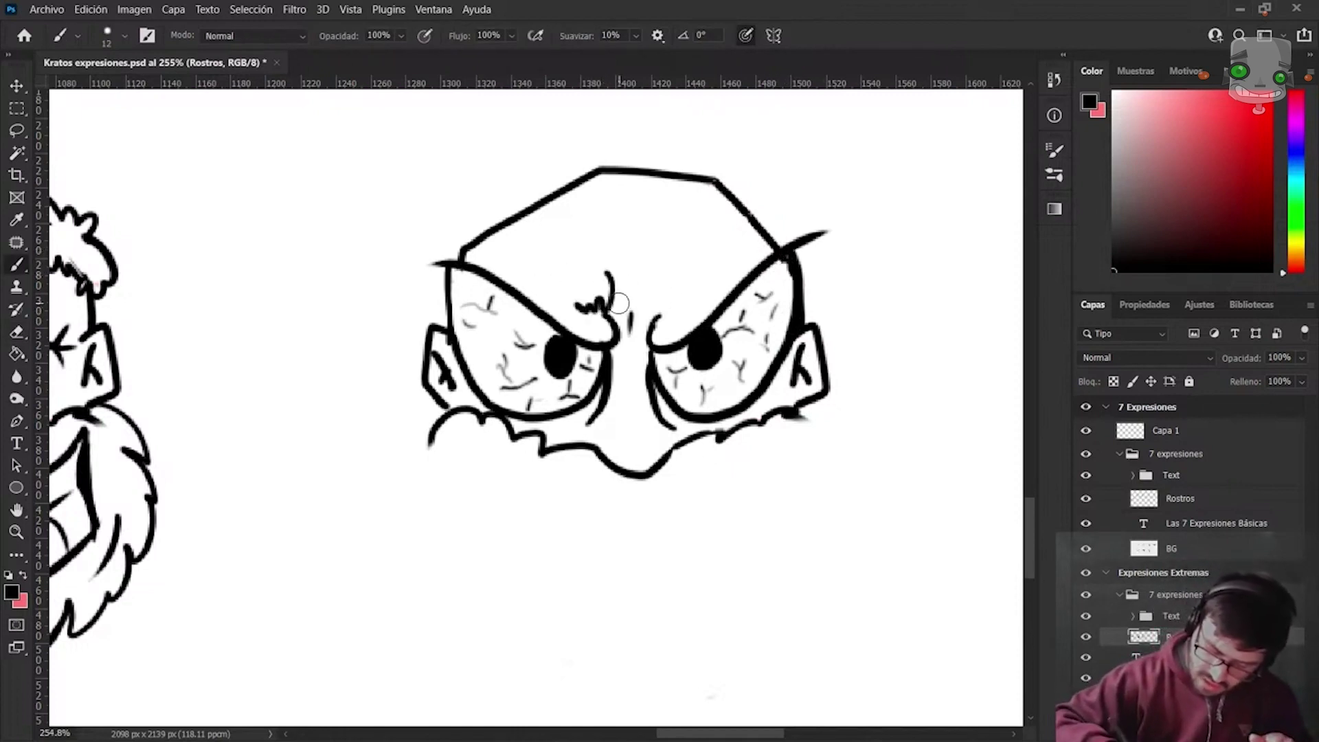
{"action": "key", "text": "ctrl+z"}
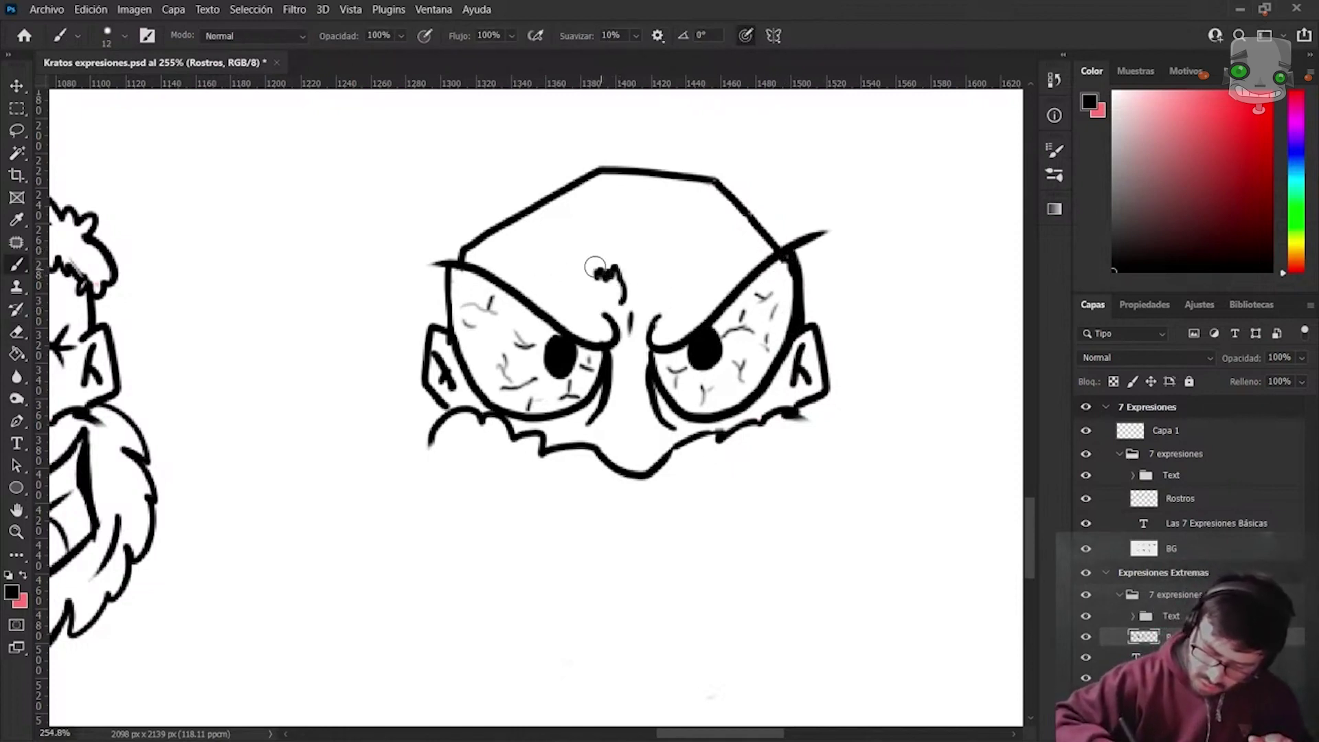
Draw bushy curly eyebrows over both eyes, trimming the left brow's top curl.
{"action": "mouse_move", "coordinate": [531, 238]}
{"action": "left_mouse_down"}
{"action": "mouse_move", "coordinate": [494, 264]}
{"action": "mouse_move", "coordinate": [618, 309]}
{"action": "mouse_move", "coordinate": [783, 199]}
{"action": "left_mouse_up"}
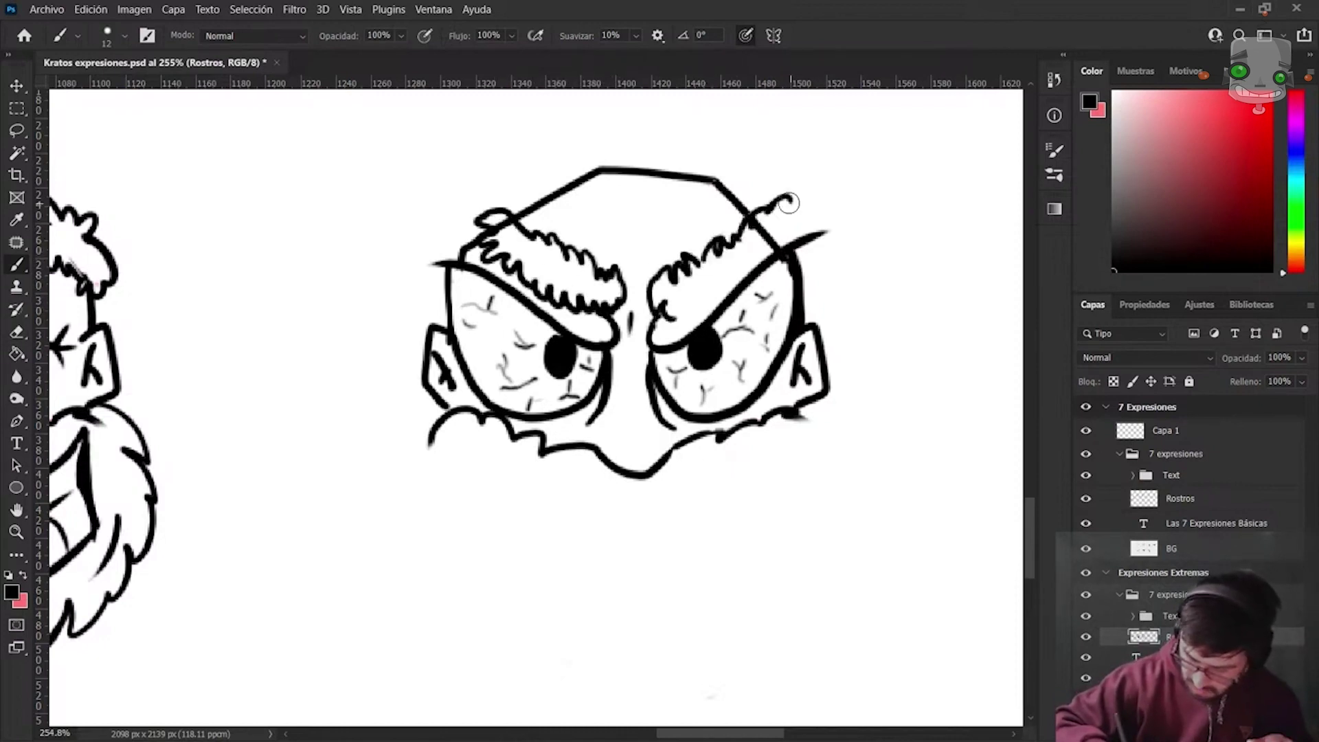
{"action": "mouse_move", "coordinate": [670, 316]}
{"action": "left_mouse_down"}
{"action": "mouse_move", "coordinate": [756, 247]}
{"action": "mouse_move", "coordinate": [783, 196]}
{"action": "left_mouse_up"}
{"action": "key", "text": "e"}
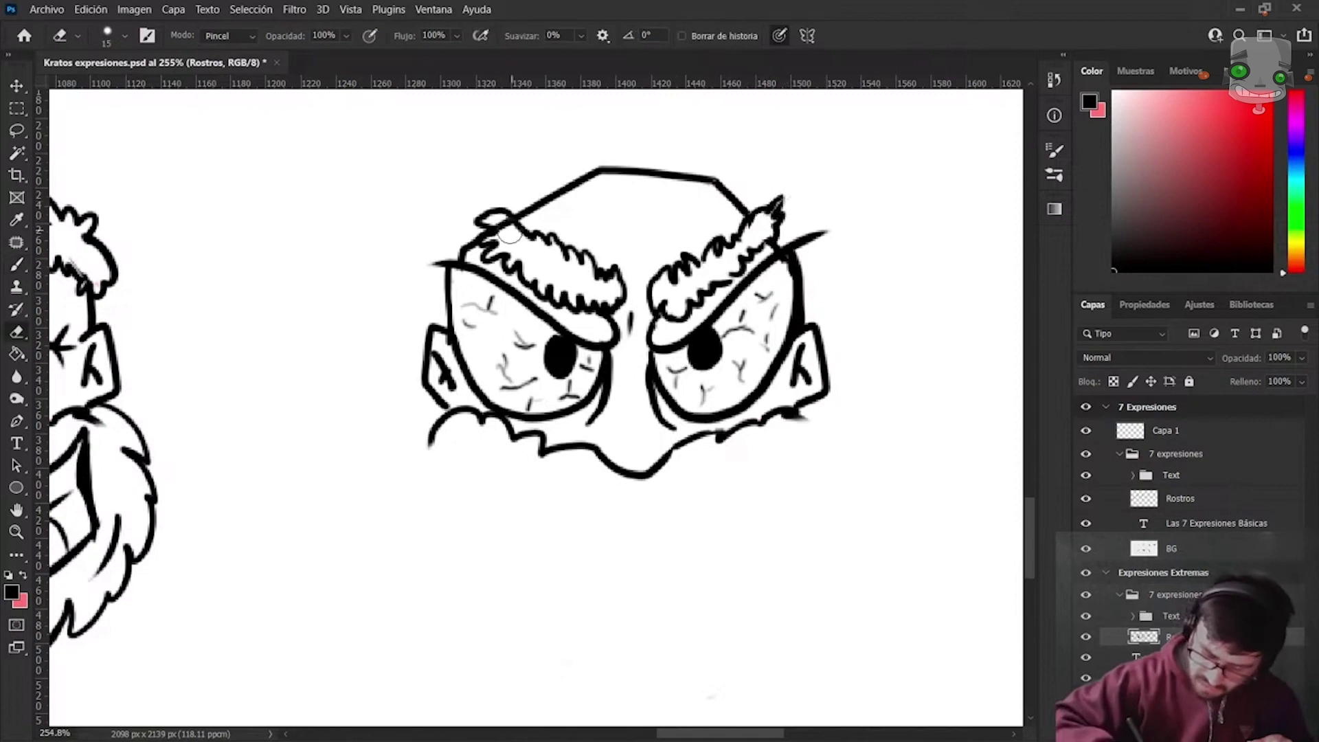
{"action": "left_click_drag", "start_coordinate": [491, 216], "coordinate": [512, 226]}
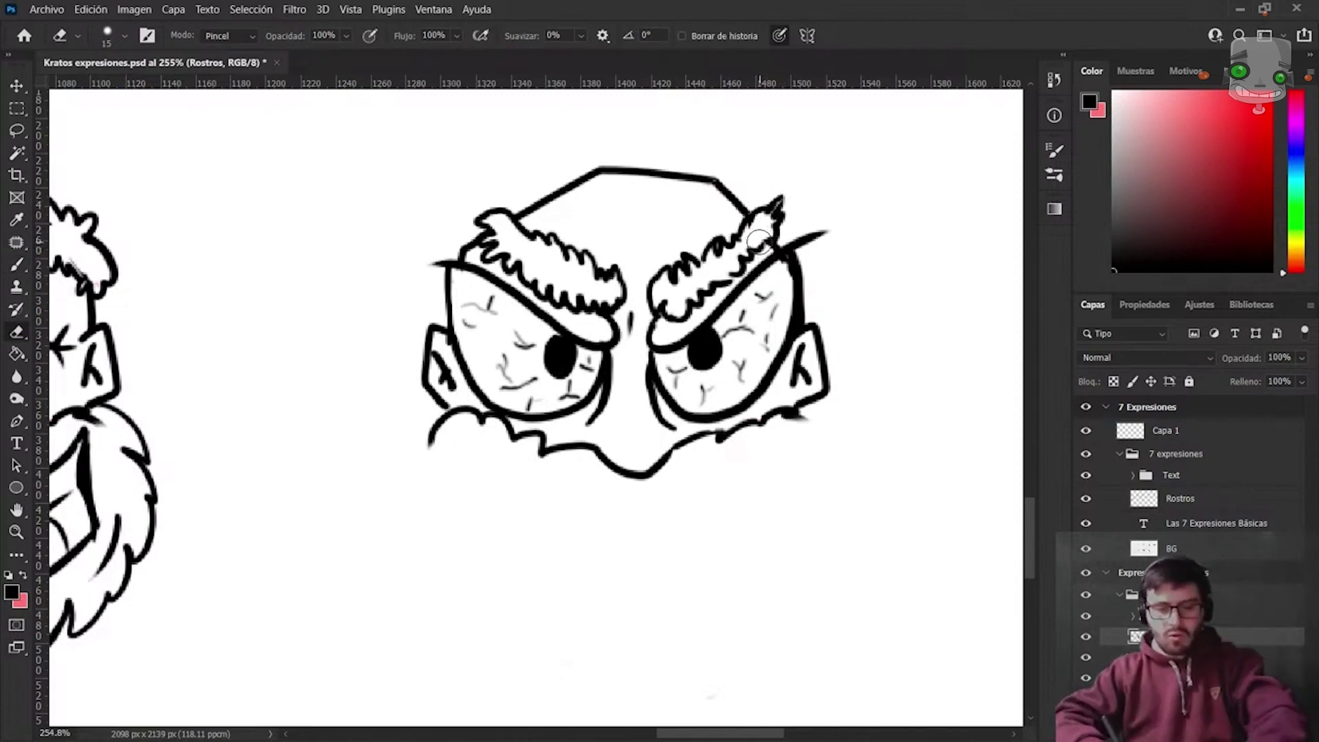
{"action": "key", "text": "b"}
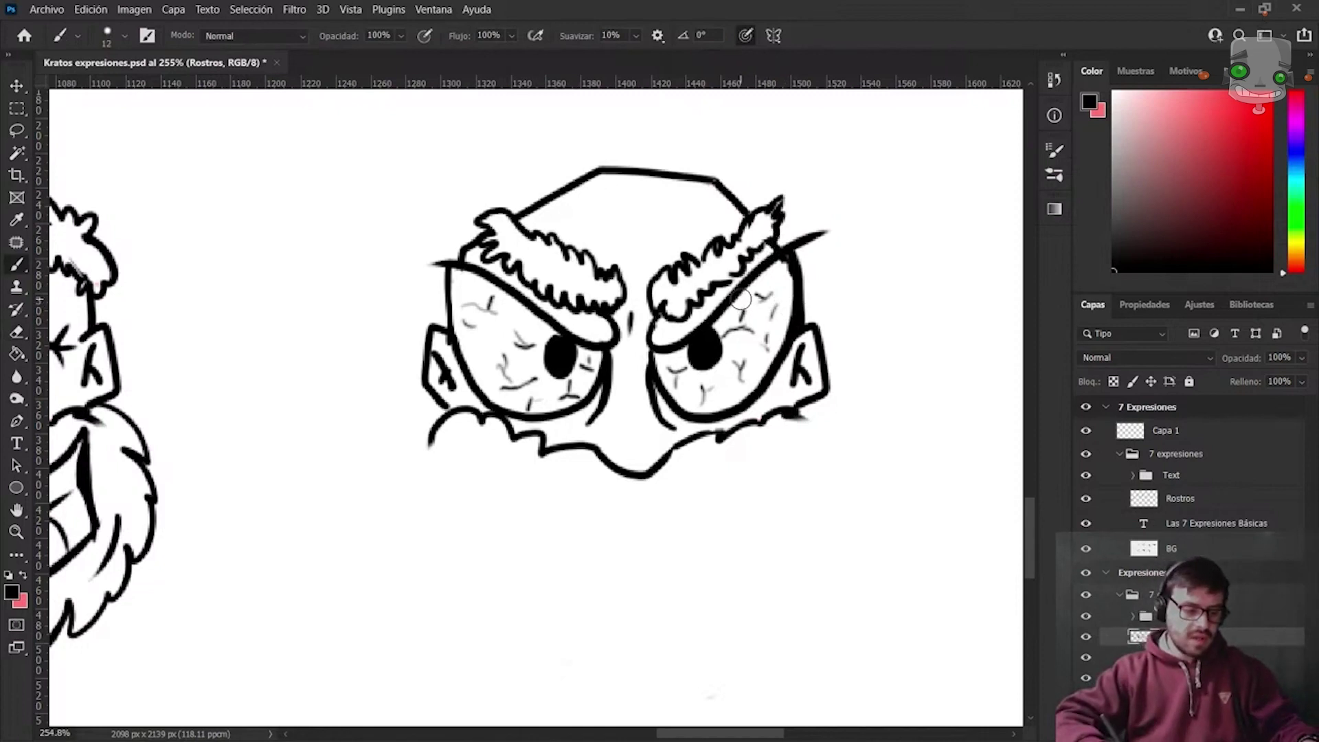
Add forehead wrinkle lines and draw the mouth's top edge below the nose.
{"action": "mouse_move", "coordinate": [593, 235]}
{"action": "left_mouse_down"}
{"action": "mouse_move", "coordinate": [629, 275]}
{"action": "mouse_move", "coordinate": [690, 239]}
{"action": "left_mouse_up"}
{"action": "key", "text": "ctrl+z"}
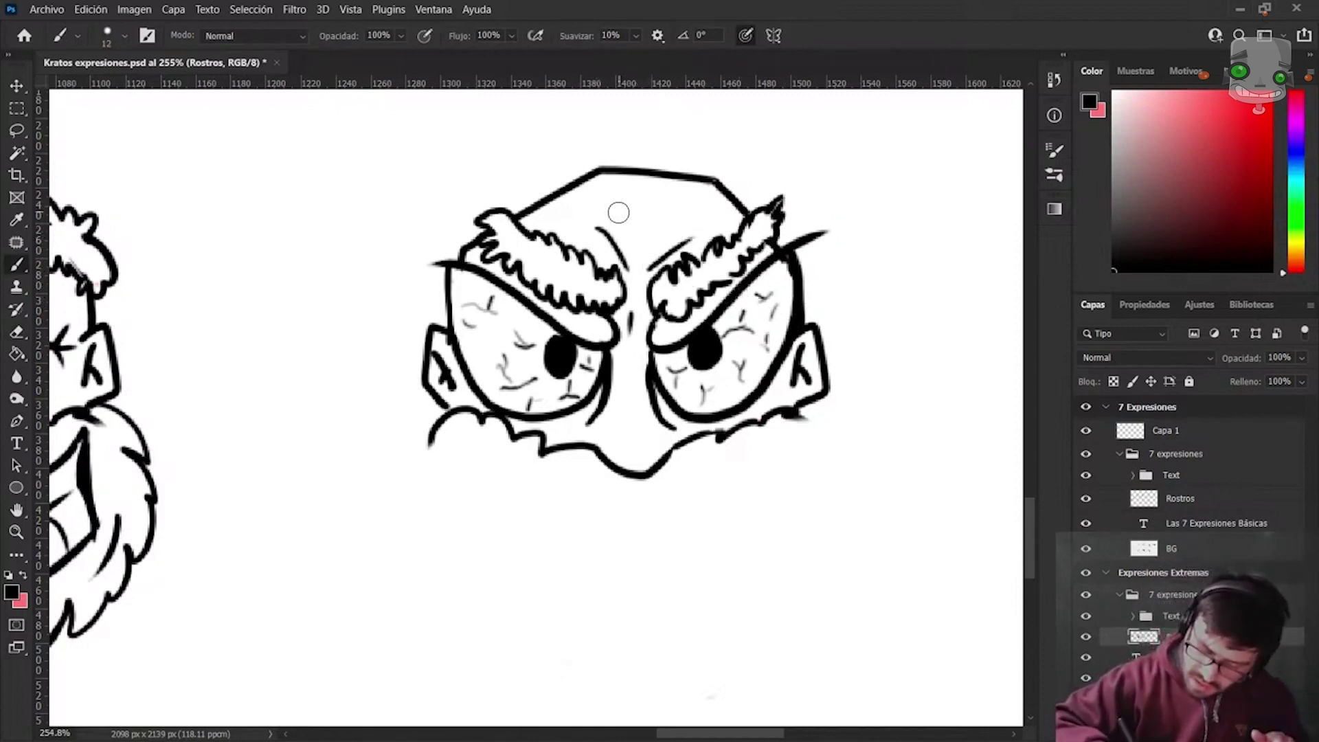
{"action": "mouse_move", "coordinate": [635, 202]}
{"action": "left_mouse_down"}
{"action": "mouse_move", "coordinate": [687, 222]}
{"action": "mouse_move", "coordinate": [668, 211]}
{"action": "left_mouse_up"}
{"action": "left_click_drag", "start_coordinate": [780, 460], "coordinate": [761, 329]}
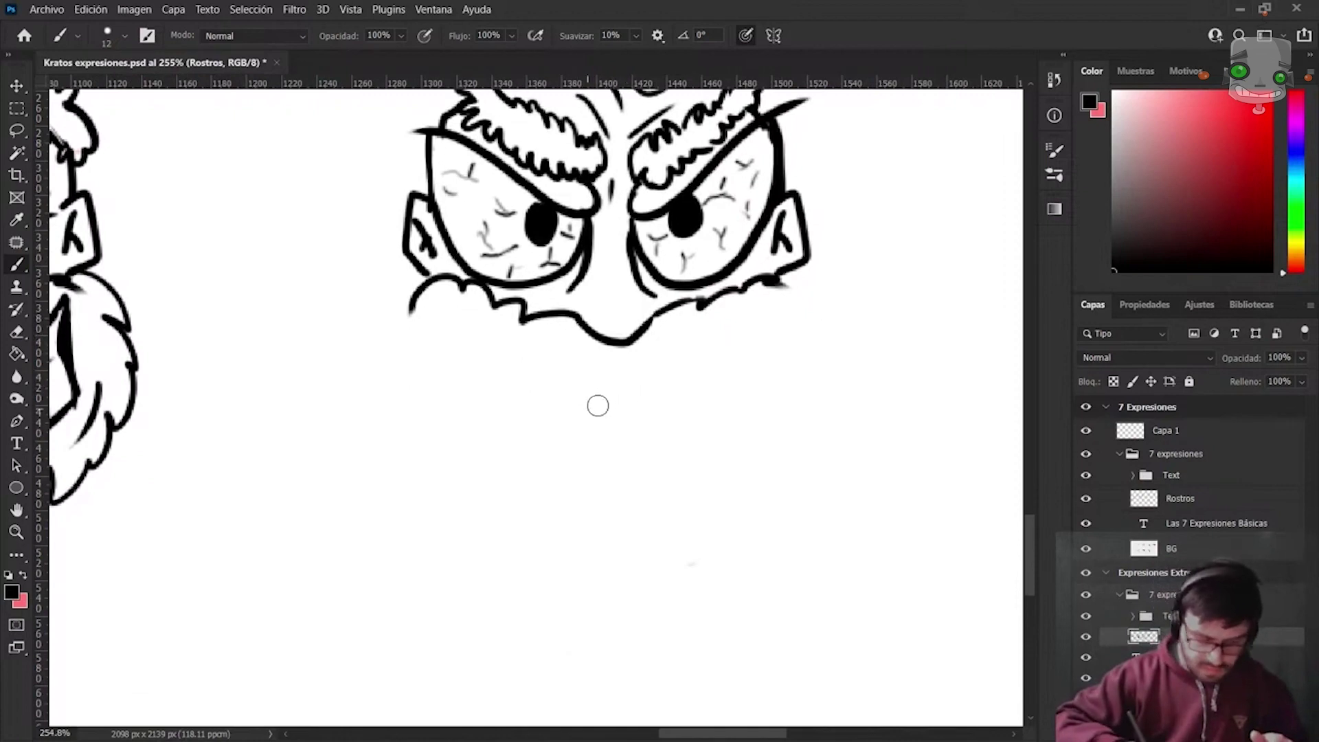
{"action": "mouse_move", "coordinate": [595, 388]}
{"action": "left_mouse_down"}
{"action": "mouse_move", "coordinate": [686, 341]}
{"action": "mouse_move", "coordinate": [805, 322]}
{"action": "left_mouse_up"}
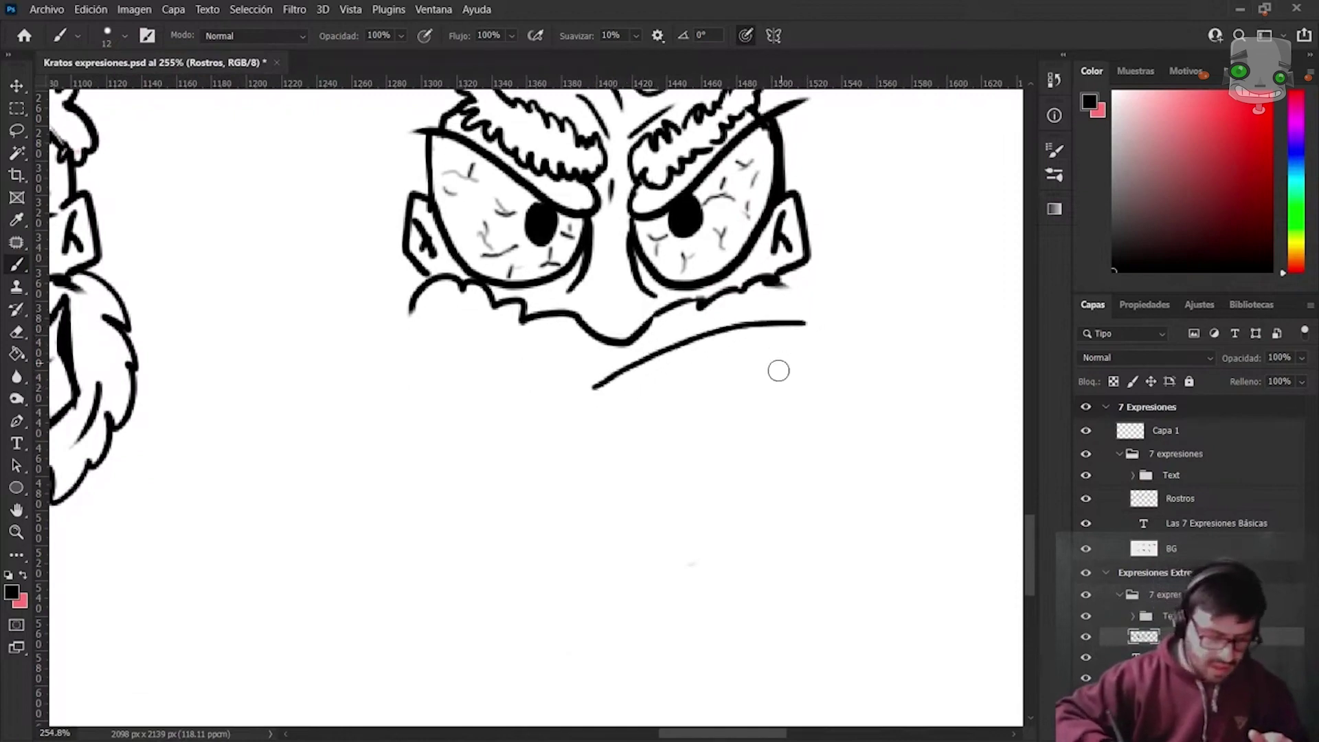
Close the slanted mouth shape, draw the teeth line, and add cheek strokes.
{"action": "left_click_drag", "start_coordinate": [599, 390], "coordinate": [625, 457]}
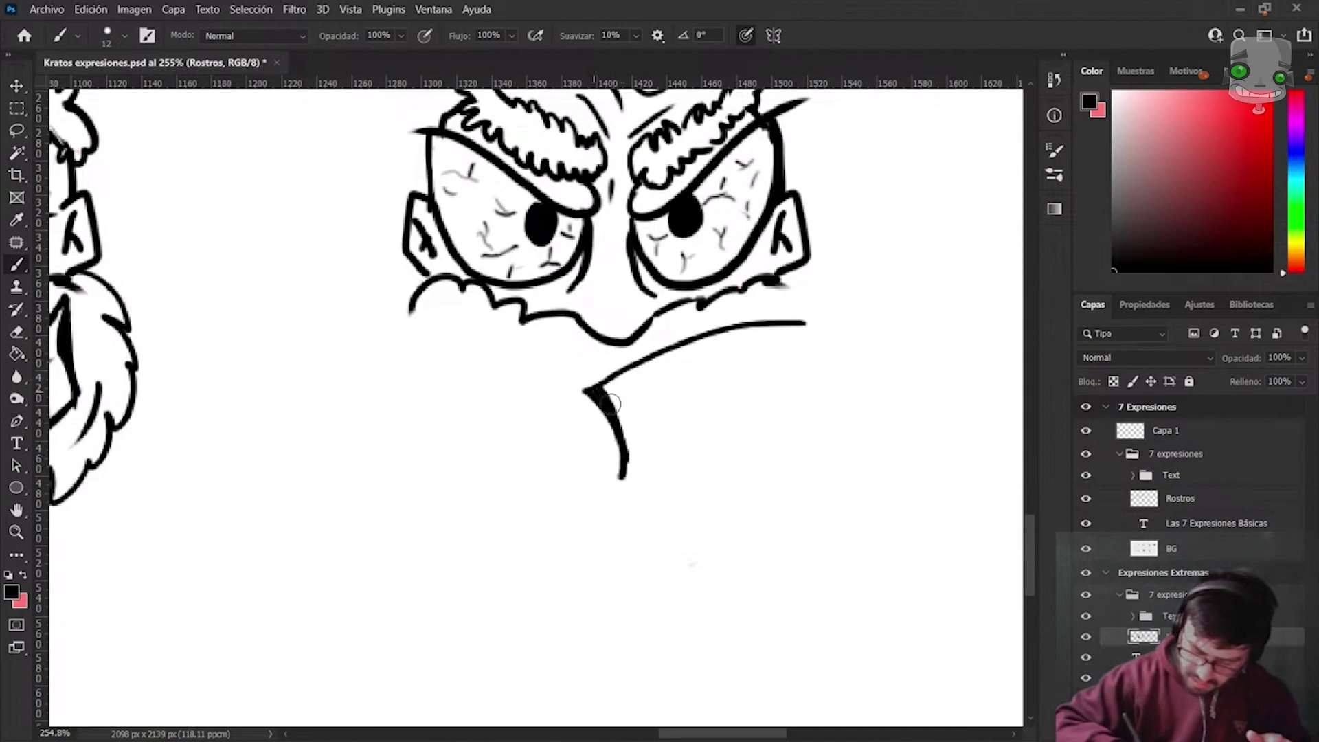
{"action": "mouse_move", "coordinate": [612, 403]}
{"action": "left_mouse_down"}
{"action": "mouse_move", "coordinate": [627, 471]}
{"action": "mouse_move", "coordinate": [795, 347]}
{"action": "mouse_move", "coordinate": [797, 375]}
{"action": "left_mouse_up"}
{"action": "left_click_drag", "start_coordinate": [803, 319], "coordinate": [795, 364]}
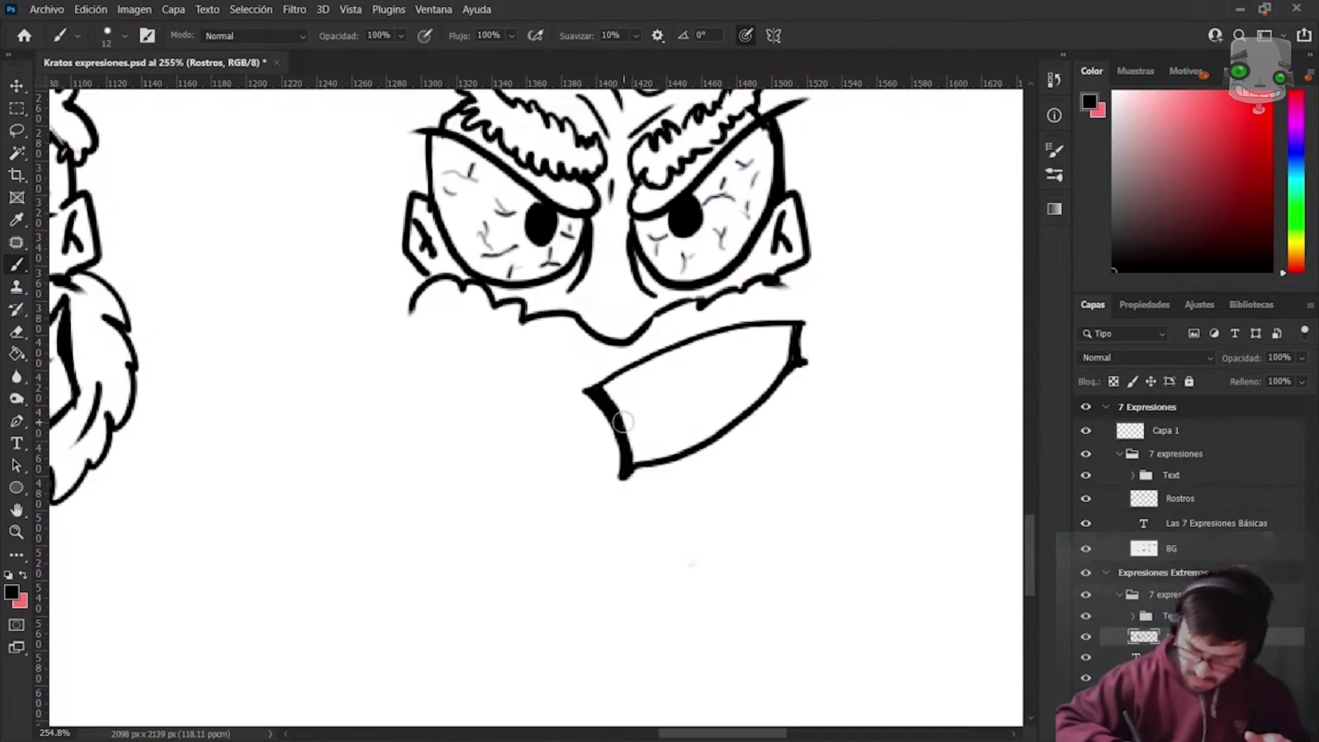
{"action": "mouse_move", "coordinate": [642, 406]}
{"action": "left_mouse_down"}
{"action": "mouse_move", "coordinate": [796, 350]}
{"action": "mouse_move", "coordinate": [797, 404]}
{"action": "left_mouse_up"}
{"action": "left_click_drag", "start_coordinate": [783, 297], "coordinate": [804, 306]}
{"action": "left_click_drag", "start_coordinate": [585, 424], "coordinate": [599, 467]}
{"action": "mouse_move", "coordinate": [418, 295]}
{"action": "left_mouse_down"}
{"action": "mouse_move", "coordinate": [397, 334]}
{"action": "mouse_move", "coordinate": [446, 433]}
{"action": "left_mouse_up"}
Outline the beard around the mouth and add shaggy hair strokes.
{"action": "mouse_move", "coordinate": [432, 385]}
{"action": "left_mouse_down"}
{"action": "mouse_move", "coordinate": [512, 491]}
{"action": "mouse_move", "coordinate": [597, 525]}
{"action": "left_mouse_up"}
{"action": "mouse_move", "coordinate": [807, 264]}
{"action": "left_mouse_down"}
{"action": "mouse_move", "coordinate": [846, 364]}
{"action": "mouse_move", "coordinate": [801, 439]}
{"action": "left_mouse_up"}
{"action": "left_click_drag", "start_coordinate": [827, 408], "coordinate": [763, 456]}
{"action": "mouse_move", "coordinate": [591, 525]}
{"action": "left_mouse_down"}
{"action": "mouse_move", "coordinate": [718, 476]}
{"action": "mouse_move", "coordinate": [783, 412]}
{"action": "left_mouse_up"}
Zoom out and pan across the sheet to review the basic and extreme rows.
{"action": "scroll", "coordinate": [774, 408], "scroll_direction": "down", "scroll_amount": 3, "text": "alt"}
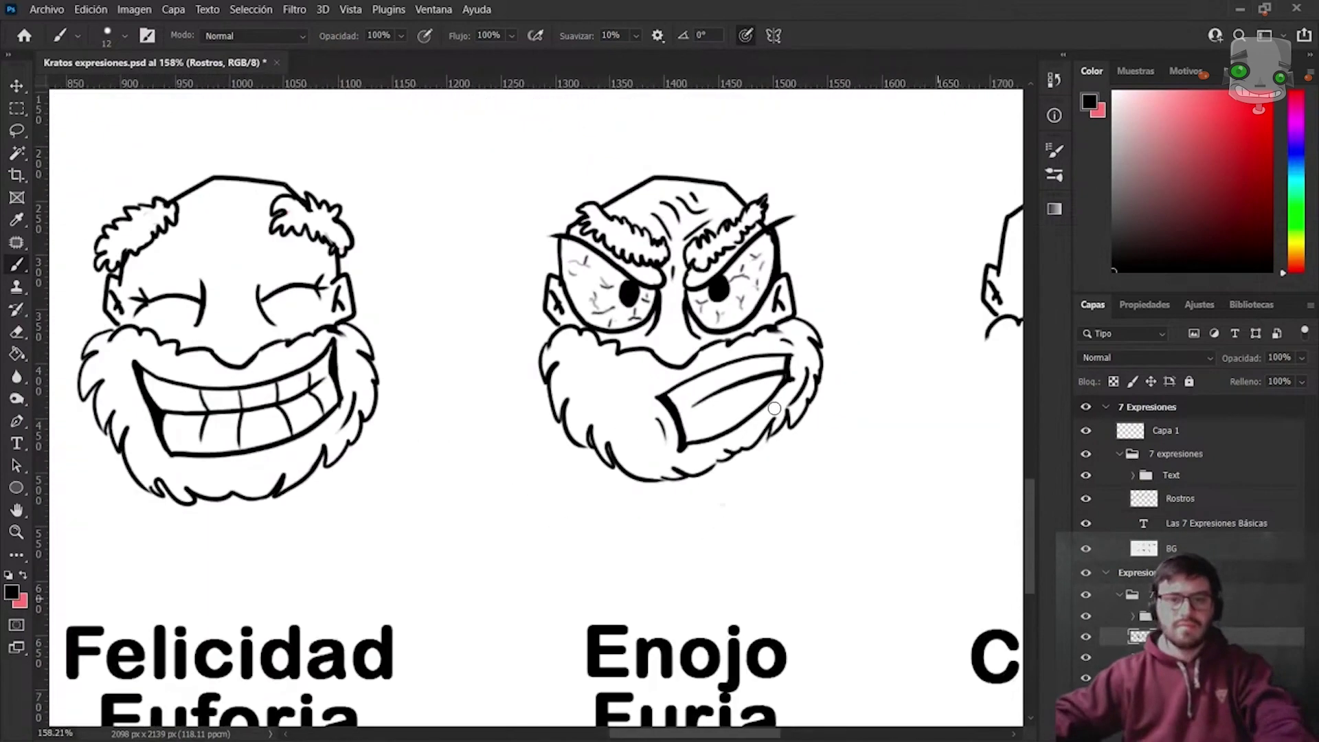
{"action": "scroll", "coordinate": [774, 408], "scroll_direction": "down", "scroll_amount": 2, "text": "alt"}
{"action": "scroll", "coordinate": [774, 408], "scroll_direction": "down", "scroll_amount": 1, "text": "alt"}
{"action": "scroll", "coordinate": [774, 408], "scroll_direction": "down", "scroll_amount": 1, "text": "alt"}
{"action": "scroll", "coordinate": [774, 408], "scroll_direction": "down", "scroll_amount": 1, "text": "alt"}
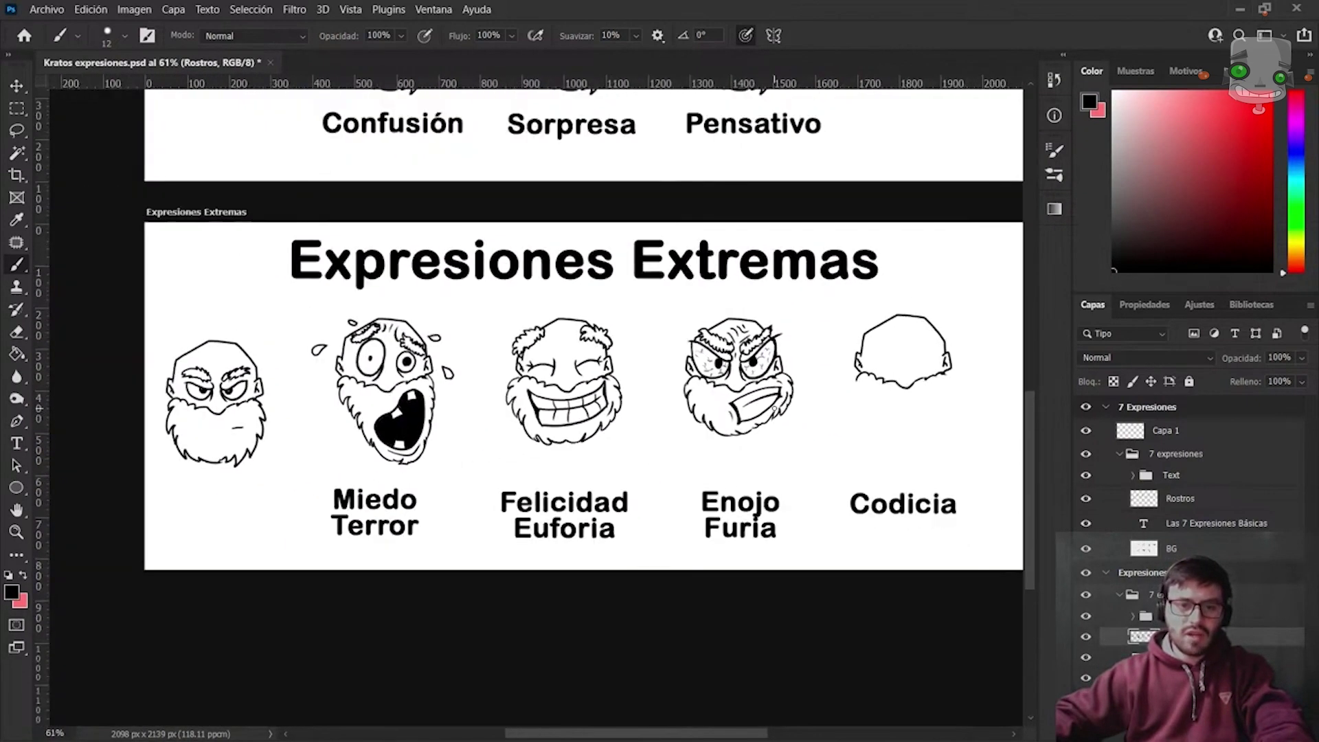
{"action": "left_click_drag", "start_coordinate": [774, 408], "coordinate": [603, 421]}
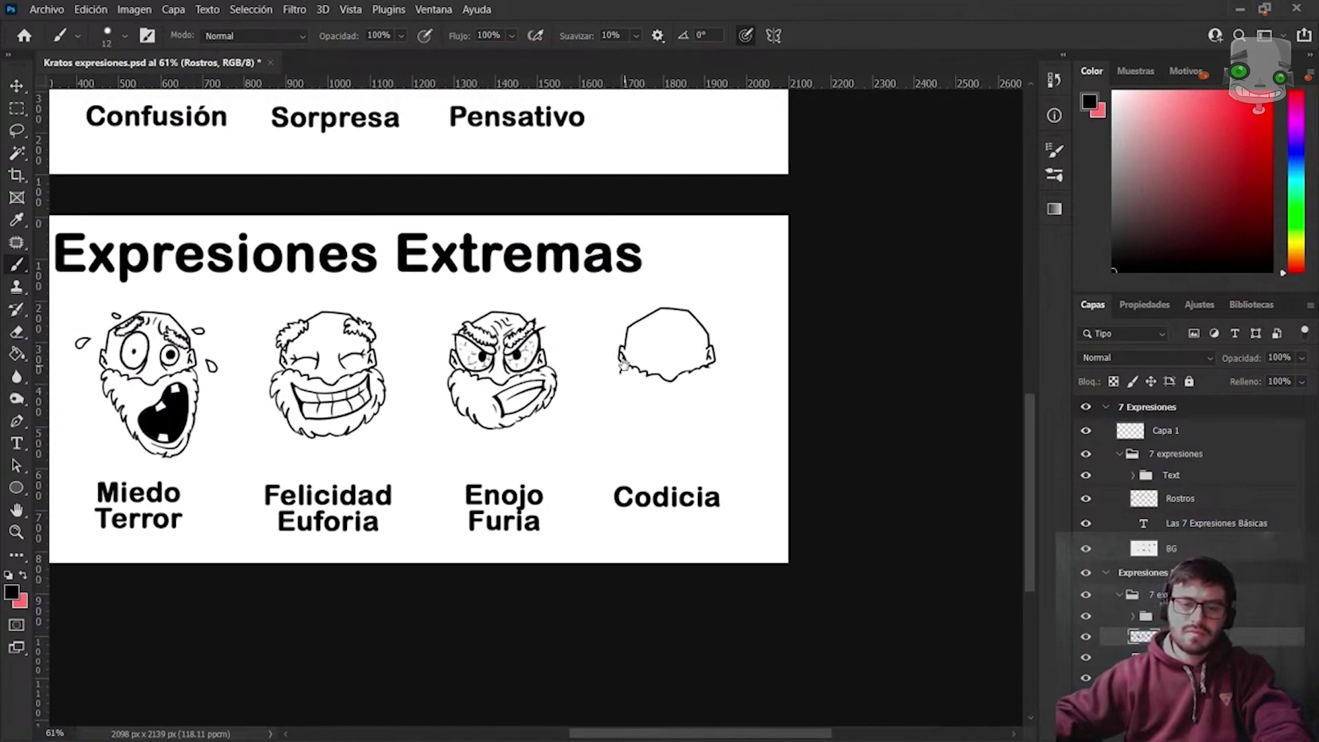
{"action": "left_click_drag", "start_coordinate": [689, 382], "coordinate": [718, 388]}
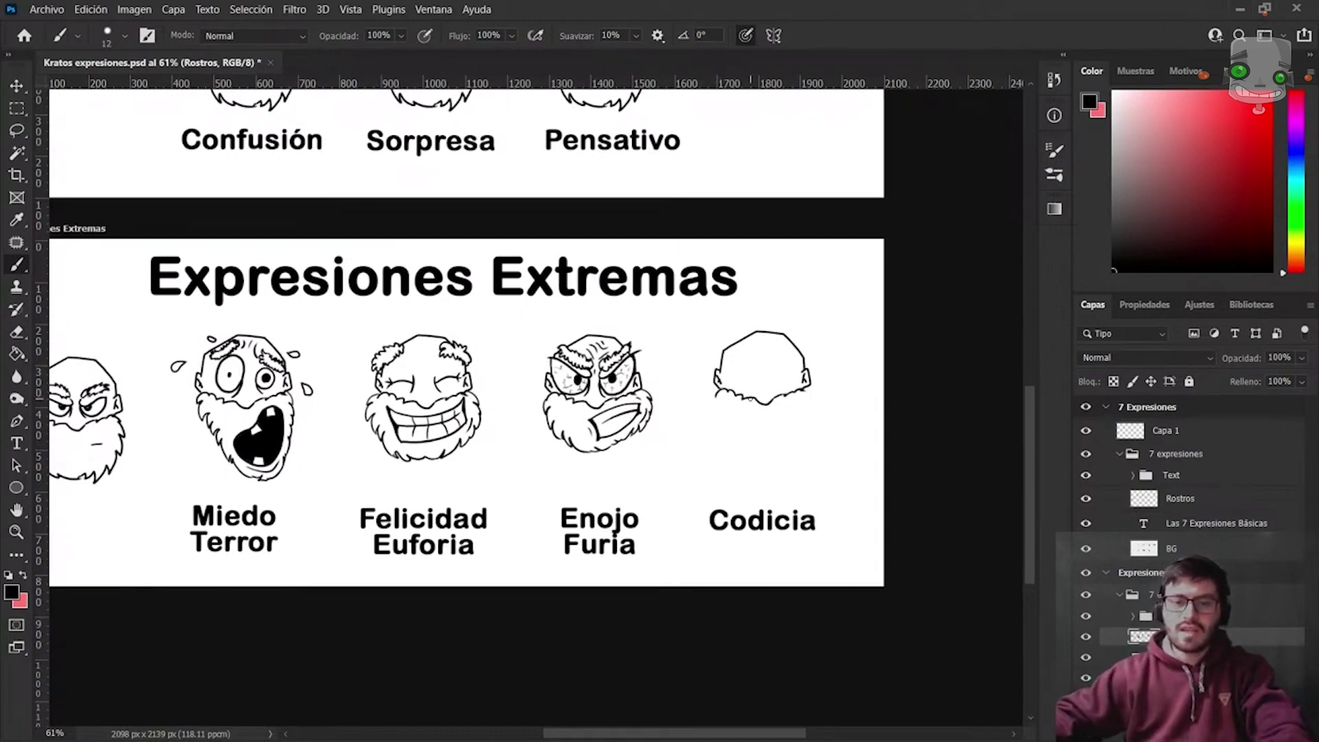
{"action": "scroll", "coordinate": [747, 398], "scroll_direction": "down", "scroll_amount": 3}
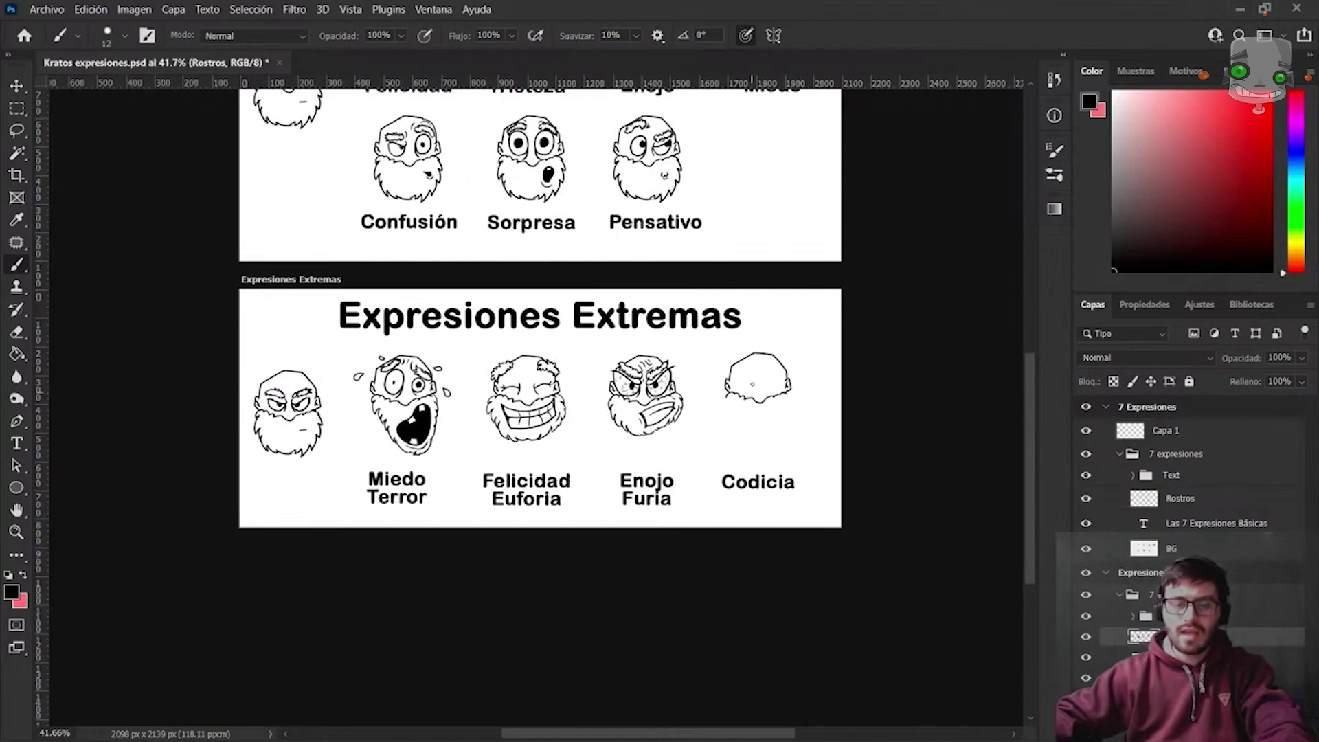
{"action": "left_click_drag", "start_coordinate": [699, 211], "coordinate": [697, 397]}
{"action": "scroll", "coordinate": [699, 396], "scroll_direction": "up", "scroll_amount": 2}
{"action": "scroll", "coordinate": [699, 397], "scroll_direction": "up", "scroll_amount": 1}
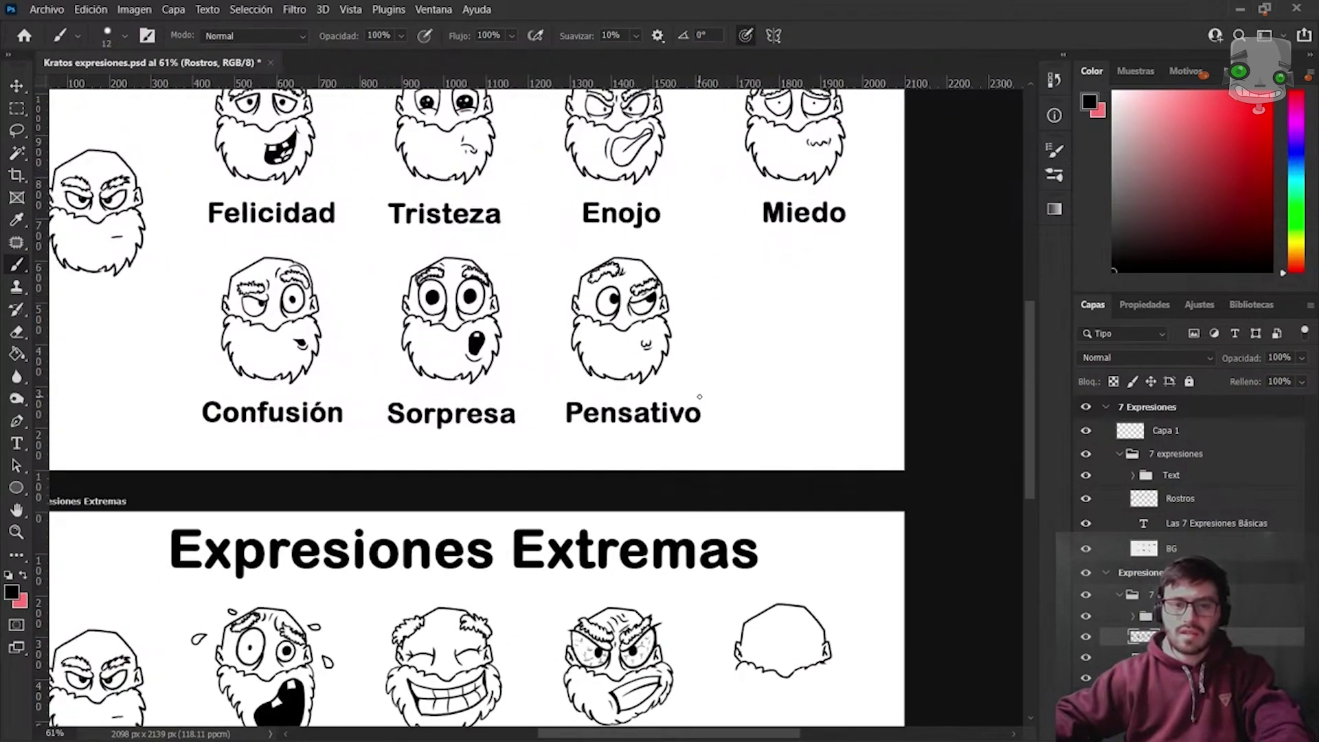
{"action": "mouse_move", "coordinate": [761, 535]}
{"action": "left_mouse_down"}
{"action": "mouse_move", "coordinate": [810, 480]}
{"action": "mouse_move", "coordinate": [771, 287]}
{"action": "left_mouse_up"}
Center the Enojo and Codicia faces and zoom in on the blank Codicia head.
{"action": "scroll", "coordinate": [765, 351], "scroll_direction": "up", "scroll_amount": 1}
{"action": "scroll", "coordinate": [765, 351], "scroll_direction": "up", "scroll_amount": 1}
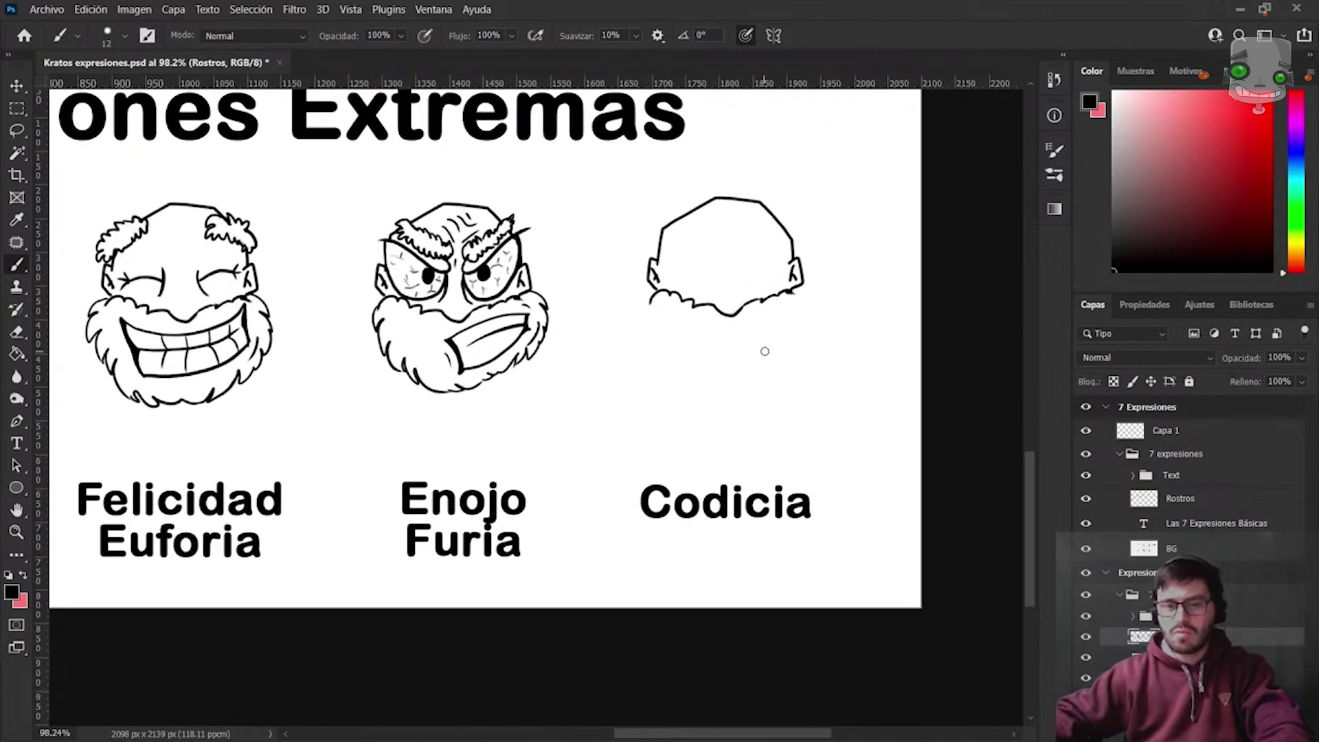
{"action": "scroll", "coordinate": [765, 351], "scroll_direction": "up", "scroll_amount": 1}
{"action": "scroll", "coordinate": [766, 352], "scroll_direction": "up", "scroll_amount": 1}
{"action": "left_click_drag", "start_coordinate": [809, 296], "coordinate": [793, 379]}
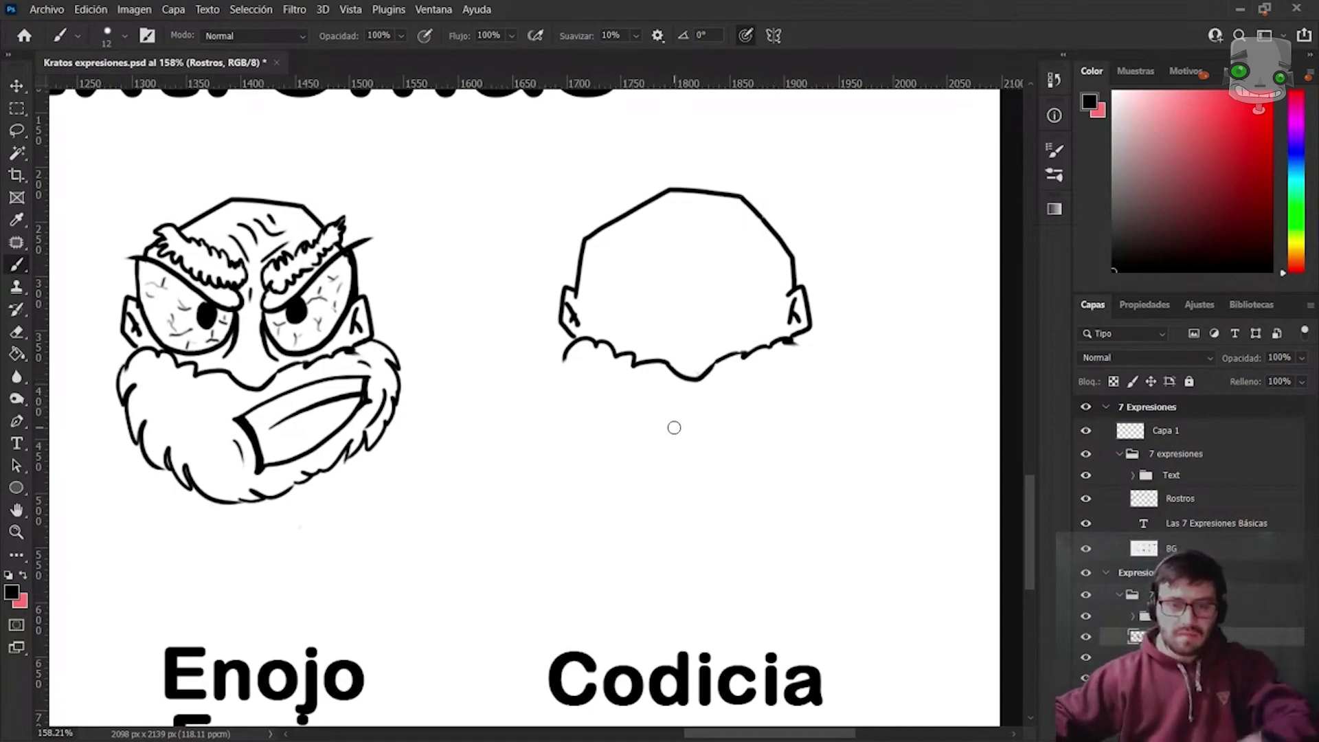
{"action": "scroll", "coordinate": [674, 427], "scroll_direction": "up", "scroll_amount": 2}
{"action": "scroll", "coordinate": [674, 428], "scroll_direction": "down", "scroll_amount": 2}
{"action": "scroll", "coordinate": [674, 427], "scroll_direction": "up", "scroll_amount": 2}
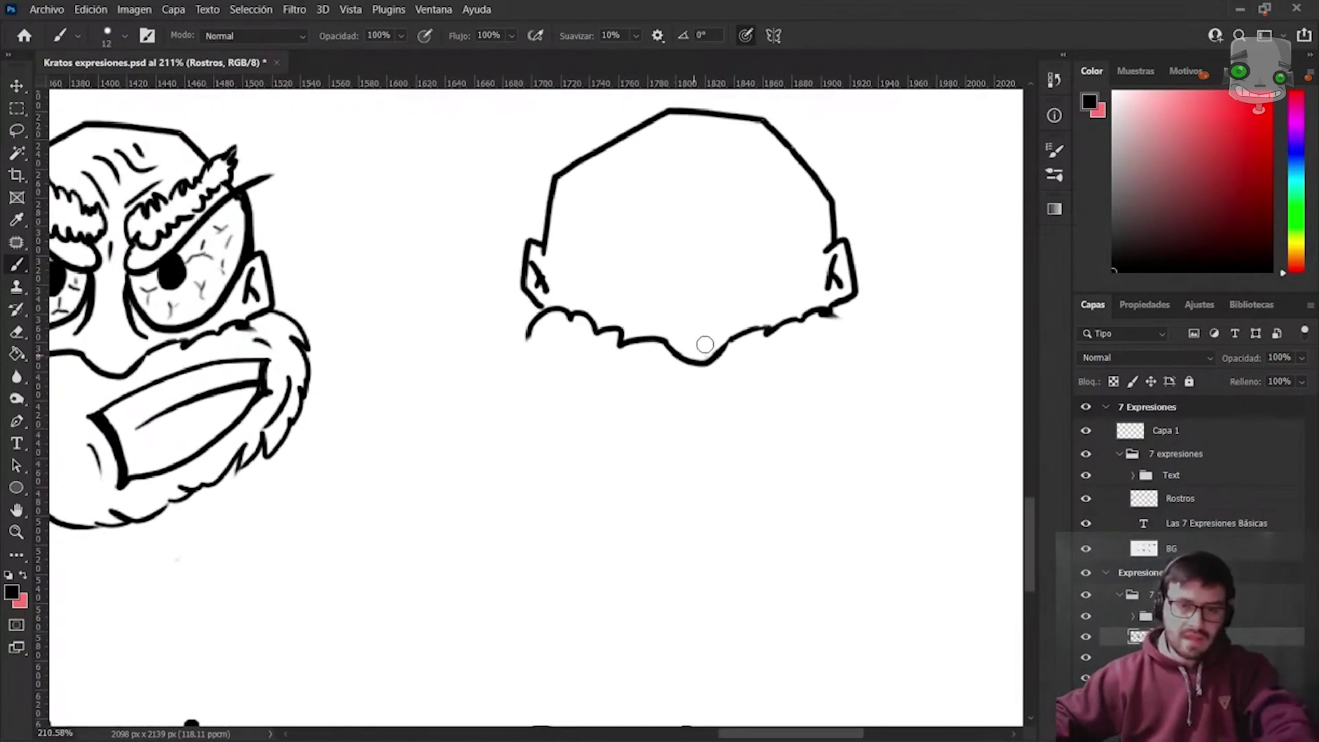
{"action": "scroll", "coordinate": [705, 337], "scroll_direction": "up", "scroll_amount": 1}
{"action": "scroll", "coordinate": [710, 320], "scroll_direction": "up", "scroll_amount": 1}
{"action": "scroll", "coordinate": [691, 402], "scroll_direction": "up", "scroll_amount": 1}
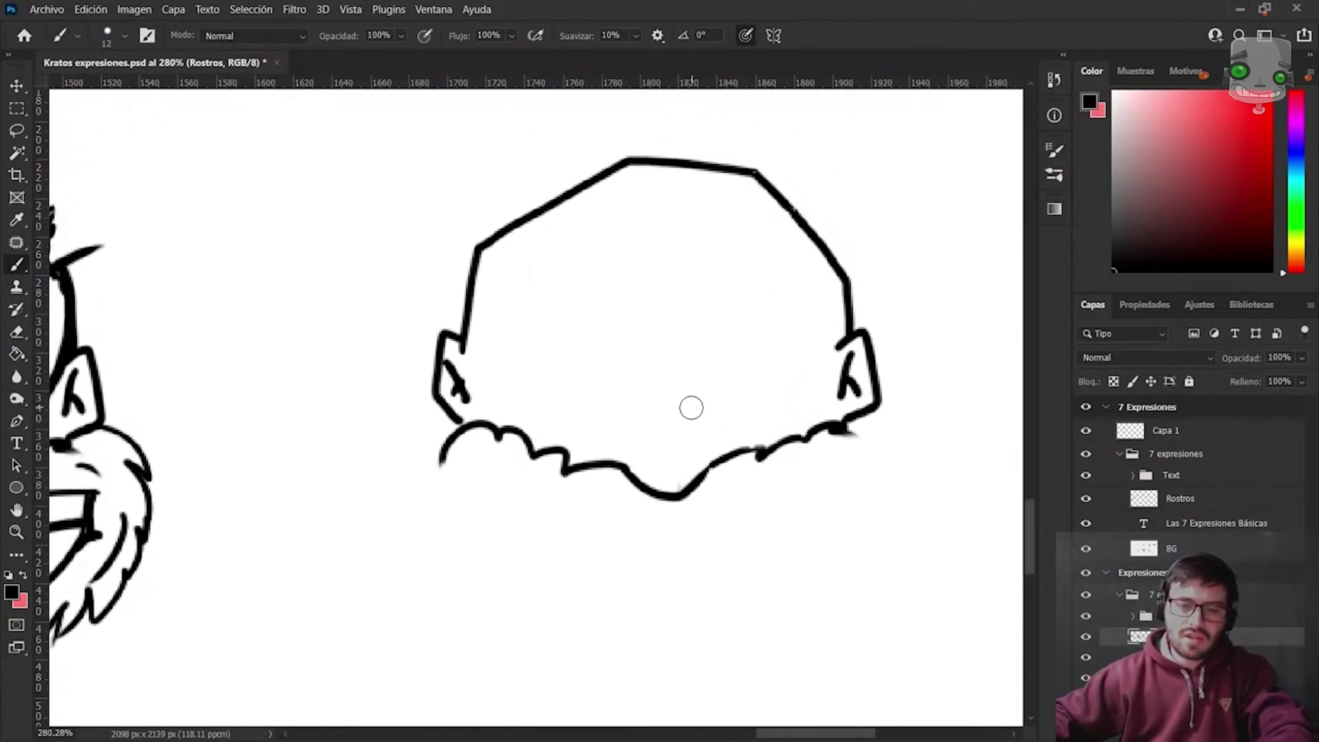
{"action": "scroll", "coordinate": [690, 405], "scroll_direction": "up", "scroll_amount": 2}
{"action": "scroll", "coordinate": [690, 405], "scroll_direction": "down", "scroll_amount": 1}
{"action": "scroll", "coordinate": [696, 404], "scroll_direction": "down", "scroll_amount": 1}
Draw the right eye with a heavy upper lid, lower lid and filled pupil.
{"action": "left_click_drag", "start_coordinate": [697, 404], "coordinate": [688, 331]}
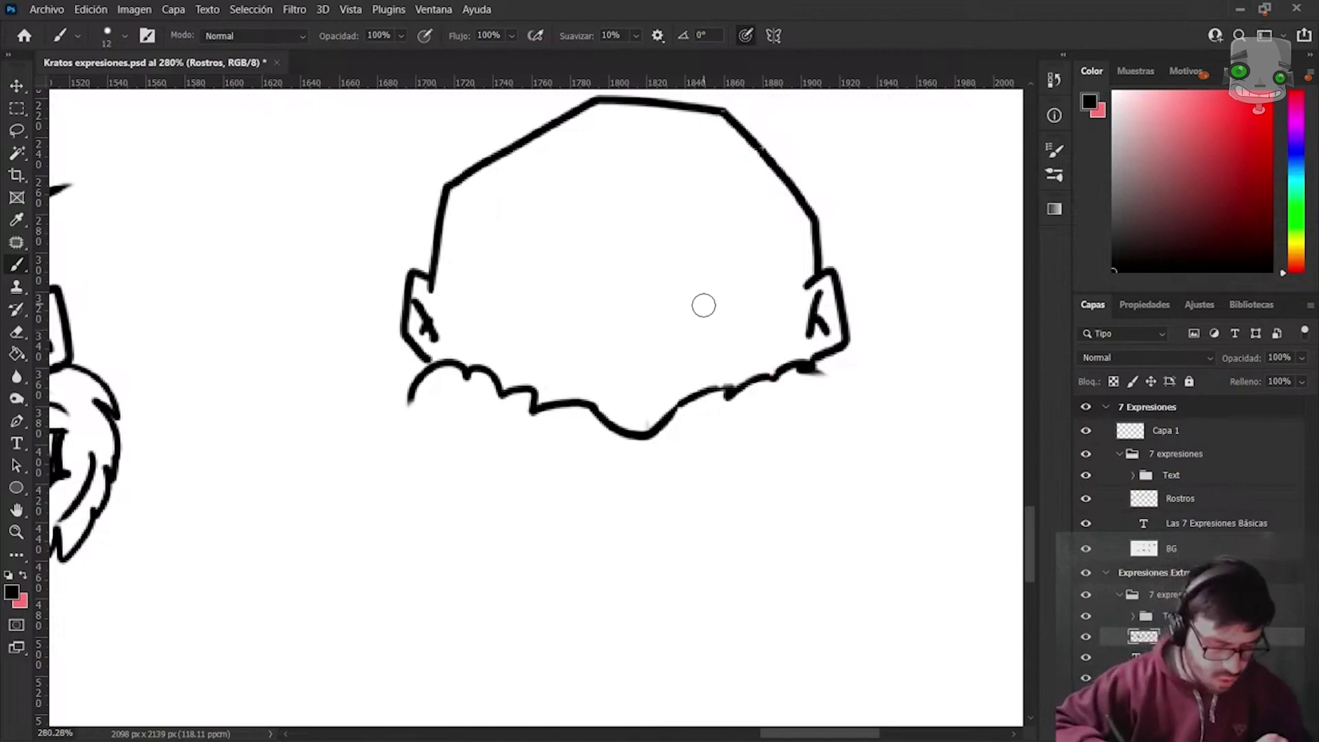
{"action": "left_click_drag", "start_coordinate": [686, 264], "coordinate": [680, 288]}
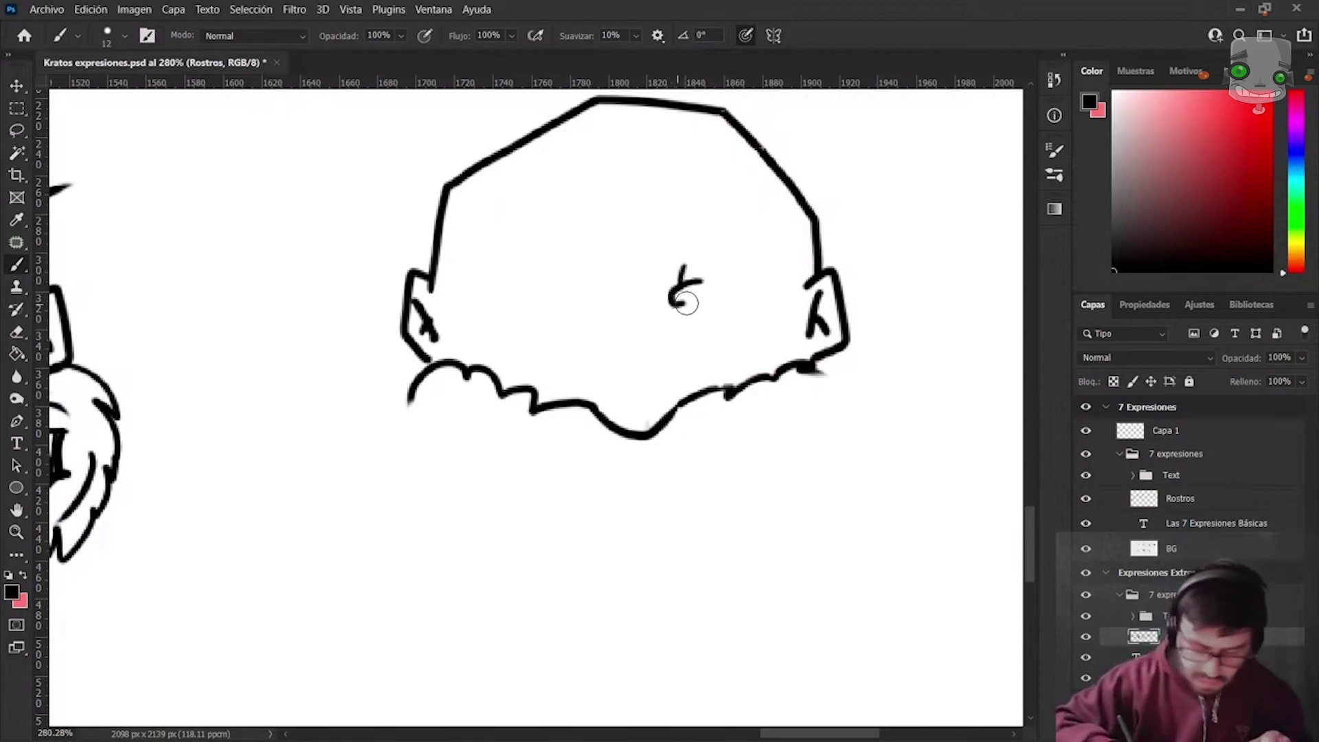
{"action": "left_click_drag", "start_coordinate": [686, 303], "coordinate": [760, 286]}
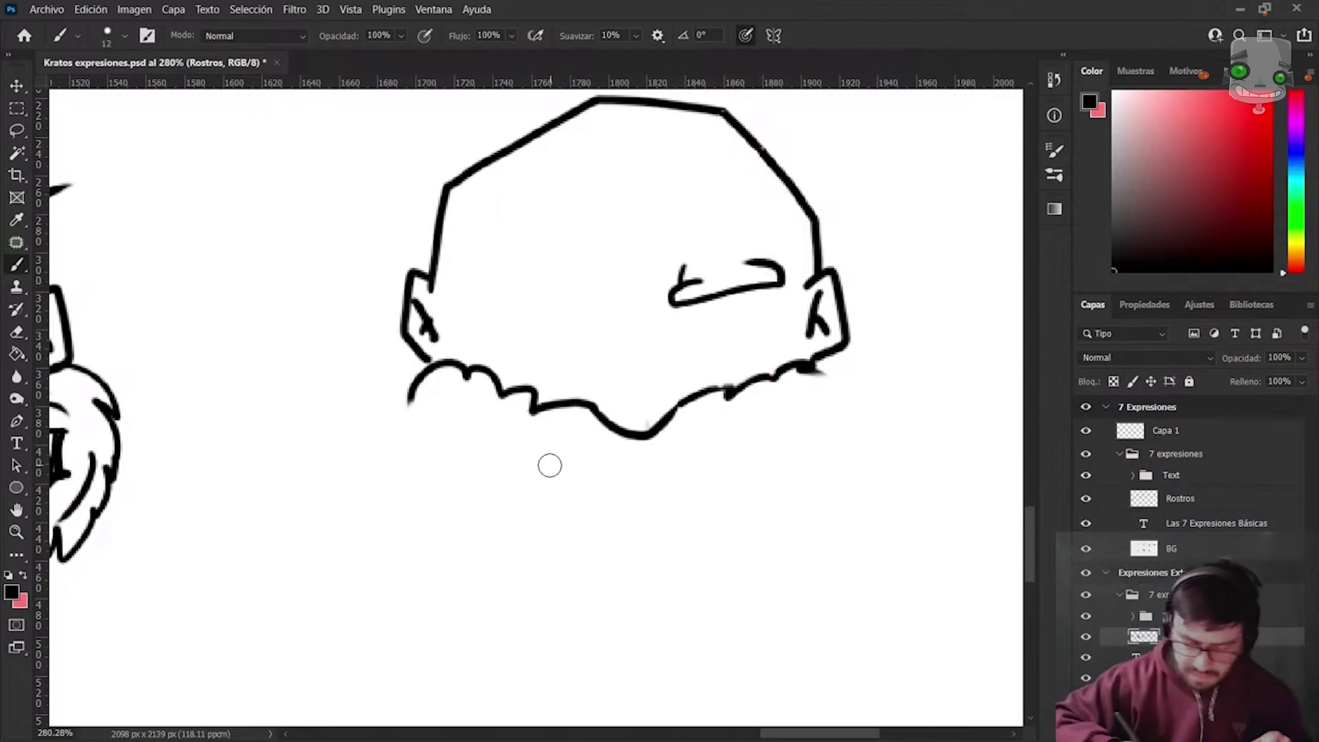
{"action": "mouse_move", "coordinate": [678, 311]}
{"action": "left_mouse_down"}
{"action": "mouse_move", "coordinate": [781, 303]}
{"action": "mouse_move", "coordinate": [765, 335]}
{"action": "mouse_move", "coordinate": [704, 379]}
{"action": "left_mouse_up"}
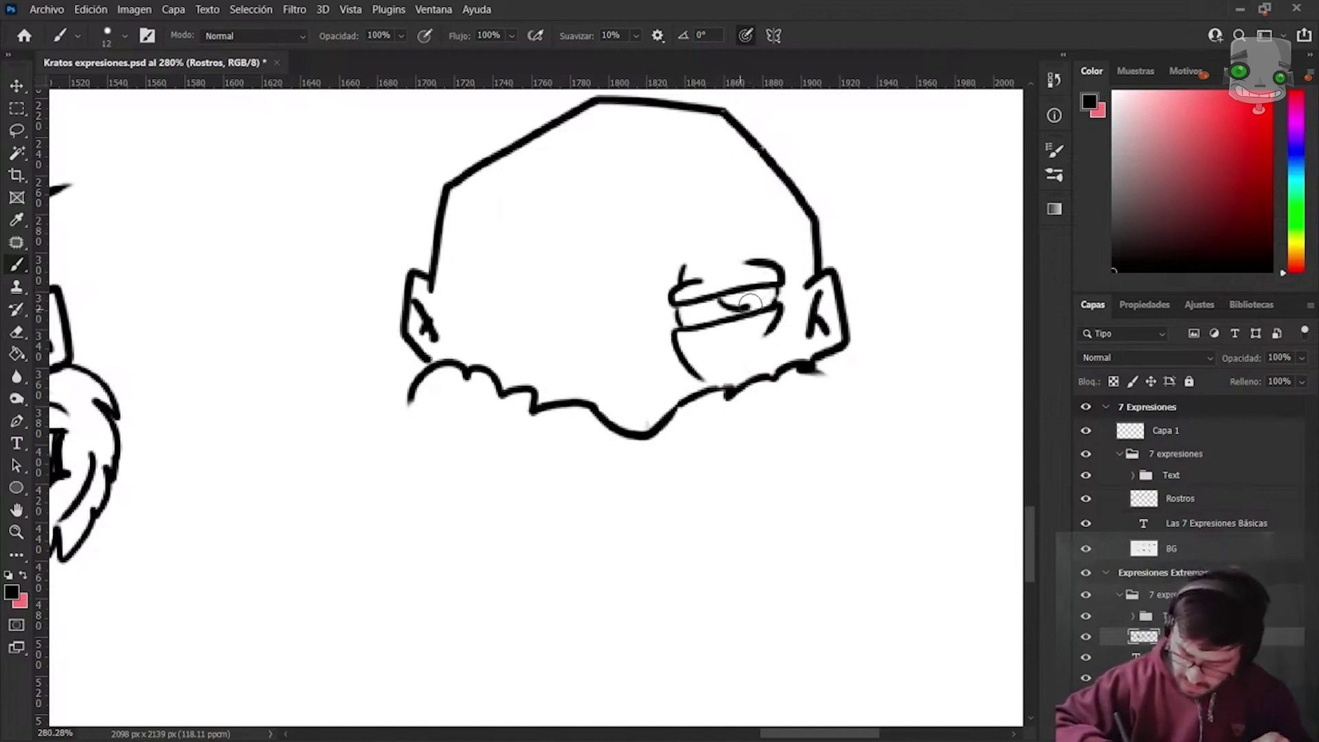
{"action": "left_click_drag", "start_coordinate": [749, 302], "coordinate": [725, 298]}
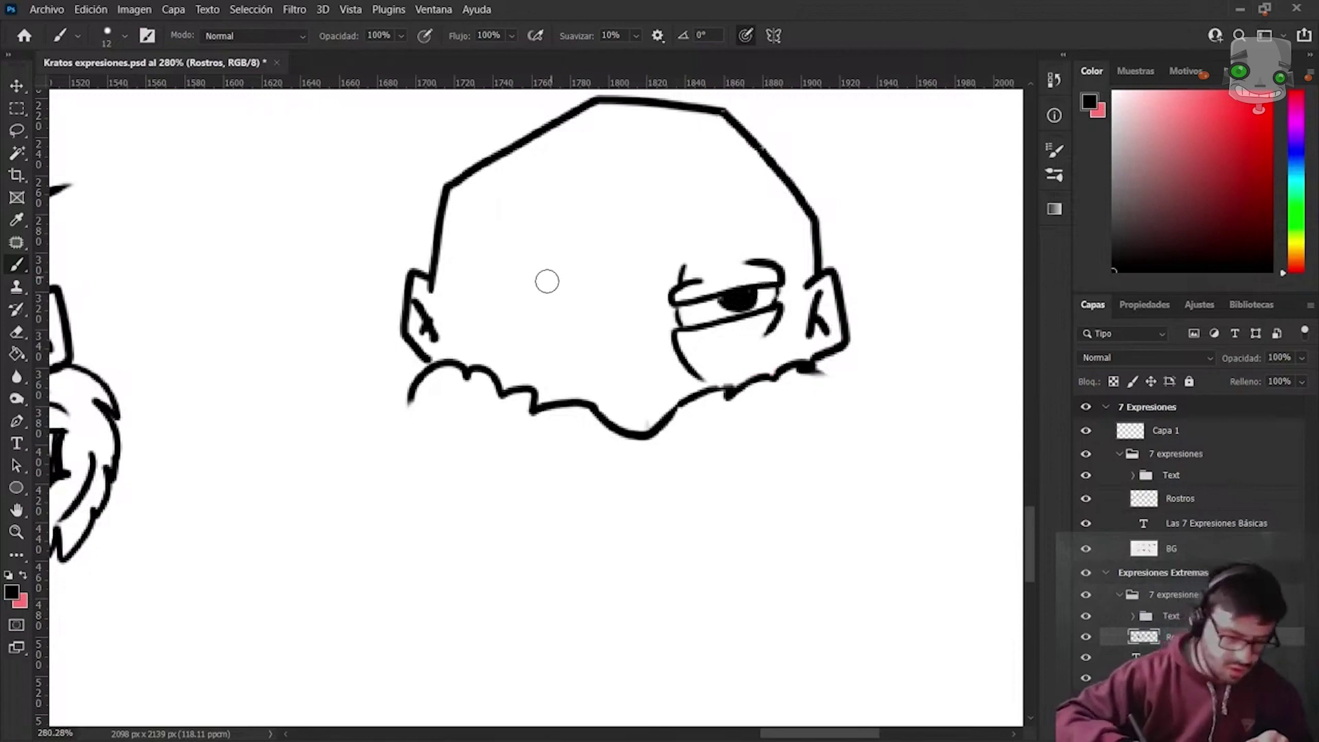
Draw the left eye's lids, under-eye bag and pupil.
{"action": "mouse_move", "coordinate": [590, 291]}
{"action": "left_mouse_down"}
{"action": "mouse_move", "coordinate": [573, 305]}
{"action": "mouse_move", "coordinate": [495, 300]}
{"action": "mouse_move", "coordinate": [522, 285]}
{"action": "left_mouse_up"}
{"action": "left_click_drag", "start_coordinate": [601, 261], "coordinate": [608, 287]}
{"action": "mouse_move", "coordinate": [495, 307]}
{"action": "left_mouse_down"}
{"action": "mouse_move", "coordinate": [496, 325]}
{"action": "mouse_move", "coordinate": [615, 331]}
{"action": "left_mouse_up"}
{"action": "left_click_drag", "start_coordinate": [610, 357], "coordinate": [597, 370]}
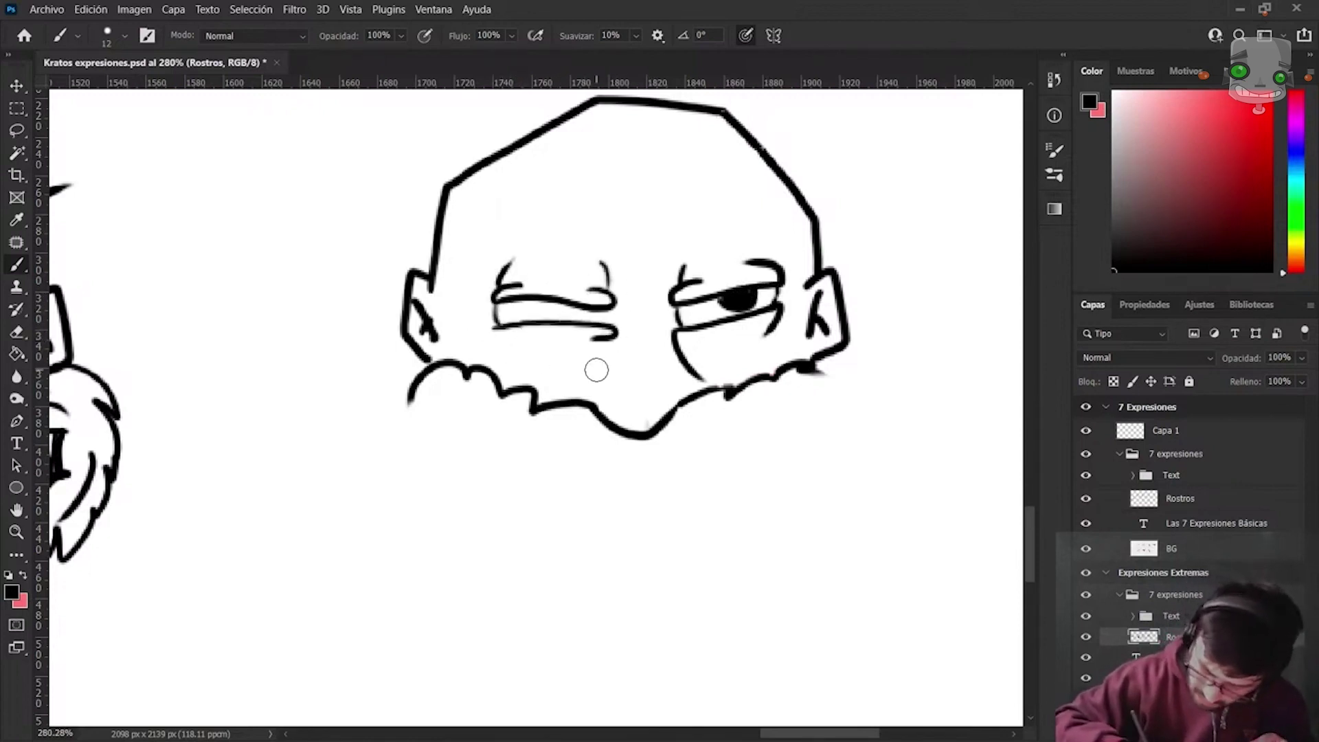
{"action": "left_click_drag", "start_coordinate": [494, 335], "coordinate": [615, 335]}
{"action": "mouse_move", "coordinate": [594, 309]}
{"action": "left_mouse_down"}
{"action": "mouse_move", "coordinate": [618, 323]}
{"action": "mouse_move", "coordinate": [573, 313]}
{"action": "left_mouse_up"}
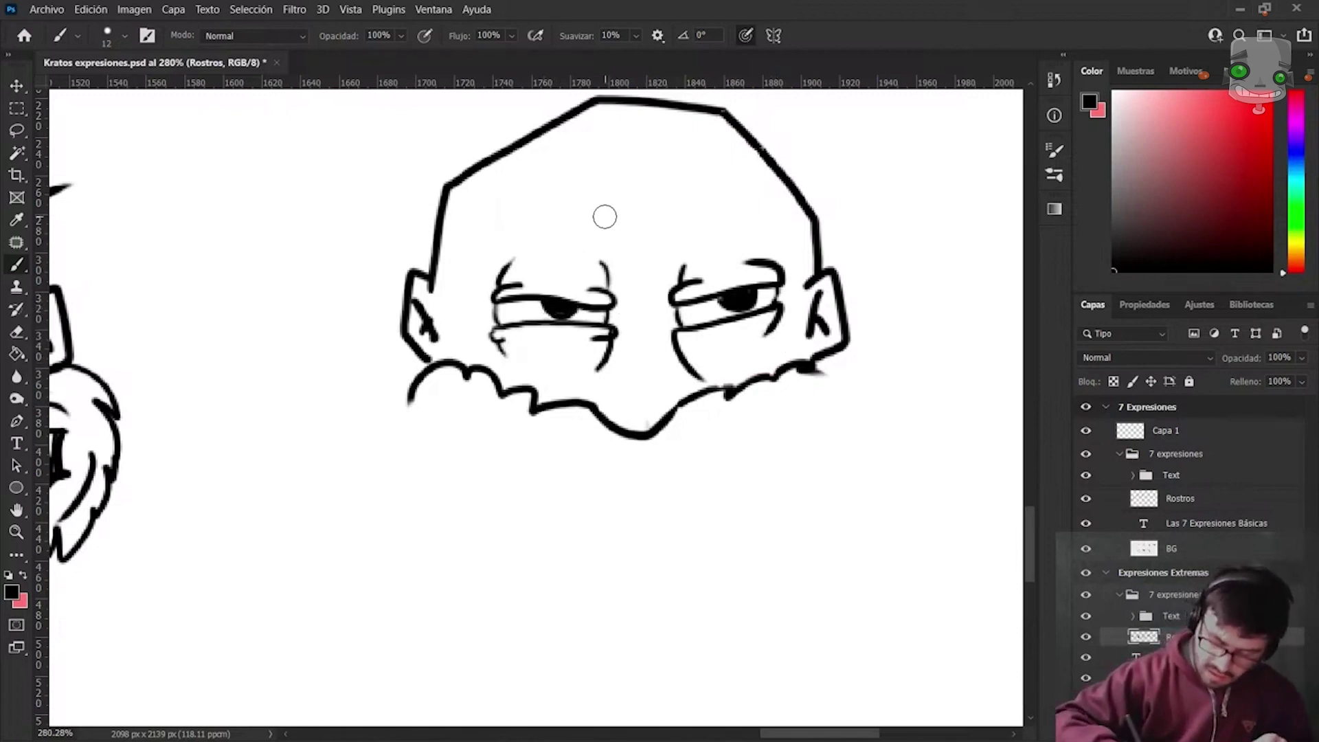
Sketch pink guides for the right and left eyebrows, then return to black.
{"action": "key", "text": "x"}
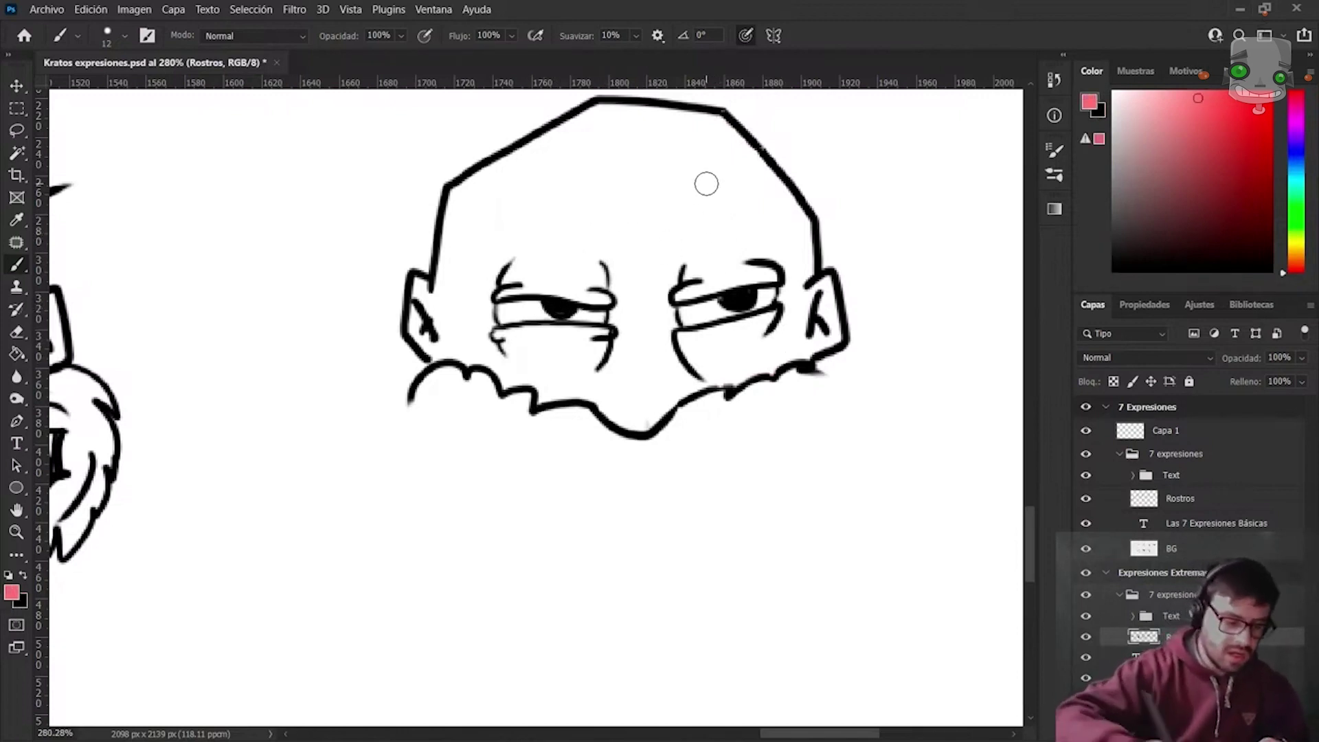
{"action": "left_click_drag", "start_coordinate": [671, 225], "coordinate": [785, 199]}
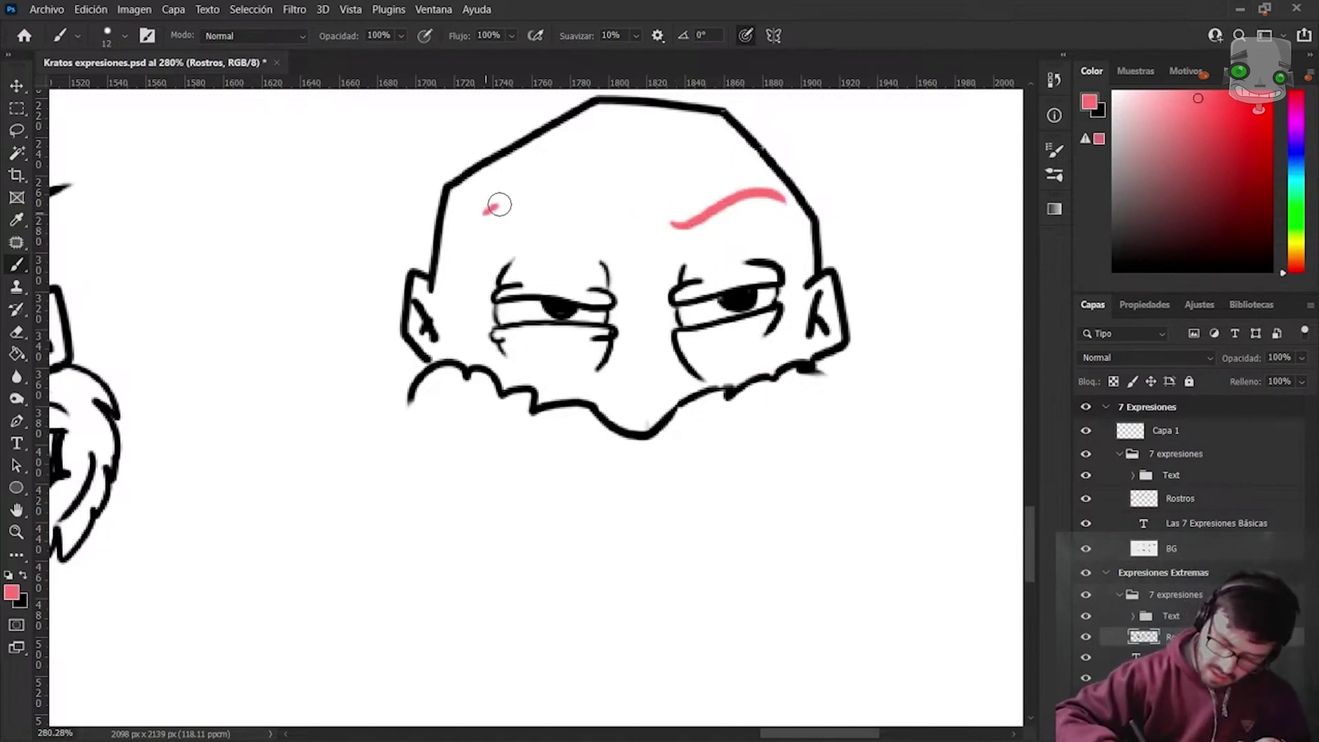
{"action": "left_click_drag", "start_coordinate": [499, 204], "coordinate": [602, 206]}
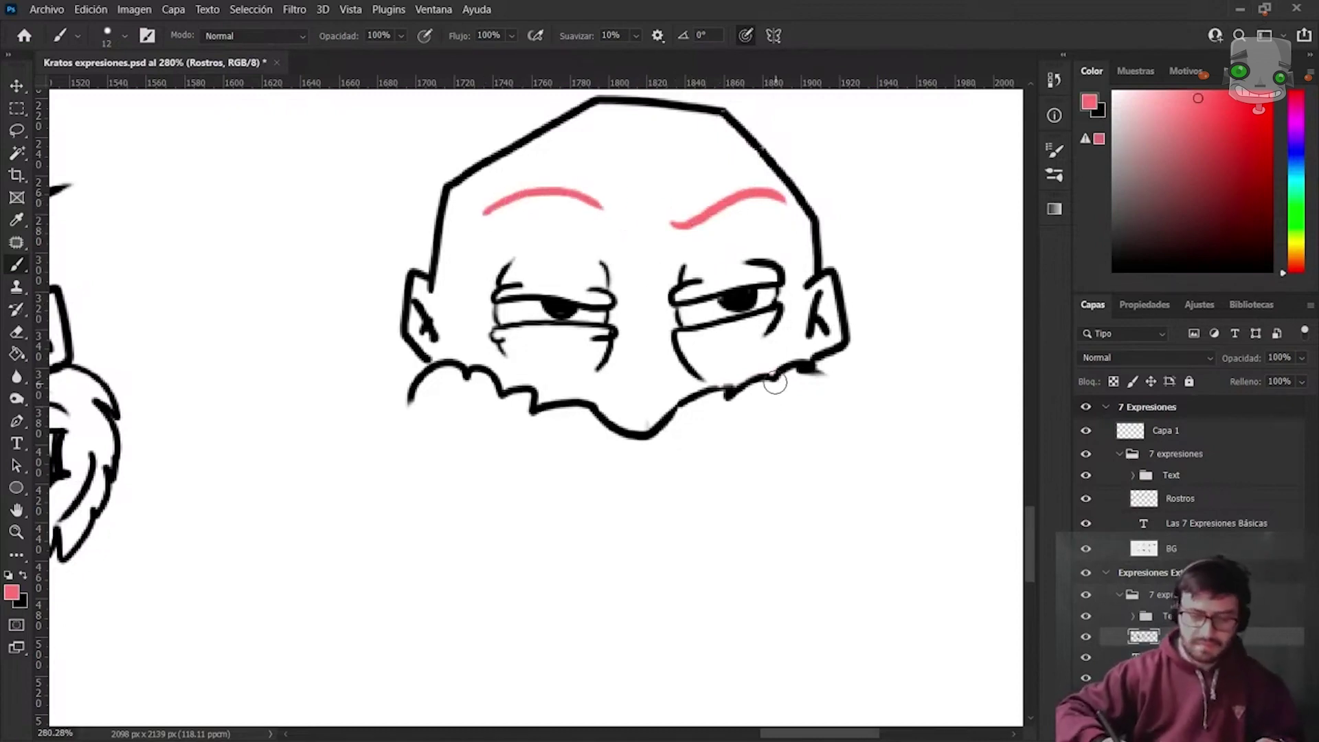
{"action": "key", "text": "x"}
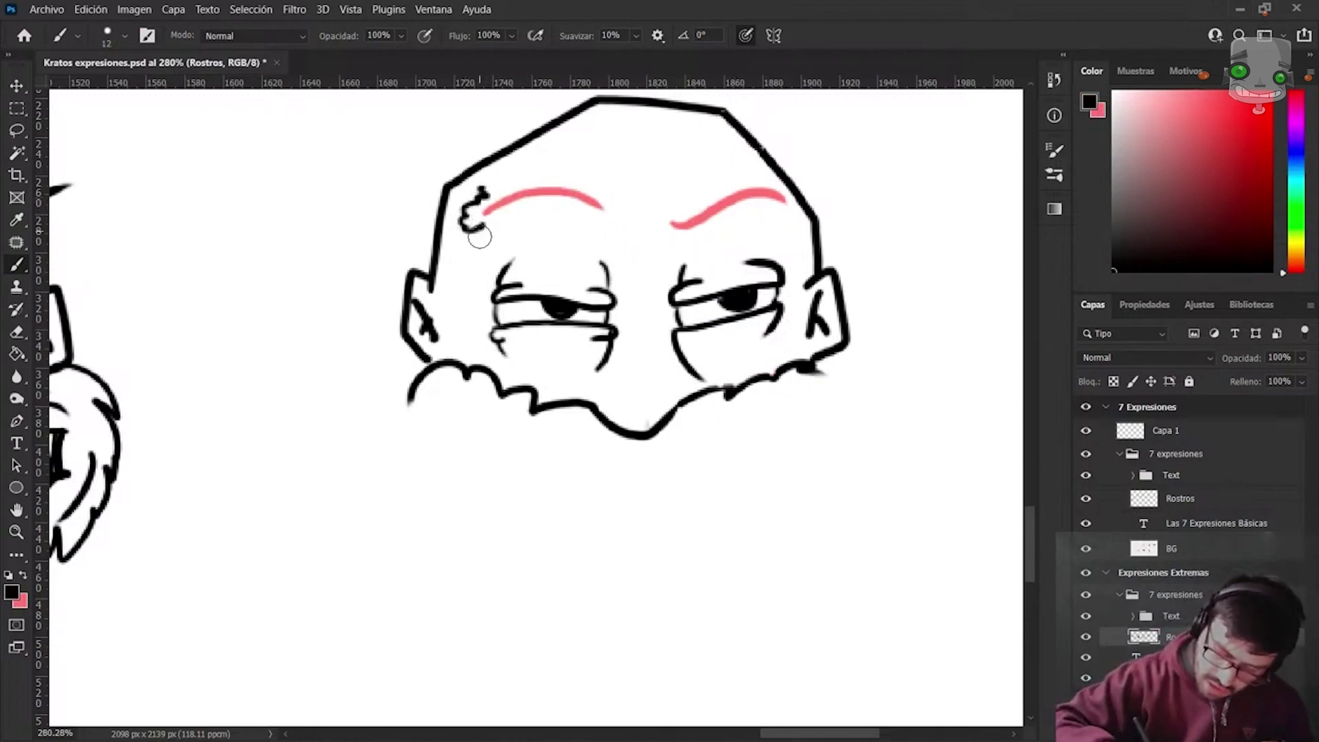
Ink bushy black outlines over both eyebrows and erase the pink guides inside.
{"action": "mouse_move", "coordinate": [480, 237]}
{"action": "left_mouse_down"}
{"action": "mouse_move", "coordinate": [516, 215]}
{"action": "mouse_move", "coordinate": [605, 228]}
{"action": "left_mouse_up"}
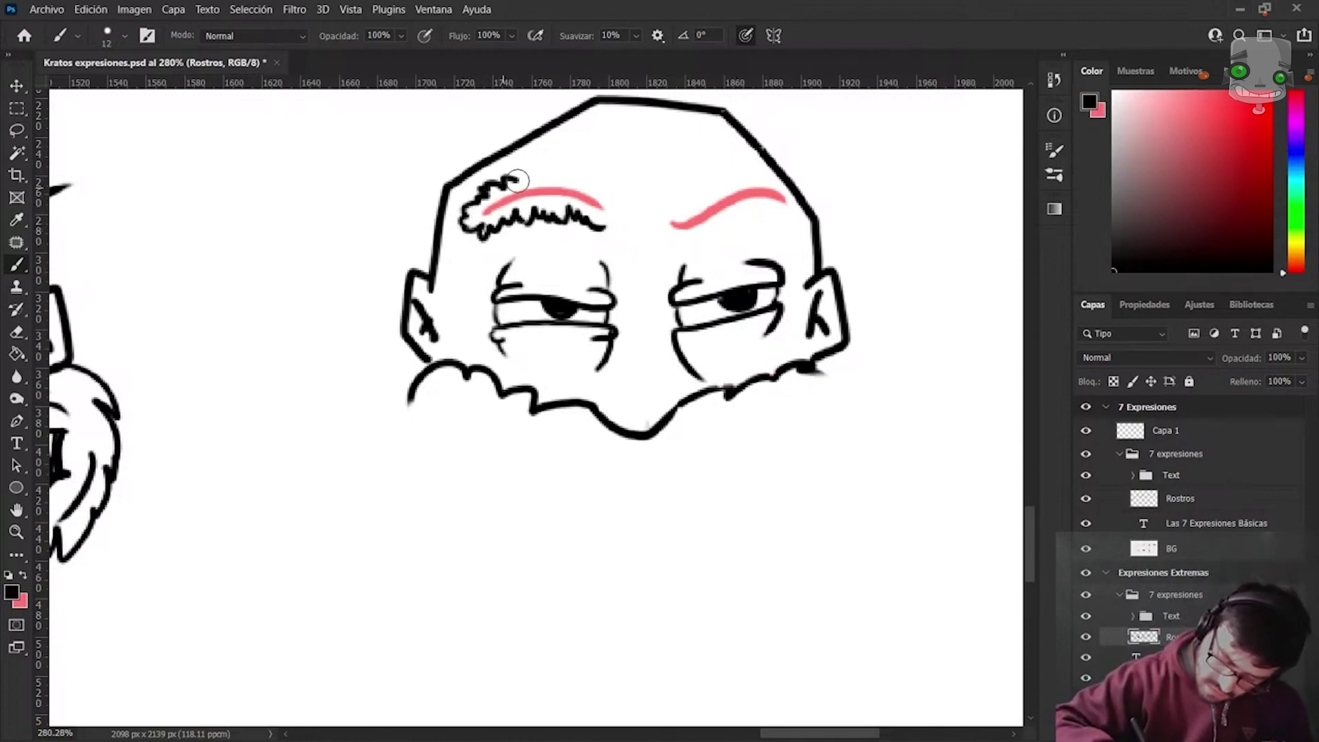
{"action": "mouse_move", "coordinate": [483, 201]}
{"action": "left_mouse_down"}
{"action": "mouse_move", "coordinate": [615, 213]}
{"action": "mouse_move", "coordinate": [664, 237]}
{"action": "mouse_move", "coordinate": [718, 180]}
{"action": "left_mouse_up"}
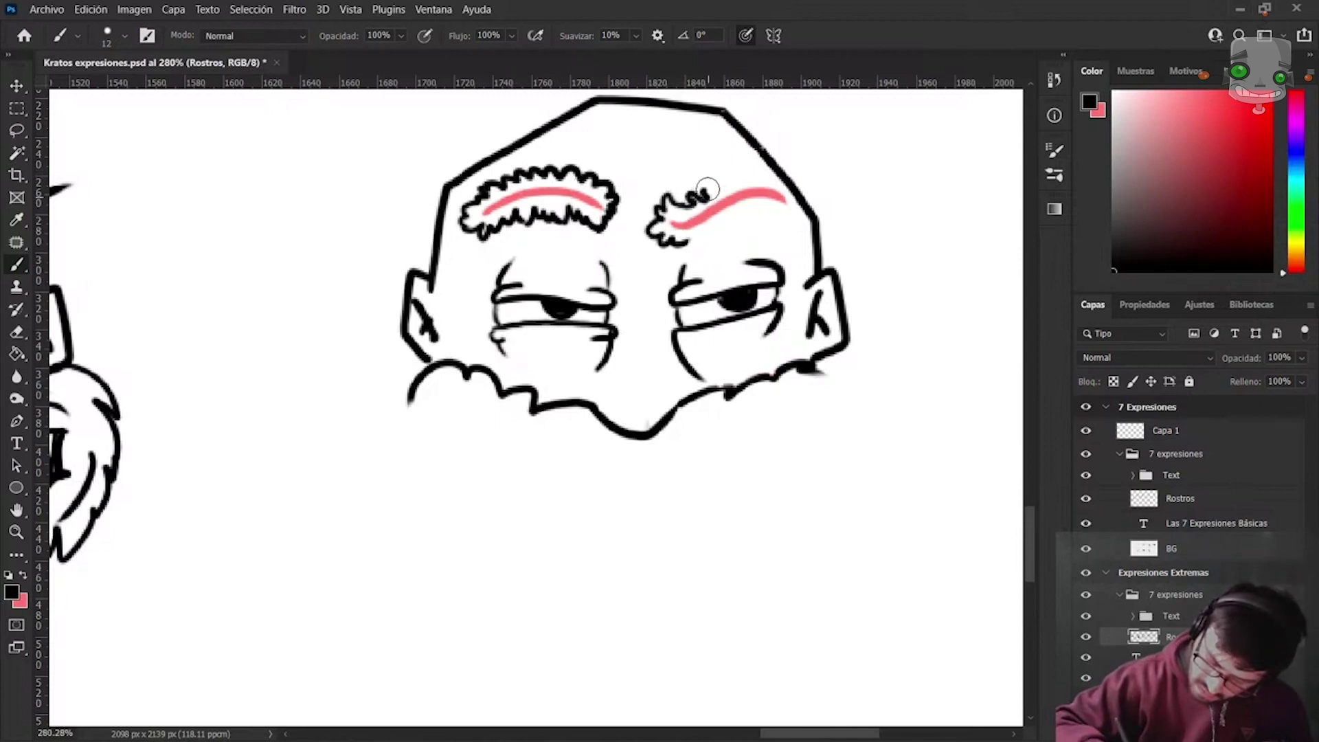
{"action": "mouse_move", "coordinate": [680, 241]}
{"action": "left_mouse_down"}
{"action": "mouse_move", "coordinate": [750, 206]}
{"action": "mouse_move", "coordinate": [768, 212]}
{"action": "mouse_move", "coordinate": [766, 230]}
{"action": "left_mouse_up"}
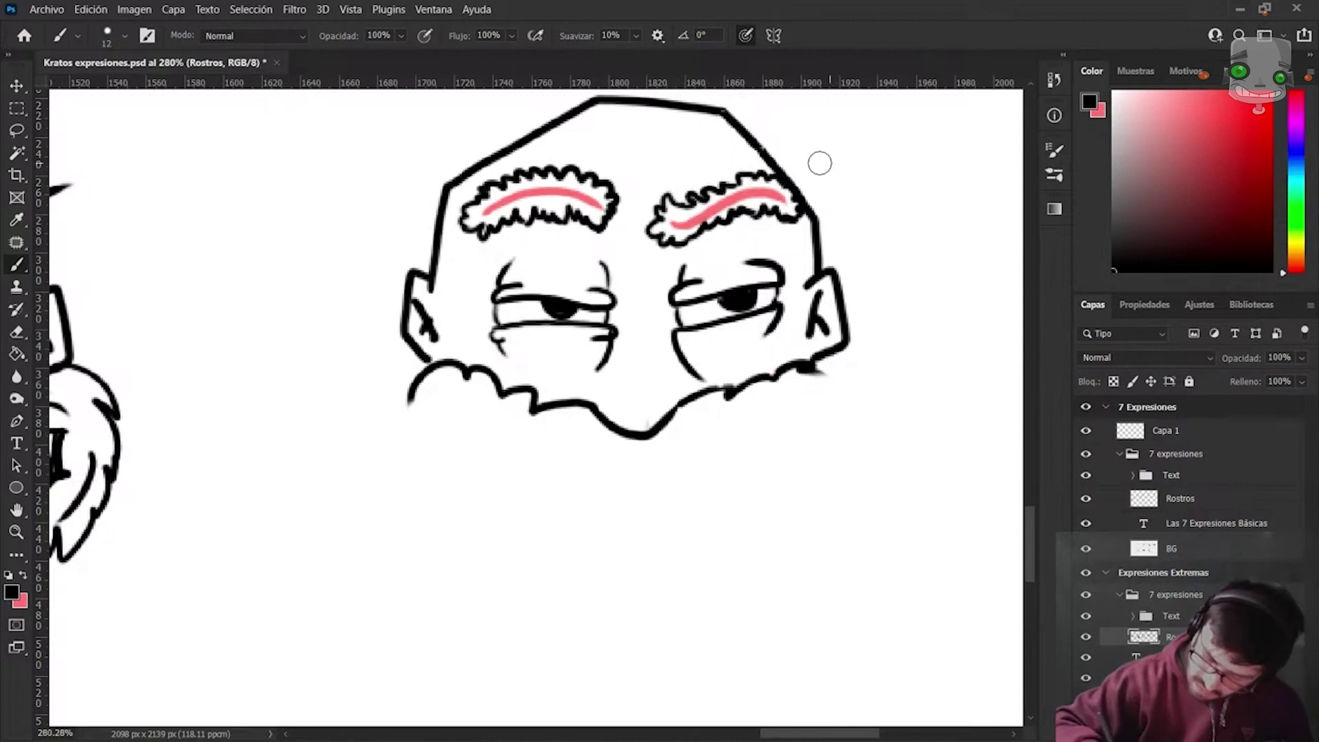
{"action": "key", "text": "e"}
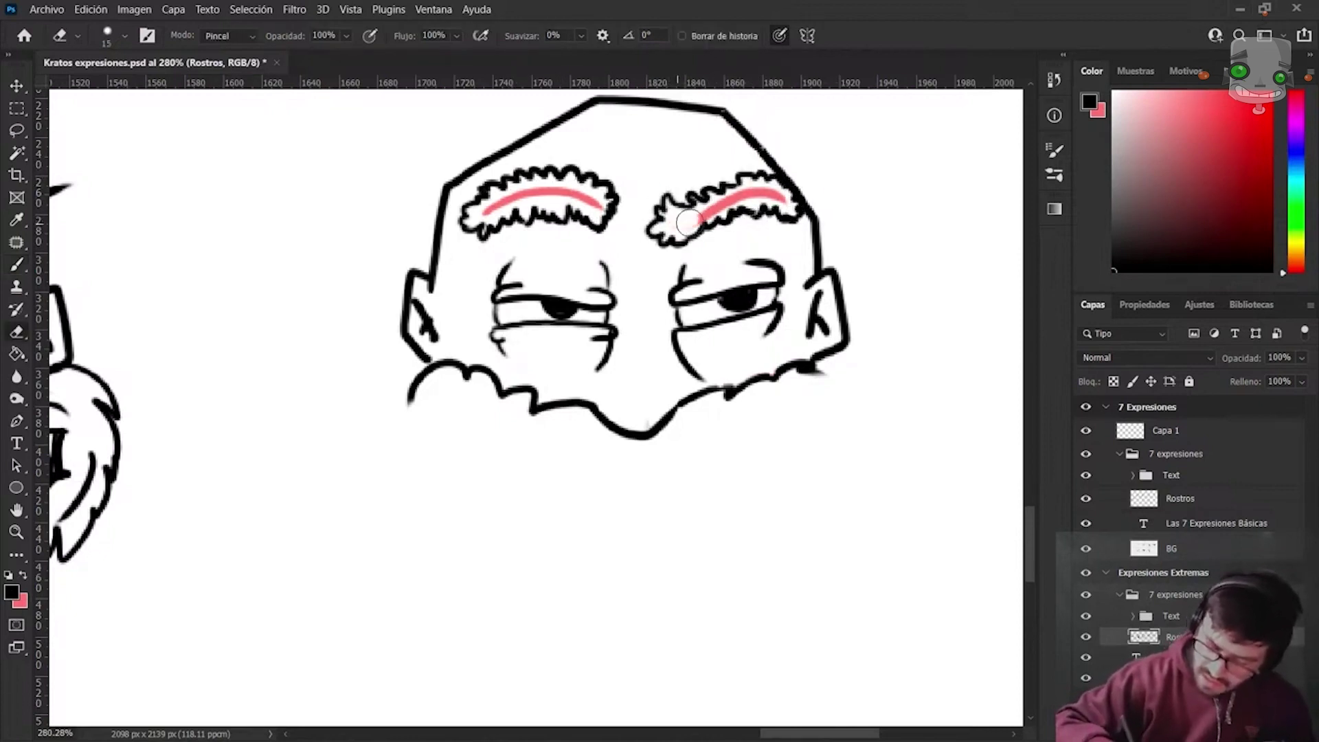
{"action": "left_click_drag", "start_coordinate": [690, 220], "coordinate": [778, 195]}
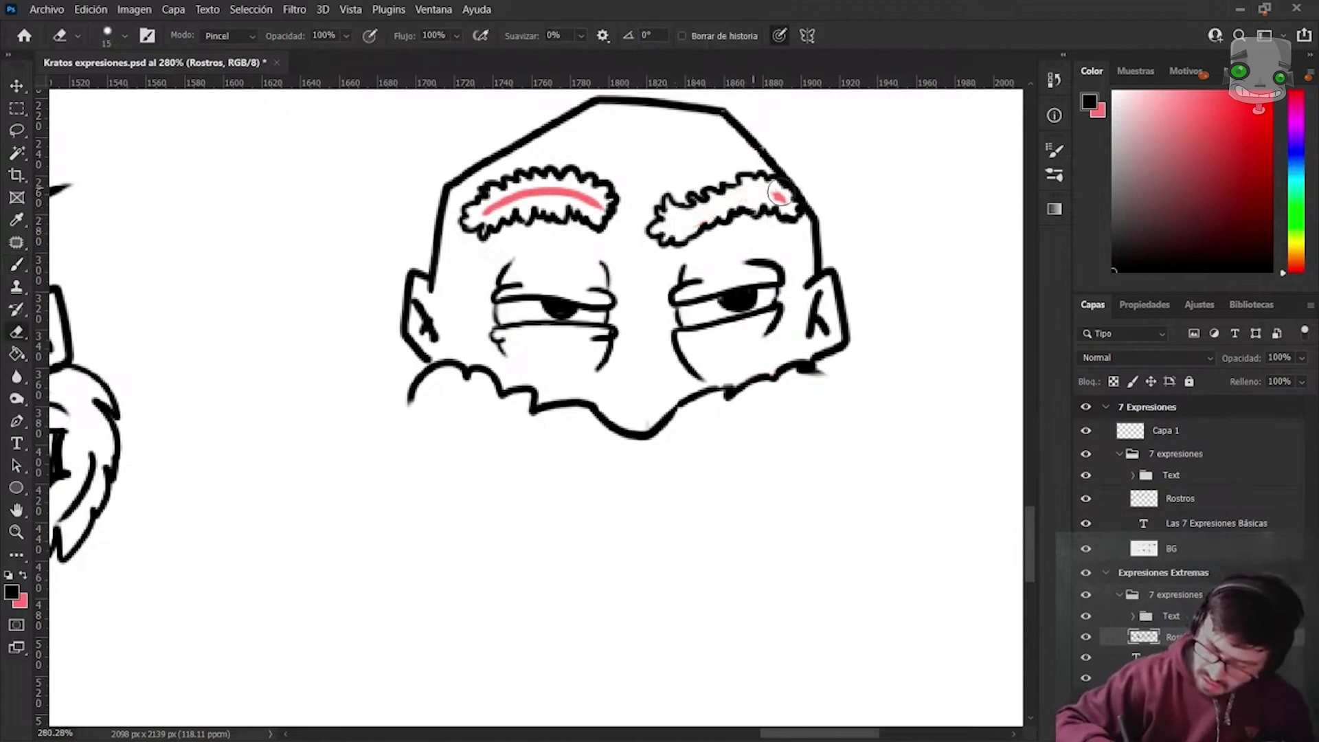
{"action": "left_click_drag", "start_coordinate": [547, 197], "coordinate": [603, 201]}
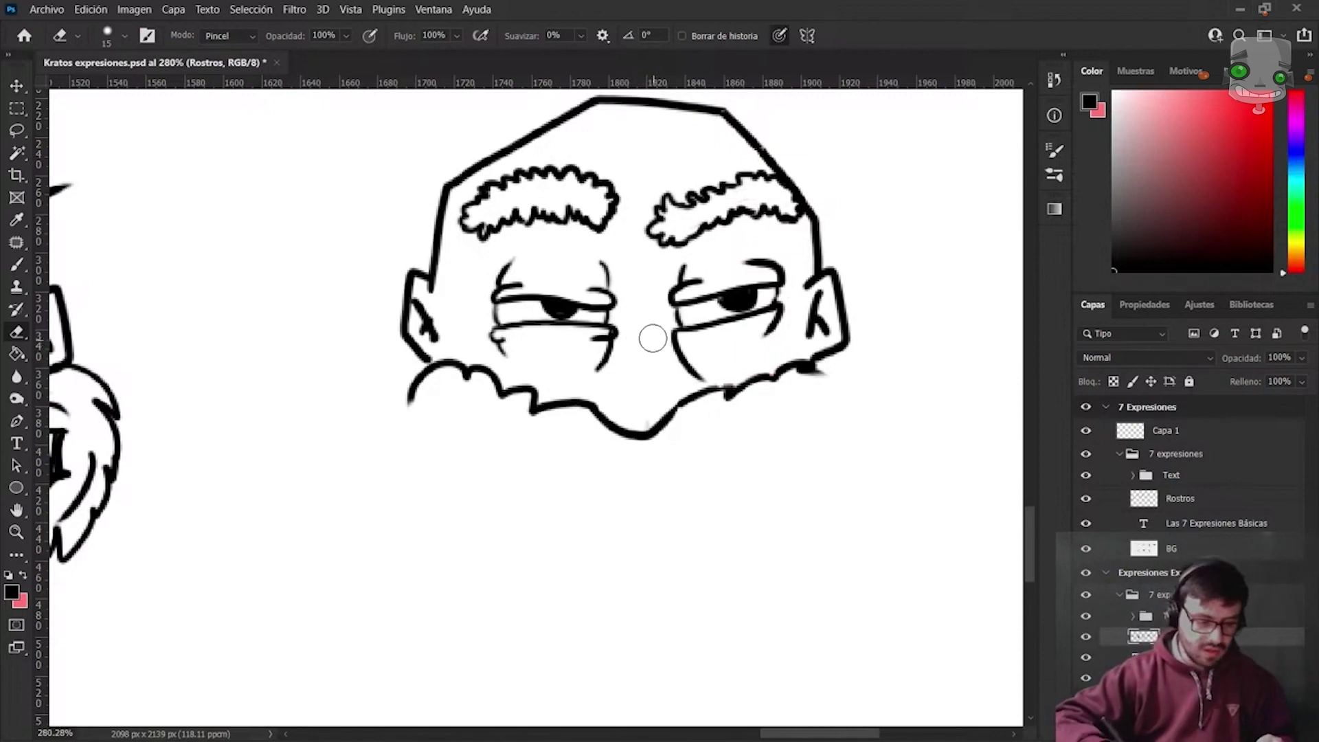
Brush a dropped lower-jaw curve, boxy chin piece and blocky teeth under the right side of the mouth.
{"action": "key", "text": "b"}
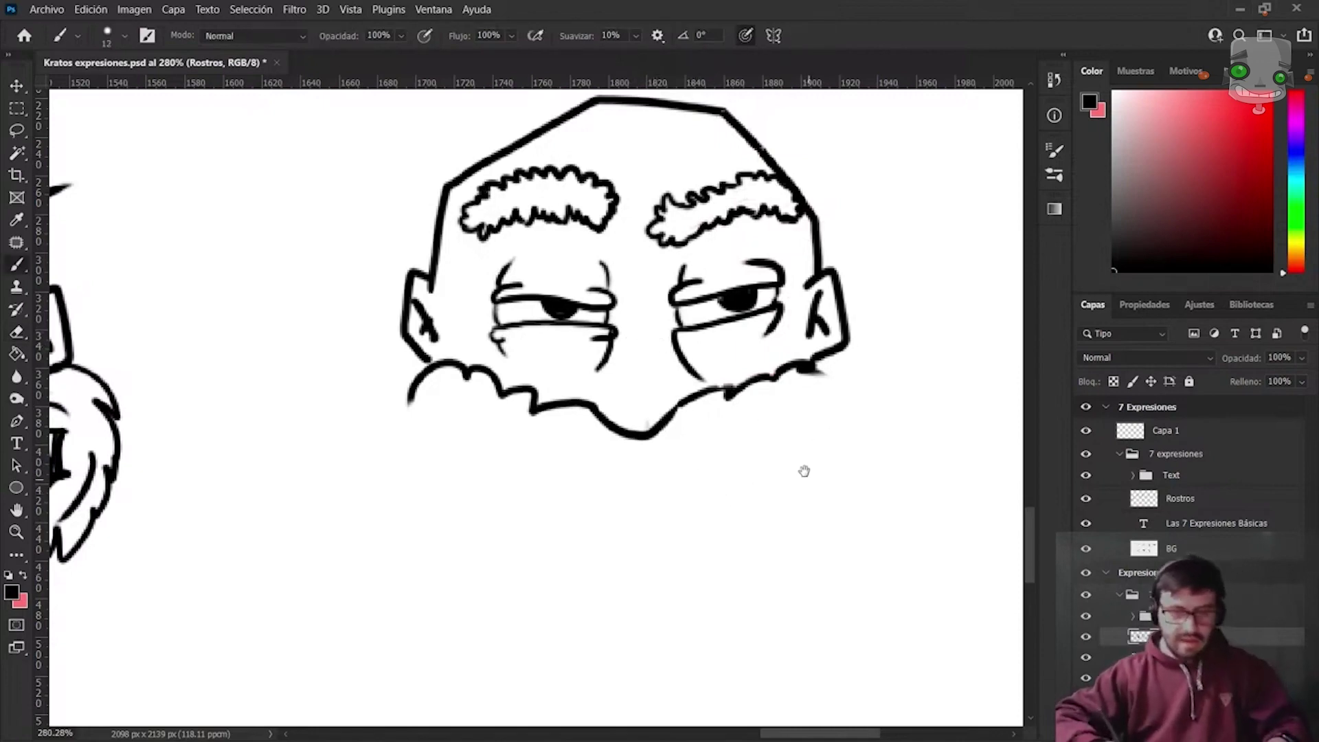
{"action": "mouse_move", "coordinate": [803, 468]}
{"action": "left_mouse_down"}
{"action": "mouse_move", "coordinate": [807, 218]}
{"action": "mouse_move", "coordinate": [785, 538]}
{"action": "left_mouse_up"}
{"action": "left_click_drag", "start_coordinate": [783, 335], "coordinate": [785, 243]}
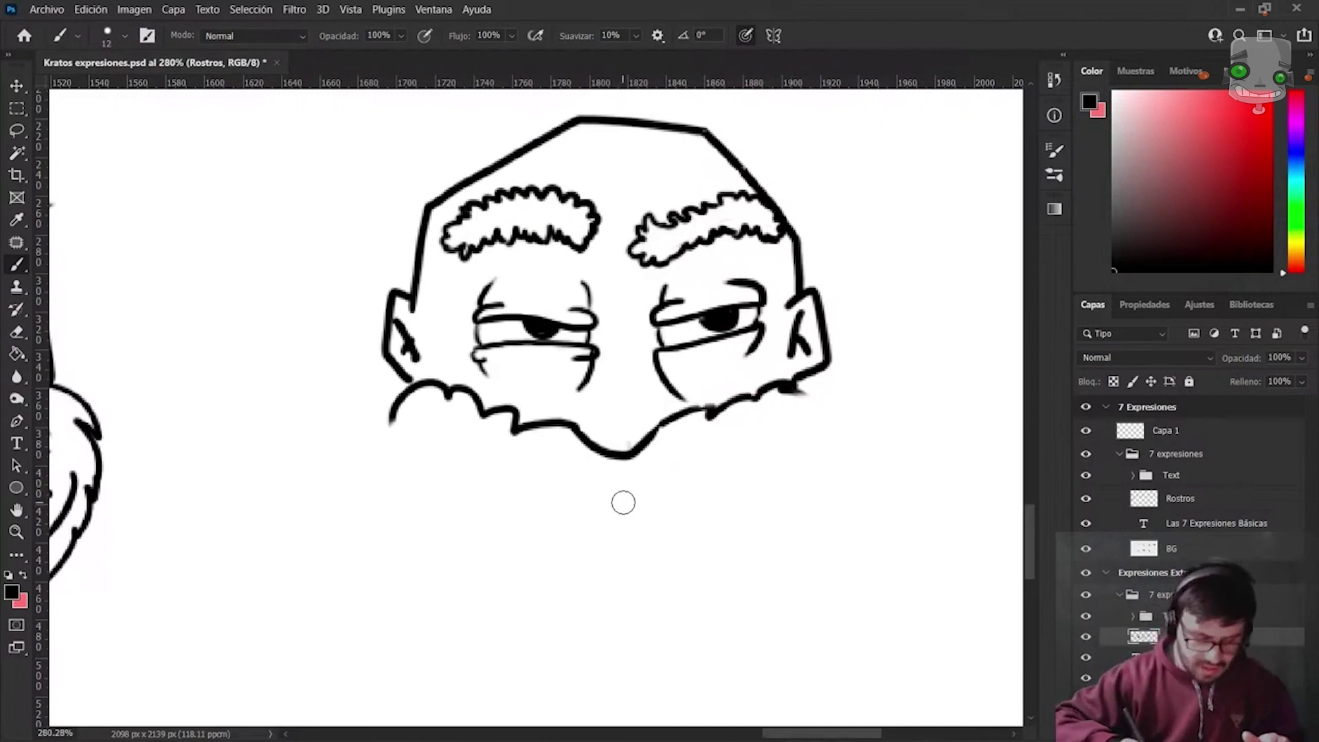
{"action": "mouse_move", "coordinate": [621, 500]}
{"action": "left_mouse_down"}
{"action": "mouse_move", "coordinate": [619, 518]}
{"action": "mouse_move", "coordinate": [706, 509]}
{"action": "mouse_move", "coordinate": [797, 419]}
{"action": "left_mouse_up"}
{"action": "left_click_drag", "start_coordinate": [608, 531], "coordinate": [674, 530]}
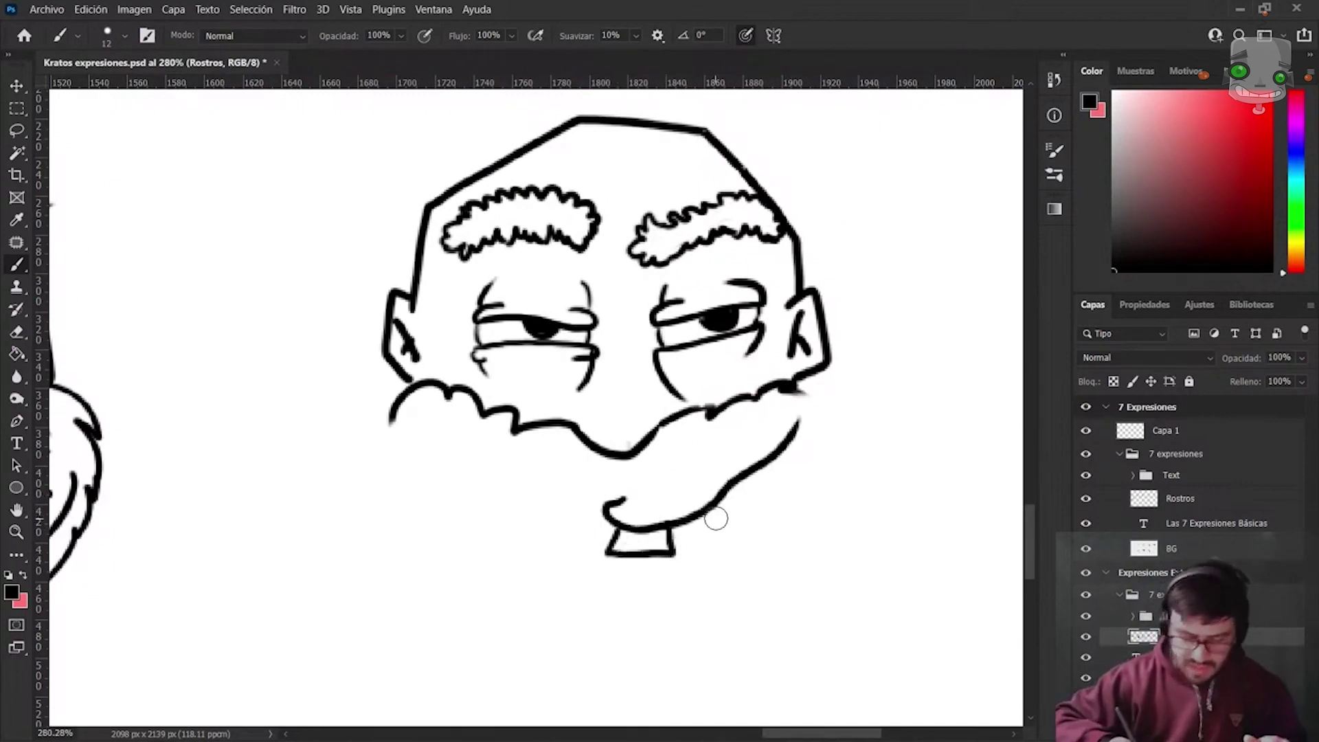
{"action": "mouse_move", "coordinate": [710, 523]}
{"action": "left_mouse_down"}
{"action": "mouse_move", "coordinate": [732, 489]}
{"action": "mouse_move", "coordinate": [778, 481]}
{"action": "mouse_move", "coordinate": [800, 416]}
{"action": "left_mouse_up"}
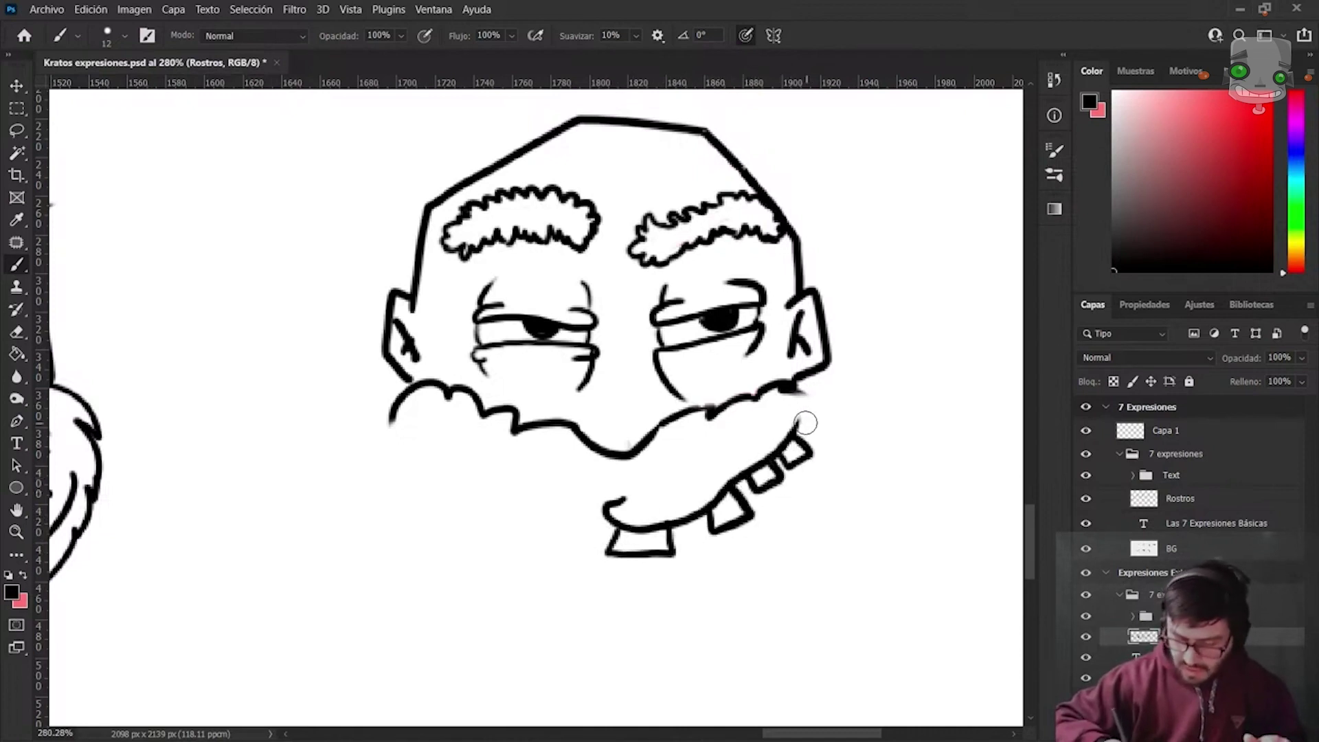
{"action": "mouse_move", "coordinate": [635, 556]}
{"action": "left_mouse_down"}
{"action": "mouse_move", "coordinate": [634, 588]}
{"action": "mouse_move", "coordinate": [667, 586]}
{"action": "left_mouse_up"}
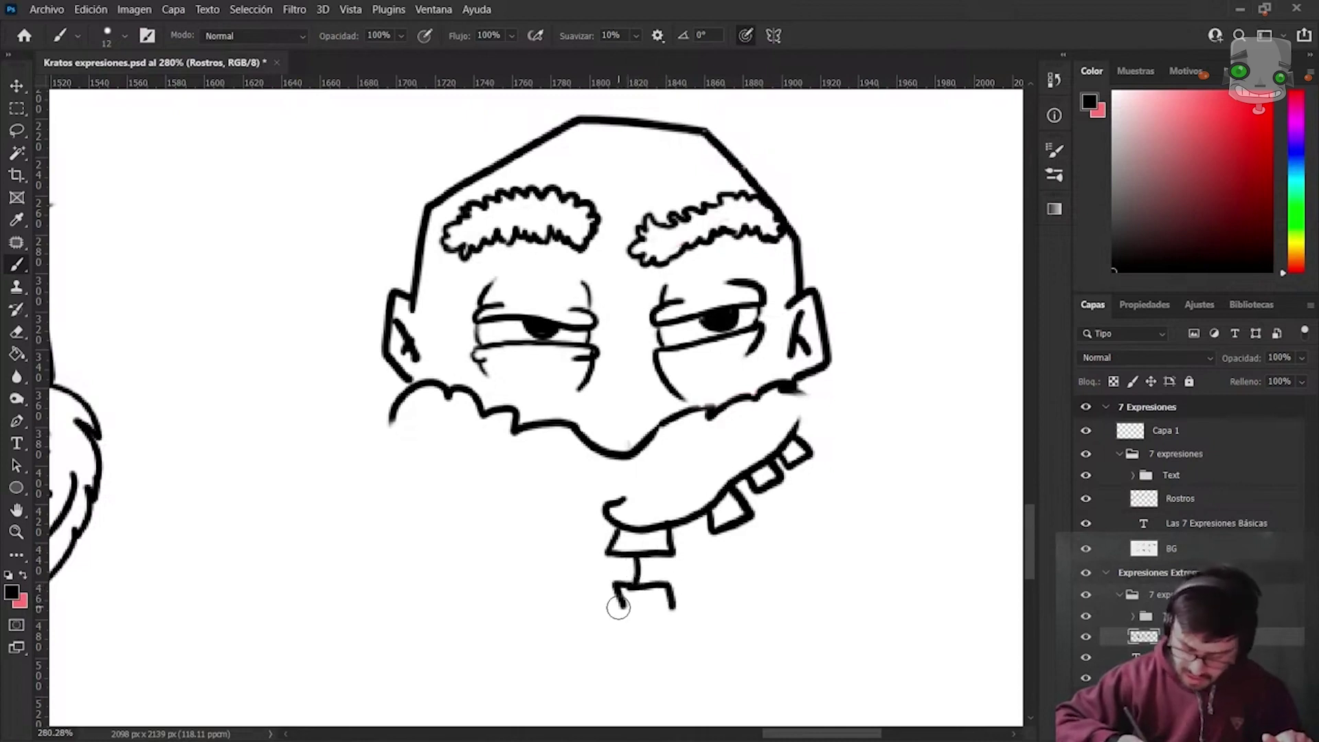
{"action": "left_click_drag", "start_coordinate": [671, 607], "coordinate": [682, 611]}
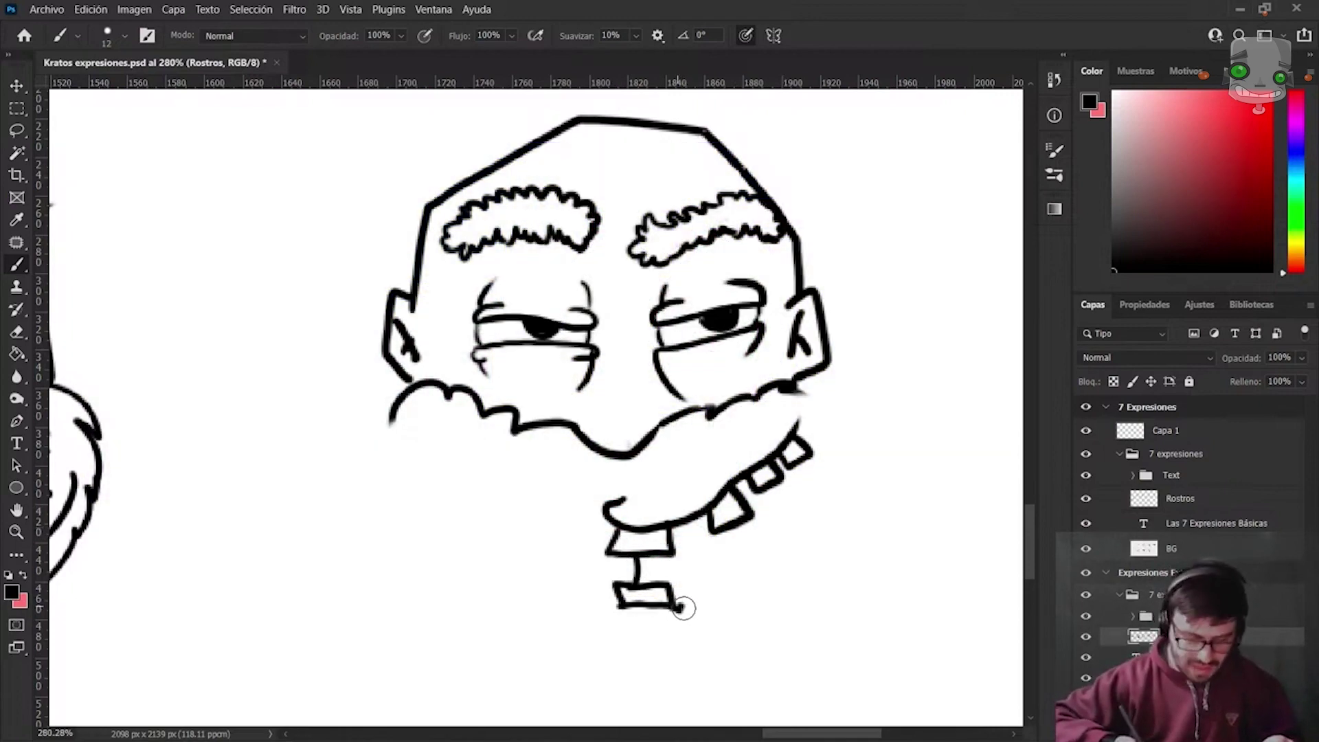
Finish the jaw line and right mouth edge, adding more blocky lower teeth.
{"action": "left_click_drag", "start_coordinate": [680, 607], "coordinate": [811, 551]}
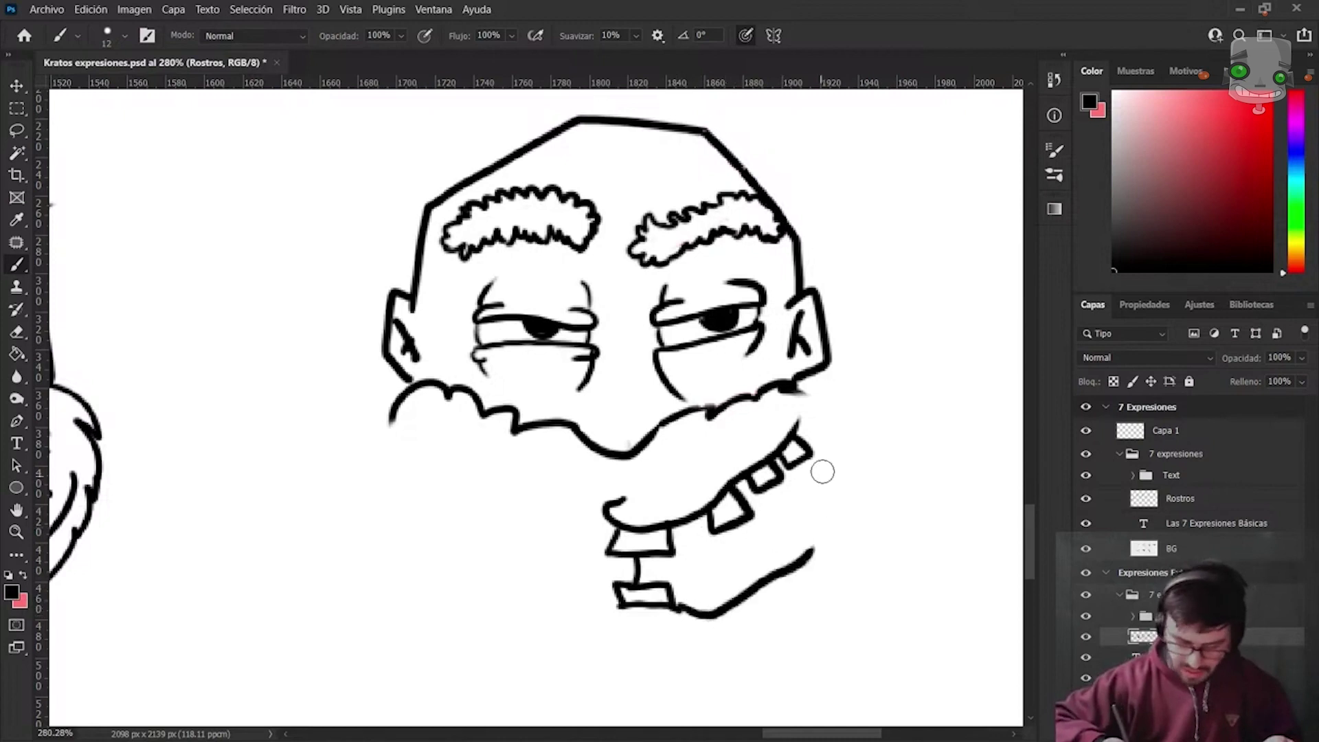
{"action": "left_click_drag", "start_coordinate": [805, 413], "coordinate": [809, 553]}
{"action": "mouse_move", "coordinate": [728, 604]}
{"action": "left_mouse_down"}
{"action": "mouse_move", "coordinate": [715, 579]}
{"action": "mouse_move", "coordinate": [739, 560]}
{"action": "mouse_move", "coordinate": [762, 563]}
{"action": "left_mouse_up"}
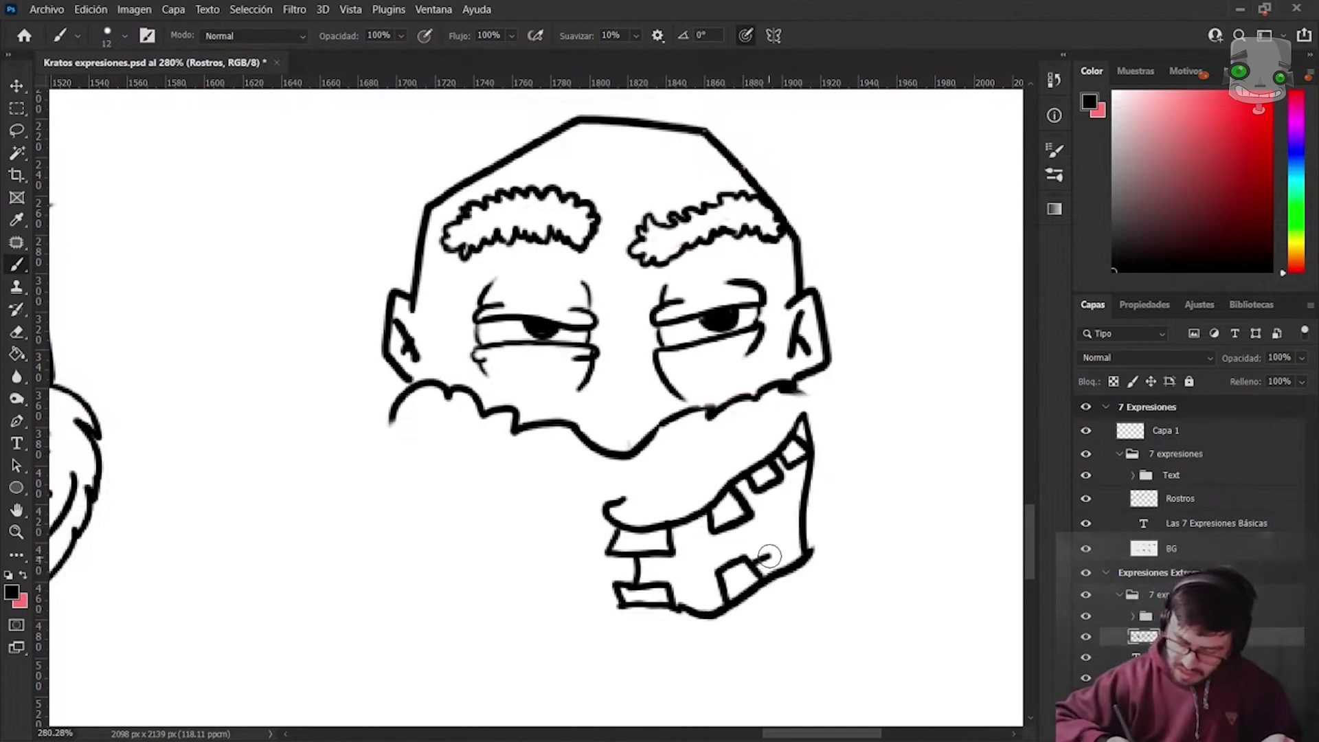
{"action": "left_click_drag", "start_coordinate": [789, 540], "coordinate": [808, 551]}
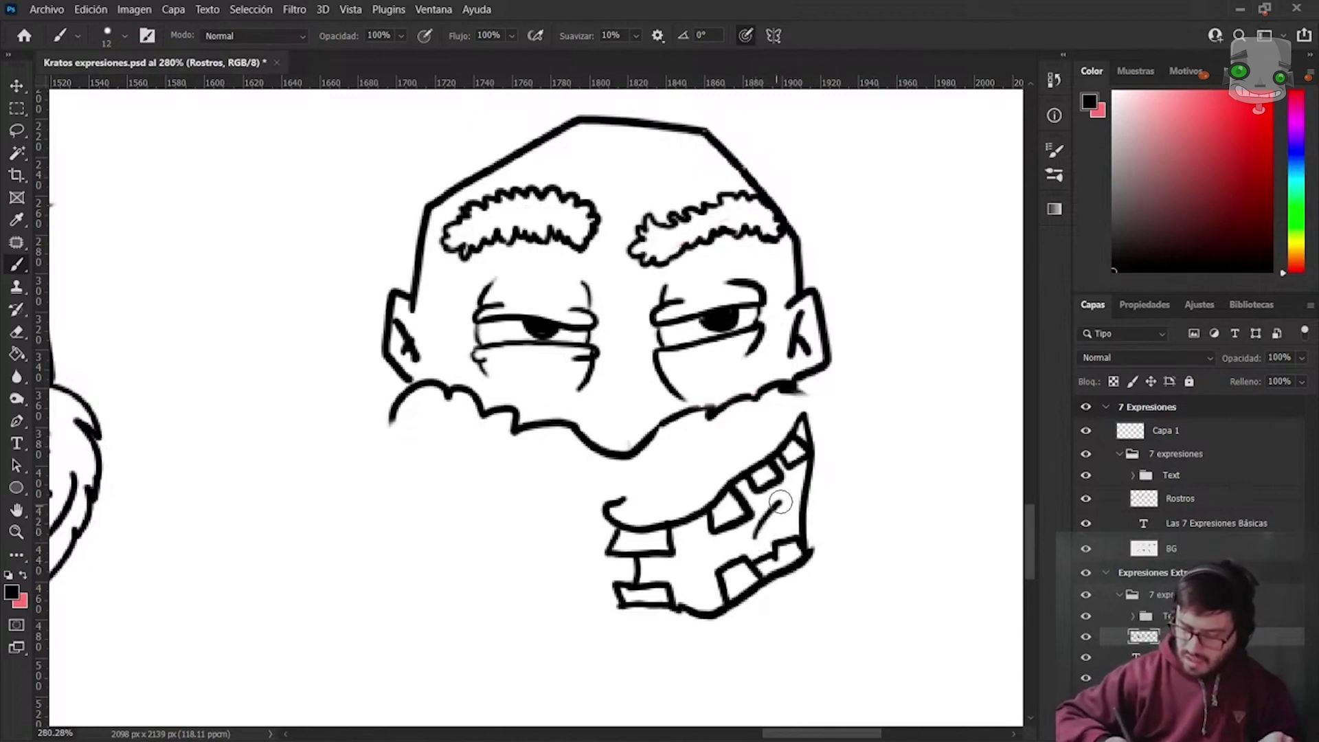
Fill the mouth interior solid black and tidy the excess at its left edge.
{"action": "left_click_drag", "start_coordinate": [780, 503], "coordinate": [800, 490]}
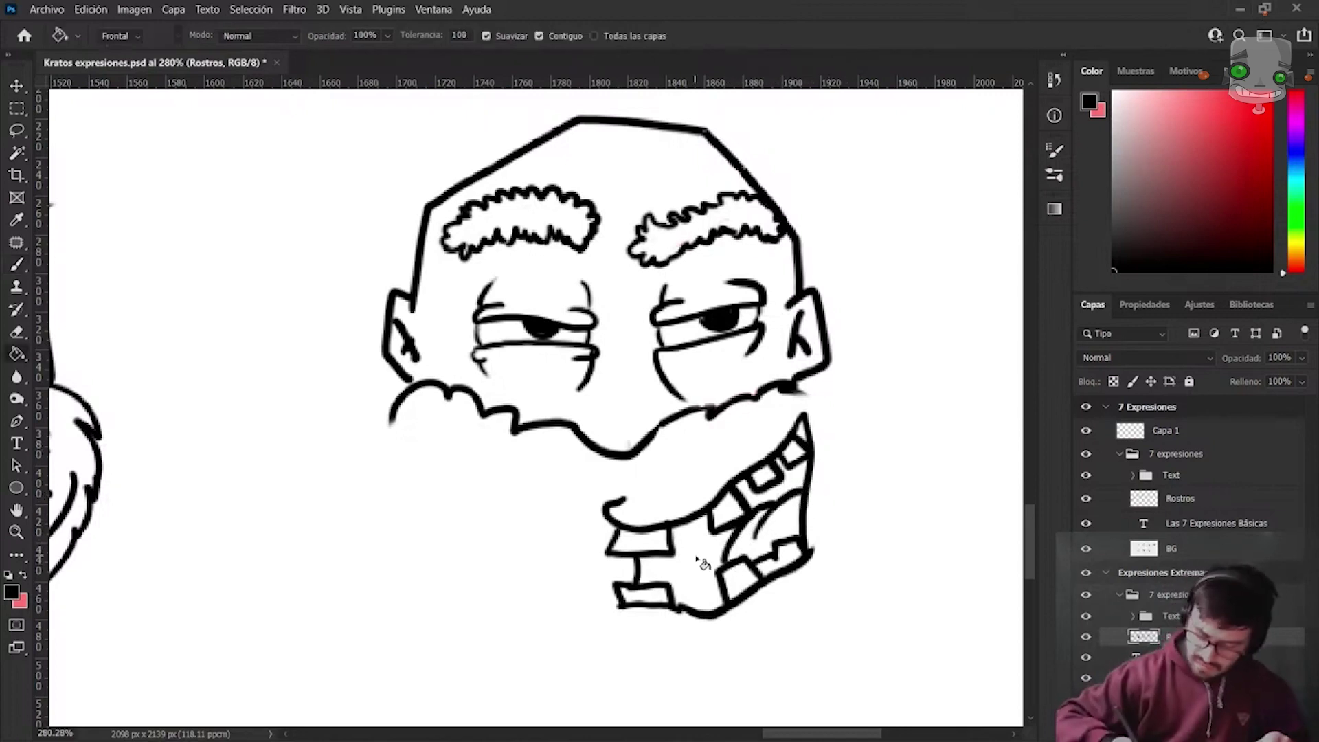
{"action": "left_click", "coordinate": [783, 487]}
{"action": "mouse_move", "coordinate": [678, 538]}
{"action": "left_mouse_down"}
{"action": "mouse_move", "coordinate": [642, 557]}
{"action": "mouse_move", "coordinate": [688, 599]}
{"action": "mouse_move", "coordinate": [707, 515]}
{"action": "mouse_move", "coordinate": [795, 451]}
{"action": "mouse_move", "coordinate": [811, 402]}
{"action": "mouse_move", "coordinate": [827, 412]}
{"action": "left_mouse_up"}
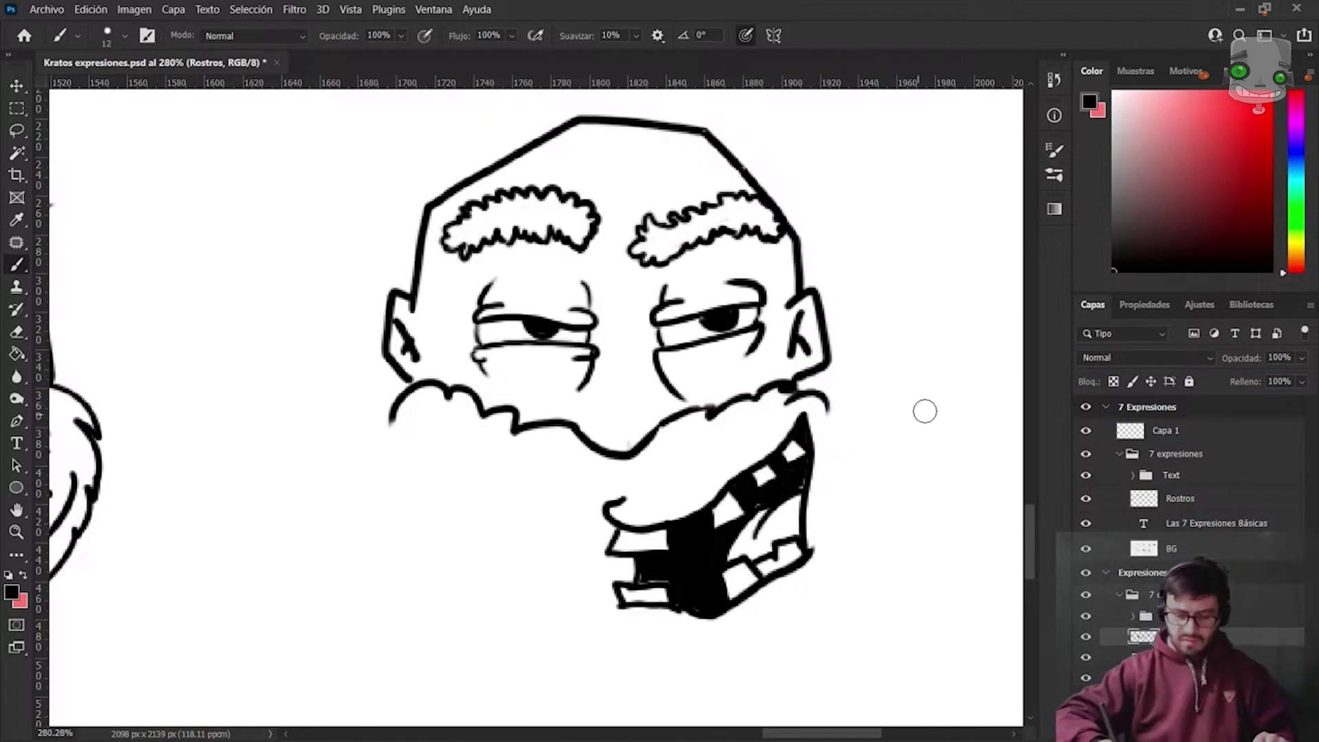
Outline the beard along both cheeks and under the chin, then add two forehead wrinkles.
{"action": "mouse_move", "coordinate": [399, 415]}
{"action": "left_mouse_down"}
{"action": "mouse_move", "coordinate": [435, 538]}
{"action": "mouse_move", "coordinate": [559, 612]}
{"action": "left_mouse_up"}
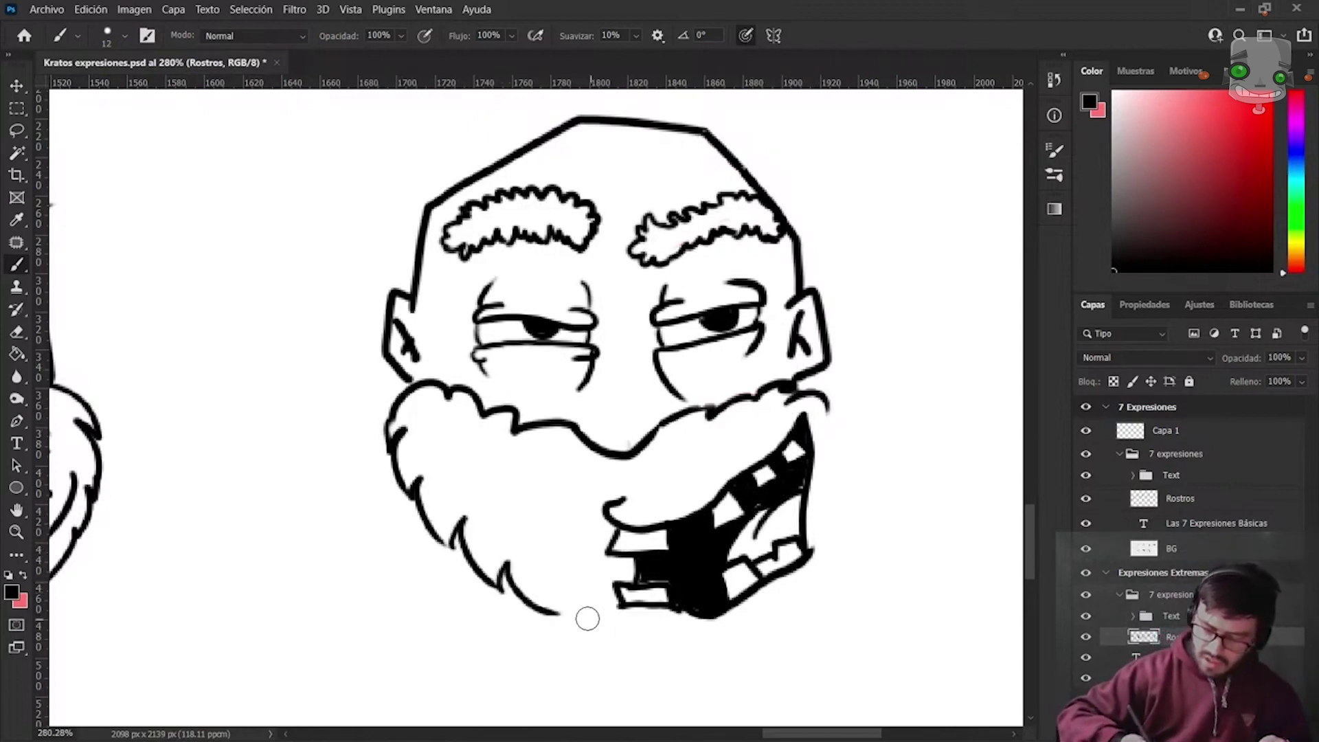
{"action": "mouse_move", "coordinate": [837, 359]}
{"action": "left_mouse_down"}
{"action": "mouse_move", "coordinate": [854, 471]}
{"action": "mouse_move", "coordinate": [828, 591]}
{"action": "left_mouse_up"}
{"action": "mouse_move", "coordinate": [560, 613]}
{"action": "left_mouse_down"}
{"action": "mouse_move", "coordinate": [665, 630]}
{"action": "mouse_move", "coordinate": [659, 645]}
{"action": "mouse_move", "coordinate": [770, 645]}
{"action": "mouse_move", "coordinate": [809, 618]}
{"action": "mouse_move", "coordinate": [779, 622]}
{"action": "left_mouse_up"}
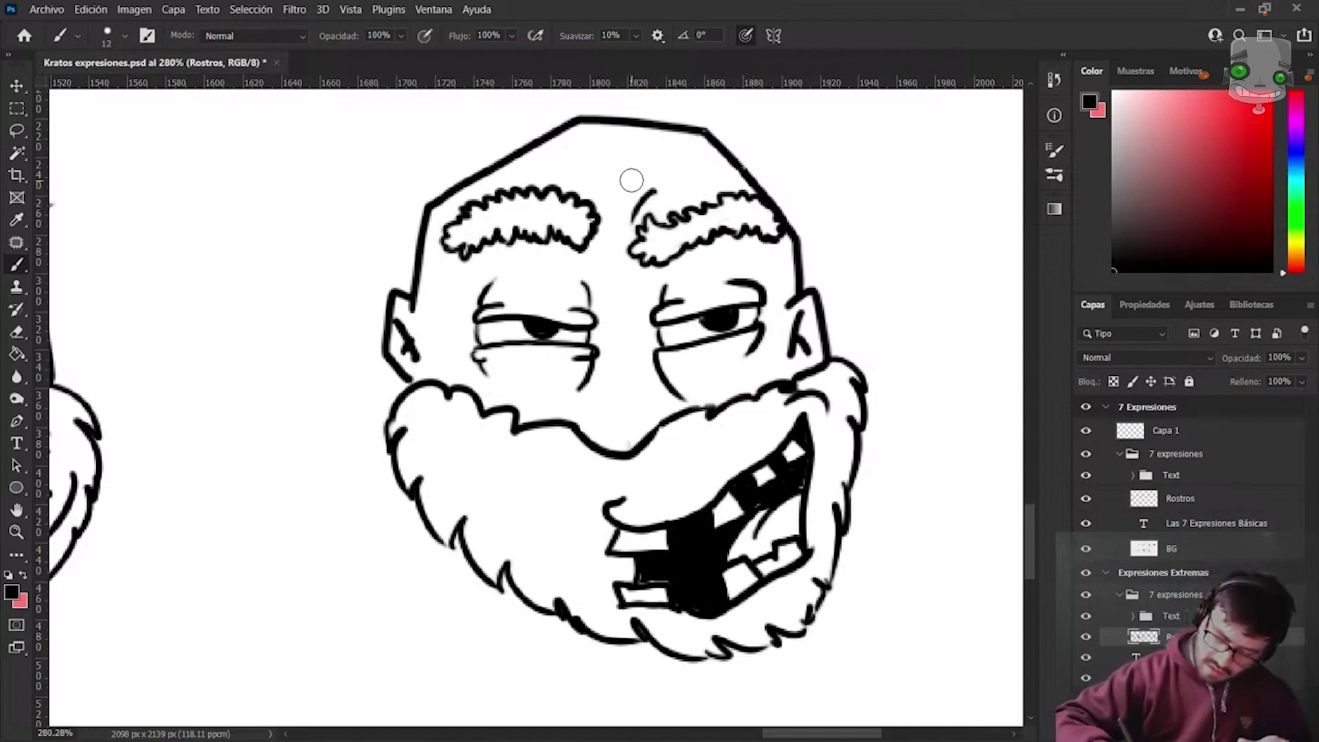
{"action": "left_click_drag", "start_coordinate": [633, 169], "coordinate": [624, 215]}
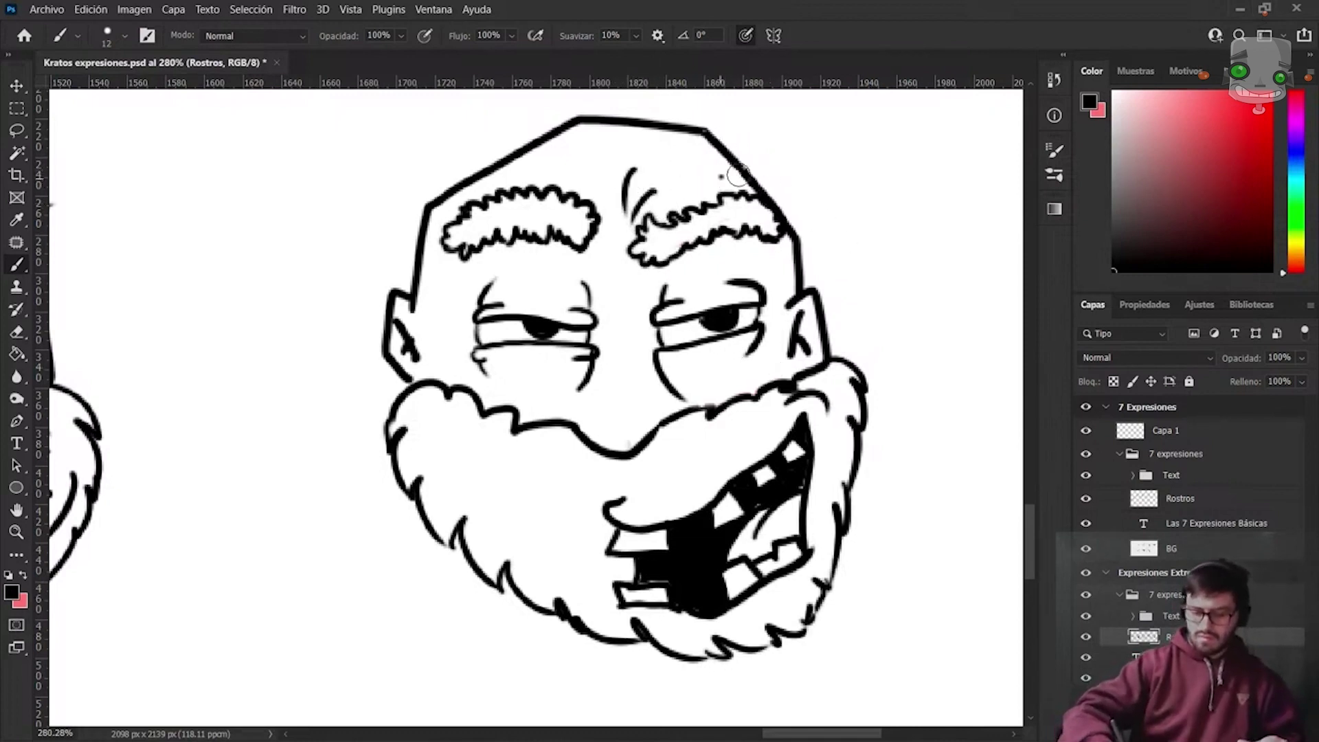
{"action": "left_click_drag", "start_coordinate": [710, 162], "coordinate": [737, 172]}
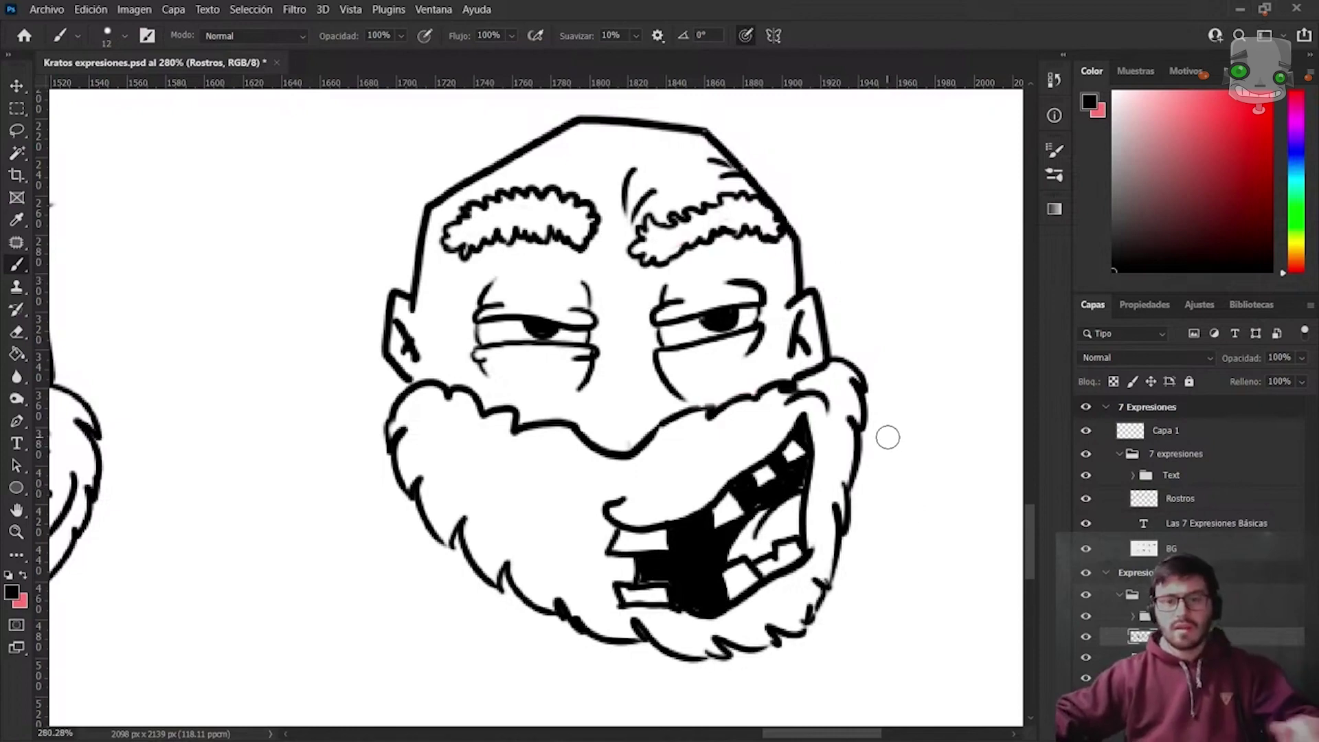
{"action": "scroll", "coordinate": [886, 436], "scroll_direction": "down", "scroll_amount": 3}
{"action": "scroll", "coordinate": [886, 437], "scroll_direction": "down", "scroll_amount": 2}
{"action": "scroll", "coordinate": [887, 436], "scroll_direction": "down", "scroll_amount": 2}
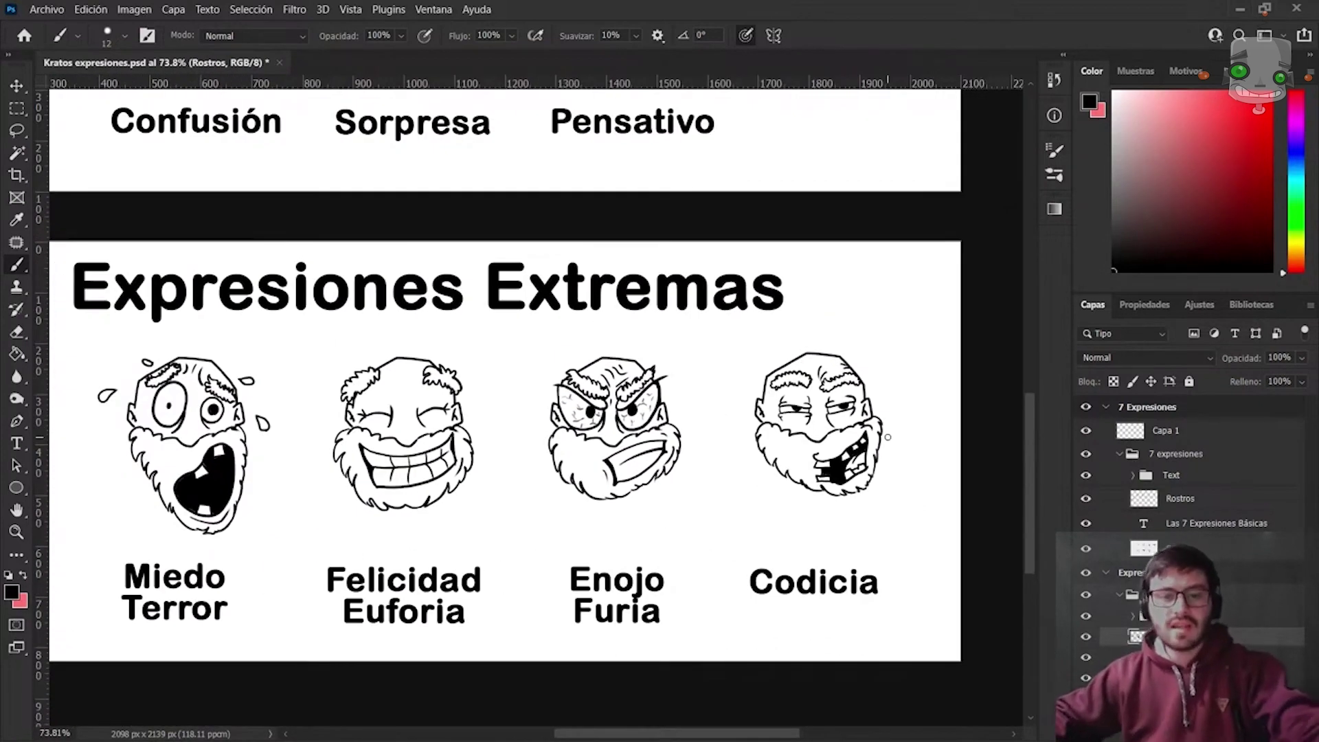
{"action": "left_click_drag", "start_coordinate": [567, 345], "coordinate": [671, 339]}
{"action": "scroll", "coordinate": [671, 339], "scroll_direction": "down", "scroll_amount": 1}
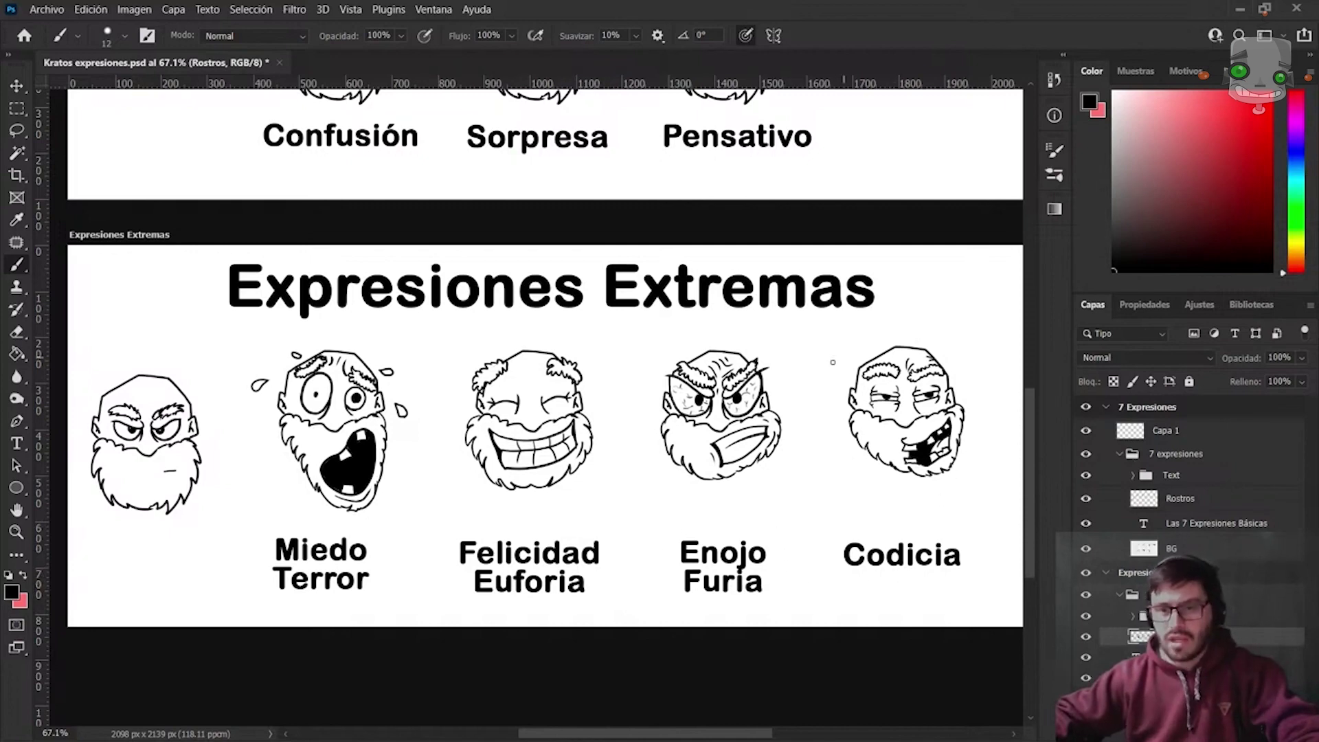
{"action": "scroll", "coordinate": [908, 490], "scroll_direction": "up", "scroll_amount": 2}
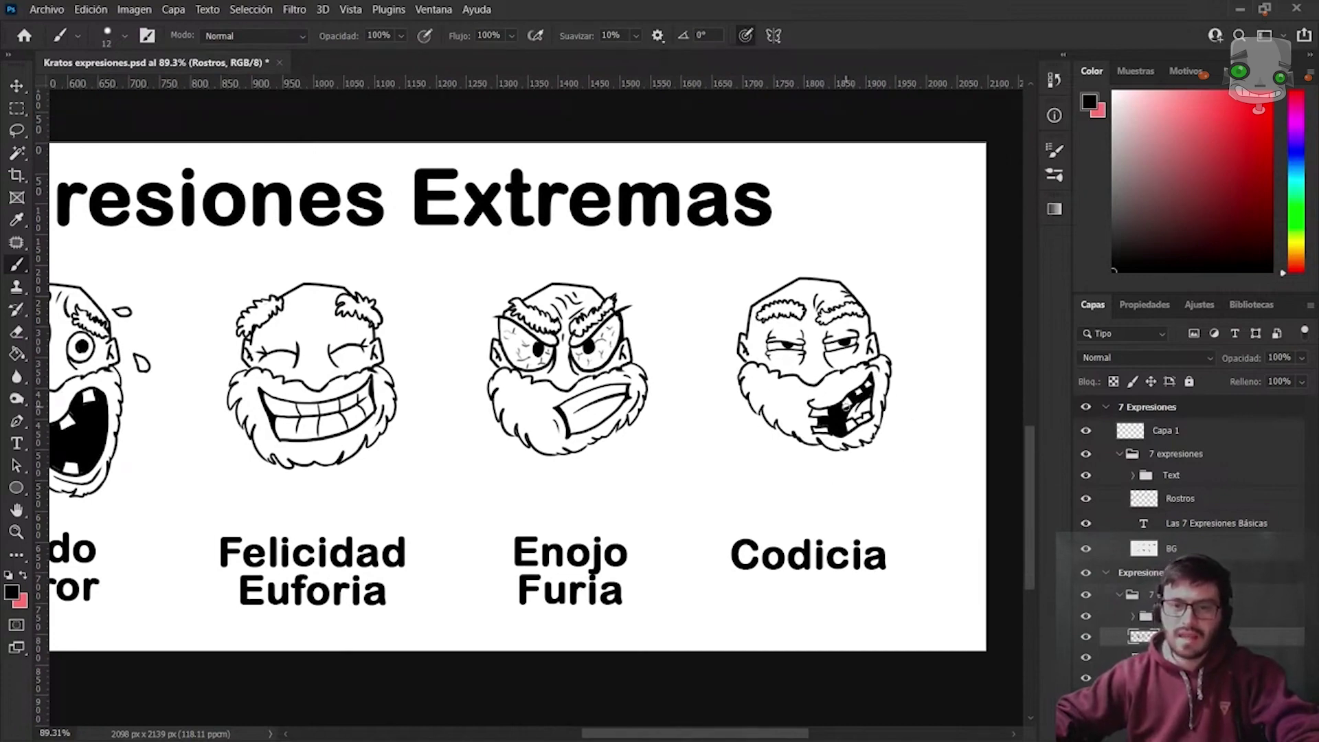
{"action": "scroll", "coordinate": [862, 408], "scroll_direction": "down", "scroll_amount": 2}
{"action": "scroll", "coordinate": [855, 433], "scroll_direction": "up", "scroll_amount": 2}
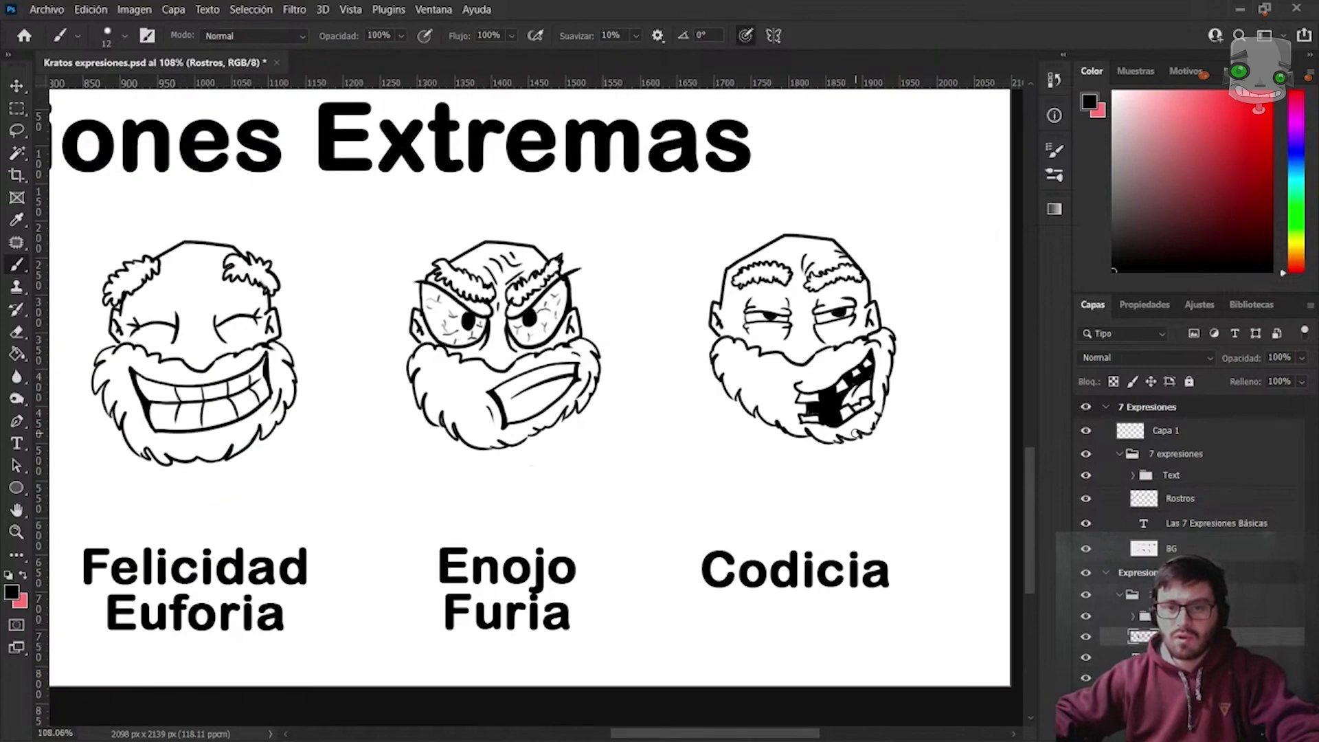
{"action": "scroll", "coordinate": [856, 436], "scroll_direction": "up", "scroll_amount": 2}
{"action": "scroll", "coordinate": [858, 441], "scroll_direction": "up", "scroll_amount": 1}
{"action": "scroll", "coordinate": [861, 448], "scroll_direction": "up", "scroll_amount": 1}
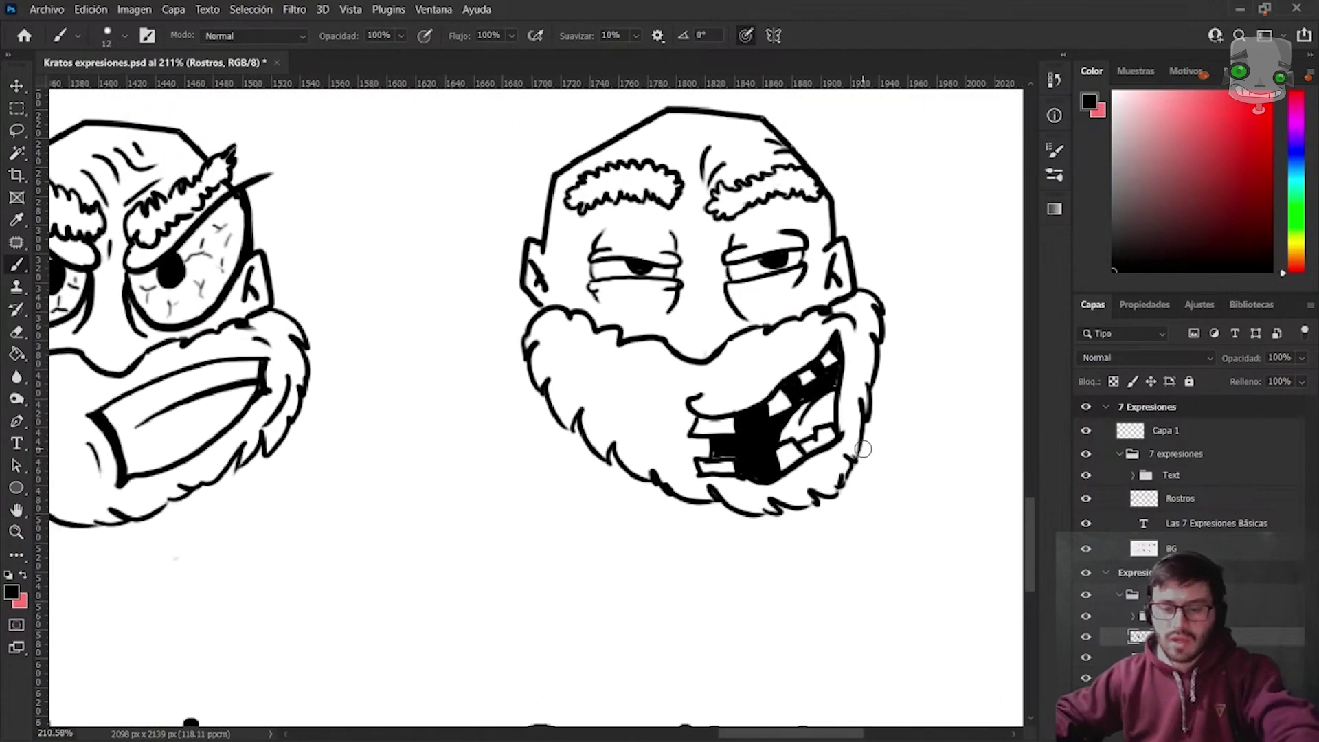
{"action": "key", "text": "l"}
{"action": "scroll", "coordinate": [824, 419], "scroll_direction": "down", "scroll_amount": 2}
{"action": "scroll", "coordinate": [784, 390], "scroll_direction": "up", "scroll_amount": 1}
{"action": "left_click_drag", "start_coordinate": [784, 390], "coordinate": [912, 434]}
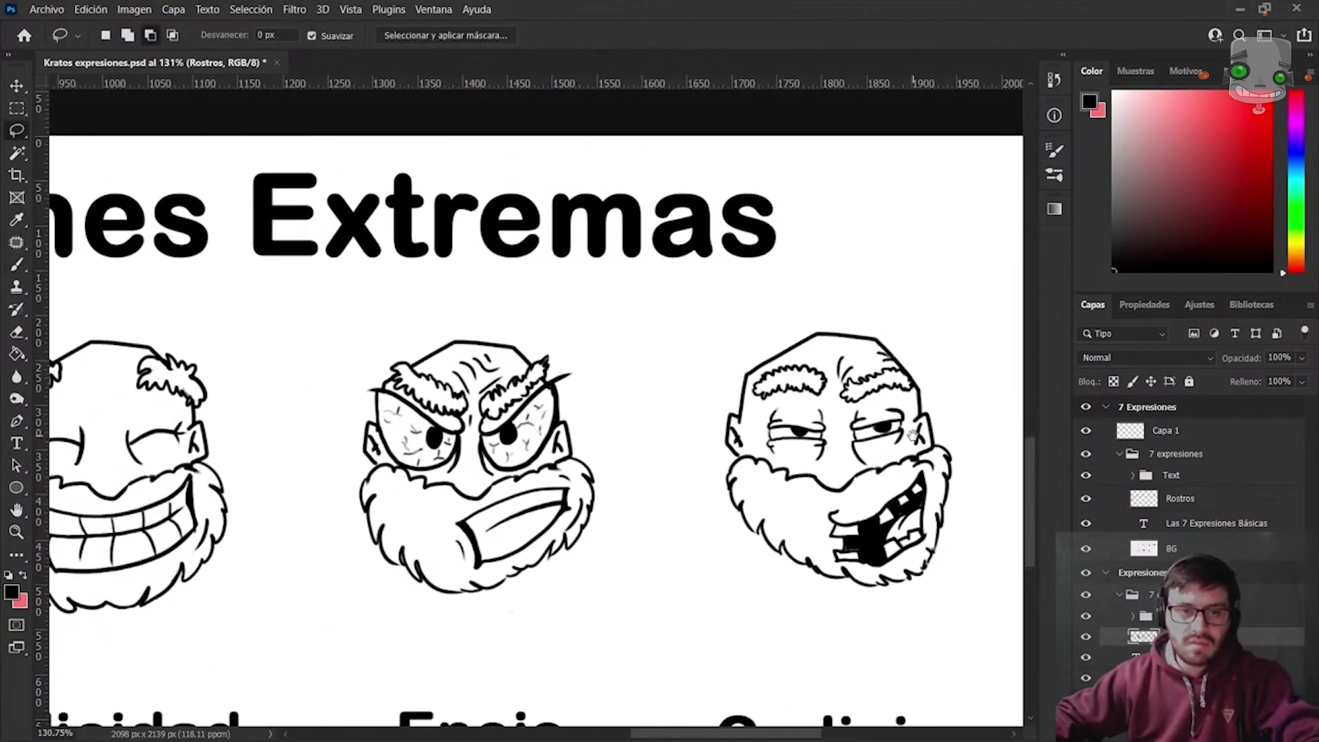
{"action": "scroll", "coordinate": [646, 439], "scroll_direction": "down", "scroll_amount": 3}
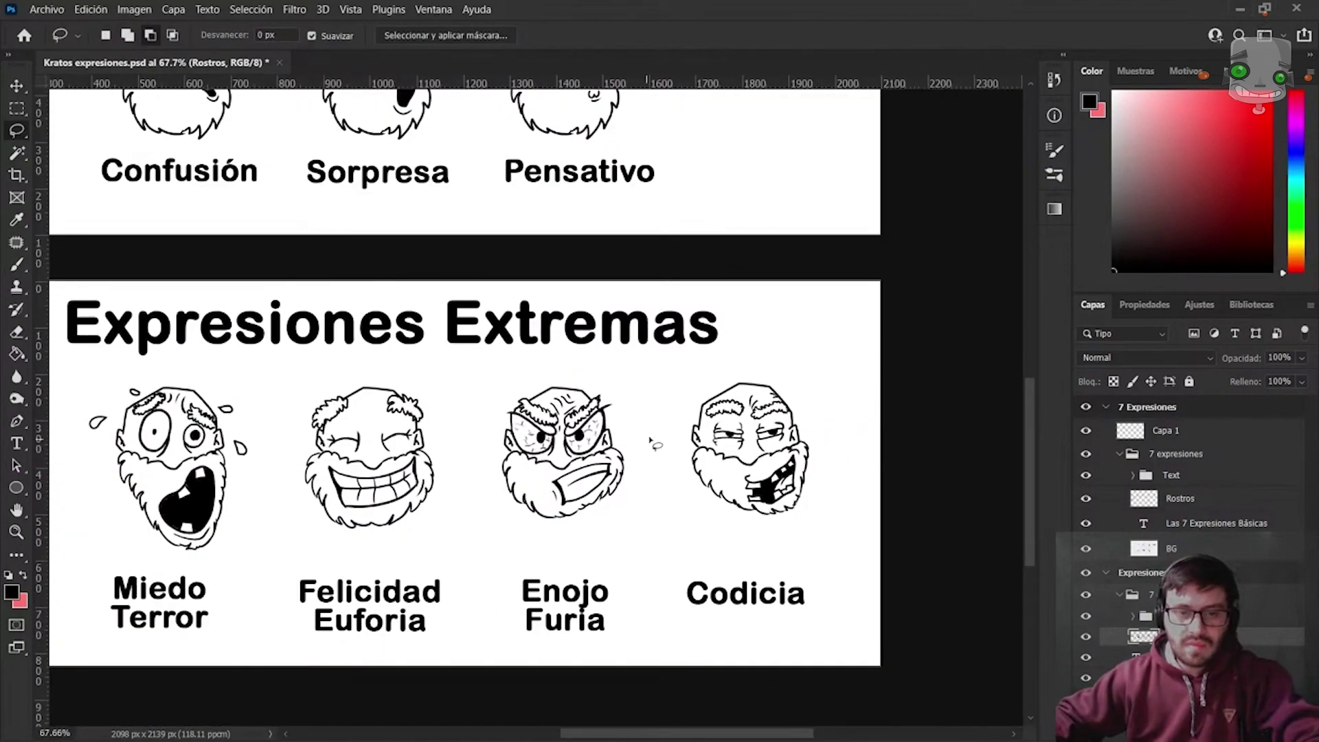
{"action": "scroll", "coordinate": [654, 443], "scroll_direction": "up", "scroll_amount": 1}
{"action": "scroll", "coordinate": [686, 446], "scroll_direction": "up", "scroll_amount": 2}
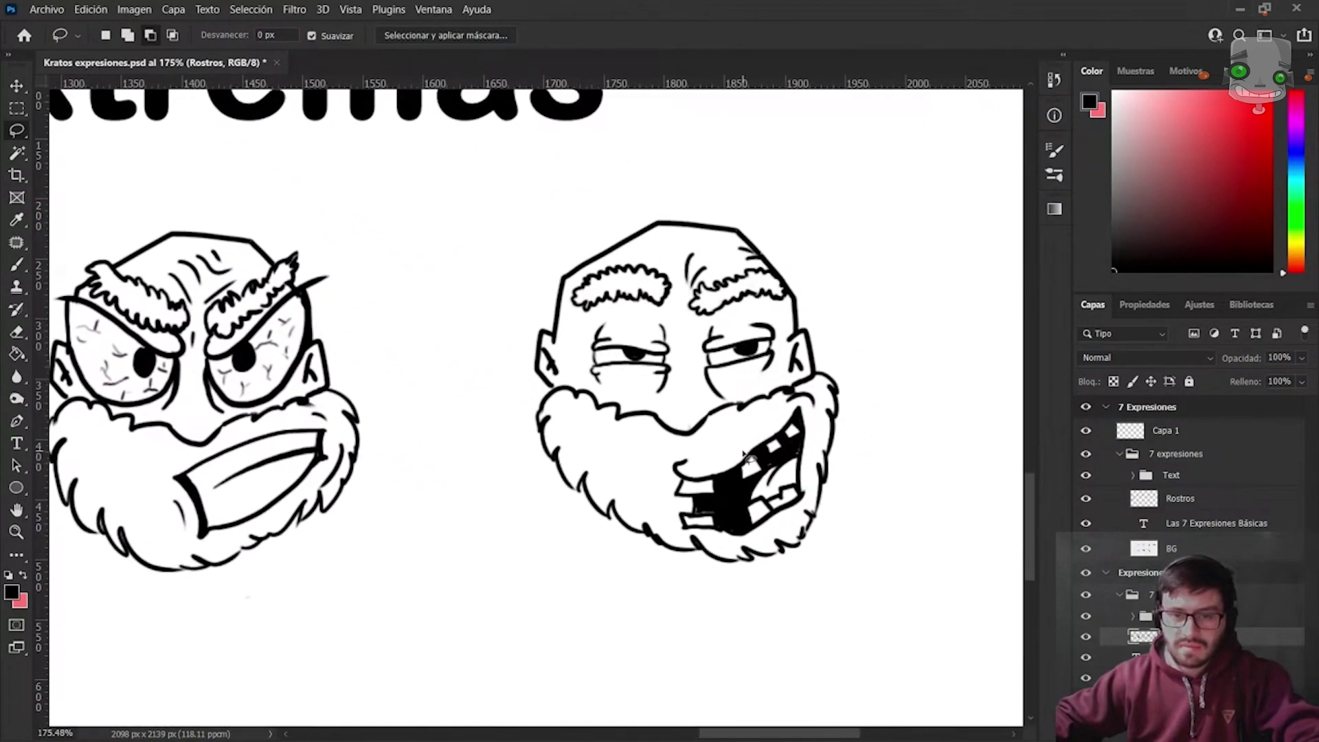
{"action": "scroll", "coordinate": [745, 454], "scroll_direction": "up", "scroll_amount": 1}
{"action": "scroll", "coordinate": [756, 445], "scroll_direction": "up", "scroll_amount": 1}
{"action": "scroll", "coordinate": [766, 438], "scroll_direction": "up", "scroll_amount": 1}
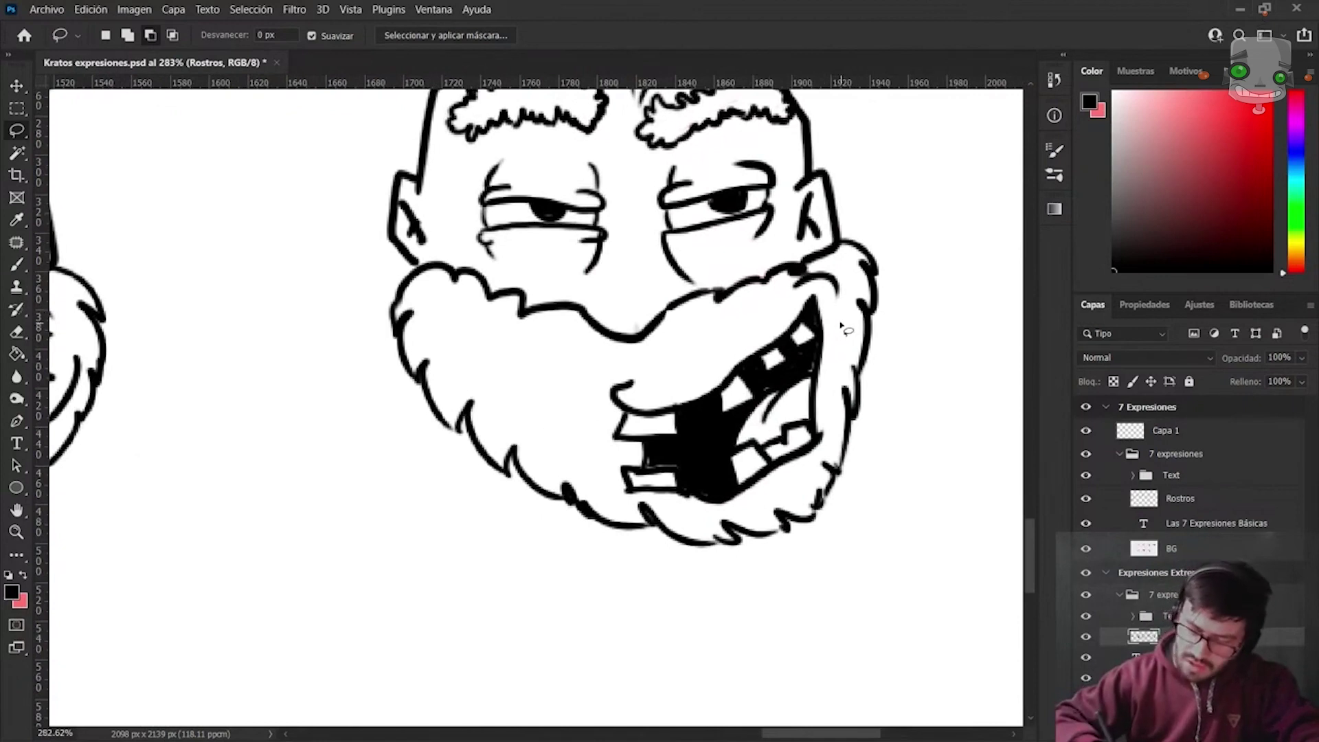
Select the mouth, enlarge it by about a sixth and shift it left and up.
{"action": "mouse_move", "coordinate": [801, 281]}
{"action": "left_mouse_down"}
{"action": "mouse_move", "coordinate": [610, 504]}
{"action": "mouse_move", "coordinate": [839, 371]}
{"action": "mouse_move", "coordinate": [842, 302]}
{"action": "left_mouse_up"}
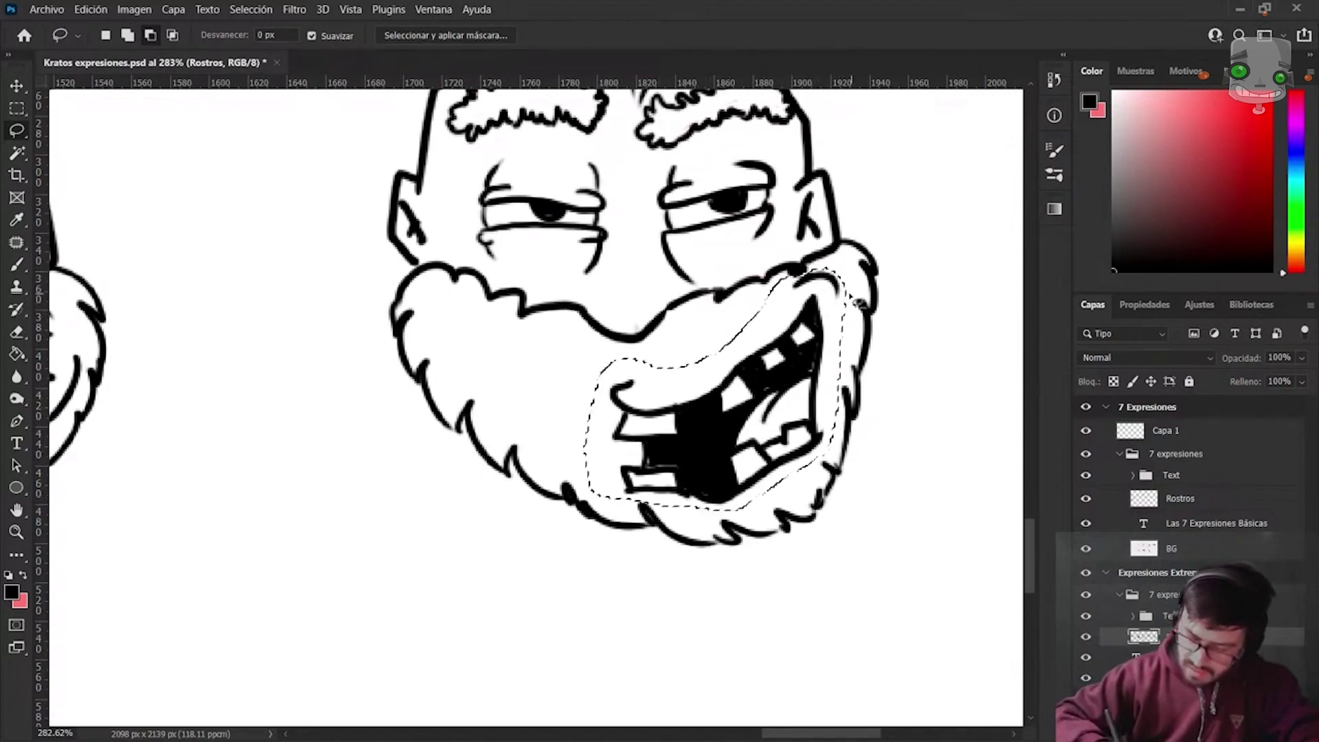
{"action": "key", "text": "v"}
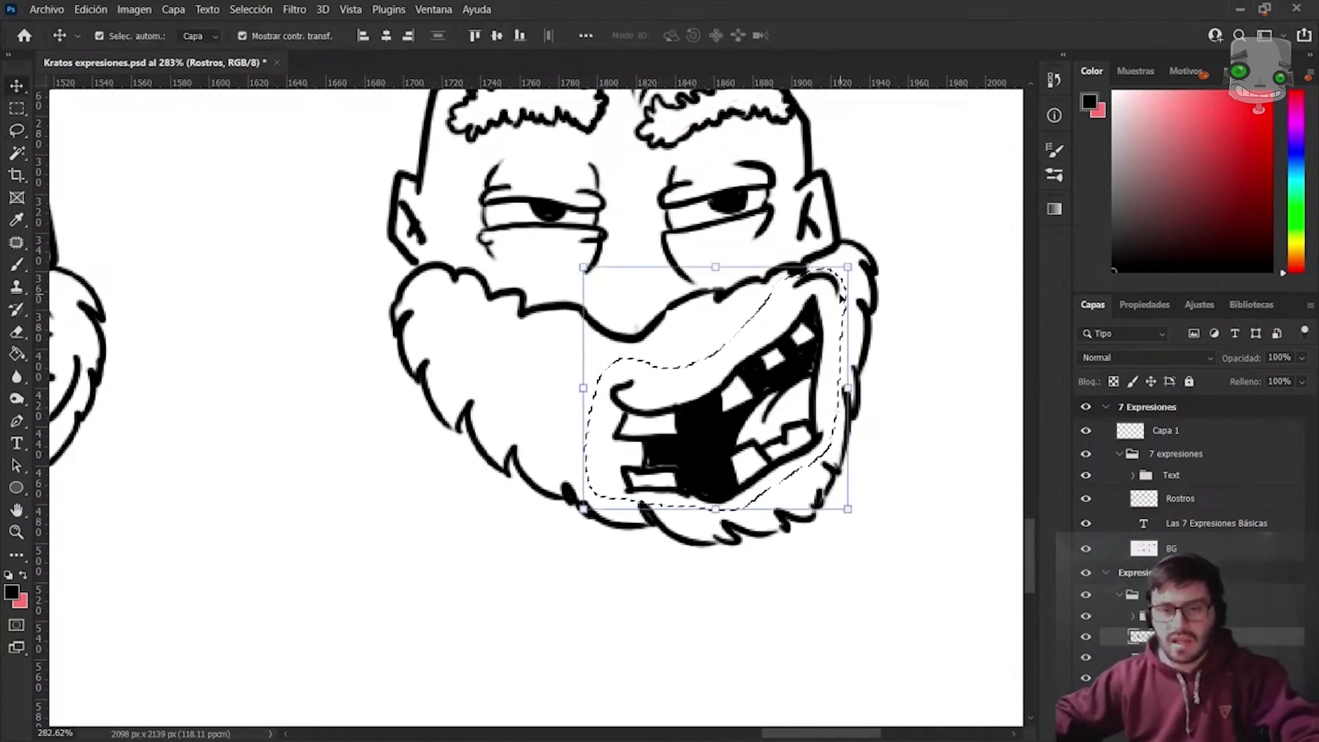
{"action": "mouse_move", "coordinate": [846, 509]}
{"action": "left_mouse_down"}
{"action": "mouse_move", "coordinate": [883, 560]}
{"action": "mouse_move", "coordinate": [927, 581]}
{"action": "left_mouse_up"}
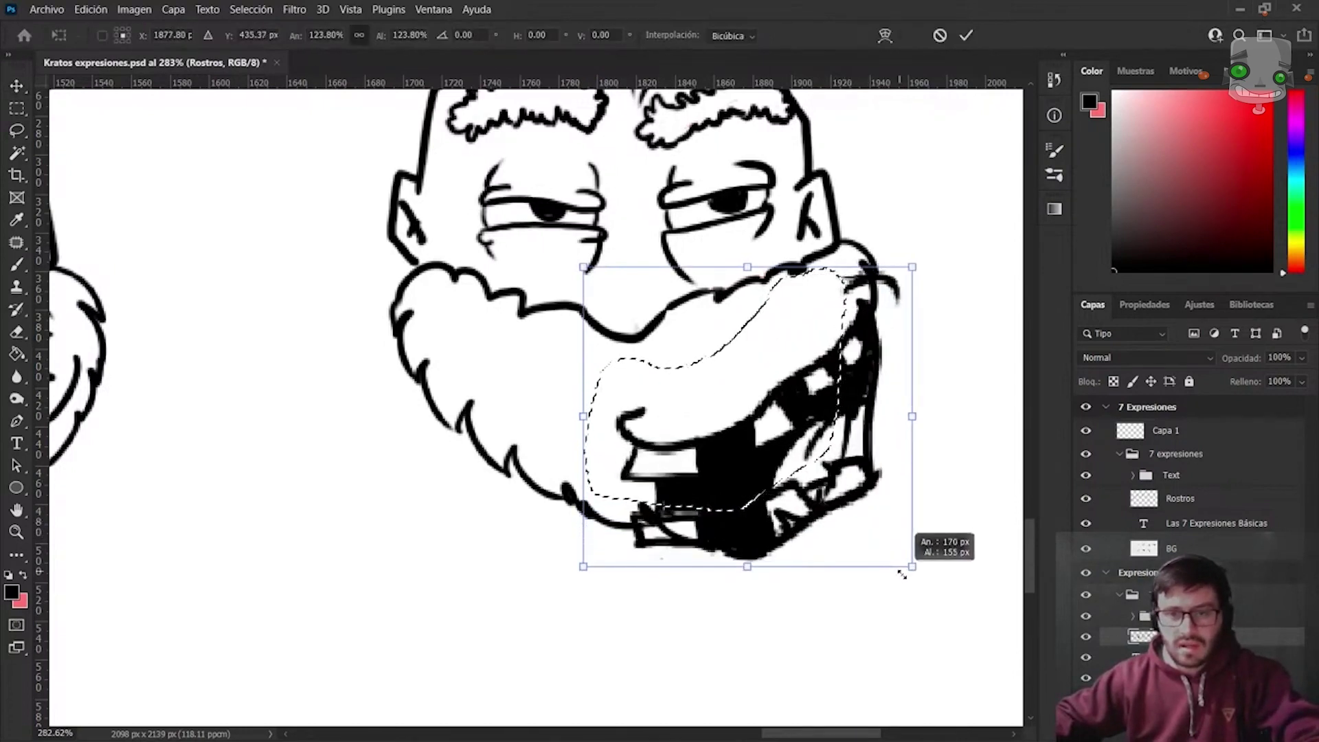
{"action": "left_click_drag", "start_coordinate": [867, 511], "coordinate": [810, 491]}
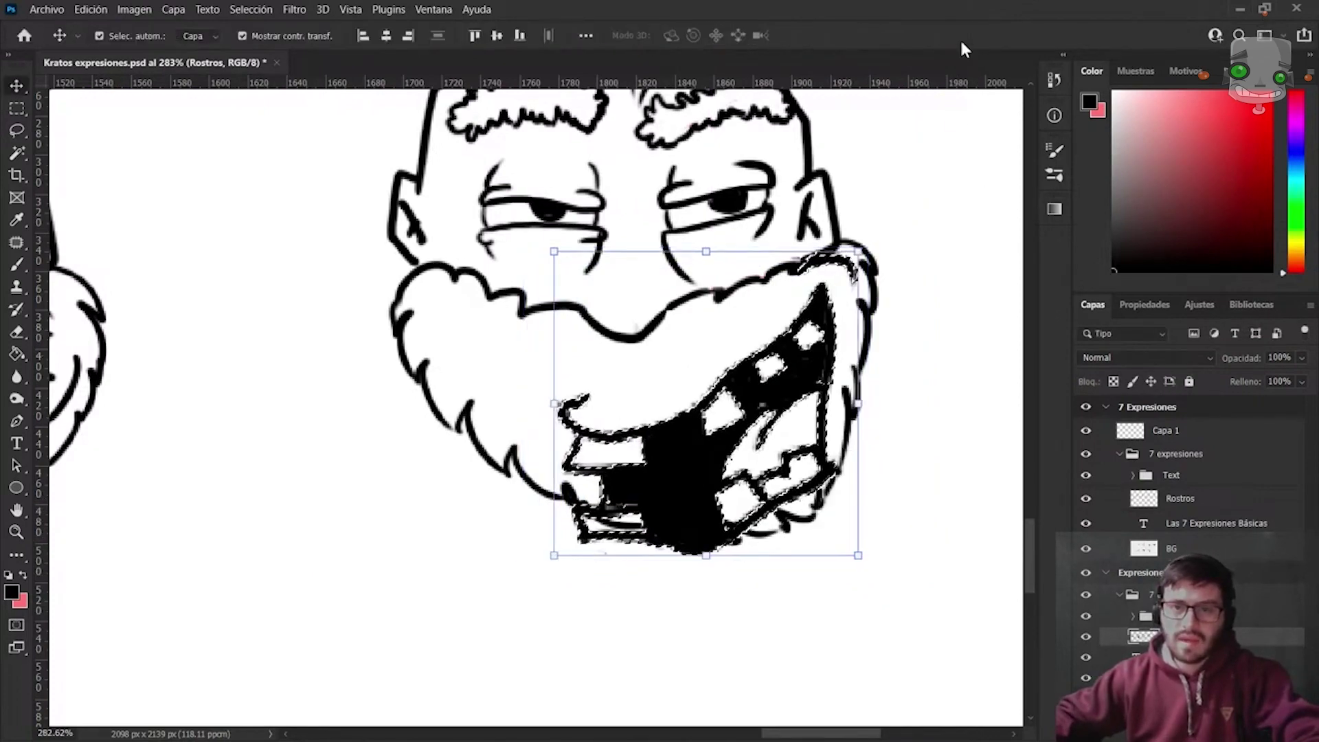
{"action": "left_click", "coordinate": [963, 37]}
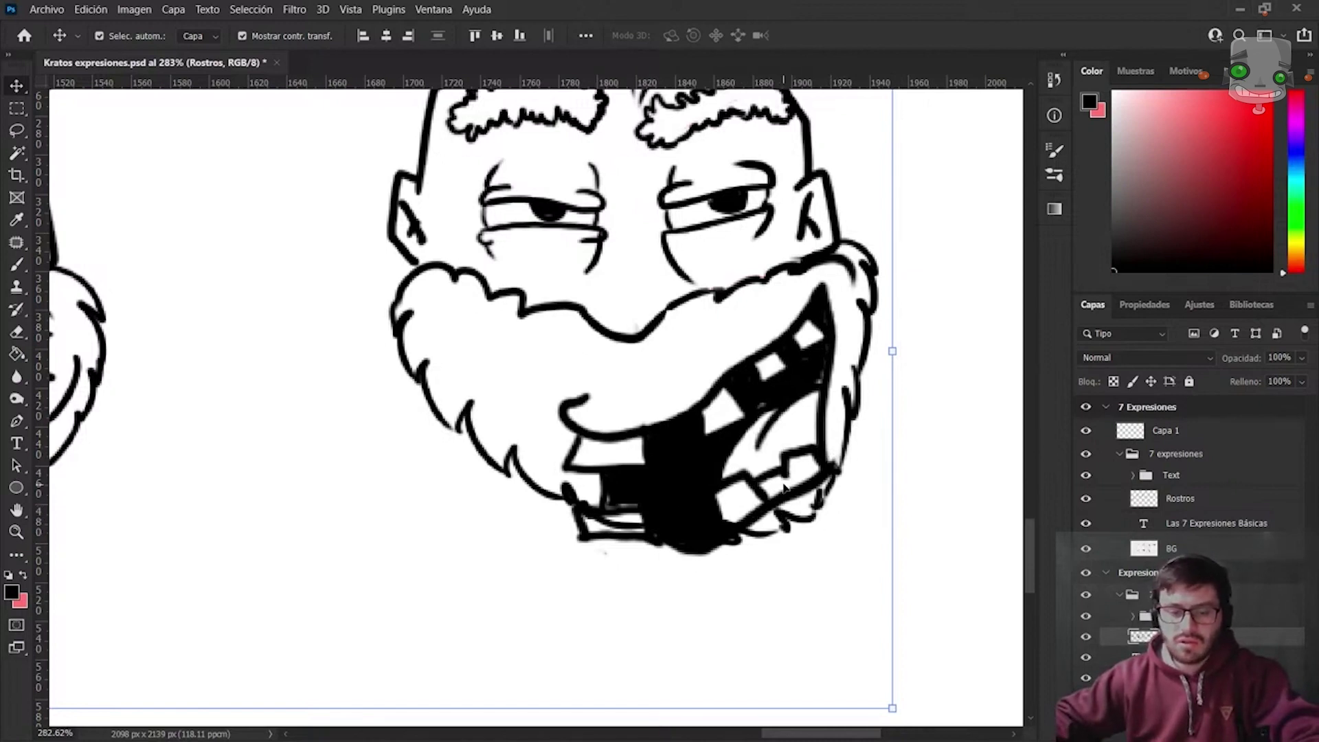
Nudge the mouth slightly lower and copy it onto its own layer, back on Rostros.
{"action": "key", "text": "ctrl"}
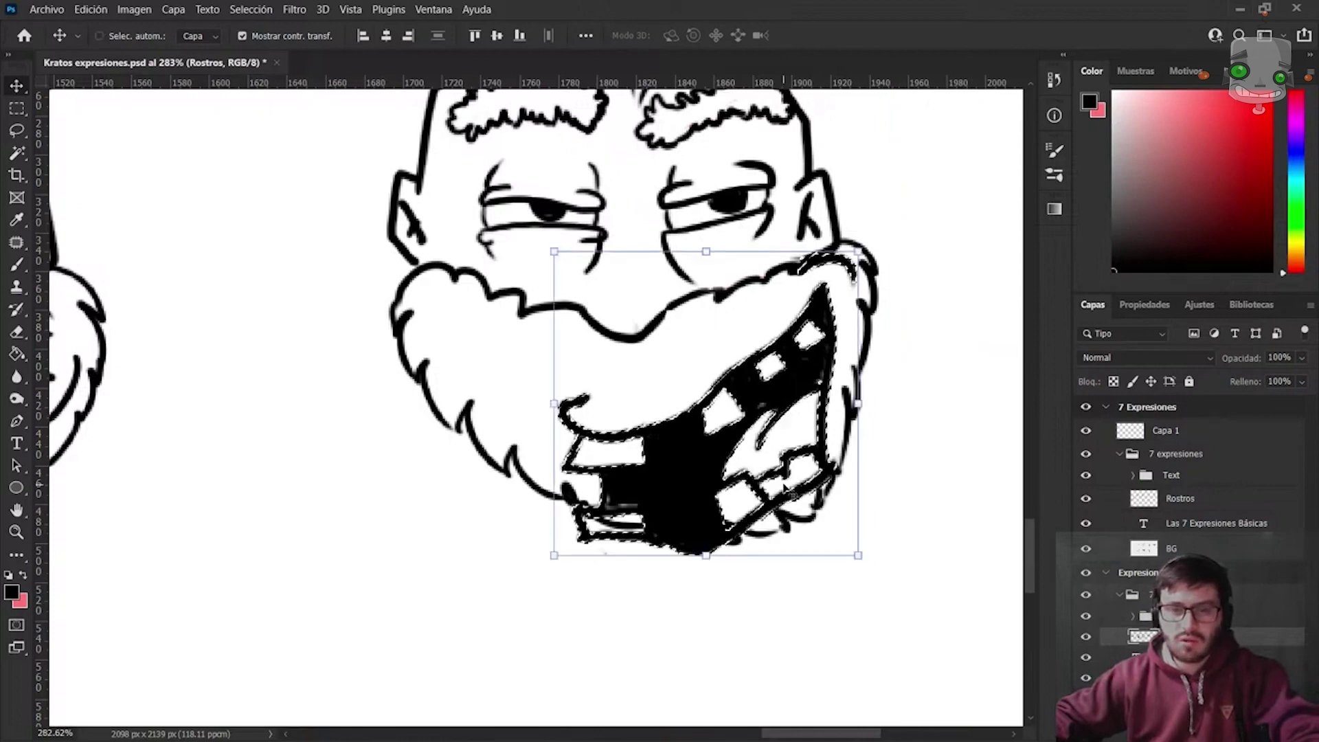
{"action": "left_click_drag", "start_coordinate": [809, 388], "coordinate": [799, 411]}
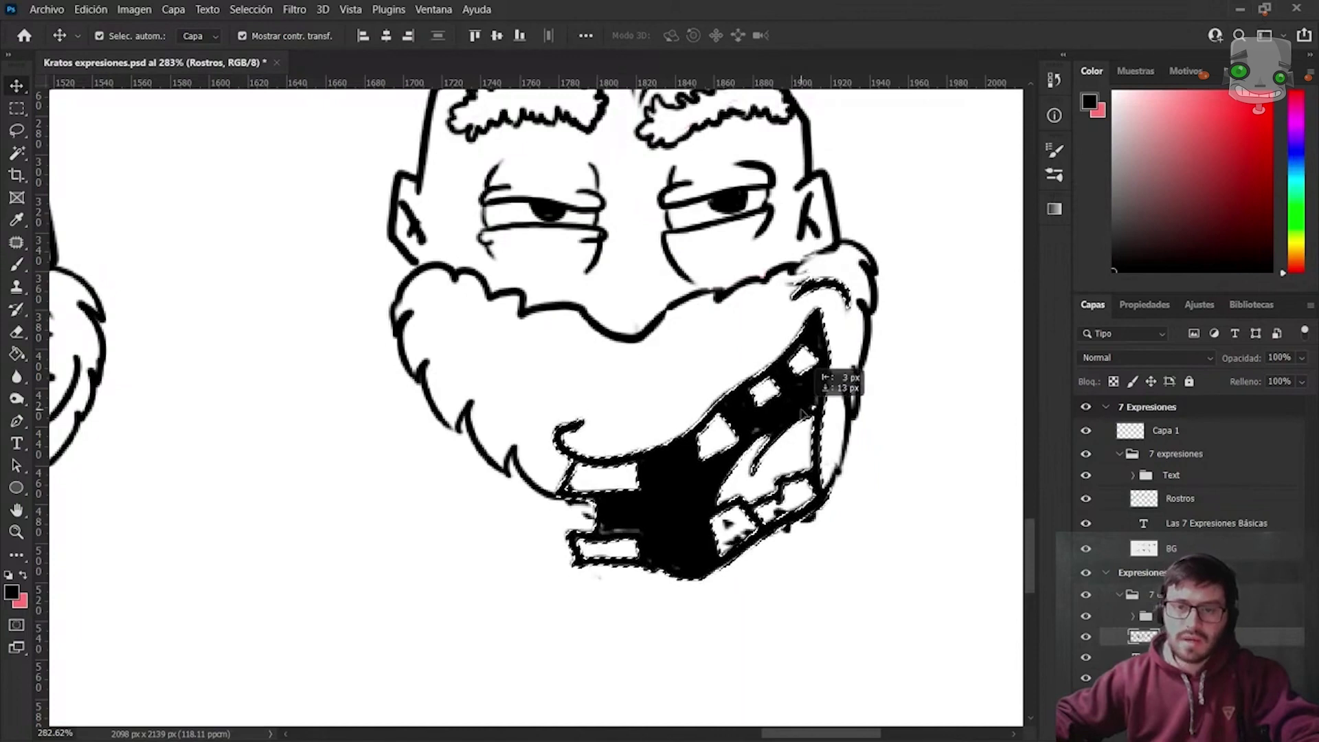
{"action": "left_click_drag", "start_coordinate": [799, 410], "coordinate": [801, 412]}
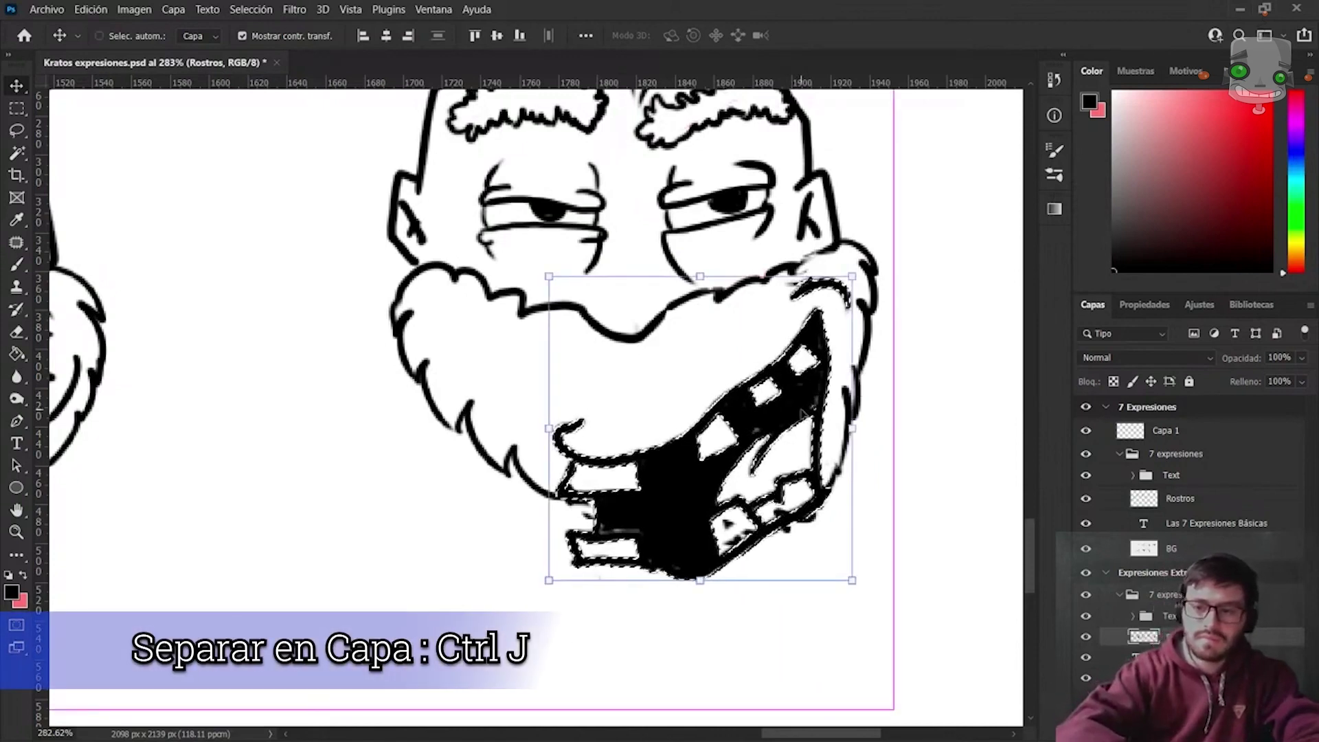
{"action": "key", "text": "ctrl+j"}
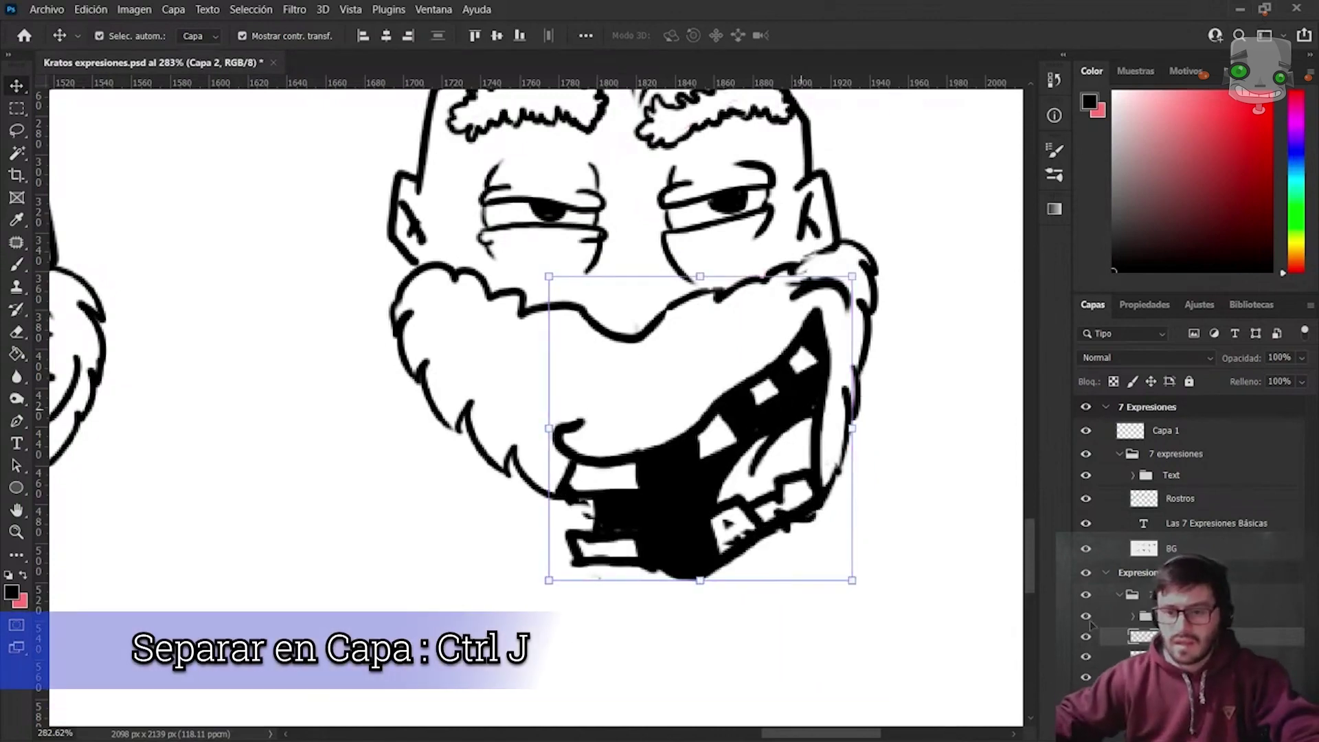
{"action": "left_click", "coordinate": [1087, 658]}
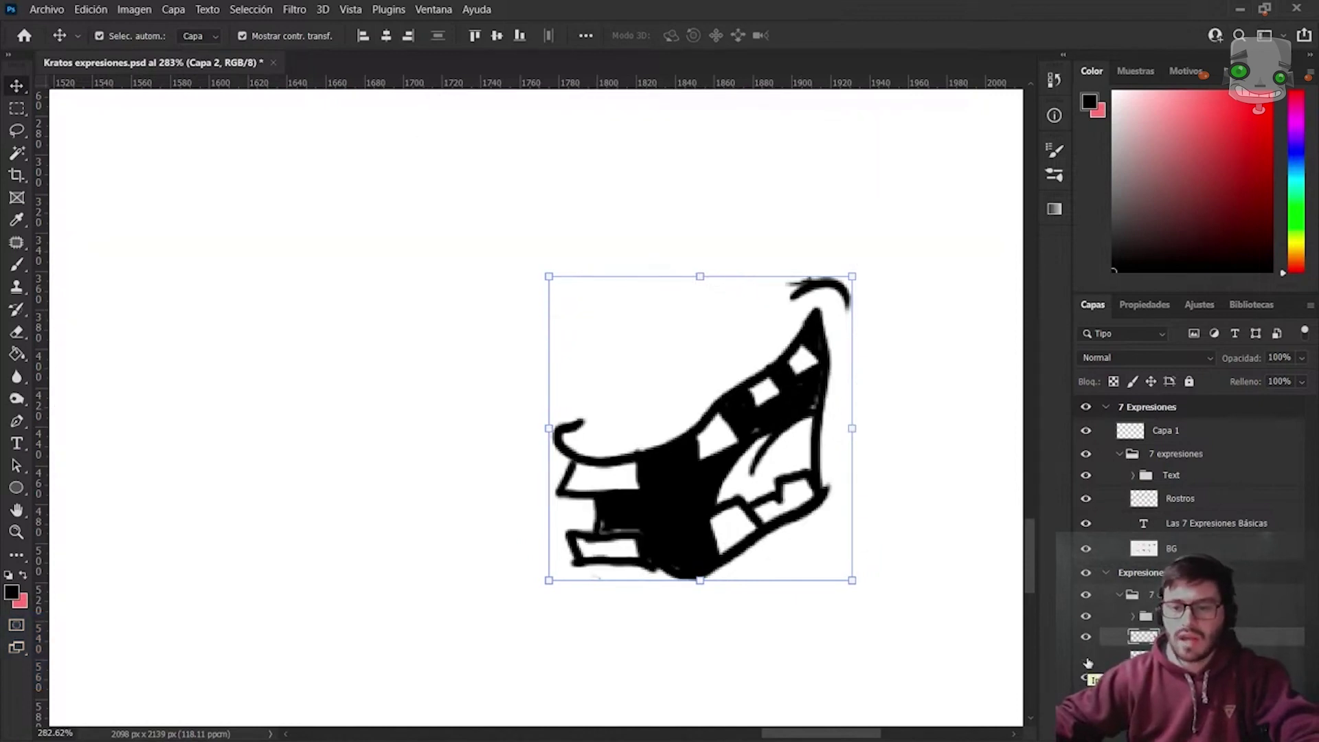
{"action": "left_click", "coordinate": [1087, 658]}
{"action": "left_click", "coordinate": [1133, 656]}
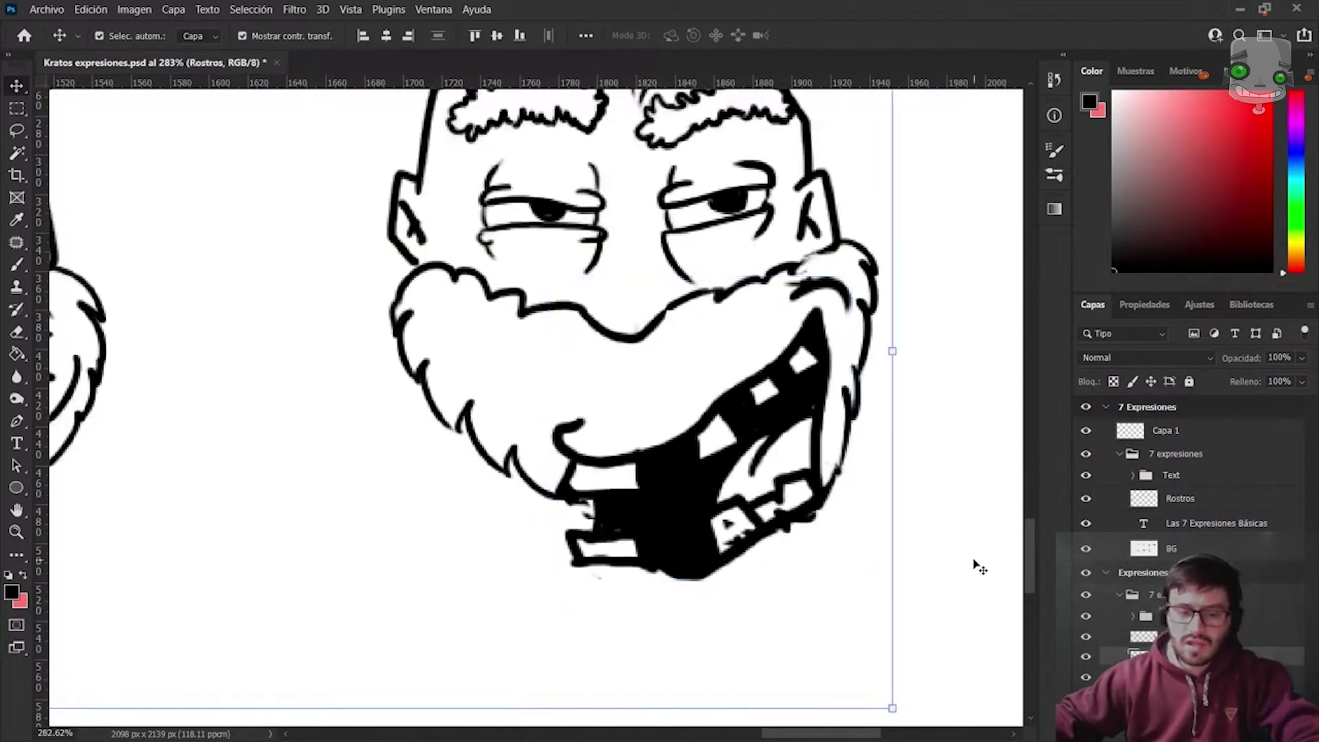
Erase stray lines around the teeth, the right jaw and the beard edge.
{"action": "key", "text": "e"}
{"action": "mouse_move", "coordinate": [577, 474]}
{"action": "left_mouse_down"}
{"action": "mouse_move", "coordinate": [584, 533]}
{"action": "mouse_move", "coordinate": [610, 574]}
{"action": "mouse_move", "coordinate": [622, 529]}
{"action": "left_mouse_up"}
{"action": "left_click_drag", "start_coordinate": [733, 529], "coordinate": [732, 550]}
{"action": "left_click_drag", "start_coordinate": [797, 498], "coordinate": [834, 412]}
{"action": "left_click_drag", "start_coordinate": [772, 518], "coordinate": [731, 543]}
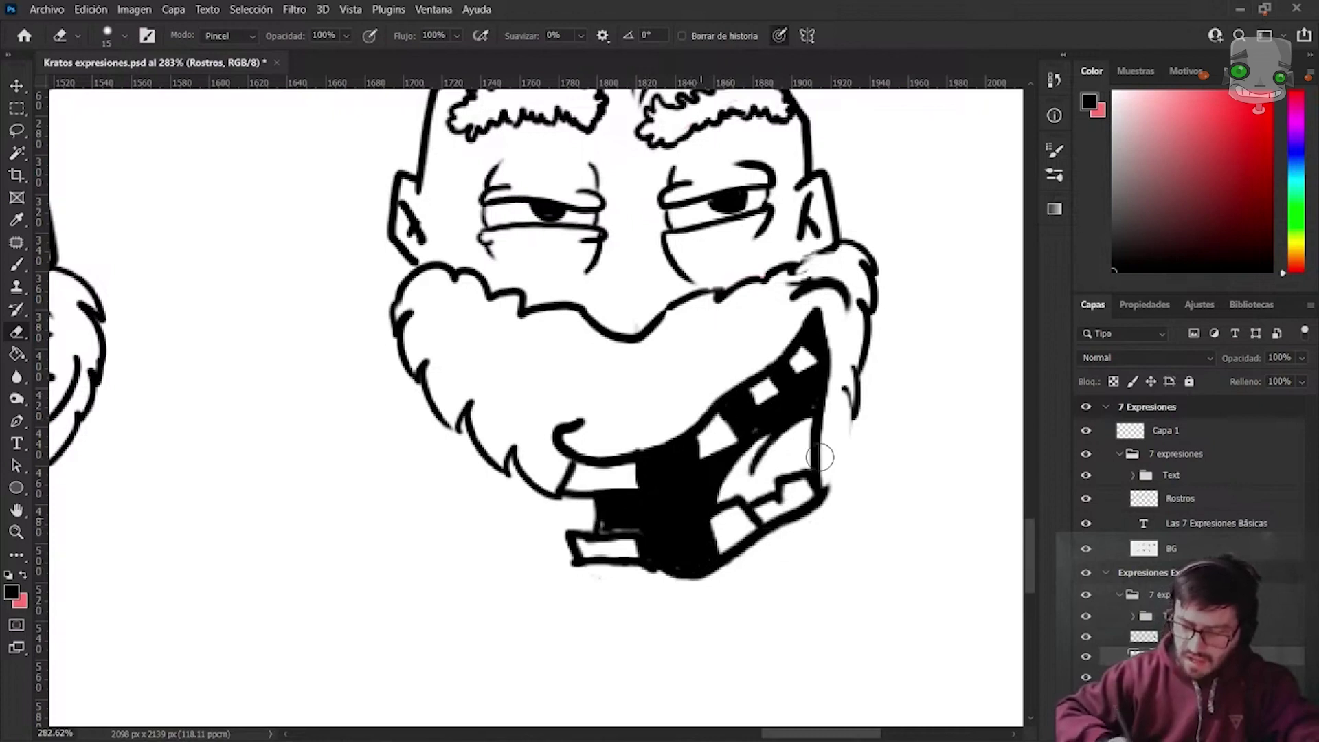
{"action": "left_click_drag", "start_coordinate": [512, 474], "coordinate": [550, 505]}
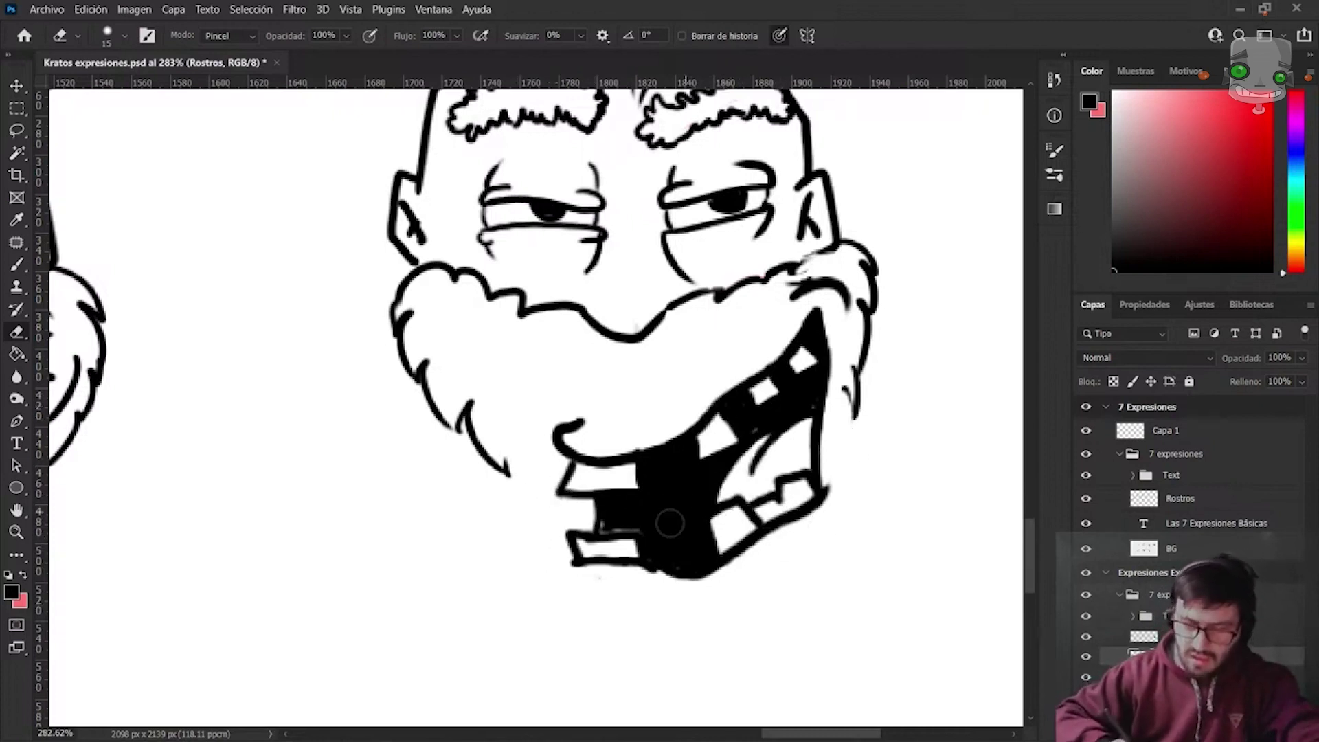
Redraw the beard outline down both jaw sides and in tufts around the chin.
{"action": "key", "text": "b"}
{"action": "mouse_move", "coordinate": [506, 470]}
{"action": "left_mouse_down"}
{"action": "mouse_move", "coordinate": [566, 583]}
{"action": "mouse_move", "coordinate": [656, 602]}
{"action": "left_mouse_up"}
{"action": "left_click_drag", "start_coordinate": [855, 427], "coordinate": [855, 536]}
{"action": "mouse_move", "coordinate": [646, 592]}
{"action": "left_mouse_down"}
{"action": "mouse_move", "coordinate": [789, 604]}
{"action": "mouse_move", "coordinate": [828, 570]}
{"action": "left_mouse_up"}
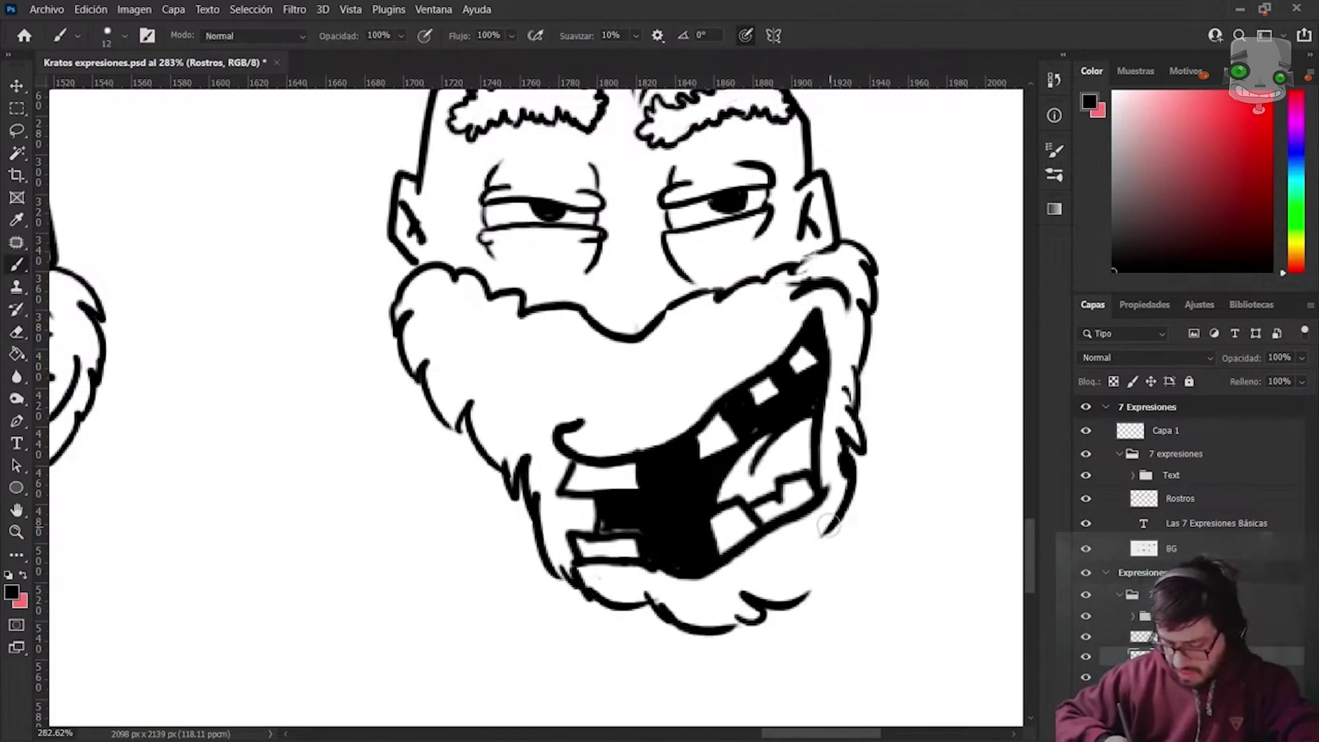
{"action": "left_click_drag", "start_coordinate": [865, 525], "coordinate": [800, 595]}
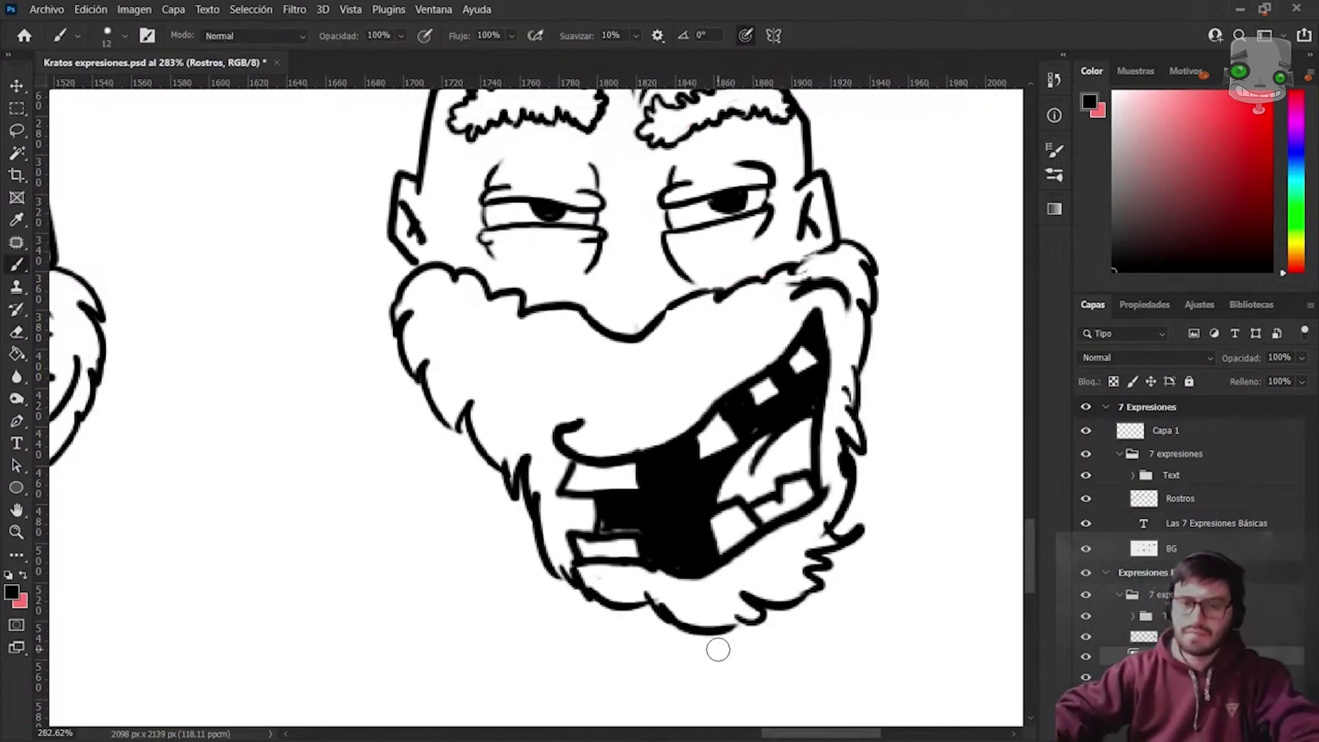
{"action": "scroll", "coordinate": [718, 649], "scroll_direction": "down", "scroll_amount": 2}
{"action": "scroll", "coordinate": [587, 537], "scroll_direction": "down", "scroll_amount": 2}
{"action": "scroll", "coordinate": [587, 537], "scroll_direction": "down", "scroll_amount": 2}
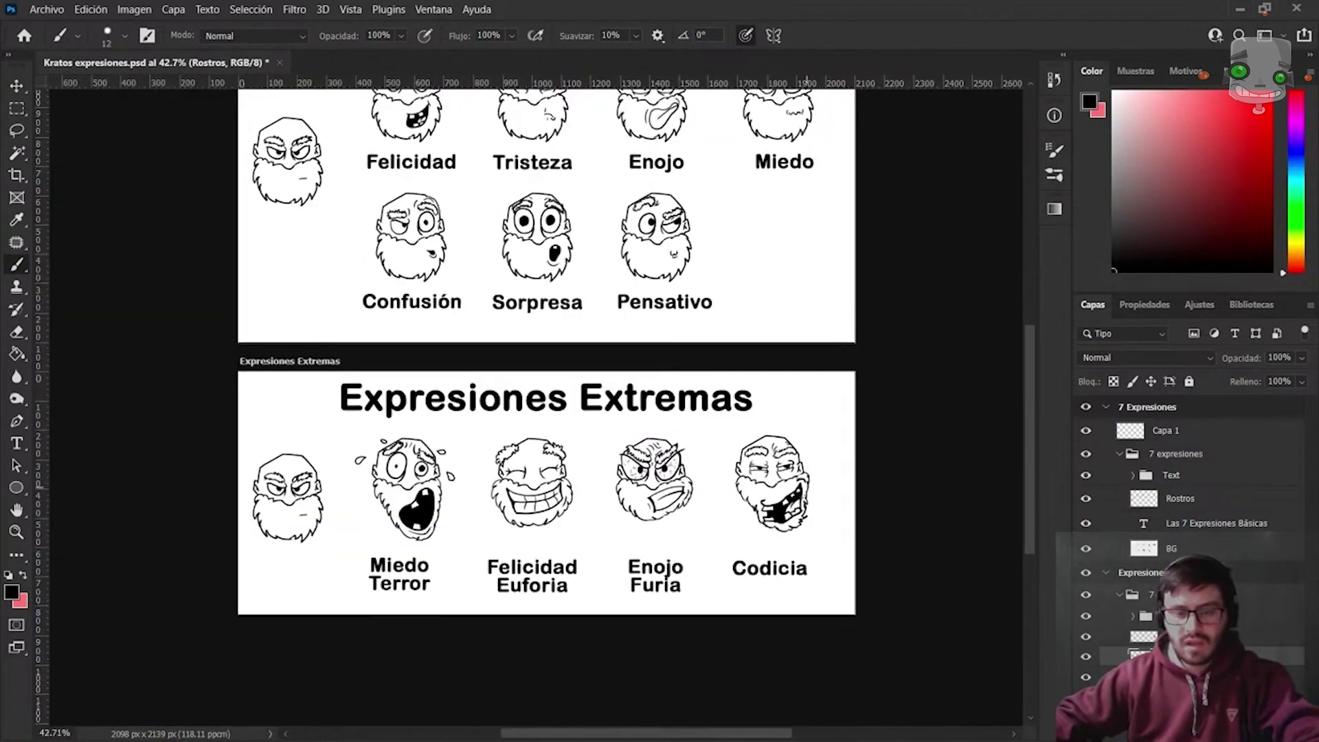
{"action": "scroll", "coordinate": [587, 537], "scroll_direction": "up", "scroll_amount": 1}
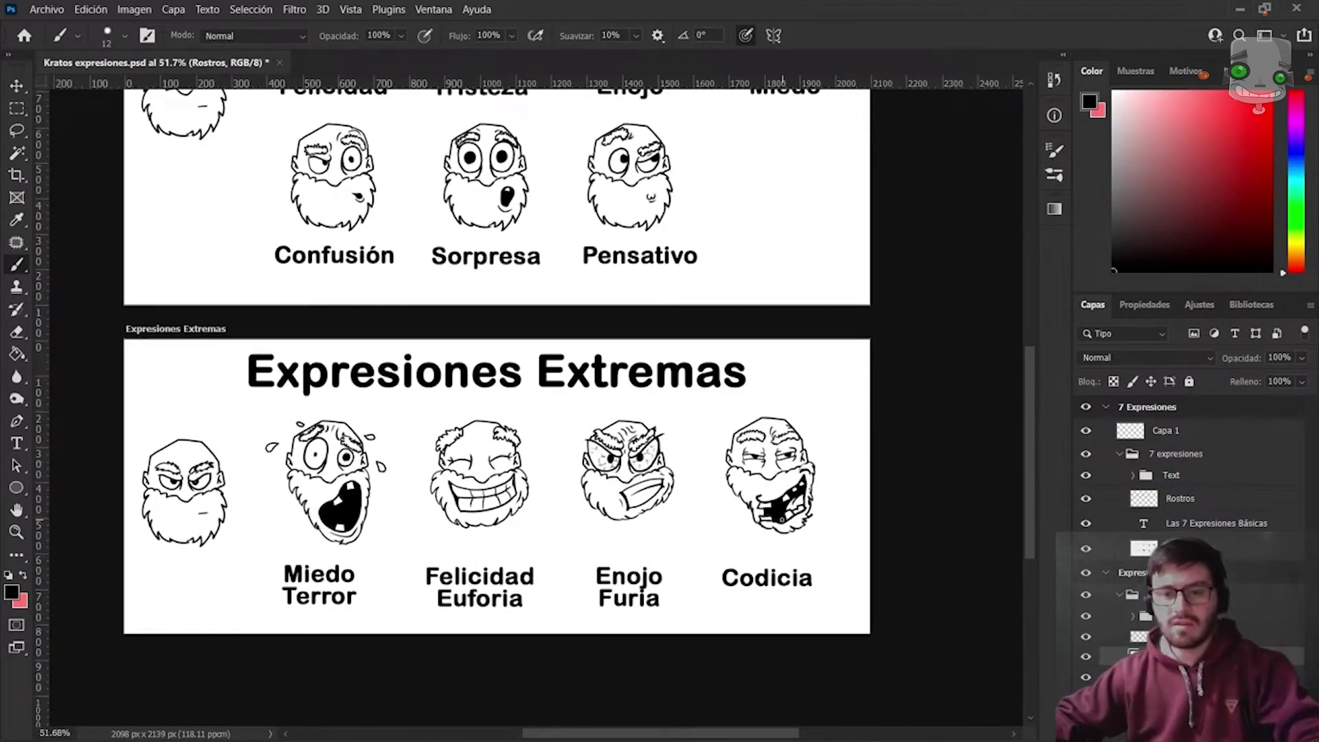
{"action": "scroll", "coordinate": [683, 466], "scroll_direction": "up", "scroll_amount": 4}
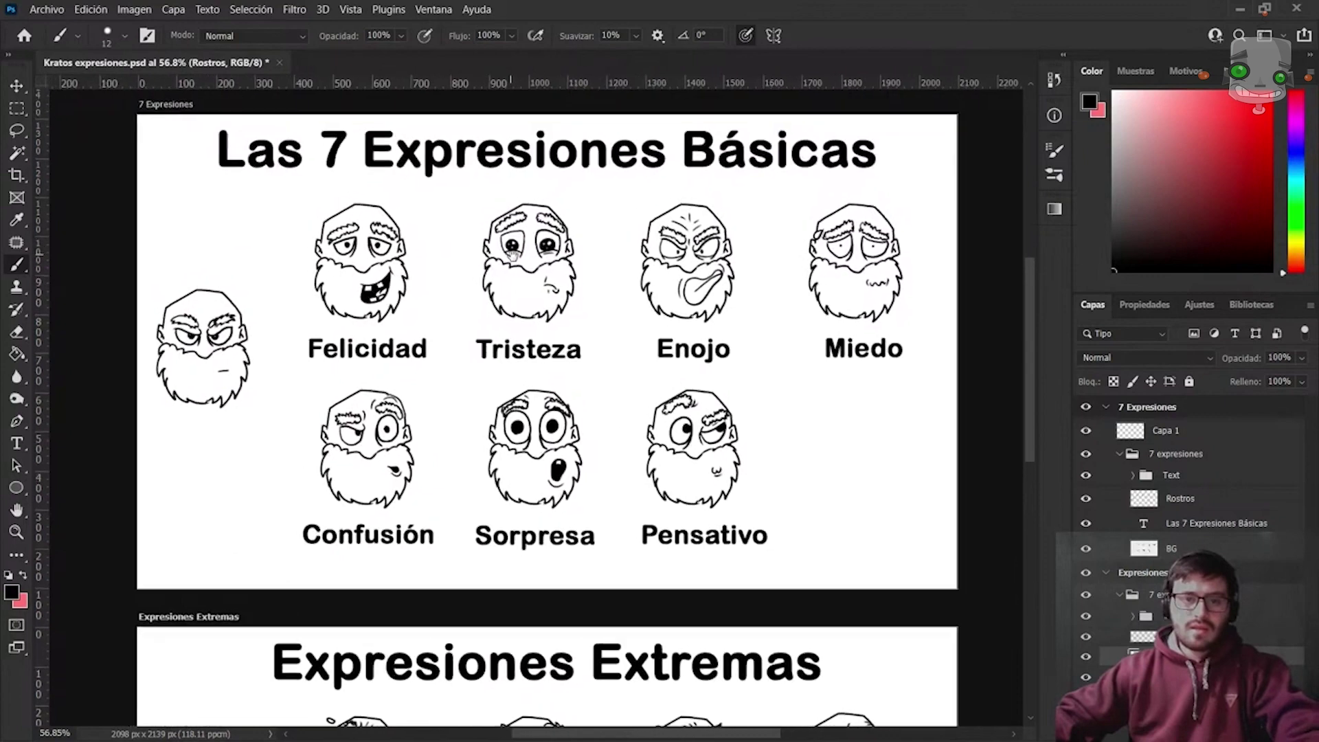
{"action": "scroll", "coordinate": [532, 268], "scroll_direction": "up", "scroll_amount": 2}
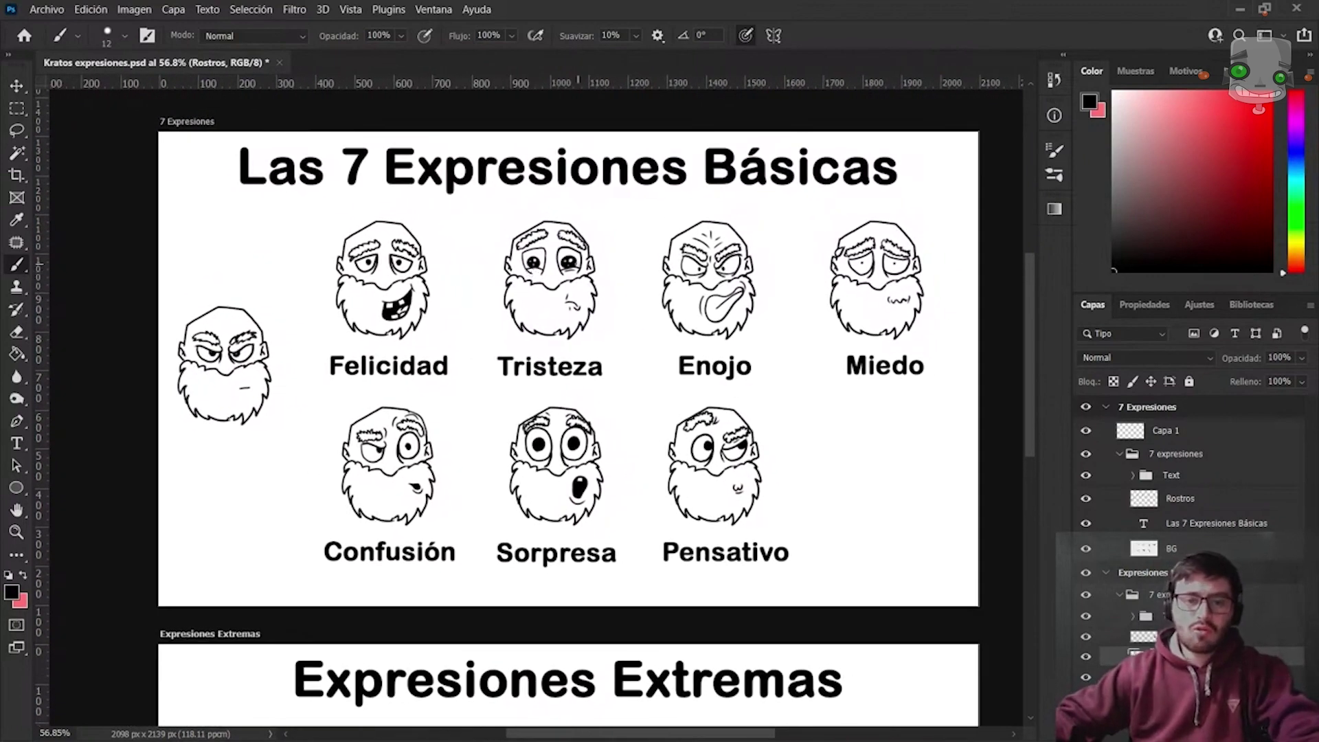
{"action": "key", "text": "v"}
{"action": "left_click", "coordinate": [614, 315]}
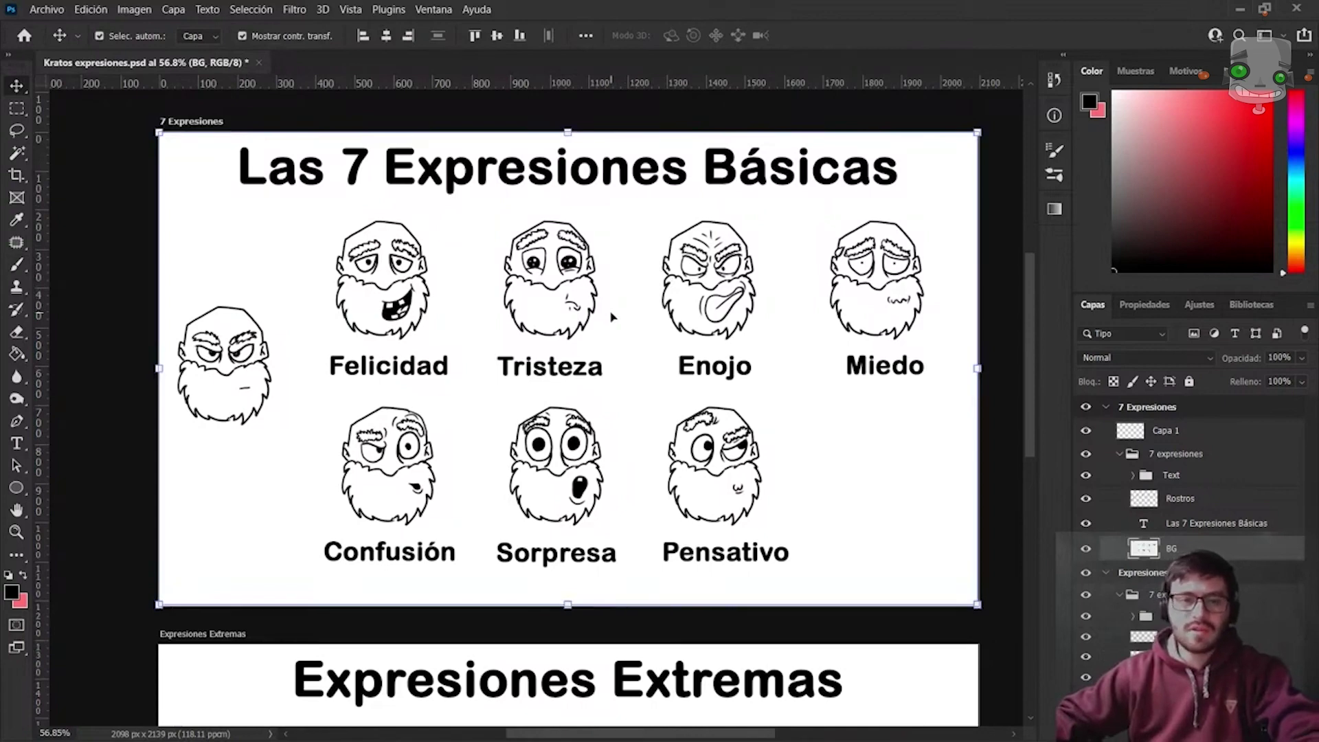
{"action": "scroll", "coordinate": [614, 315], "scroll_direction": "up", "scroll_amount": 3}
{"action": "scroll", "coordinate": [619, 315], "scroll_direction": "down", "scroll_amount": 1}
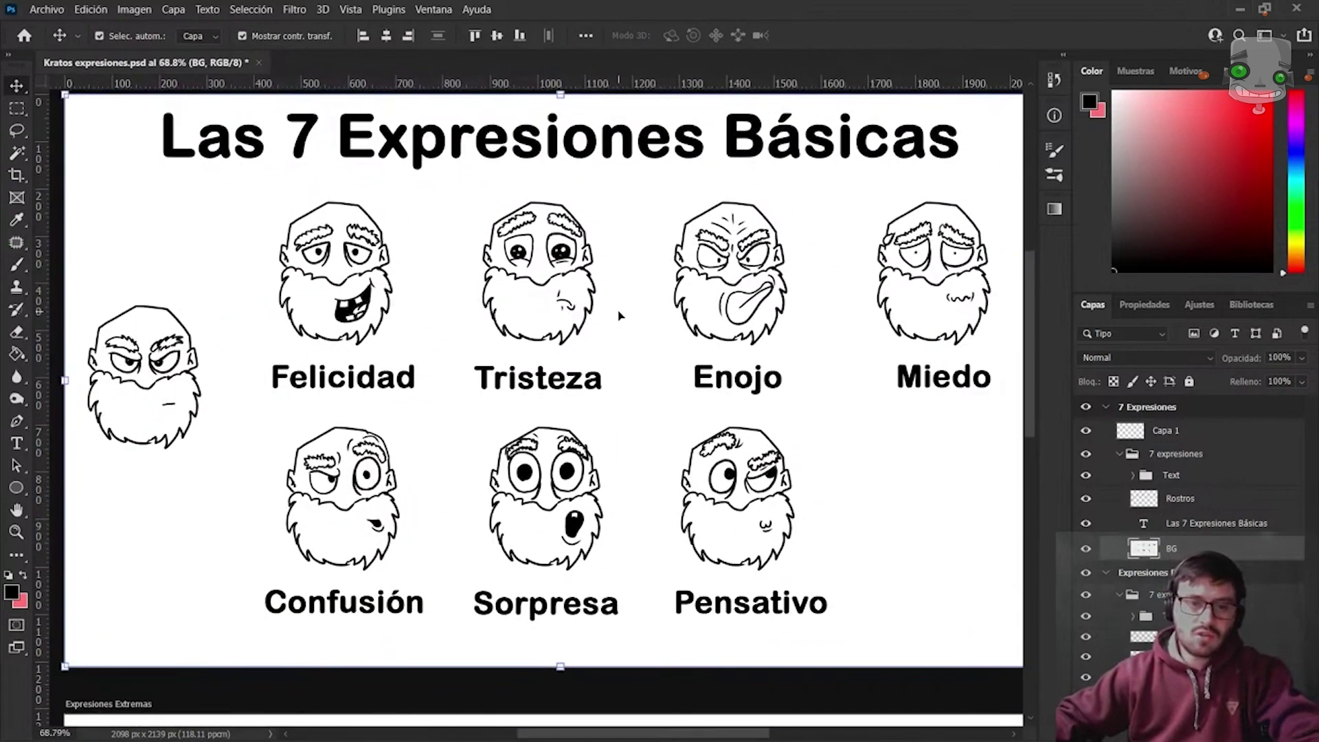
{"action": "left_click_drag", "start_coordinate": [836, 225], "coordinate": [808, 228]}
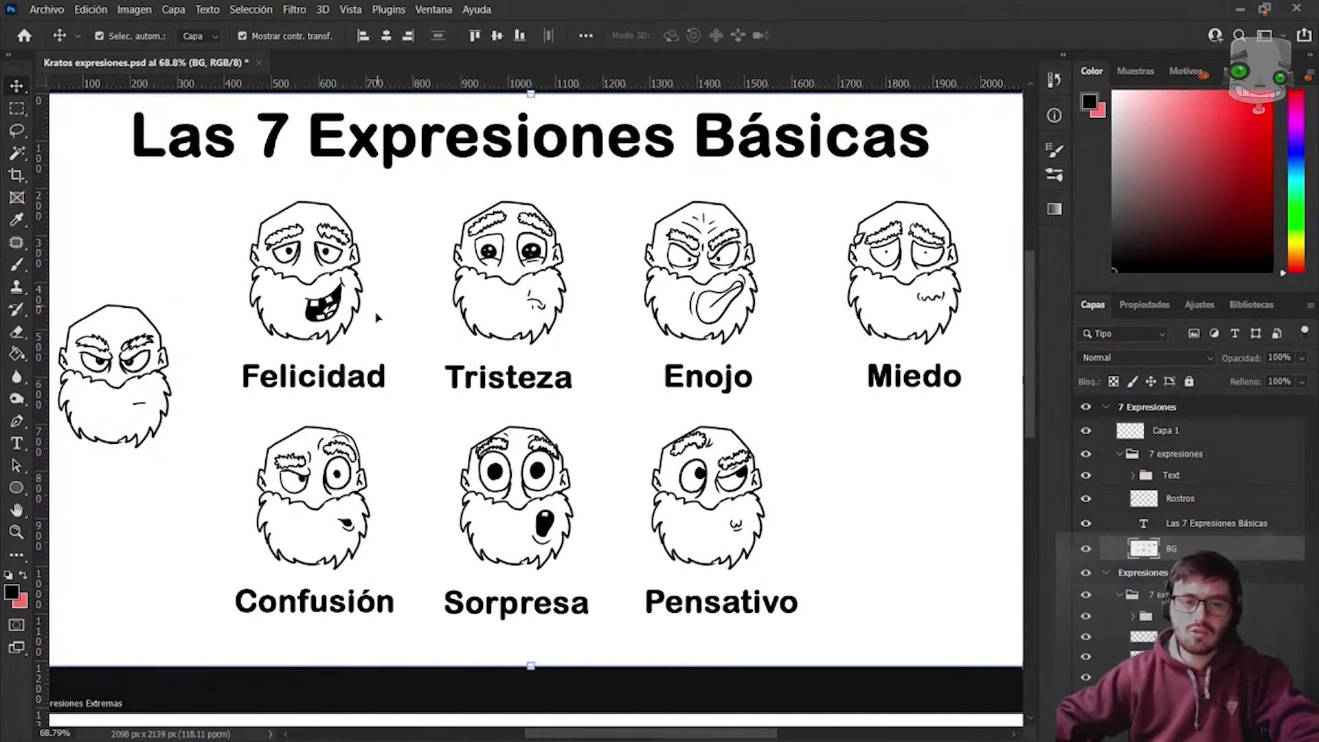
{"action": "scroll", "coordinate": [548, 352], "scroll_direction": "down", "scroll_amount": 2}
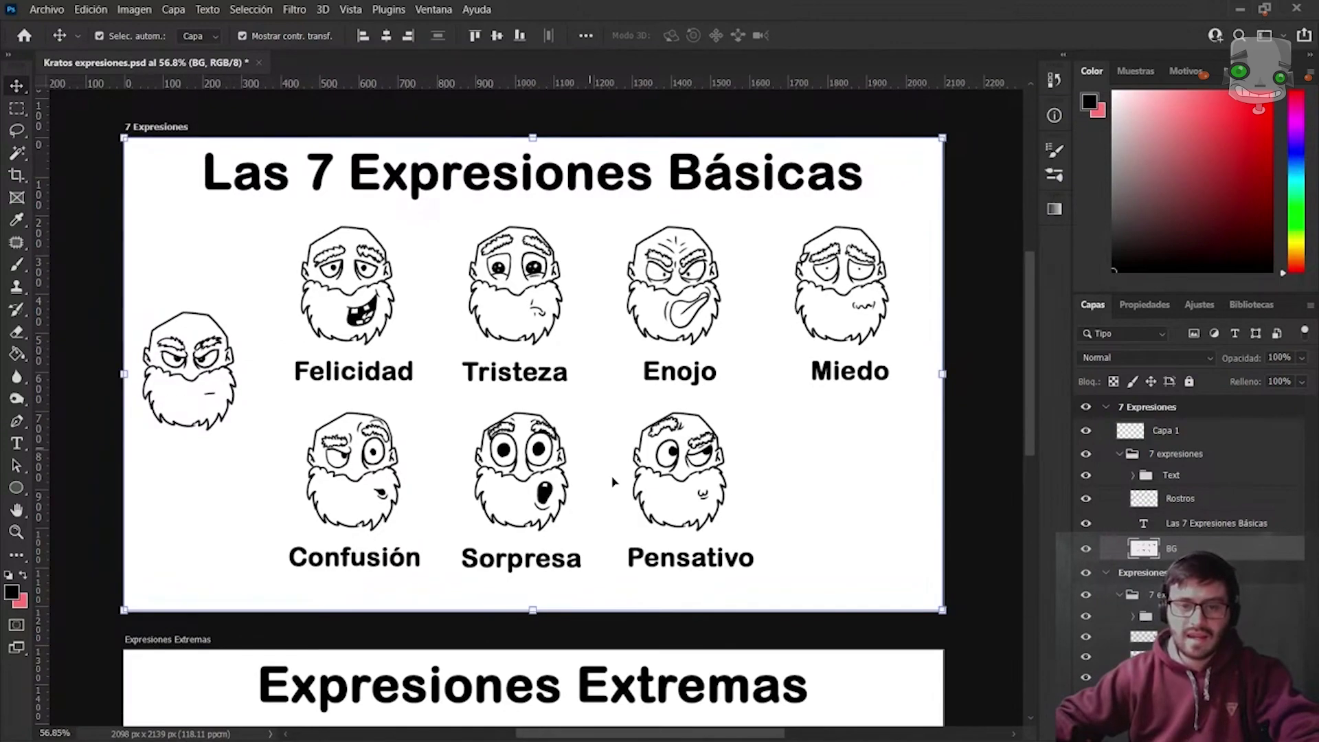
{"action": "left_click_drag", "start_coordinate": [774, 602], "coordinate": [811, 208]}
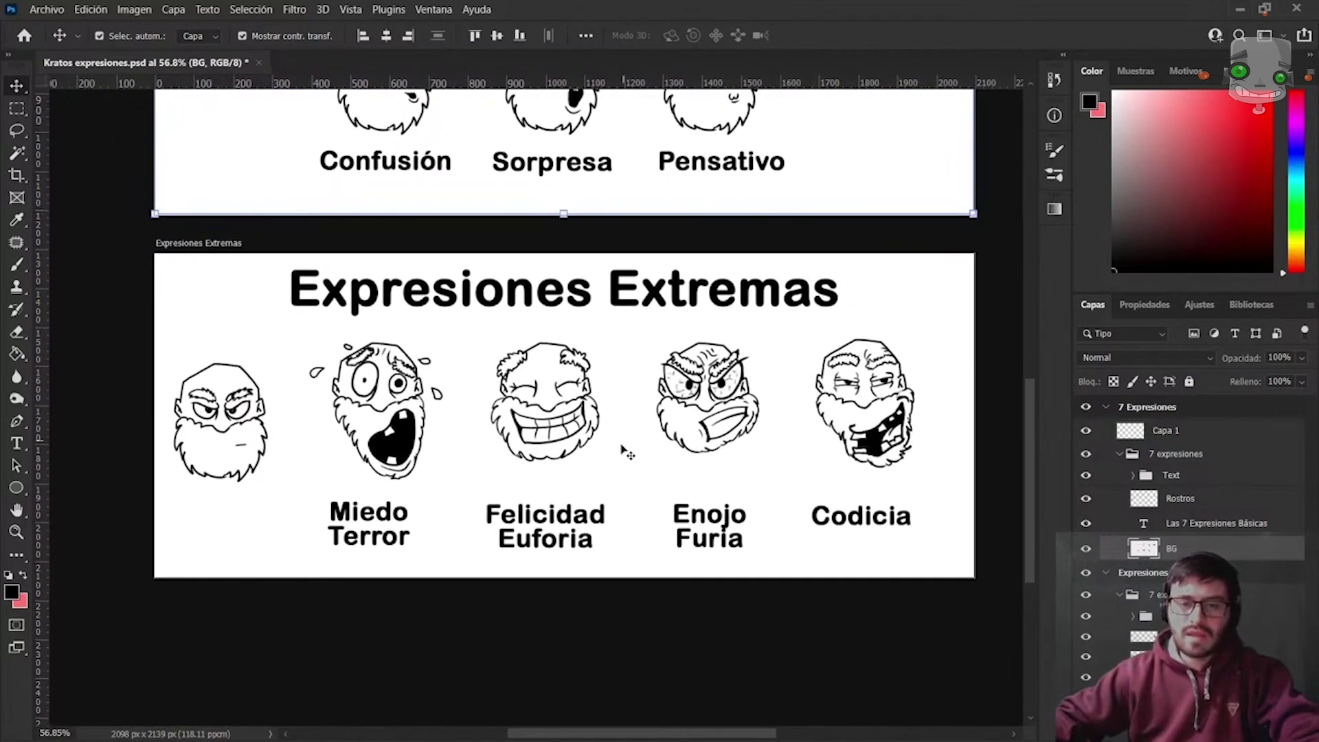
{"action": "scroll", "coordinate": [627, 453], "scroll_direction": "up", "scroll_amount": 1}
{"action": "scroll", "coordinate": [624, 507], "scroll_direction": "up", "scroll_amount": 1}
{"action": "mouse_move", "coordinate": [741, 437]}
{"action": "left_mouse_down"}
{"action": "mouse_move", "coordinate": [716, 434]}
{"action": "mouse_move", "coordinate": [728, 421]}
{"action": "left_mouse_up"}
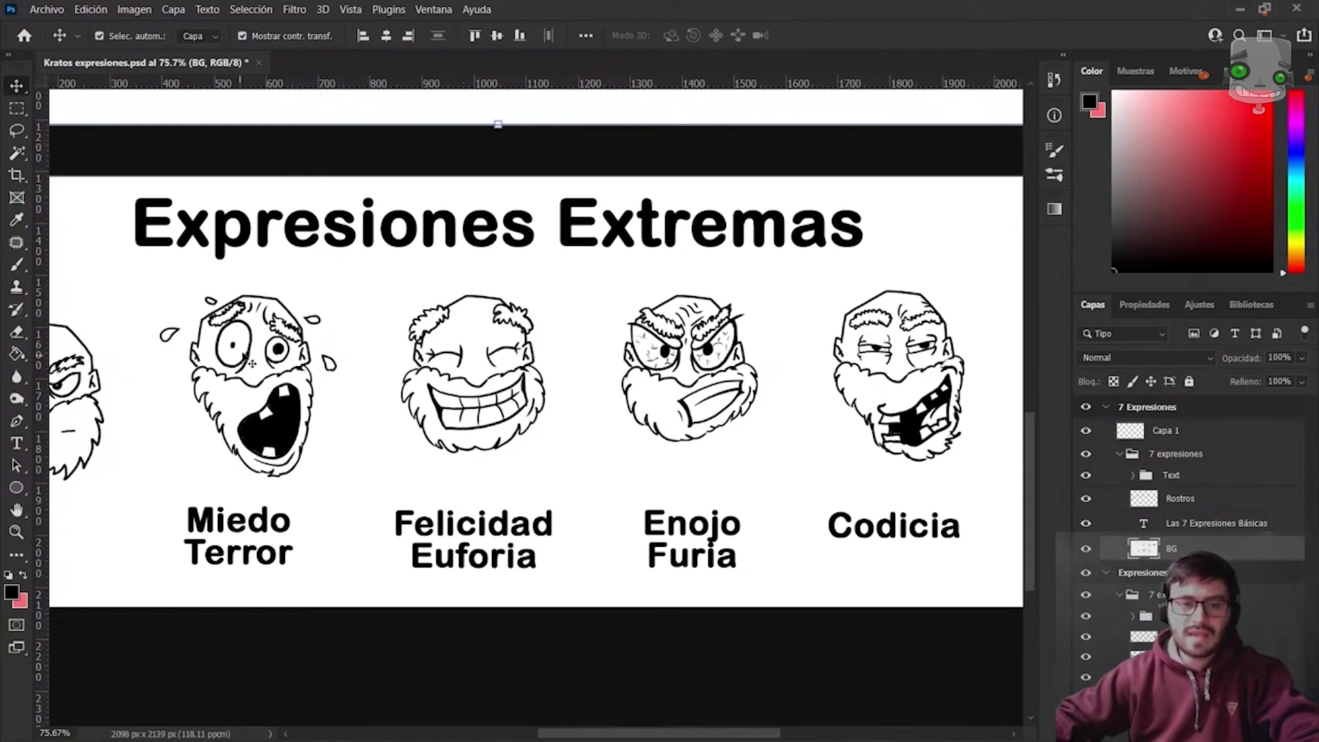